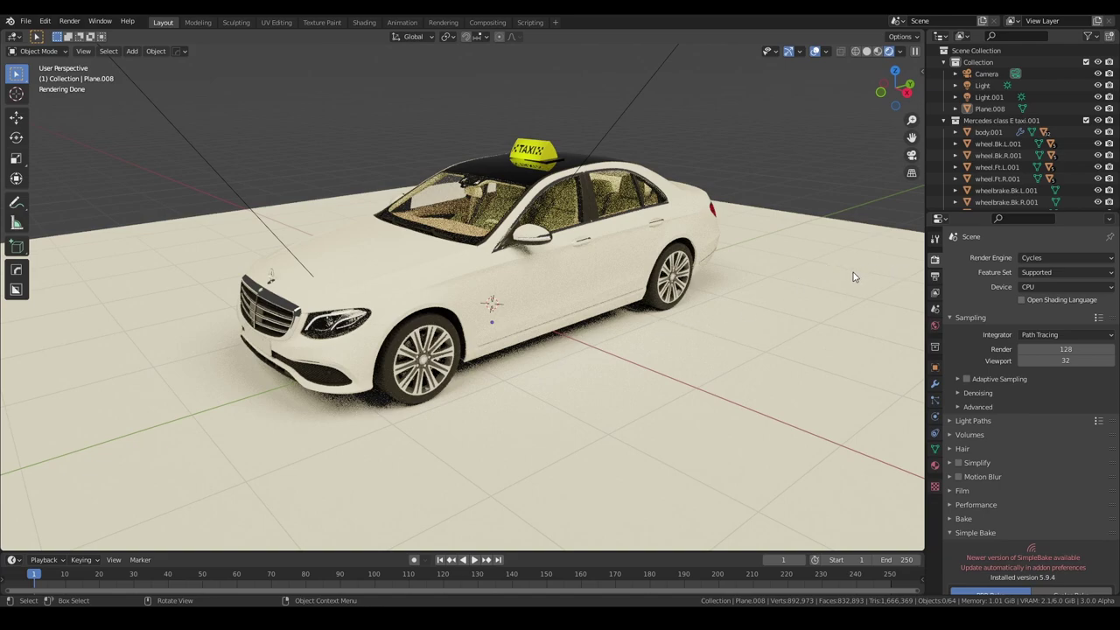
Switch the render engine to Eevee and the viewport to Material Preview shading
{"action": "left_click", "coordinate": [1056, 258]}
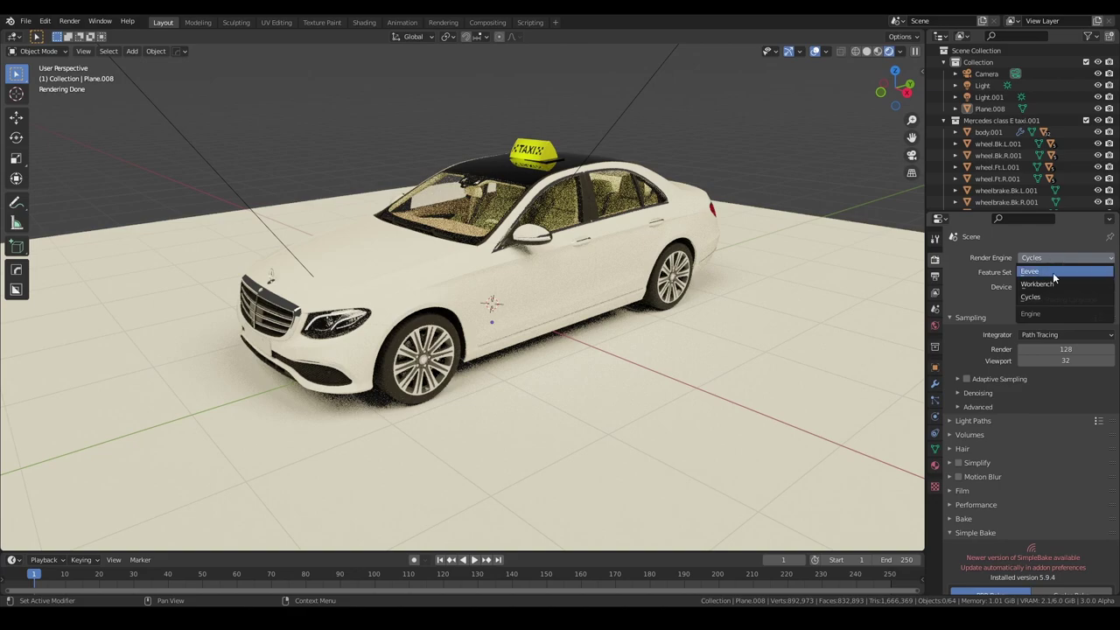
{"action": "left_click", "coordinate": [1052, 272]}
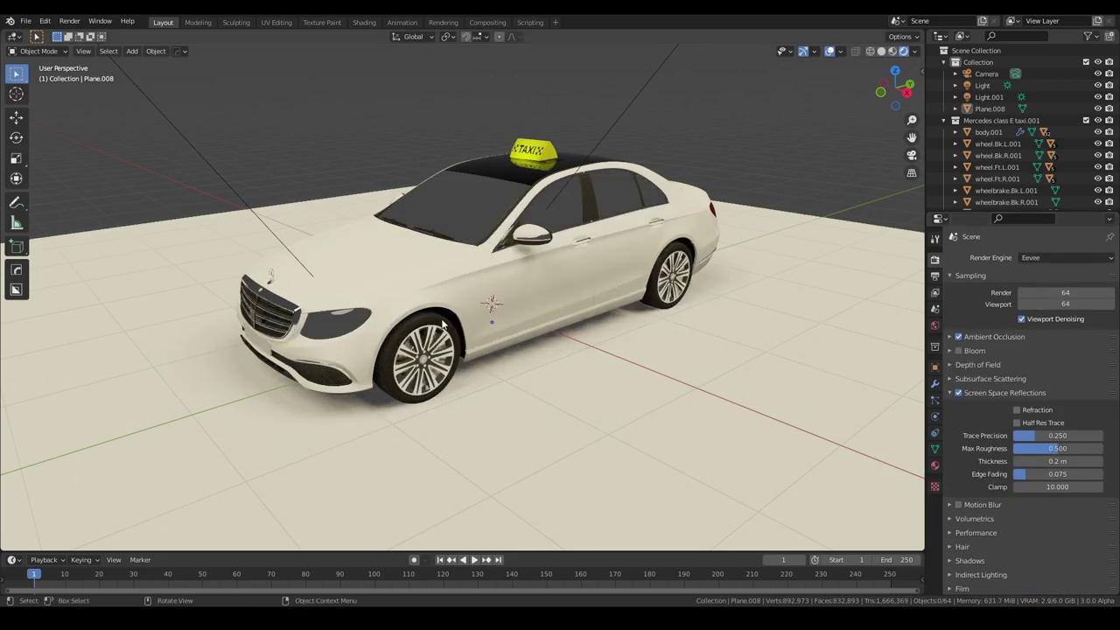
{"action": "middle_click_drag", "start_coordinate": [857, 149], "coordinate": [752, 139]}
{"action": "left_click", "coordinate": [892, 50]}
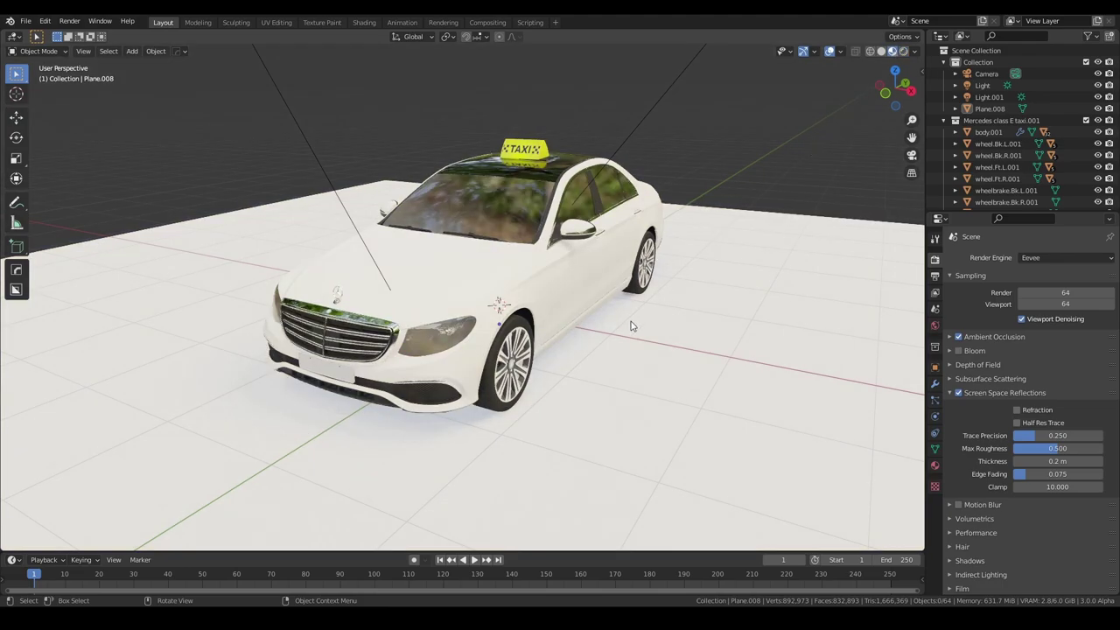
{"action": "mouse_move", "coordinate": [622, 325]}
{"action": "middle_mouse_down"}
{"action": "mouse_move", "coordinate": [651, 306]}
{"action": "mouse_move", "coordinate": [634, 312]}
{"action": "mouse_move", "coordinate": [893, 340]}
{"action": "middle_mouse_up"}
Enable Refraction under Screen Space Reflections so the taxi's interior shows through the glass
{"action": "scroll", "coordinate": [656, 302], "scroll_direction": "up", "scroll_amount": 3}
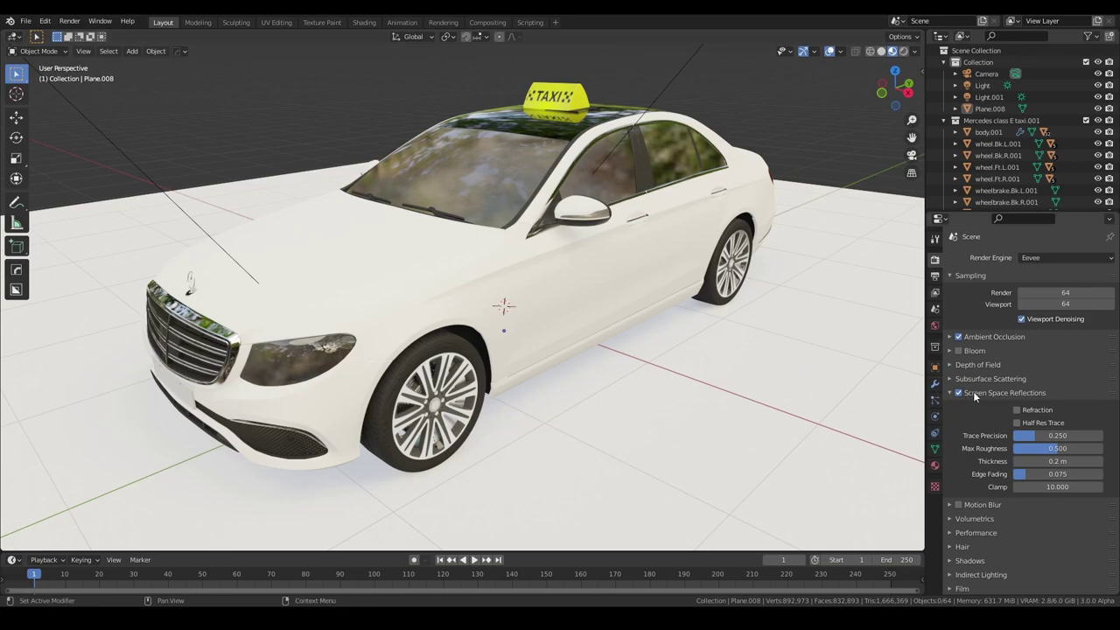
{"action": "left_click", "coordinate": [1016, 410]}
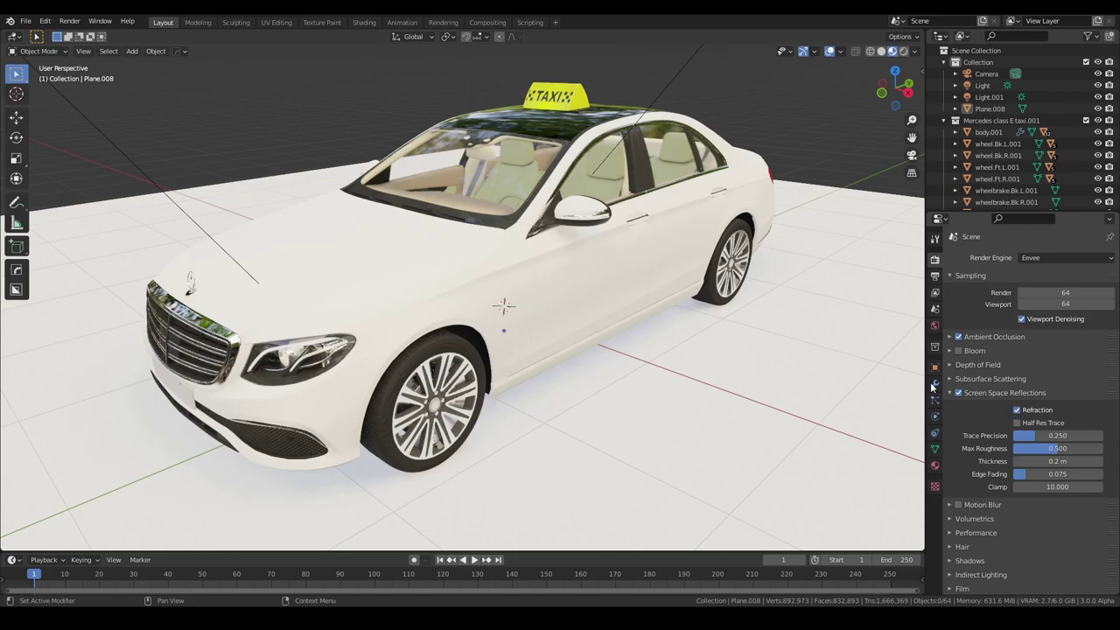
{"action": "mouse_move", "coordinate": [697, 256]}
{"action": "middle_mouse_down"}
{"action": "mouse_move", "coordinate": [544, 268]}
{"action": "mouse_move", "coordinate": [652, 265]}
{"action": "middle_mouse_up"}
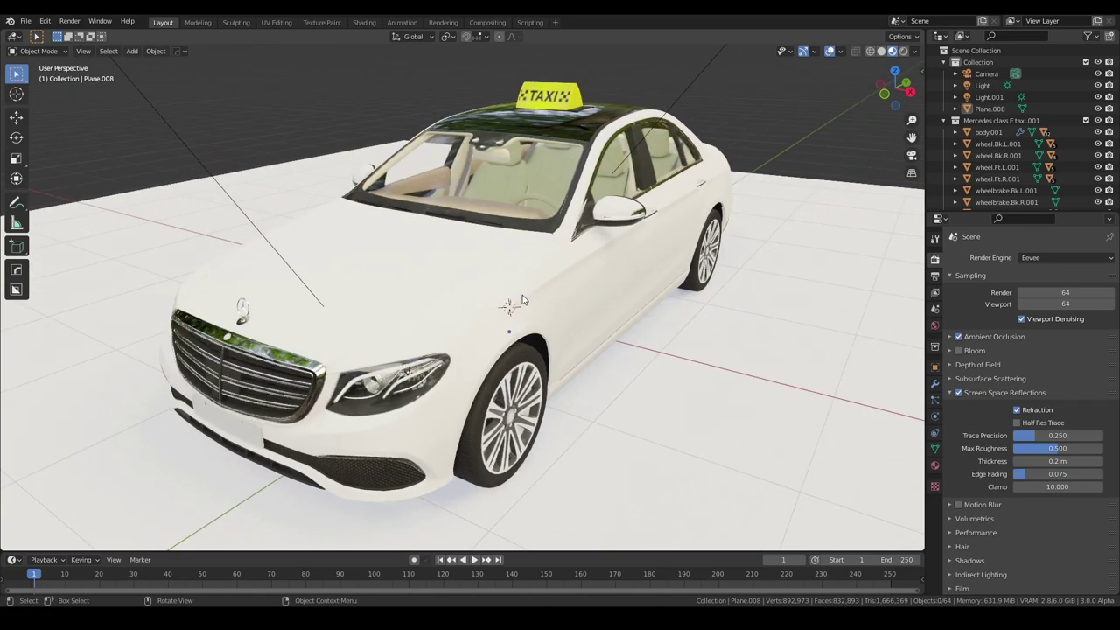
{"action": "mouse_move", "coordinate": [554, 304]}
{"action": "middle_mouse_down"}
{"action": "mouse_move", "coordinate": [522, 298]}
{"action": "mouse_move", "coordinate": [584, 294]}
{"action": "middle_mouse_up"}
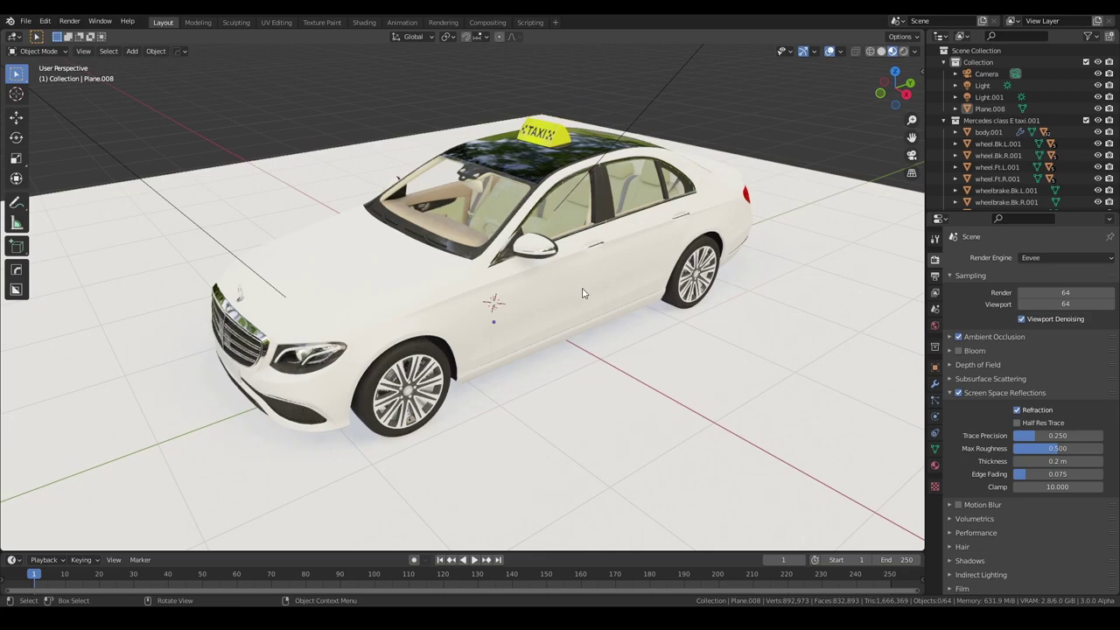
{"action": "left_click", "coordinate": [50, 23]}
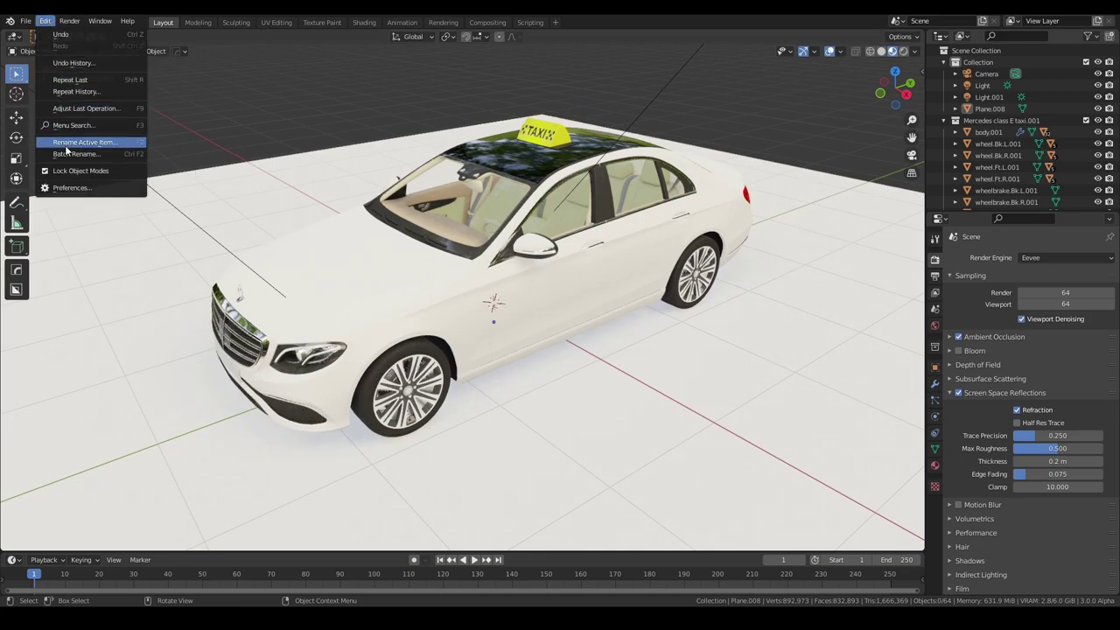
{"action": "left_click", "coordinate": [66, 190]}
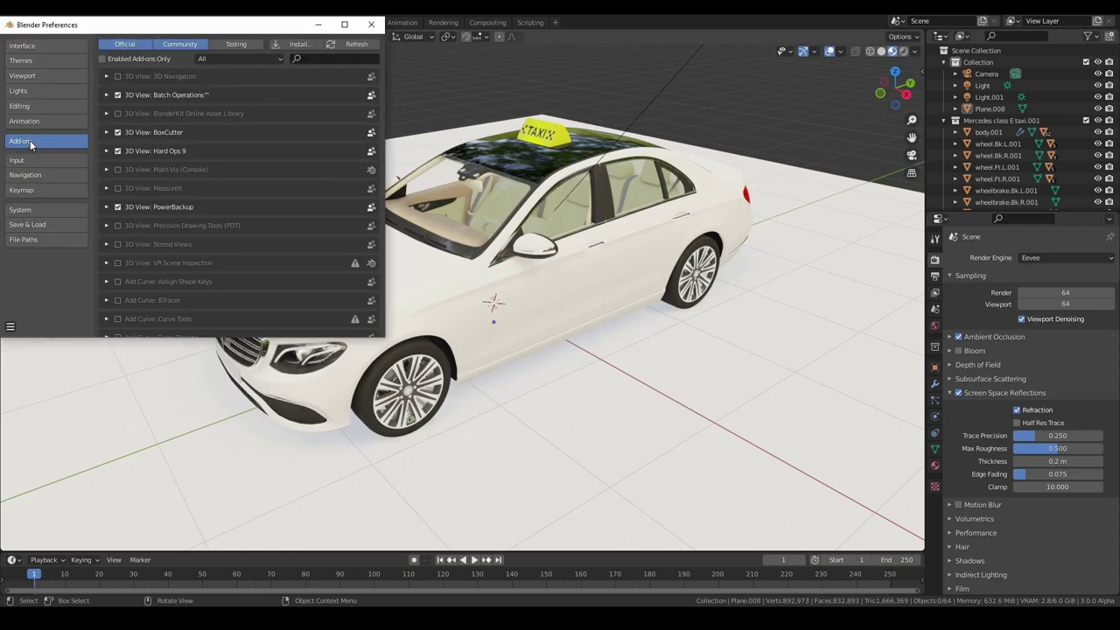
{"action": "left_click", "coordinate": [313, 59]}
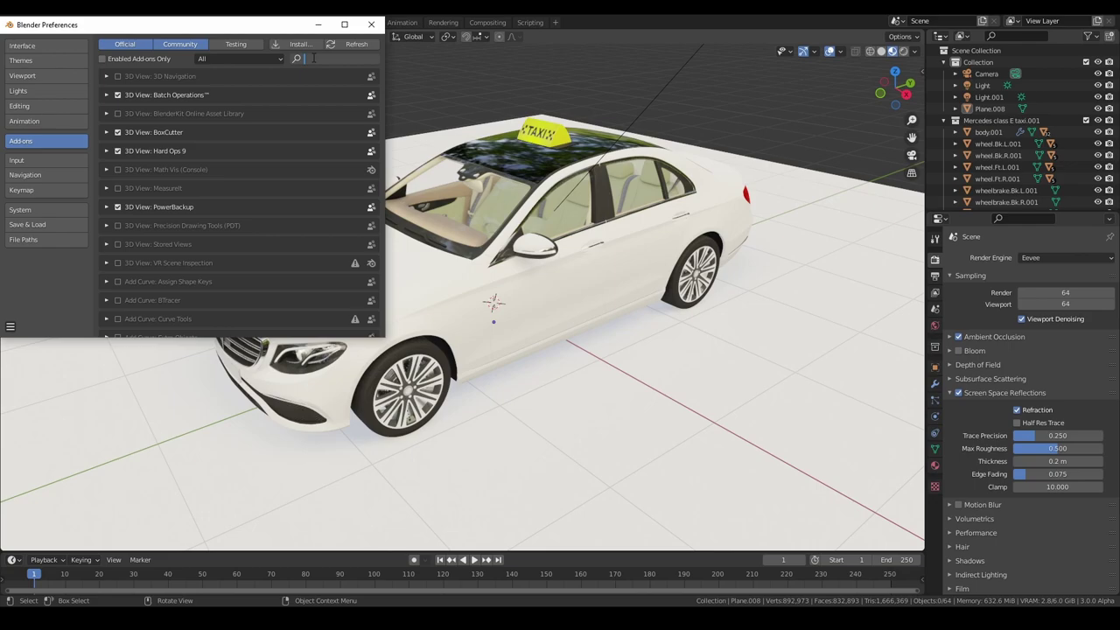
{"action": "type", "text": "wrangler"}
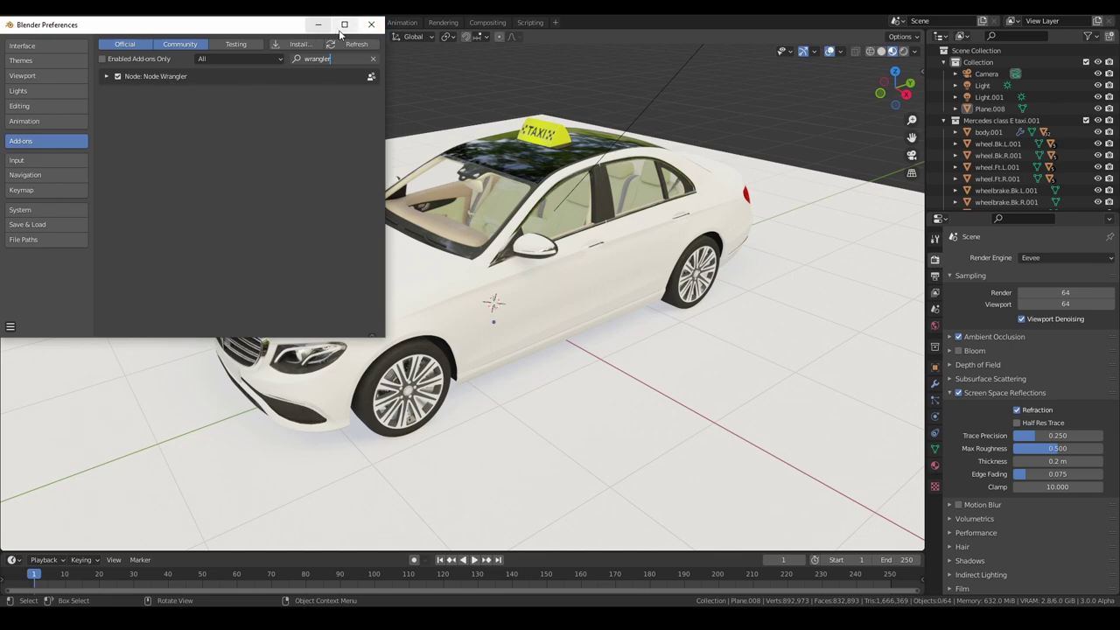
{"action": "left_click", "coordinate": [371, 25]}
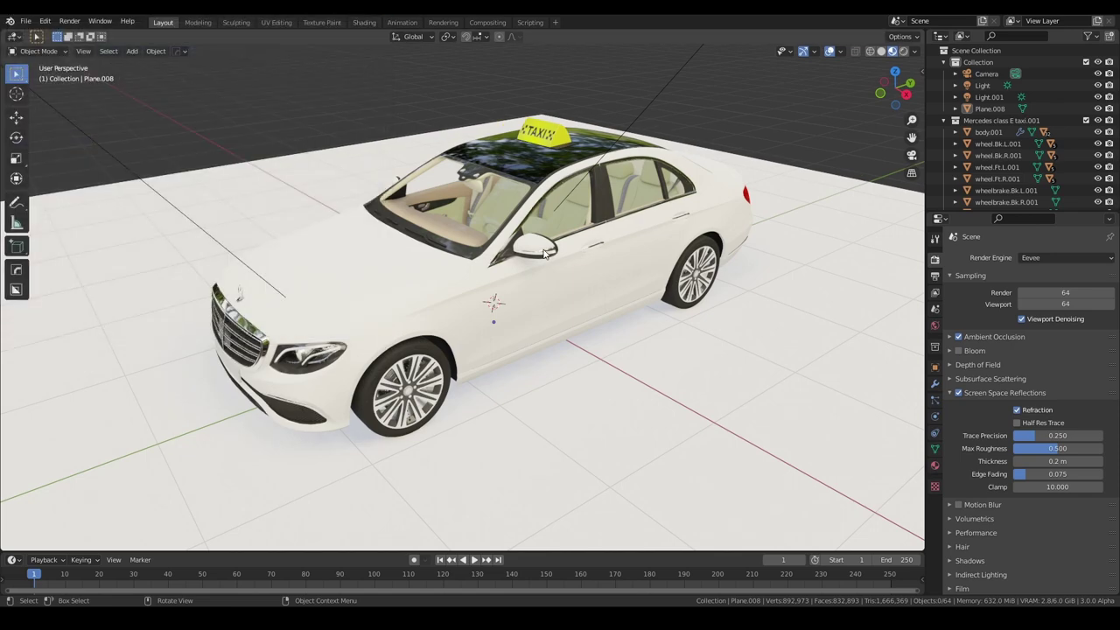
Switch to the Shading workspace, zoom out, and select the ground plane Plane.008
{"action": "left_click", "coordinate": [367, 23]}
{"action": "middle_click_drag", "start_coordinate": [533, 214], "coordinate": [549, 194]}
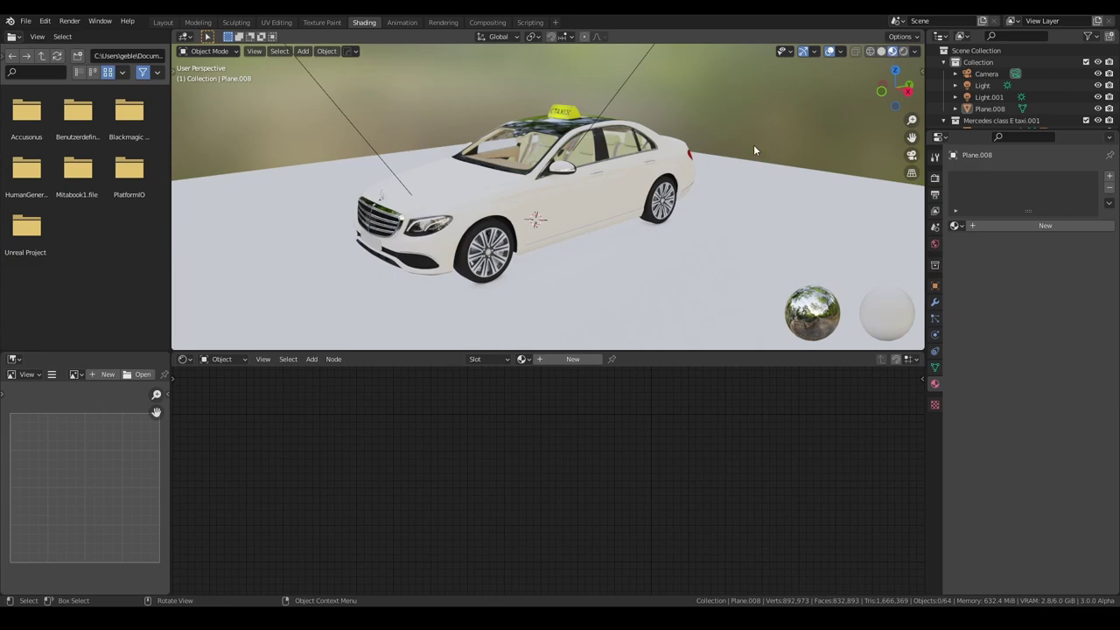
{"action": "middle_click_drag", "start_coordinate": [753, 144], "coordinate": [726, 131]}
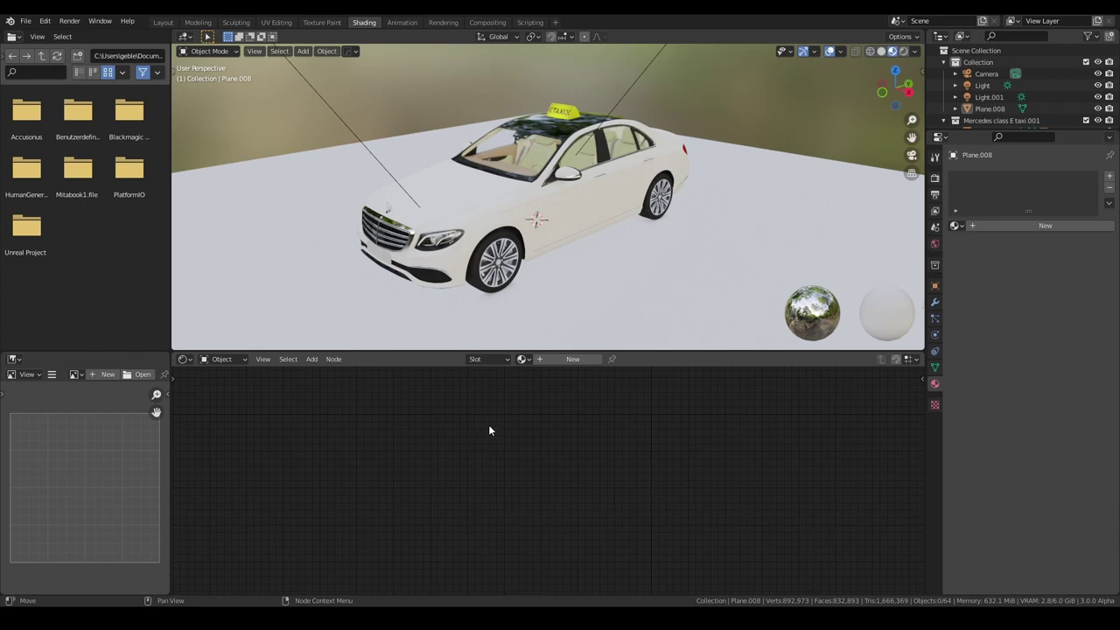
{"action": "scroll", "coordinate": [674, 242], "scroll_direction": "down", "scroll_amount": 1}
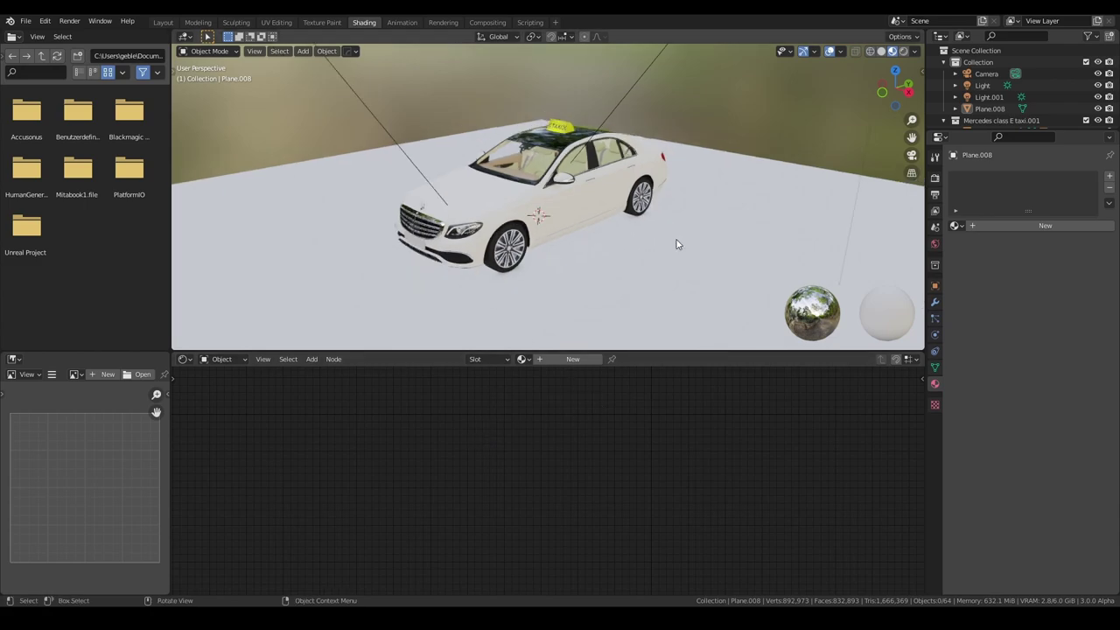
{"action": "scroll", "coordinate": [712, 227], "scroll_direction": "down", "scroll_amount": 2}
{"action": "left_click", "coordinate": [713, 227]}
{"action": "scroll", "coordinate": [620, 240], "scroll_direction": "up", "scroll_amount": 1}
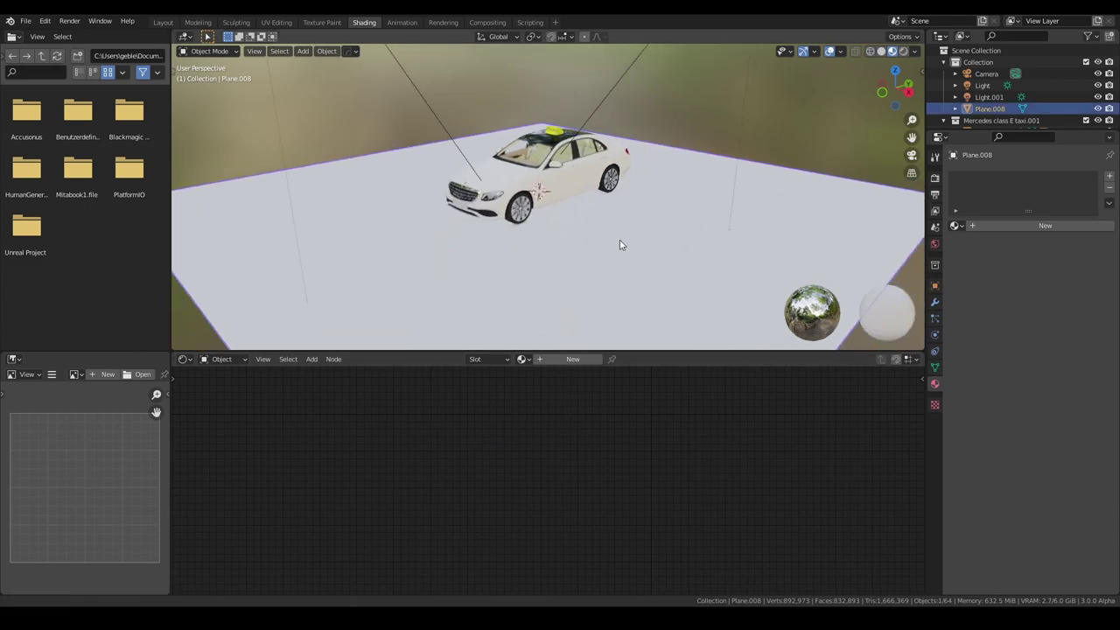
{"action": "scroll", "coordinate": [620, 239], "scroll_direction": "up", "scroll_amount": 2}
{"action": "scroll", "coordinate": [620, 242], "scroll_direction": "up", "scroll_amount": 1}
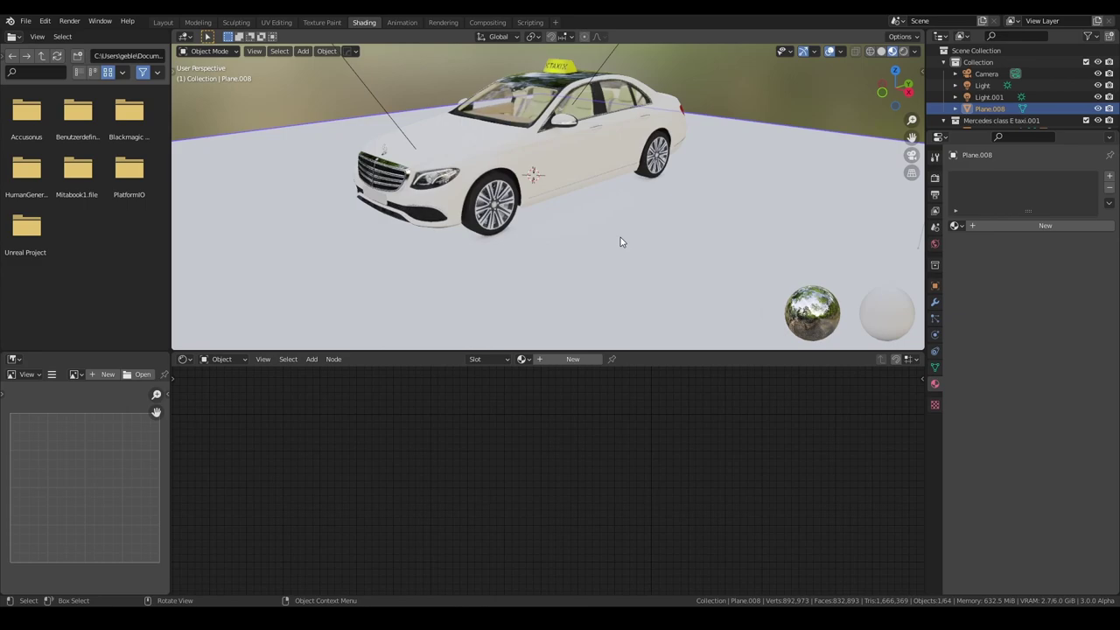
Give Plane.008 a fresh material, Material.003, with a default Principled BSDF
{"action": "left_click", "coordinate": [571, 360]}
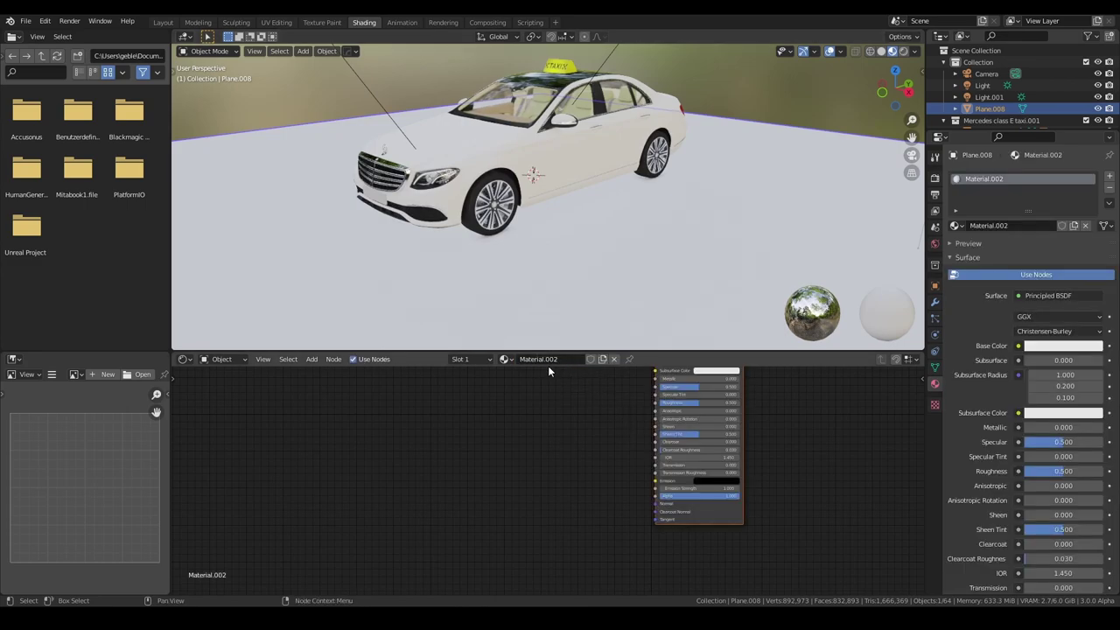
{"action": "left_click", "coordinate": [615, 360]}
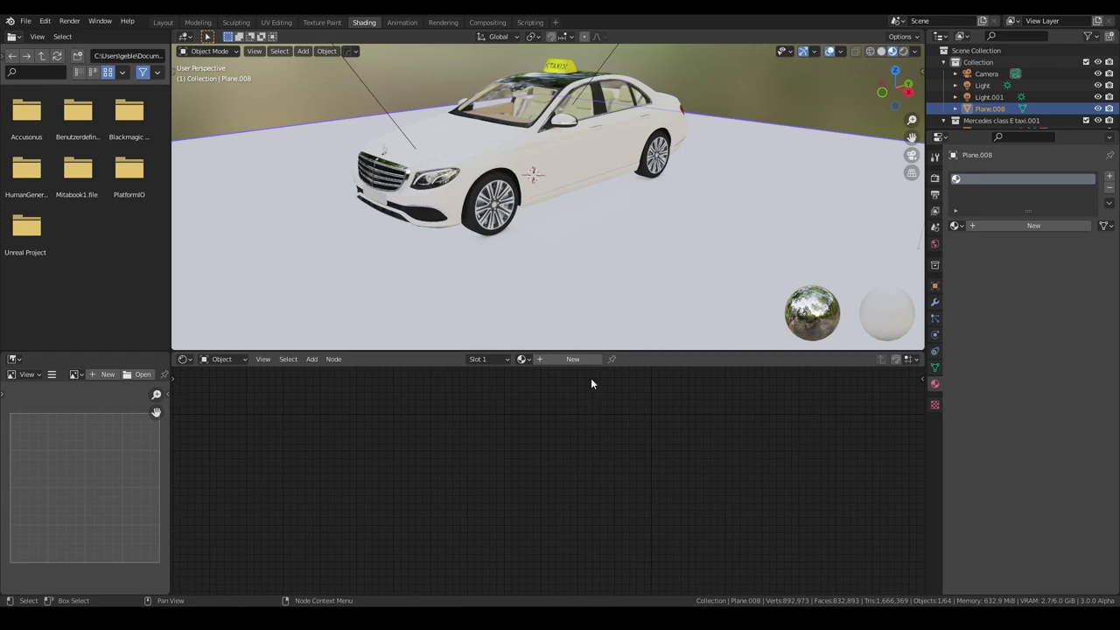
{"action": "left_click", "coordinate": [1037, 225]}
{"action": "scroll", "coordinate": [652, 525], "scroll_direction": "down", "scroll_amount": 3}
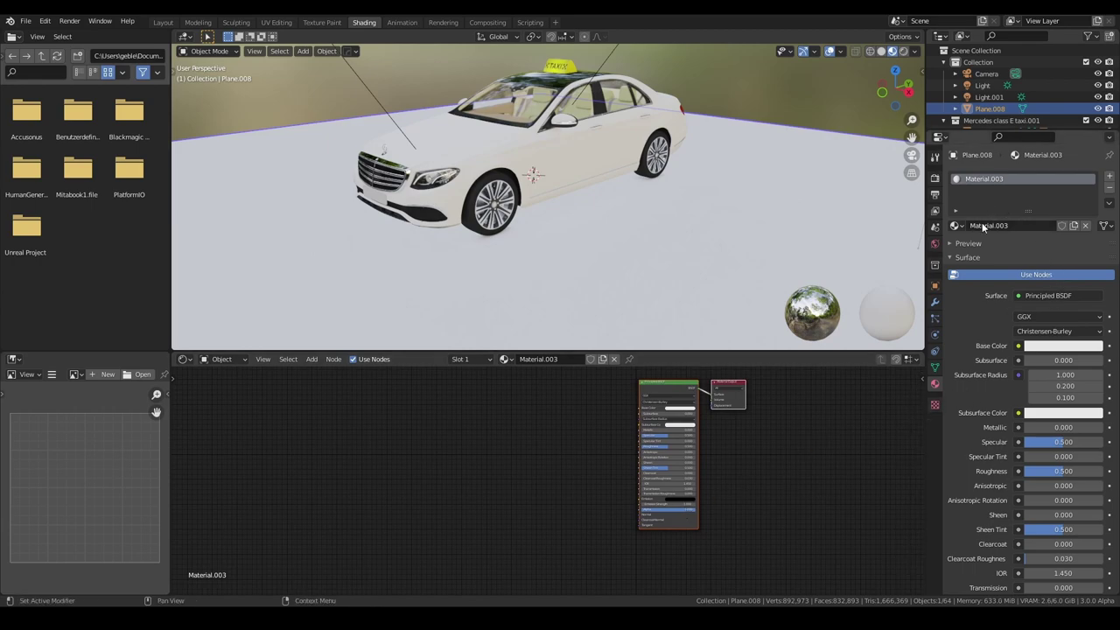
{"action": "left_click", "coordinate": [946, 140]}
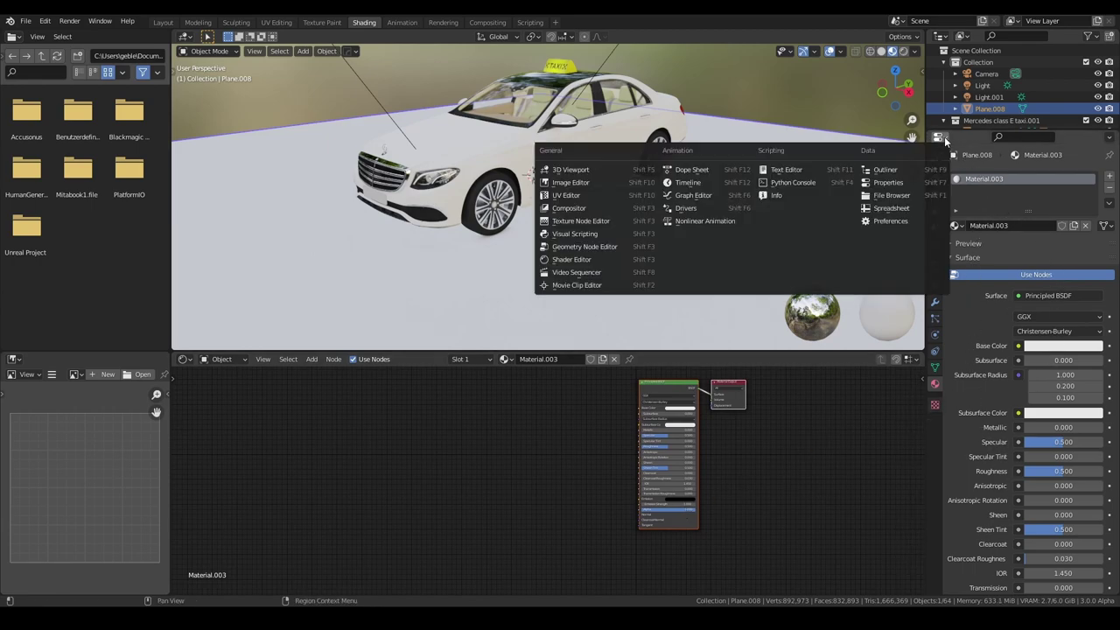
{"action": "left_click", "coordinate": [925, 184]}
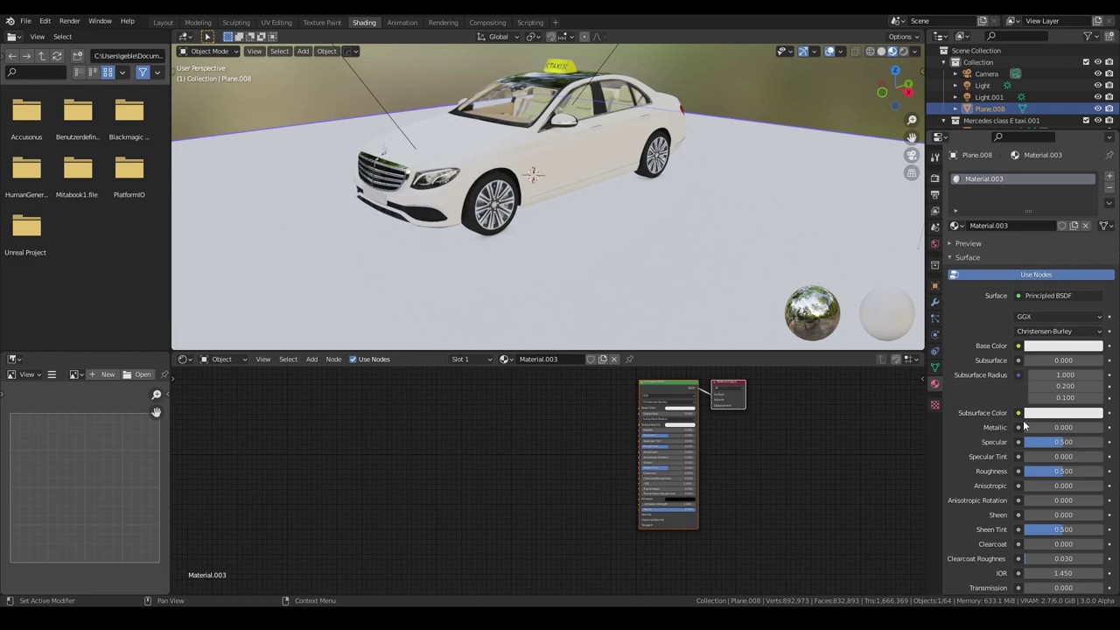
Make the node editor taller and frame the Principled BSDF and Material Output nodes at readable size
{"action": "scroll", "coordinate": [996, 390], "scroll_direction": "down", "scroll_amount": 3}
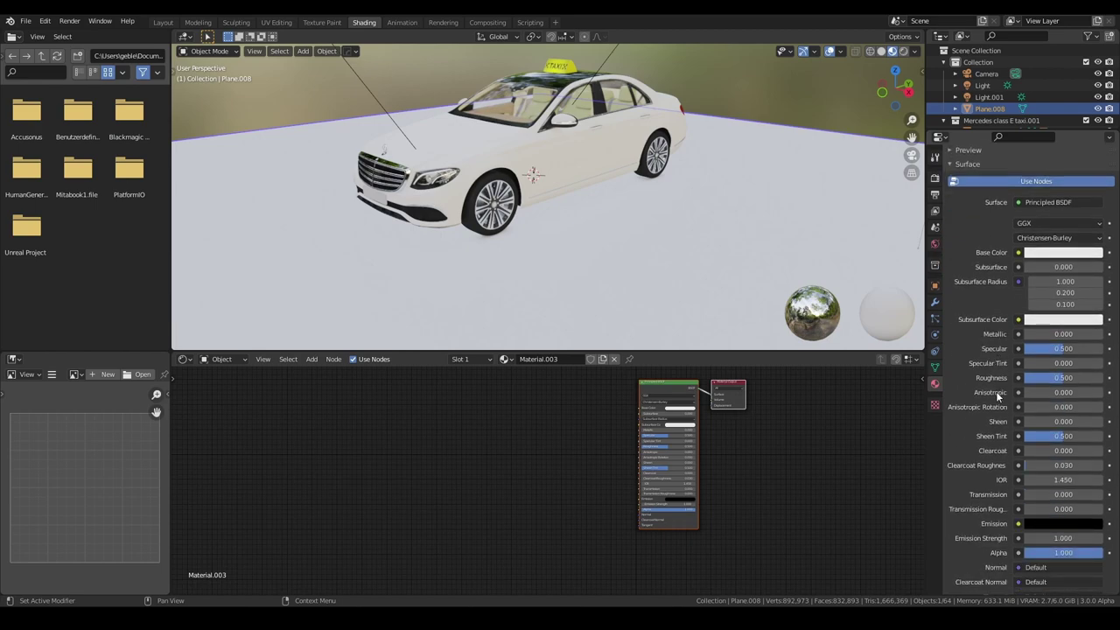
{"action": "middle_click_drag", "start_coordinate": [665, 389], "coordinate": [662, 396]}
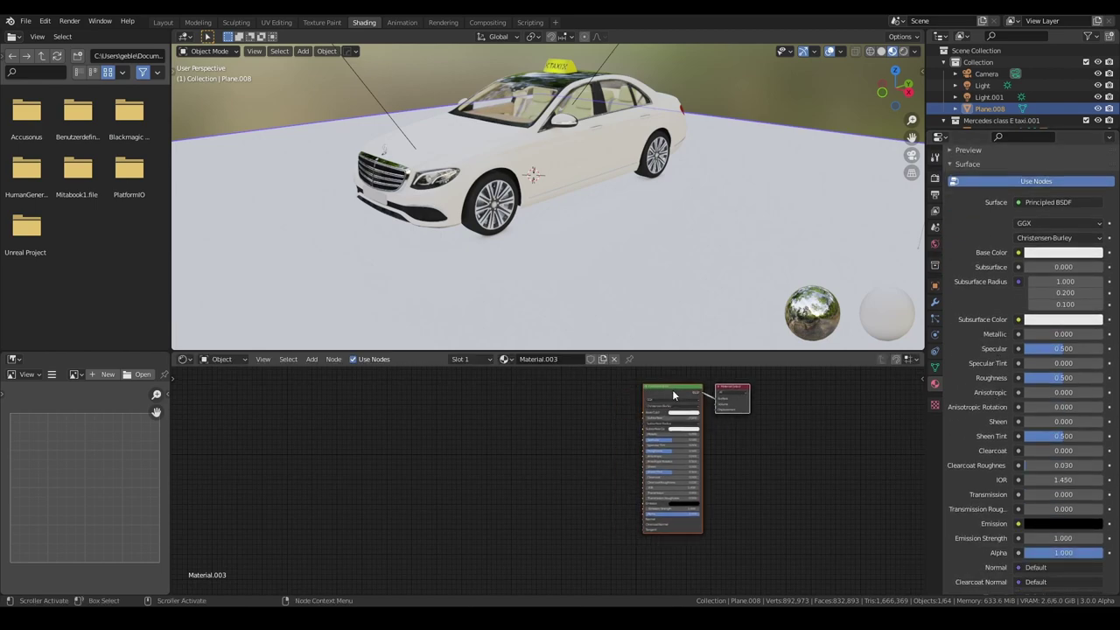
{"action": "scroll", "coordinate": [641, 402], "scroll_direction": "up", "scroll_amount": 2}
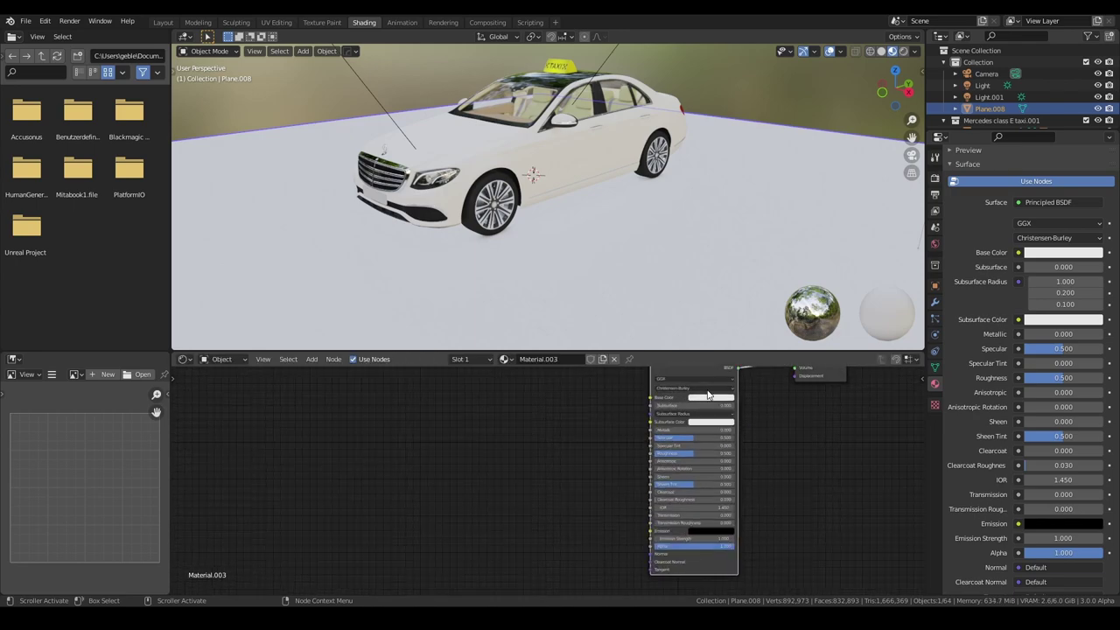
{"action": "middle_click_drag", "start_coordinate": [746, 414], "coordinate": [625, 462]}
{"action": "scroll", "coordinate": [626, 467], "scroll_direction": "up", "scroll_amount": 2}
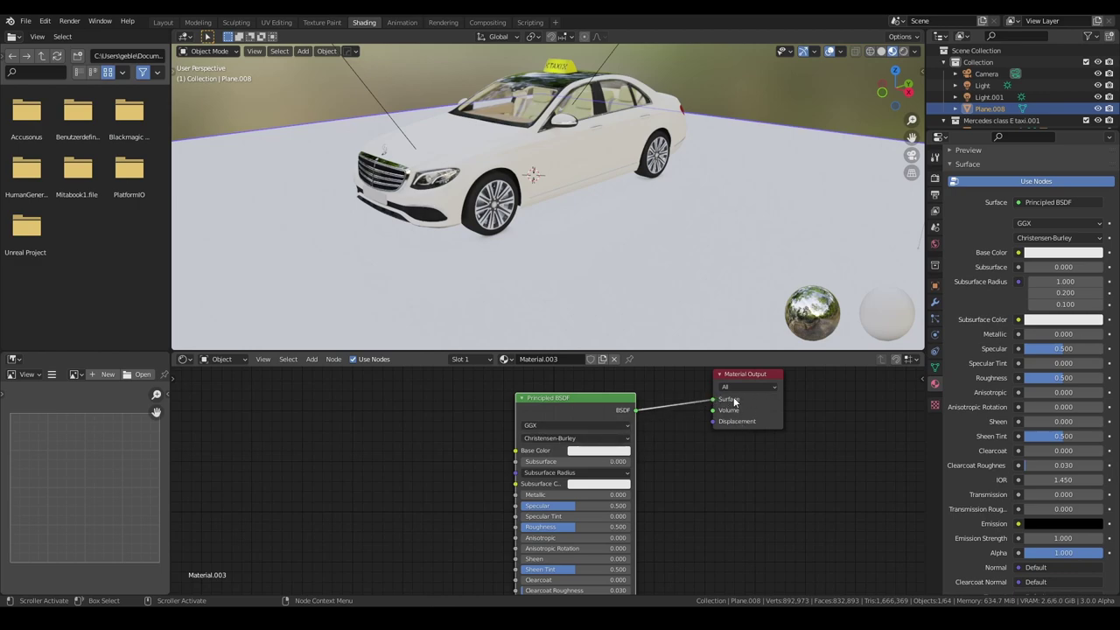
{"action": "scroll", "coordinate": [699, 421], "scroll_direction": "down", "scroll_amount": 2}
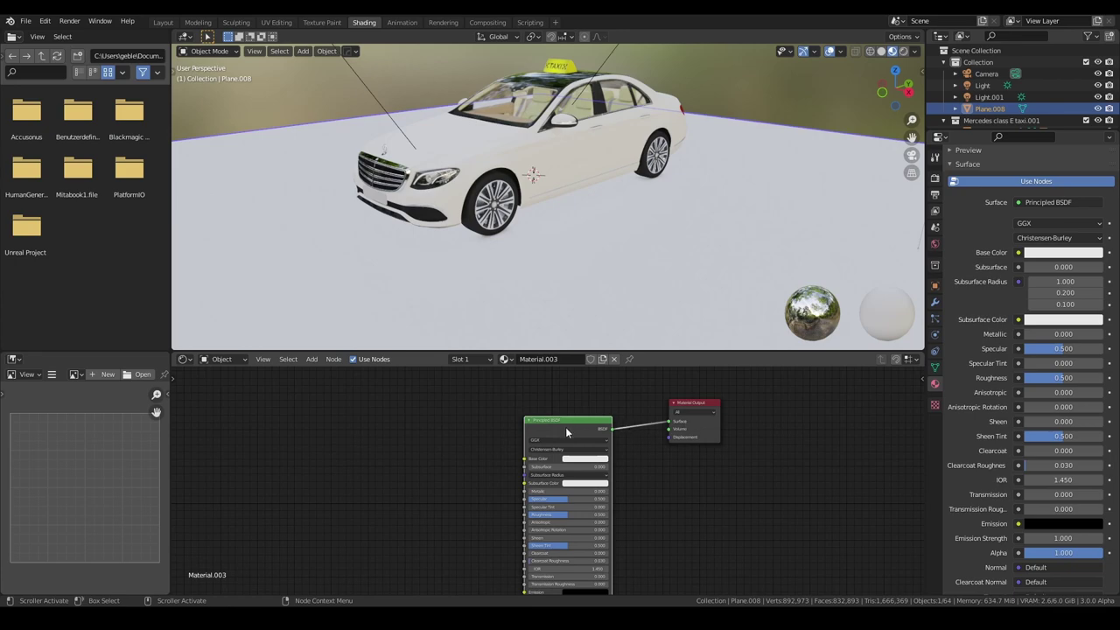
{"action": "left_click_drag", "start_coordinate": [570, 429], "coordinate": [588, 426]}
{"action": "middle_click_drag", "start_coordinate": [589, 426], "coordinate": [603, 402]}
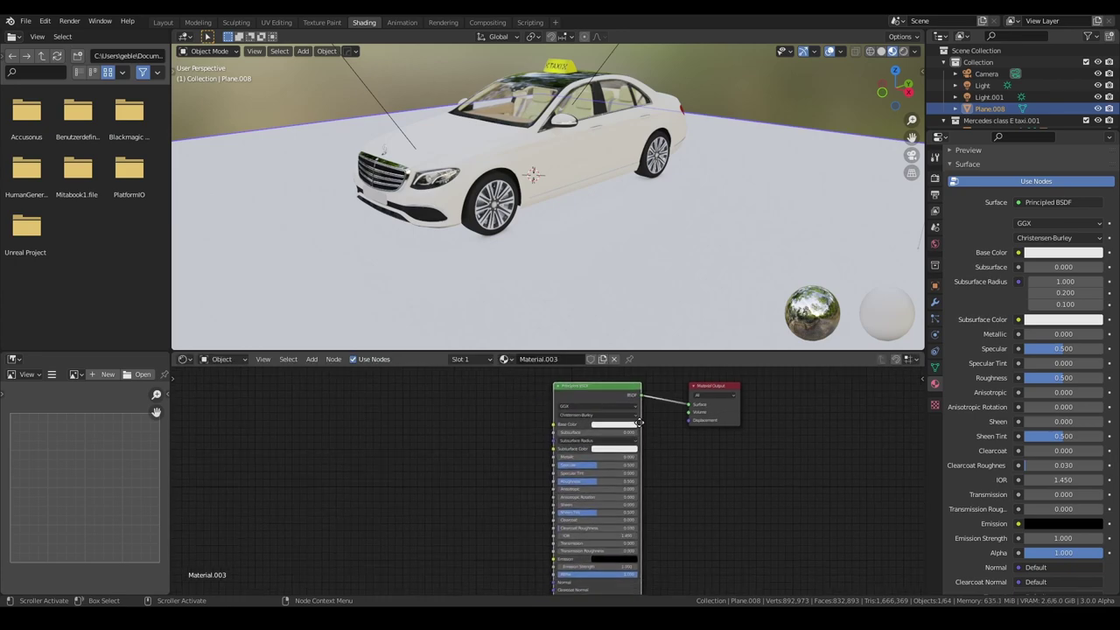
{"action": "left_click_drag", "start_coordinate": [665, 352], "coordinate": [665, 292]}
{"action": "scroll", "coordinate": [654, 363], "scroll_direction": "up", "scroll_amount": 2}
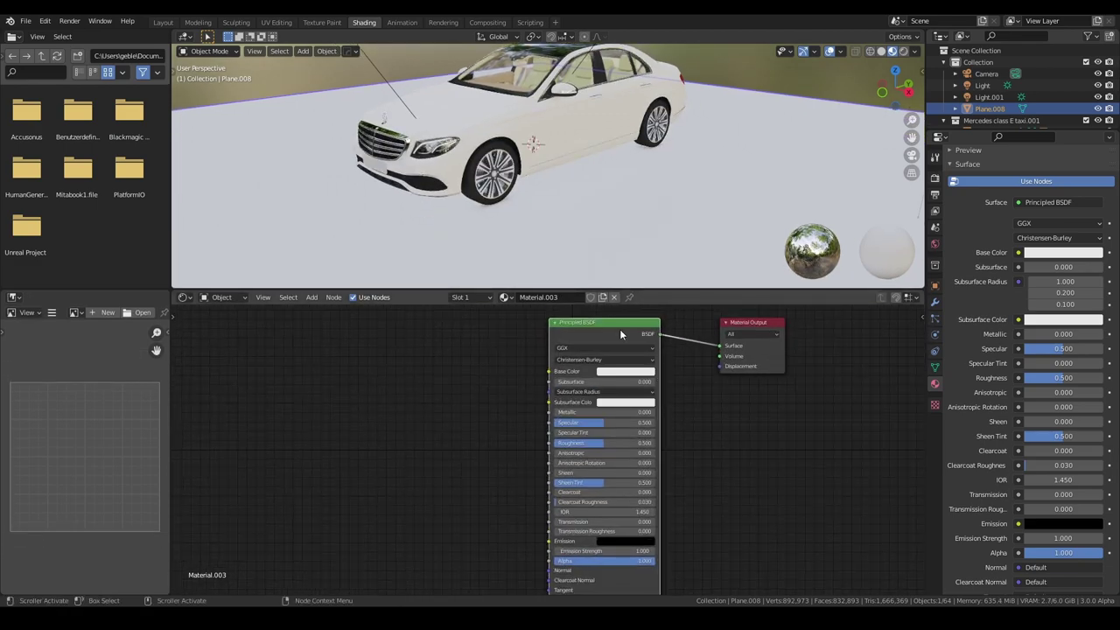
{"action": "left_click_drag", "start_coordinate": [620, 328], "coordinate": [628, 336]}
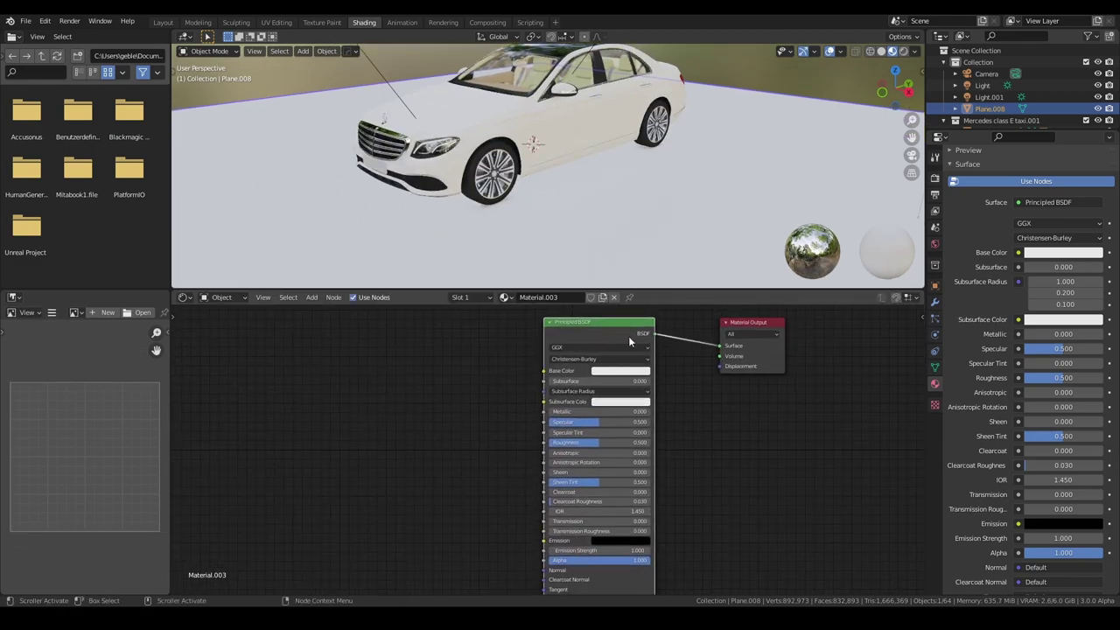
{"action": "scroll", "coordinate": [636, 376], "scroll_direction": "down", "scroll_amount": 1}
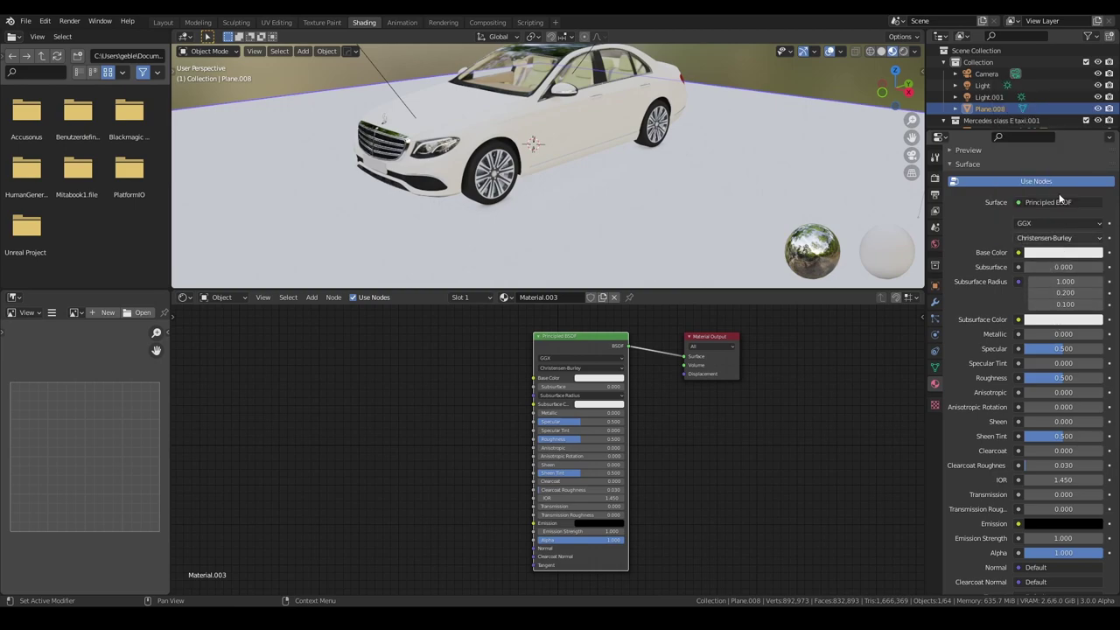
Set Material.003 to a grey base colour, Metallic 1.000 and Roughness 0.081
{"action": "left_click", "coordinate": [1069, 252]}
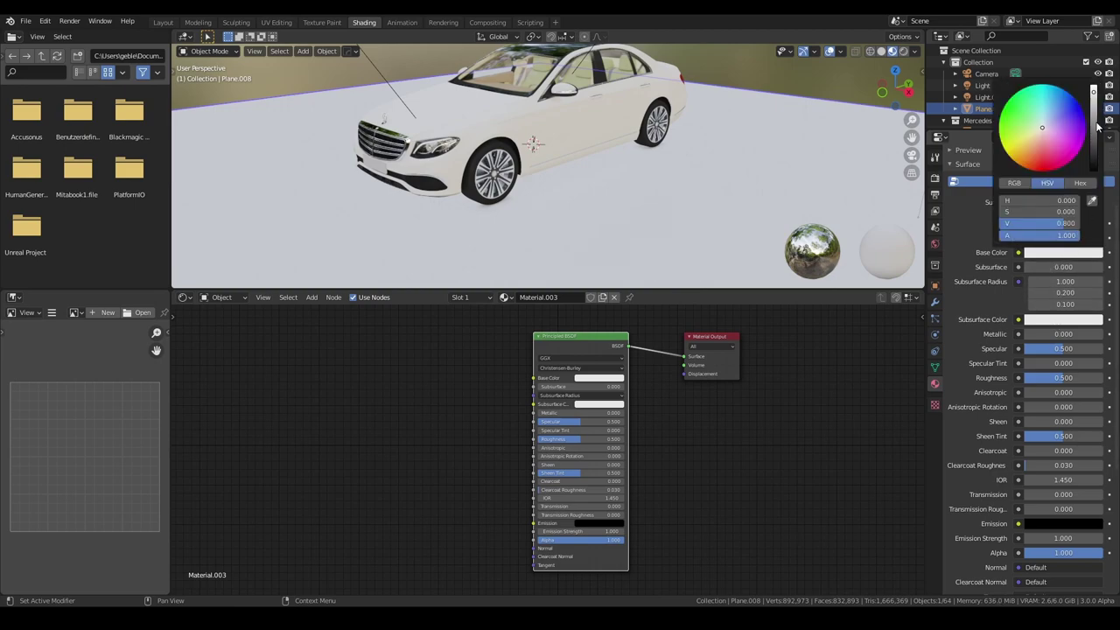
{"action": "left_click_drag", "start_coordinate": [1097, 127], "coordinate": [1095, 165]}
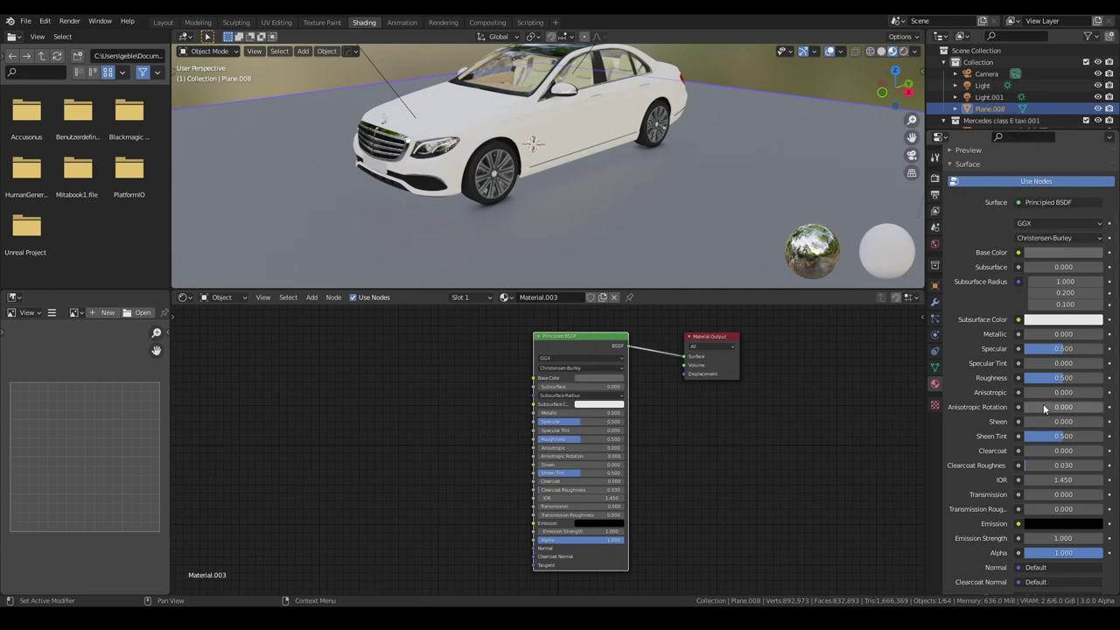
{"action": "left_click_drag", "start_coordinate": [1046, 334], "coordinate": [1100, 334]}
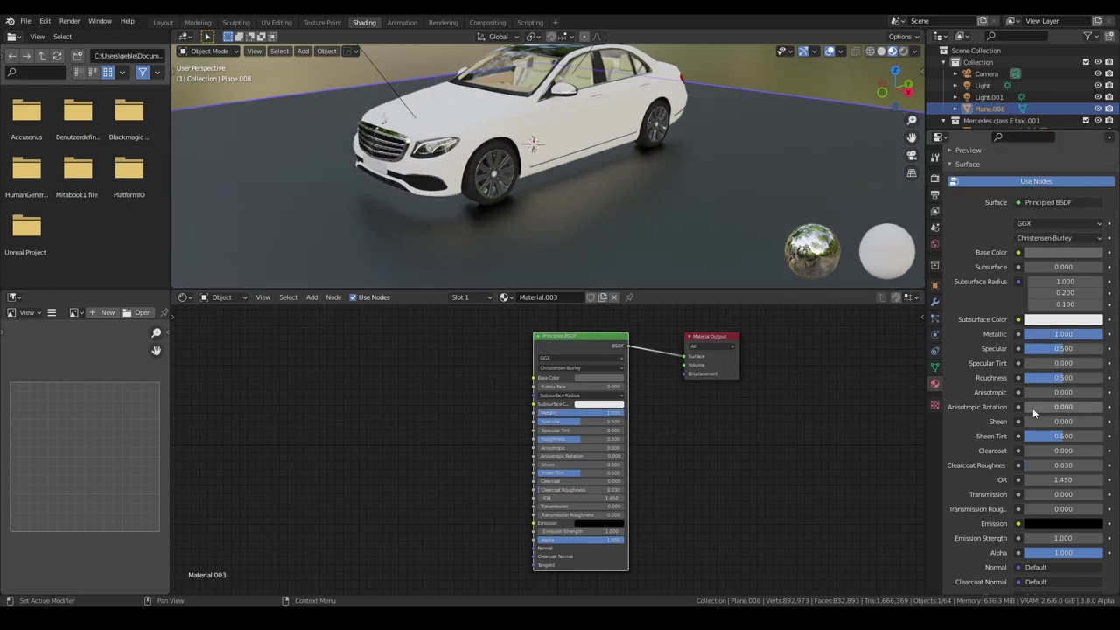
{"action": "left_click_drag", "start_coordinate": [1058, 377], "coordinate": [1032, 377]}
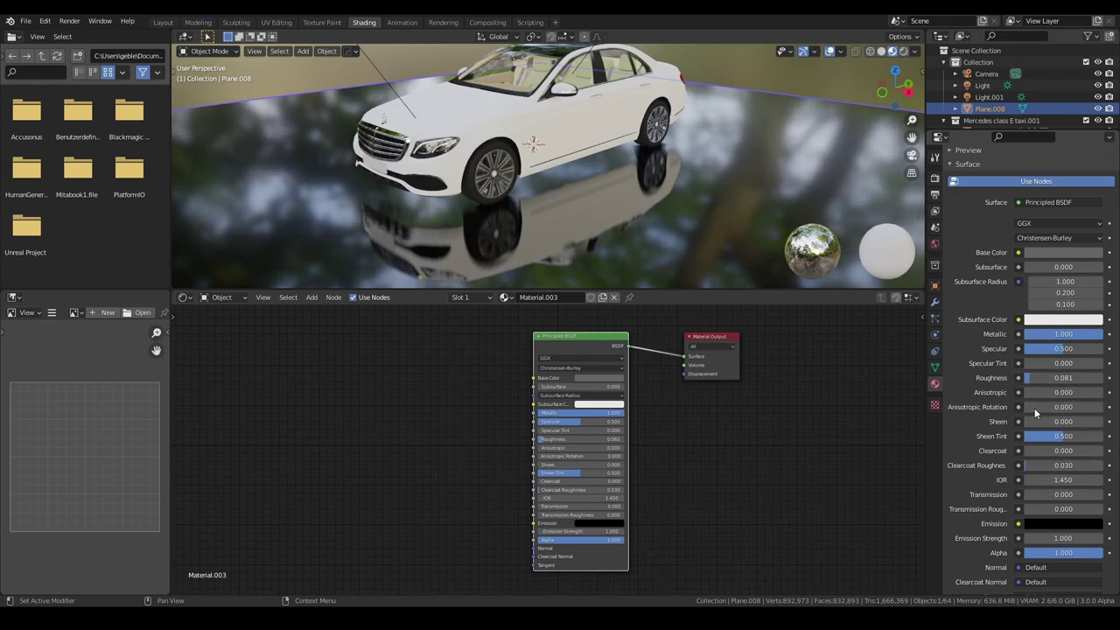
{"action": "scroll", "coordinate": [734, 469], "scroll_direction": "down", "scroll_amount": 1}
{"action": "scroll", "coordinate": [697, 457], "scroll_direction": "down", "scroll_amount": 1}
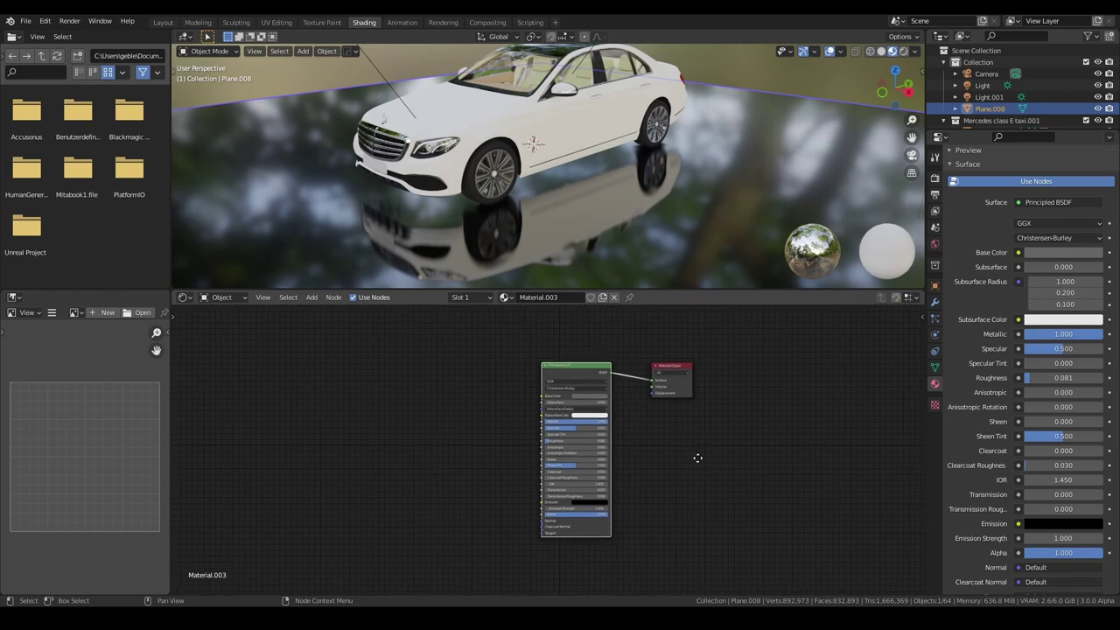
{"action": "middle_click_drag", "start_coordinate": [697, 458], "coordinate": [756, 452]}
{"action": "scroll", "coordinate": [757, 457], "scroll_direction": "up", "scroll_amount": 1}
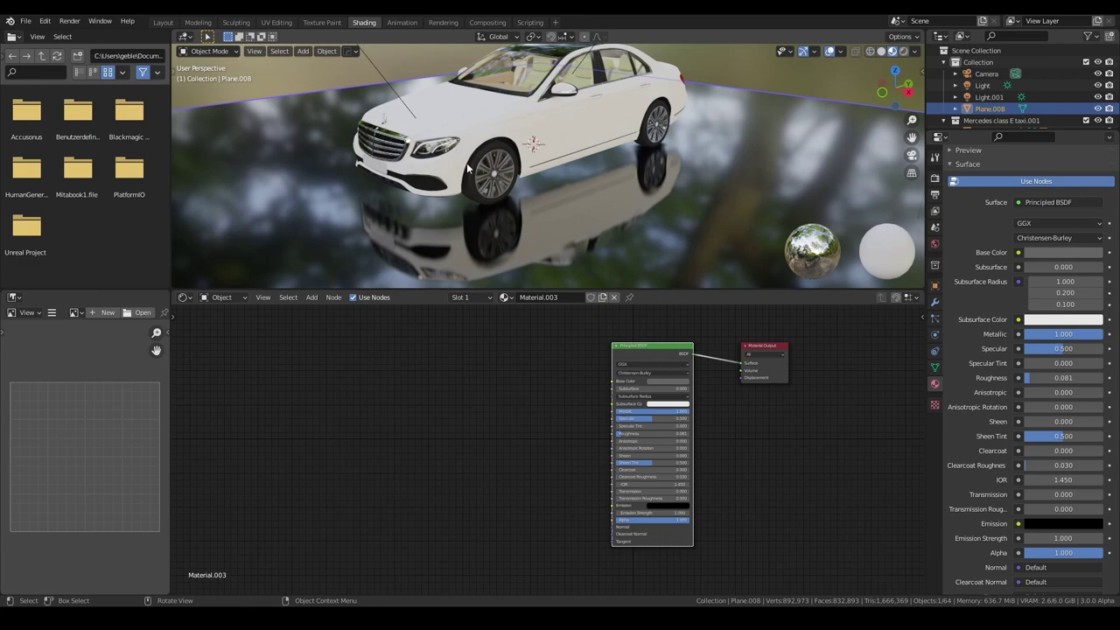
{"action": "left_click", "coordinate": [184, 38]}
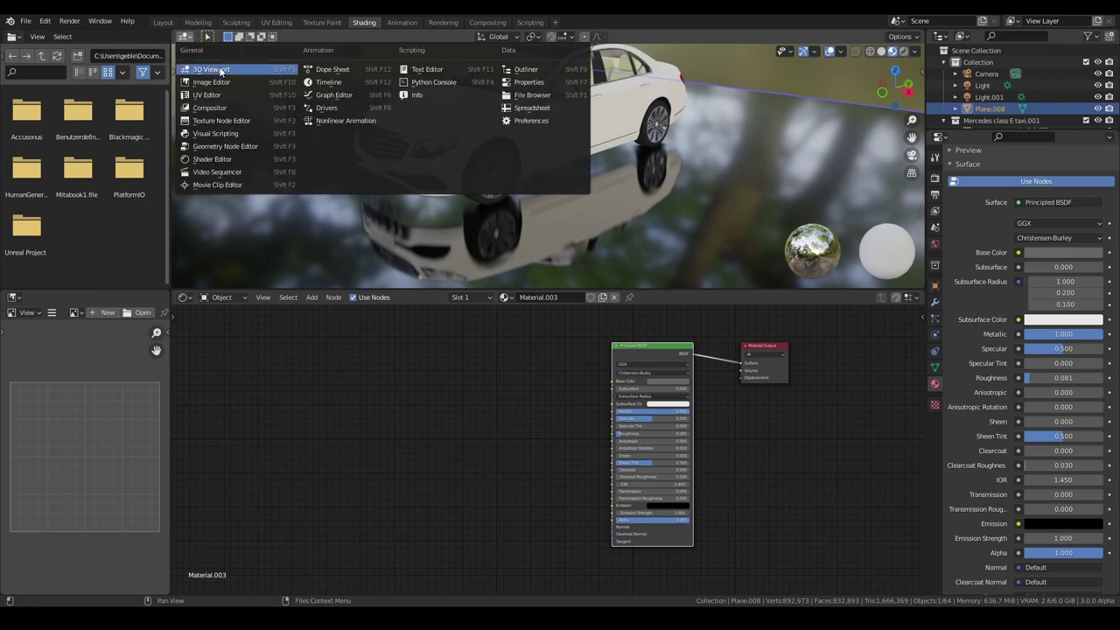
{"action": "left_click", "coordinate": [204, 165]}
{"action": "middle_click_drag", "start_coordinate": [382, 182], "coordinate": [466, 140]}
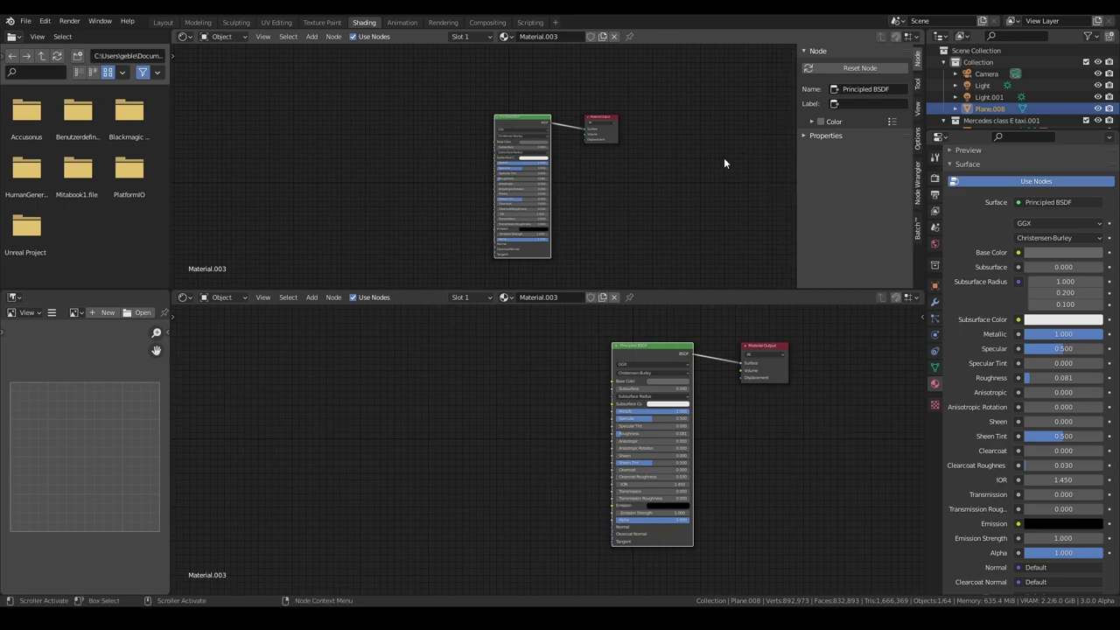
{"action": "key", "text": "n"}
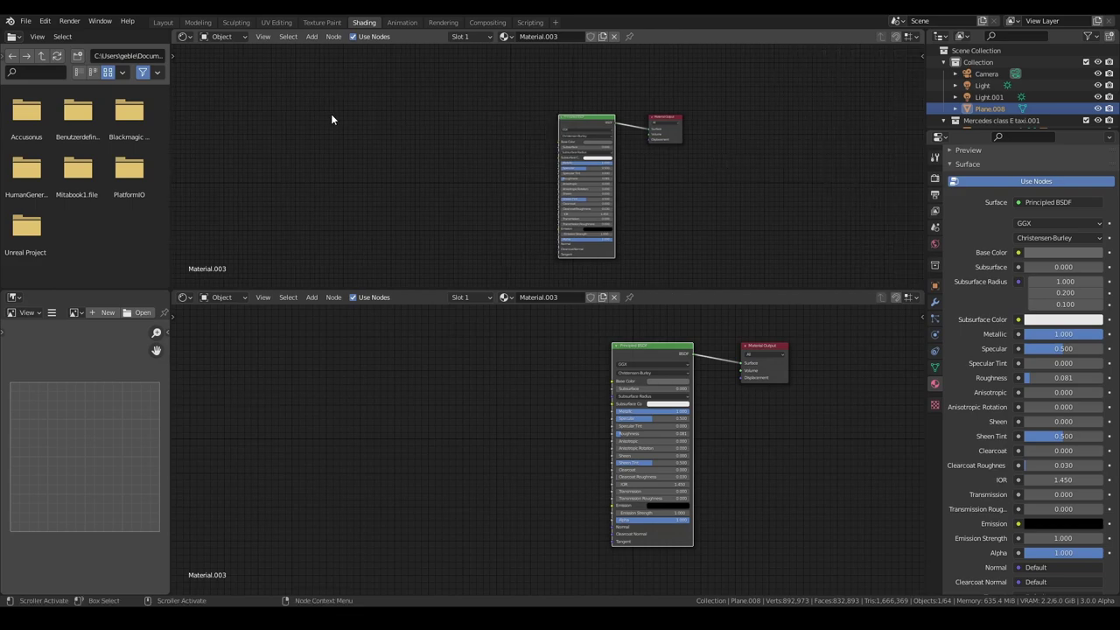
{"action": "left_click", "coordinate": [185, 36]}
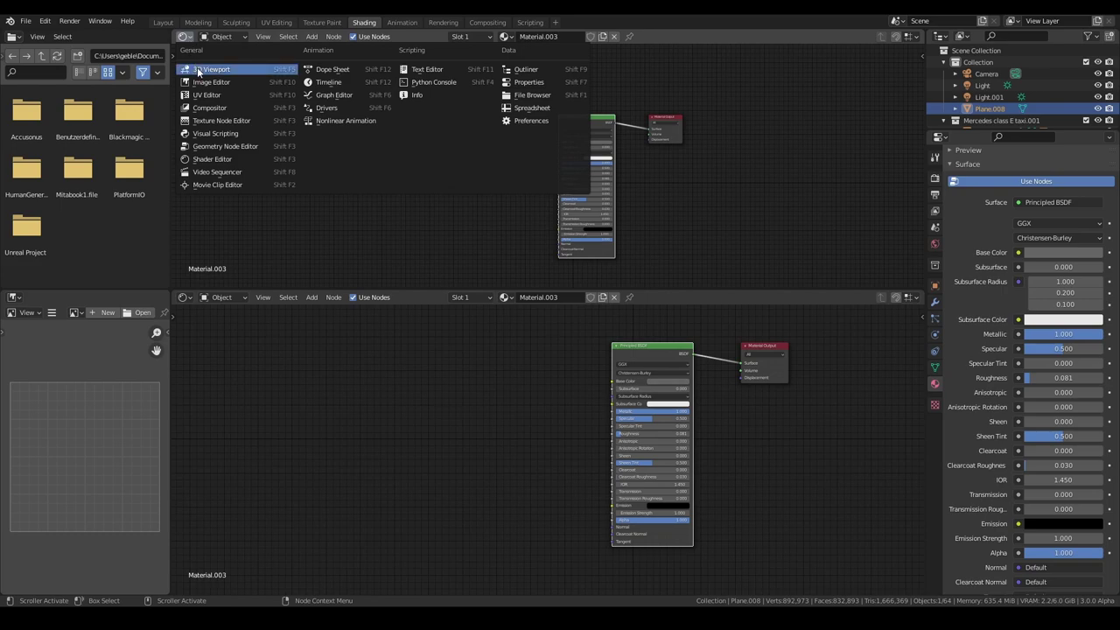
{"action": "left_click", "coordinate": [209, 69]}
{"action": "mouse_move", "coordinate": [489, 137]}
{"action": "middle_mouse_down"}
{"action": "mouse_move", "coordinate": [519, 154]}
{"action": "mouse_move", "coordinate": [504, 129]}
{"action": "middle_mouse_up"}
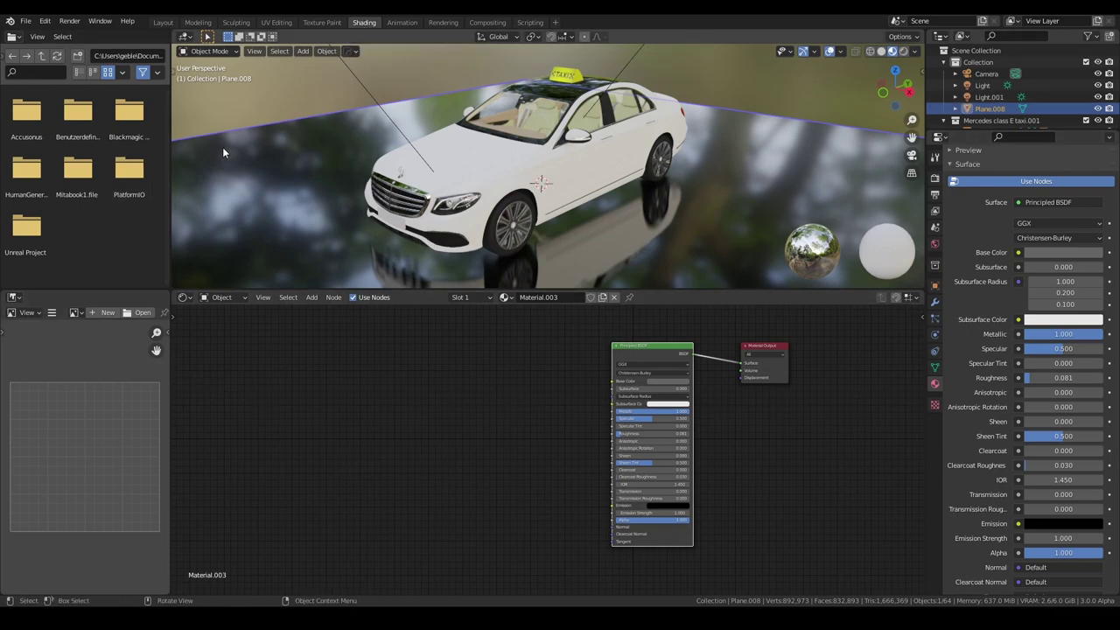
{"action": "left_click", "coordinate": [163, 22]}
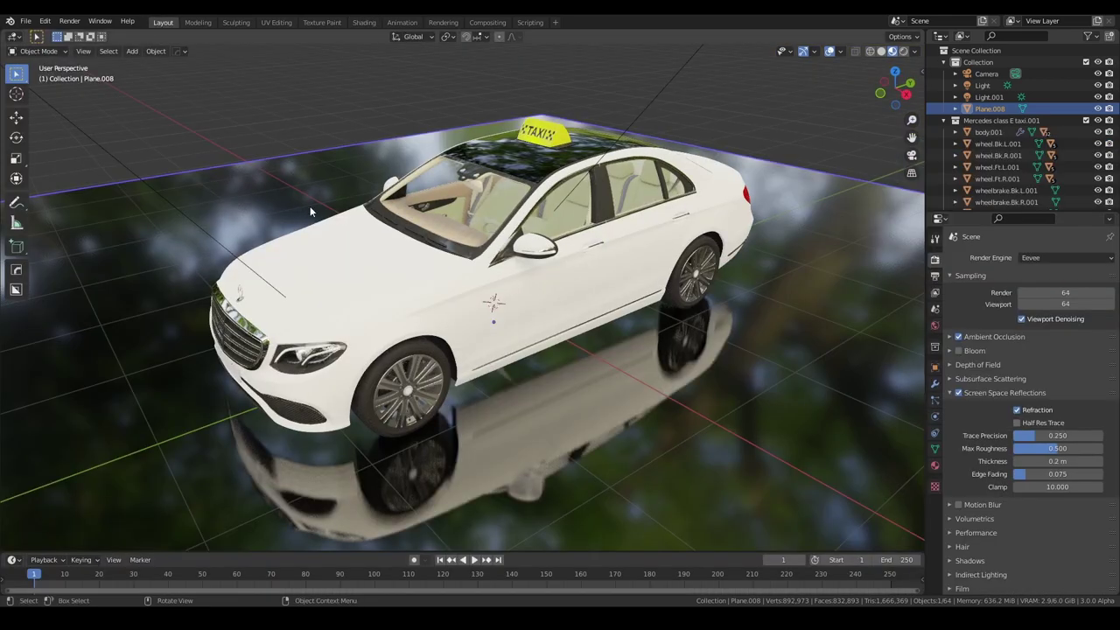
{"action": "middle_click_drag", "start_coordinate": [309, 206], "coordinate": [414, 243]}
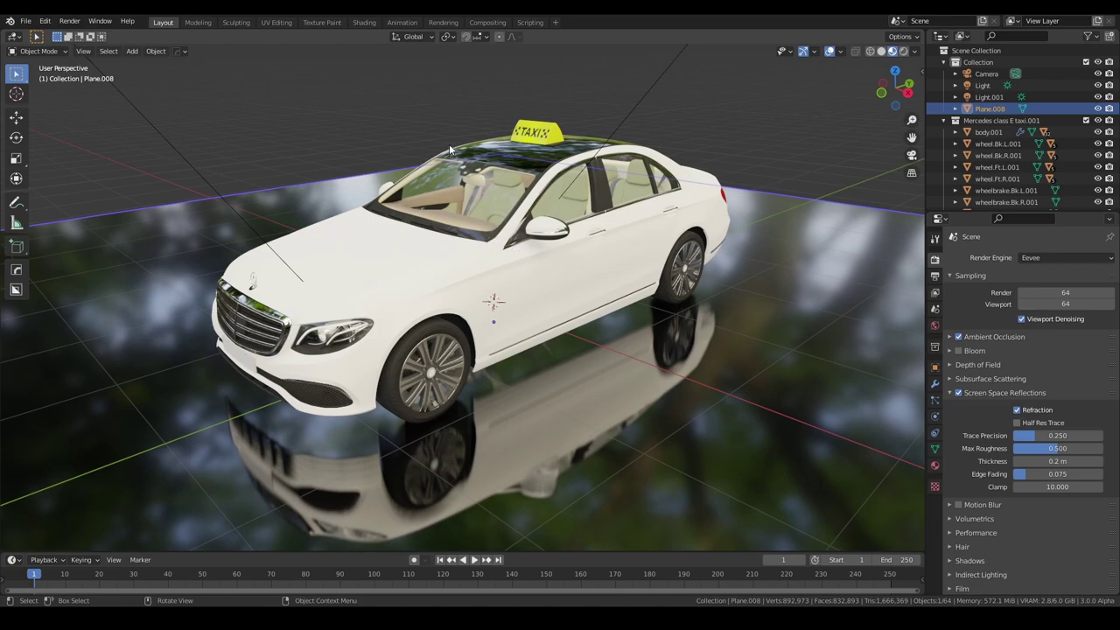
{"action": "left_click", "coordinate": [401, 22]}
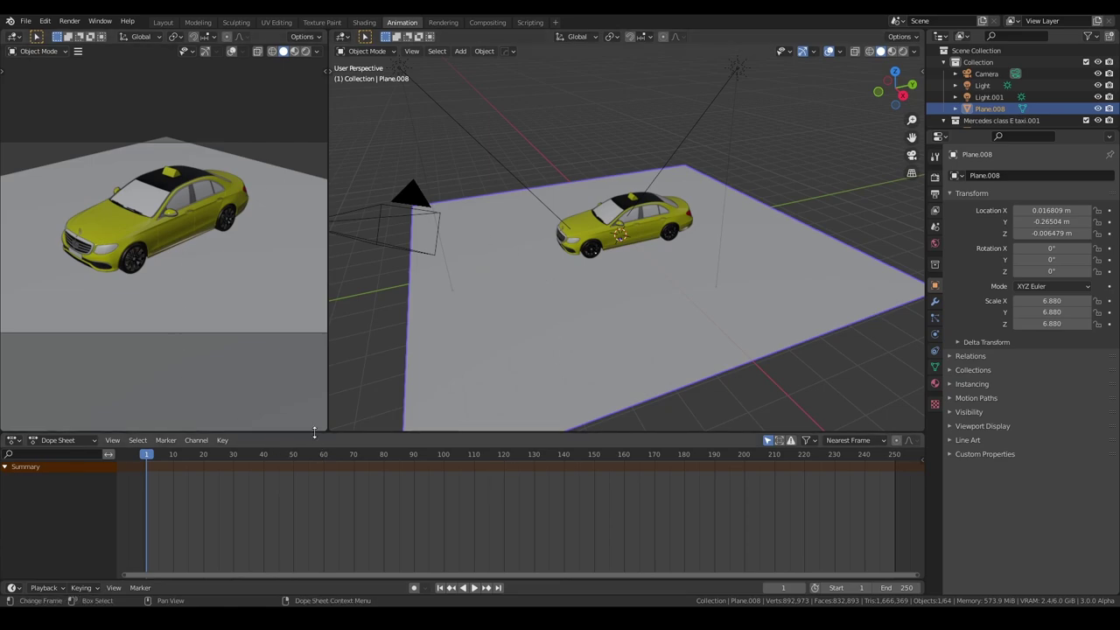
{"action": "left_click", "coordinate": [364, 23]}
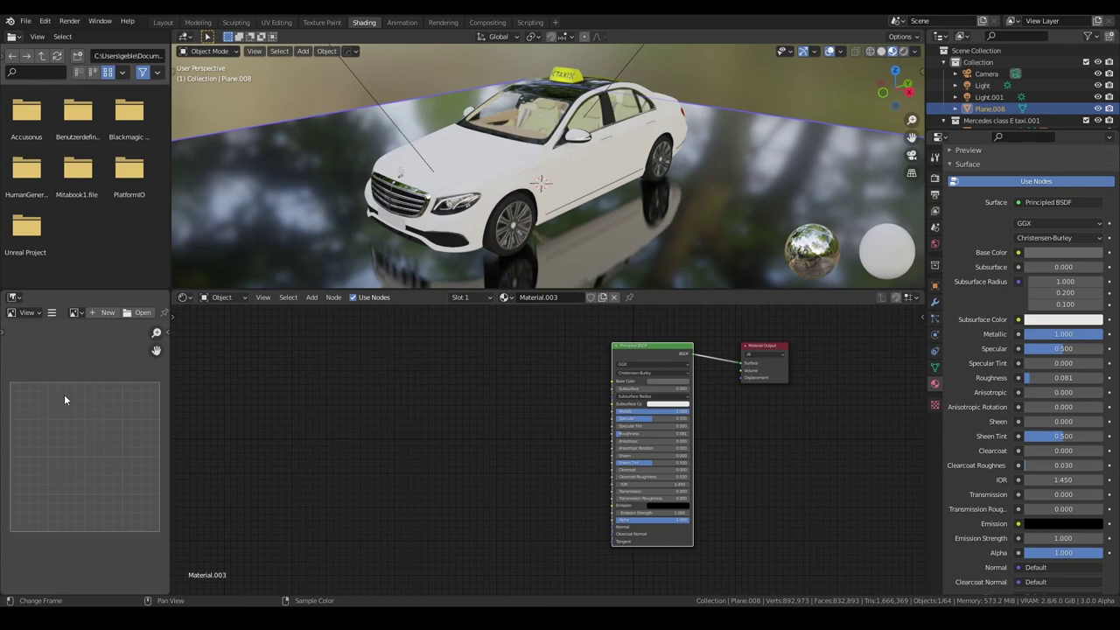
Turn the lower-left panel into a UV Editor
{"action": "left_click", "coordinate": [14, 298]}
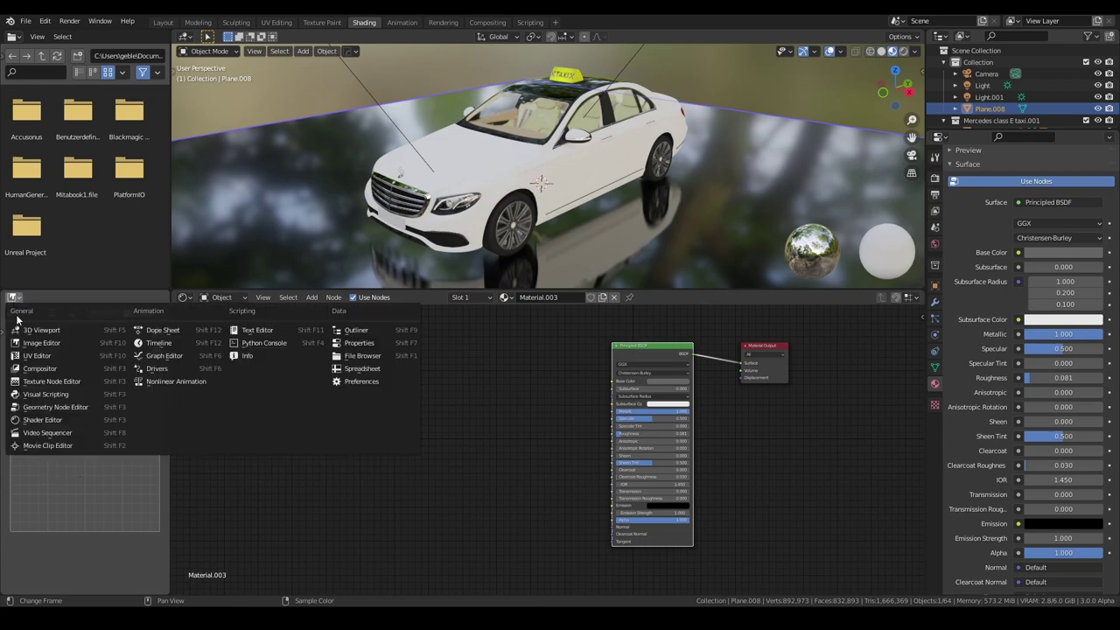
{"action": "left_click", "coordinate": [39, 357]}
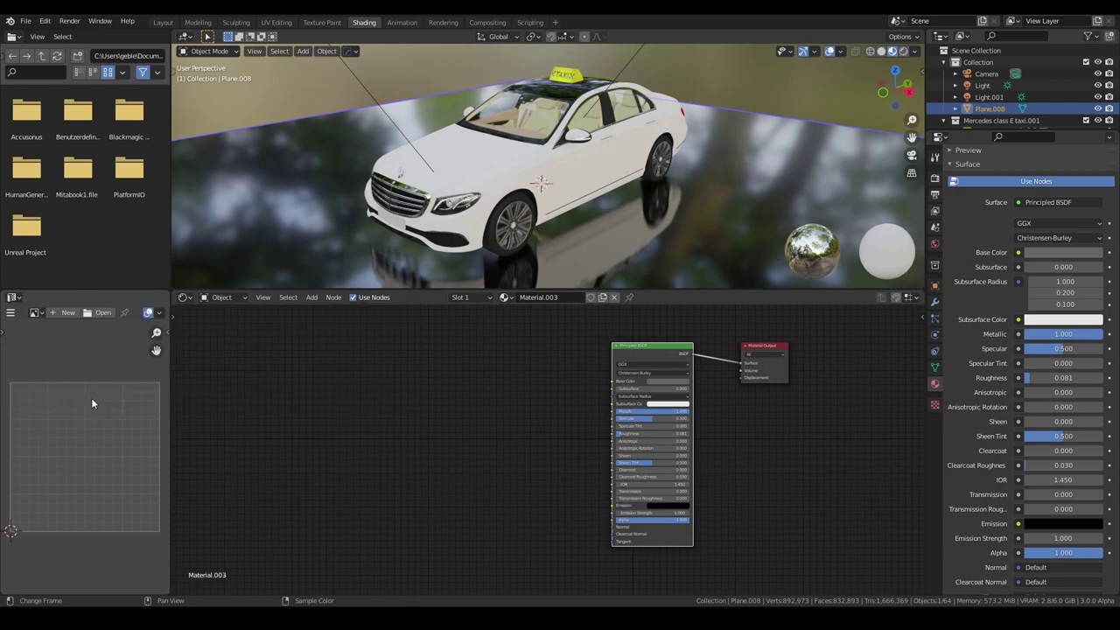
{"action": "middle_click_drag", "start_coordinate": [475, 155], "coordinate": [492, 164]}
{"action": "key", "text": "Tab"}
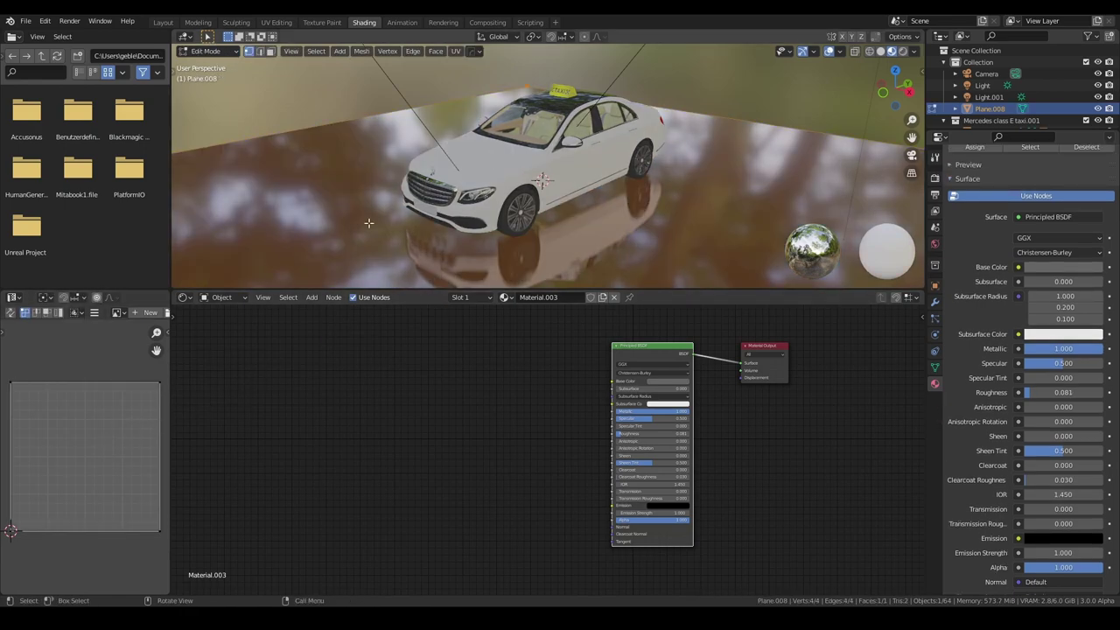
{"action": "key", "text": "Tab"}
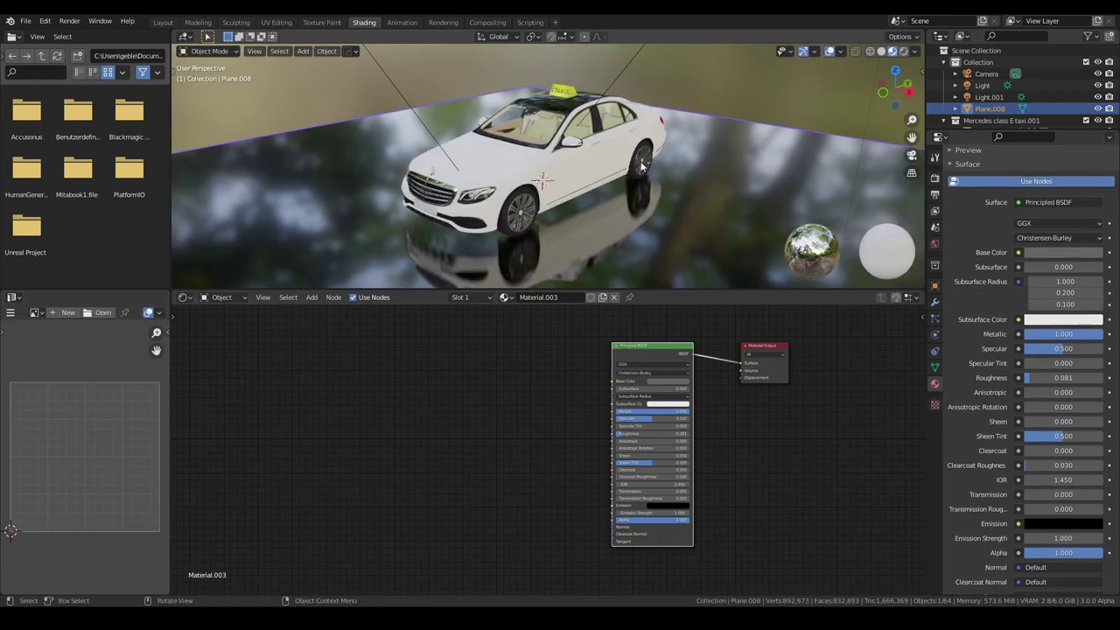
{"action": "scroll", "coordinate": [622, 138], "scroll_direction": "down", "scroll_amount": 5}
{"action": "scroll", "coordinate": [567, 181], "scroll_direction": "up", "scroll_amount": 5}
Inspect the taxi body's full UV layout in a maximised UV editor, then reselect Plane.008
{"action": "middle_click_drag", "start_coordinate": [567, 179], "coordinate": [585, 160]}
{"action": "left_click", "coordinate": [584, 160]}
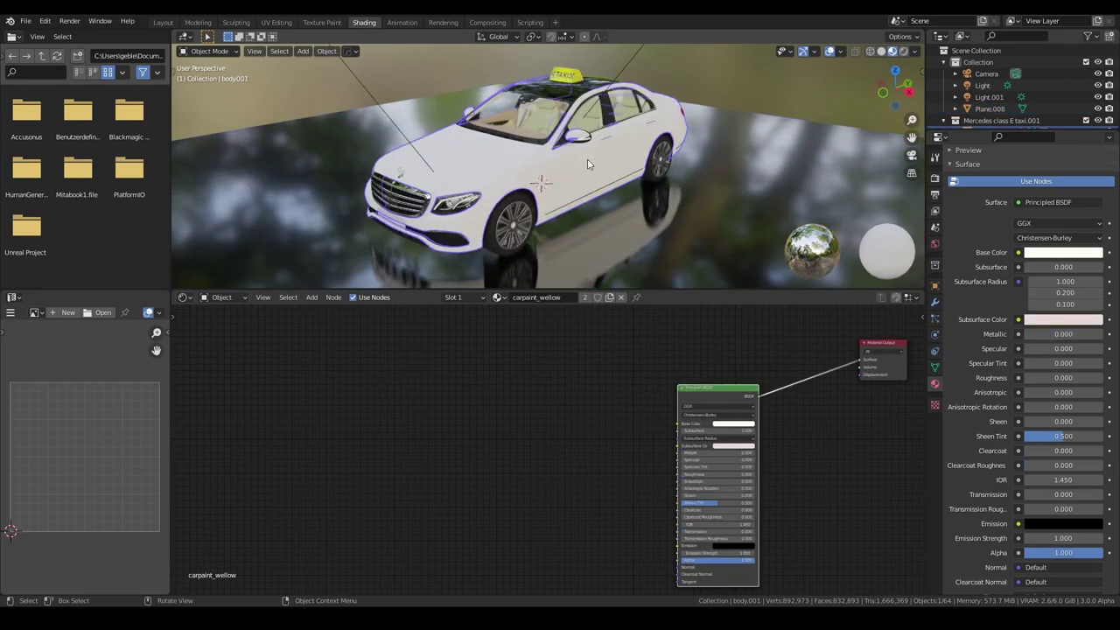
{"action": "key", "text": "Tab"}
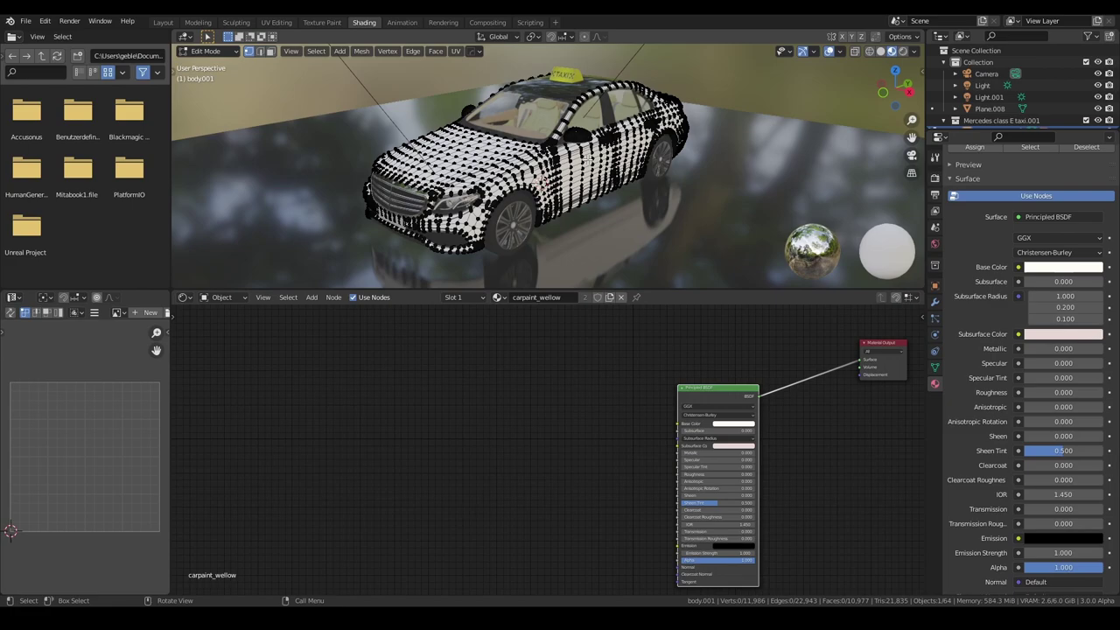
{"action": "key", "text": "a"}
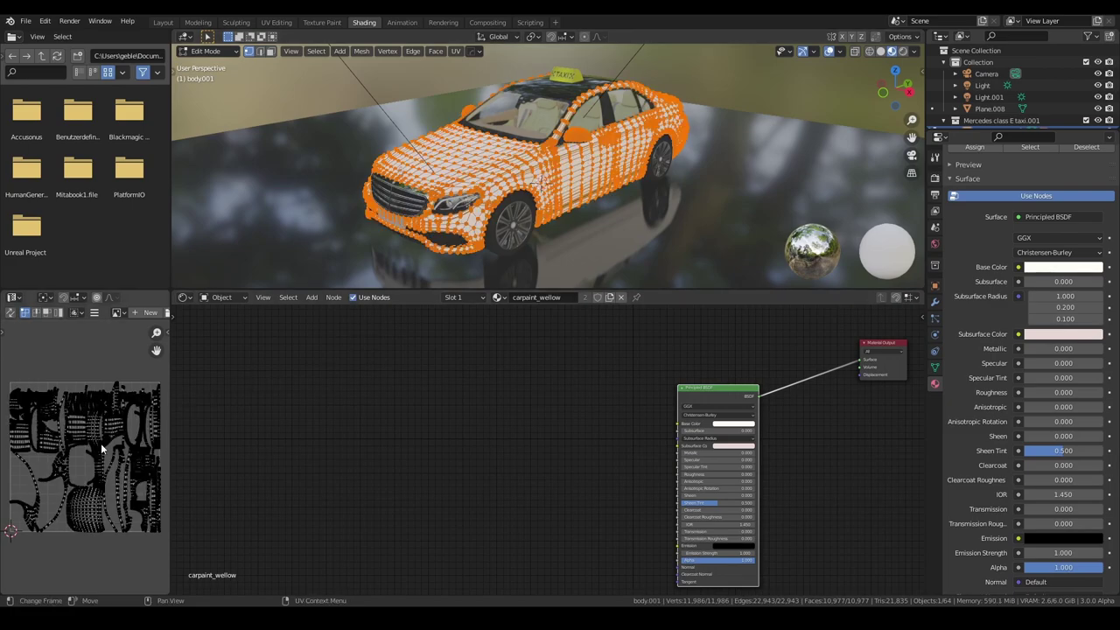
{"action": "key", "text": "ctrl+space"}
{"action": "scroll", "coordinate": [623, 302], "scroll_direction": "up", "scroll_amount": 3}
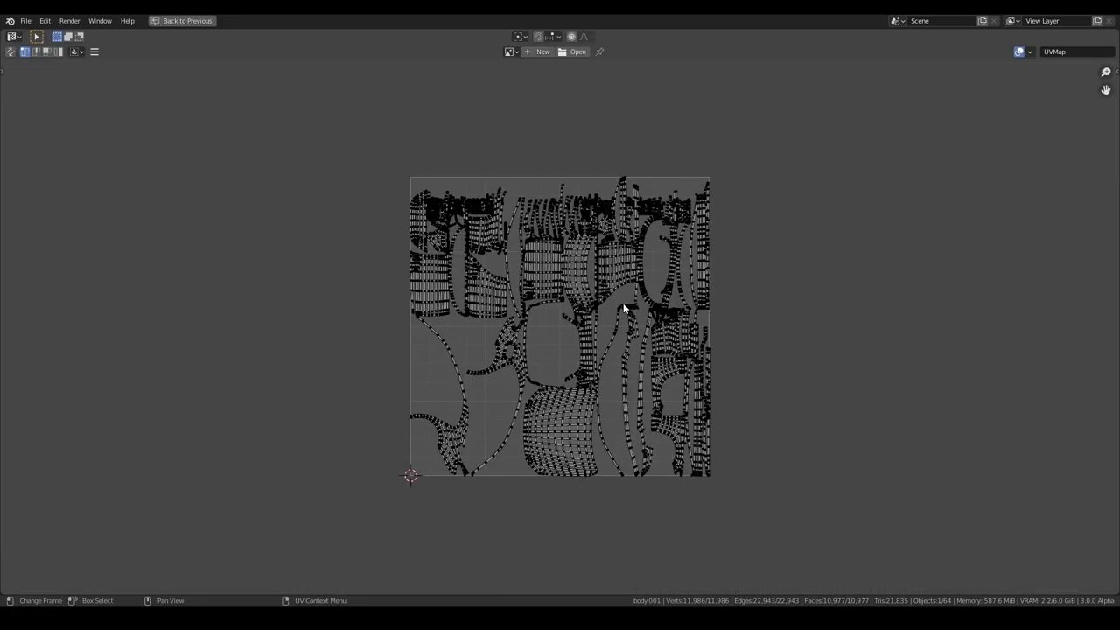
{"action": "scroll", "coordinate": [624, 300], "scroll_direction": "up", "scroll_amount": 2}
{"action": "scroll", "coordinate": [626, 297], "scroll_direction": "down", "scroll_amount": 1}
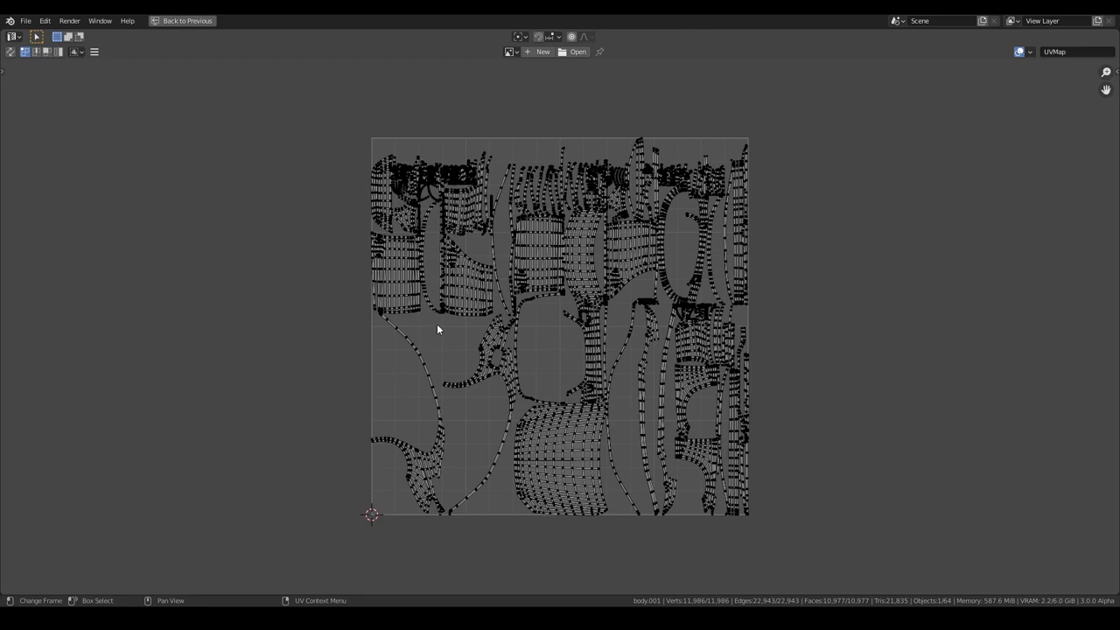
{"action": "key", "text": "ctrl+space"}
{"action": "key", "text": "Tab"}
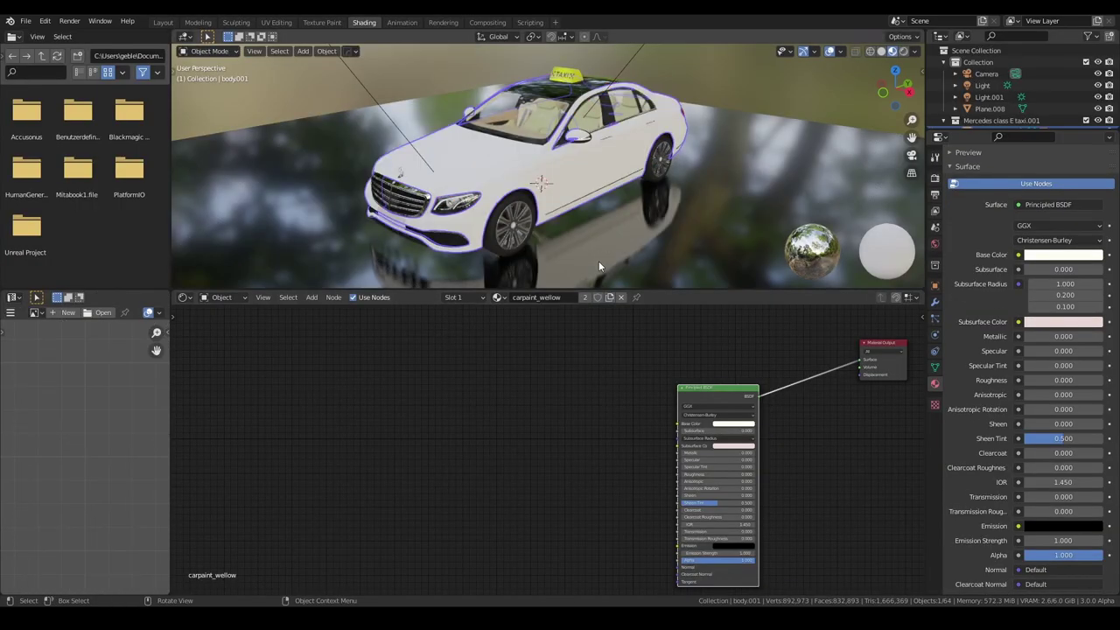
{"action": "left_click", "coordinate": [642, 222]}
Enlarge the node editor area upward to show Material.003's nodes
{"action": "scroll", "coordinate": [655, 185], "scroll_direction": "down", "scroll_amount": 2}
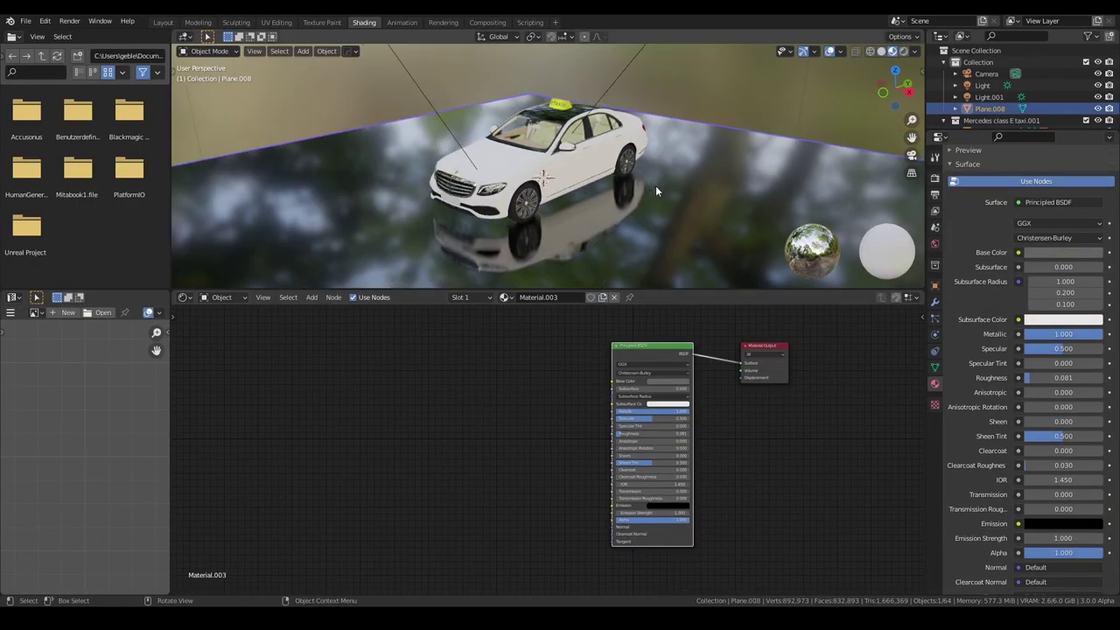
{"action": "scroll", "coordinate": [655, 185], "scroll_direction": "up", "scroll_amount": 2}
{"action": "mouse_move", "coordinate": [672, 380]}
{"action": "middle_mouse_down"}
{"action": "mouse_move", "coordinate": [661, 343]}
{"action": "mouse_move", "coordinate": [676, 352]}
{"action": "middle_mouse_up"}
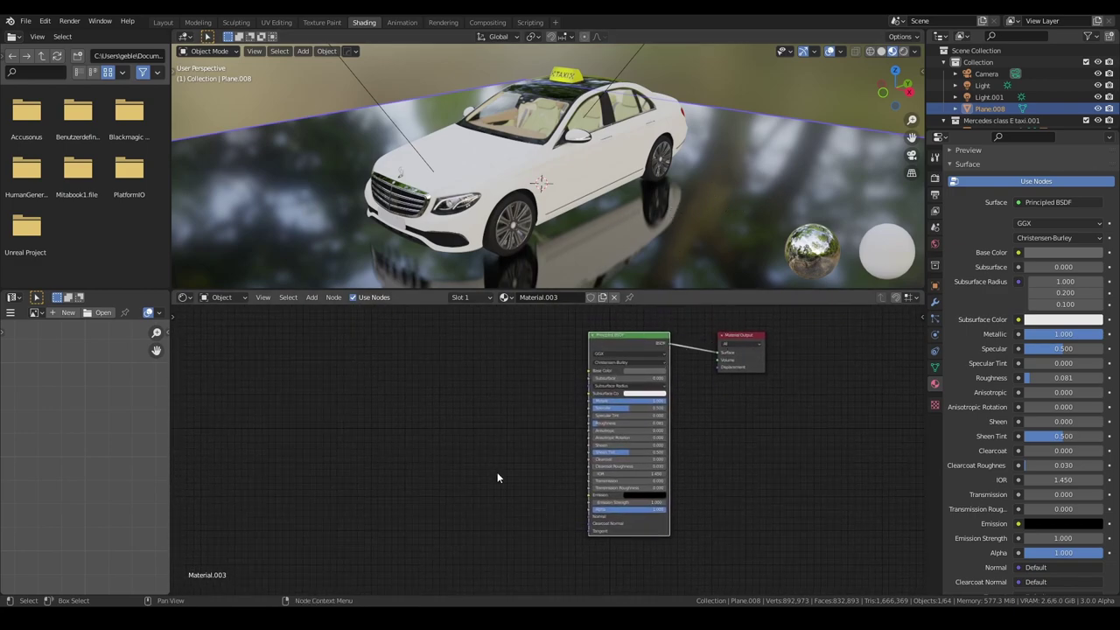
{"action": "scroll", "coordinate": [613, 346], "scroll_direction": "up", "scroll_amount": 1}
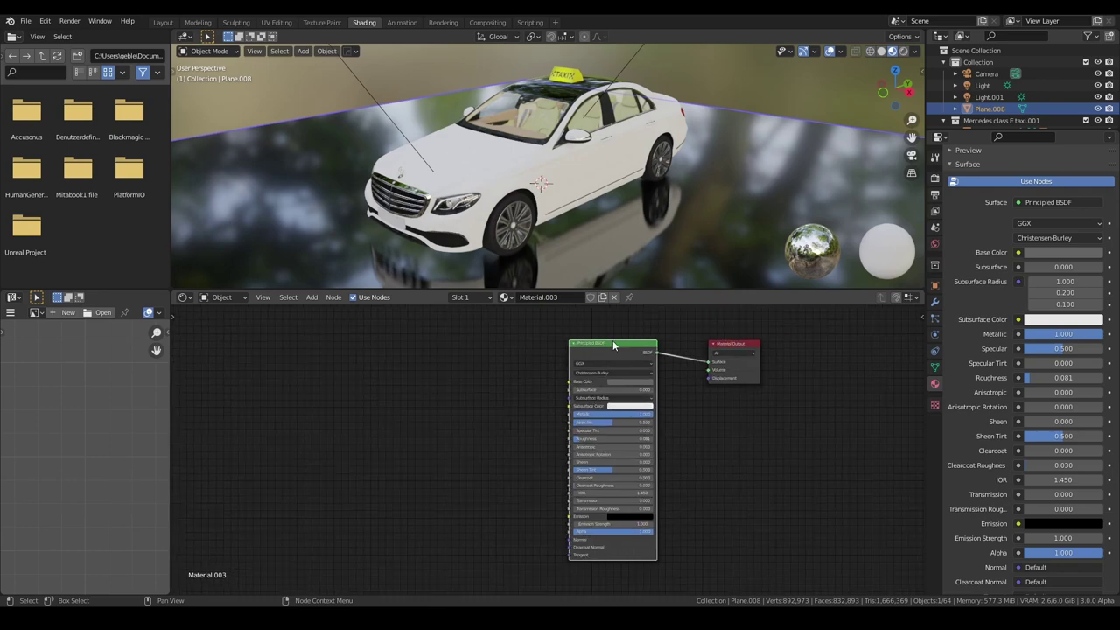
{"action": "left_click_drag", "start_coordinate": [648, 292], "coordinate": [639, 211]}
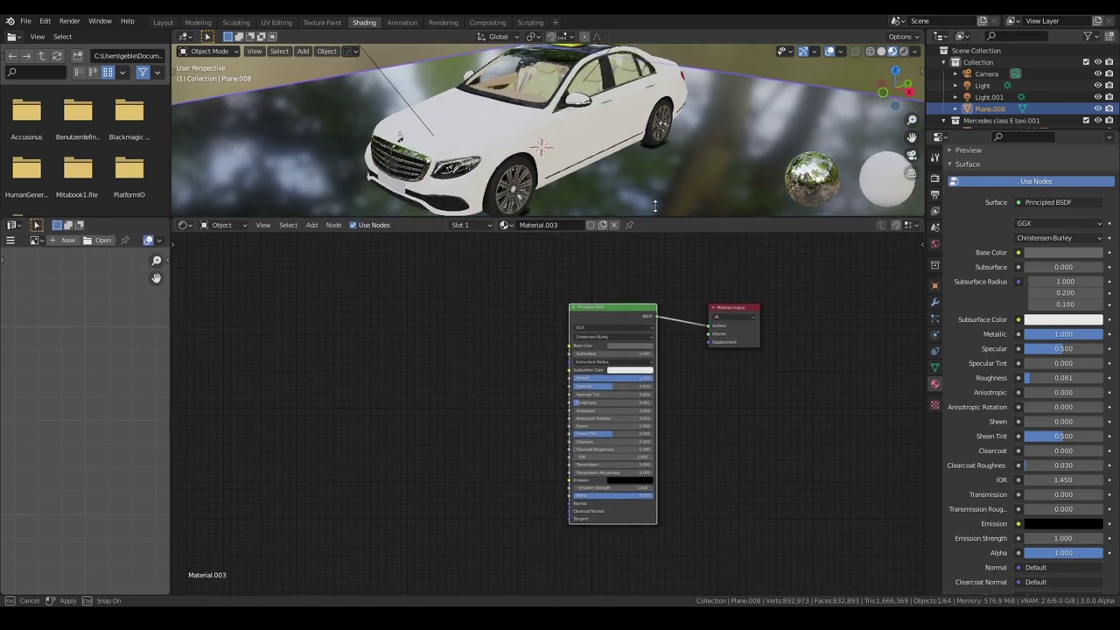
Zoom and recentre so the Principled BSDF with Metallic 1.000 and Roughness 0.081 is readable
{"action": "scroll", "coordinate": [635, 266], "scroll_direction": "up", "scroll_amount": 2}
{"action": "scroll", "coordinate": [604, 289], "scroll_direction": "up", "scroll_amount": 1}
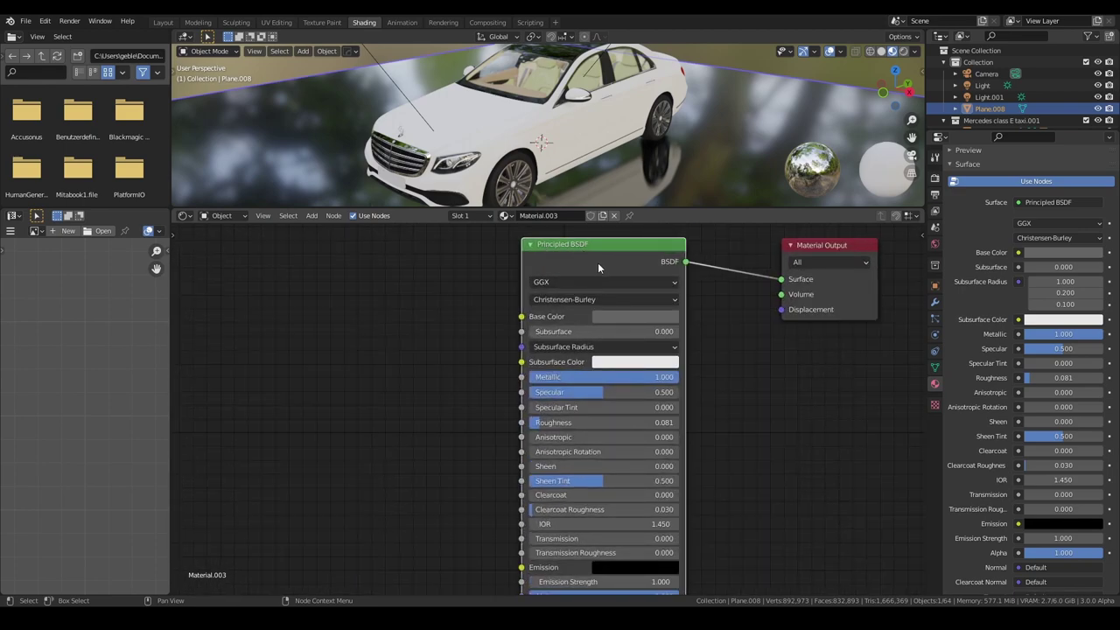
{"action": "left_click_drag", "start_coordinate": [597, 262], "coordinate": [604, 257]}
{"action": "middle_click_drag", "start_coordinate": [687, 288], "coordinate": [652, 263]}
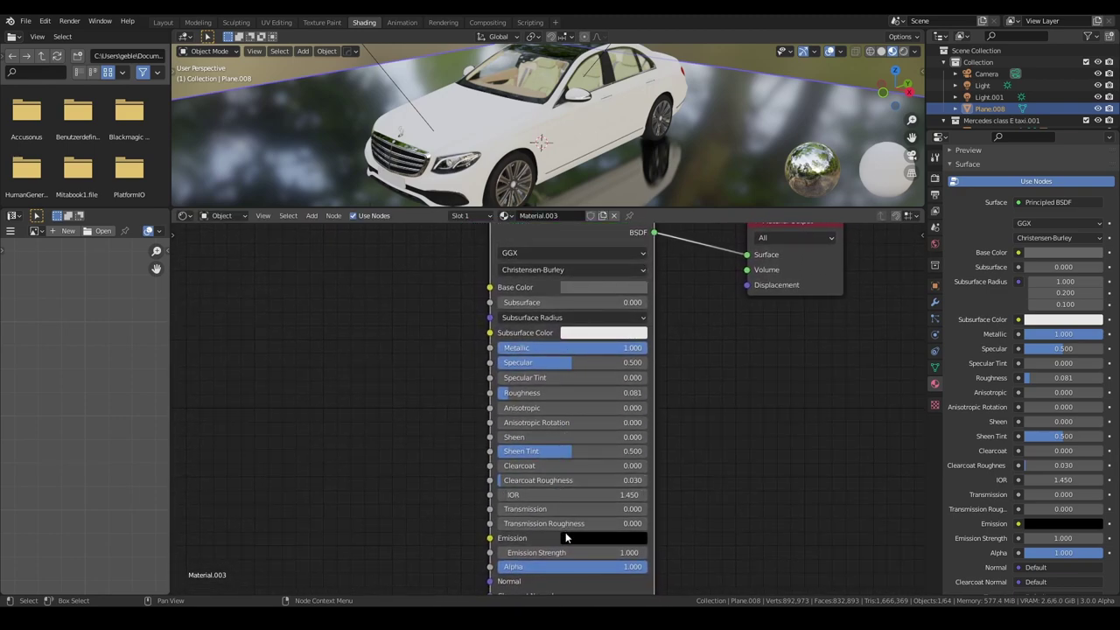
{"action": "scroll", "coordinate": [677, 403], "scroll_direction": "down", "scroll_amount": 1}
{"action": "scroll", "coordinate": [672, 400], "scroll_direction": "down", "scroll_amount": 1}
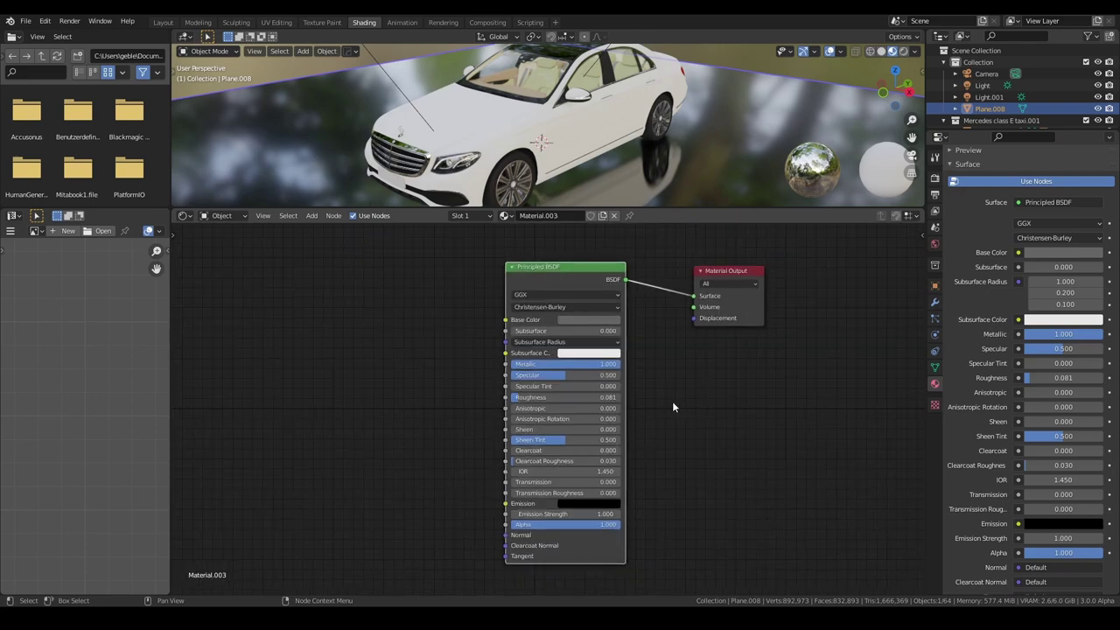
{"action": "scroll", "coordinate": [663, 389], "scroll_direction": "up", "scroll_amount": 2}
{"action": "scroll", "coordinate": [546, 337], "scroll_direction": "up", "scroll_amount": 1}
{"action": "middle_click_drag", "start_coordinate": [545, 340], "coordinate": [547, 363]}
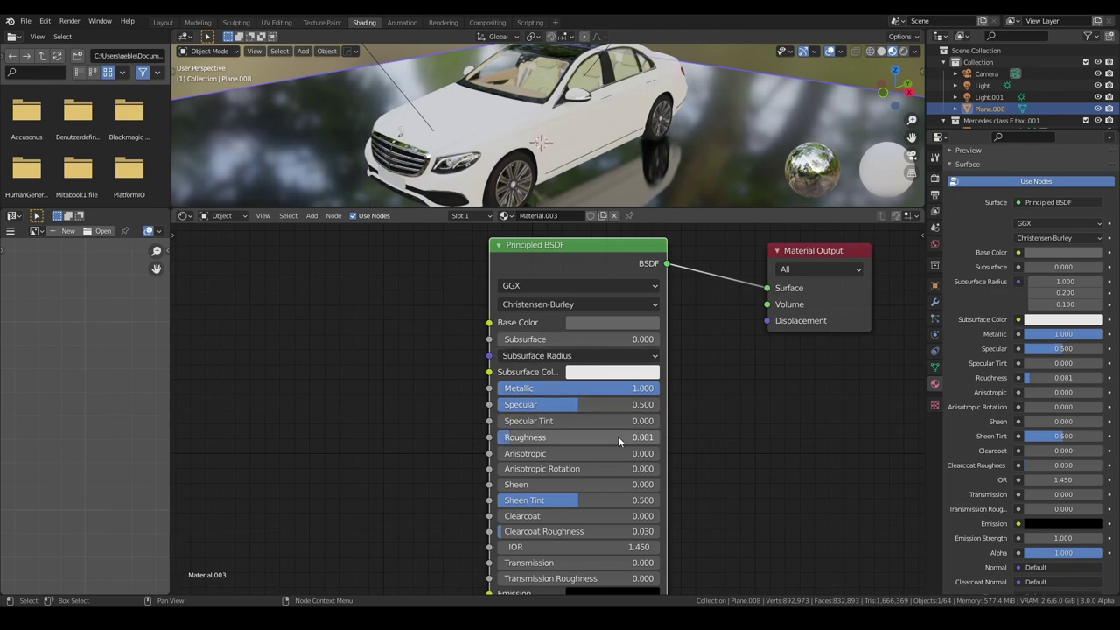
Set Metallic back to 0.000 and give the floor a dark grey Base Color
{"action": "scroll", "coordinate": [584, 319], "scroll_direction": "down", "scroll_amount": 1}
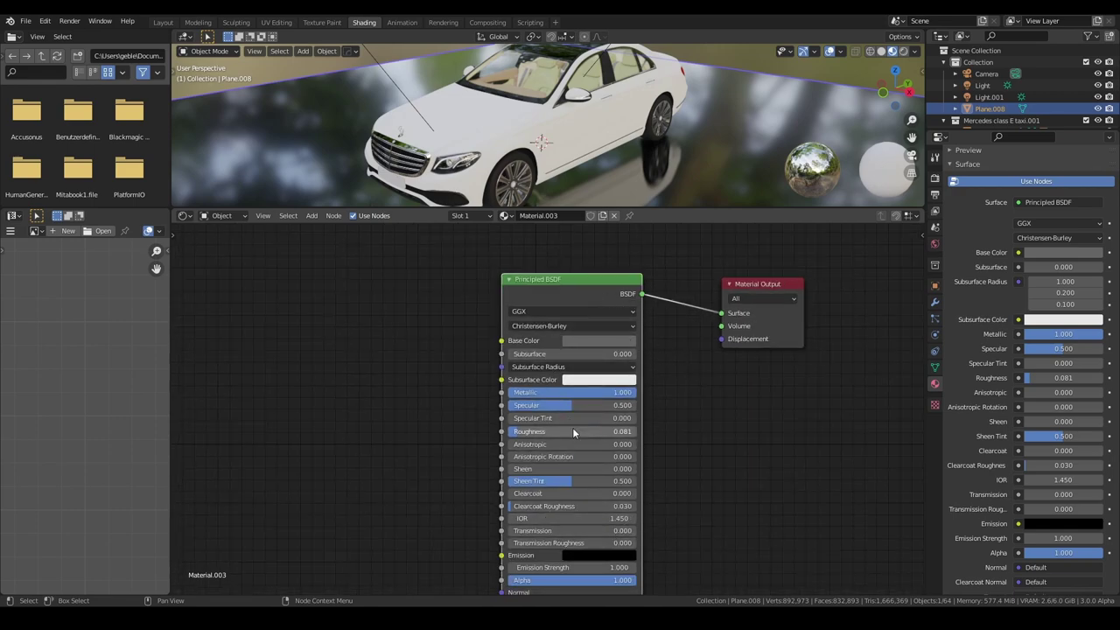
{"action": "middle_click_drag", "start_coordinate": [572, 421], "coordinate": [577, 390]}
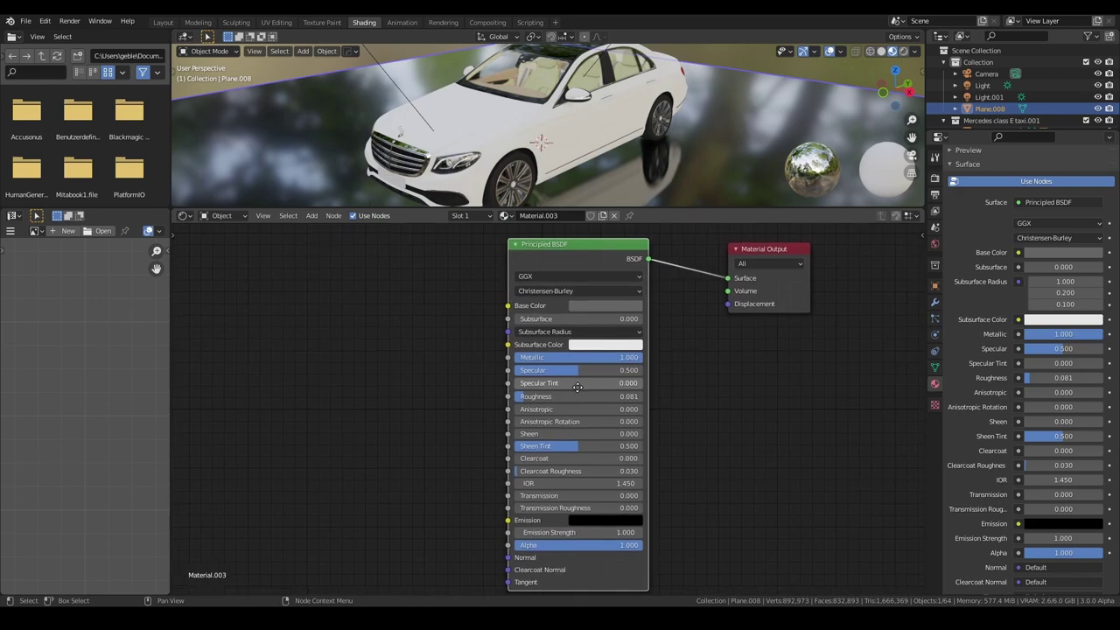
{"action": "scroll", "coordinate": [576, 390], "scroll_direction": "up", "scroll_amount": 2}
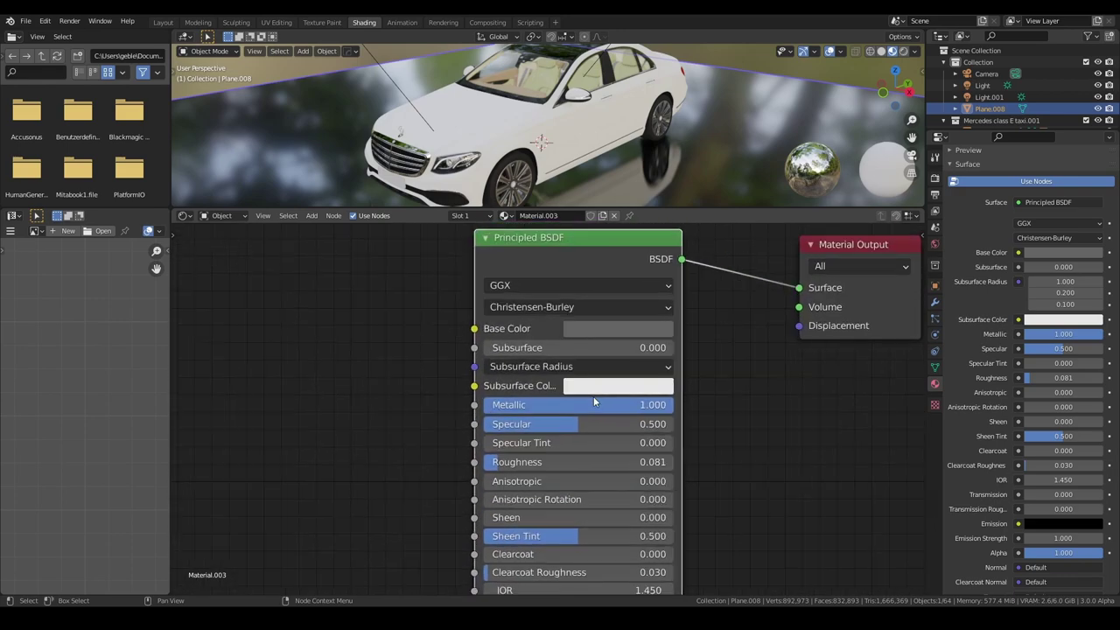
{"action": "left_click_drag", "start_coordinate": [648, 404], "coordinate": [570, 412]}
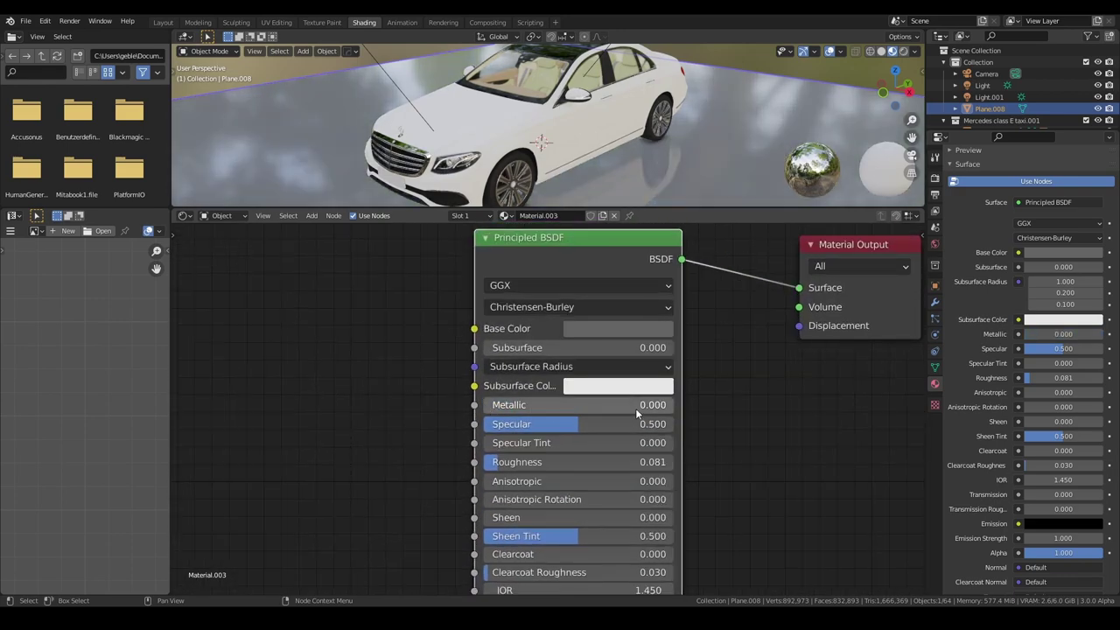
{"action": "scroll", "coordinate": [637, 414], "scroll_direction": "down", "scroll_amount": 1}
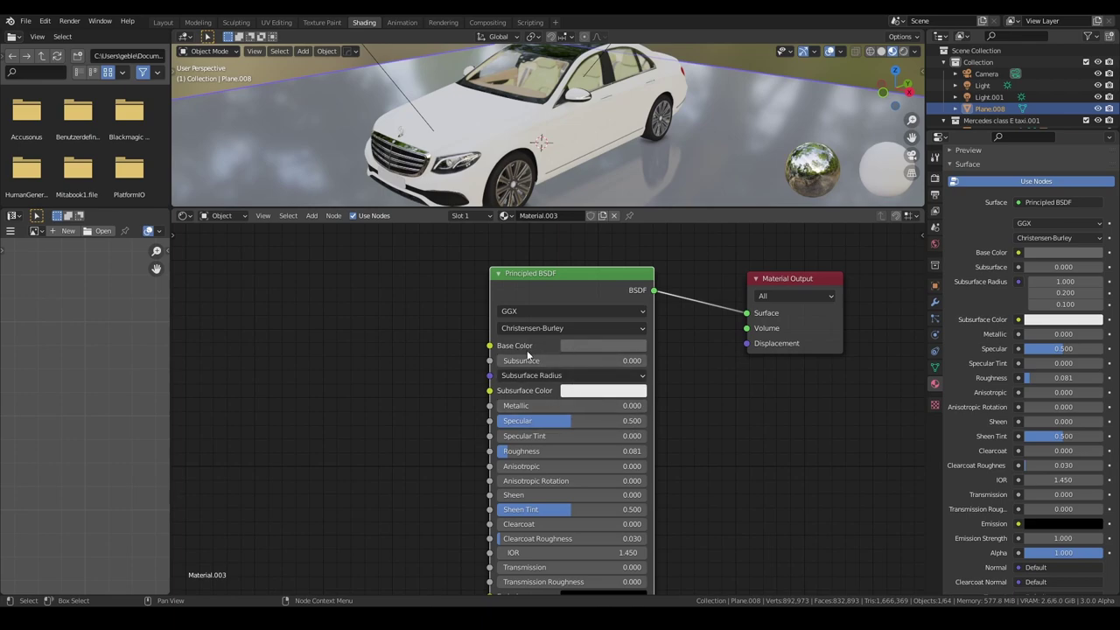
{"action": "left_click", "coordinate": [593, 344]}
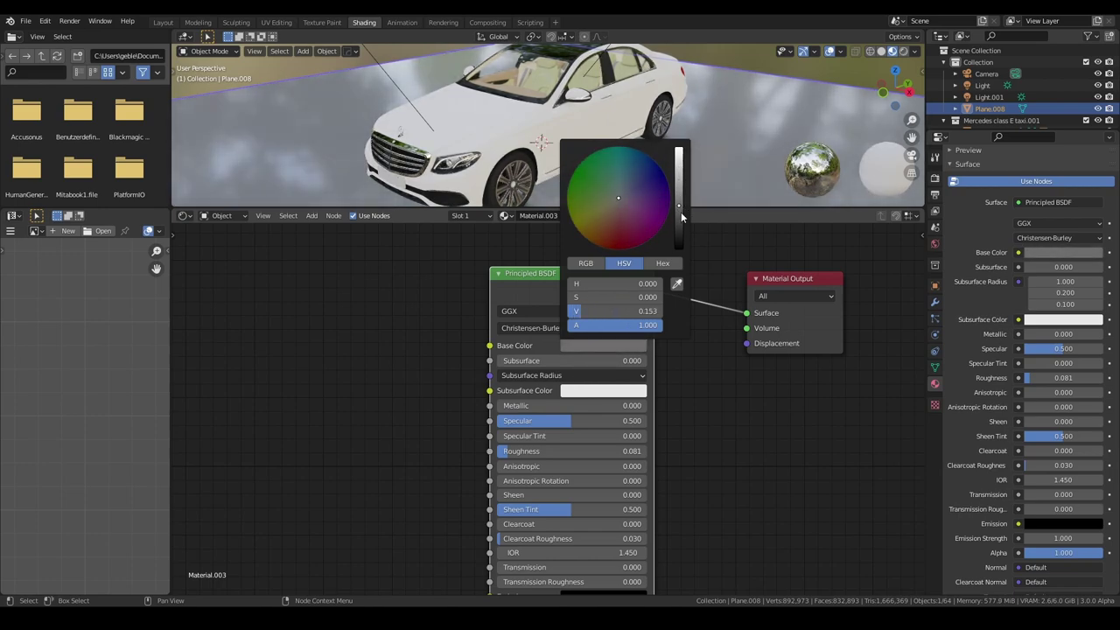
{"action": "middle_click_drag", "start_coordinate": [696, 444], "coordinate": [710, 383]}
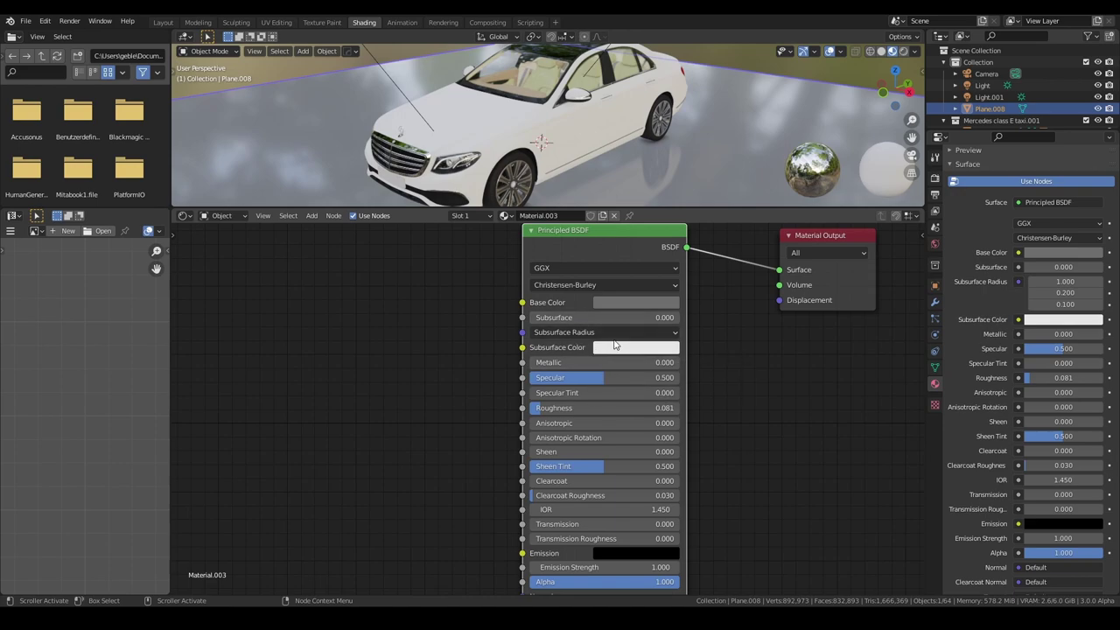
Raise Metallic to 1.000 and lower Specular to 0.436
{"action": "scroll", "coordinate": [592, 400], "scroll_direction": "down", "scroll_amount": 3, "text": "shift"}
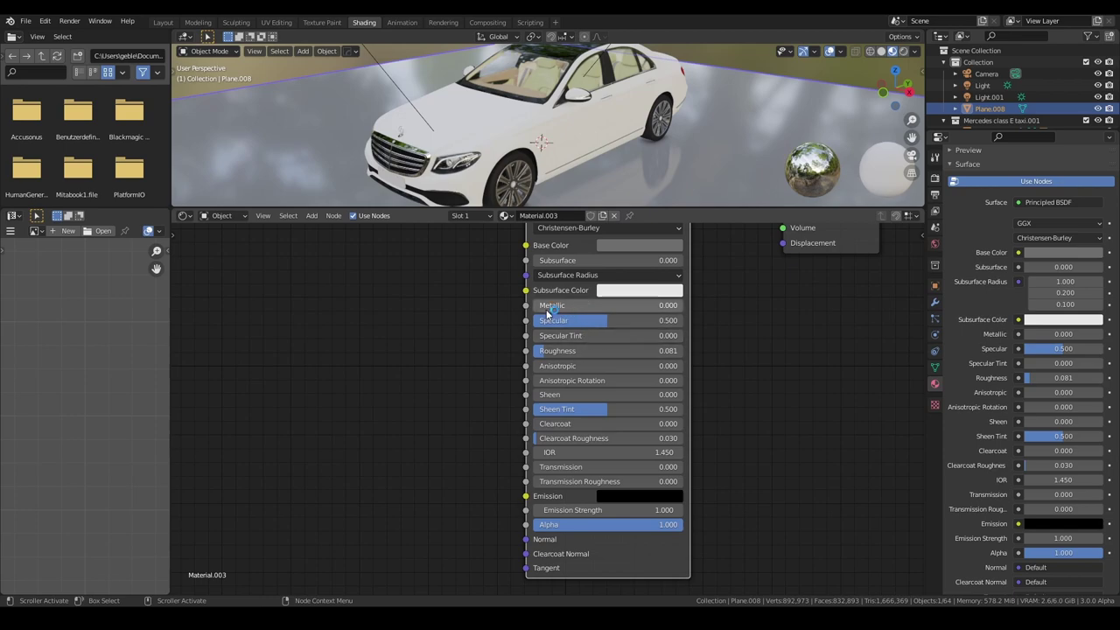
{"action": "left_click_drag", "start_coordinate": [546, 309], "coordinate": [809, 306]}
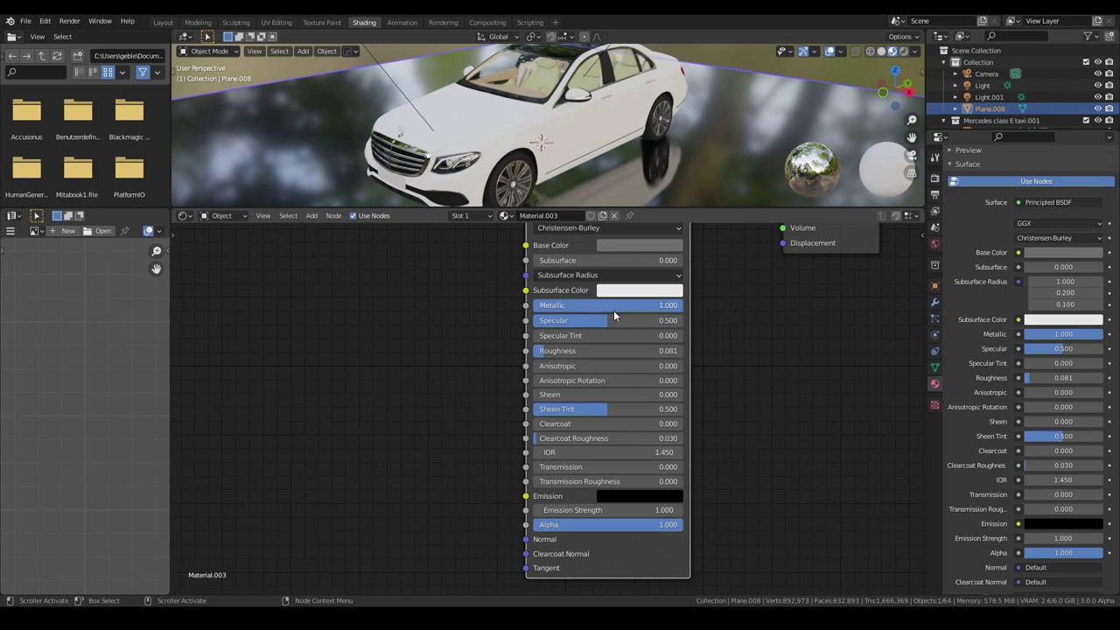
{"action": "left_click_drag", "start_coordinate": [614, 320], "coordinate": [536, 325]}
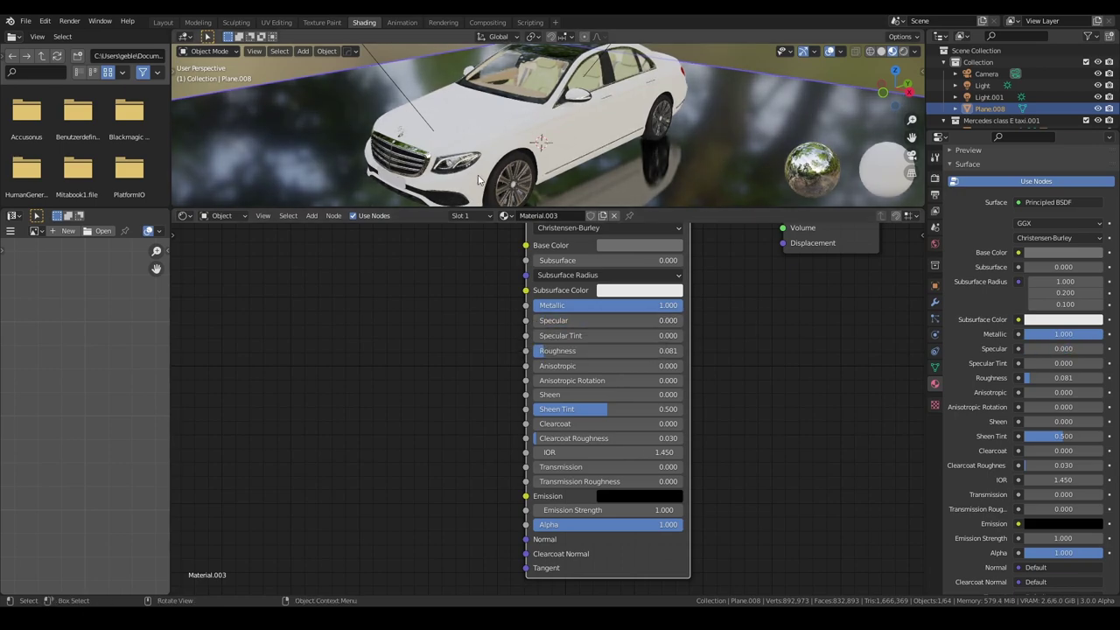
{"action": "left_click_drag", "start_coordinate": [547, 322], "coordinate": [598, 321]}
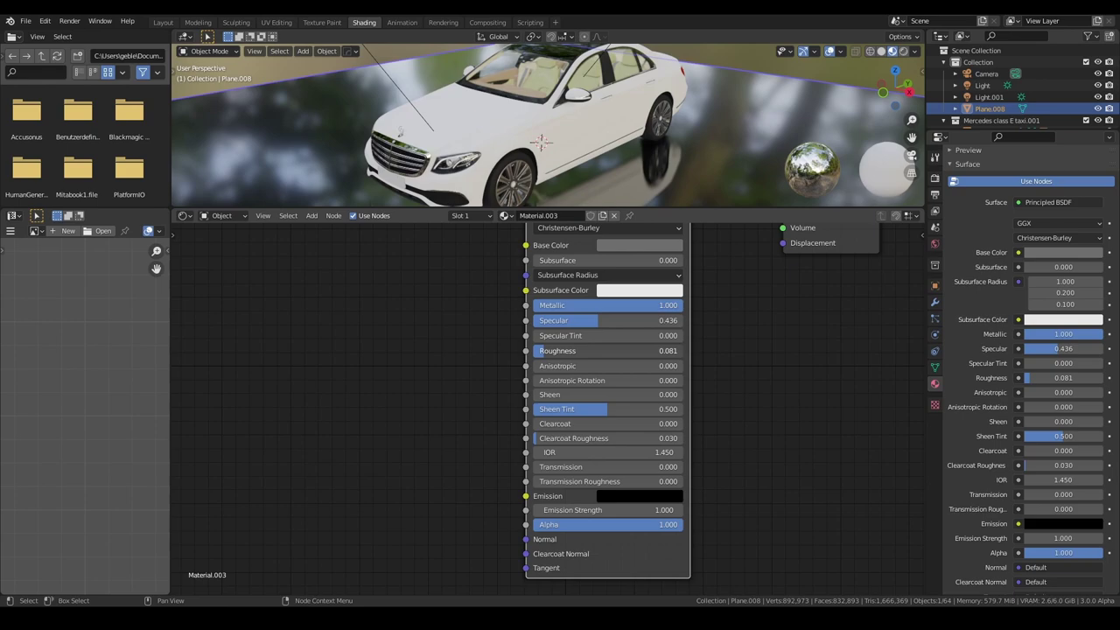
Try Roughness at 0 and 1, then settle it at 0.076
{"action": "left_click_drag", "start_coordinate": [557, 350], "coordinate": [535, 351]}
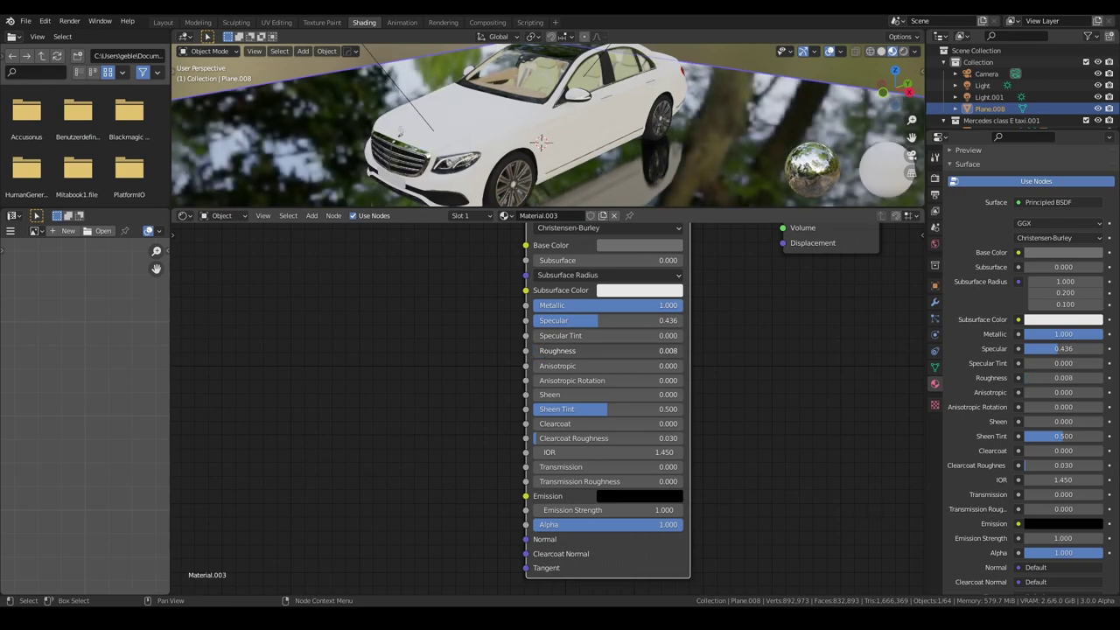
{"action": "left_click_drag", "start_coordinate": [557, 351], "coordinate": [682, 351]}
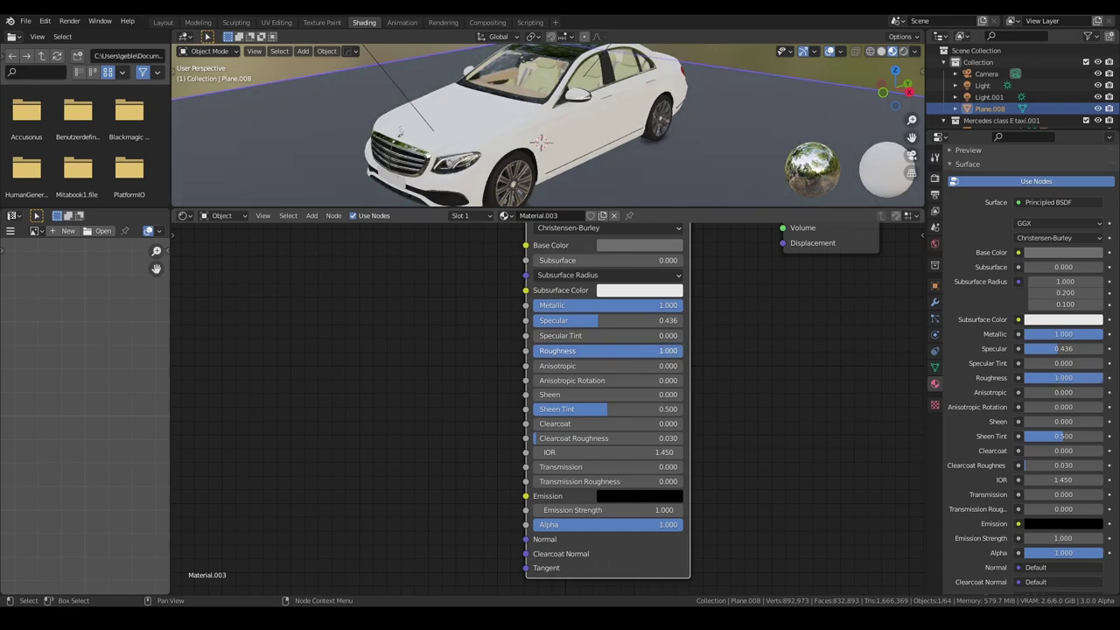
{"action": "left_click_drag", "start_coordinate": [557, 351], "coordinate": [542, 350]}
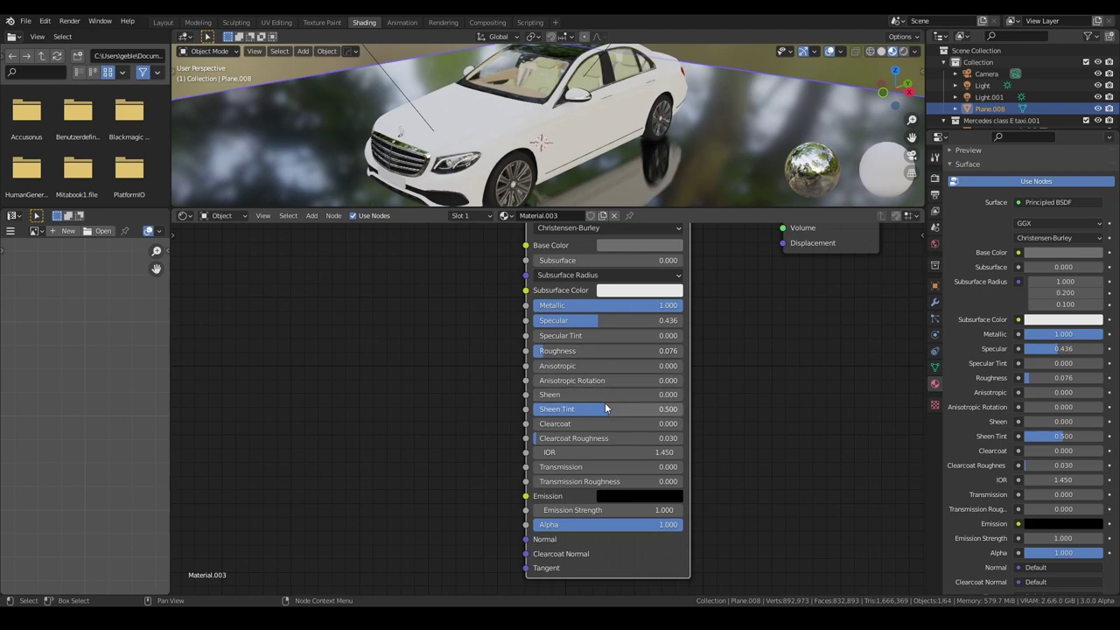
{"action": "middle_click_drag", "start_coordinate": [605, 401], "coordinate": [613, 351]}
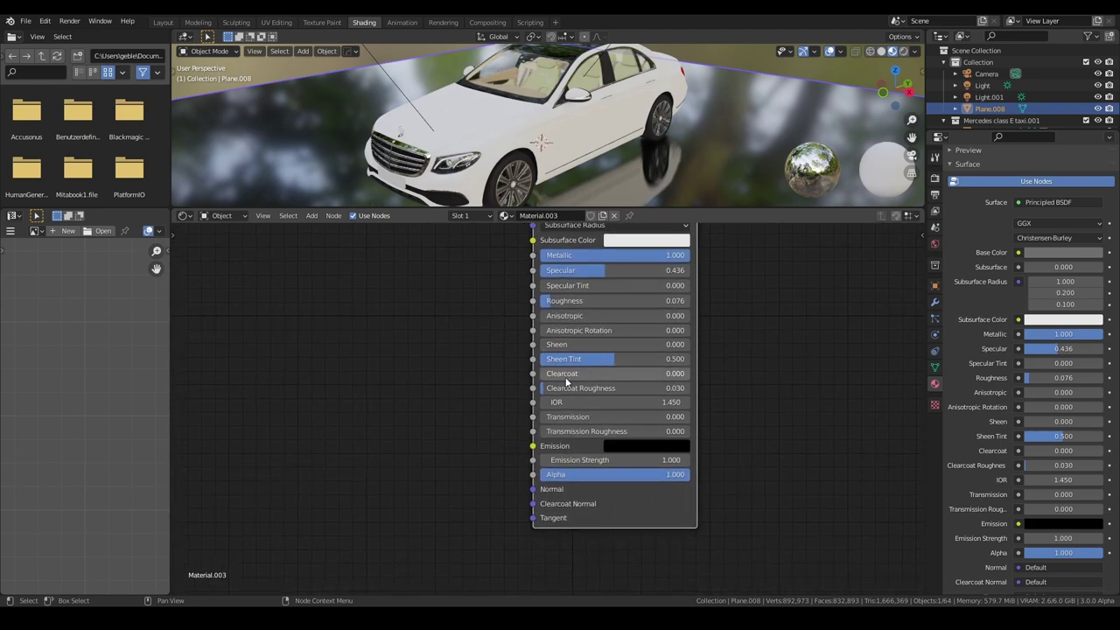
{"action": "scroll", "coordinate": [587, 376], "scroll_direction": "up", "scroll_amount": 1}
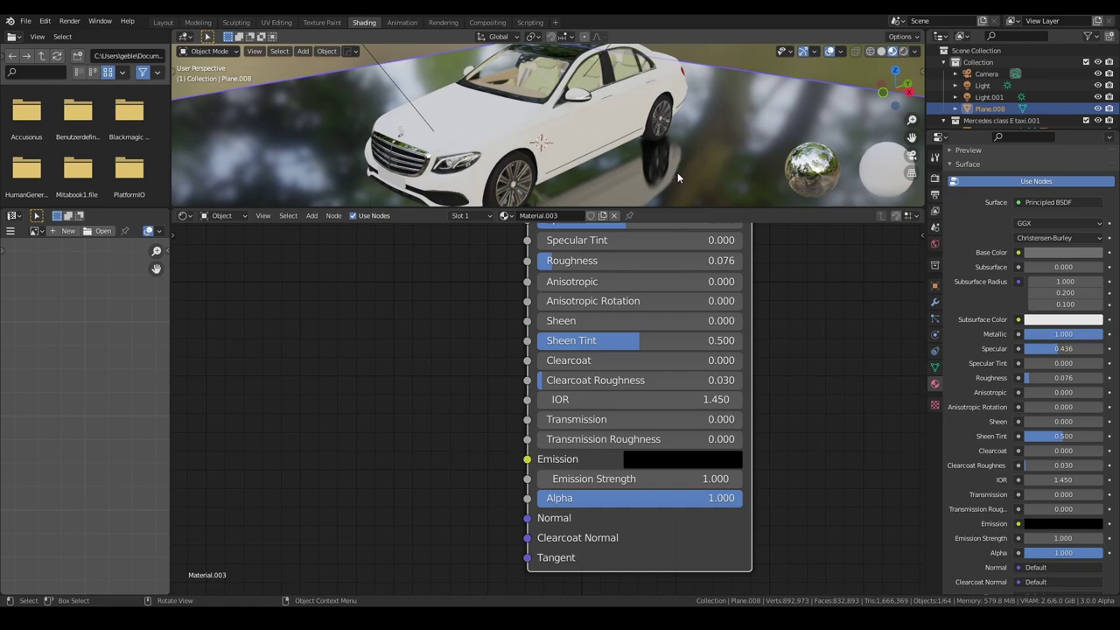
Raise the Principled BSDF's Clearcoat to 1.000 and set Clearcoat Roughness to 0.021
{"action": "left_click_drag", "start_coordinate": [569, 360], "coordinate": [742, 360]}
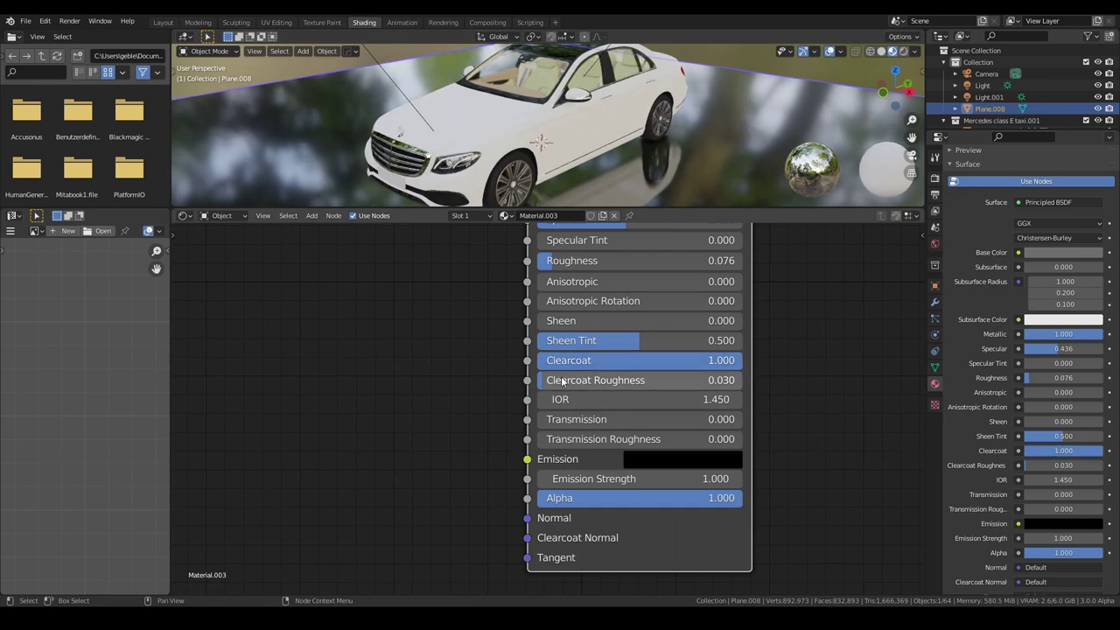
{"action": "left_click_drag", "start_coordinate": [595, 379], "coordinate": [577, 380]}
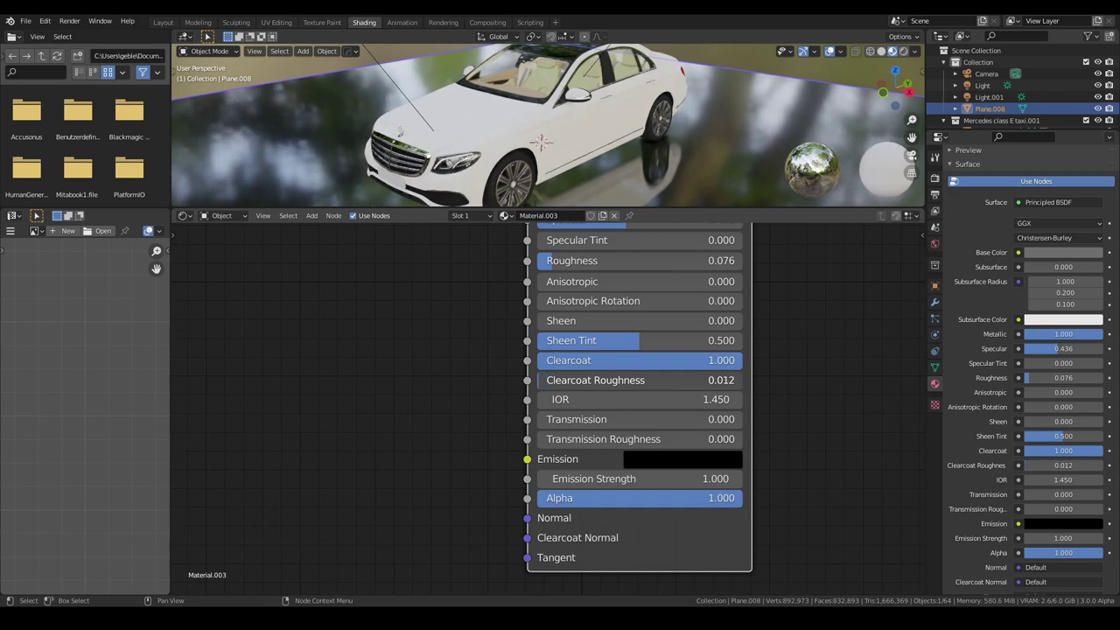
{"action": "left_click_drag", "start_coordinate": [578, 380], "coordinate": [604, 380]}
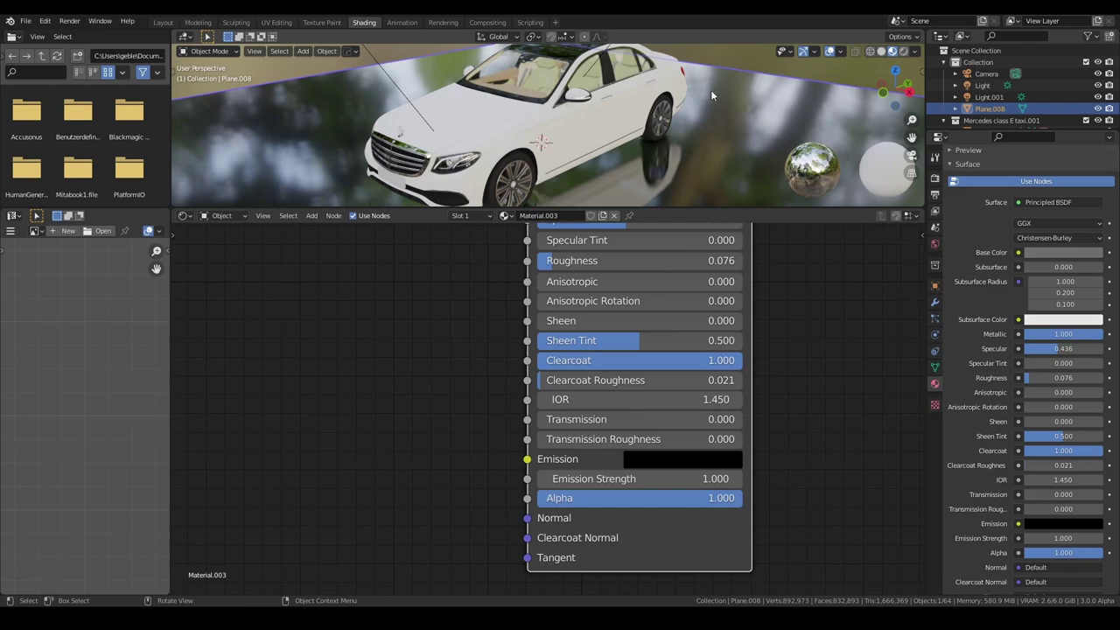
{"action": "middle_click_drag", "start_coordinate": [635, 416], "coordinate": [613, 413]}
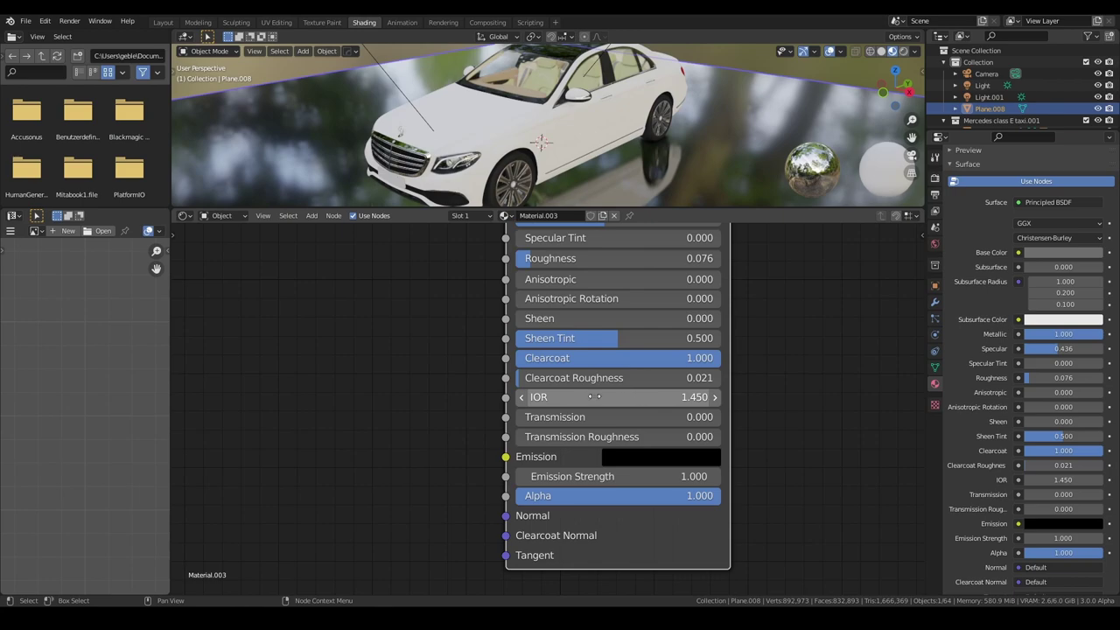
{"action": "scroll", "coordinate": [575, 448], "scroll_direction": "down", "scroll_amount": 1}
{"action": "scroll", "coordinate": [563, 447], "scroll_direction": "down", "scroll_amount": 1}
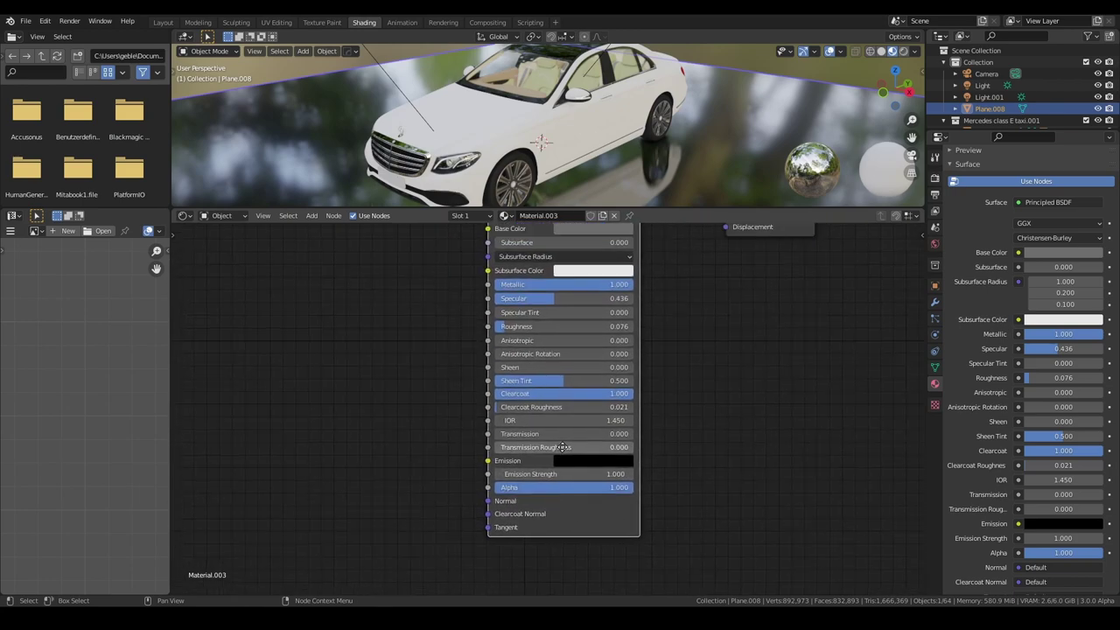
{"action": "scroll", "coordinate": [561, 447], "scroll_direction": "up", "scroll_amount": 1}
{"action": "scroll", "coordinate": [584, 419], "scroll_direction": "up", "scroll_amount": 1}
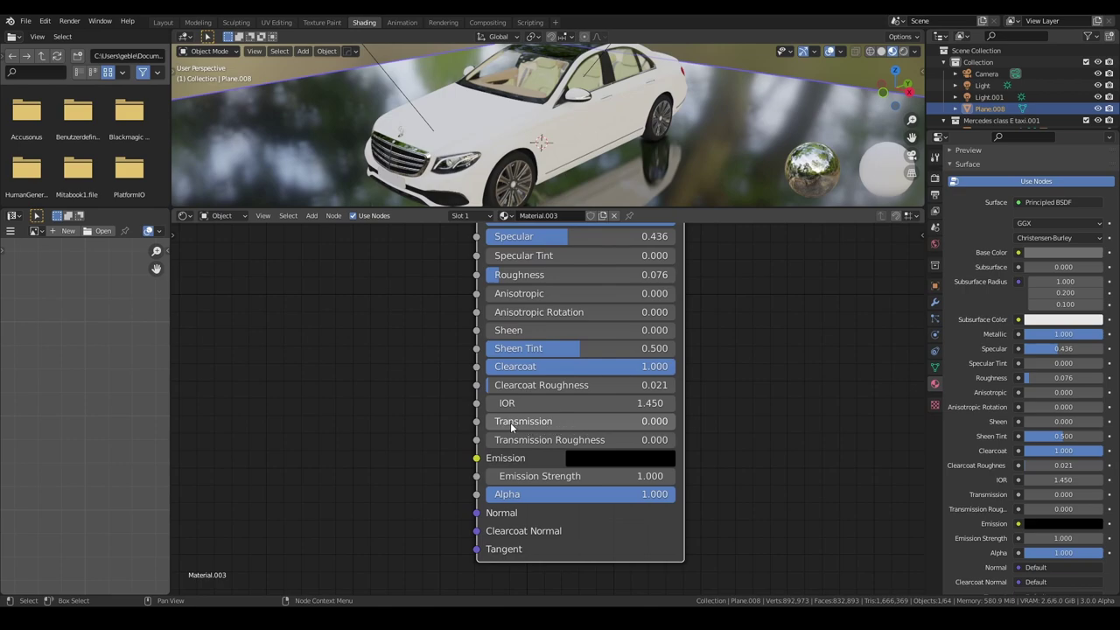
Set Transmission to 1.000 and Metallic to 0 on the Principled BSDF
{"action": "left_click_drag", "start_coordinate": [508, 424], "coordinate": [721, 423]}
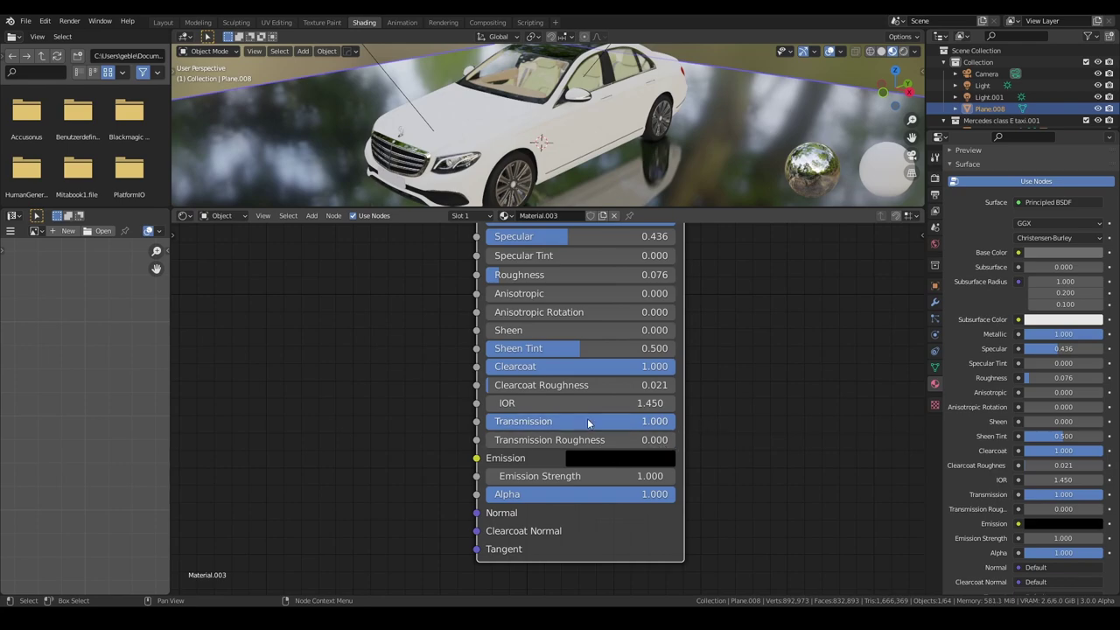
{"action": "middle_click_drag", "start_coordinate": [587, 418], "coordinate": [583, 487]}
{"action": "left_click_drag", "start_coordinate": [612, 286], "coordinate": [479, 291]}
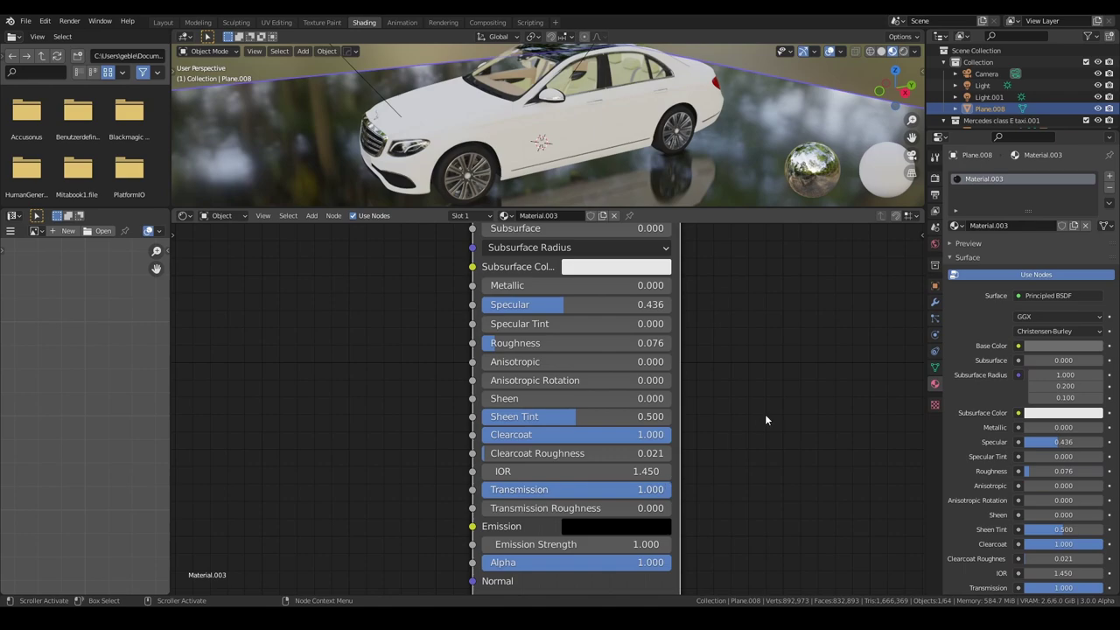
Enable Screen Space Refraction in the material's settings
{"action": "scroll", "coordinate": [985, 360], "scroll_direction": "down", "scroll_amount": 8}
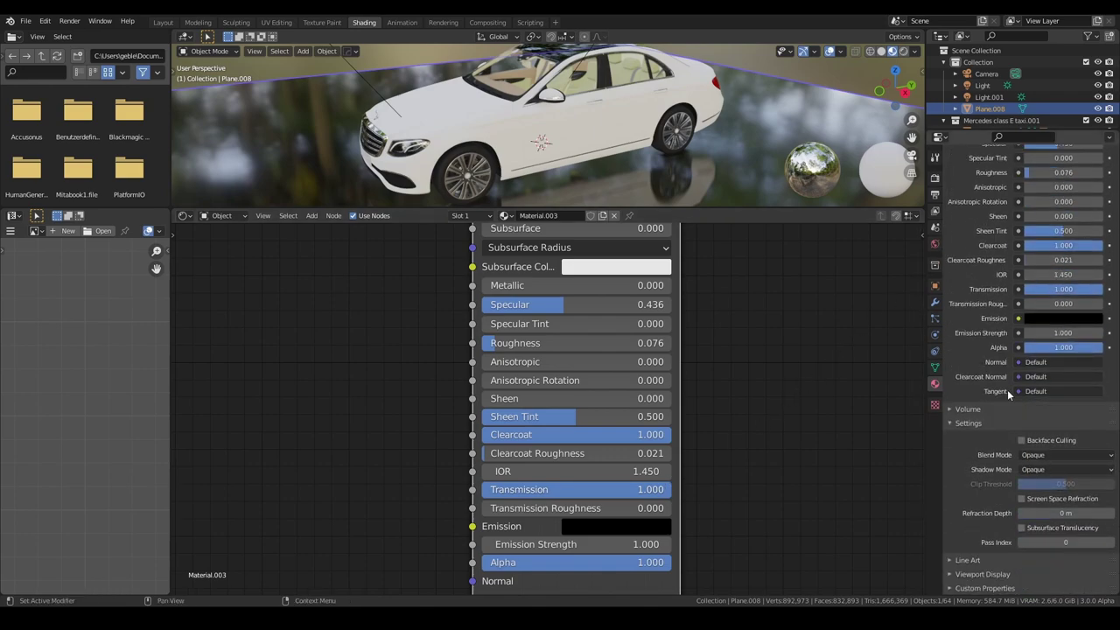
{"action": "left_click", "coordinate": [1020, 498]}
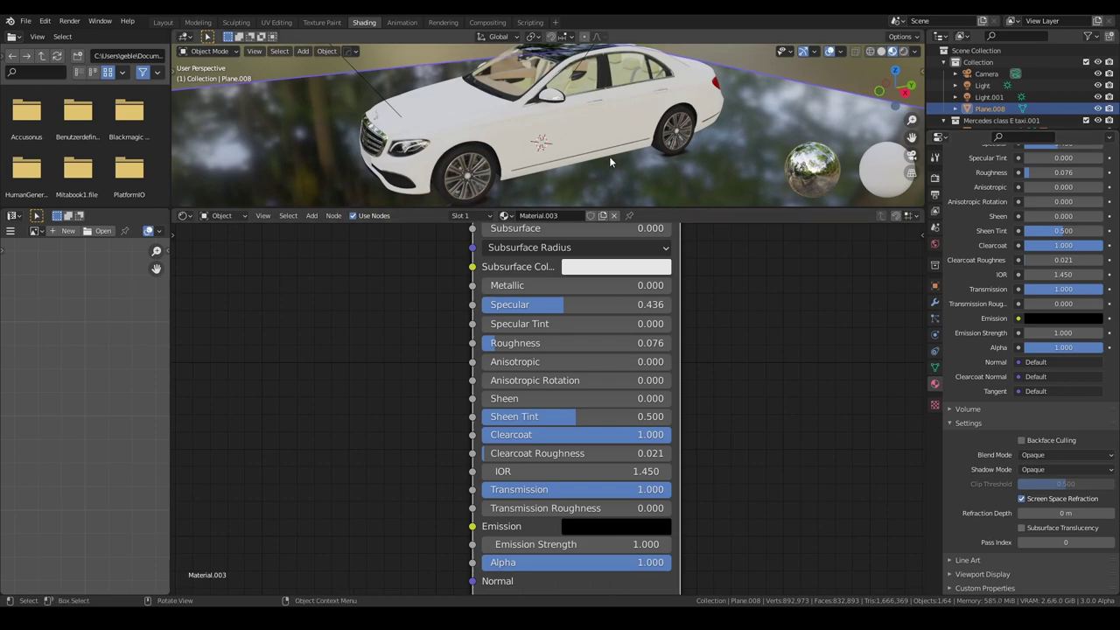
{"action": "mouse_move", "coordinate": [609, 156]}
{"action": "middle_mouse_down"}
{"action": "mouse_move", "coordinate": [607, 131]}
{"action": "mouse_move", "coordinate": [486, 146]}
{"action": "middle_mouse_up"}
{"action": "scroll", "coordinate": [668, 425], "scroll_direction": "up", "scroll_amount": 1}
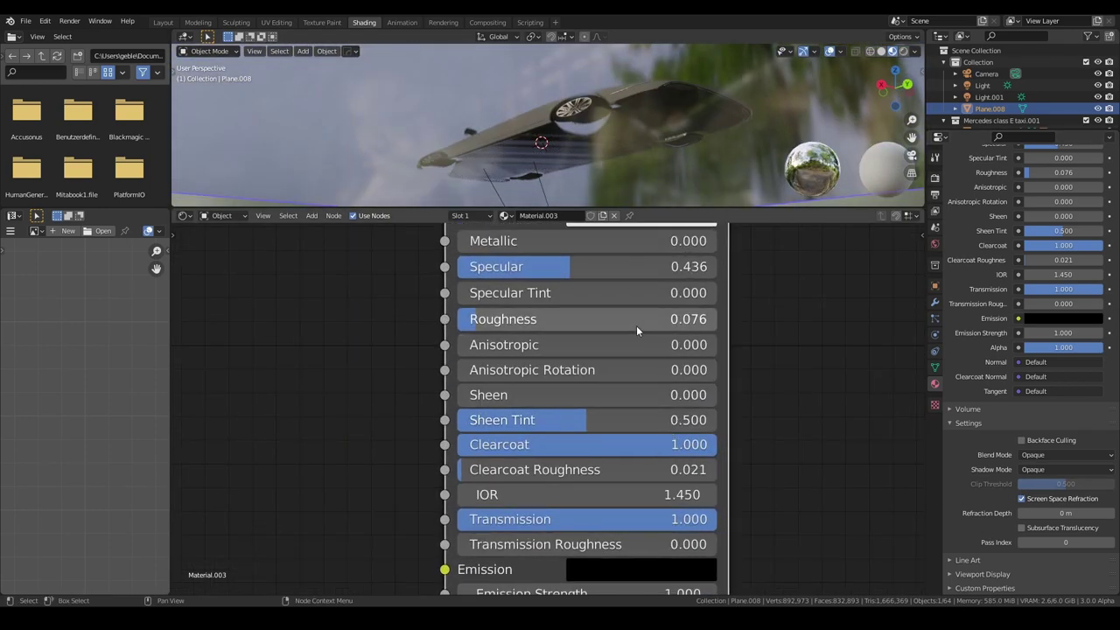
{"action": "scroll", "coordinate": [636, 350], "scroll_direction": "down", "scroll_amount": 1}
{"action": "scroll", "coordinate": [628, 374], "scroll_direction": "up", "scroll_amount": 3, "text": "shift"}
{"action": "scroll", "coordinate": [620, 367], "scroll_direction": "down", "scroll_amount": 1, "text": "shift"}
Make the floor's Base Color pure white by raising its Value to 1.0
{"action": "scroll", "coordinate": [615, 341], "scroll_direction": "down", "scroll_amount": 1, "text": "shift"}
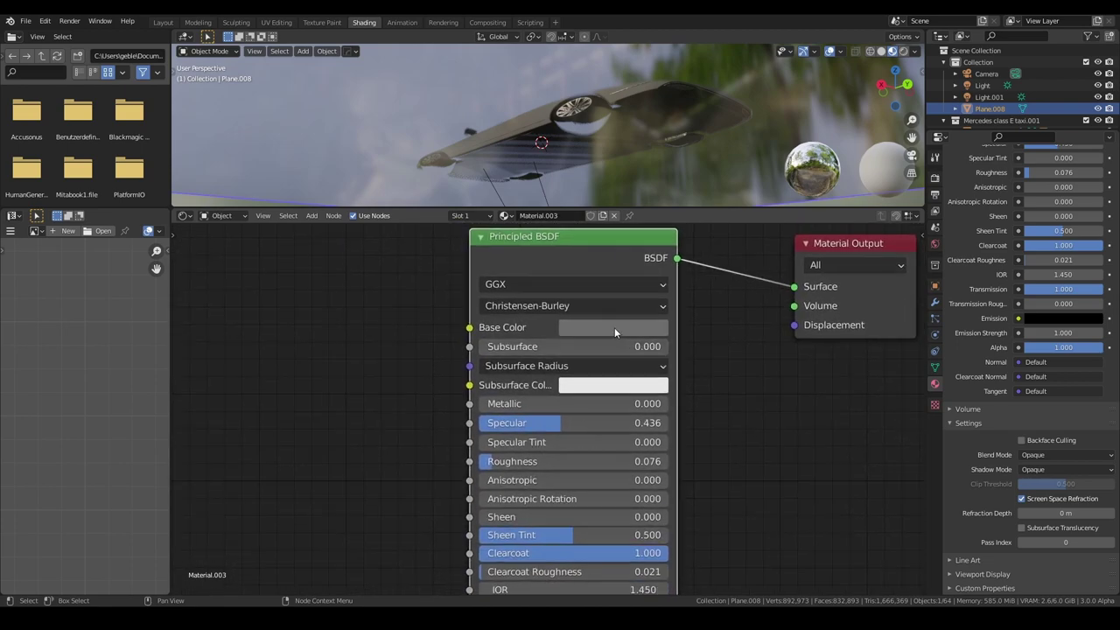
{"action": "left_click", "coordinate": [614, 327]}
{"action": "left_click_drag", "start_coordinate": [717, 138], "coordinate": [710, 83]}
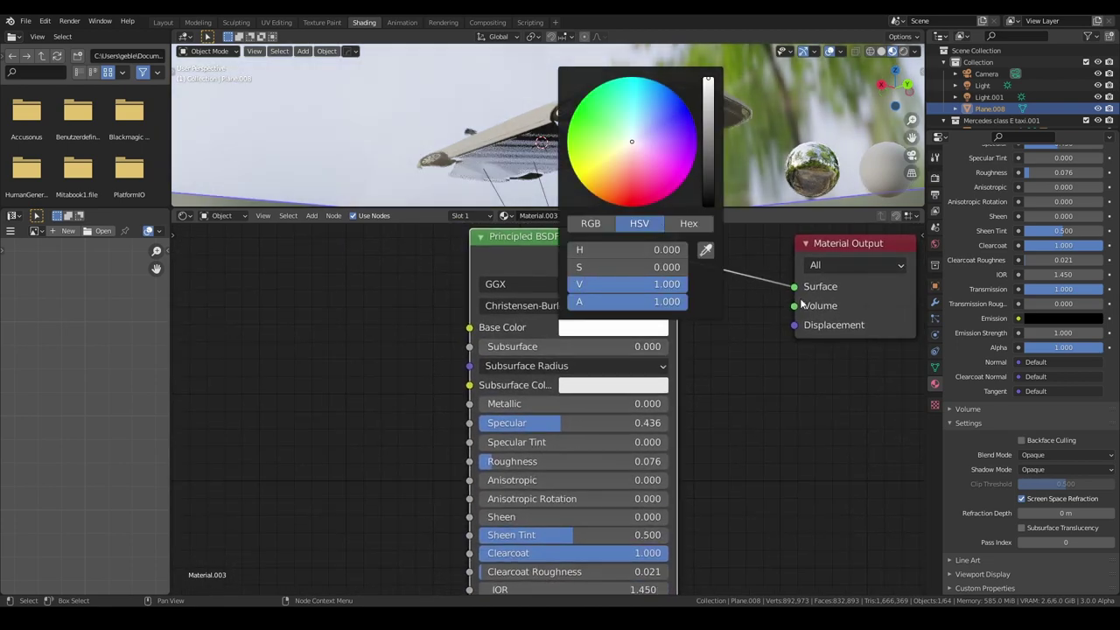
{"action": "mouse_move", "coordinate": [656, 124]}
{"action": "middle_mouse_down"}
{"action": "mouse_move", "coordinate": [660, 162]}
{"action": "mouse_move", "coordinate": [646, 138]}
{"action": "mouse_move", "coordinate": [649, 79]}
{"action": "mouse_move", "coordinate": [641, 156]}
{"action": "mouse_move", "coordinate": [643, 81]}
{"action": "mouse_move", "coordinate": [638, 156]}
{"action": "mouse_move", "coordinate": [621, 101]}
{"action": "mouse_move", "coordinate": [603, 137]}
{"action": "middle_mouse_up"}
{"action": "scroll", "coordinate": [632, 152], "scroll_direction": "up", "scroll_amount": 2}
{"action": "scroll", "coordinate": [635, 154], "scroll_direction": "up", "scroll_amount": 3}
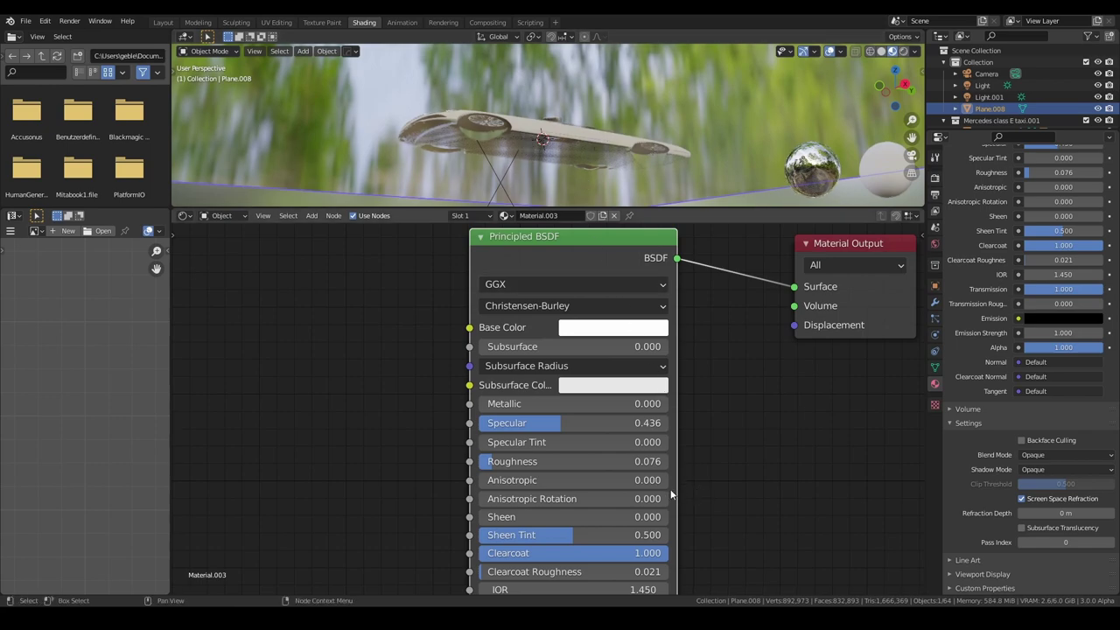
{"action": "scroll", "coordinate": [614, 417], "scroll_direction": "down", "scroll_amount": 3, "text": "shift"}
{"action": "scroll", "coordinate": [580, 413], "scroll_direction": "down", "scroll_amount": 2, "text": "shift"}
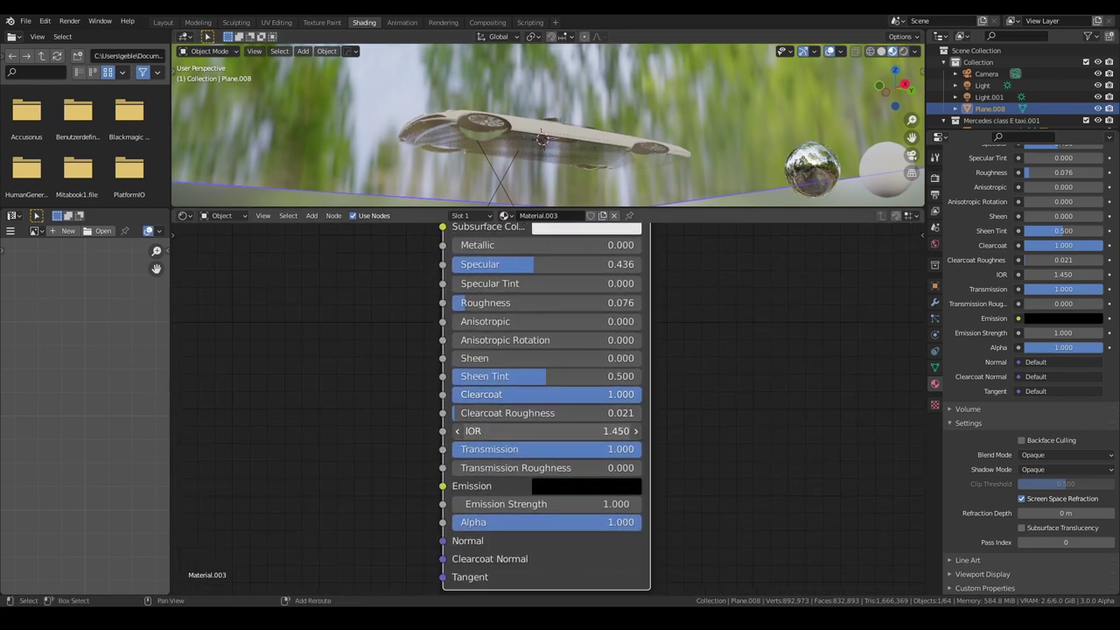
Try lowering IOR, undo back to 1.020, then set Transmission to 0.000
{"action": "left_click_drag", "start_coordinate": [546, 430], "coordinate": [482, 430]}
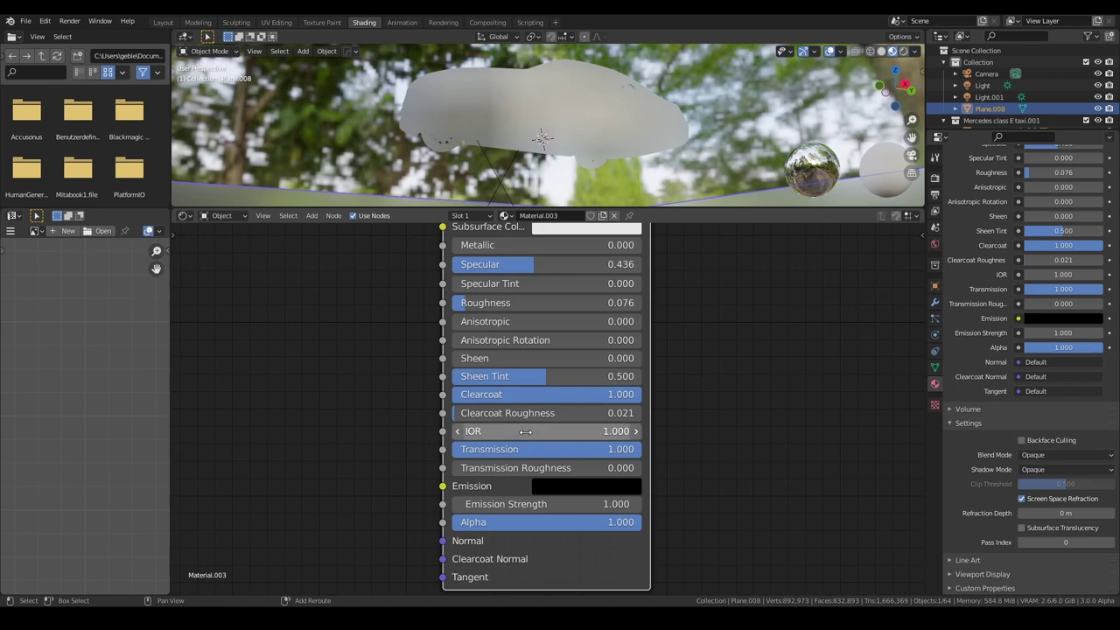
{"action": "mouse_move", "coordinate": [567, 138]}
{"action": "middle_mouse_down"}
{"action": "mouse_move", "coordinate": [591, 139]}
{"action": "mouse_move", "coordinate": [586, 88]}
{"action": "mouse_move", "coordinate": [581, 119]}
{"action": "middle_mouse_up"}
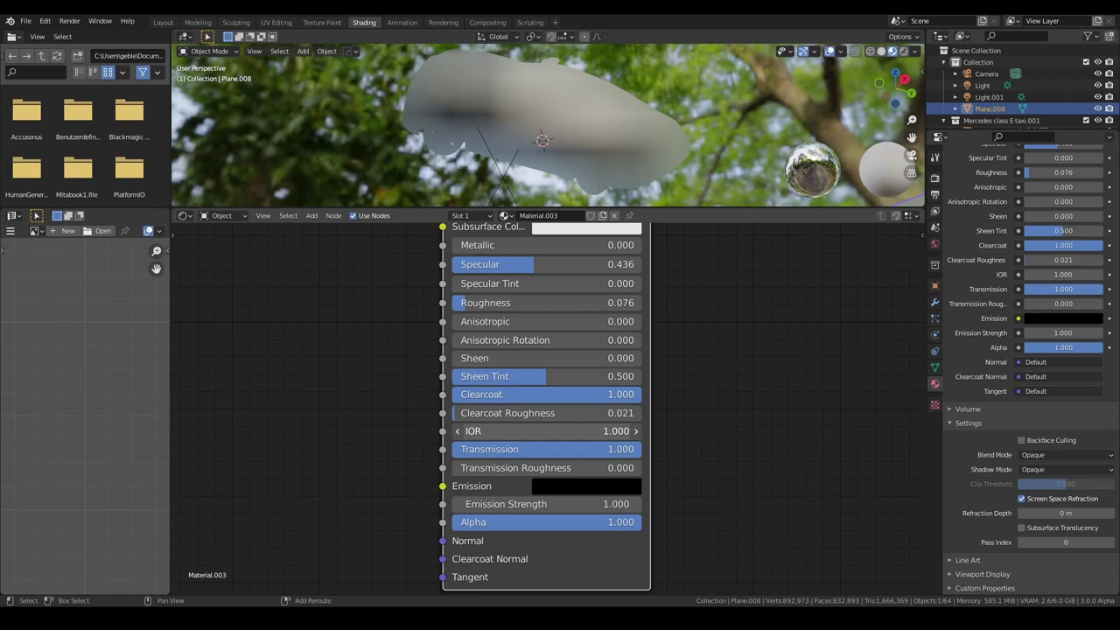
{"action": "key", "text": "ctrl+z"}
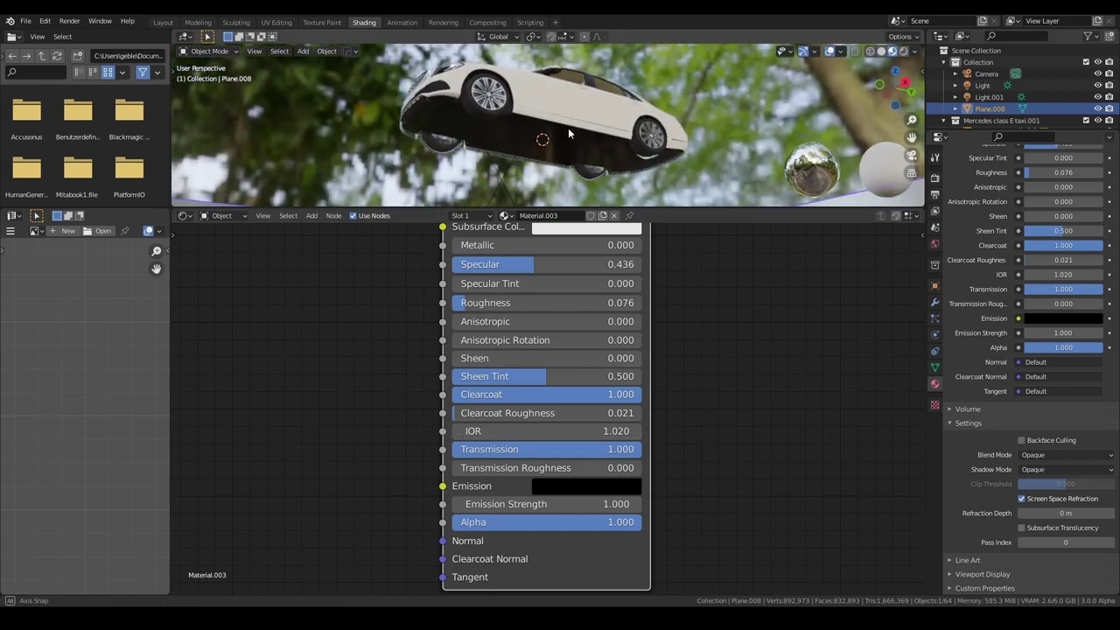
{"action": "mouse_move", "coordinate": [568, 130]}
{"action": "middle_mouse_down"}
{"action": "mouse_move", "coordinate": [570, 170]}
{"action": "mouse_move", "coordinate": [568, 80]}
{"action": "mouse_move", "coordinate": [553, 168]}
{"action": "mouse_move", "coordinate": [569, 188]}
{"action": "mouse_move", "coordinate": [585, 114]}
{"action": "middle_mouse_up"}
{"action": "left_click_drag", "start_coordinate": [605, 451], "coordinate": [535, 450]}
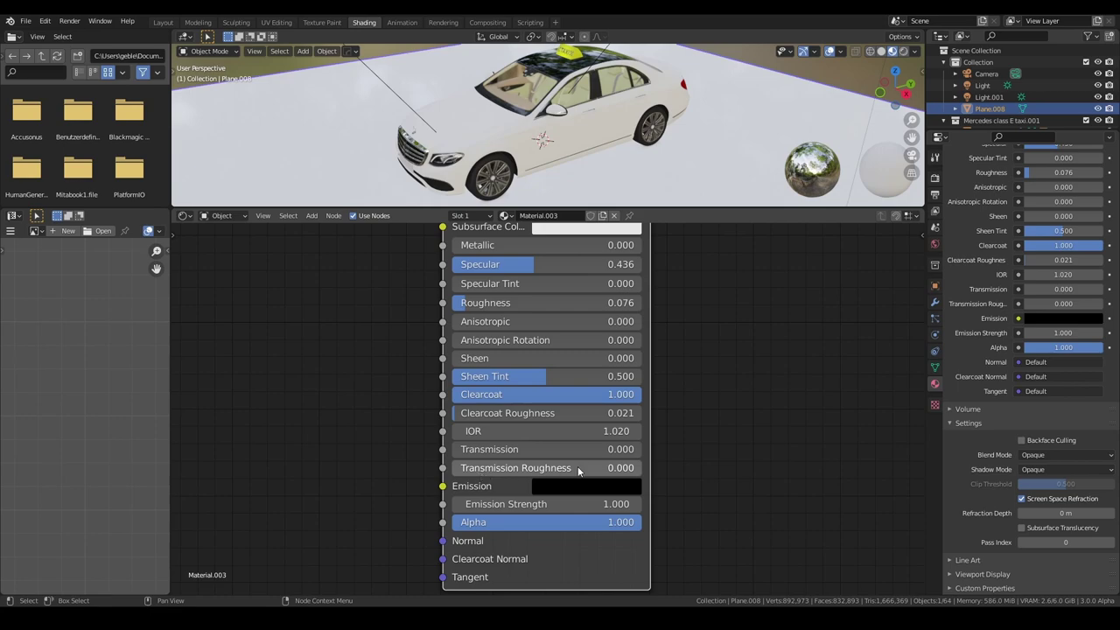
{"action": "key", "text": "ctrl+z"}
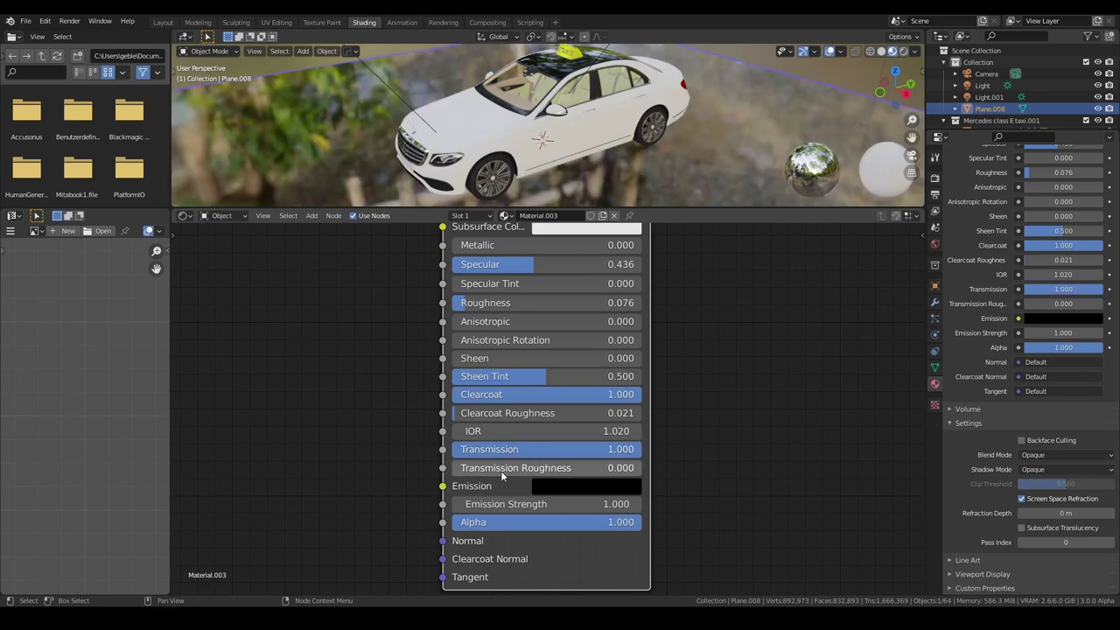
{"action": "left_click_drag", "start_coordinate": [502, 475], "coordinate": [576, 472]}
{"action": "mouse_move", "coordinate": [560, 157]}
{"action": "middle_mouse_down"}
{"action": "mouse_move", "coordinate": [548, 91]}
{"action": "mouse_move", "coordinate": [568, 140]}
{"action": "middle_mouse_up"}
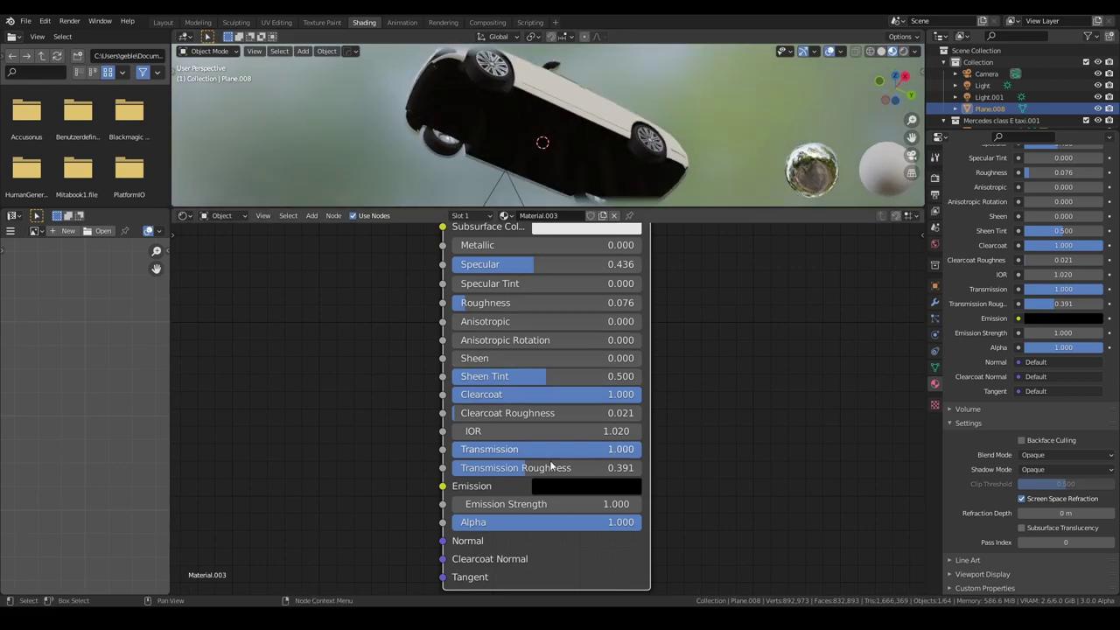
{"action": "left_click_drag", "start_coordinate": [551, 466], "coordinate": [560, 467]}
{"action": "mouse_move", "coordinate": [609, 93]}
{"action": "middle_mouse_down"}
{"action": "mouse_move", "coordinate": [613, 69]}
{"action": "mouse_move", "coordinate": [601, 150]}
{"action": "middle_mouse_up"}
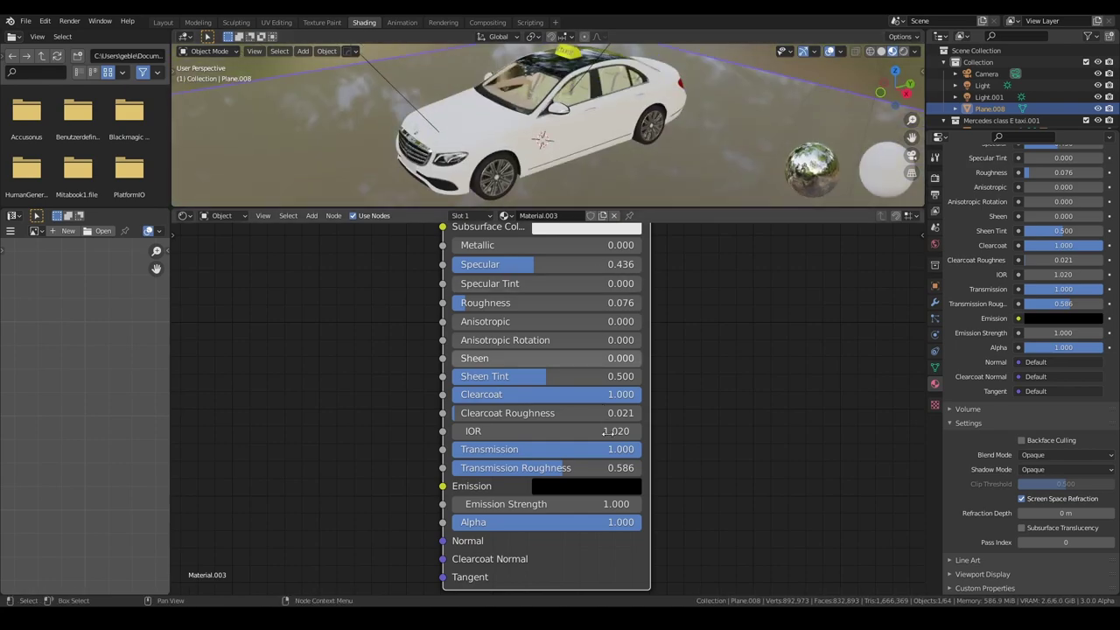
{"action": "key", "text": "BackSpace"}
{"action": "key", "text": "BackSpace"}
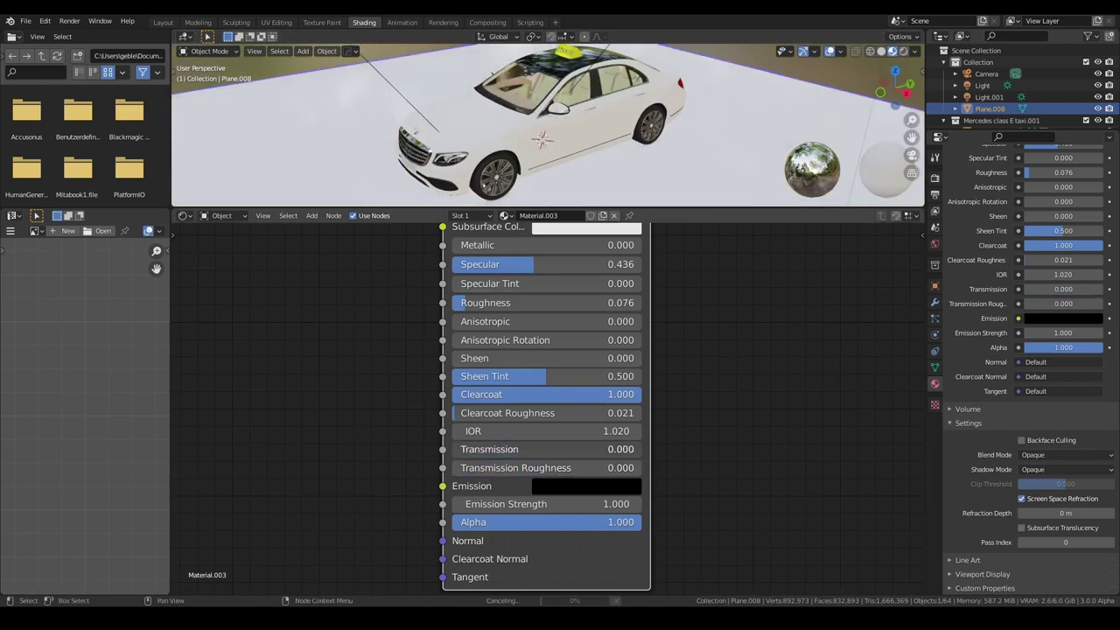
{"action": "mouse_move", "coordinate": [645, 123]}
{"action": "middle_mouse_down"}
{"action": "mouse_move", "coordinate": [655, 107]}
{"action": "mouse_move", "coordinate": [620, 102]}
{"action": "middle_mouse_up"}
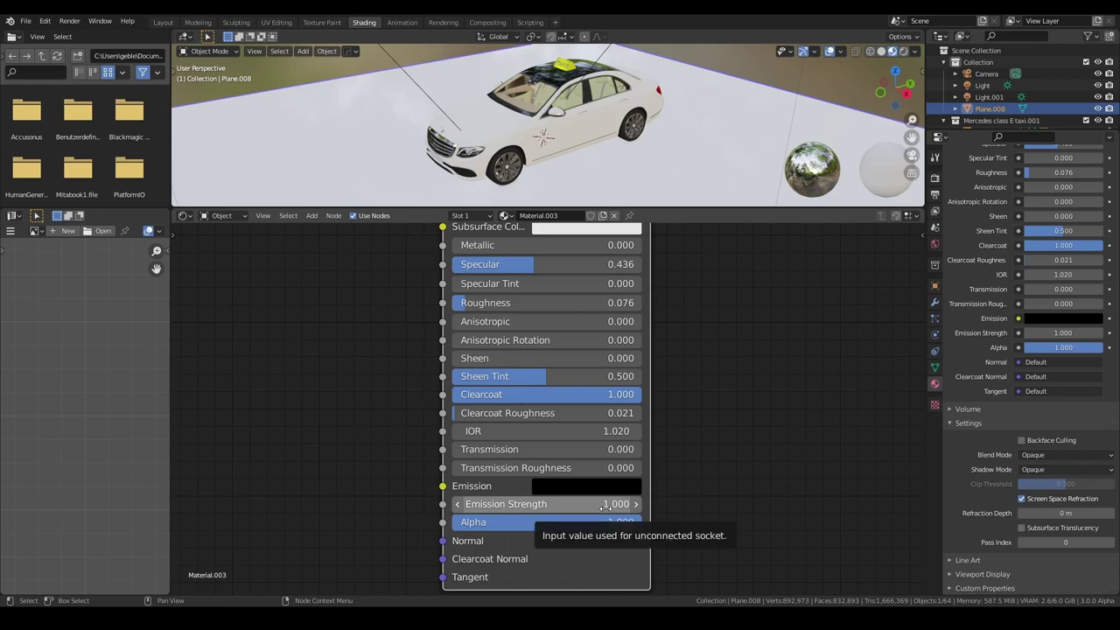
{"action": "left_click", "coordinate": [559, 490]}
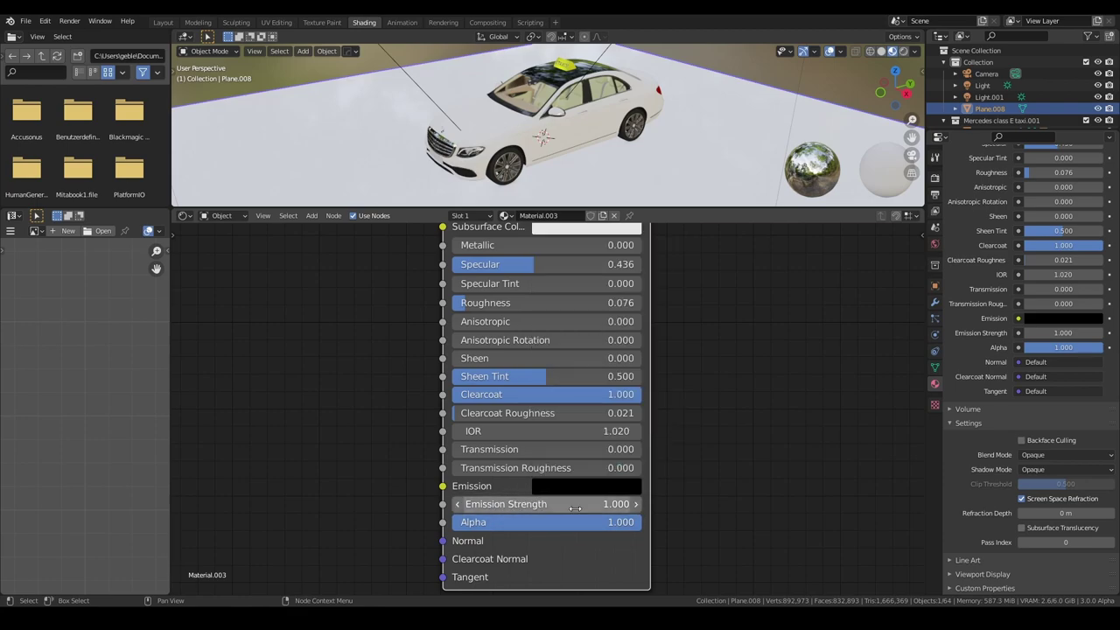
{"action": "left_click_drag", "start_coordinate": [613, 522], "coordinate": [538, 560]}
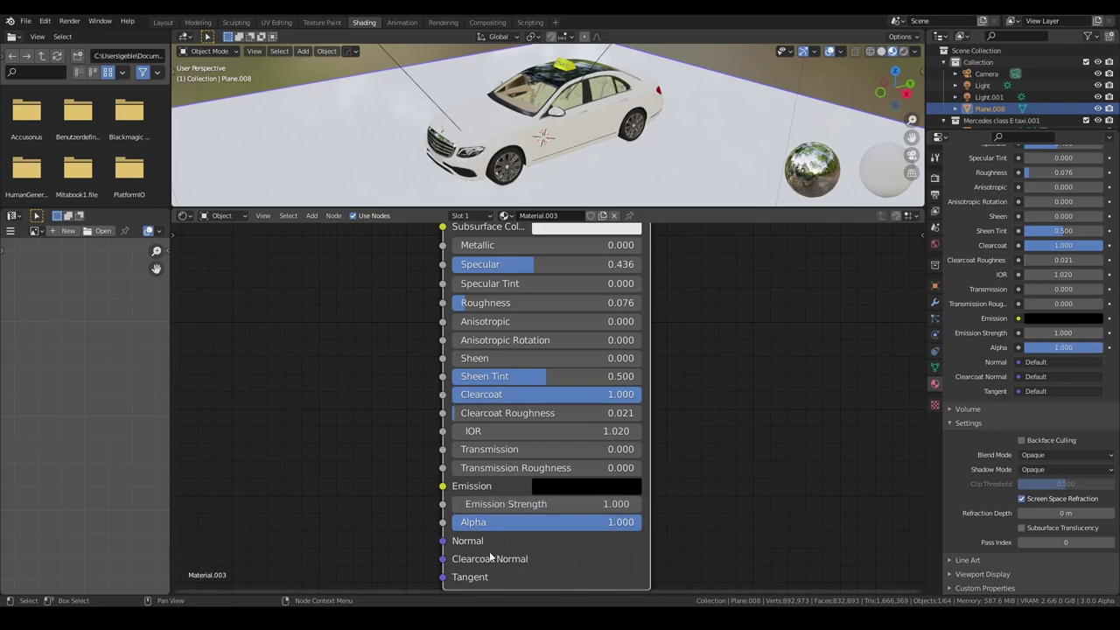
Darken the ground plane's Base Color from white to dark grey (Value about 0.165)
{"action": "middle_click_drag", "start_coordinate": [574, 144], "coordinate": [613, 154]}
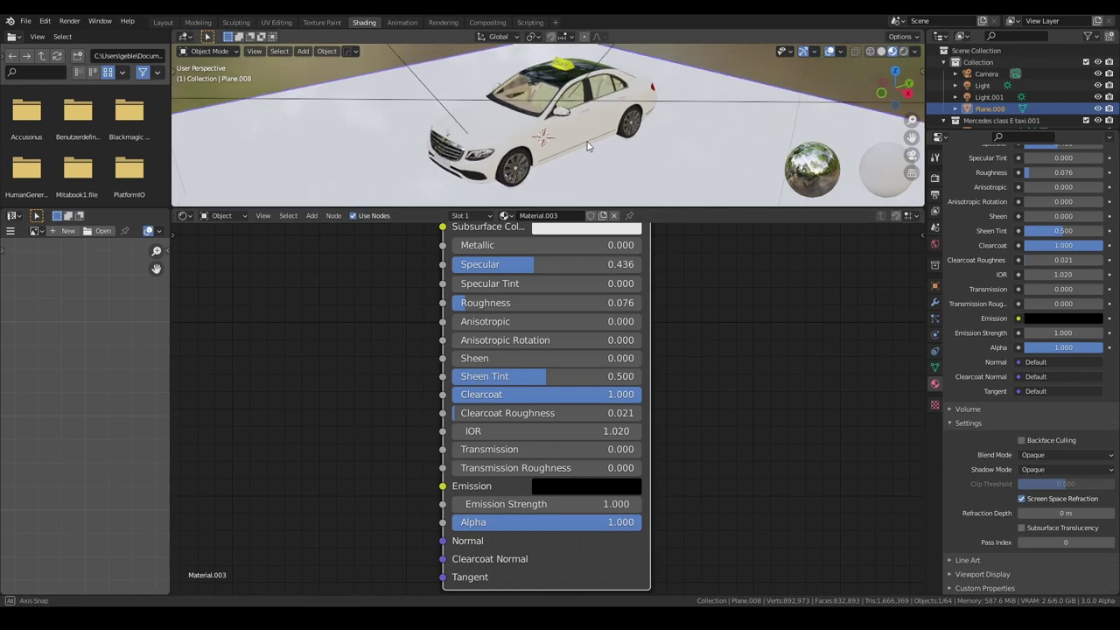
{"action": "scroll", "coordinate": [791, 376], "scroll_direction": "down", "scroll_amount": 1}
{"action": "scroll", "coordinate": [708, 153], "scroll_direction": "down", "scroll_amount": 2}
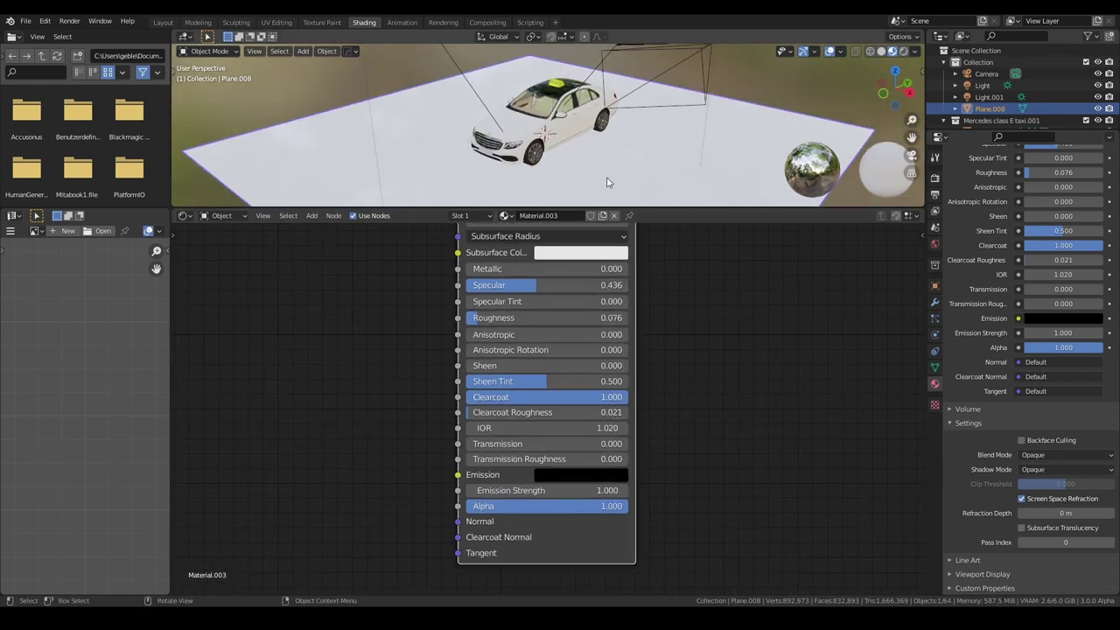
{"action": "middle_click_drag", "start_coordinate": [605, 179], "coordinate": [646, 92]}
{"action": "scroll", "coordinate": [609, 428], "scroll_direction": "down", "scroll_amount": 1}
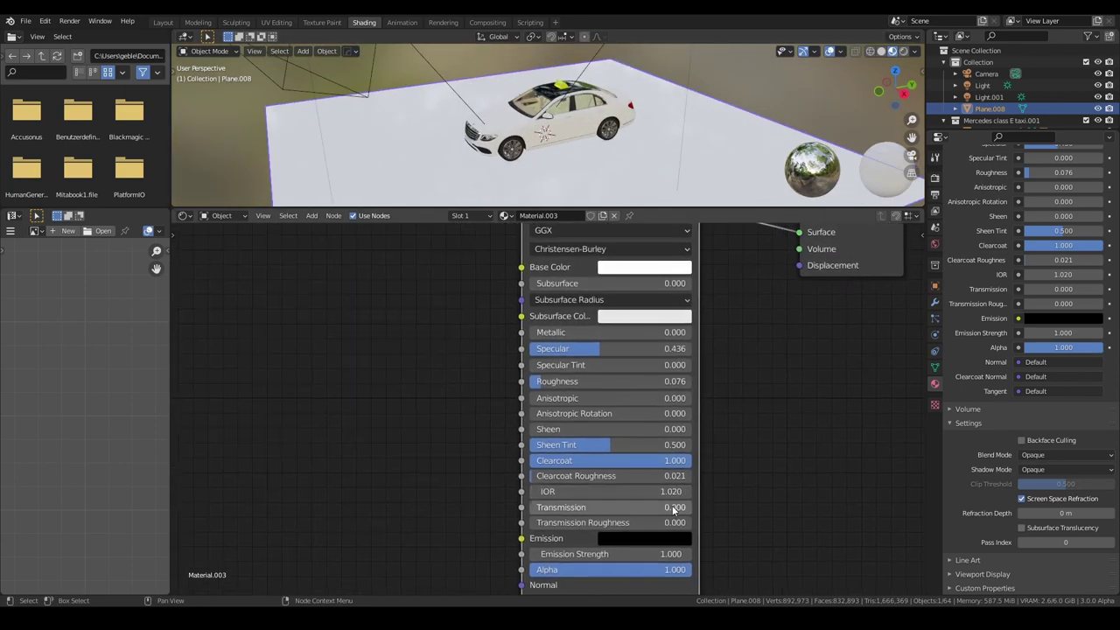
{"action": "scroll", "coordinate": [610, 428], "scroll_direction": "down", "scroll_amount": 1}
{"action": "mouse_move", "coordinate": [481, 338]}
{"action": "middle_mouse_down"}
{"action": "mouse_move", "coordinate": [579, 371]}
{"action": "mouse_move", "coordinate": [636, 310]}
{"action": "middle_mouse_up"}
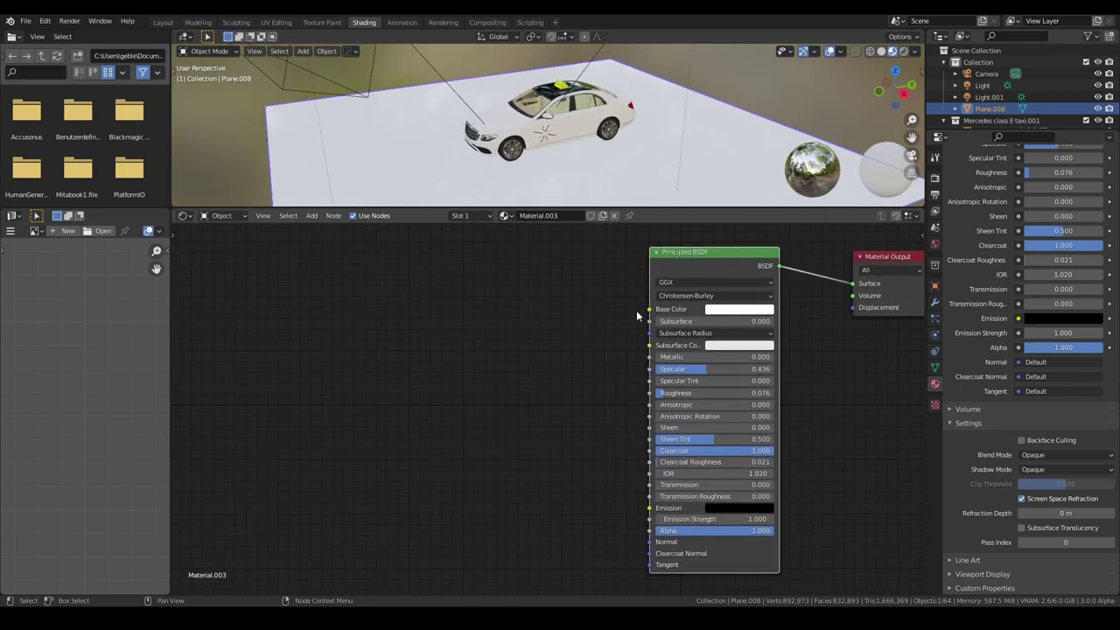
{"action": "middle_click_drag", "start_coordinate": [693, 287], "coordinate": [657, 282]}
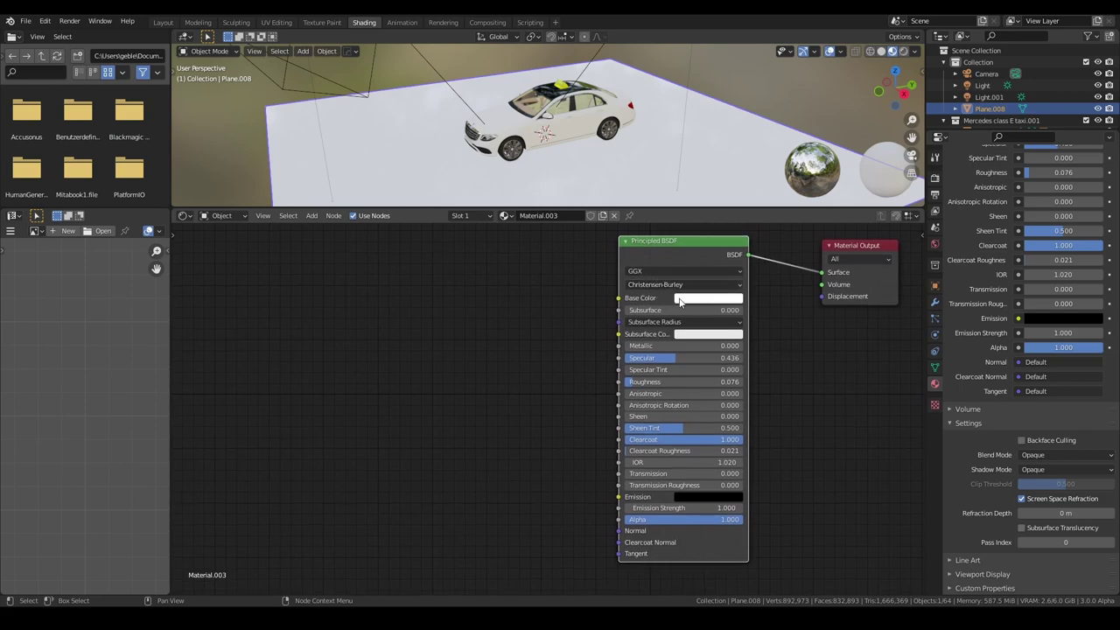
{"action": "left_click", "coordinate": [715, 302]}
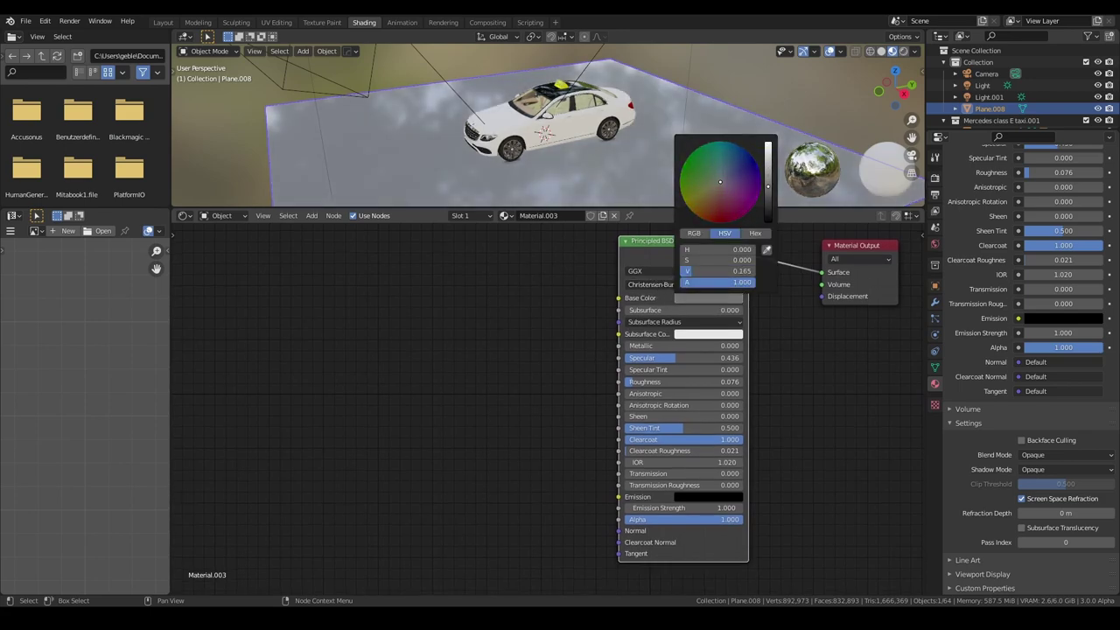
{"action": "left_click_drag", "start_coordinate": [767, 145], "coordinate": [772, 191]}
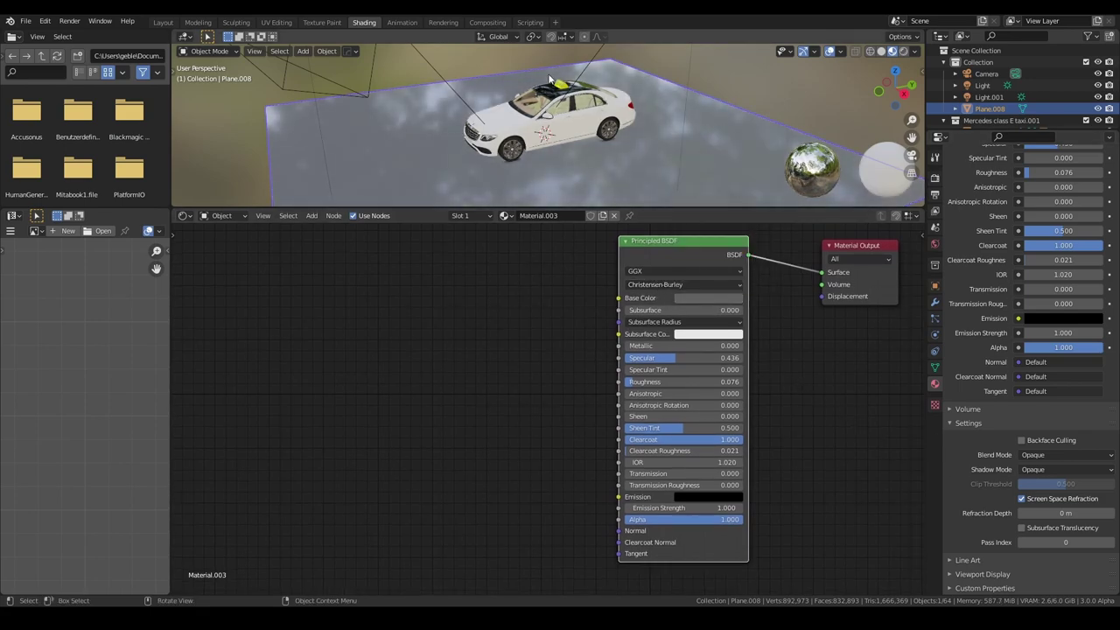
{"action": "middle_click_drag", "start_coordinate": [602, 307], "coordinate": [602, 321]}
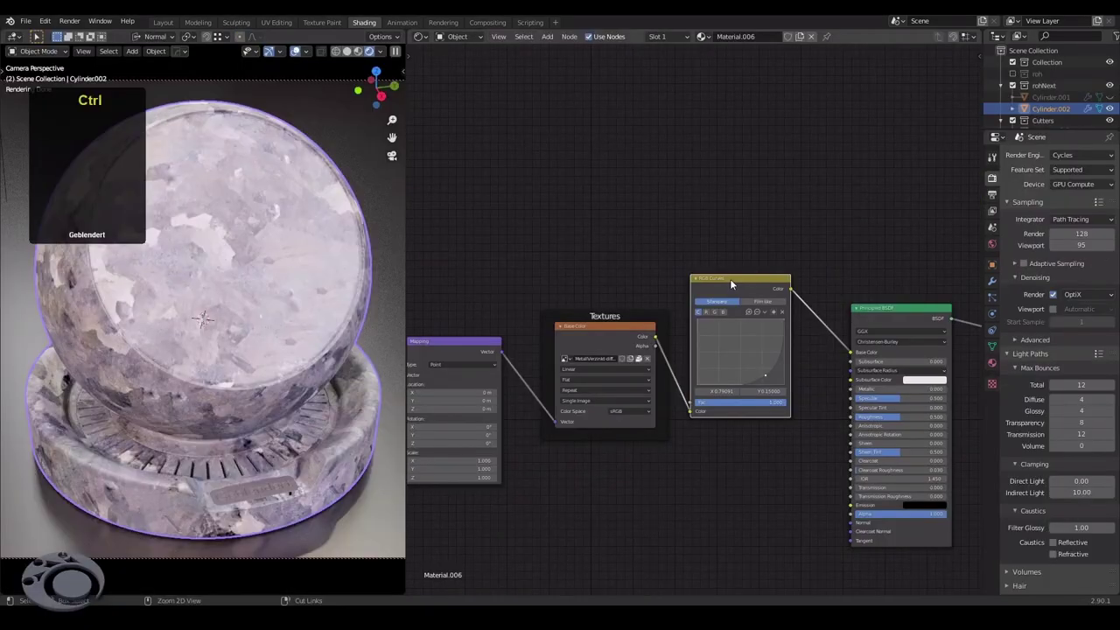
{"action": "key", "text": "ctrl+x"}
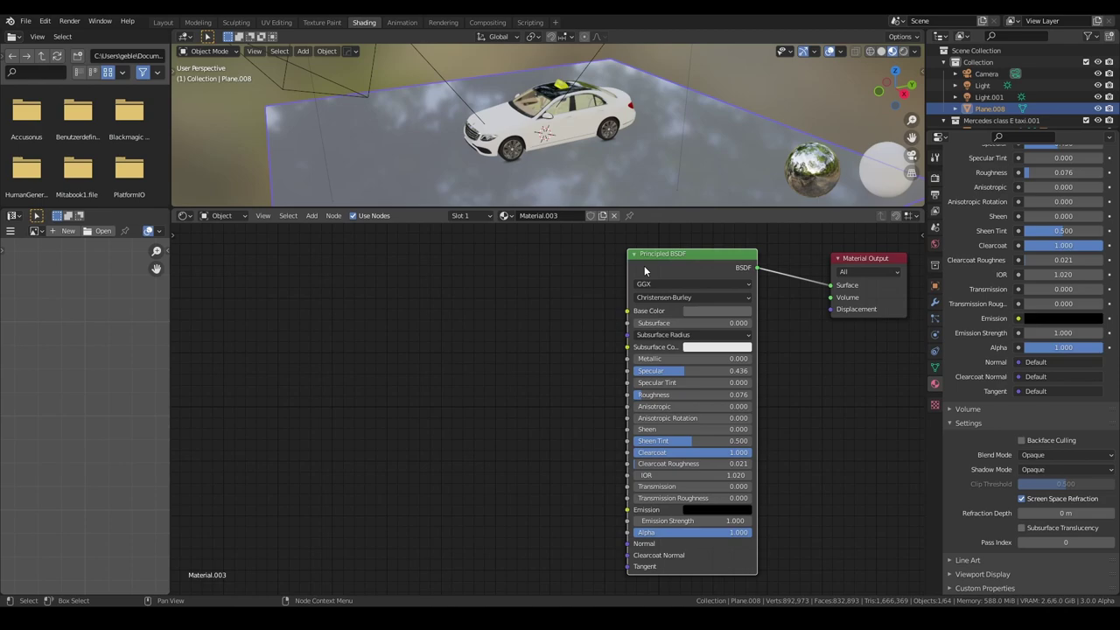
Add linked Texture Coordinate, Mapping and Image Texture nodes with Ctrl+T, then load an image
{"action": "key", "text": "ctrl"}
{"action": "key", "text": "ctrl+t"}
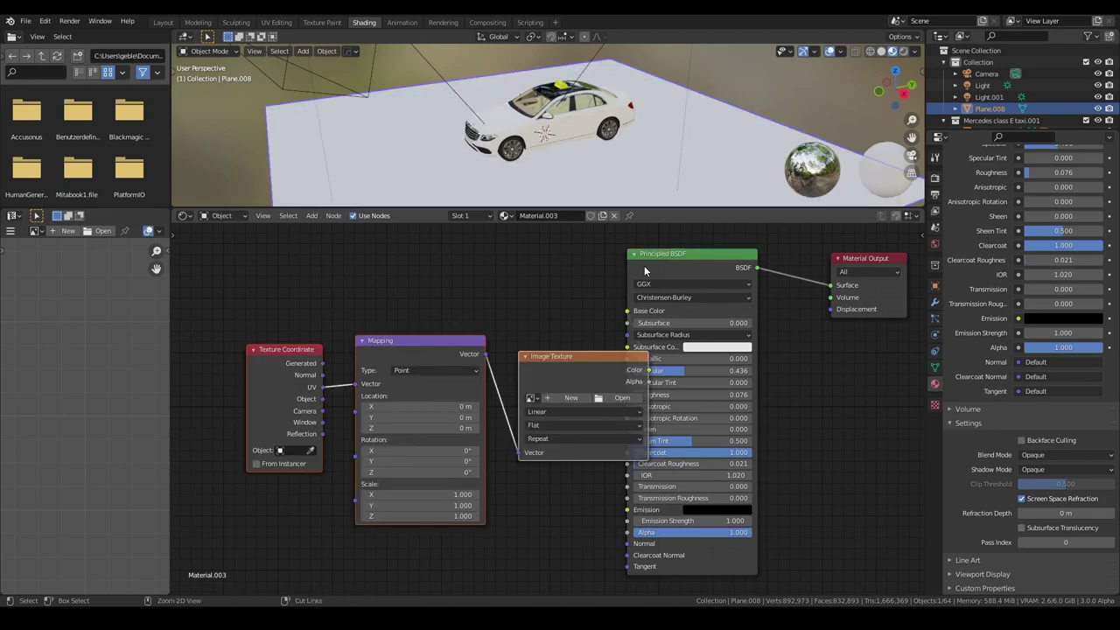
{"action": "mouse_move", "coordinate": [577, 376]}
{"action": "left_mouse_down"}
{"action": "mouse_move", "coordinate": [493, 328]}
{"action": "mouse_move", "coordinate": [440, 317]}
{"action": "left_mouse_up"}
{"action": "middle_click_drag", "start_coordinate": [440, 317], "coordinate": [562, 315]}
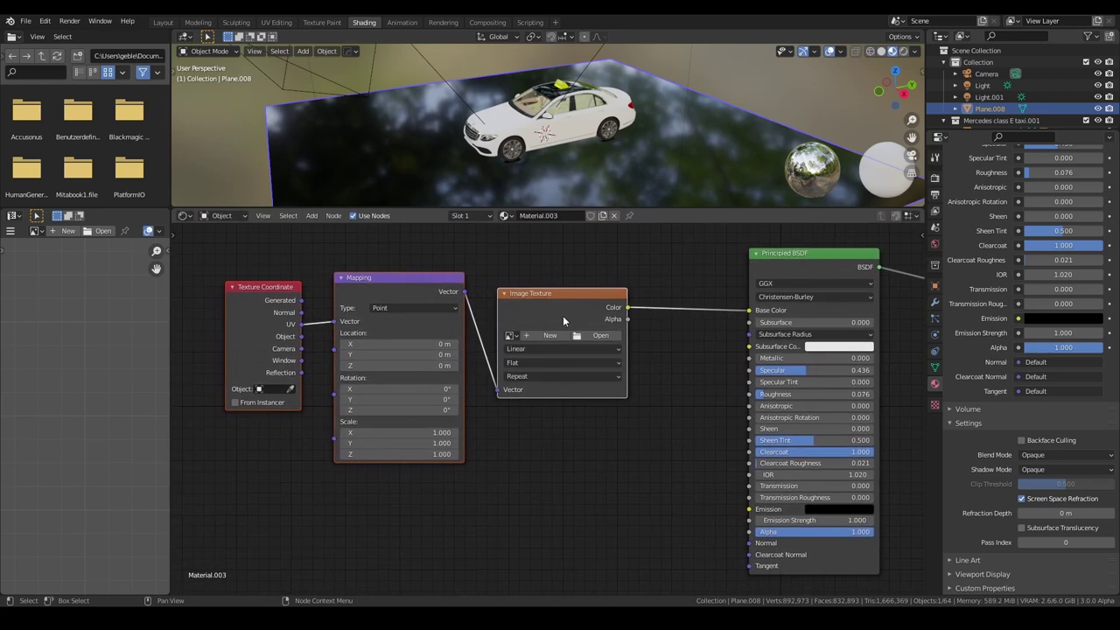
{"action": "mouse_move", "coordinate": [562, 315]}
{"action": "left_mouse_down"}
{"action": "mouse_move", "coordinate": [581, 308]}
{"action": "mouse_move", "coordinate": [538, 304]}
{"action": "left_mouse_up"}
{"action": "left_click", "coordinate": [538, 305]}
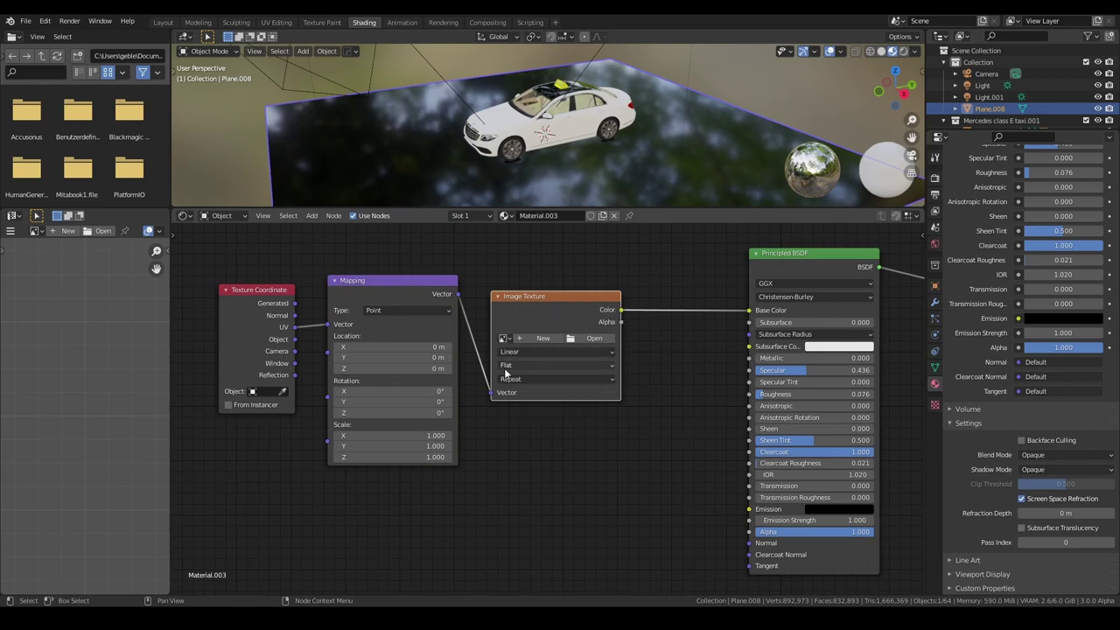
{"action": "left_click", "coordinate": [591, 340]}
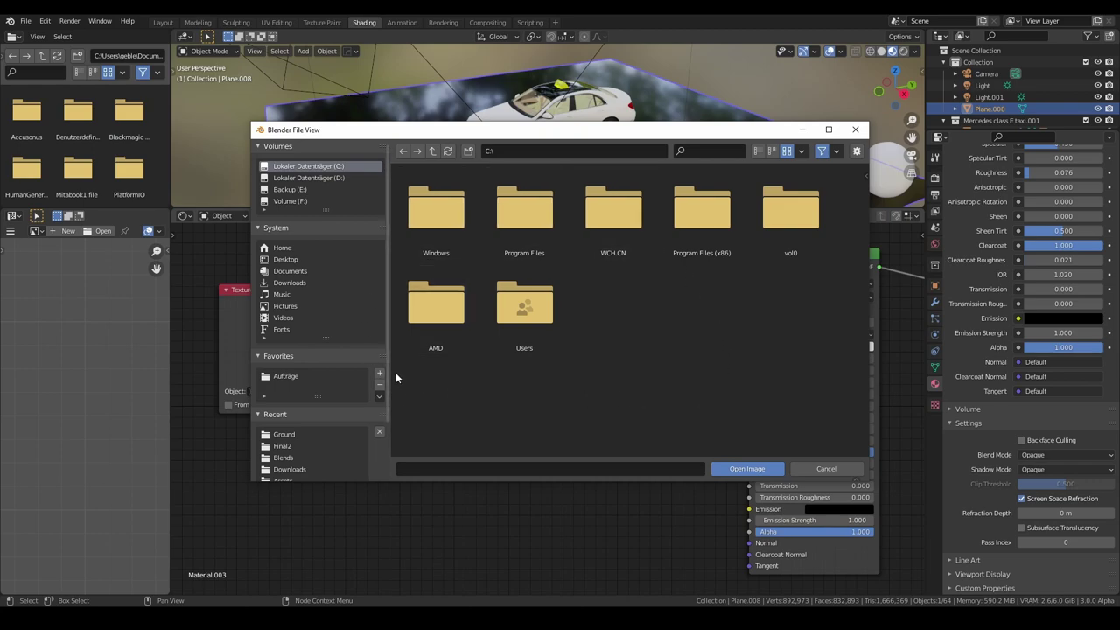
Load Beton-diffuse.png from the Ground textures folder into the Image Texture node
{"action": "scroll", "coordinate": [388, 366], "scroll_direction": "down", "scroll_amount": 3}
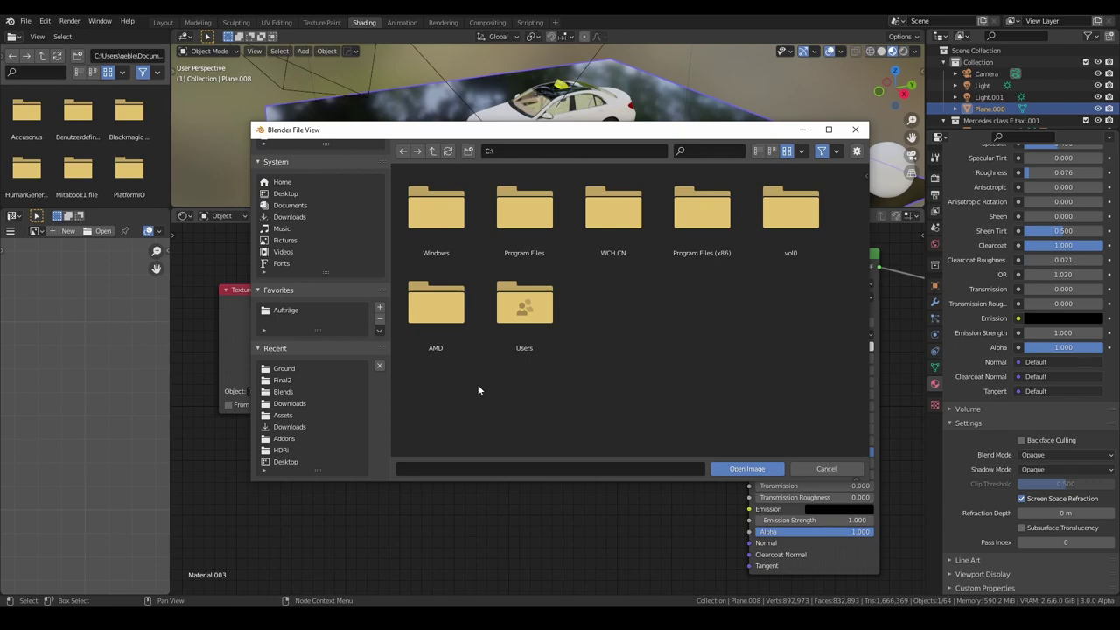
{"action": "left_click", "coordinate": [297, 370]}
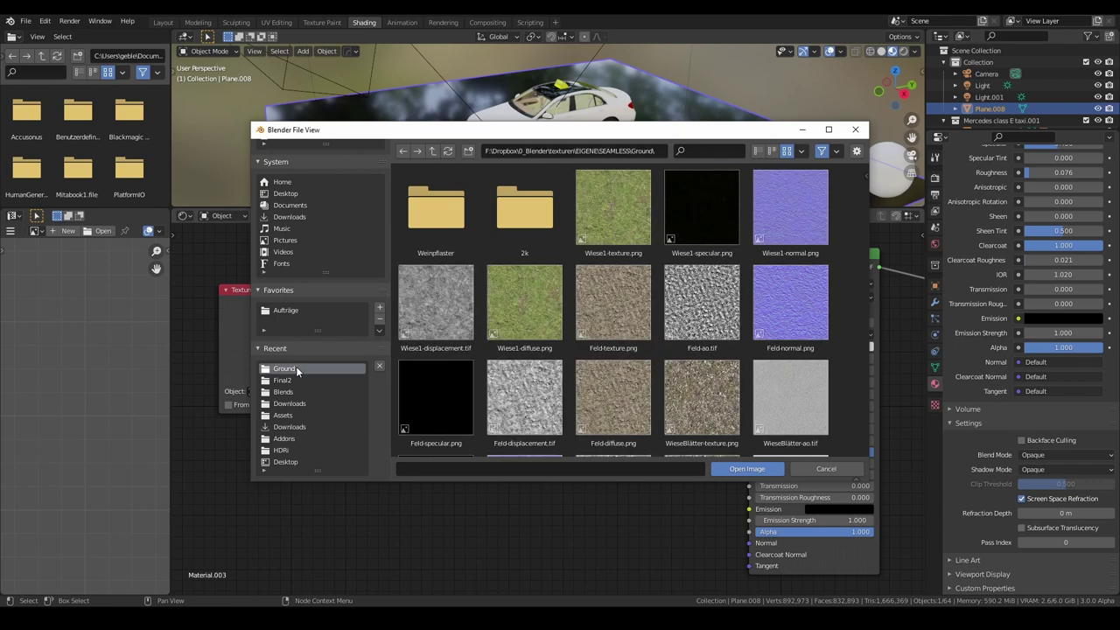
{"action": "scroll", "coordinate": [604, 314], "scroll_direction": "down", "scroll_amount": 3}
{"action": "scroll", "coordinate": [605, 314], "scroll_direction": "down", "scroll_amount": 2}
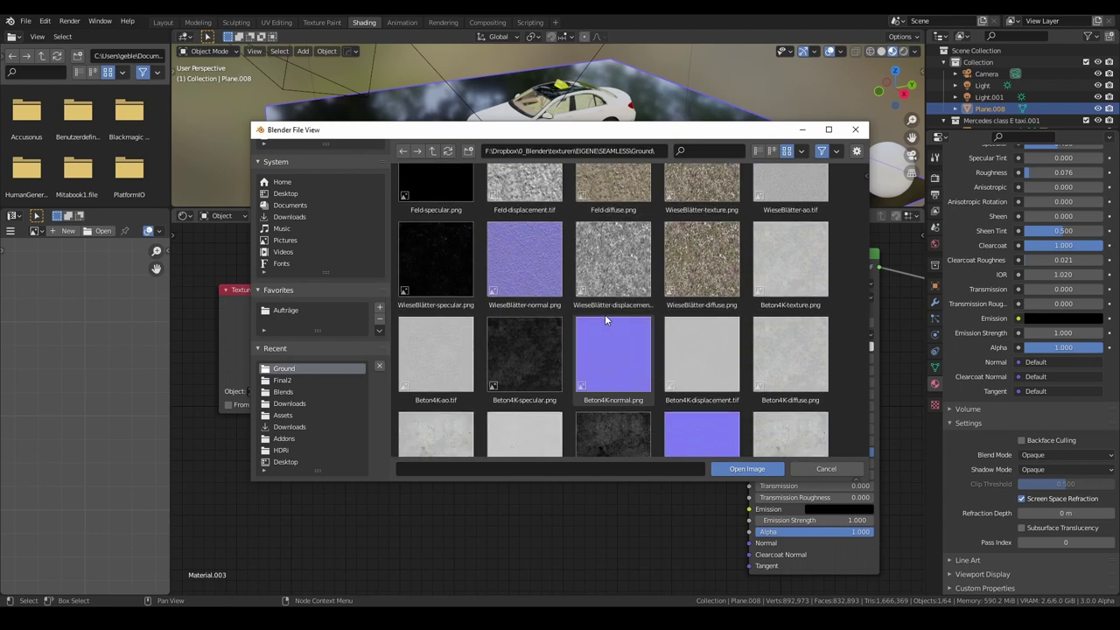
{"action": "scroll", "coordinate": [607, 317], "scroll_direction": "down", "scroll_amount": 1}
{"action": "scroll", "coordinate": [607, 317], "scroll_direction": "down", "scroll_amount": 1}
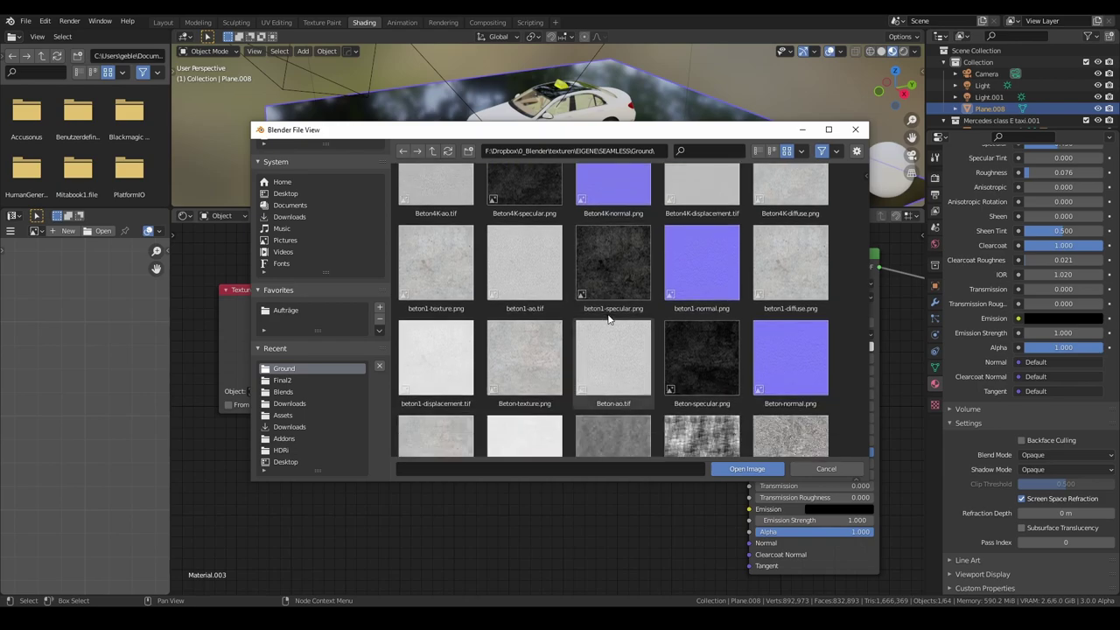
{"action": "scroll", "coordinate": [610, 321], "scroll_direction": "up", "scroll_amount": 1}
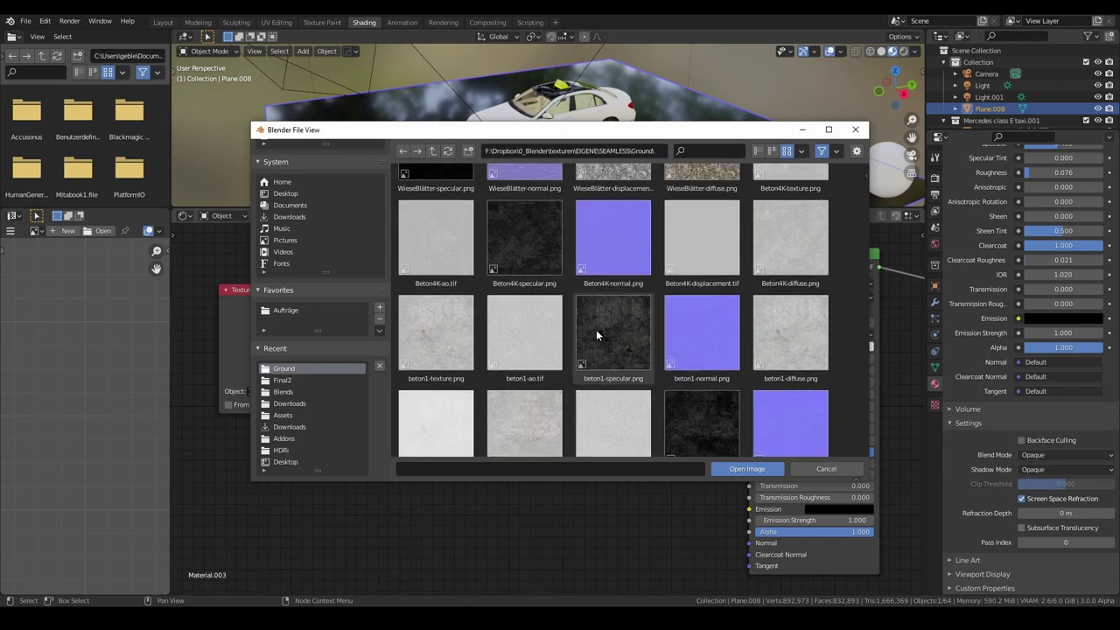
{"action": "scroll", "coordinate": [596, 329], "scroll_direction": "down", "scroll_amount": 1}
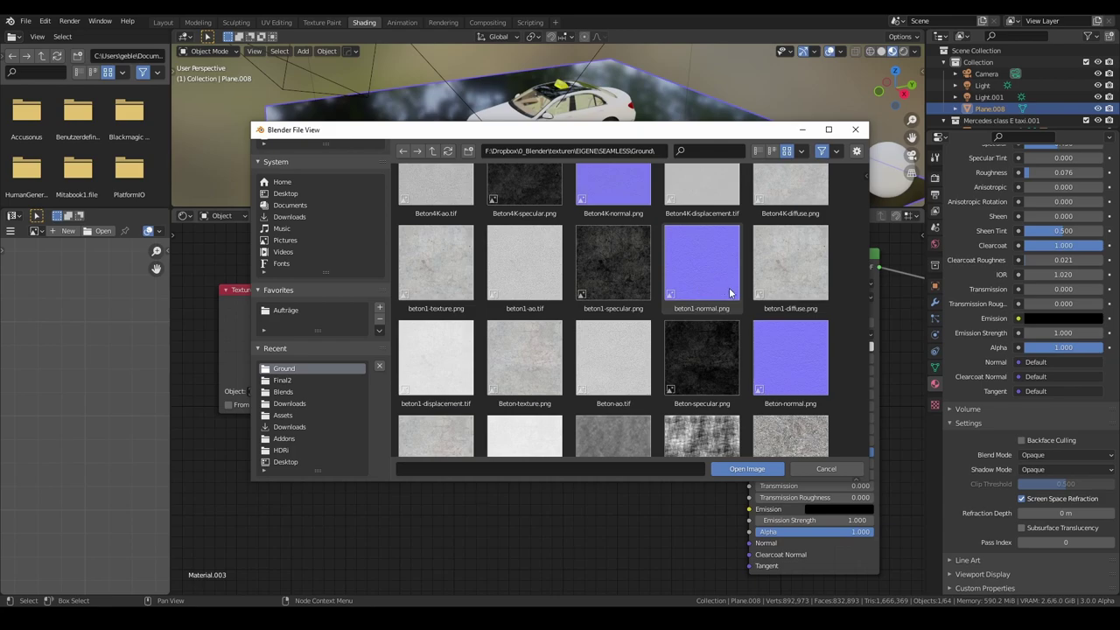
{"action": "scroll", "coordinate": [686, 309], "scroll_direction": "down", "scroll_amount": 1}
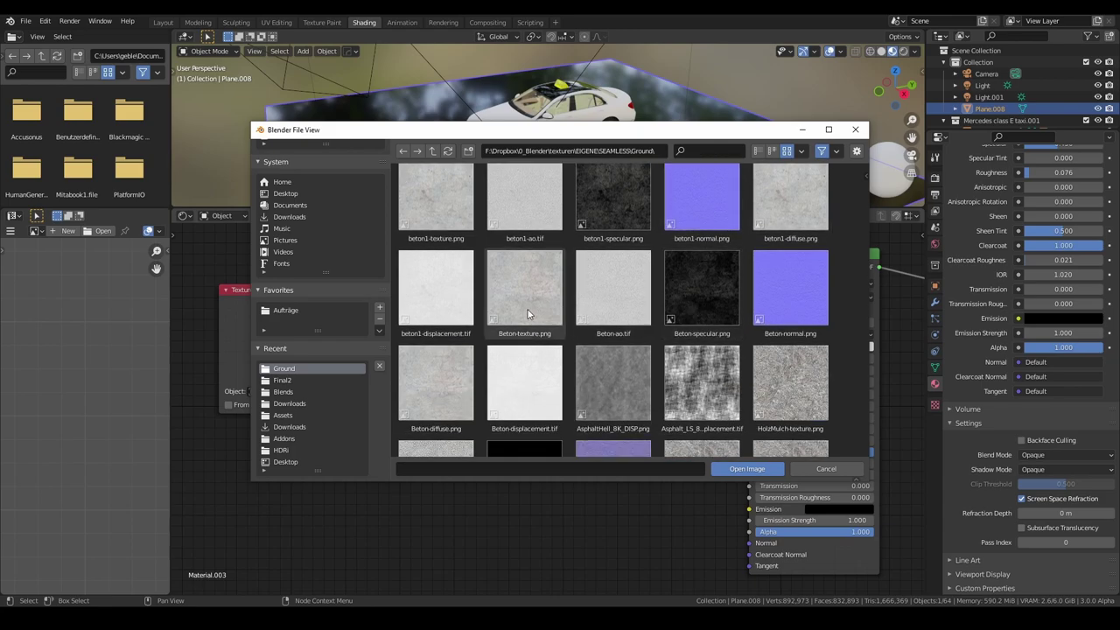
{"action": "scroll", "coordinate": [564, 320], "scroll_direction": "down", "scroll_amount": 1}
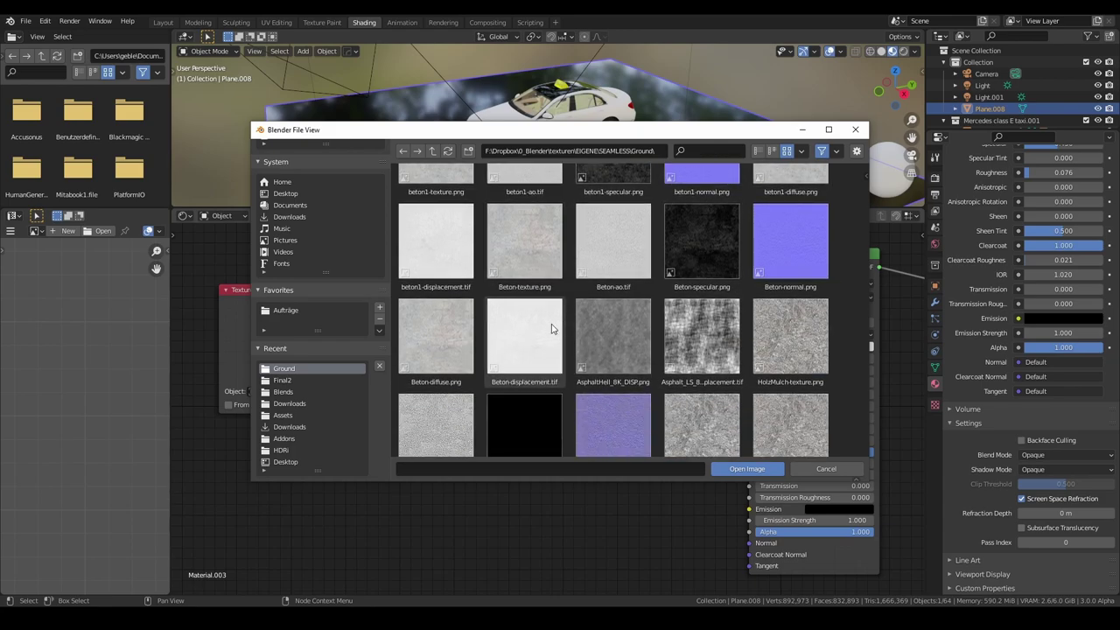
{"action": "left_click", "coordinate": [432, 351]}
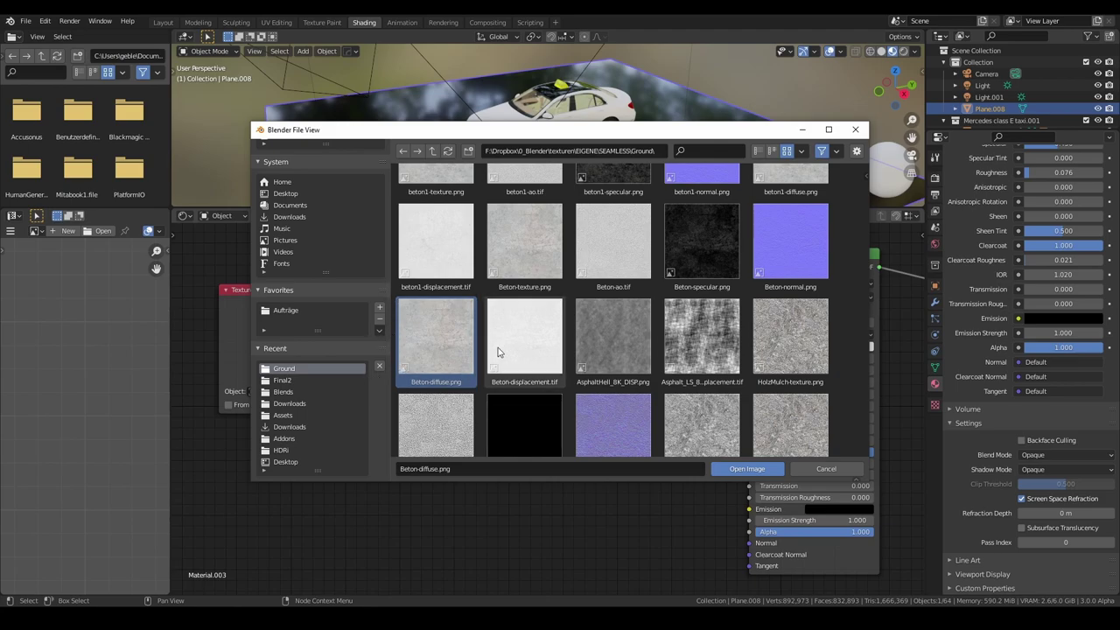
{"action": "left_click", "coordinate": [724, 470]}
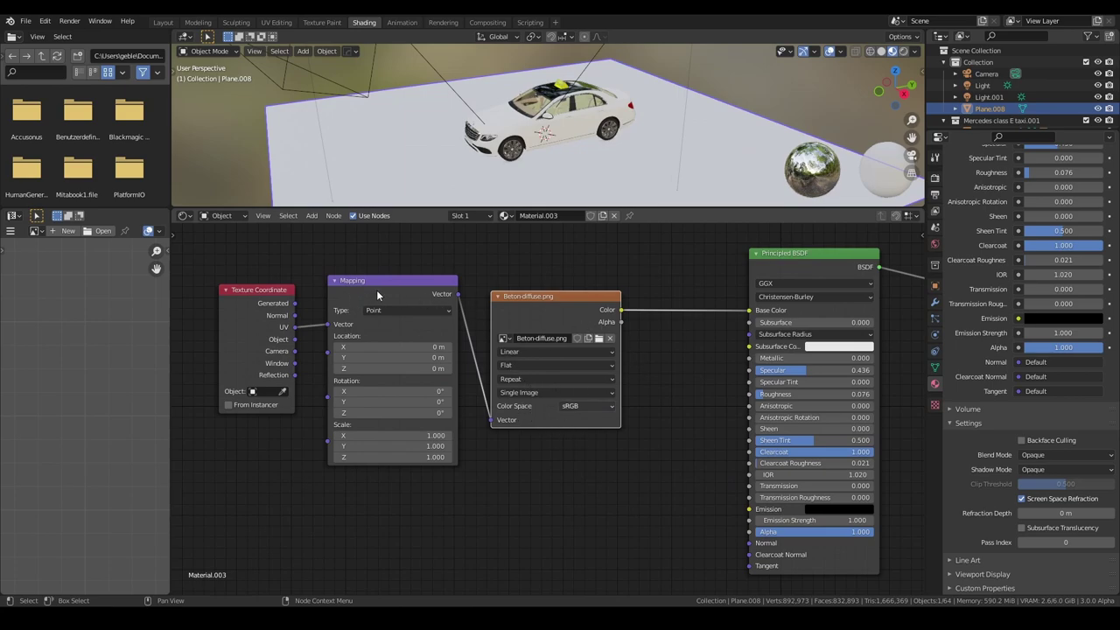
Rotate the concrete texture 27.7° around Z in the Mapping node and tidy the node layout
{"action": "mouse_move", "coordinate": [376, 289]}
{"action": "left_mouse_down"}
{"action": "mouse_move", "coordinate": [386, 285]}
{"action": "mouse_move", "coordinate": [371, 290]}
{"action": "left_mouse_up"}
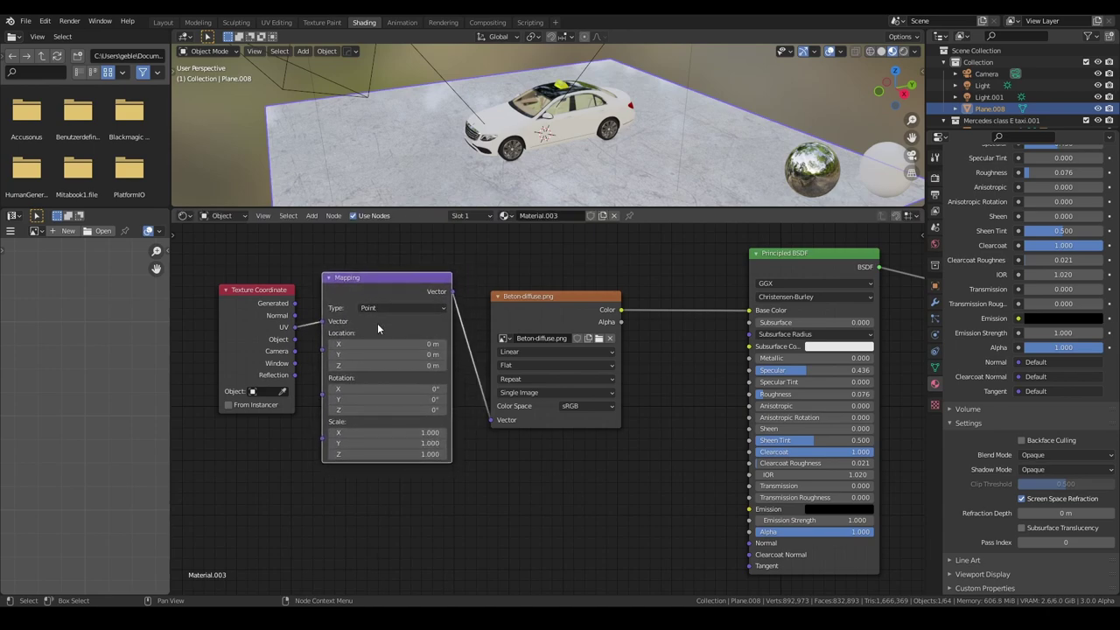
{"action": "middle_click_drag", "start_coordinate": [377, 323], "coordinate": [495, 352]}
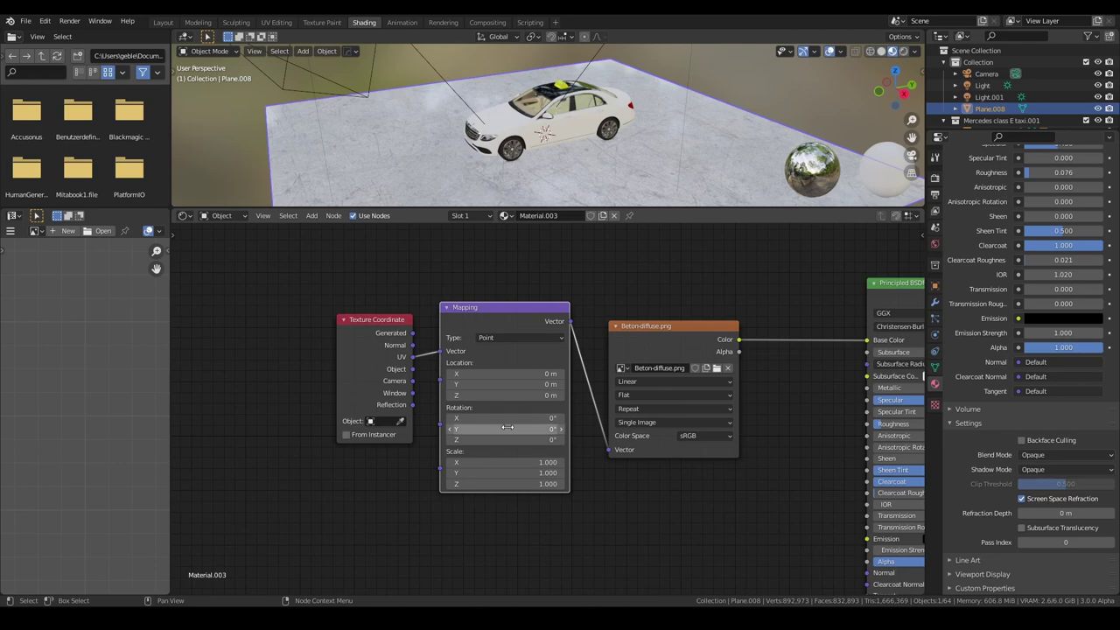
{"action": "left_click_drag", "start_coordinate": [507, 439], "coordinate": [511, 440]}
{"action": "left_click_drag", "start_coordinate": [508, 439], "coordinate": [546, 439]}
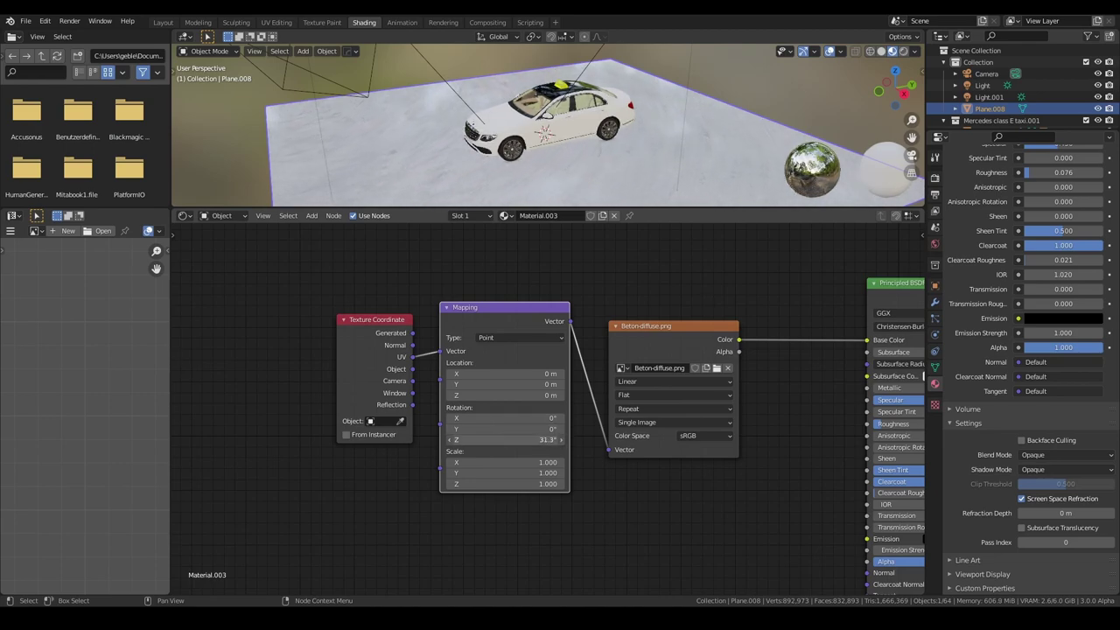
{"action": "left_click_drag", "start_coordinate": [508, 439], "coordinate": [538, 439]}
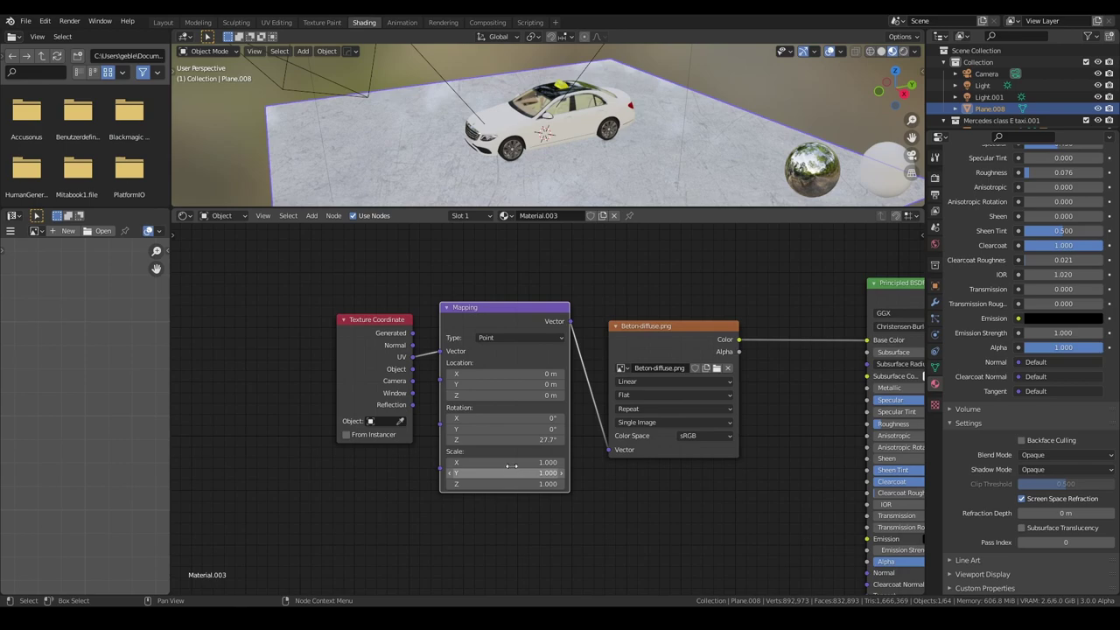
{"action": "left_click_drag", "start_coordinate": [488, 327], "coordinate": [501, 324]}
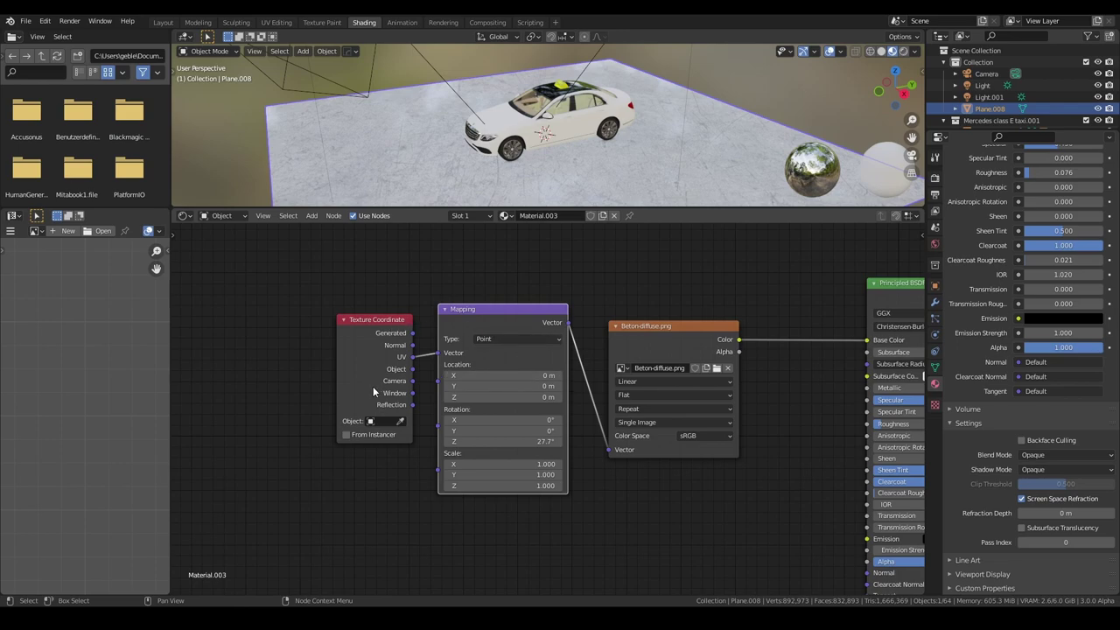
{"action": "left_click_drag", "start_coordinate": [372, 385], "coordinate": [334, 388]}
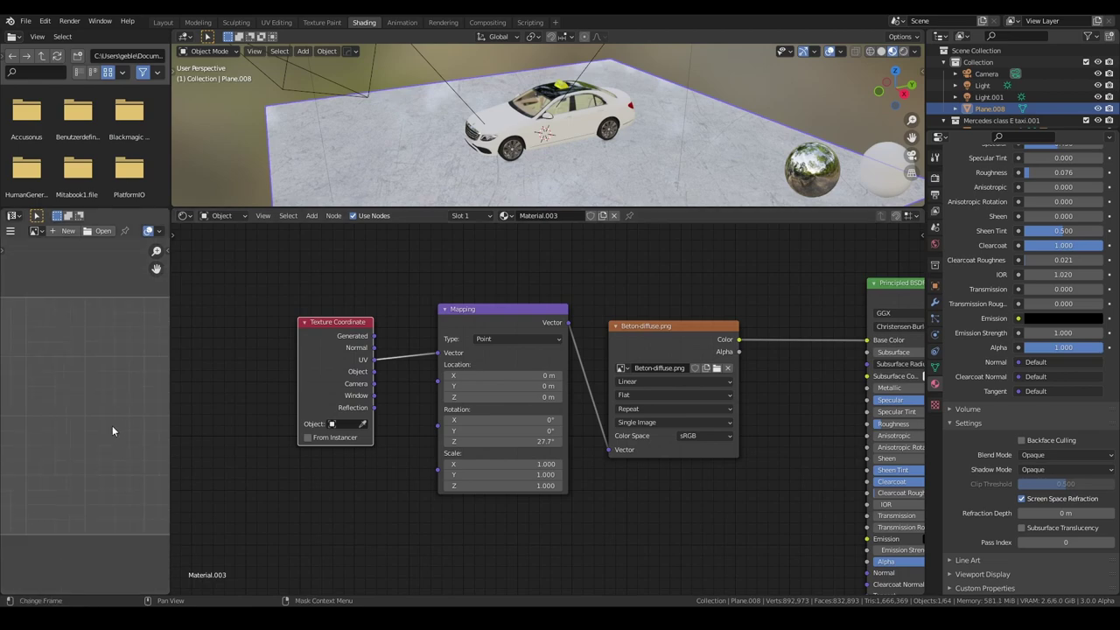
Fit the concrete image in the left editor, put the floor plane in Edit Mode, and maximize it
{"action": "key", "text": "Home"}
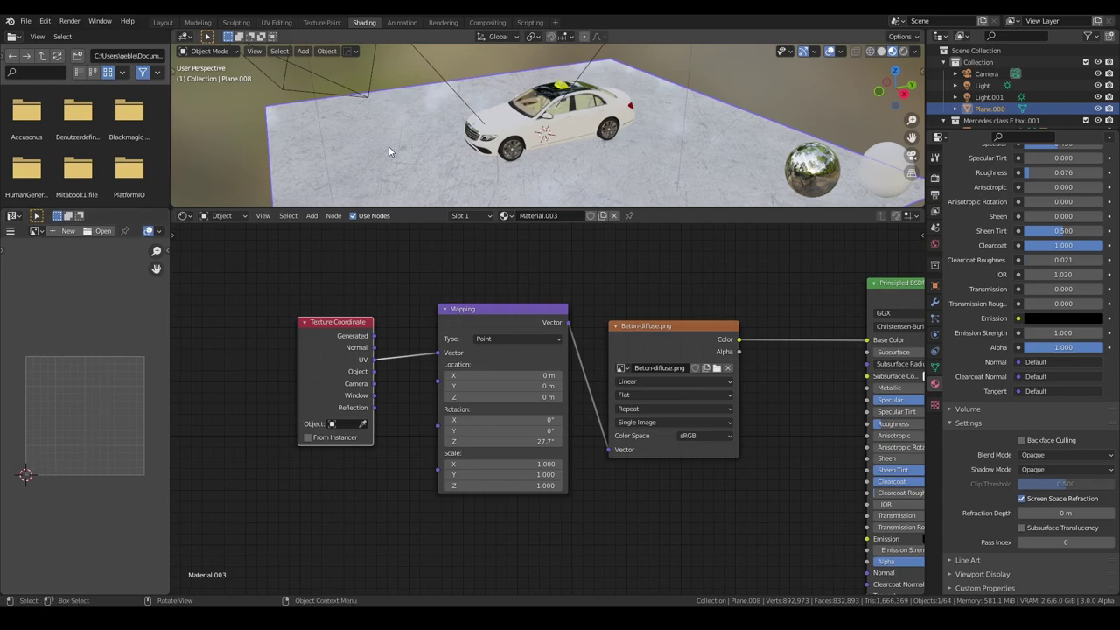
{"action": "key", "text": "Tab"}
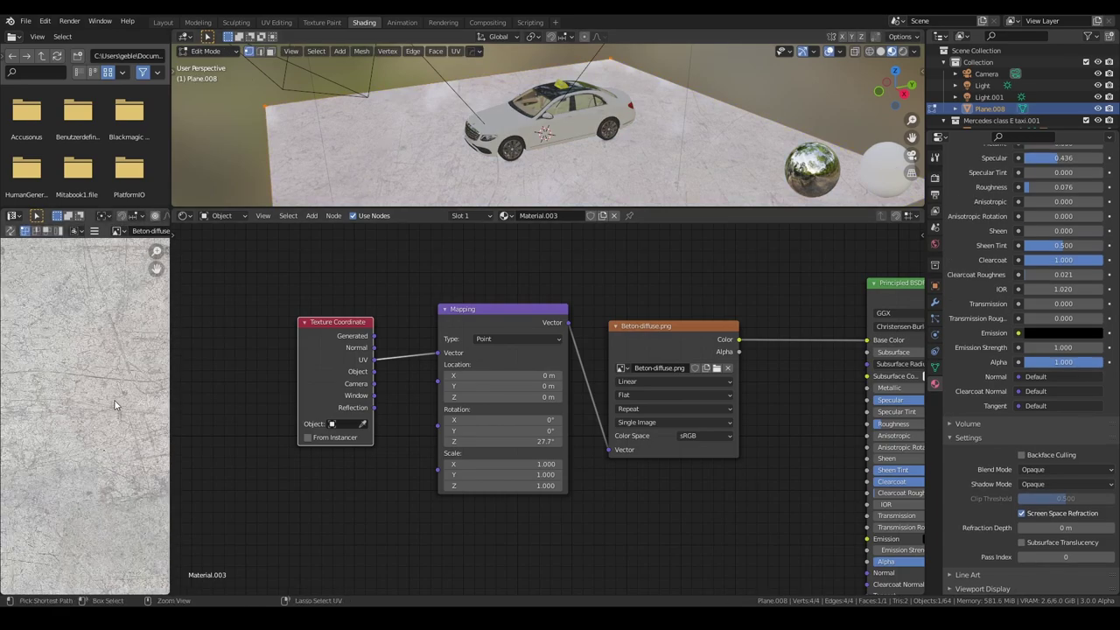
{"action": "key", "text": "ctrl+space"}
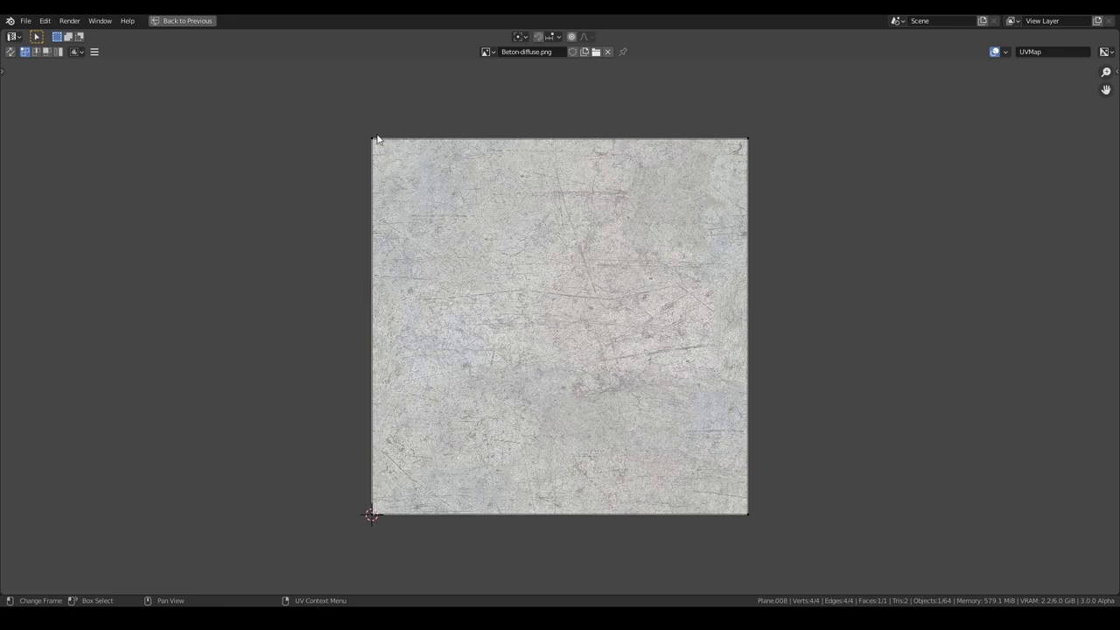
Test-move the top-left and bottom-left UV corners, cancel both, and restore the layout
{"action": "left_click", "coordinate": [377, 138]}
{"action": "key", "text": "g"}
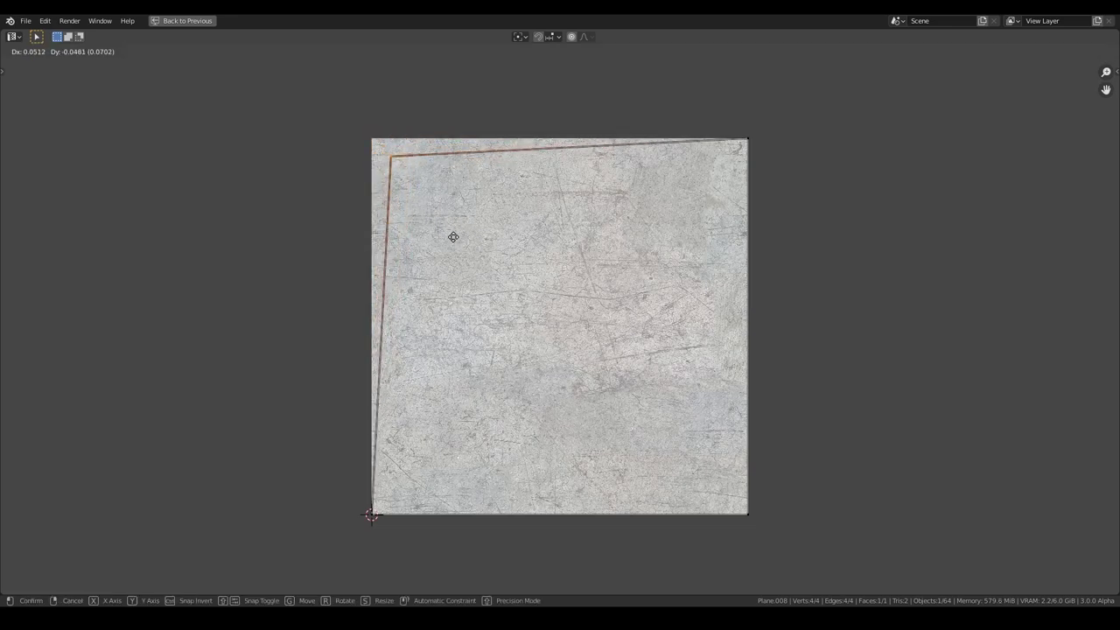
{"action": "right_click", "coordinate": [459, 245]}
{"action": "left_click", "coordinate": [374, 511]}
{"action": "key", "text": "g"}
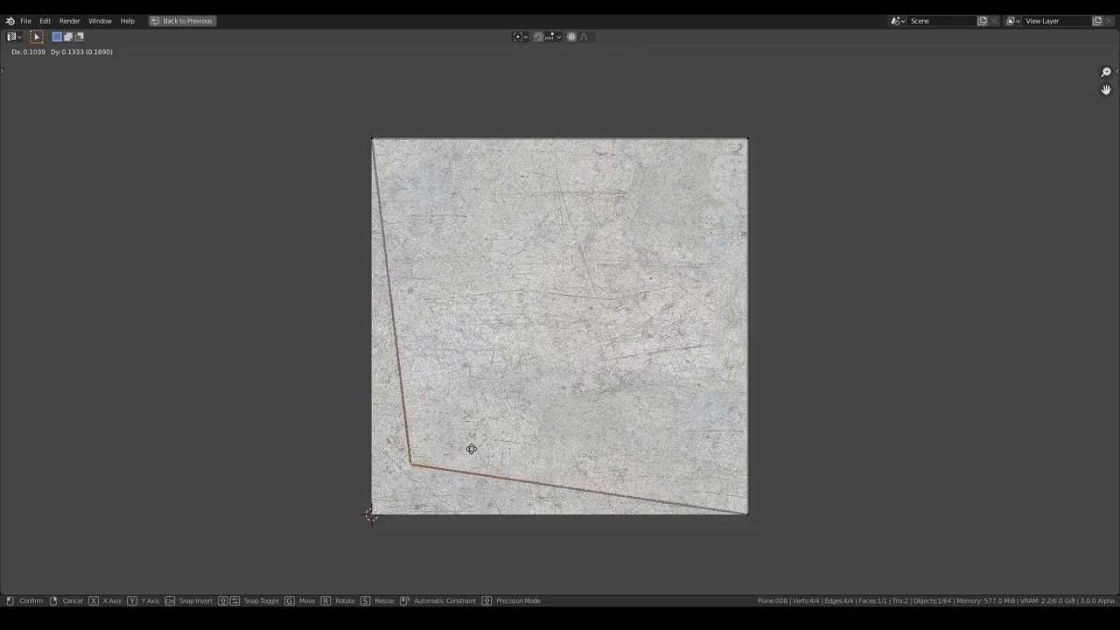
{"action": "right_click", "coordinate": [469, 441]}
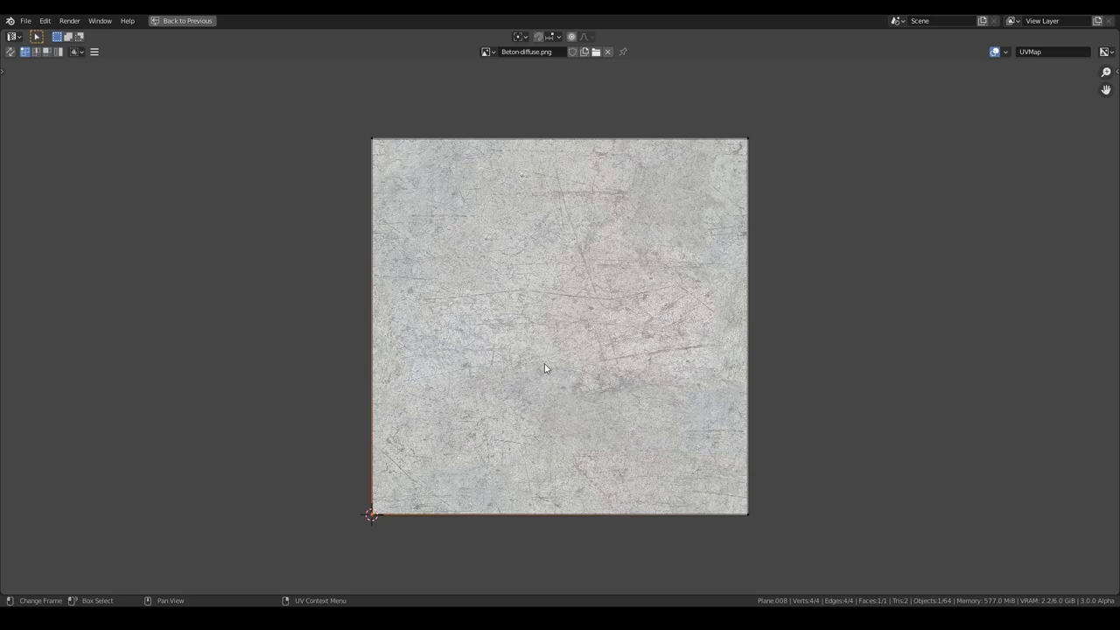
{"action": "key", "text": "ctrl+space"}
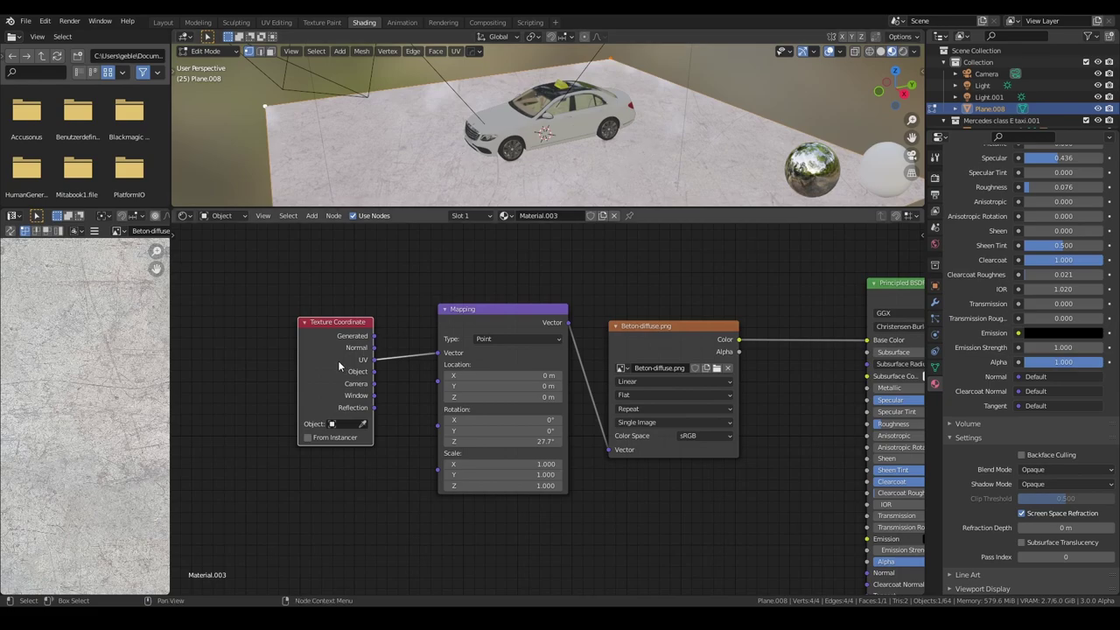
Reposition the Texture Coordinate node and switch the left panel to the UV Editor
{"action": "mouse_move", "coordinate": [320, 368]}
{"action": "left_mouse_down"}
{"action": "mouse_move", "coordinate": [289, 357]}
{"action": "mouse_move", "coordinate": [299, 348]}
{"action": "left_mouse_up"}
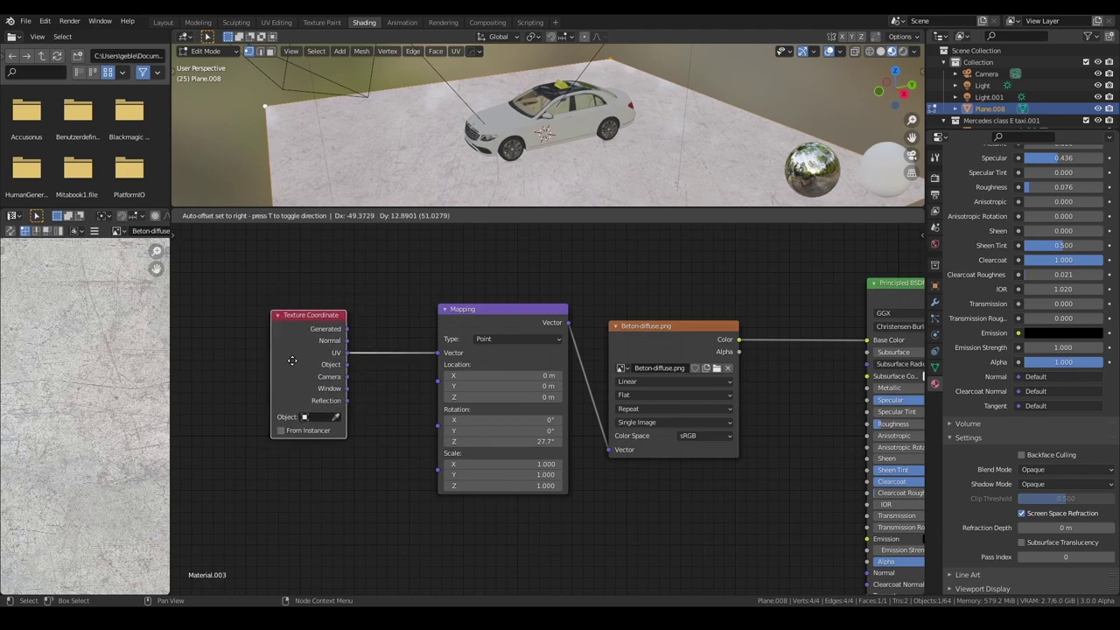
{"action": "left_click_drag", "start_coordinate": [299, 348], "coordinate": [288, 365]}
{"action": "scroll", "coordinate": [106, 403], "scroll_direction": "down", "scroll_amount": 2}
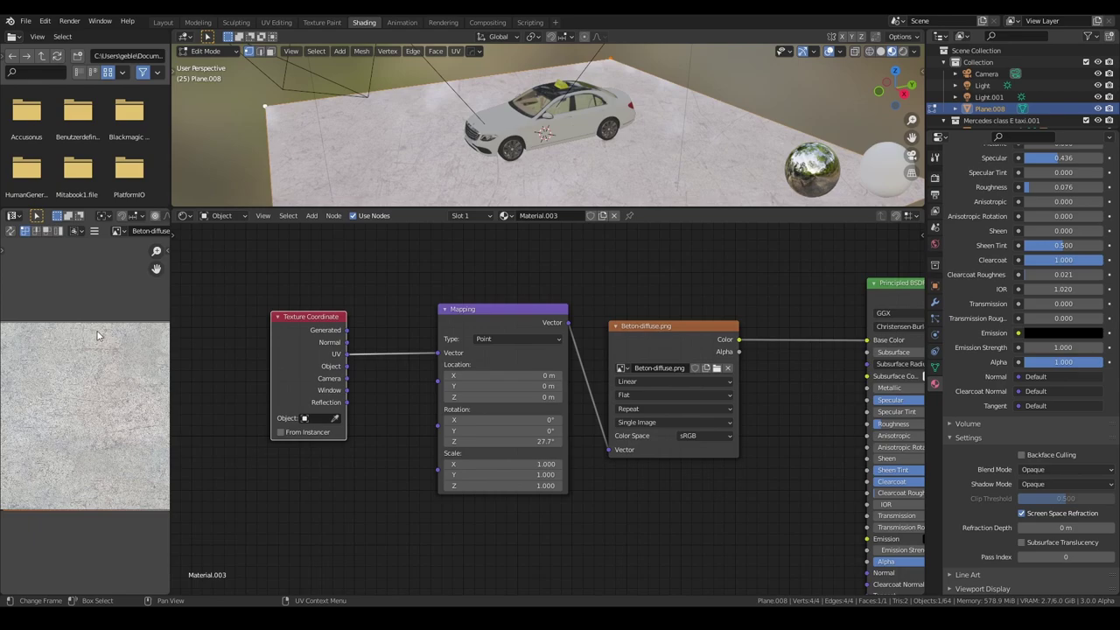
{"action": "left_click", "coordinate": [14, 215]}
{"action": "left_click", "coordinate": [30, 274]}
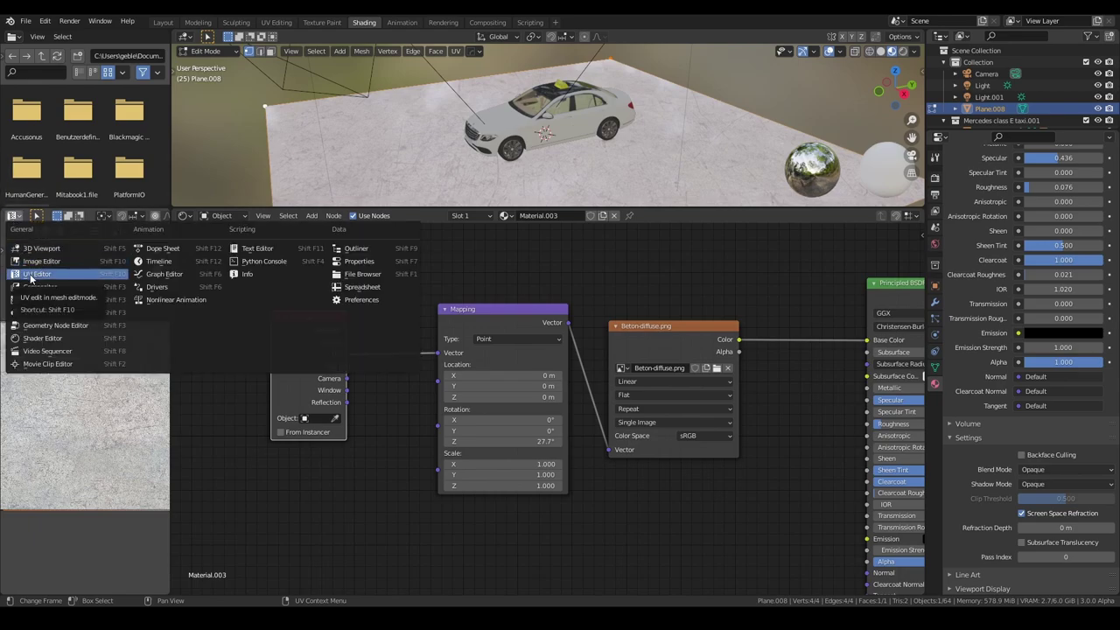
{"action": "scroll", "coordinate": [116, 382], "scroll_direction": "up", "scroll_amount": 2}
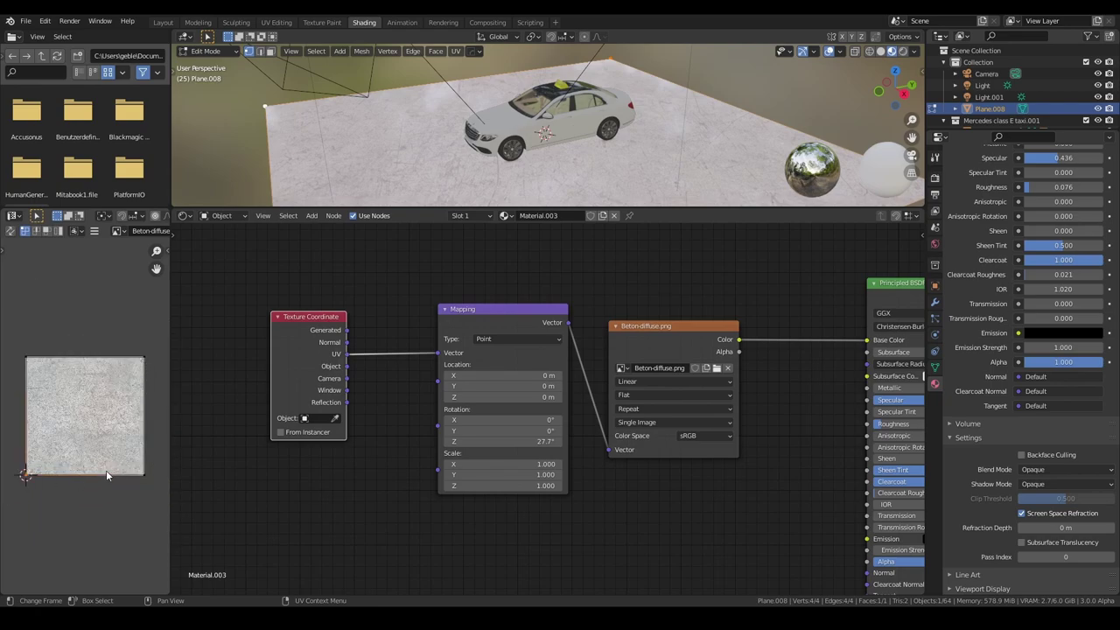
Lower the Mapping node's Z rotation from 27.7° to 18.2°
{"action": "left_click_drag", "start_coordinate": [295, 365], "coordinate": [309, 355]}
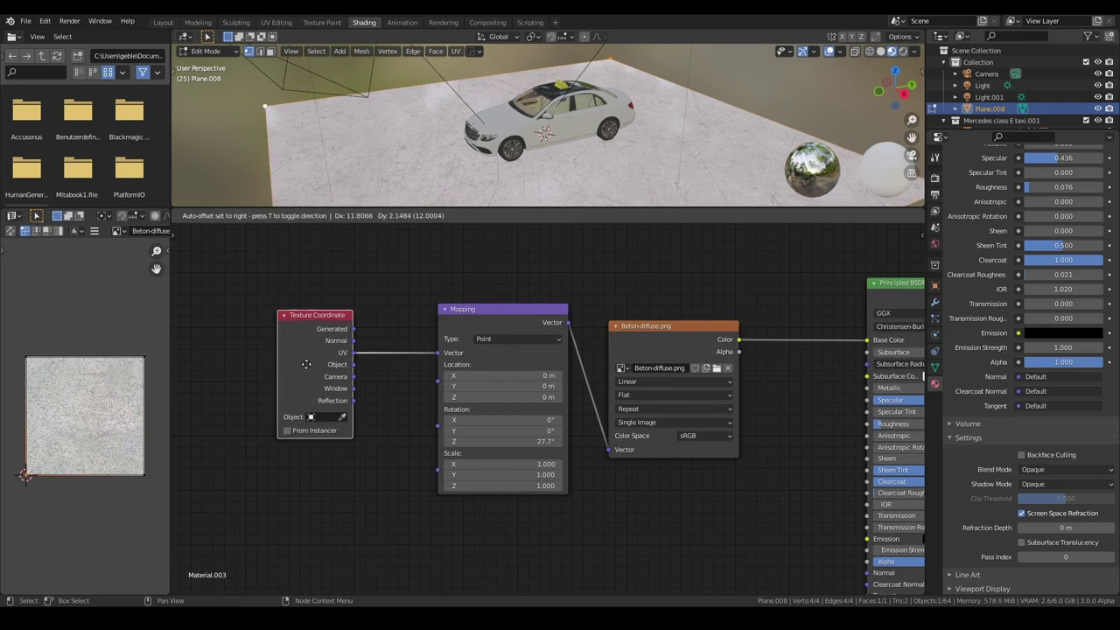
{"action": "key", "text": "Escape"}
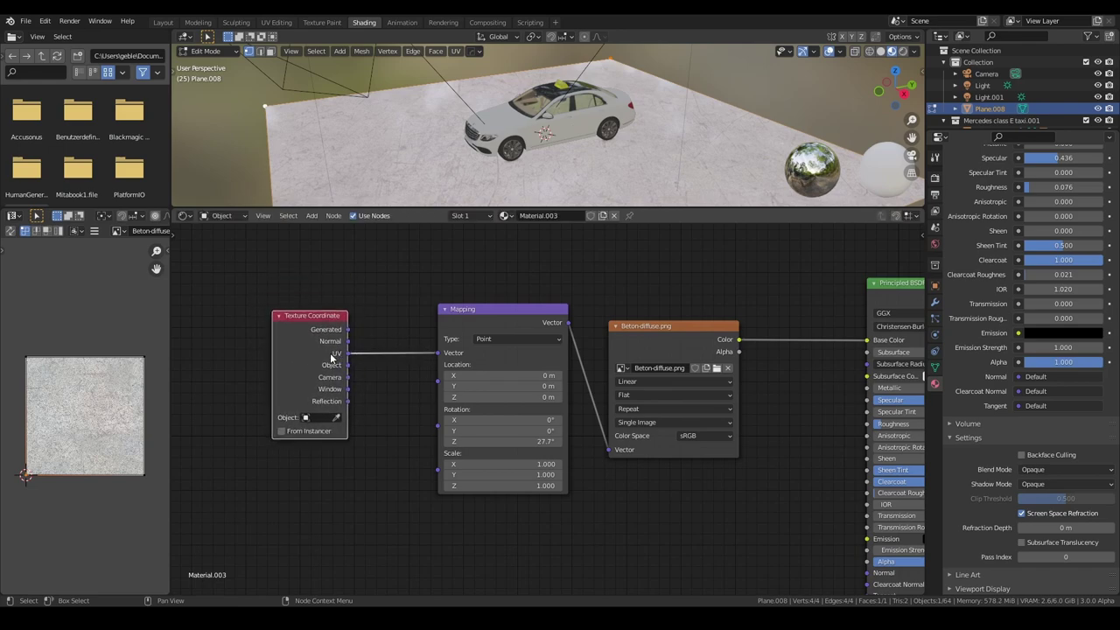
{"action": "mouse_move", "coordinate": [476, 320]}
{"action": "left_mouse_down"}
{"action": "mouse_move", "coordinate": [446, 338]}
{"action": "mouse_move", "coordinate": [448, 326]}
{"action": "left_mouse_up"}
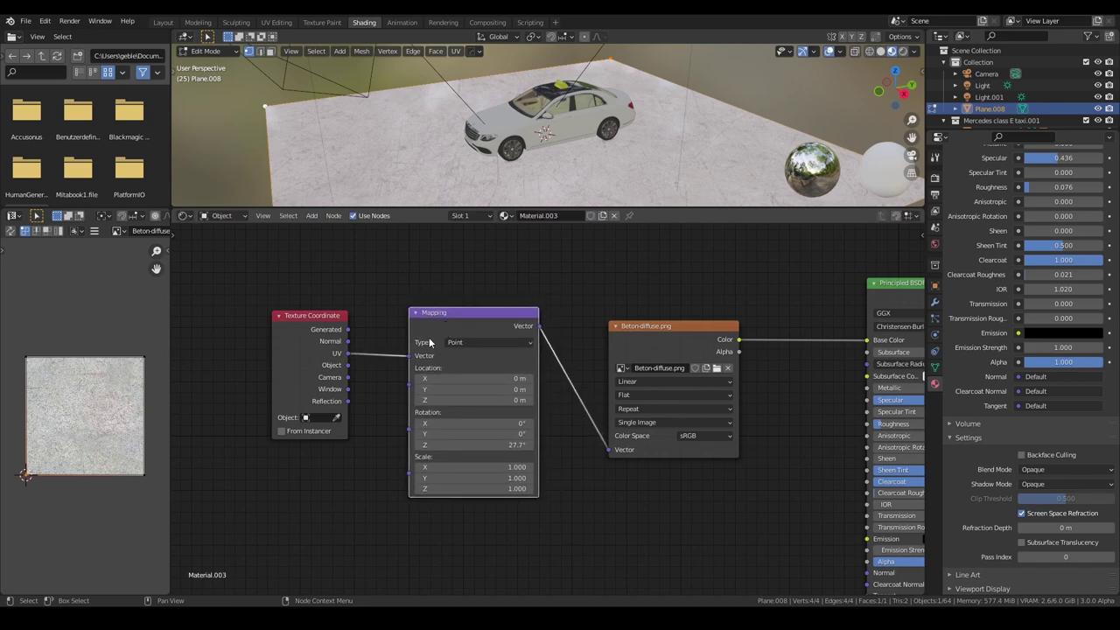
{"action": "left_click_drag", "start_coordinate": [489, 445], "coordinate": [461, 444]}
{"action": "left_click_drag", "start_coordinate": [461, 342], "coordinate": [452, 336]}
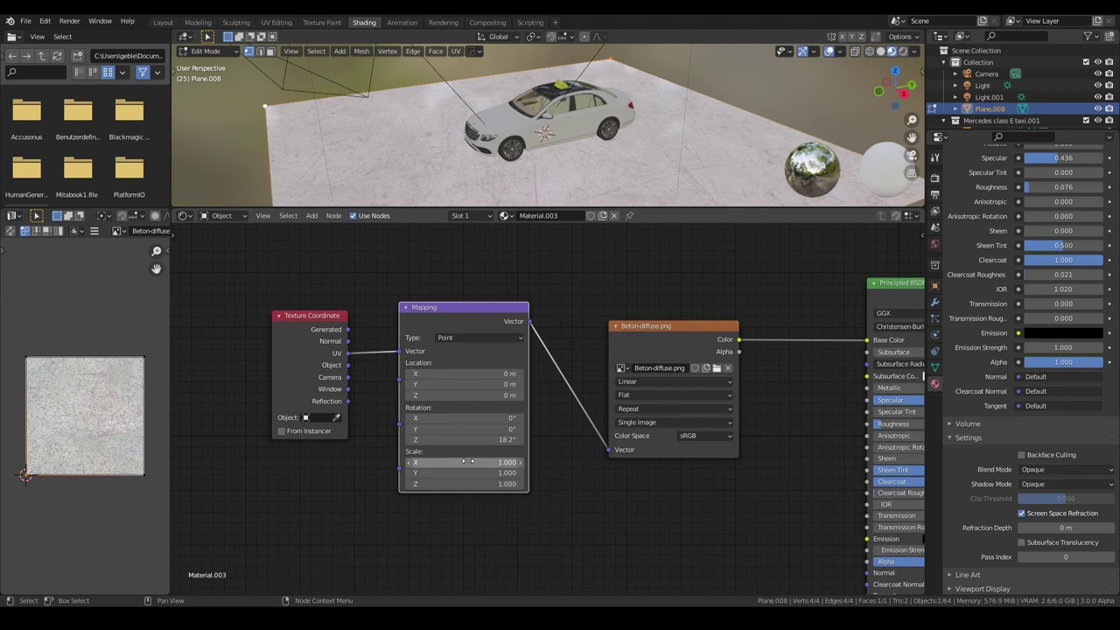
Set the Mapping node's X, Y and Z scale to 3 and return the plane to Object Mode
{"action": "left_click_drag", "start_coordinate": [468, 461], "coordinate": [468, 484]}
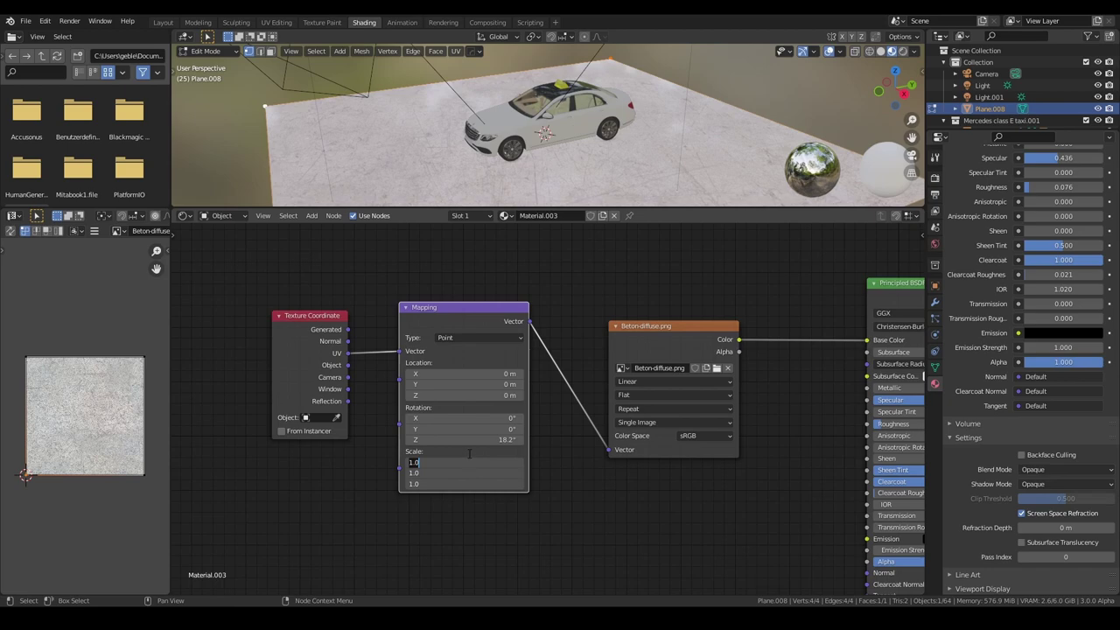
{"action": "type", "text": "3"}
{"action": "key", "text": "Return"}
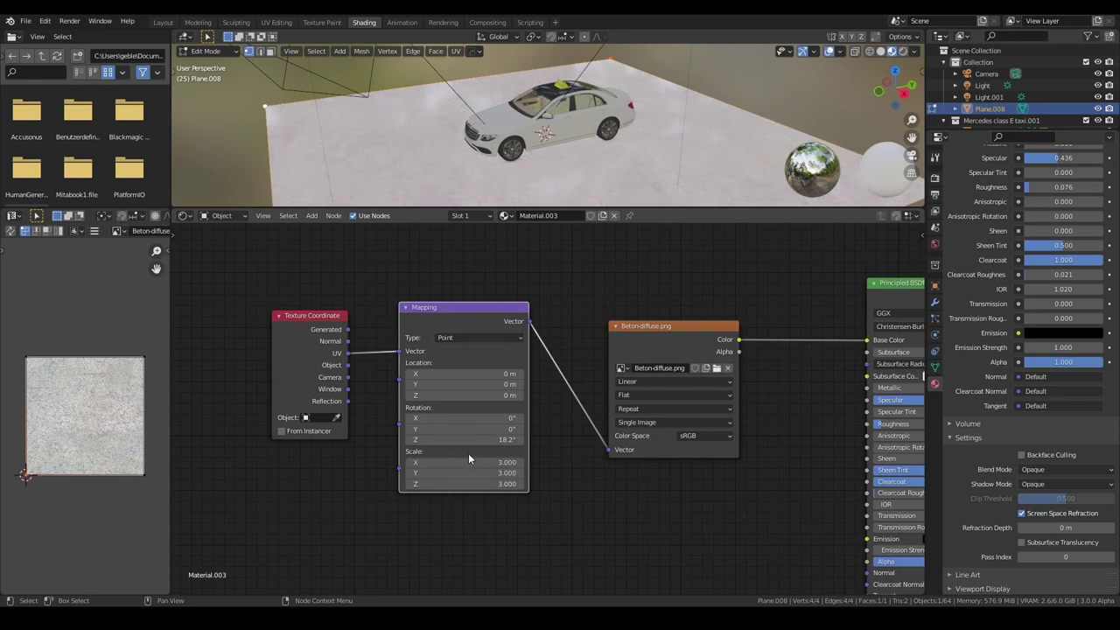
{"action": "mouse_move", "coordinate": [542, 131]}
{"action": "middle_mouse_down"}
{"action": "mouse_move", "coordinate": [524, 104]}
{"action": "mouse_move", "coordinate": [552, 152]}
{"action": "mouse_move", "coordinate": [574, 162]}
{"action": "mouse_move", "coordinate": [550, 131]}
{"action": "mouse_move", "coordinate": [568, 155]}
{"action": "middle_mouse_up"}
{"action": "key", "text": "Tab"}
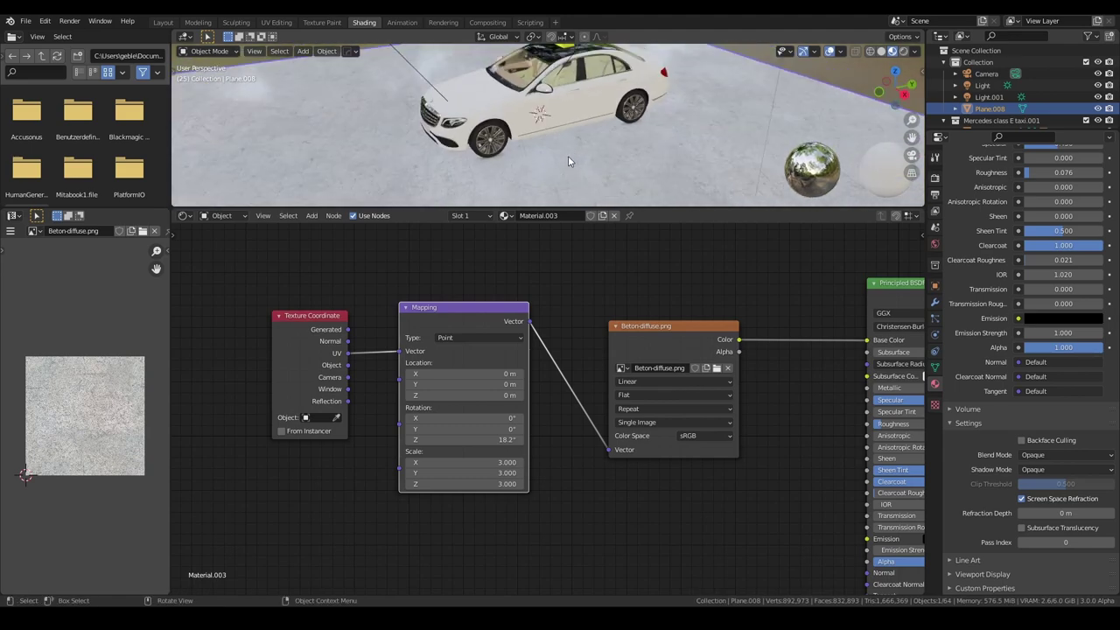
Move the Texture Coordinate, Mapping and image texture nodes left so they sit side by side
{"action": "scroll", "coordinate": [612, 469], "scroll_direction": "down", "scroll_amount": 2}
{"action": "middle_click_drag", "start_coordinate": [570, 485], "coordinate": [518, 481]}
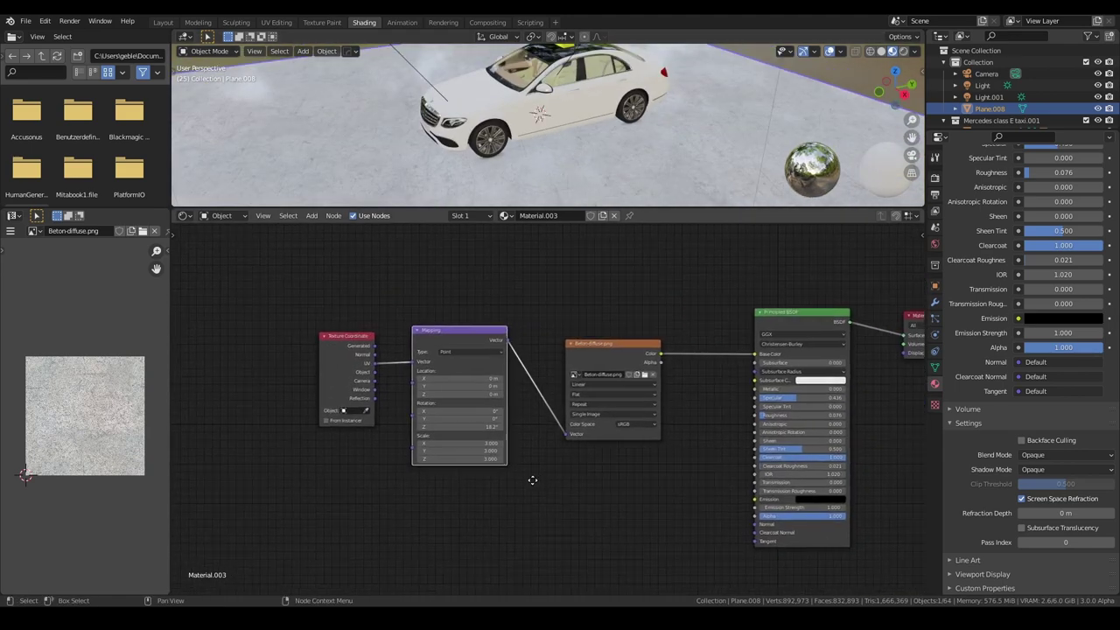
{"action": "left_click_drag", "start_coordinate": [300, 352], "coordinate": [237, 353]}
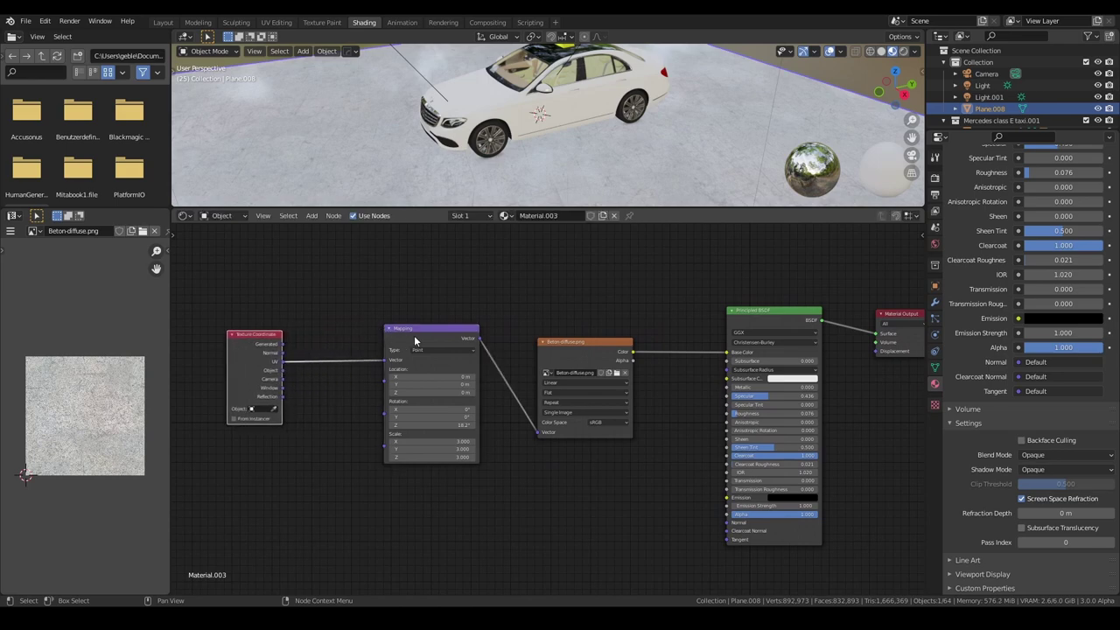
{"action": "left_click_drag", "start_coordinate": [413, 335], "coordinate": [332, 324]}
{"action": "left_click_drag", "start_coordinate": [566, 341], "coordinate": [449, 317]}
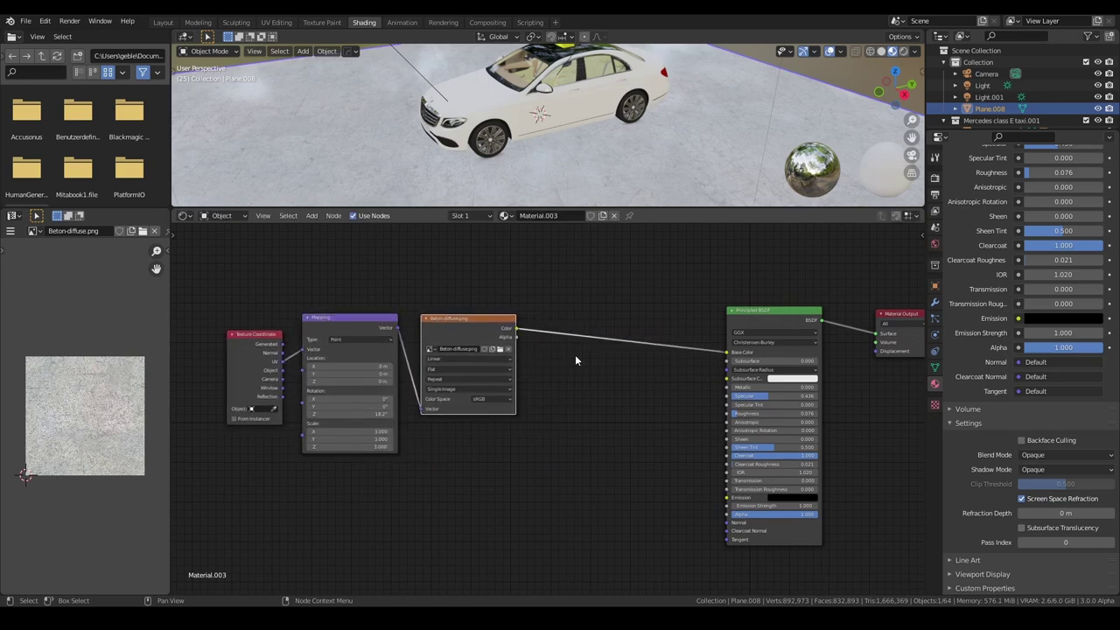
{"action": "middle_click_drag", "start_coordinate": [520, 337], "coordinate": [442, 328]}
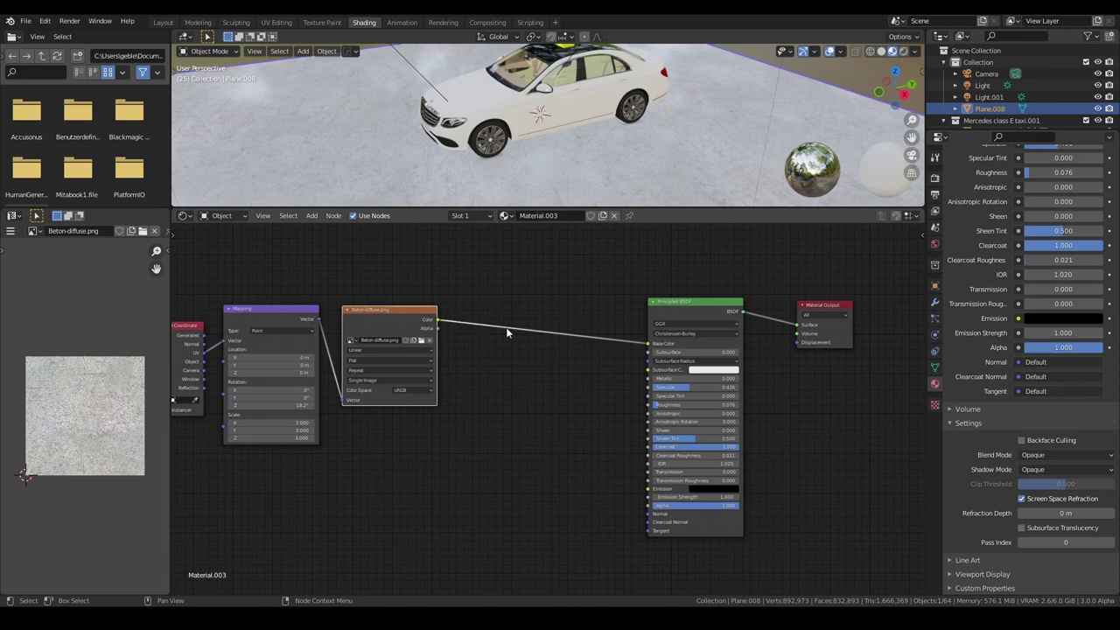
{"action": "scroll", "coordinate": [390, 409], "scroll_direction": "up", "scroll_amount": 3}
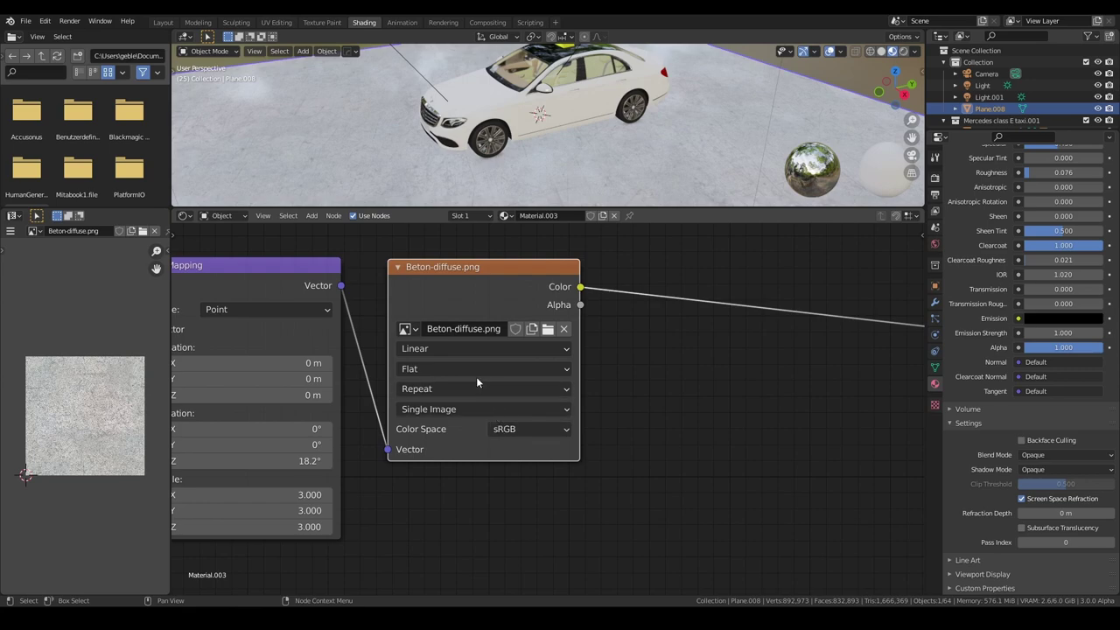
{"action": "scroll", "coordinate": [493, 403], "scroll_direction": "down", "scroll_amount": 1}
{"action": "scroll", "coordinate": [496, 400], "scroll_direction": "up", "scroll_amount": 2}
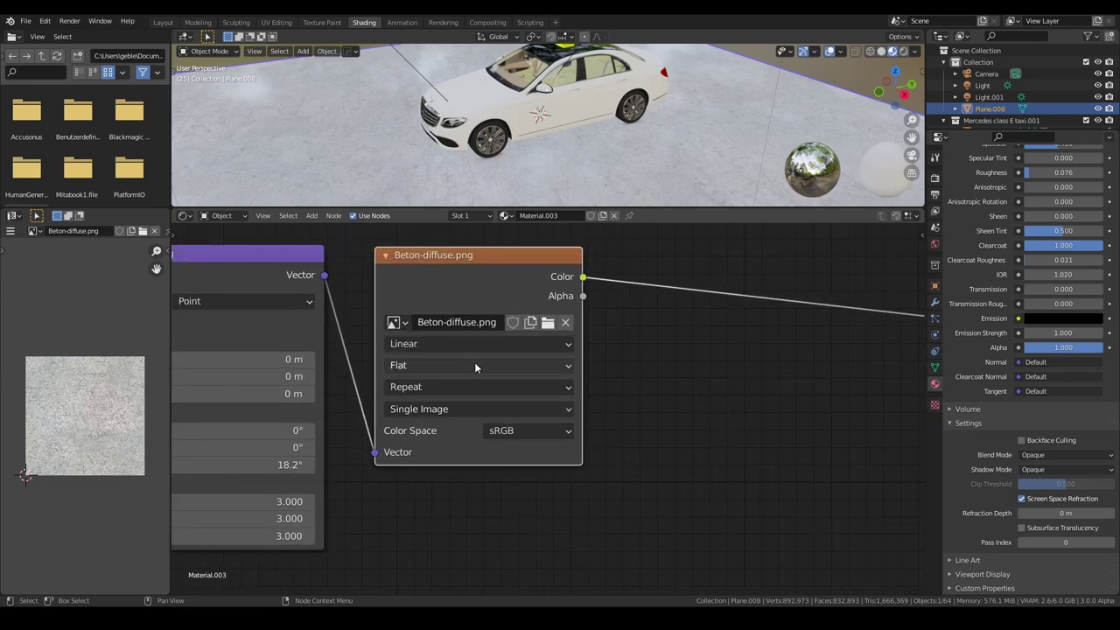
Keep the texture extension on Repeat and frame the whole ground plane in the viewport
{"action": "left_click", "coordinate": [561, 391]}
{"action": "left_click", "coordinate": [559, 392]}
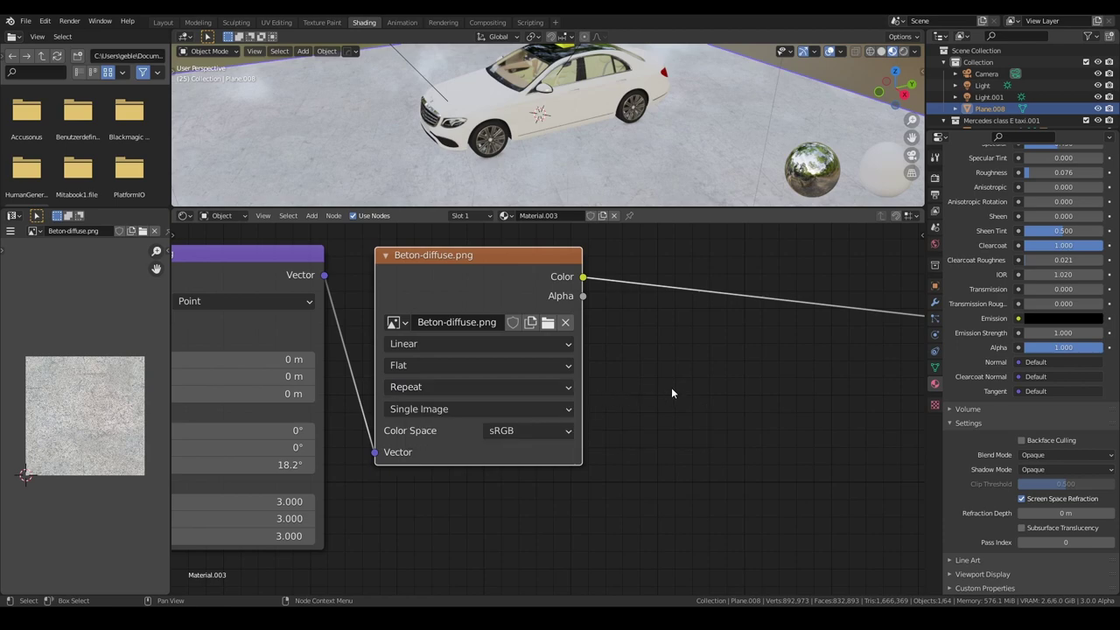
{"action": "scroll", "coordinate": [671, 386], "scroll_direction": "down", "scroll_amount": 2}
{"action": "middle_click_drag", "start_coordinate": [629, 391], "coordinate": [687, 364]}
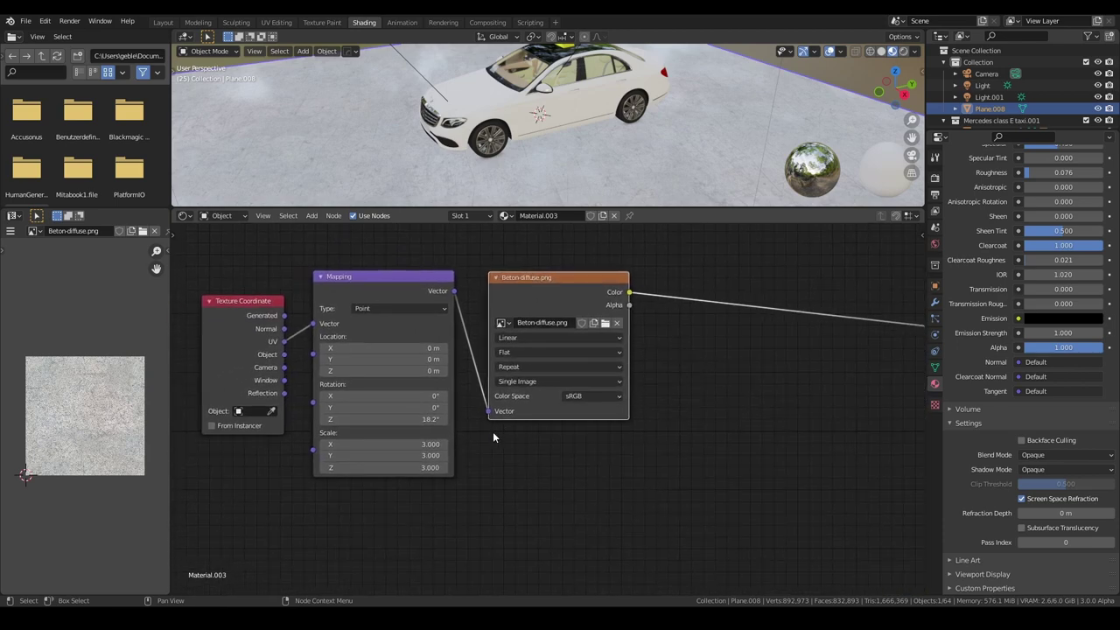
{"action": "key", "text": "KP_Decimal"}
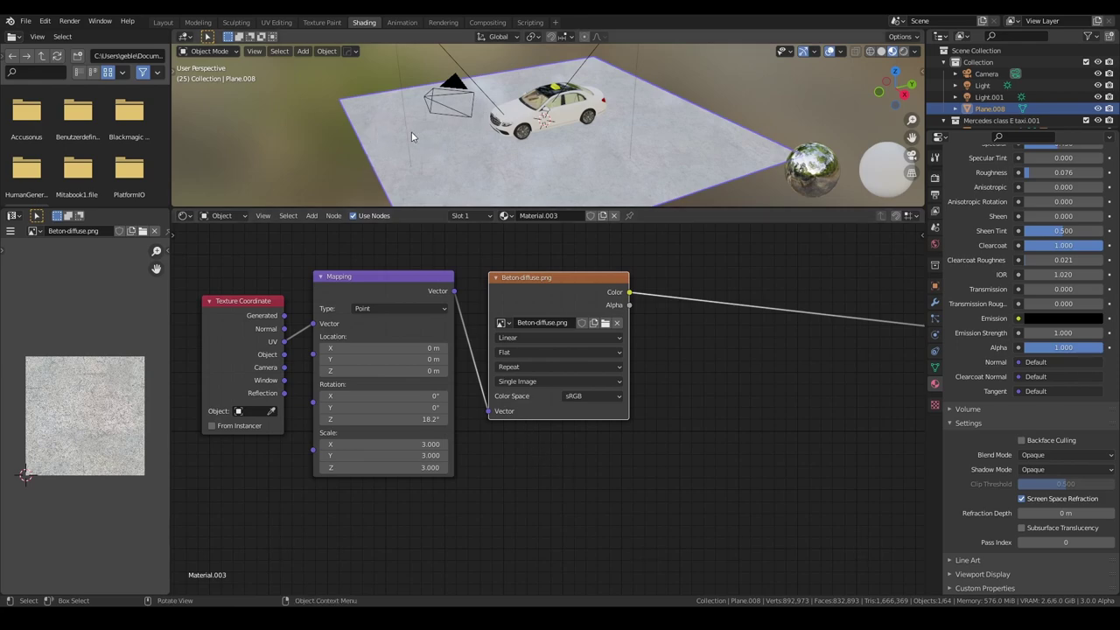
Switch the Beton-diffuse extension between Clip and Repeat, finally leaving it on Repeat
{"action": "left_click", "coordinate": [538, 365]}
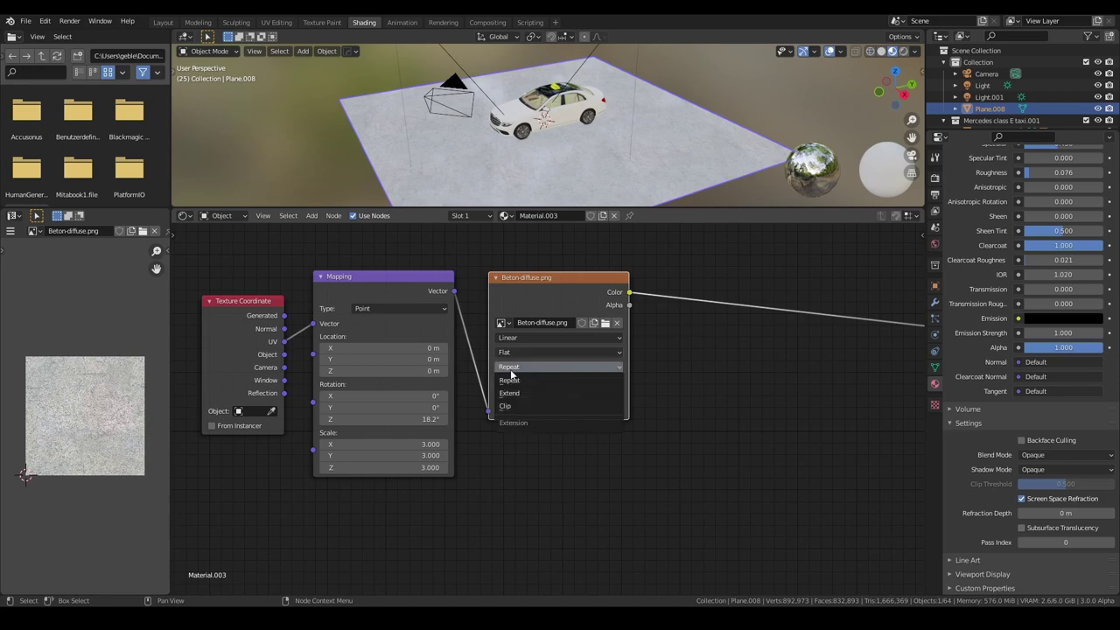
{"action": "left_click", "coordinate": [537, 408]}
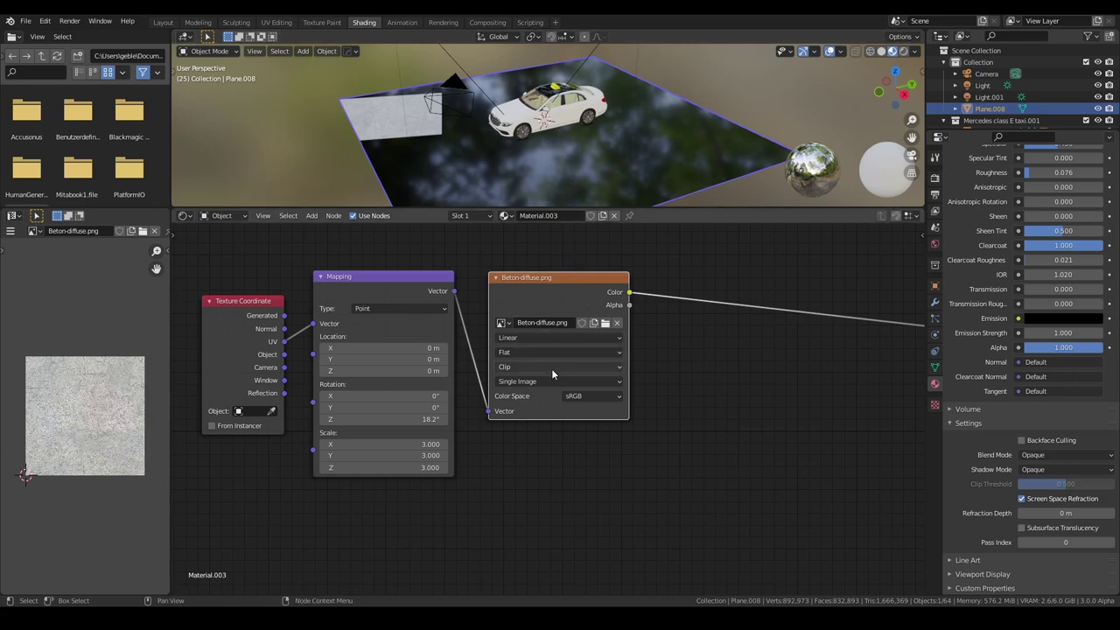
{"action": "scroll", "coordinate": [541, 367], "scroll_direction": "up", "scroll_amount": 2}
{"action": "scroll", "coordinate": [539, 263], "scroll_direction": "up", "scroll_amount": 1}
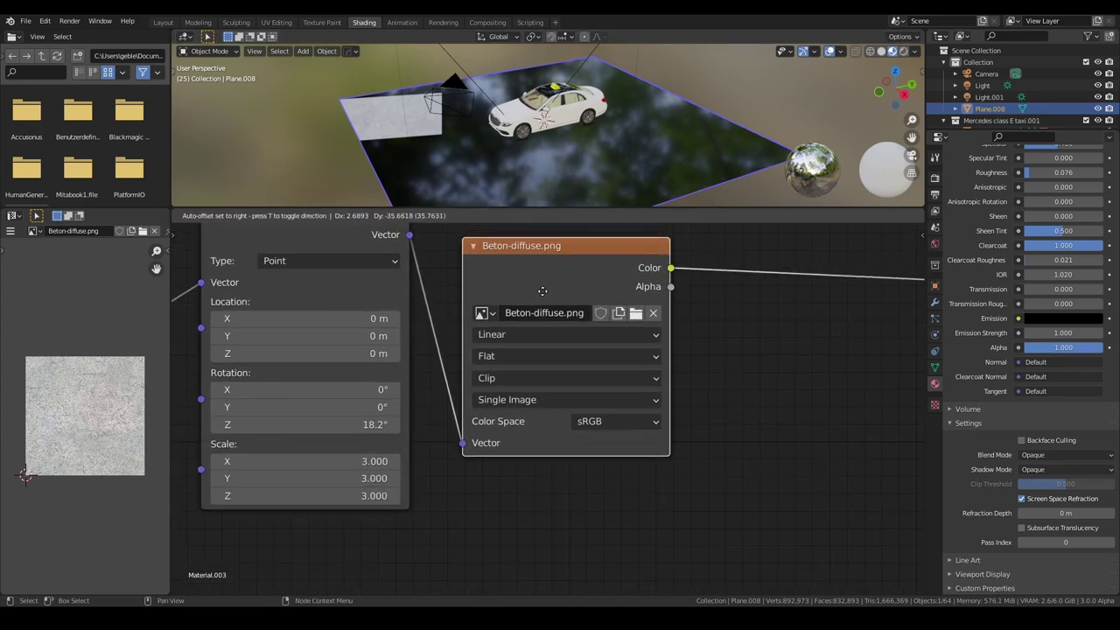
{"action": "left_click", "coordinate": [538, 368]}
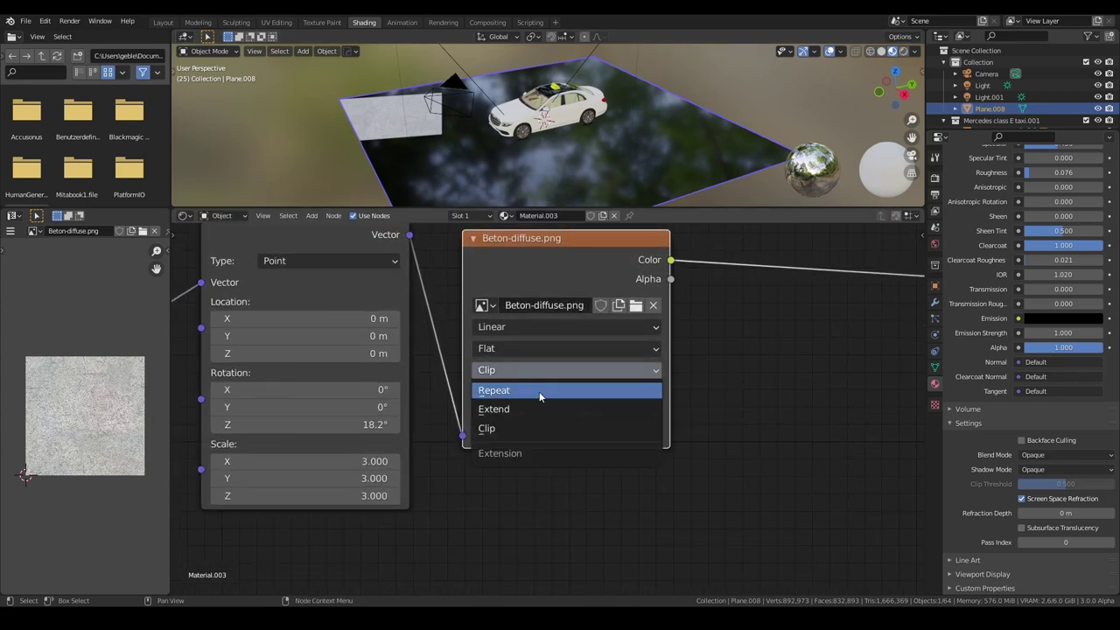
{"action": "left_click", "coordinate": [539, 391]}
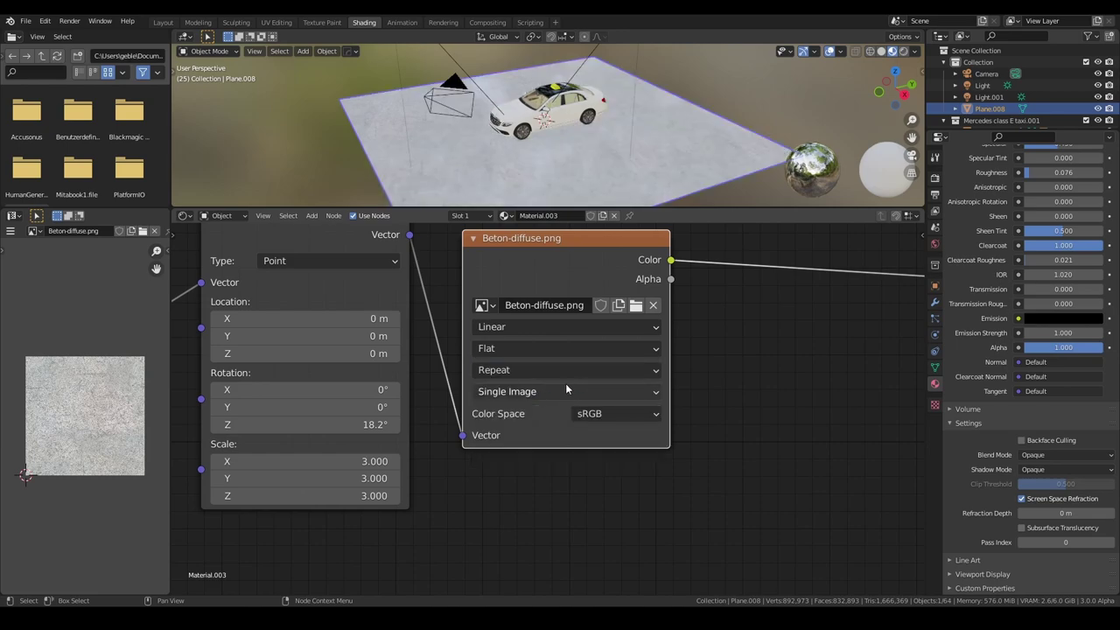
{"action": "left_click", "coordinate": [591, 370]}
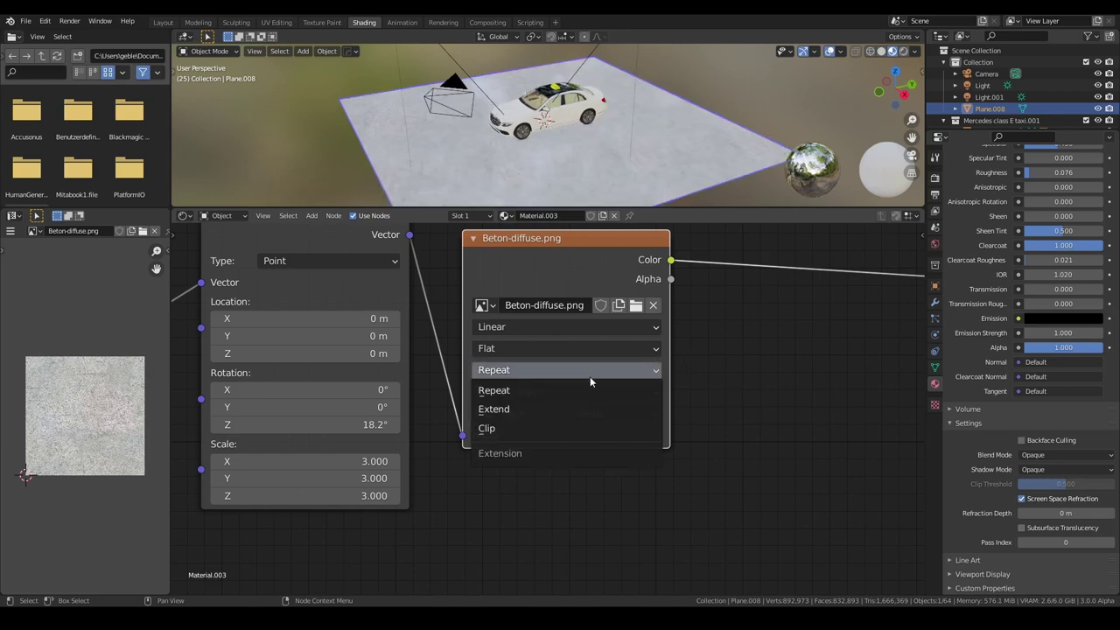
{"action": "left_click", "coordinate": [569, 427]}
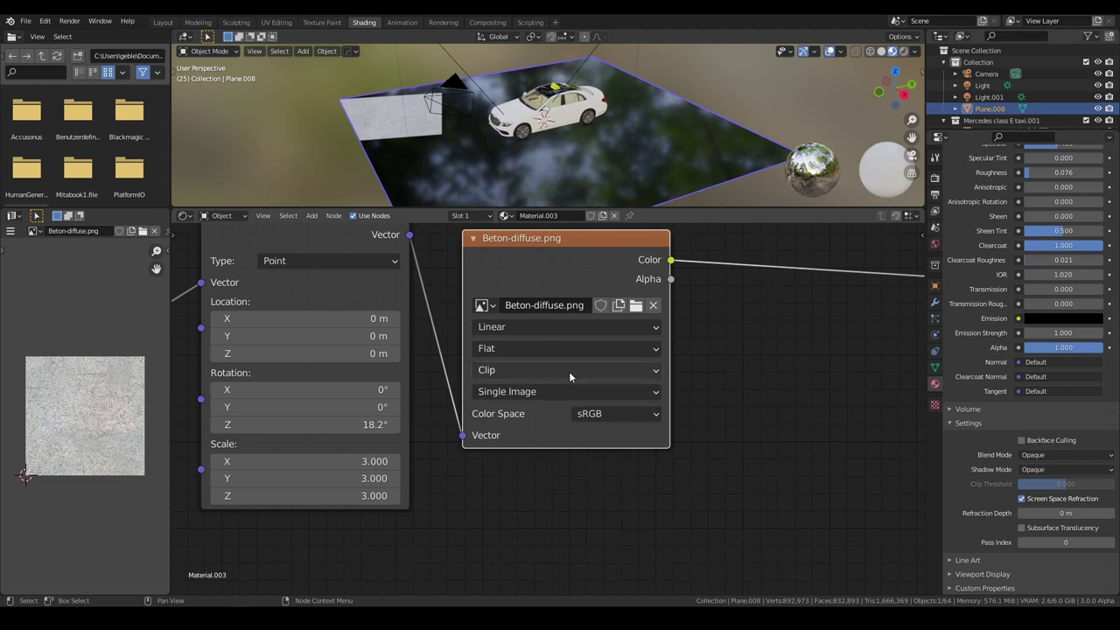
{"action": "left_click", "coordinate": [570, 370]}
{"action": "left_click", "coordinate": [577, 391]}
Connect the Beton-diffuse Color output to the Principled BSDF Base Color
{"action": "scroll", "coordinate": [577, 390], "scroll_direction": "down", "scroll_amount": 1}
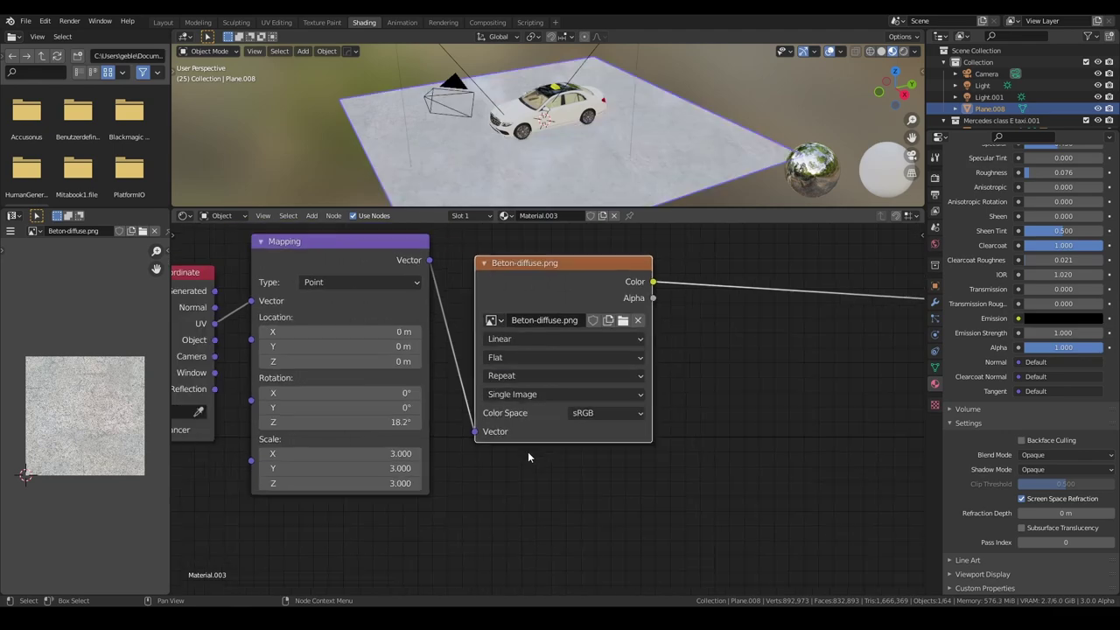
{"action": "scroll", "coordinate": [527, 451], "scroll_direction": "down", "scroll_amount": 3}
{"action": "scroll", "coordinate": [572, 425], "scroll_direction": "down", "scroll_amount": 2, "text": "ctrl"}
{"action": "scroll", "coordinate": [560, 358], "scroll_direction": "up", "scroll_amount": 2}
{"action": "middle_click_drag", "start_coordinate": [558, 366], "coordinate": [489, 360]}
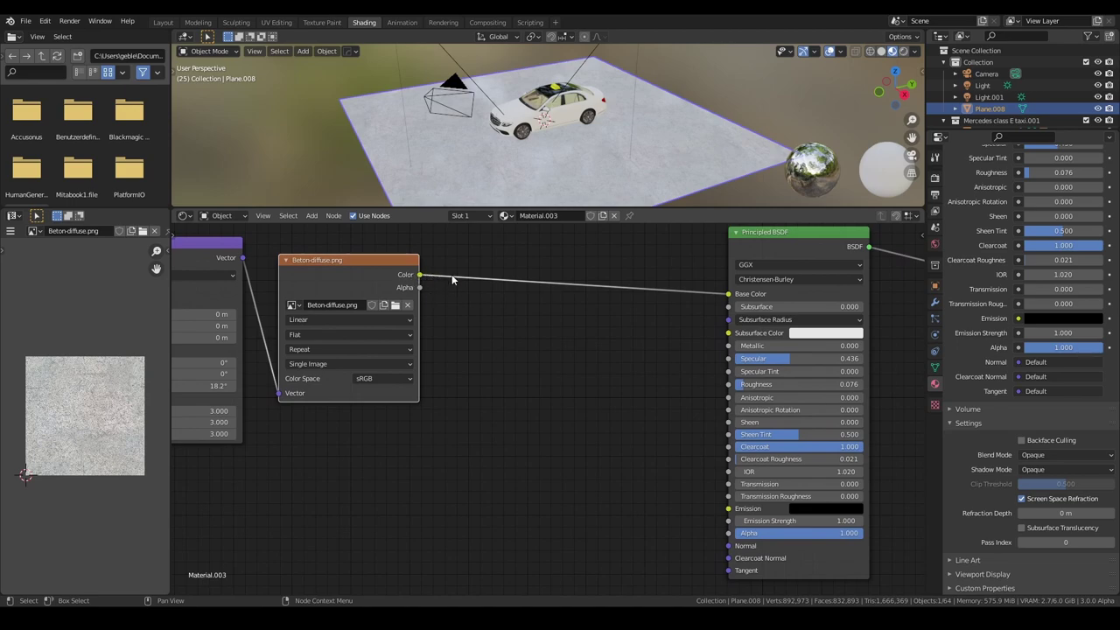
{"action": "left_click_drag", "start_coordinate": [418, 276], "coordinate": [727, 295]}
{"action": "middle_click_drag", "start_coordinate": [695, 348], "coordinate": [586, 335]}
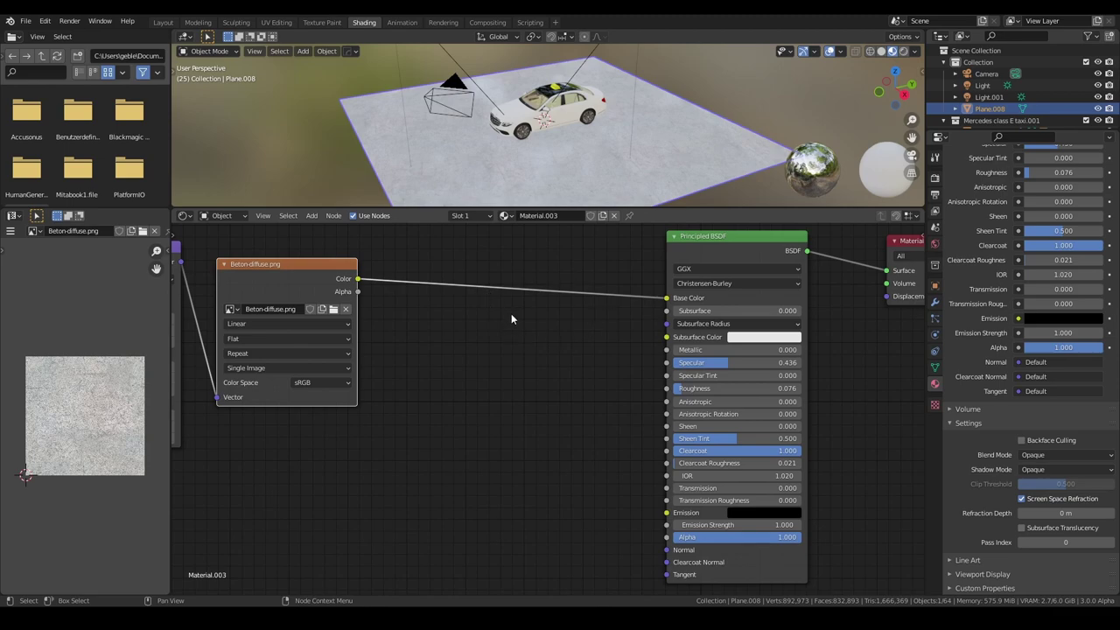
{"action": "middle_click_drag", "start_coordinate": [511, 319], "coordinate": [555, 311]}
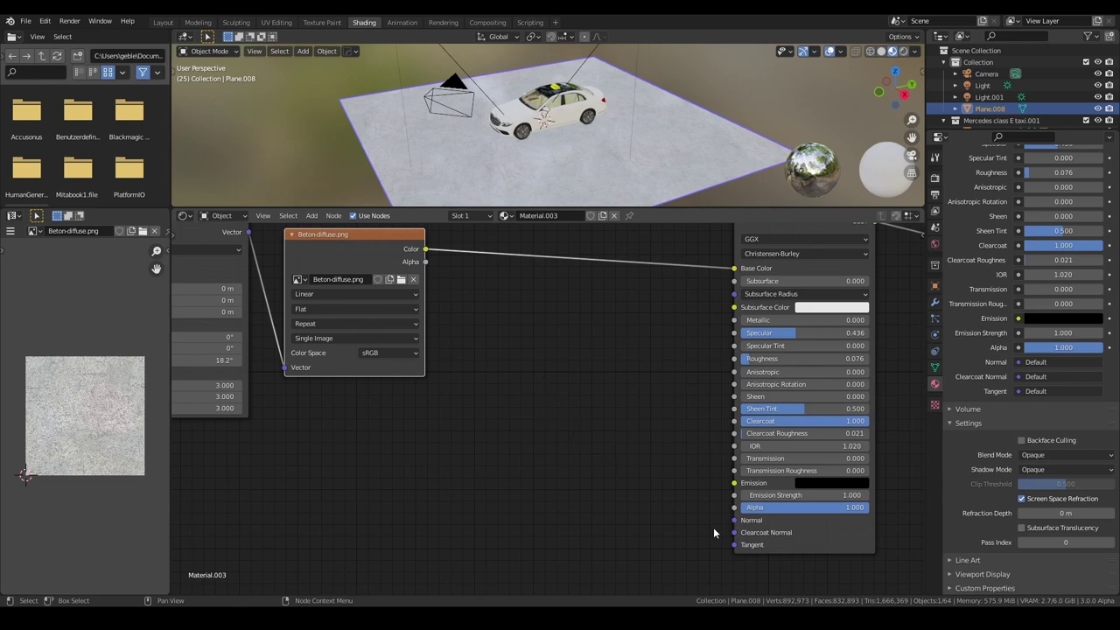
{"action": "left_click", "coordinate": [395, 353]}
{"action": "middle_click_drag", "start_coordinate": [487, 308], "coordinate": [540, 323]}
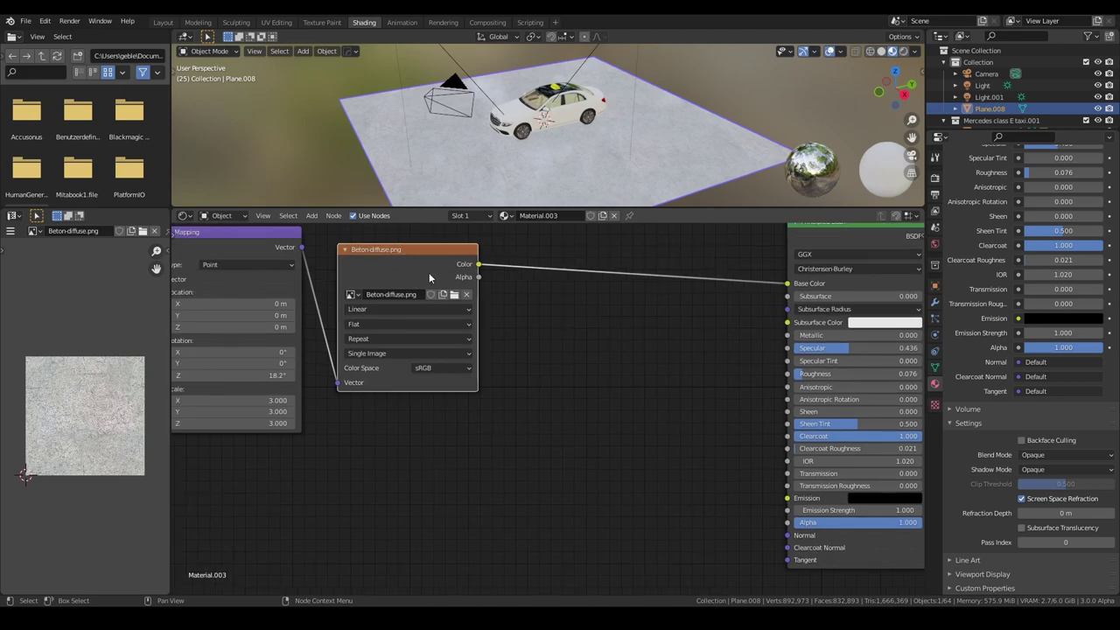
{"action": "left_click_drag", "start_coordinate": [429, 272], "coordinate": [465, 281]}
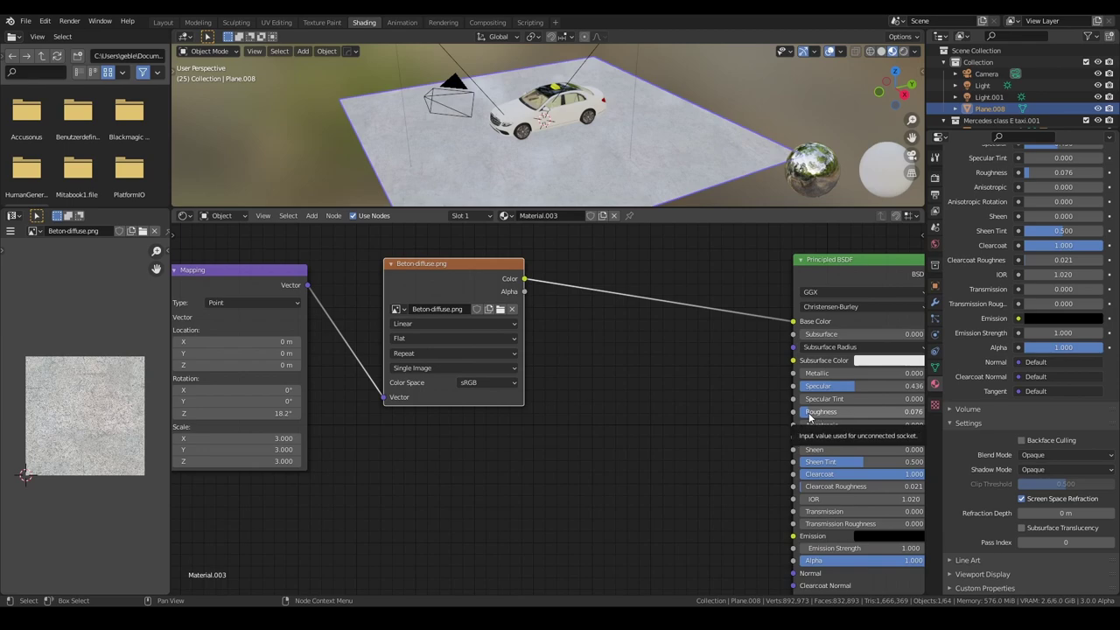
{"action": "scroll", "coordinate": [120, 441], "scroll_direction": "up", "scroll_amount": 5}
{"action": "mouse_move", "coordinate": [119, 441]}
{"action": "middle_mouse_down"}
{"action": "mouse_move", "coordinate": [52, 400]}
{"action": "mouse_move", "coordinate": [101, 405]}
{"action": "mouse_move", "coordinate": [102, 386]}
{"action": "mouse_move", "coordinate": [98, 425]}
{"action": "middle_mouse_up"}
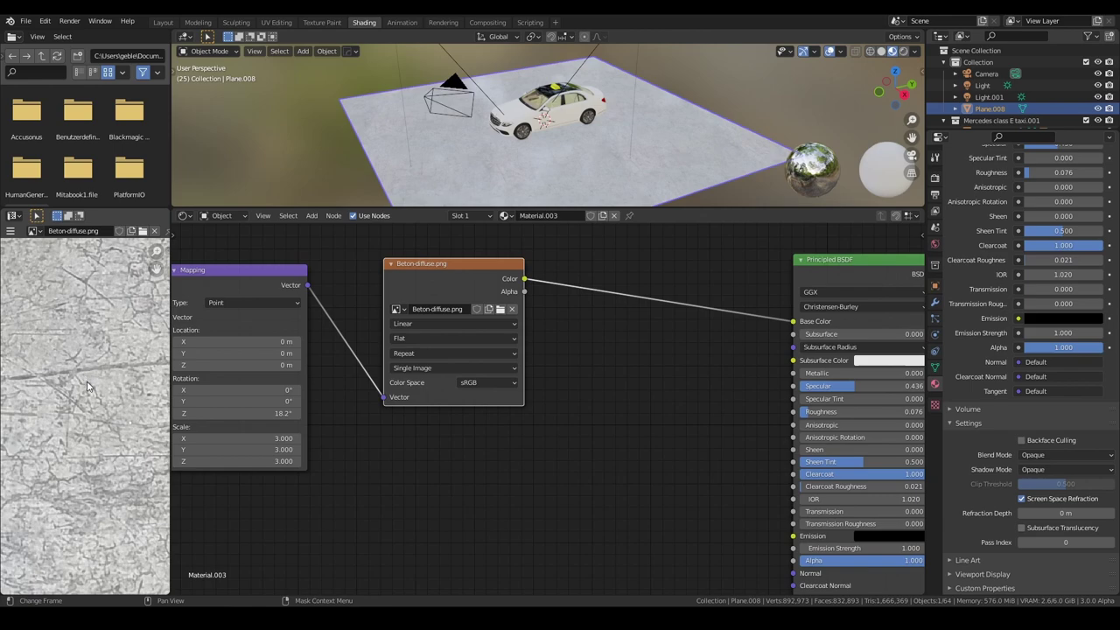
{"action": "scroll", "coordinate": [546, 429], "scroll_direction": "down", "scroll_amount": 2}
{"action": "middle_click_drag", "start_coordinate": [600, 429], "coordinate": [581, 382]}
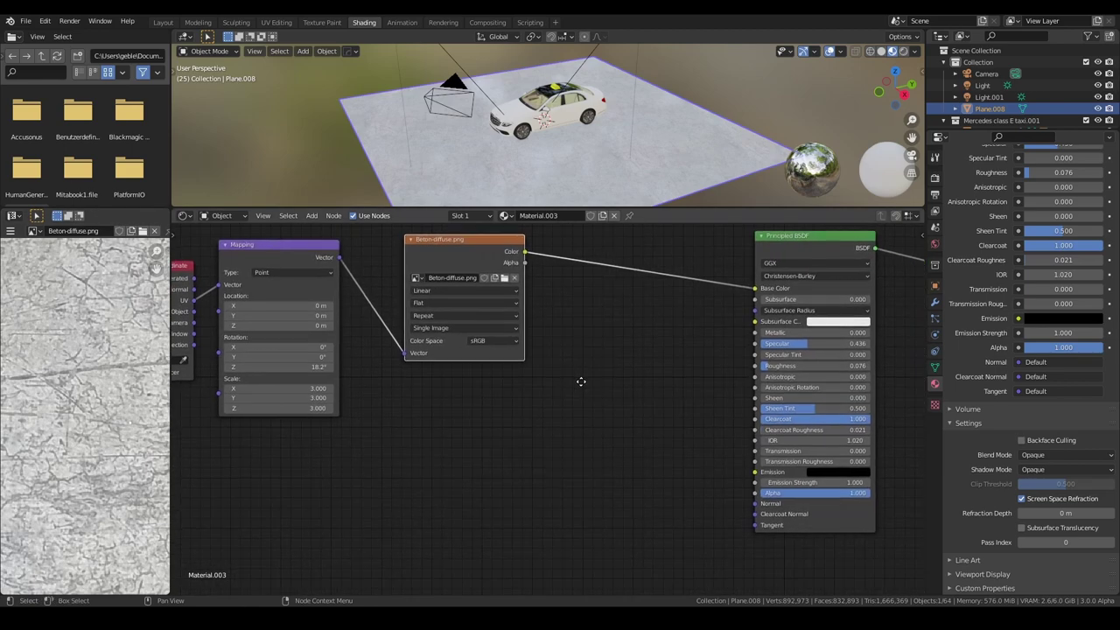
{"action": "left_click_drag", "start_coordinate": [486, 255], "coordinate": [468, 258]}
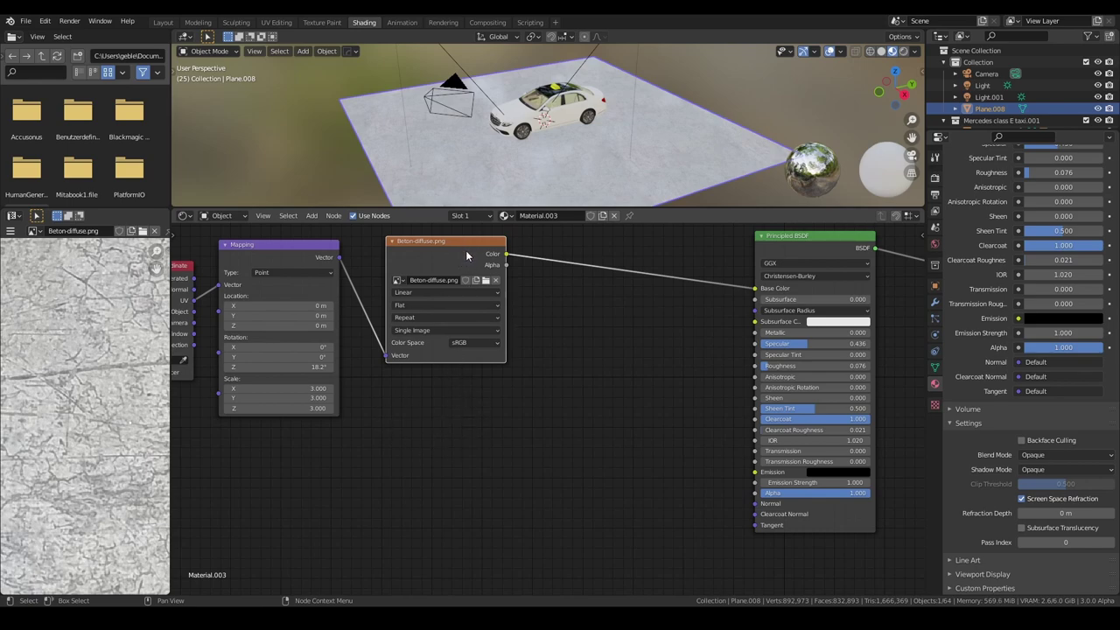
Duplicate the Beton-diffuse node, clear its image, then delete the empty copy
{"action": "key", "text": "shift+d"}
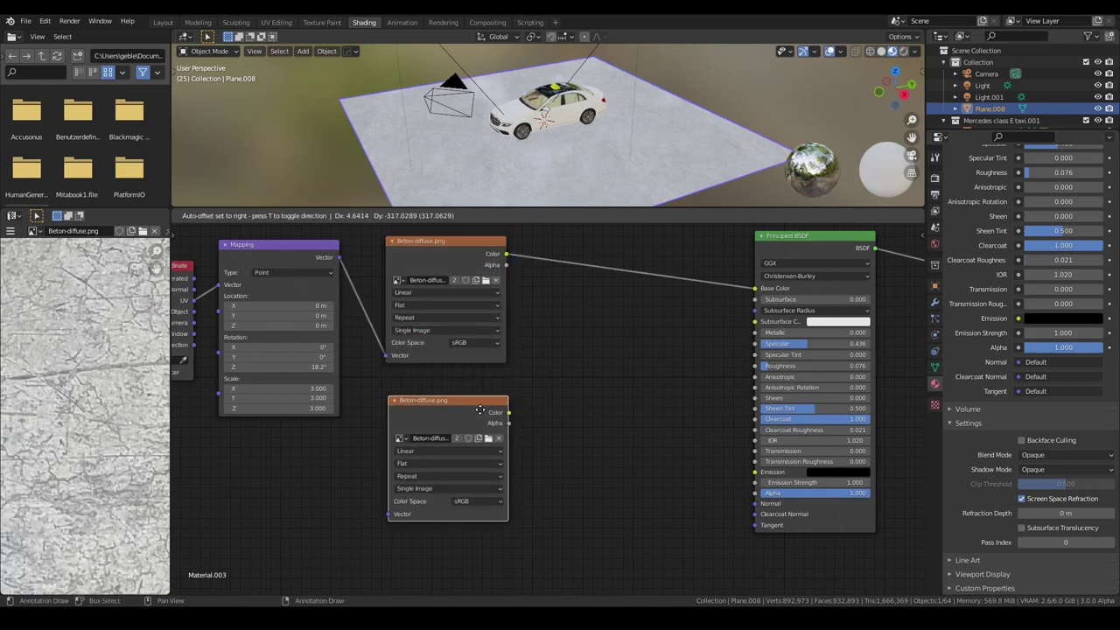
{"action": "left_click", "coordinate": [480, 388]}
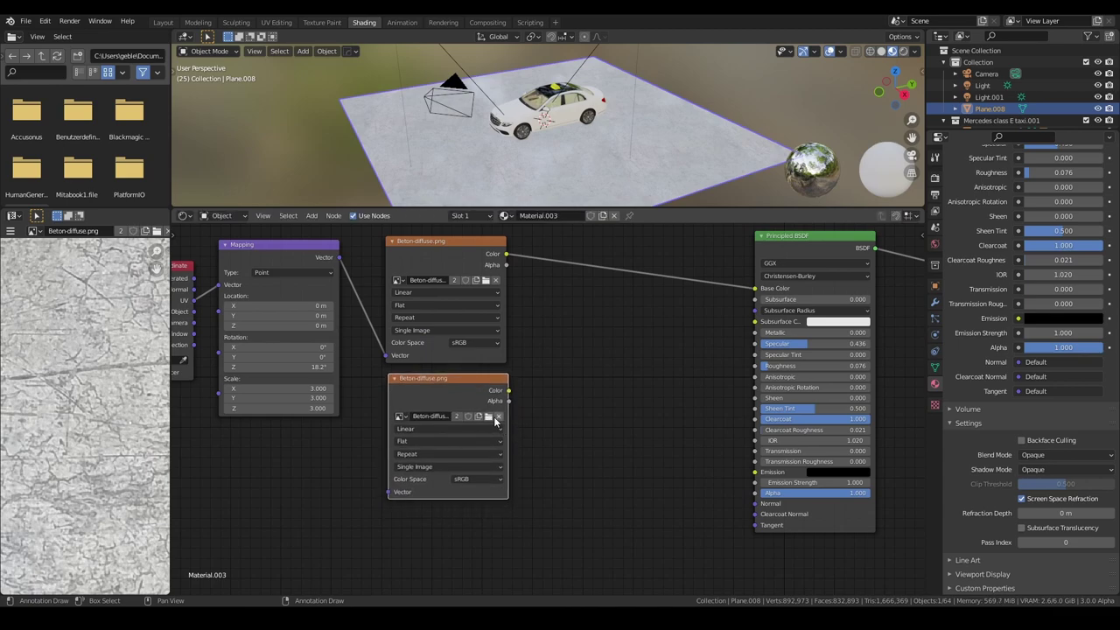
{"action": "left_click", "coordinate": [496, 417]}
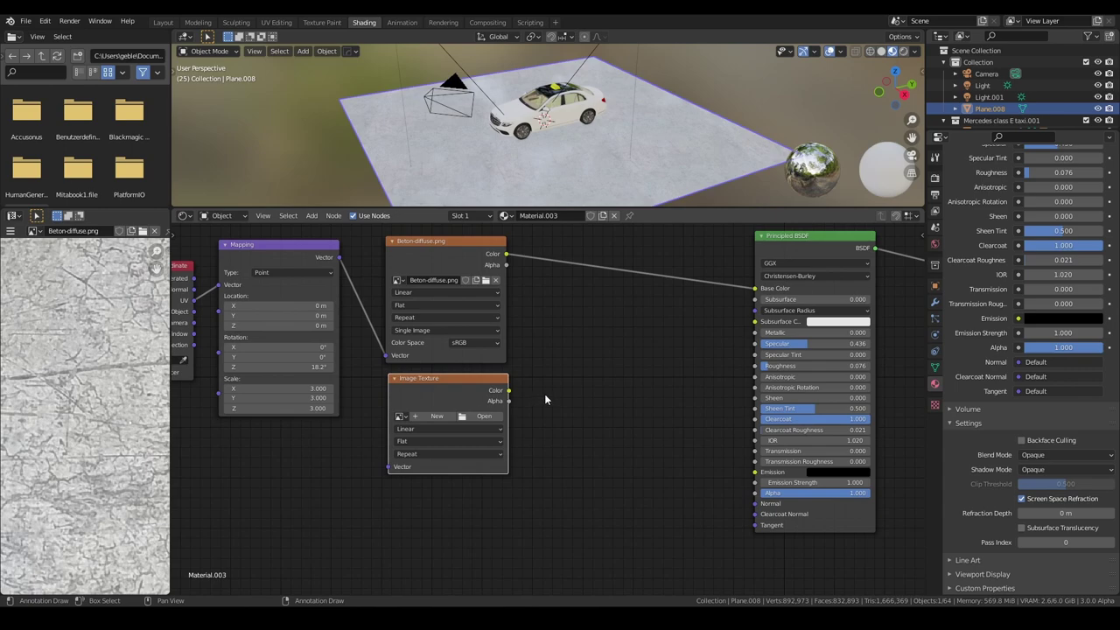
{"action": "key", "text": "x"}
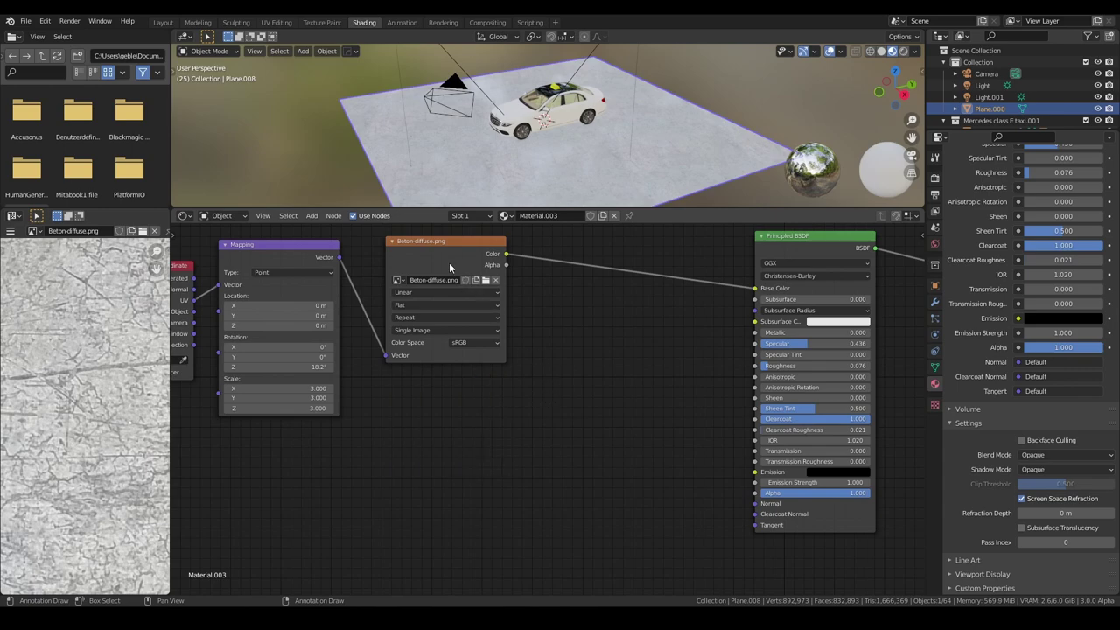
Duplicate Beton-diffuse again, place the copy below the original and unlink its image
{"action": "left_click", "coordinate": [449, 262]}
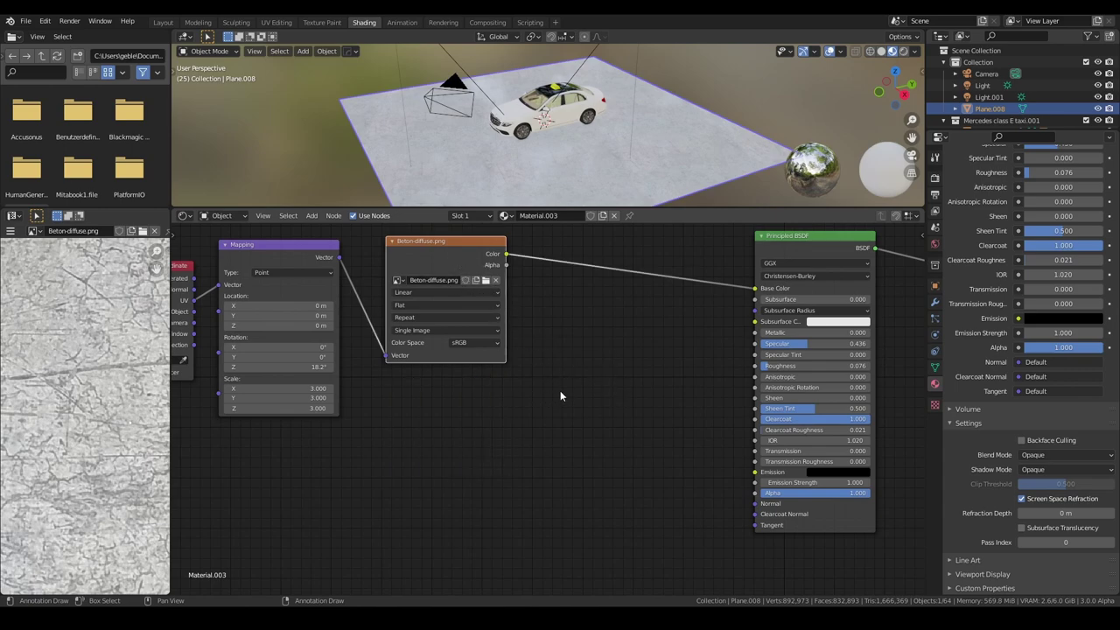
{"action": "key", "text": "shift+d"}
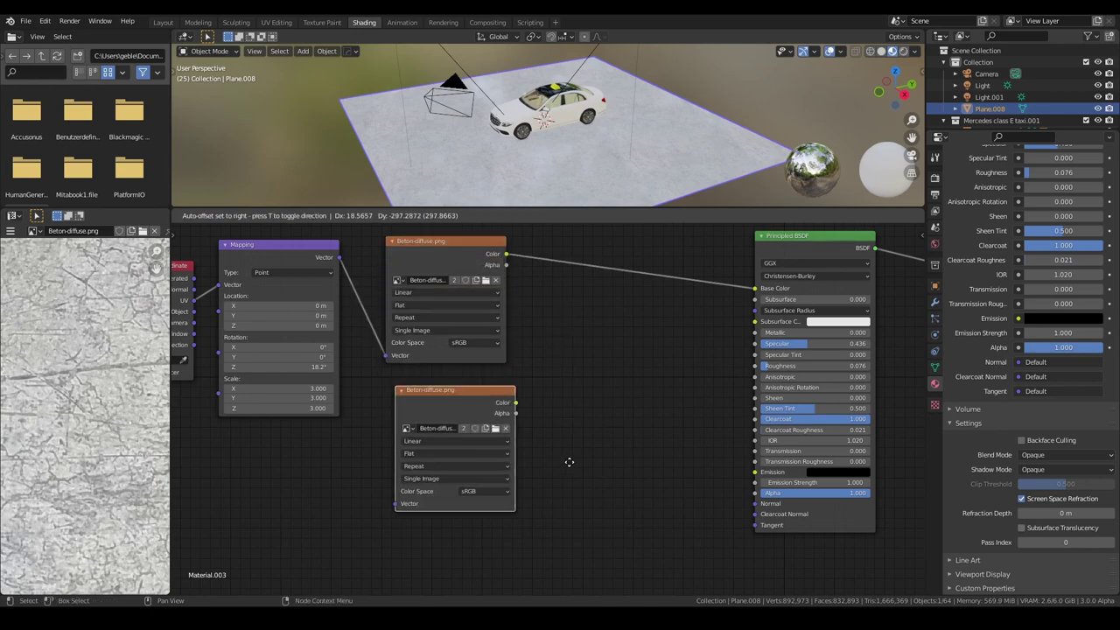
{"action": "left_click", "coordinate": [567, 455]}
{"action": "key", "text": "ctrl+z"}
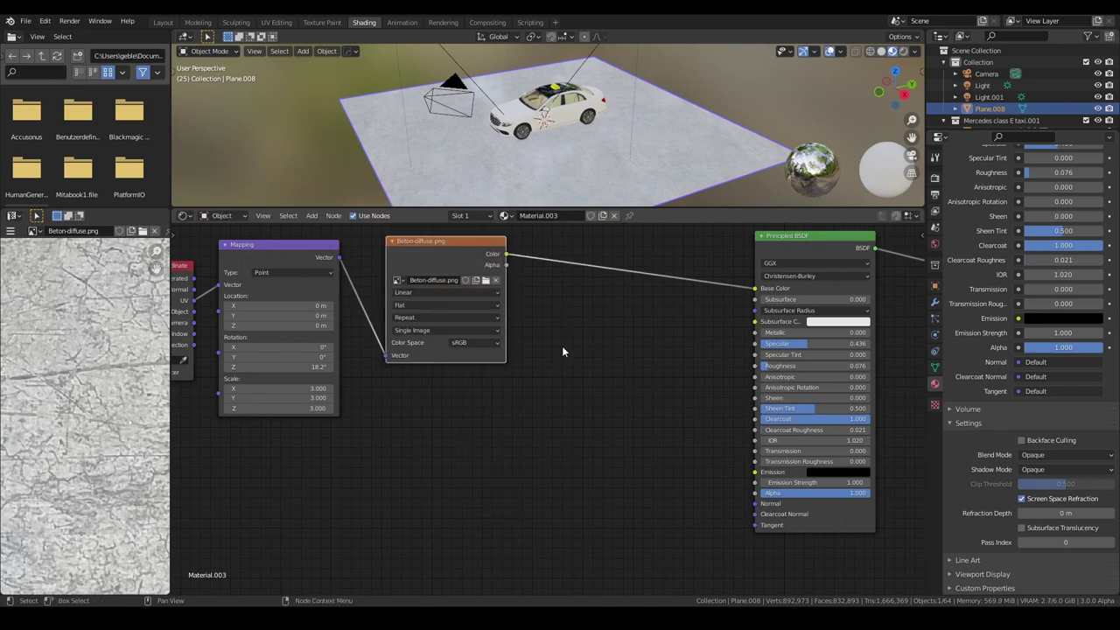
{"action": "key", "text": "shift+d"}
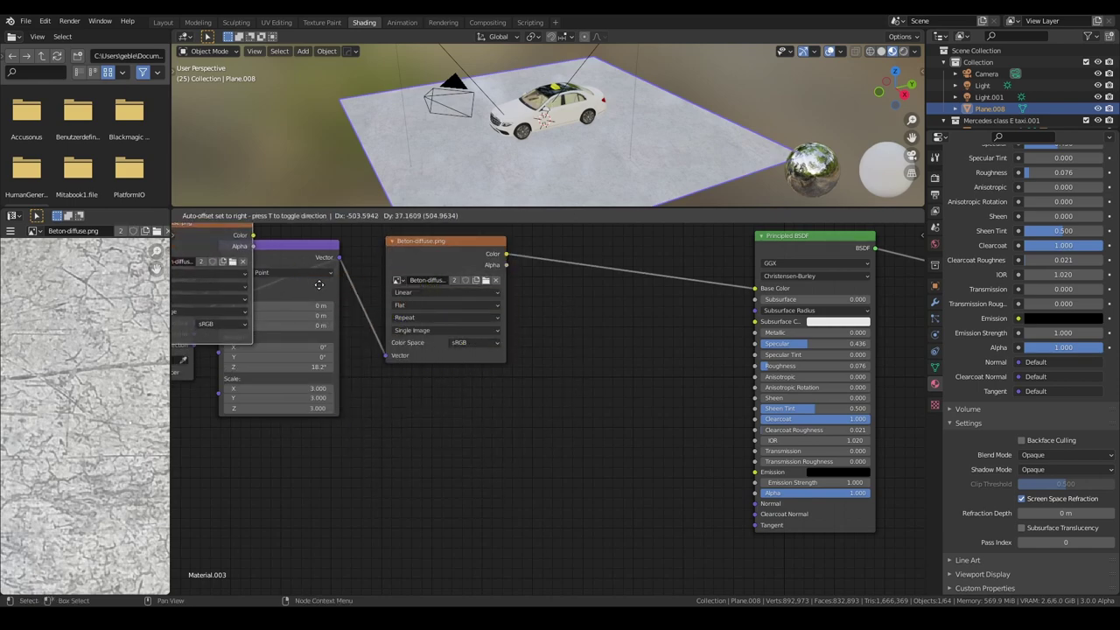
{"action": "left_click", "coordinate": [566, 434]}
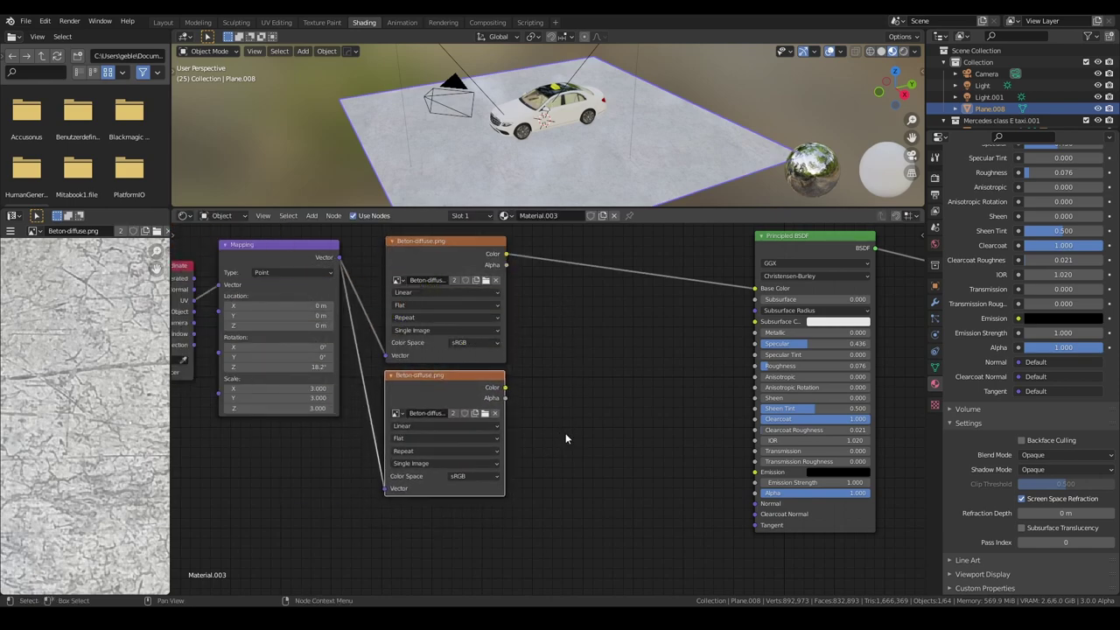
{"action": "middle_click_drag", "start_coordinate": [565, 438], "coordinate": [602, 455]}
{"action": "scroll", "coordinate": [601, 455], "scroll_direction": "up", "scroll_amount": 1}
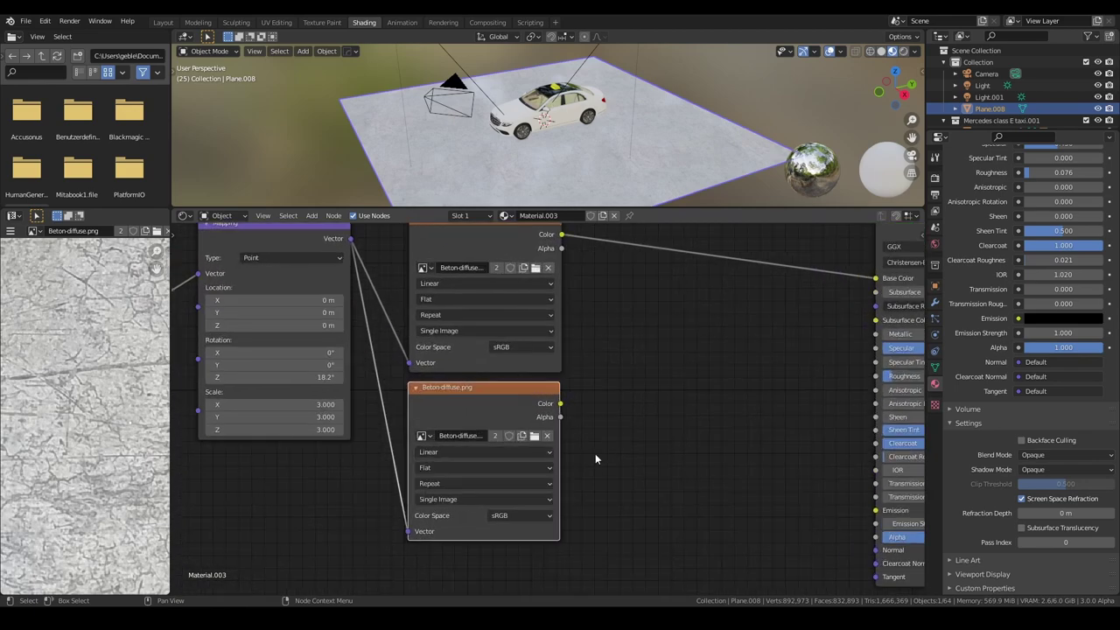
{"action": "left_click", "coordinate": [549, 439]}
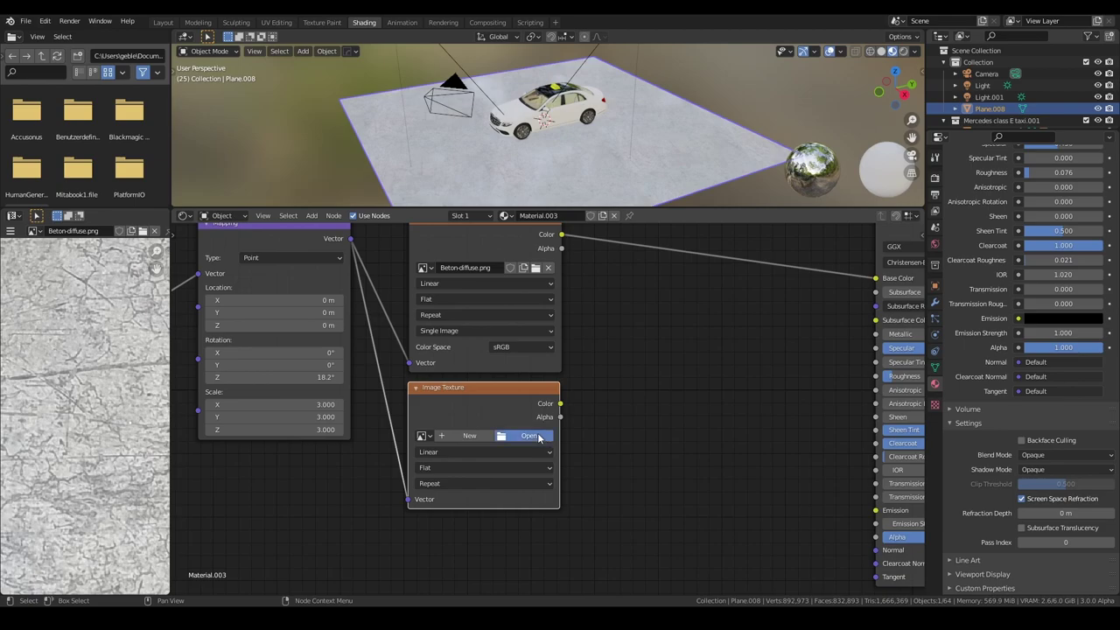
Load beton1-specular.png from the Ground folder into the empty Image Texture node
{"action": "left_click", "coordinate": [535, 435]}
{"action": "scroll", "coordinate": [368, 413], "scroll_direction": "down", "scroll_amount": 2}
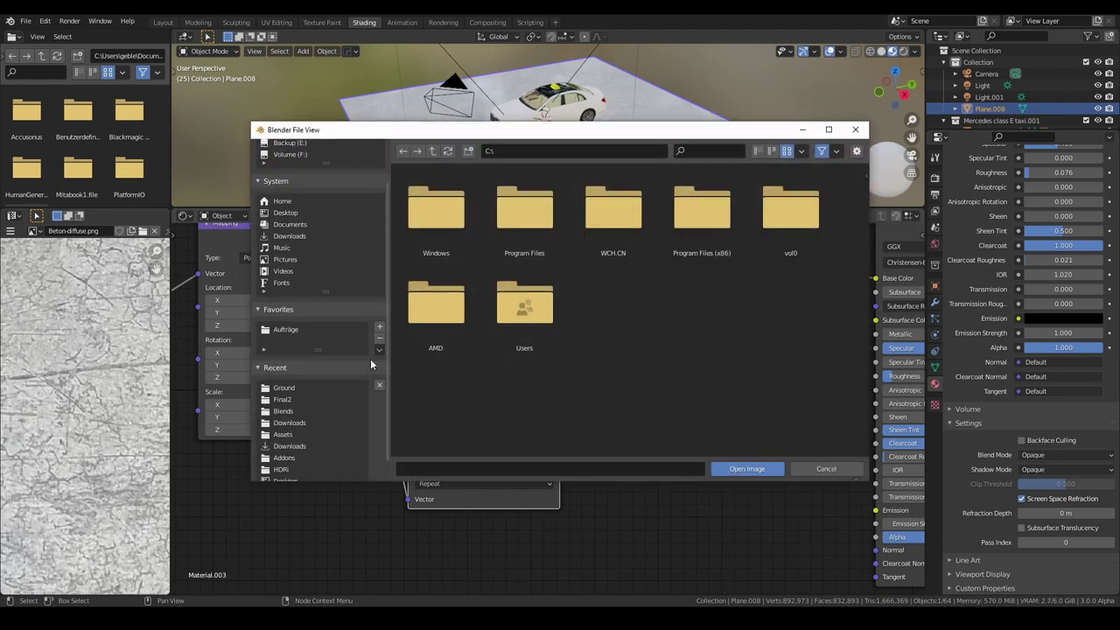
{"action": "left_click", "coordinate": [284, 387]}
{"action": "scroll", "coordinate": [577, 376], "scroll_direction": "down", "scroll_amount": 5}
{"action": "scroll", "coordinate": [589, 352], "scroll_direction": "down", "scroll_amount": 5}
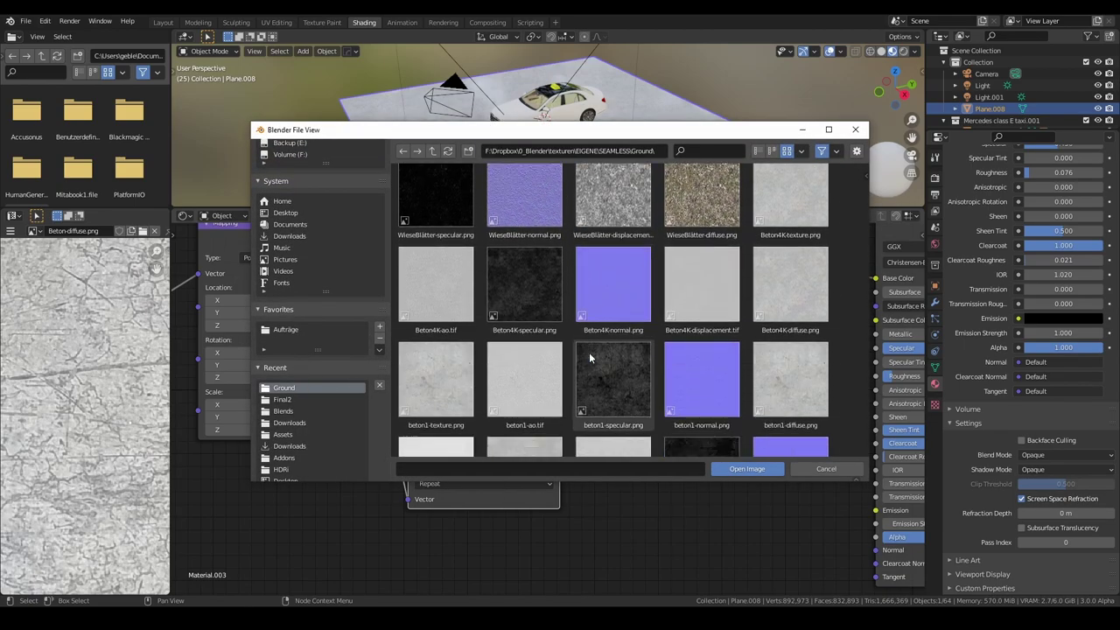
{"action": "scroll", "coordinate": [590, 353], "scroll_direction": "down", "scroll_amount": 3}
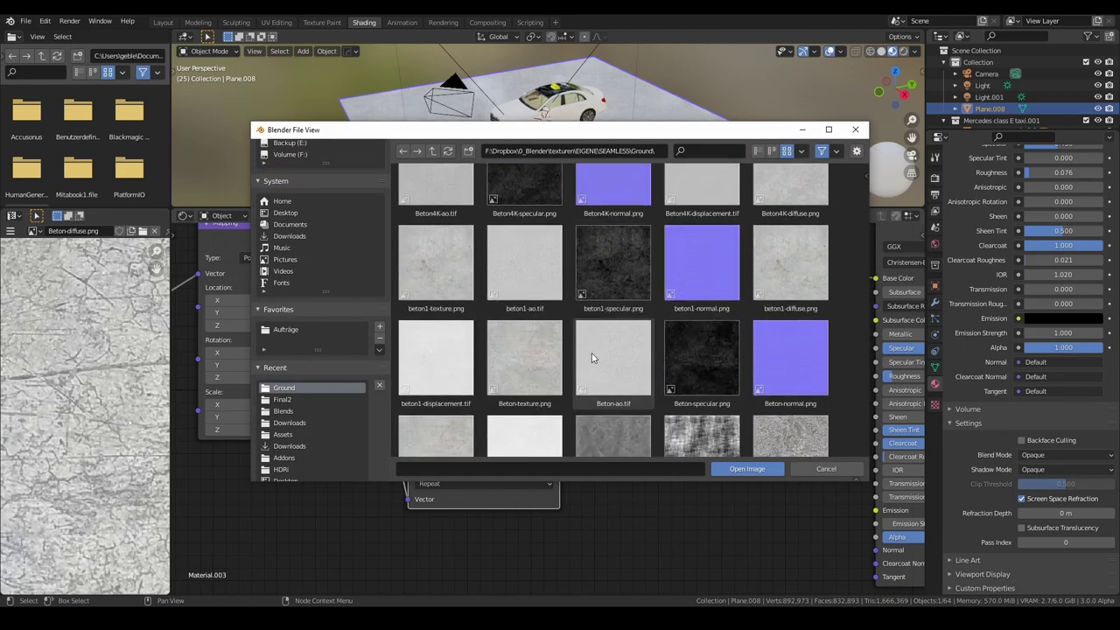
{"action": "left_click", "coordinate": [618, 277]}
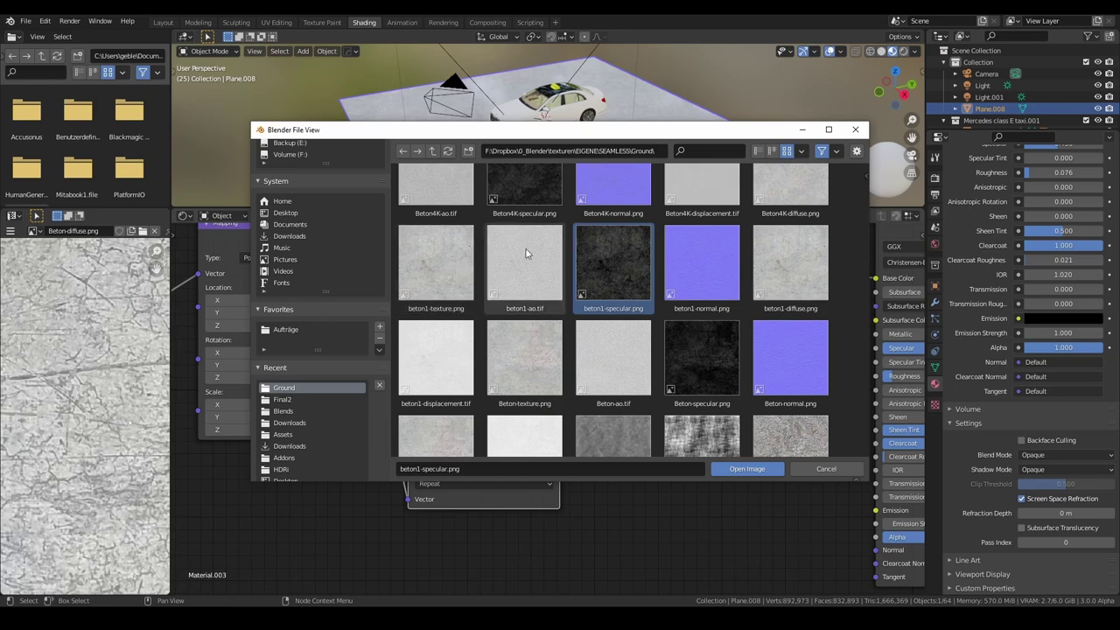
{"action": "left_click", "coordinate": [763, 467]}
{"action": "scroll", "coordinate": [744, 446], "scroll_direction": "down", "scroll_amount": 2}
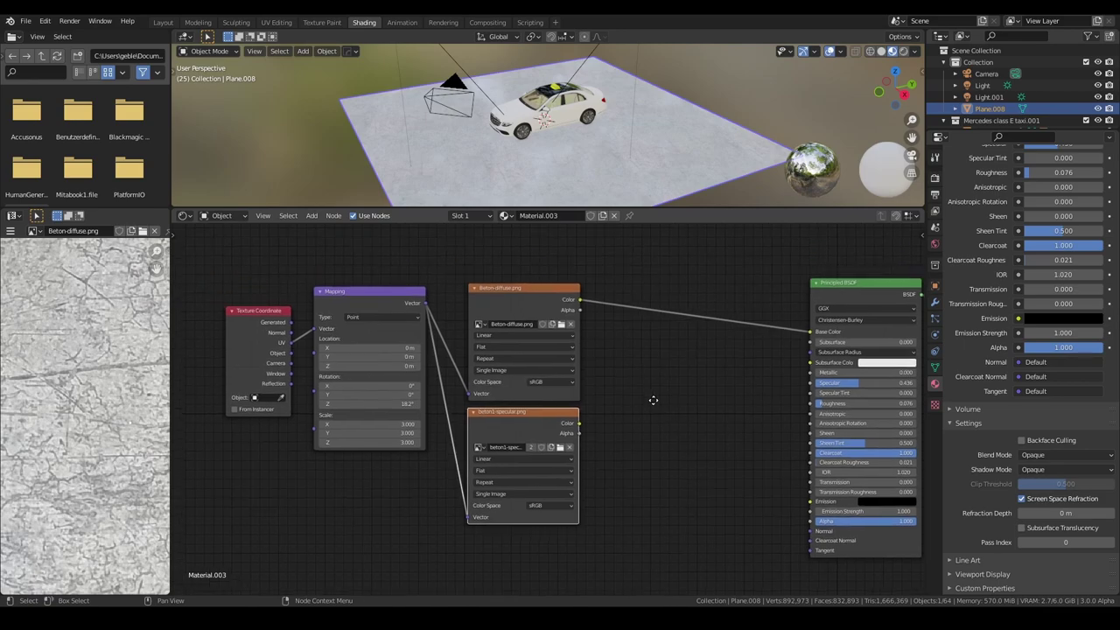
{"action": "scroll", "coordinate": [700, 420], "scroll_direction": "up", "scroll_amount": 1}
{"action": "scroll", "coordinate": [677, 411], "scroll_direction": "up", "scroll_amount": 1}
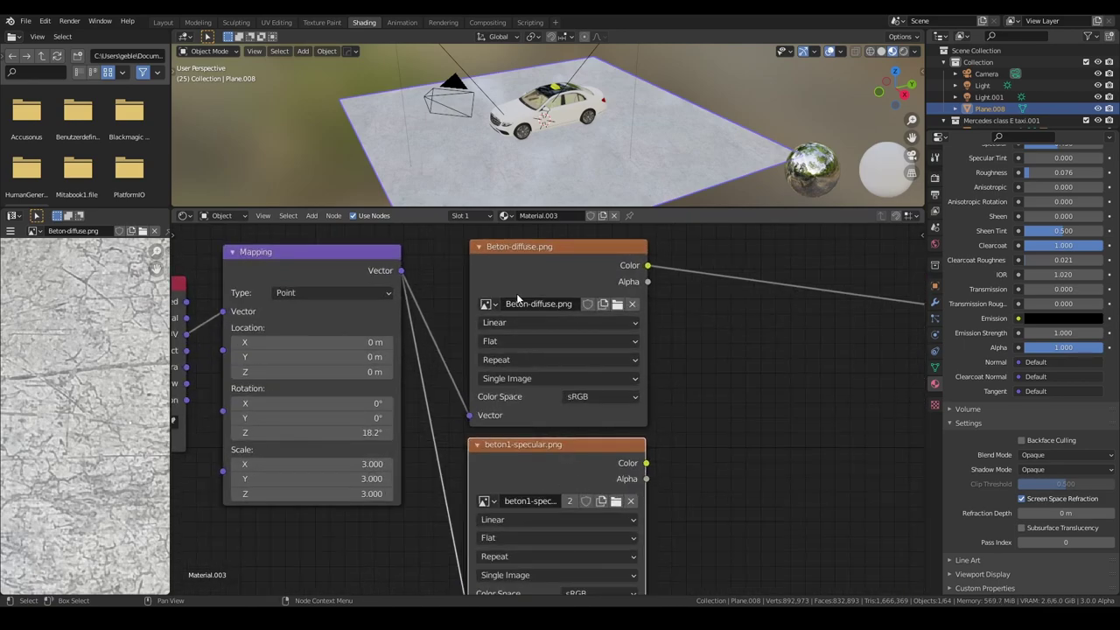
Replace it with Beton-specular.png from the Ground folder
{"action": "left_click", "coordinate": [629, 501]}
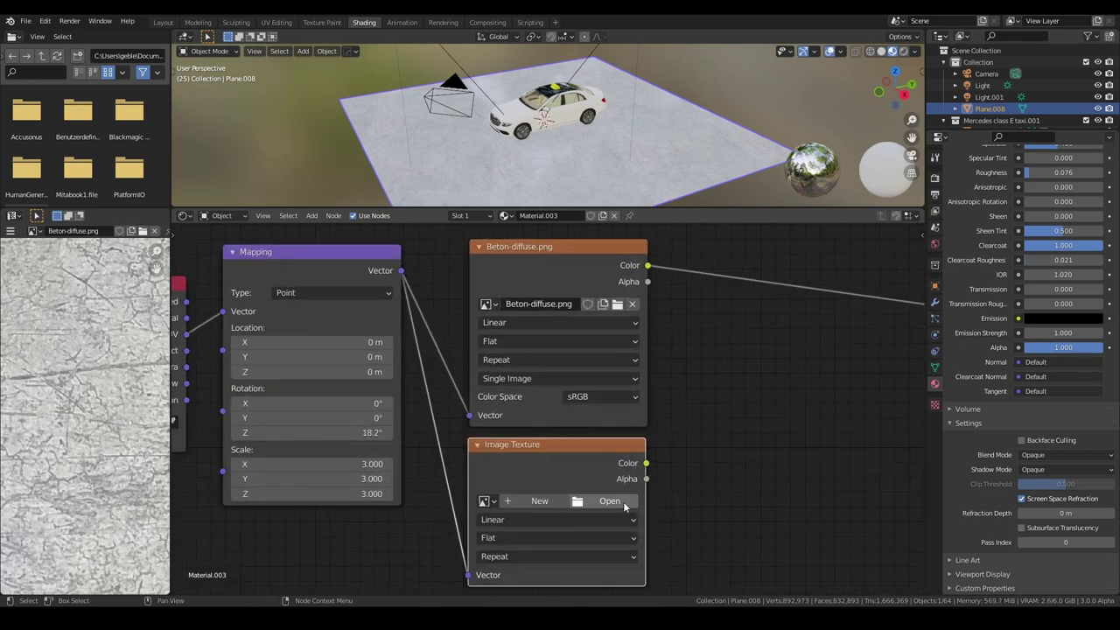
{"action": "left_click", "coordinate": [610, 502]}
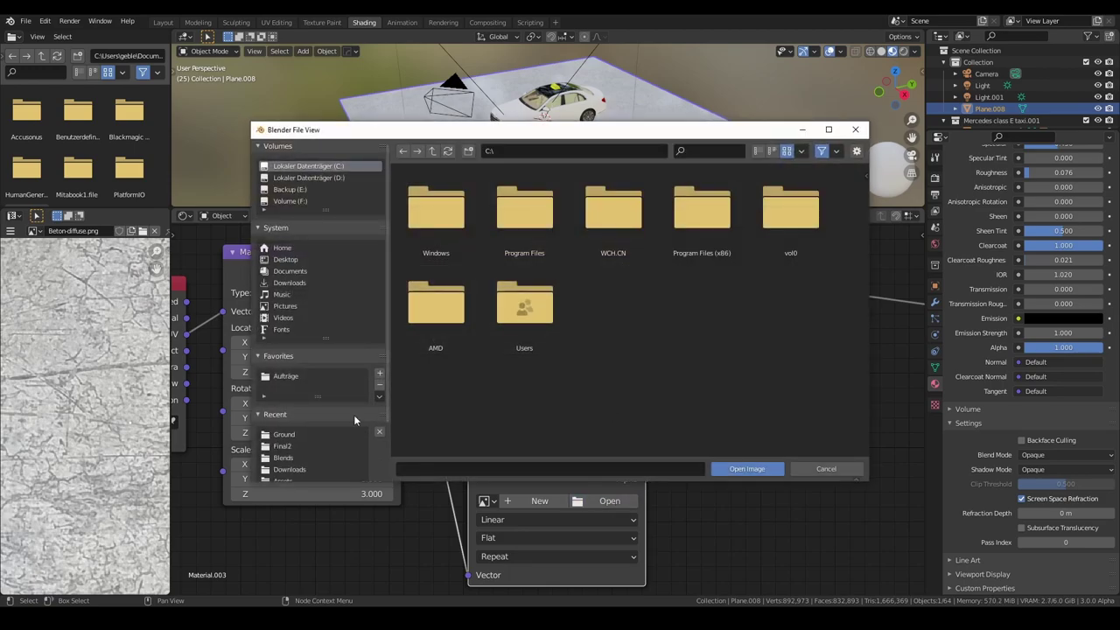
{"action": "left_click", "coordinate": [329, 434]}
{"action": "scroll", "coordinate": [642, 366], "scroll_direction": "down", "scroll_amount": 5}
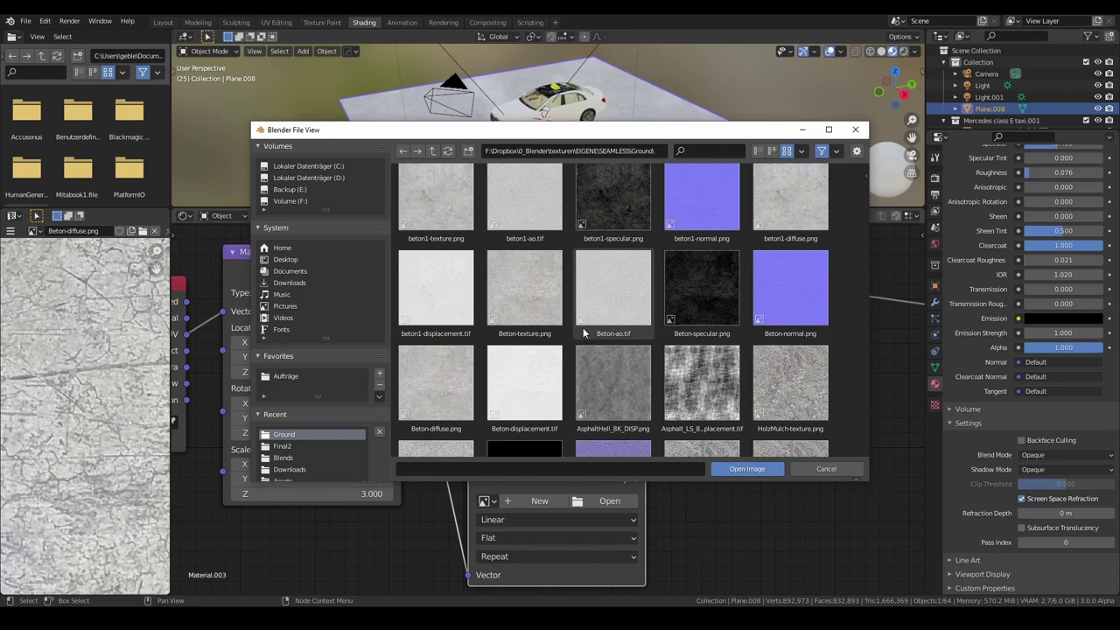
{"action": "left_click", "coordinate": [712, 294]}
{"action": "left_click", "coordinate": [741, 468]}
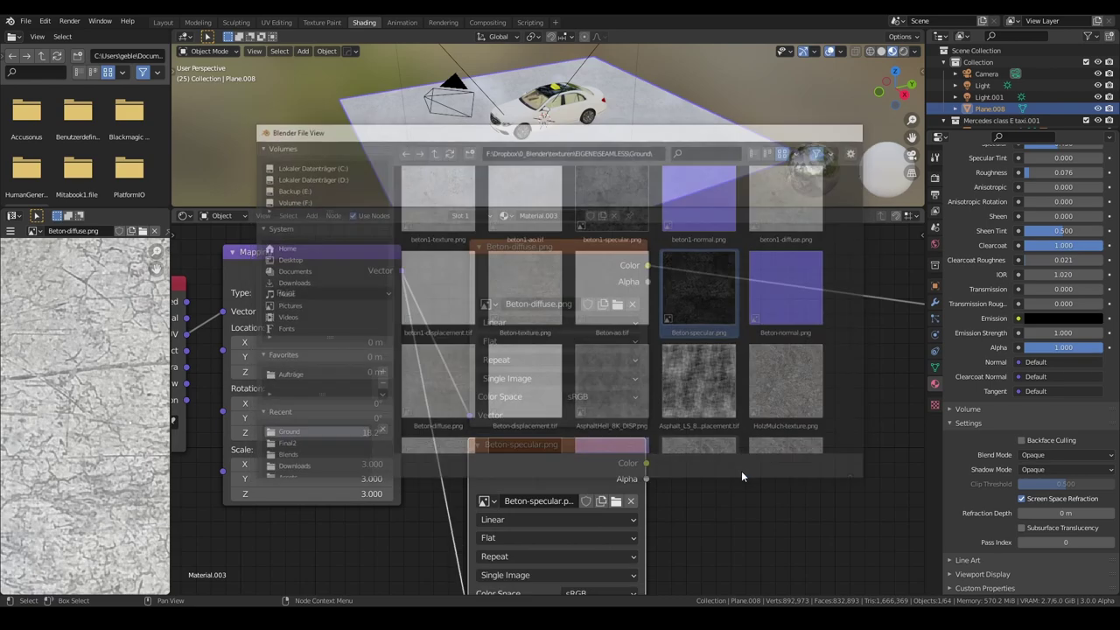
{"action": "mouse_move", "coordinate": [723, 451]}
{"action": "middle_mouse_down"}
{"action": "mouse_move", "coordinate": [664, 421]}
{"action": "mouse_move", "coordinate": [698, 449]}
{"action": "middle_mouse_up"}
{"action": "scroll", "coordinate": [656, 432], "scroll_direction": "down", "scroll_amount": 1}
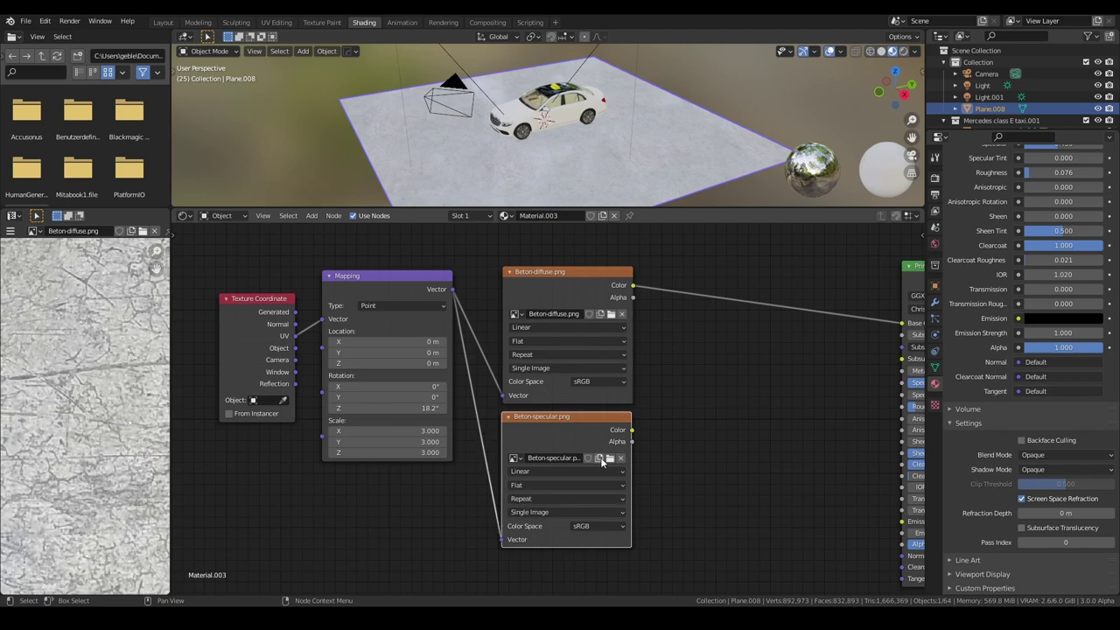
Link Beton-specular.png's Color to Principled BSDF Roughness and orbit to inspect the floor's shine
{"action": "middle_click_drag", "start_coordinate": [496, 525], "coordinate": [329, 499]}
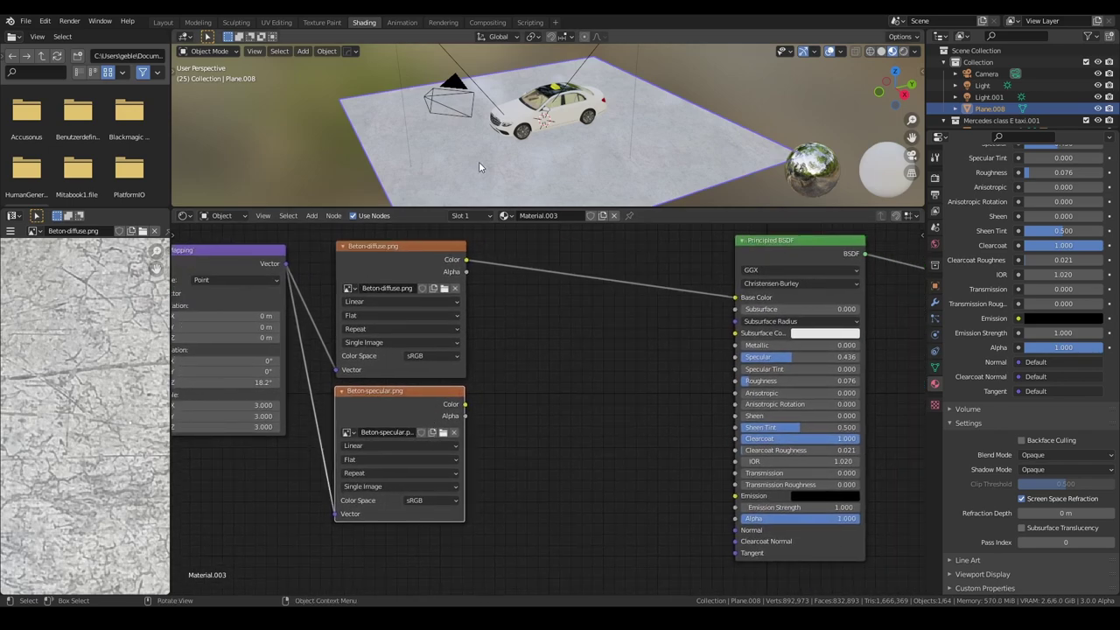
{"action": "scroll", "coordinate": [555, 146], "scroll_direction": "up", "scroll_amount": 4}
{"action": "scroll", "coordinate": [633, 76], "scroll_direction": "up", "scroll_amount": 3}
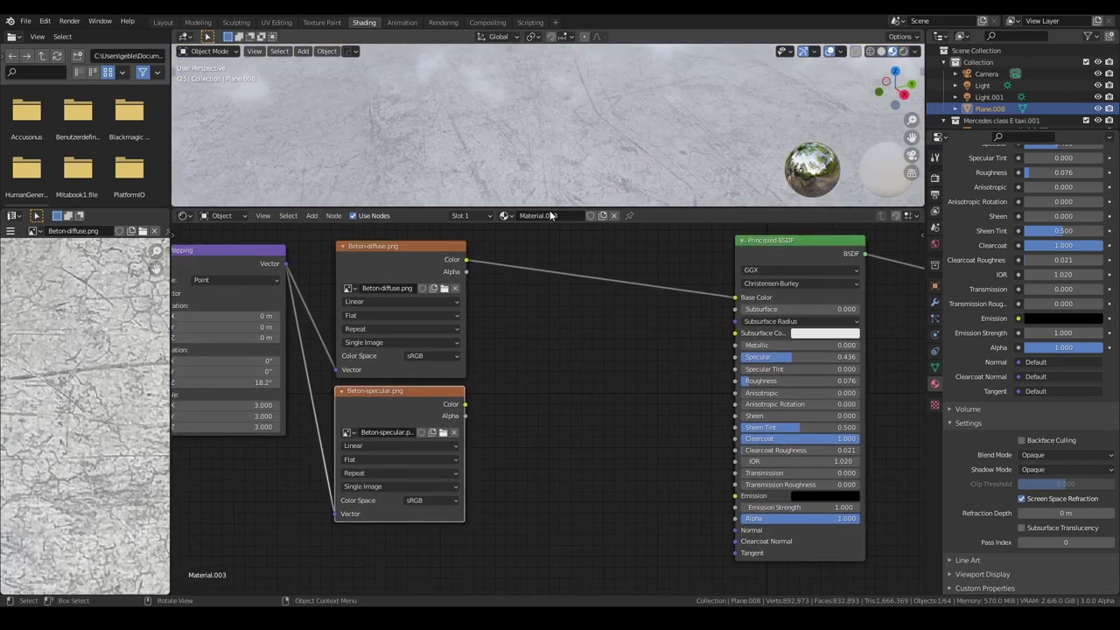
{"action": "left_click_drag", "start_coordinate": [466, 405], "coordinate": [729, 381]}
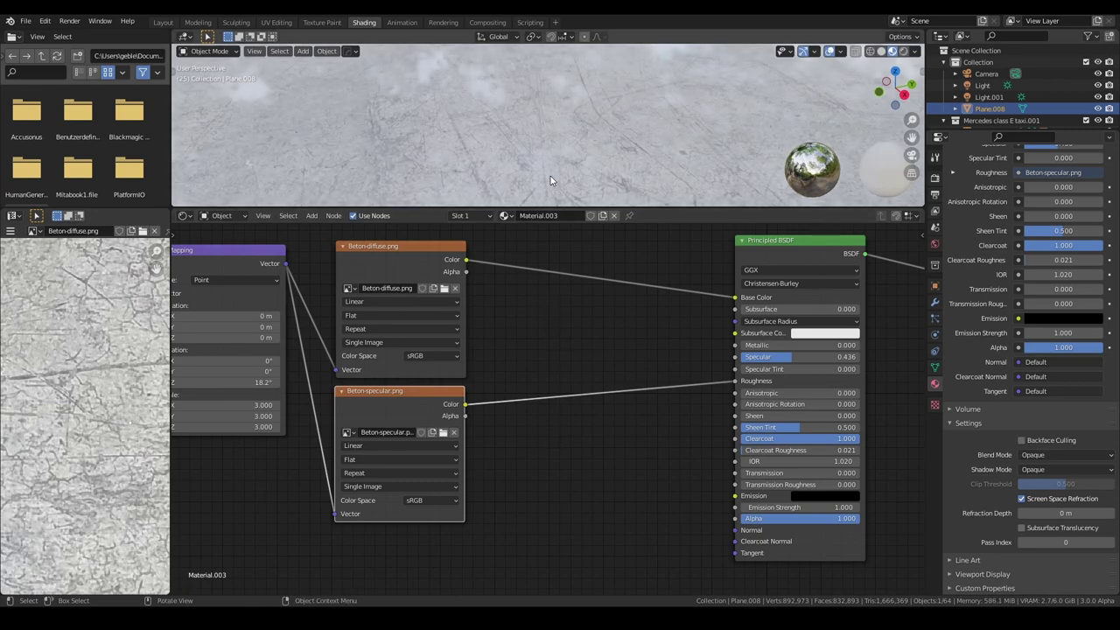
{"action": "middle_click_drag", "start_coordinate": [550, 176], "coordinate": [553, 162]}
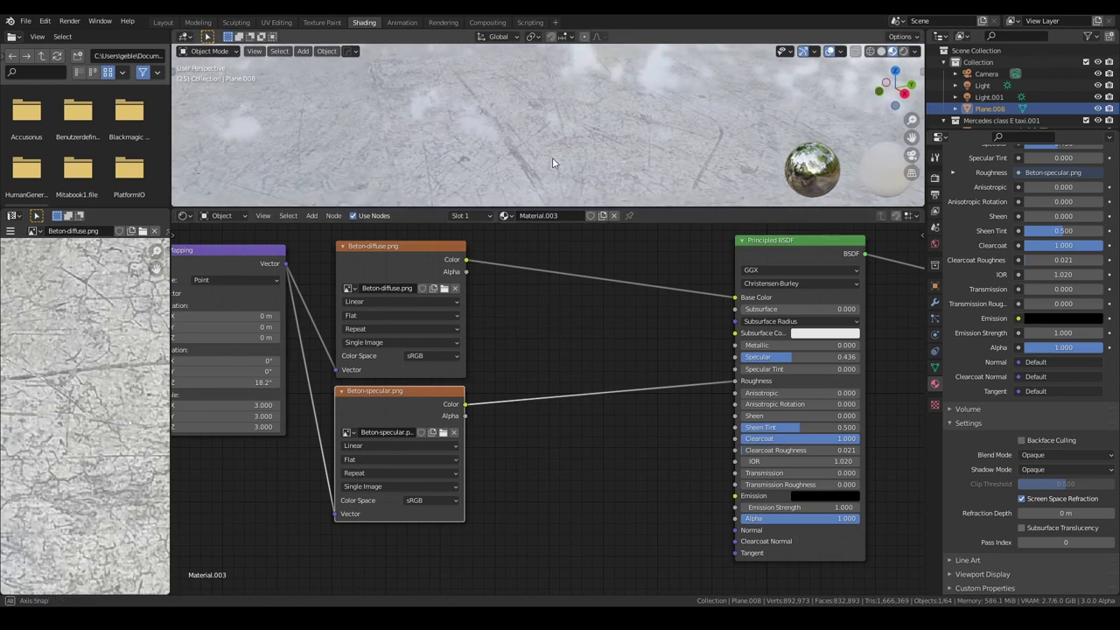
{"action": "middle_click_drag", "start_coordinate": [553, 162], "coordinate": [552, 158]}
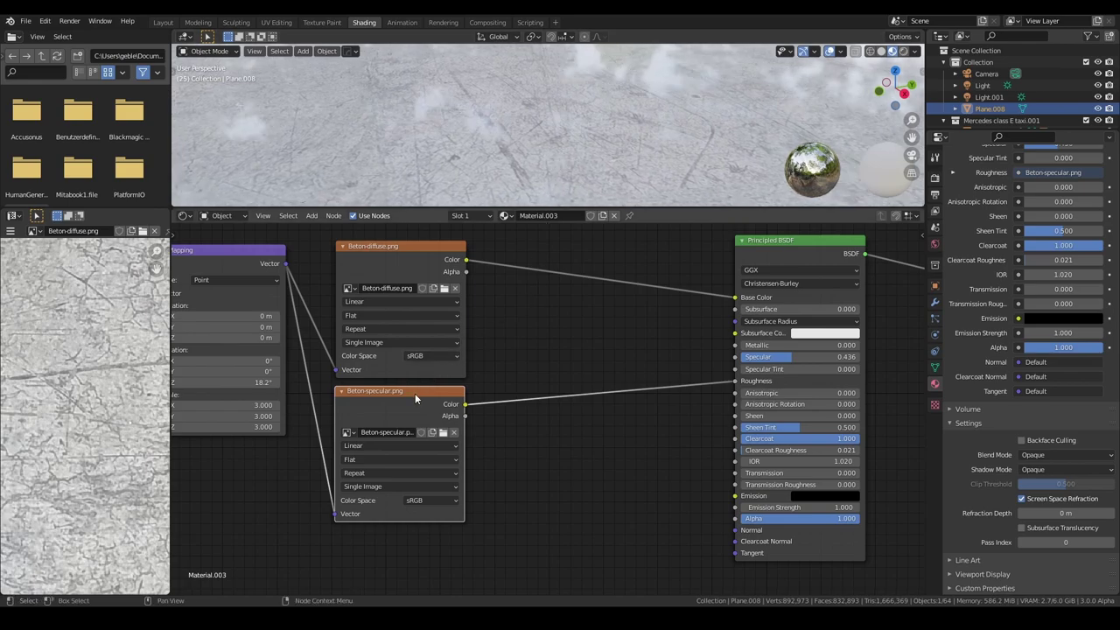
{"action": "scroll", "coordinate": [480, 398], "scroll_direction": "down", "scroll_amount": 2}
{"action": "middle_click_drag", "start_coordinate": [507, 399], "coordinate": [547, 415]}
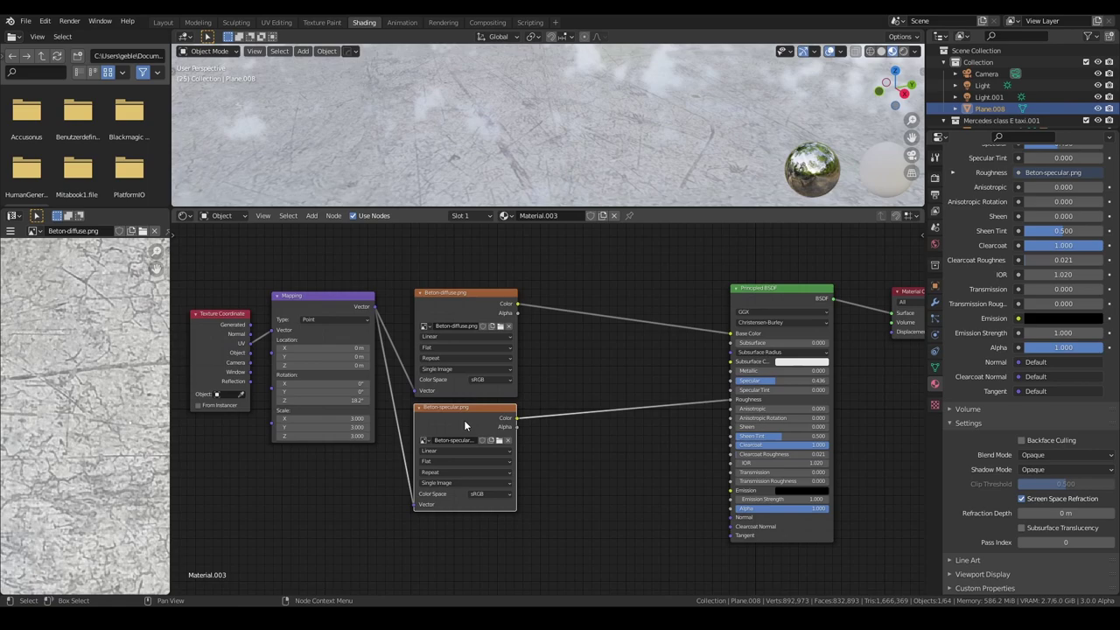
Preview the Beton-specular map on the floor and set its colour space to Non-Color
{"action": "key", "text": "ctrl+shift"}
{"action": "left_click", "coordinate": [464, 420], "text": "ctrl+shift"}
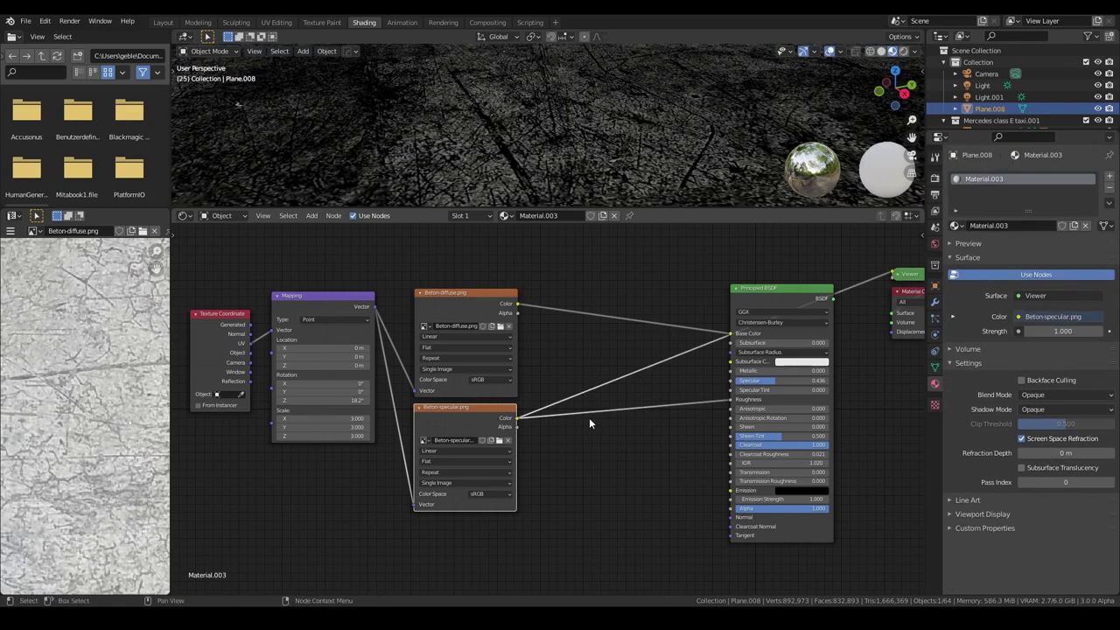
{"action": "left_click_drag", "start_coordinate": [509, 409], "coordinate": [514, 414]}
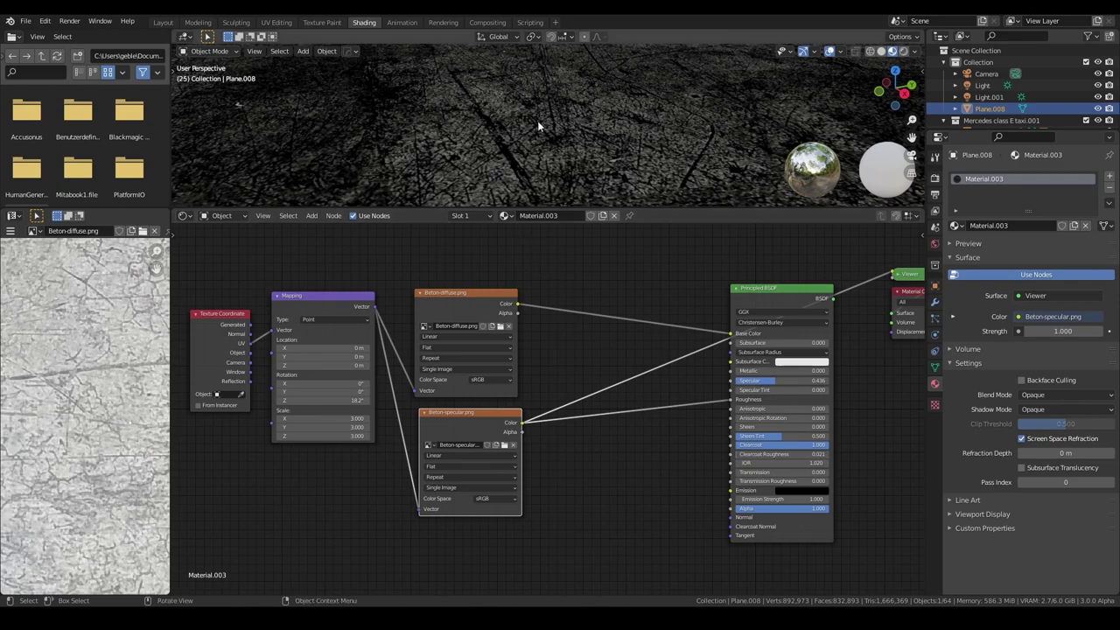
{"action": "middle_click_drag", "start_coordinate": [585, 428], "coordinate": [526, 433]}
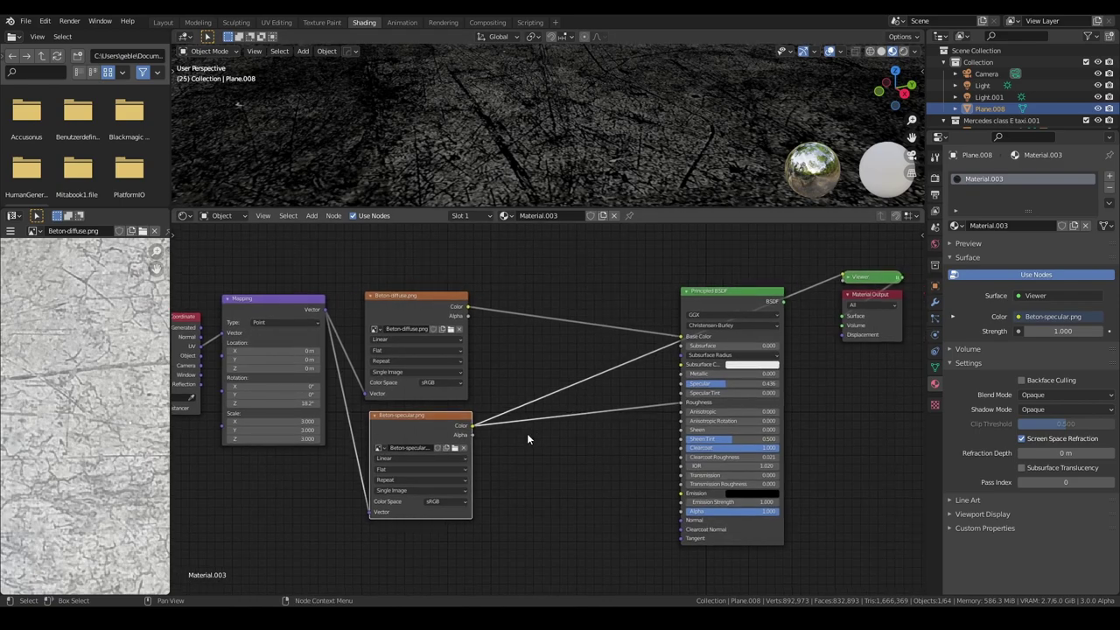
{"action": "scroll", "coordinate": [524, 433], "scroll_direction": "up", "scroll_amount": 2}
{"action": "scroll", "coordinate": [521, 463], "scroll_direction": "down", "scroll_amount": 1, "text": "shift"}
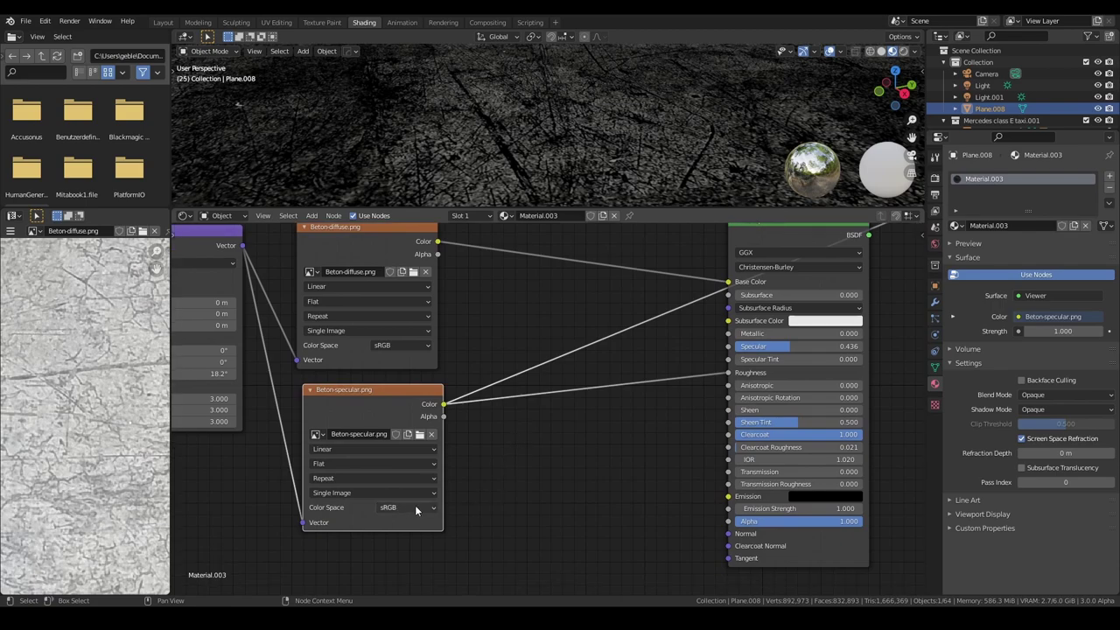
{"action": "left_click", "coordinate": [416, 509]}
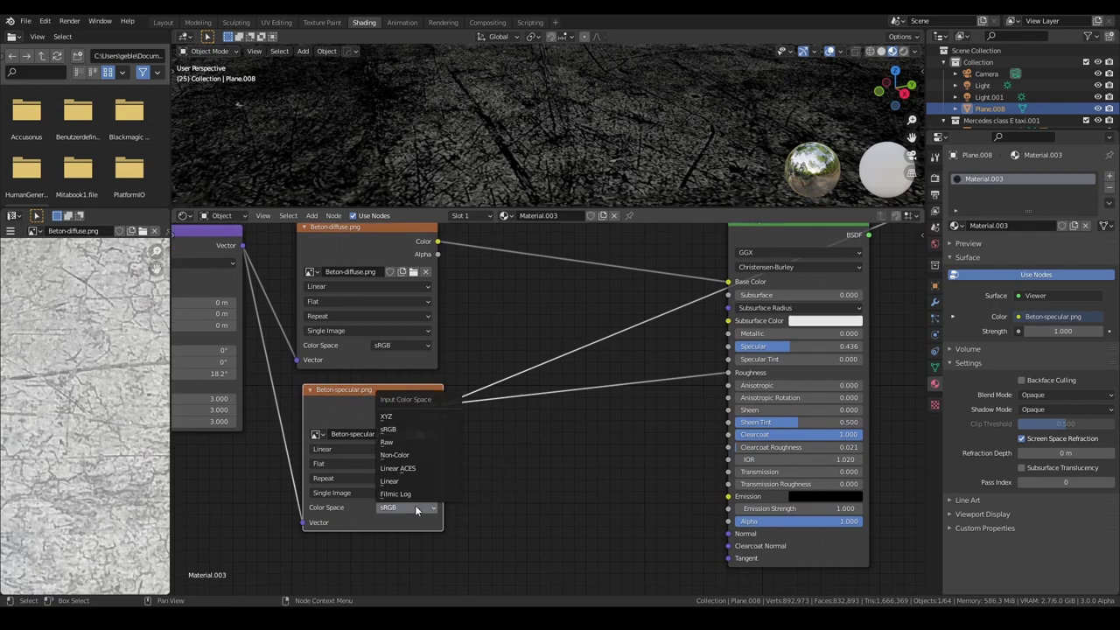
{"action": "left_click", "coordinate": [412, 455]}
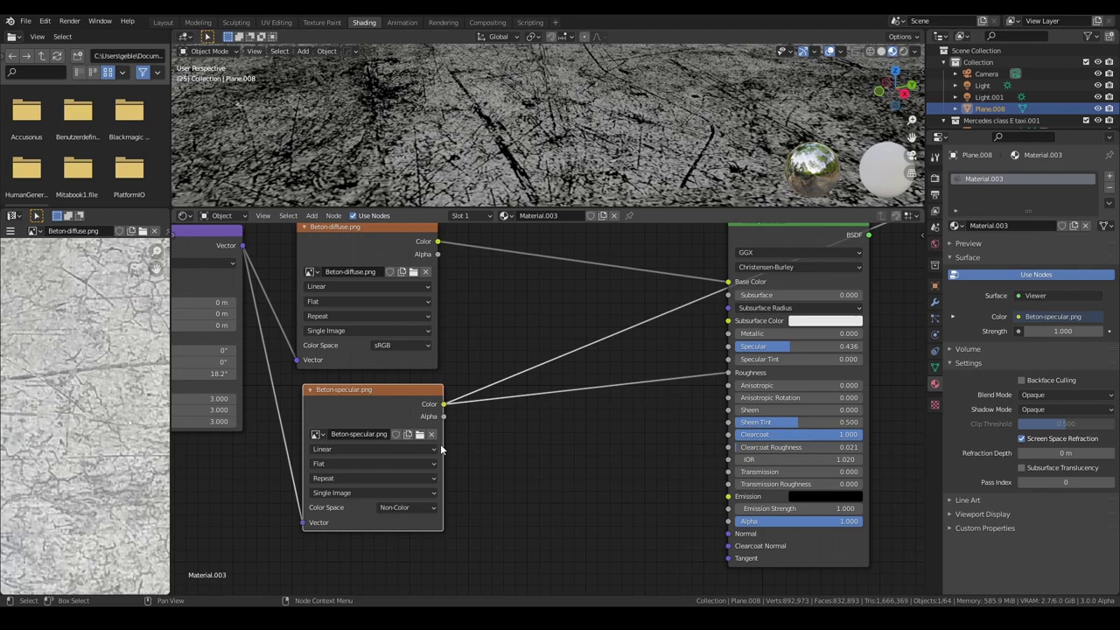
Return to the full material view, then preview the specular map on the floor again
{"action": "left_click", "coordinate": [769, 233], "text": "ctrl+shift"}
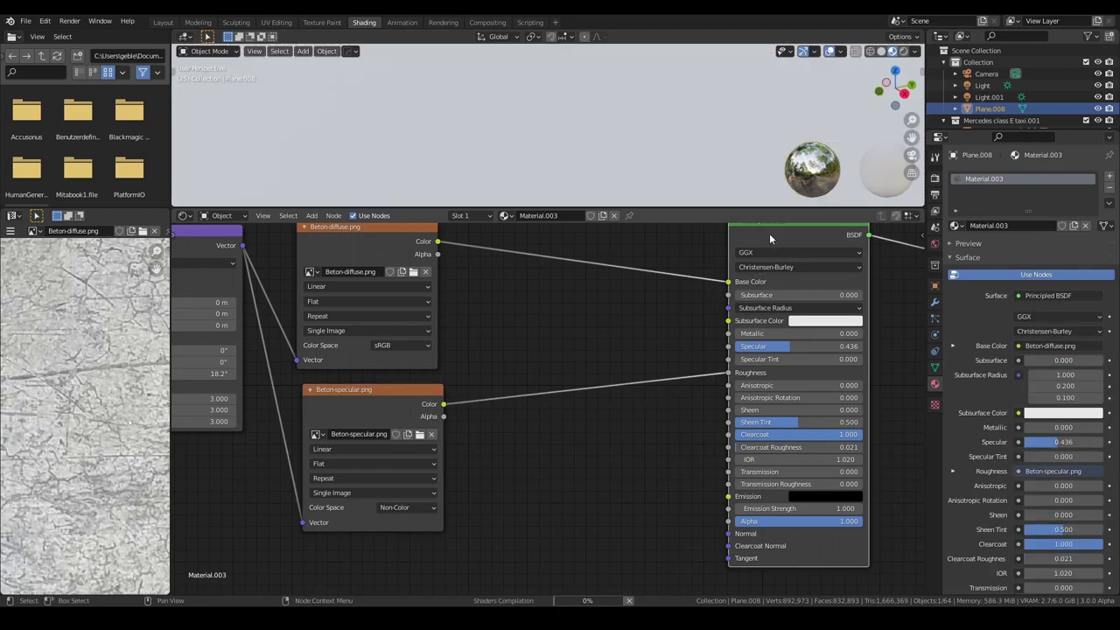
{"action": "mouse_move", "coordinate": [769, 233]}
{"action": "middle_mouse_down"}
{"action": "mouse_move", "coordinate": [715, 303]}
{"action": "mouse_move", "coordinate": [699, 297]}
{"action": "middle_mouse_up"}
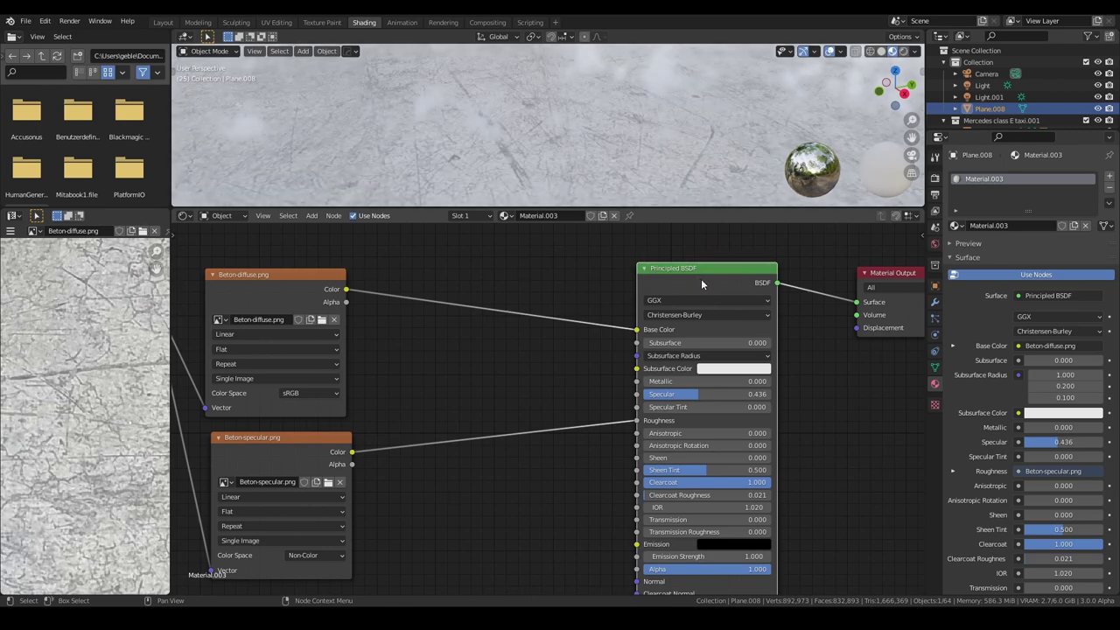
{"action": "mouse_move", "coordinate": [439, 402]}
{"action": "middle_mouse_down"}
{"action": "mouse_move", "coordinate": [576, 405]}
{"action": "mouse_move", "coordinate": [602, 395]}
{"action": "middle_mouse_up"}
{"action": "scroll", "coordinate": [602, 395], "scroll_direction": "up", "scroll_amount": 2}
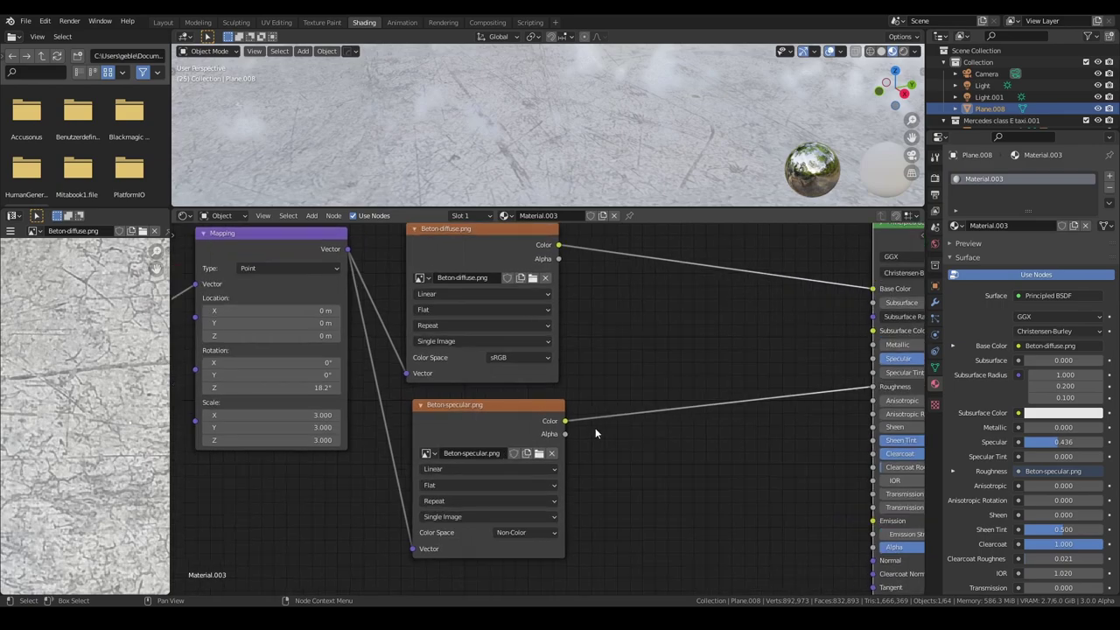
{"action": "mouse_move", "coordinate": [559, 166]}
{"action": "middle_mouse_down"}
{"action": "mouse_move", "coordinate": [531, 114]}
{"action": "mouse_move", "coordinate": [523, 119]}
{"action": "middle_mouse_up"}
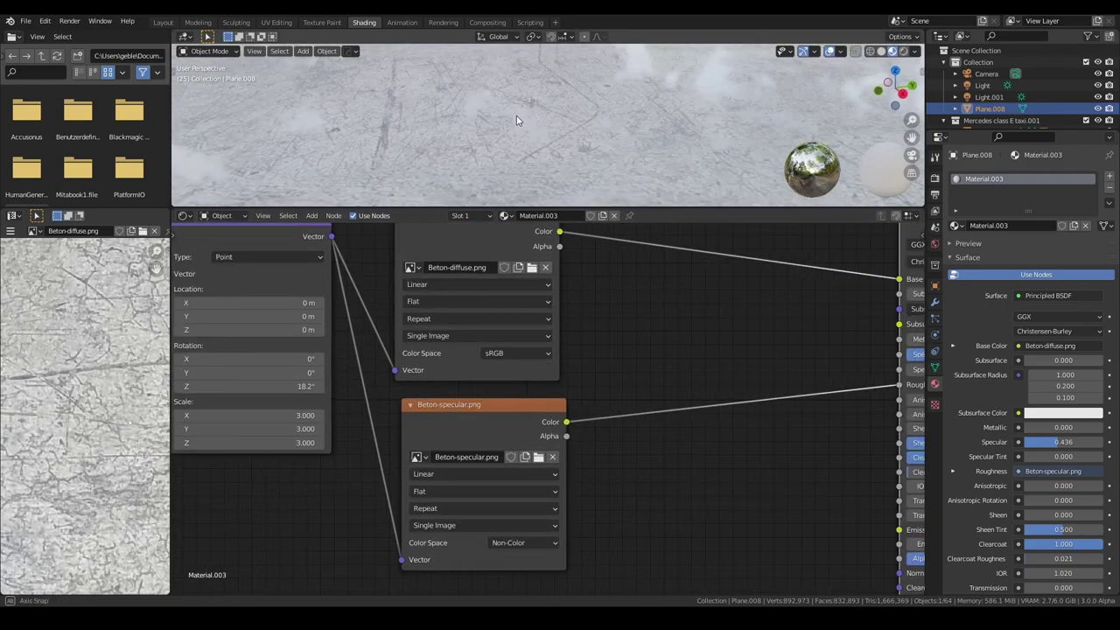
{"action": "left_click", "coordinate": [493, 431], "text": "ctrl+shift"}
{"action": "scroll", "coordinate": [492, 432], "scroll_direction": "down", "scroll_amount": 1}
{"action": "middle_click_drag", "start_coordinate": [492, 434], "coordinate": [404, 473]}
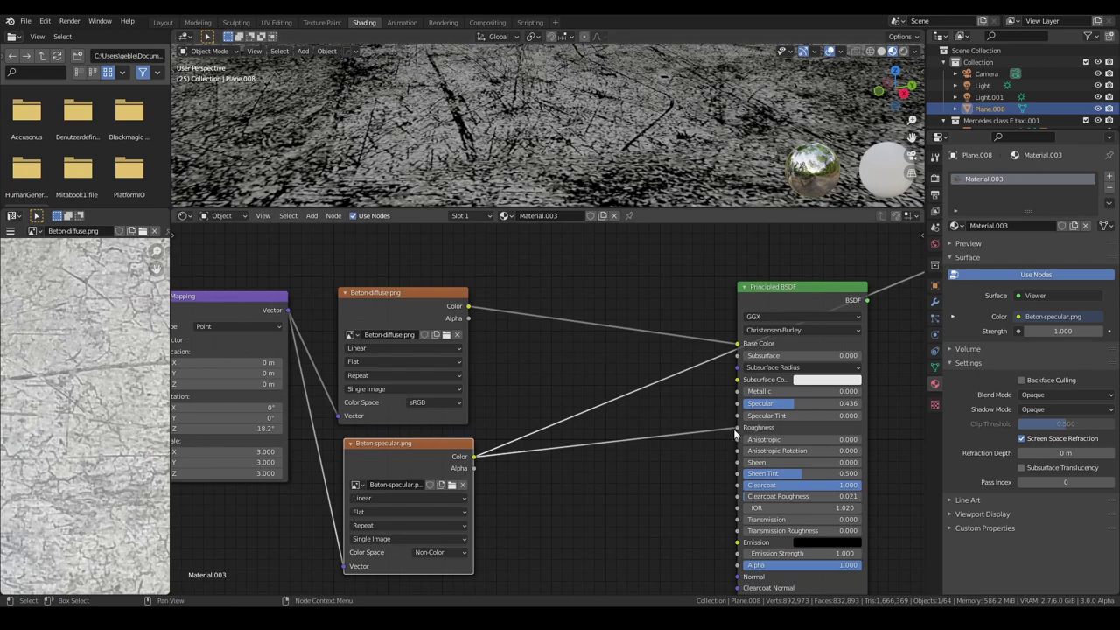
Disconnect the specular map, then reconnect its Color output to Roughness
{"action": "mouse_move", "coordinate": [737, 427]}
{"action": "left_mouse_down"}
{"action": "mouse_move", "coordinate": [707, 433]}
{"action": "mouse_move", "coordinate": [852, 427]}
{"action": "mouse_move", "coordinate": [756, 427]}
{"action": "left_mouse_up"}
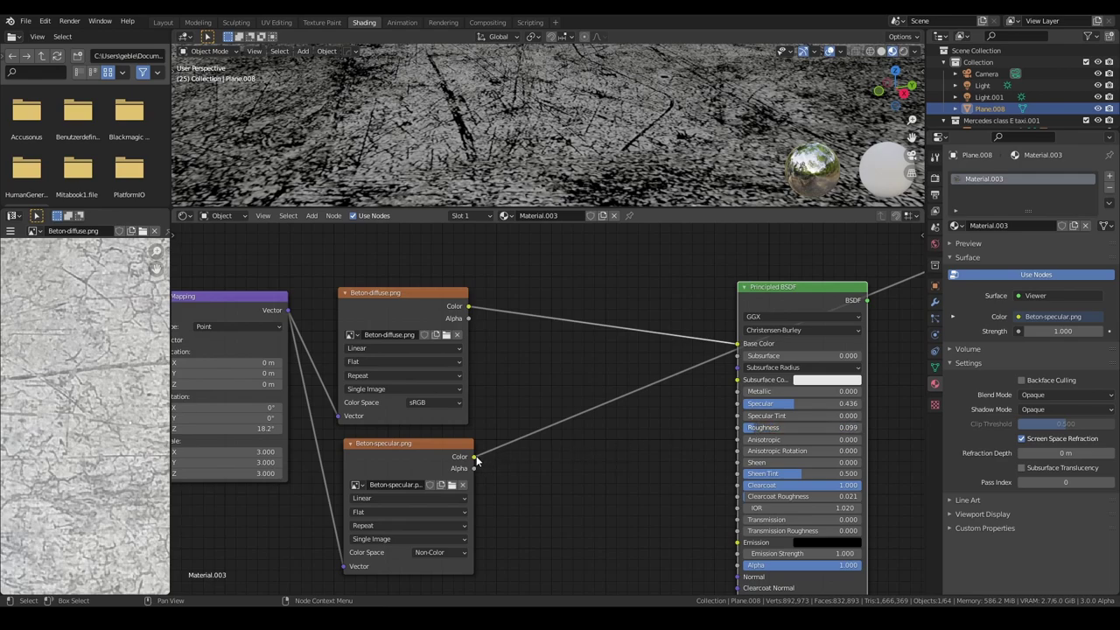
{"action": "left_click_drag", "start_coordinate": [475, 457], "coordinate": [734, 440]}
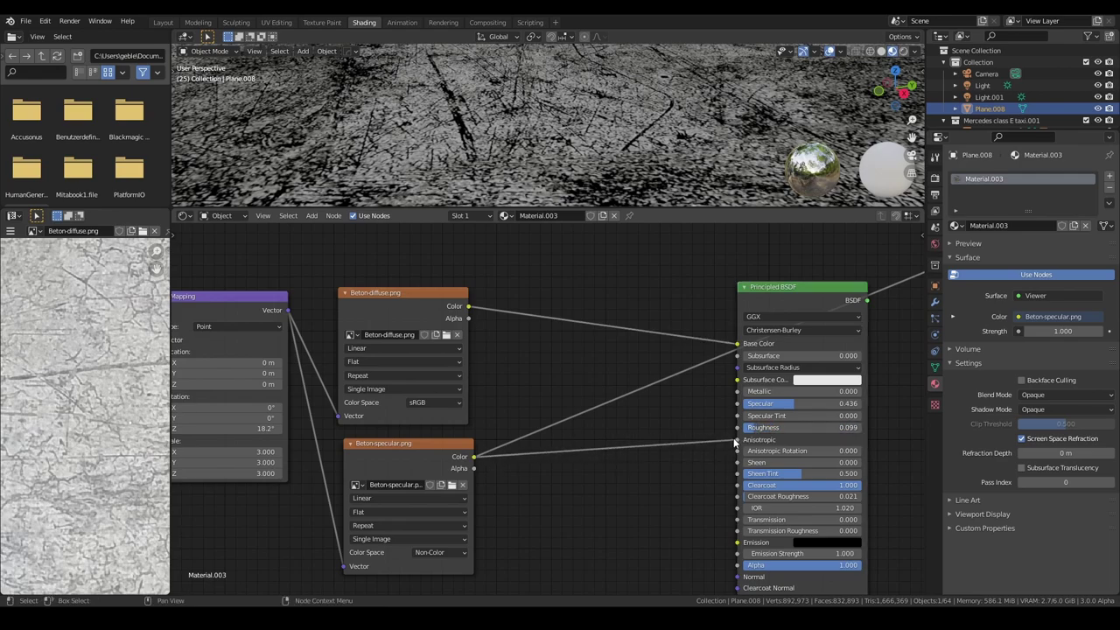
{"action": "left_click_drag", "start_coordinate": [737, 440], "coordinate": [736, 427]}
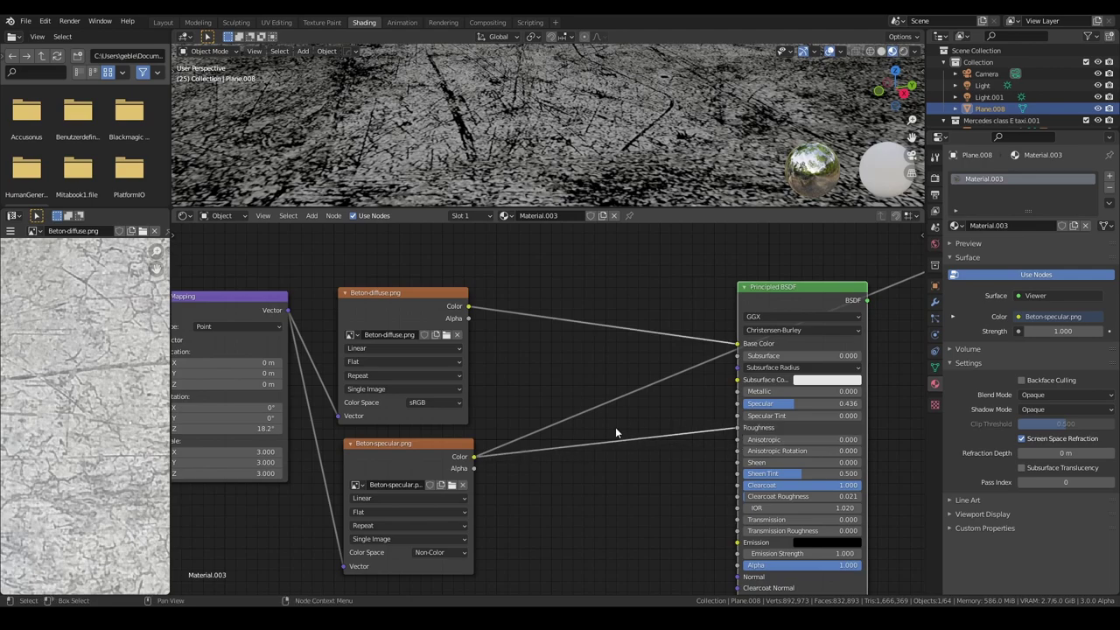
{"action": "left_click", "coordinate": [406, 452]}
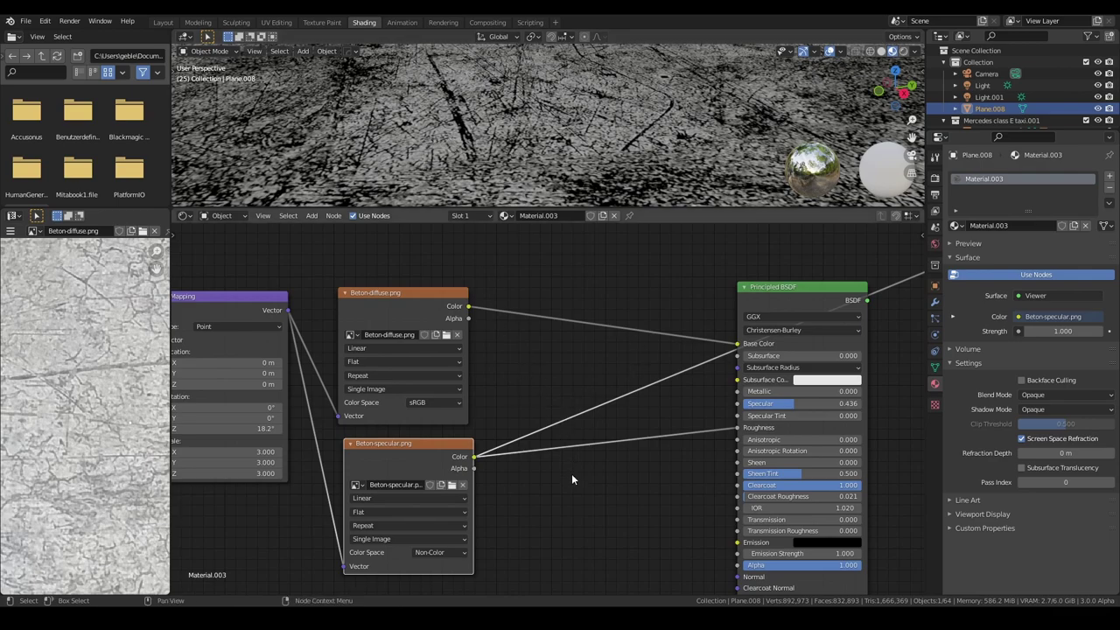
Insert an RGB Curves node on the specular-to-Roughness link and lift its curve to Y 0.800 at X 0.423
{"action": "key", "text": "shift+a"}
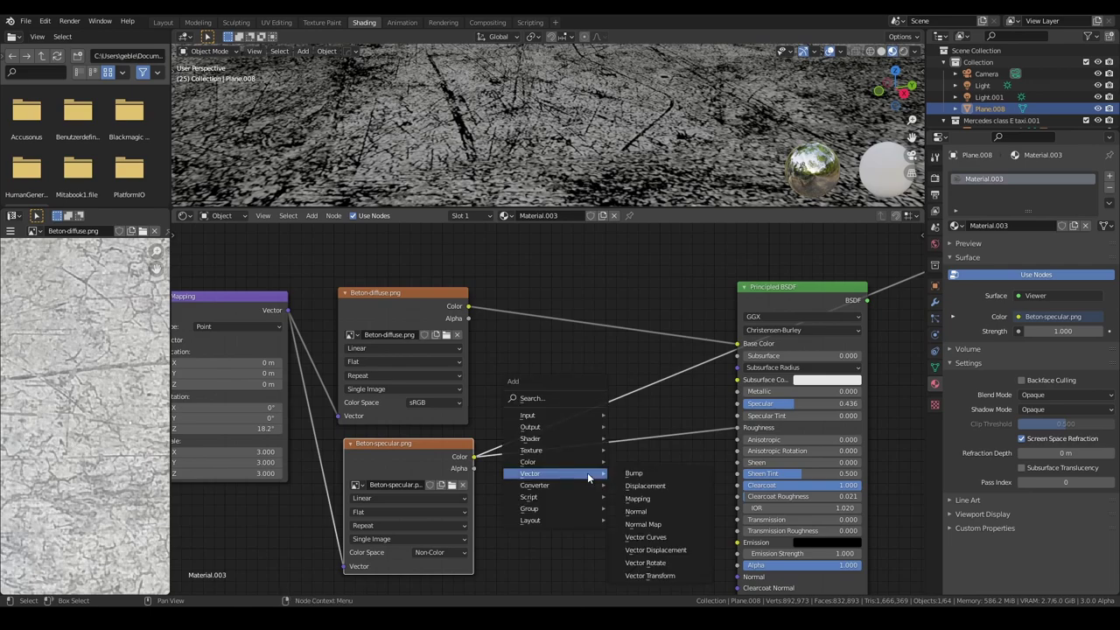
{"action": "mouse_move", "coordinate": [553, 461]}
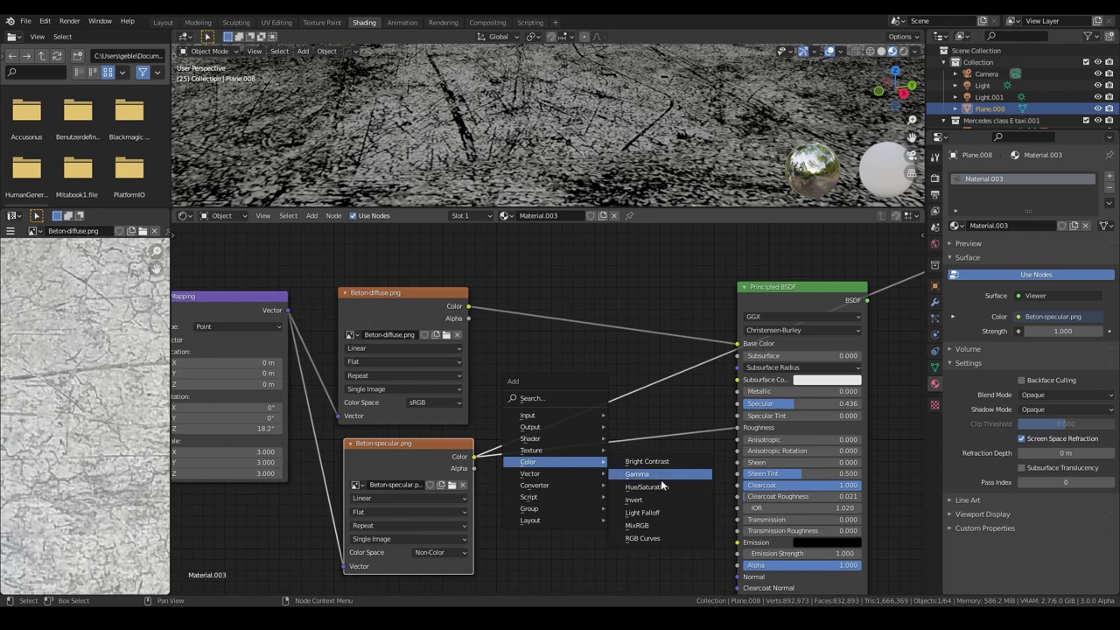
{"action": "left_click", "coordinate": [672, 539]}
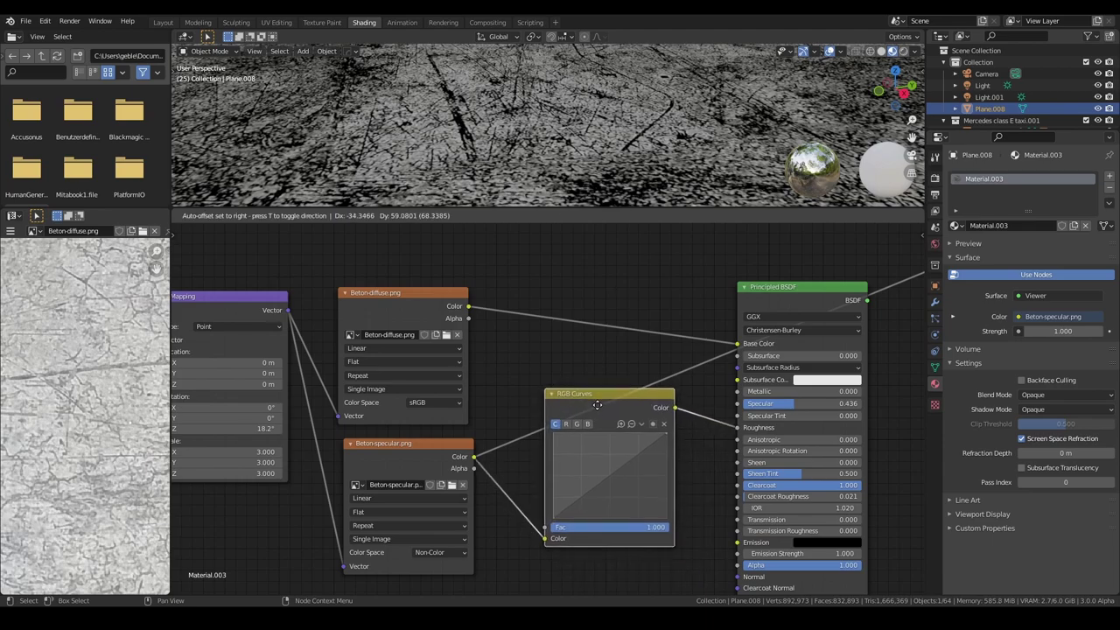
{"action": "left_click", "coordinate": [574, 416]}
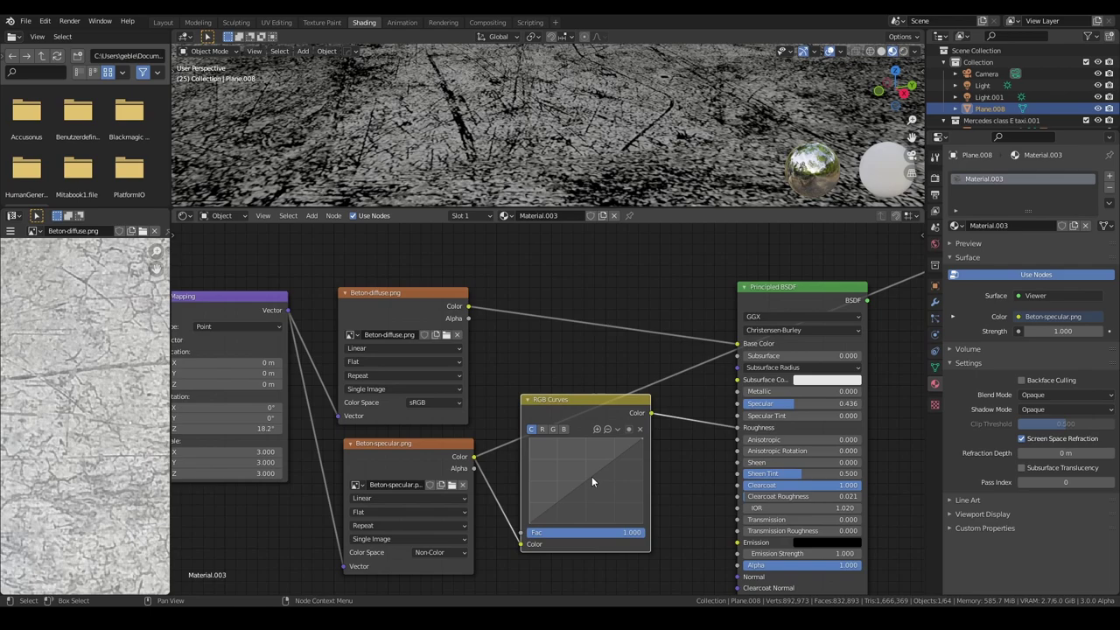
{"action": "left_click_drag", "start_coordinate": [591, 478], "coordinate": [581, 452]}
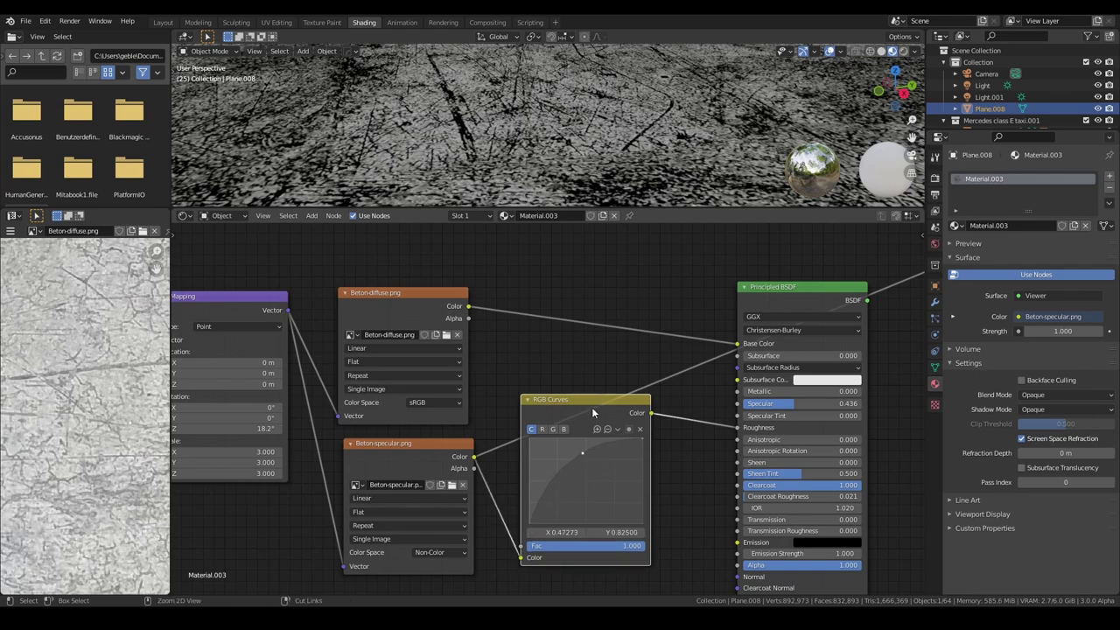
{"action": "left_click", "coordinate": [619, 409], "text": "ctrl+shift"}
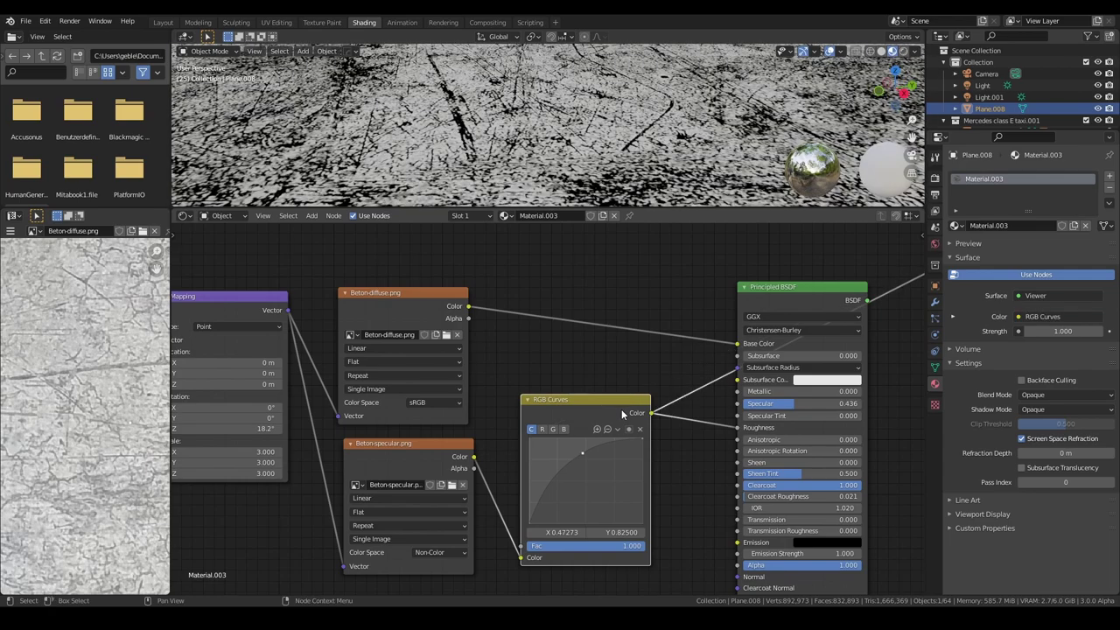
{"action": "left_click_drag", "start_coordinate": [582, 459], "coordinate": [576, 454]}
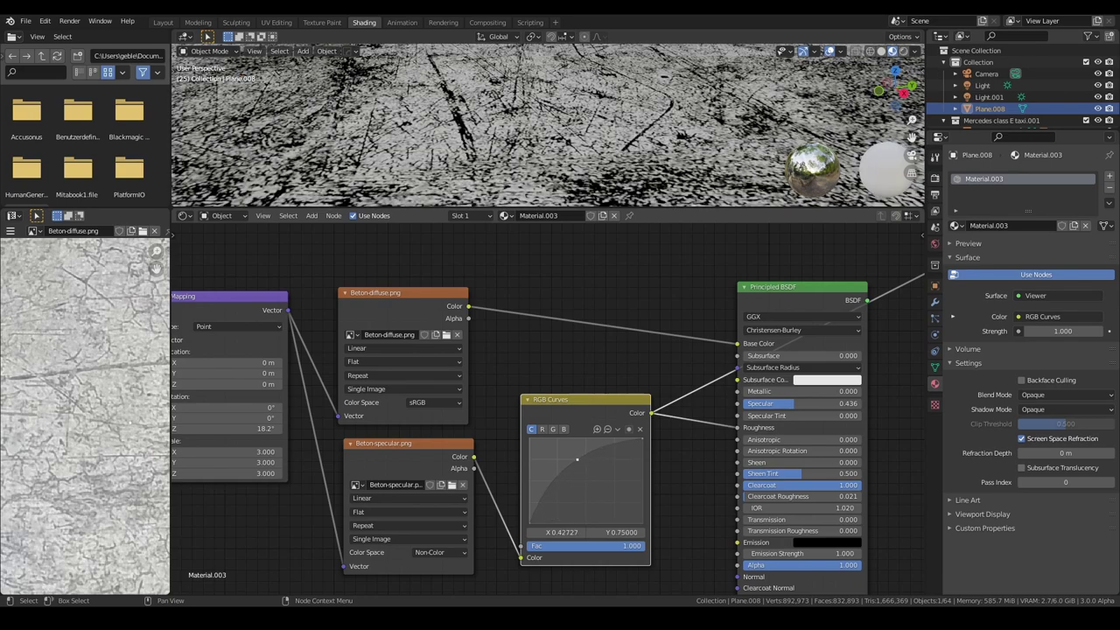
{"action": "left_click", "coordinate": [784, 294], "text": "ctrl+shift"}
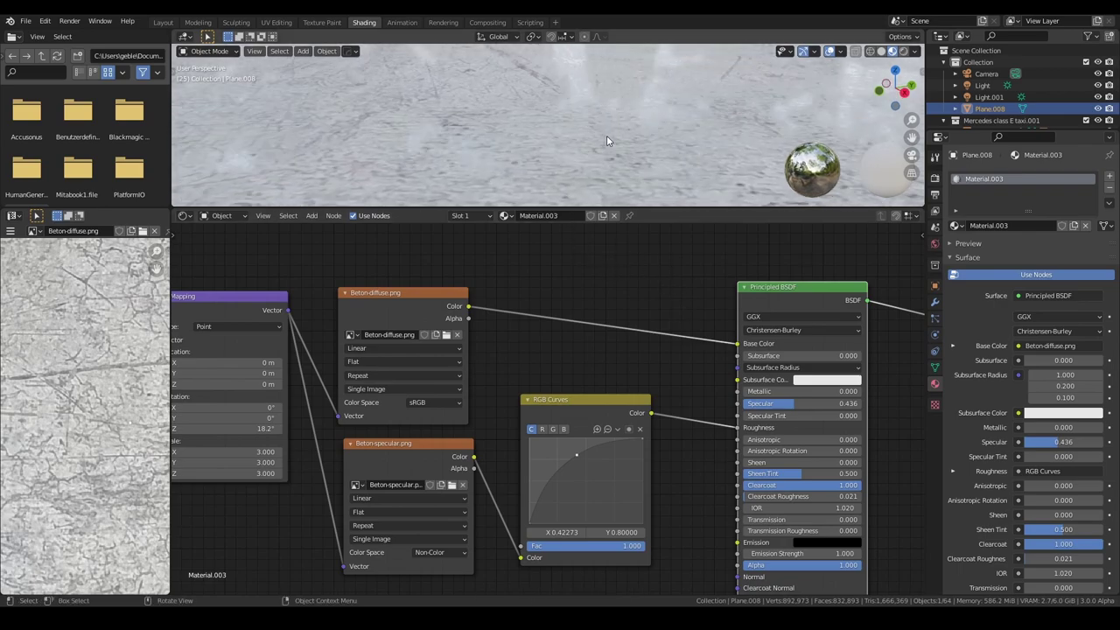
{"action": "mouse_move", "coordinate": [608, 140]}
{"action": "middle_mouse_down"}
{"action": "mouse_move", "coordinate": [584, 131]}
{"action": "mouse_move", "coordinate": [595, 135]}
{"action": "middle_mouse_up"}
{"action": "key", "text": "ctrl+space"}
{"action": "mouse_move", "coordinate": [644, 302]}
{"action": "middle_mouse_down"}
{"action": "mouse_move", "coordinate": [653, 298]}
{"action": "mouse_move", "coordinate": [629, 303]}
{"action": "mouse_move", "coordinate": [647, 311]}
{"action": "mouse_move", "coordinate": [635, 302]}
{"action": "mouse_move", "coordinate": [647, 309]}
{"action": "mouse_move", "coordinate": [647, 293]}
{"action": "middle_mouse_up"}
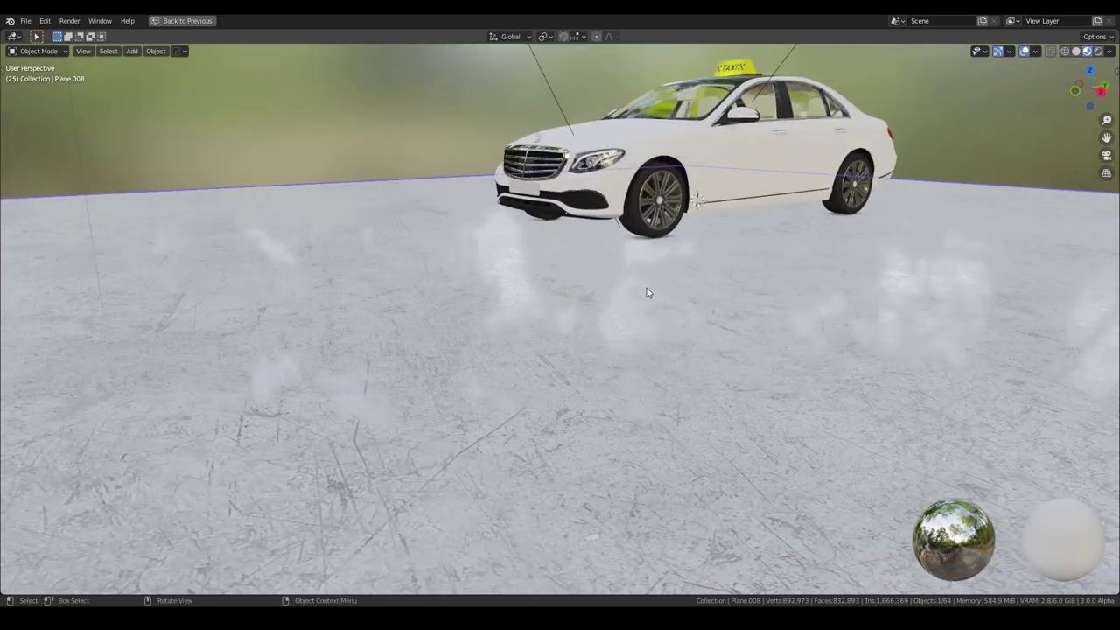
{"action": "key", "text": "ctrl+space"}
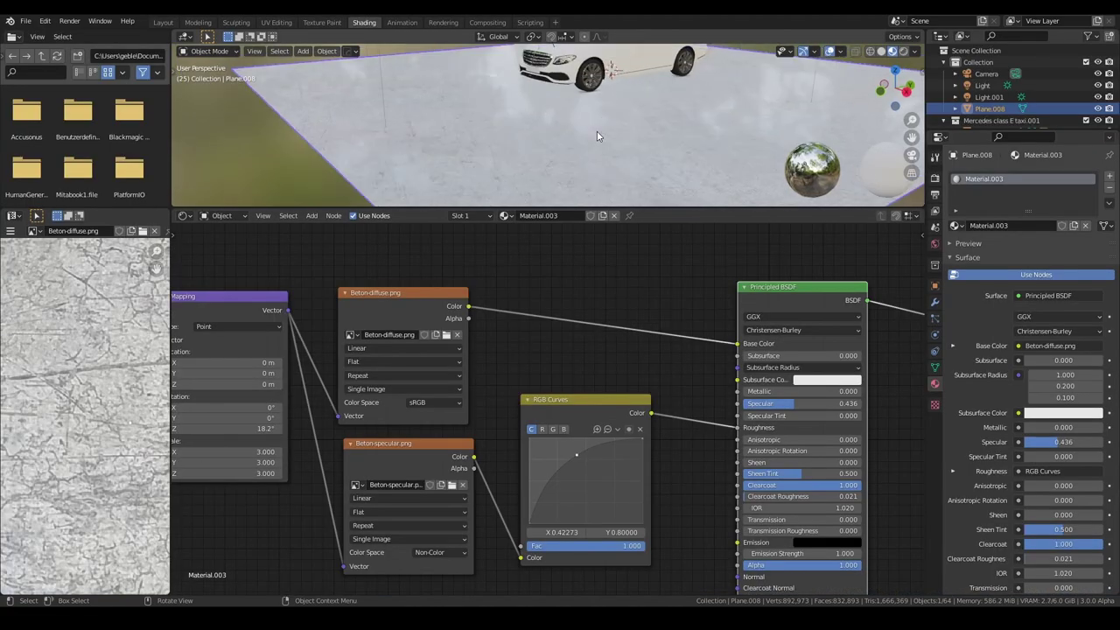
{"action": "mouse_move", "coordinate": [596, 131]}
{"action": "middle_mouse_down"}
{"action": "mouse_move", "coordinate": [495, 187]}
{"action": "mouse_move", "coordinate": [514, 153]}
{"action": "middle_mouse_up"}
{"action": "scroll", "coordinate": [551, 117], "scroll_direction": "up", "scroll_amount": 3}
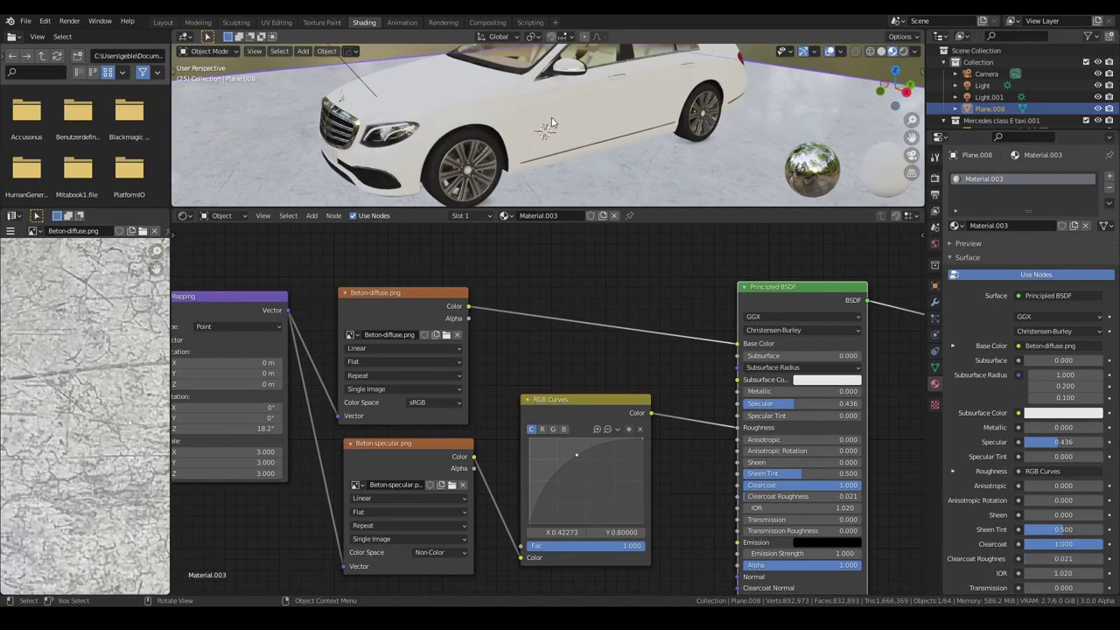
{"action": "scroll", "coordinate": [552, 120], "scroll_direction": "down", "scroll_amount": 2}
{"action": "scroll", "coordinate": [603, 387], "scroll_direction": "down", "scroll_amount": 1}
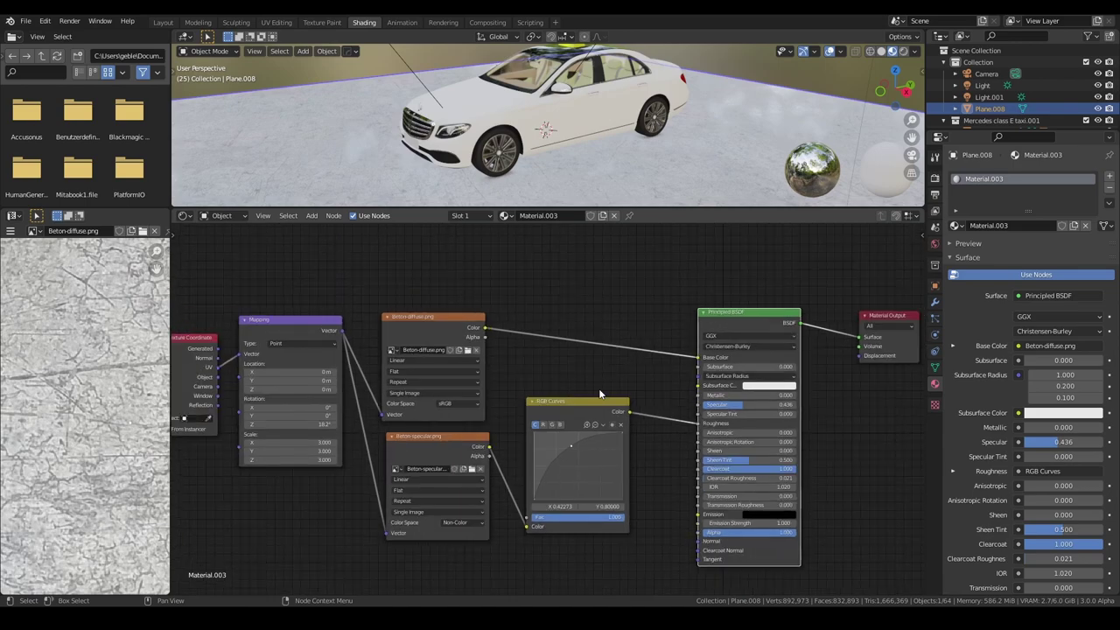
Collapse and rearrange the RGB Curves, Beton-diffuse and Beton-specular nodes, then switch to Poly Haven
{"action": "left_click", "coordinate": [532, 400]}
{"action": "left_click_drag", "start_coordinate": [551, 404], "coordinate": [584, 433]}
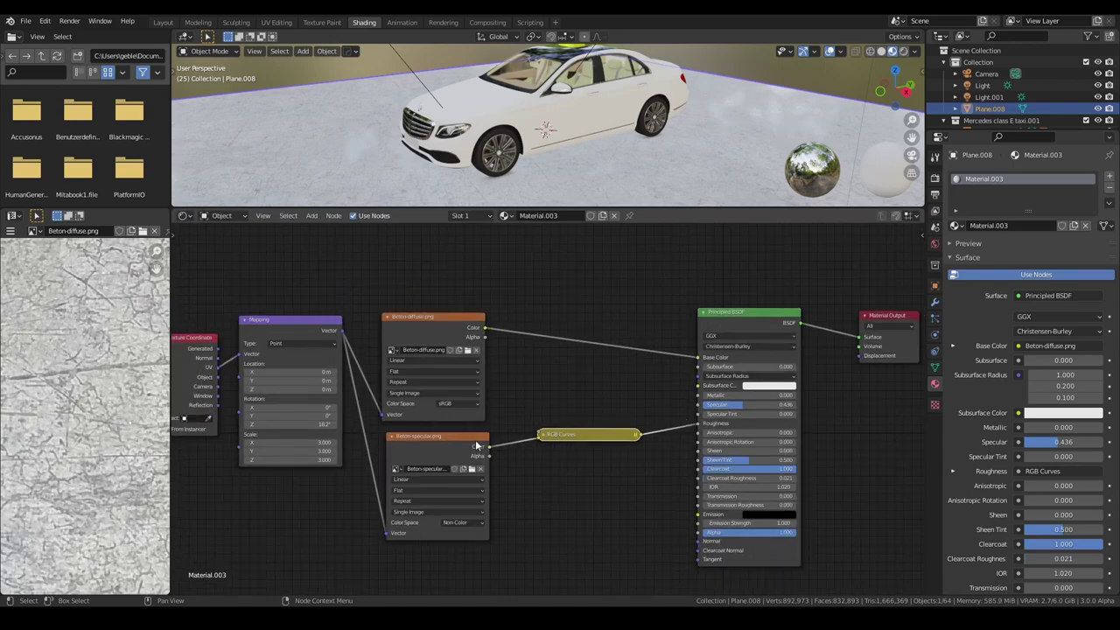
{"action": "left_click", "coordinate": [390, 319]}
{"action": "left_click_drag", "start_coordinate": [419, 322], "coordinate": [467, 322]}
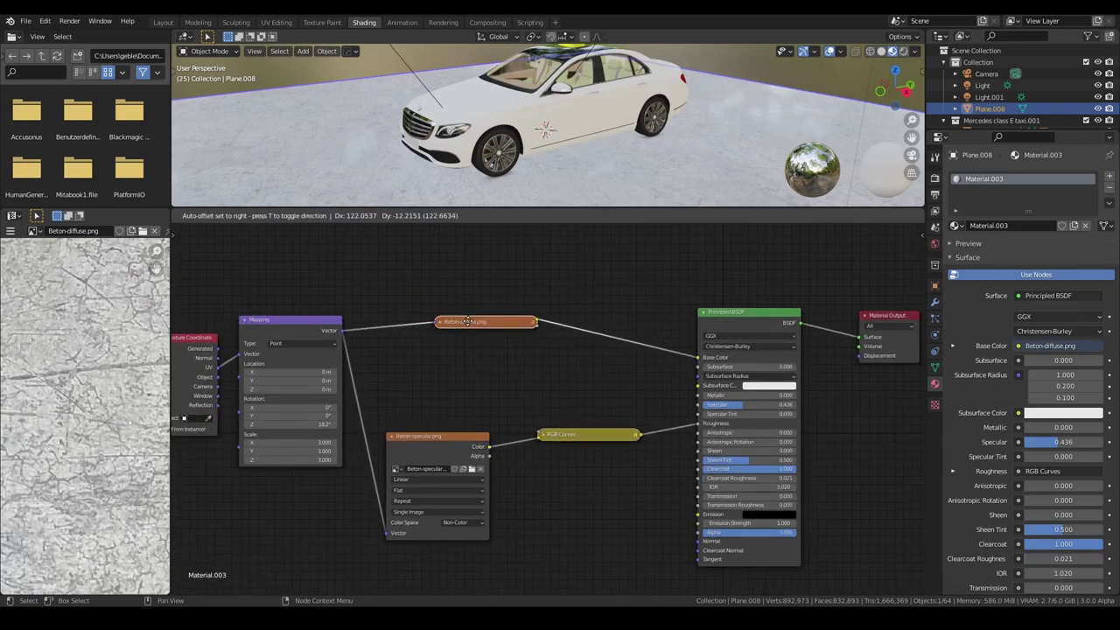
{"action": "left_click", "coordinate": [394, 439]}
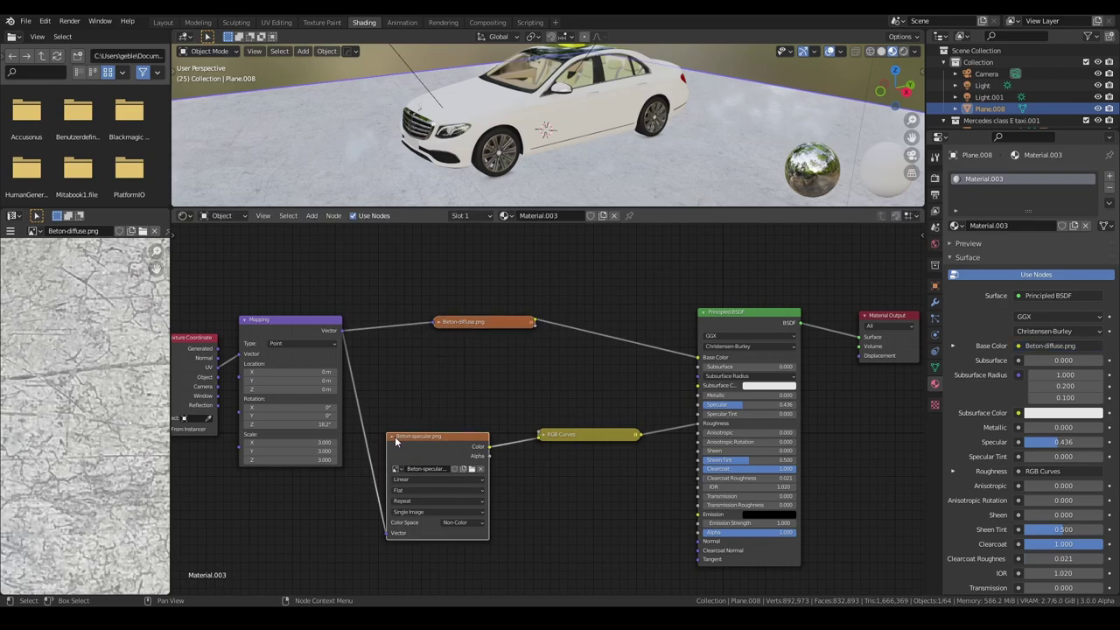
{"action": "left_click", "coordinate": [392, 435]}
{"action": "left_click_drag", "start_coordinate": [415, 441], "coordinate": [473, 411]}
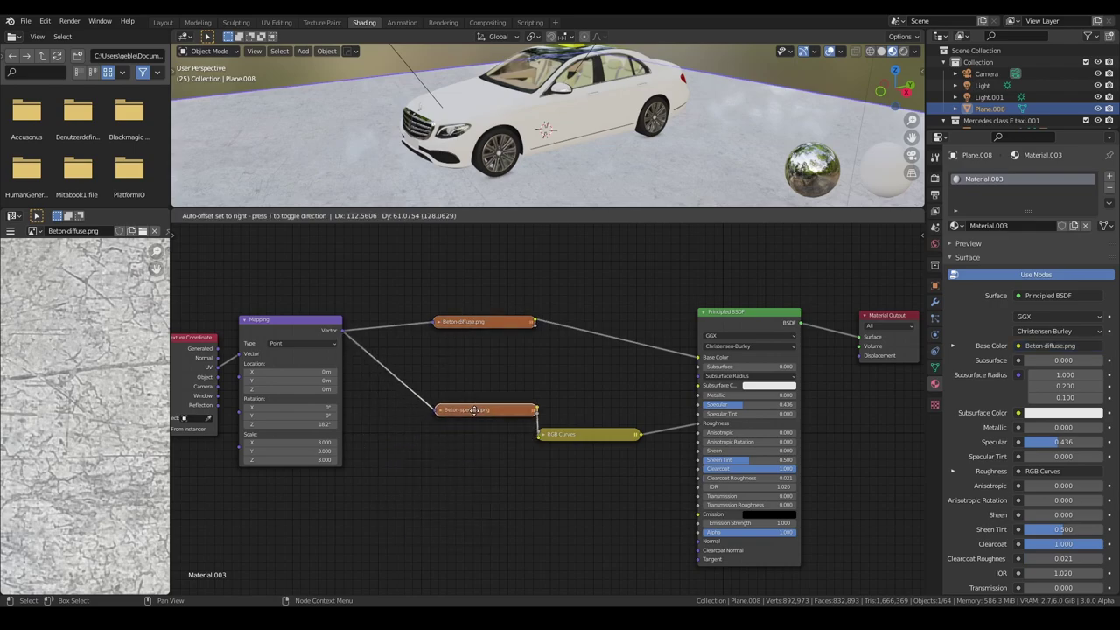
{"action": "scroll", "coordinate": [554, 365], "scroll_direction": "down", "scroll_amount": 1}
{"action": "scroll", "coordinate": [555, 365], "scroll_direction": "up", "scroll_amount": 2}
{"action": "middle_click_drag", "start_coordinate": [568, 350], "coordinate": [500, 329], "text": "shift"}
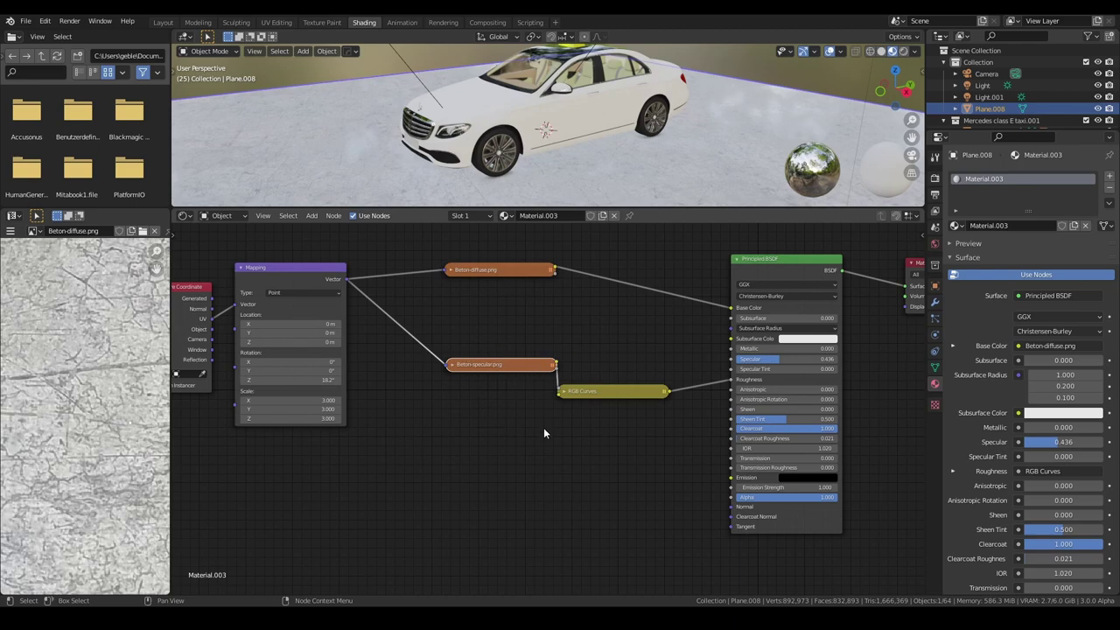
{"action": "left_click", "coordinate": [360, 586]}
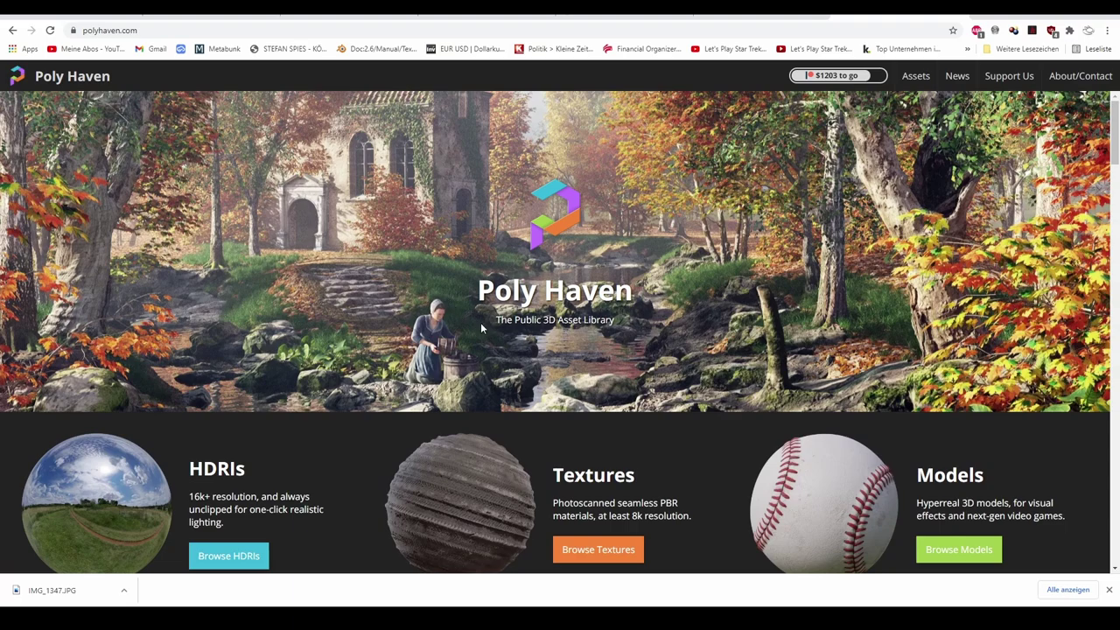
Open Poly Haven's All Textures catalogue (222 results) from the homepage and scroll through it
{"action": "scroll", "coordinate": [676, 315], "scroll_direction": "down", "scroll_amount": 1}
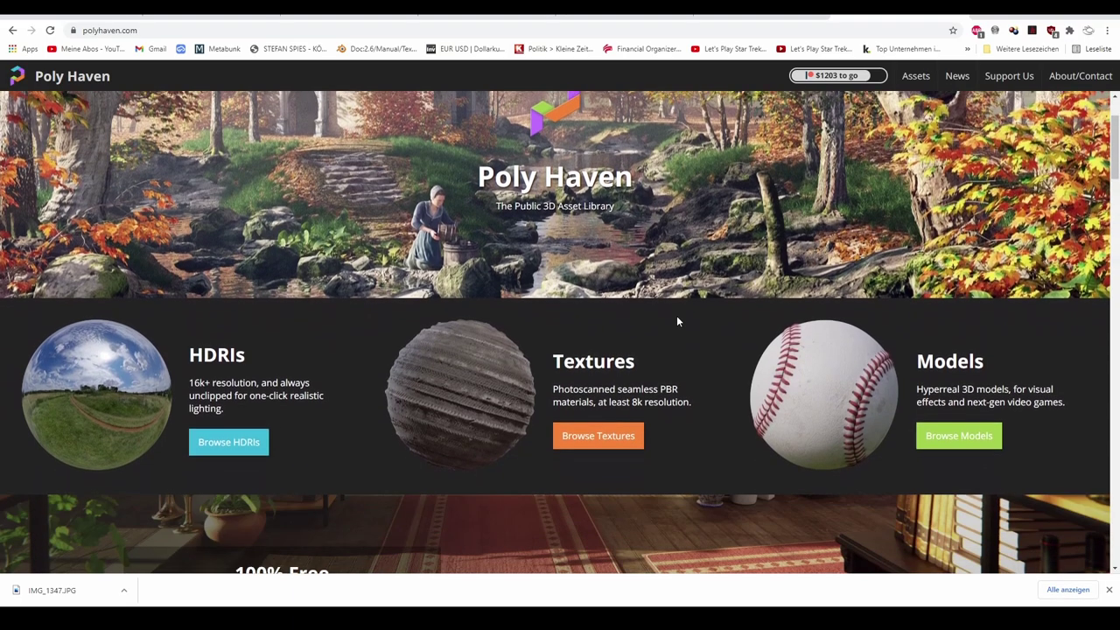
{"action": "scroll", "coordinate": [732, 291], "scroll_direction": "down", "scroll_amount": 1}
{"action": "scroll", "coordinate": [729, 293], "scroll_direction": "down", "scroll_amount": 1}
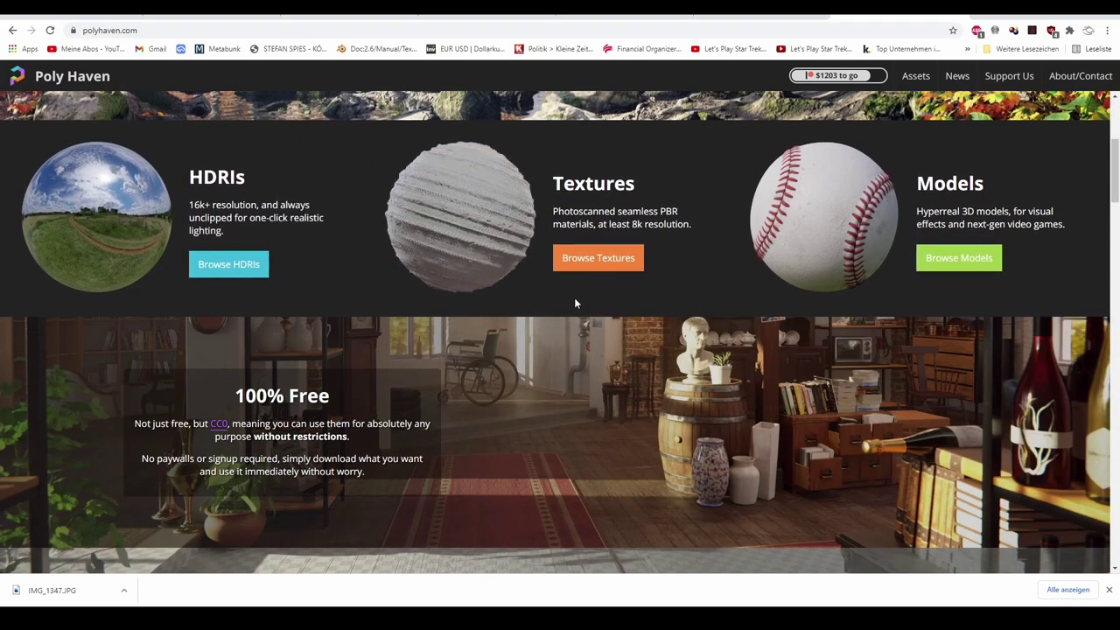
{"action": "left_click", "coordinate": [497, 239]}
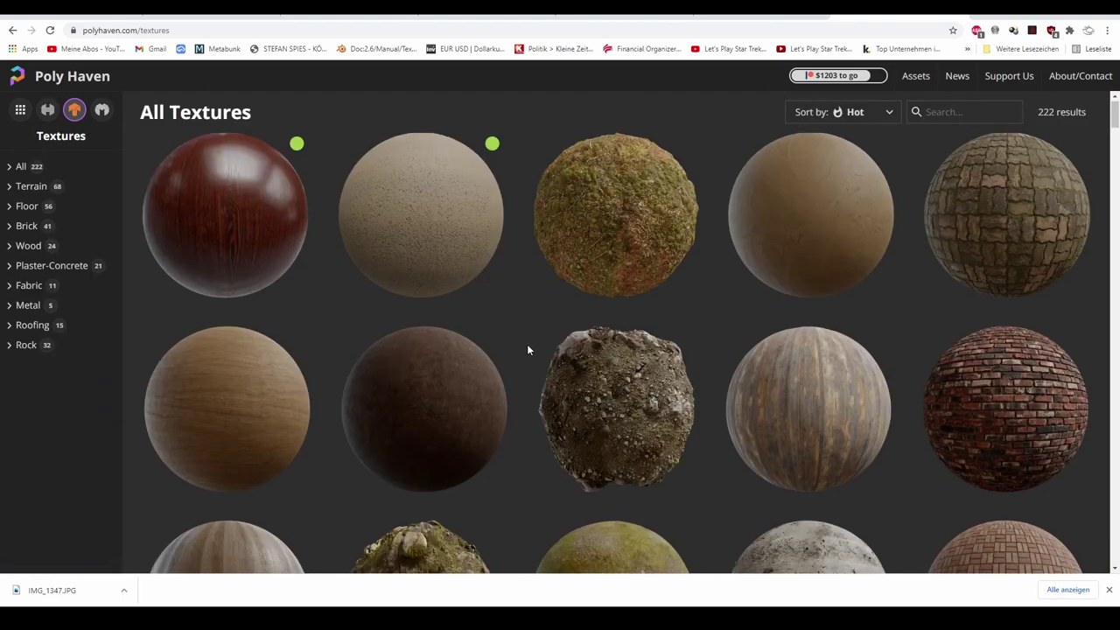
{"action": "scroll", "coordinate": [527, 350], "scroll_direction": "down", "scroll_amount": 2}
{"action": "scroll", "coordinate": [528, 351], "scroll_direction": "down", "scroll_amount": 2}
{"action": "scroll", "coordinate": [528, 351], "scroll_direction": "down", "scroll_amount": 2}
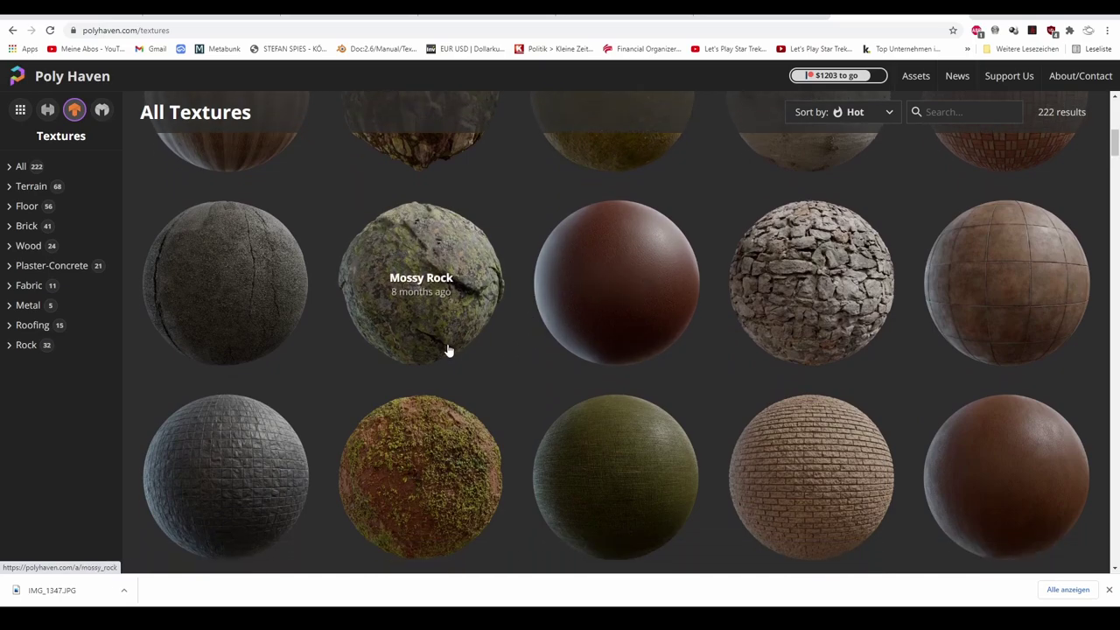
{"action": "scroll", "coordinate": [447, 350], "scroll_direction": "down", "scroll_amount": 3}
{"action": "scroll", "coordinate": [514, 356], "scroll_direction": "down", "scroll_amount": 2}
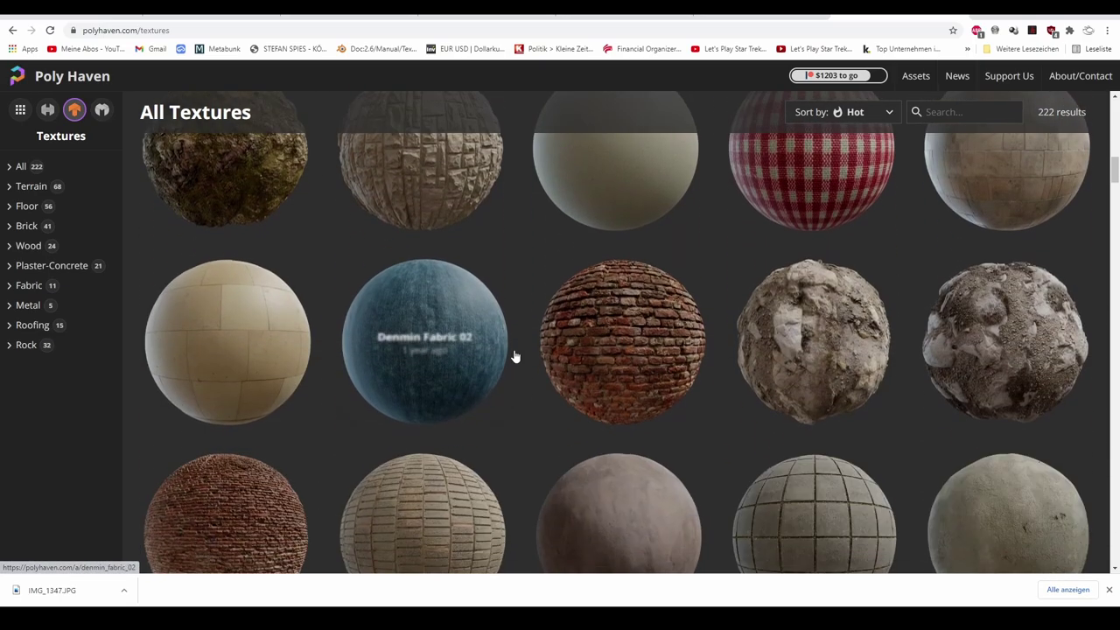
{"action": "scroll", "coordinate": [514, 354], "scroll_direction": "down", "scroll_amount": 1}
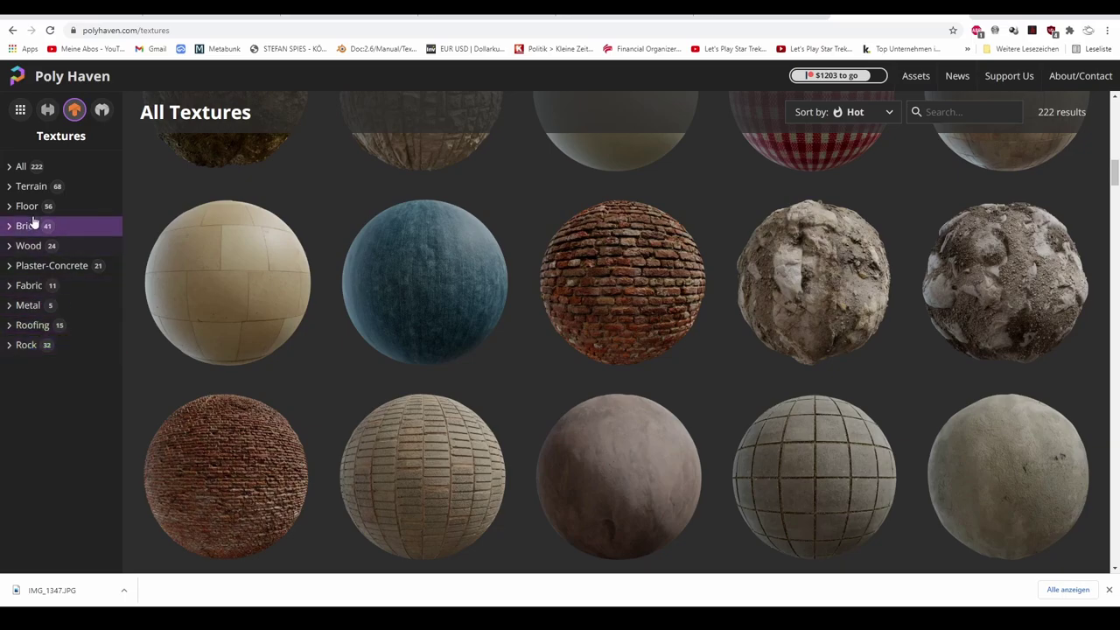
Filter Poly Haven textures to Terrain > Road > Man Made and open Asphalt 02
{"action": "left_click", "coordinate": [11, 190]}
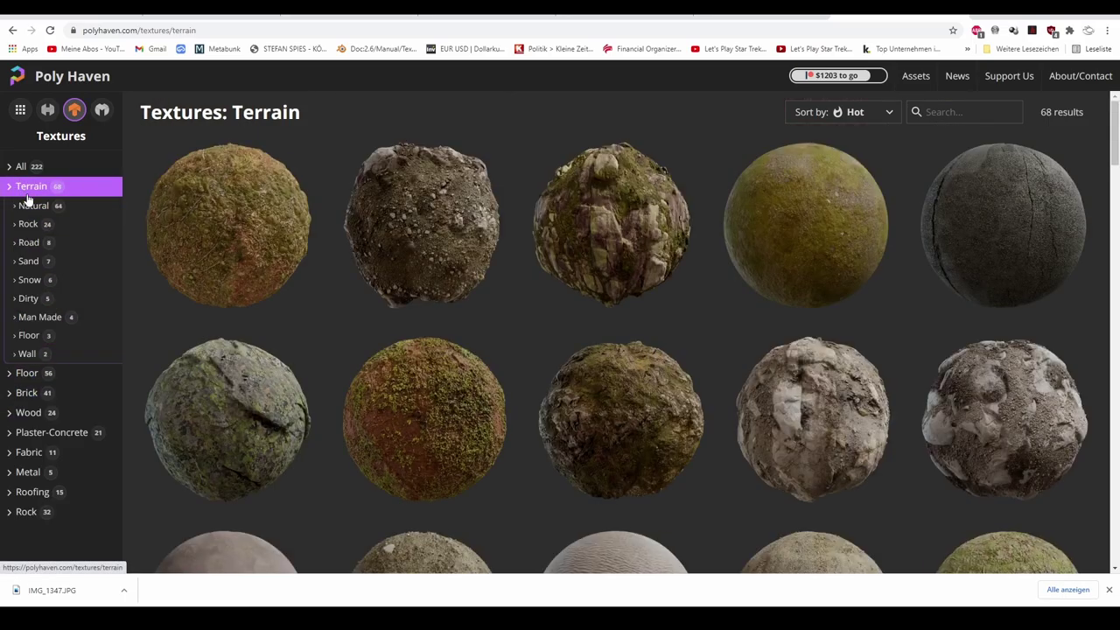
{"action": "left_click", "coordinate": [26, 245]}
{"action": "left_click", "coordinate": [46, 278]}
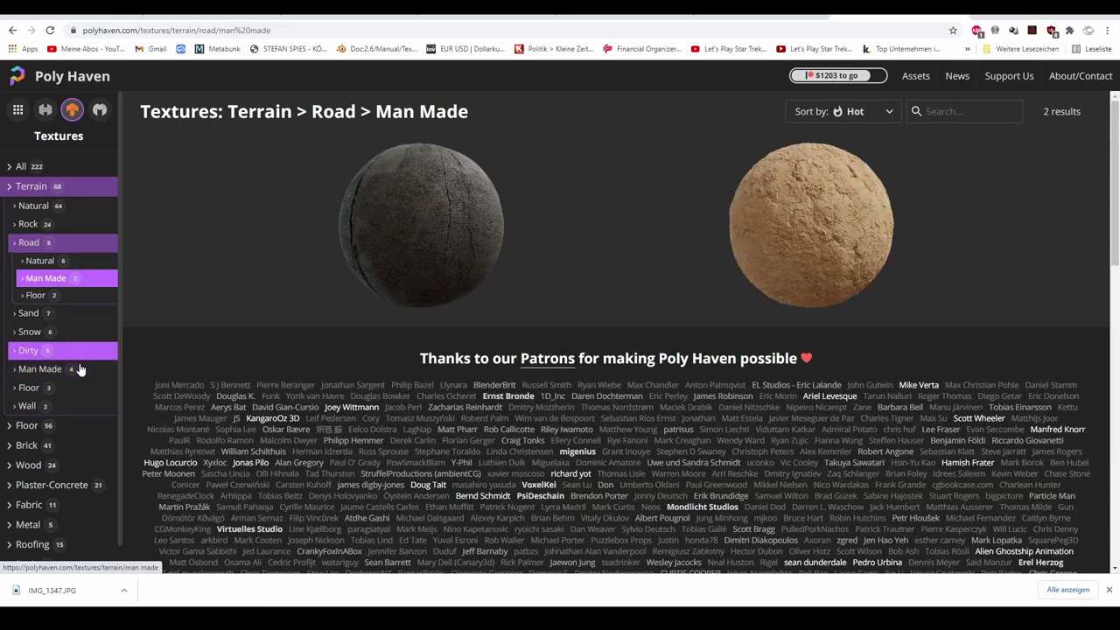
{"action": "left_click", "coordinate": [411, 245]}
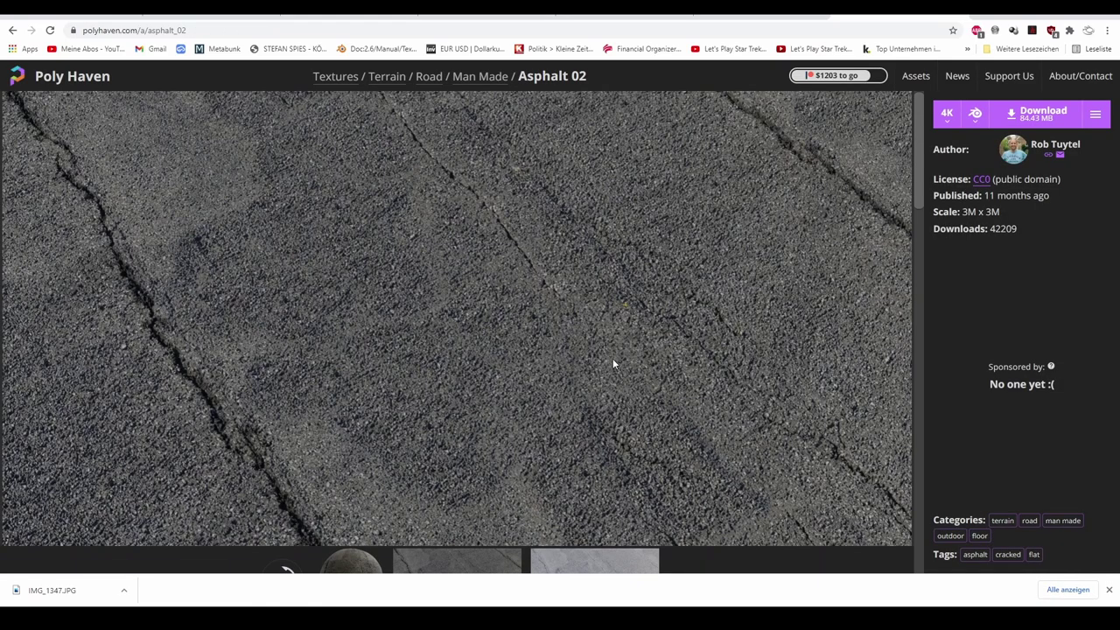
{"action": "scroll", "coordinate": [558, 293], "scroll_direction": "down", "scroll_amount": 5}
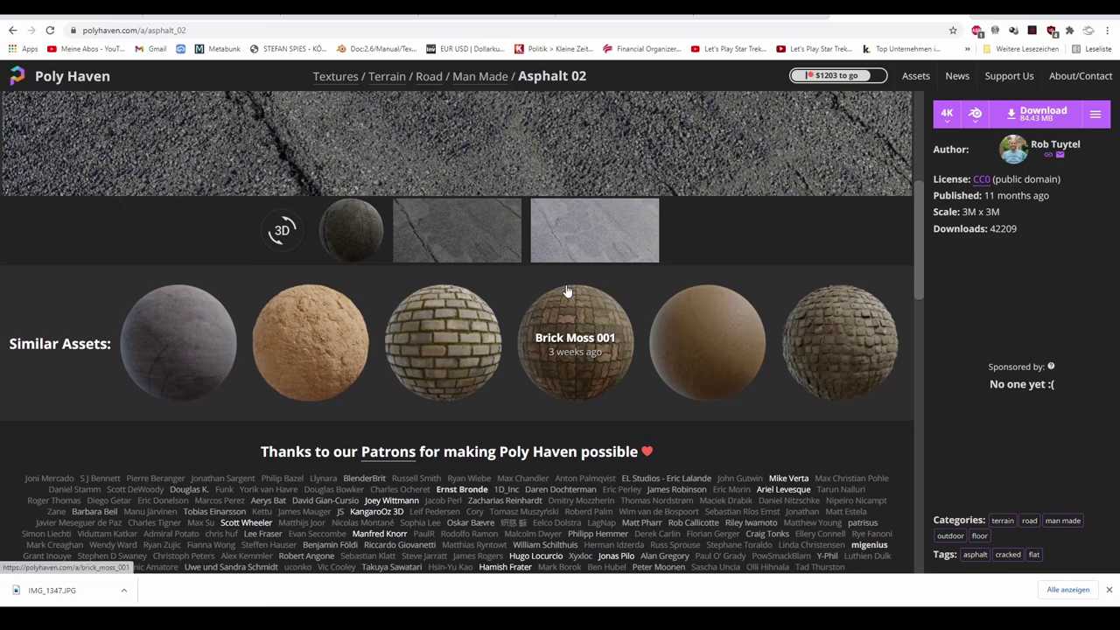
{"action": "scroll", "coordinate": [577, 319], "scroll_direction": "up", "scroll_amount": 5}
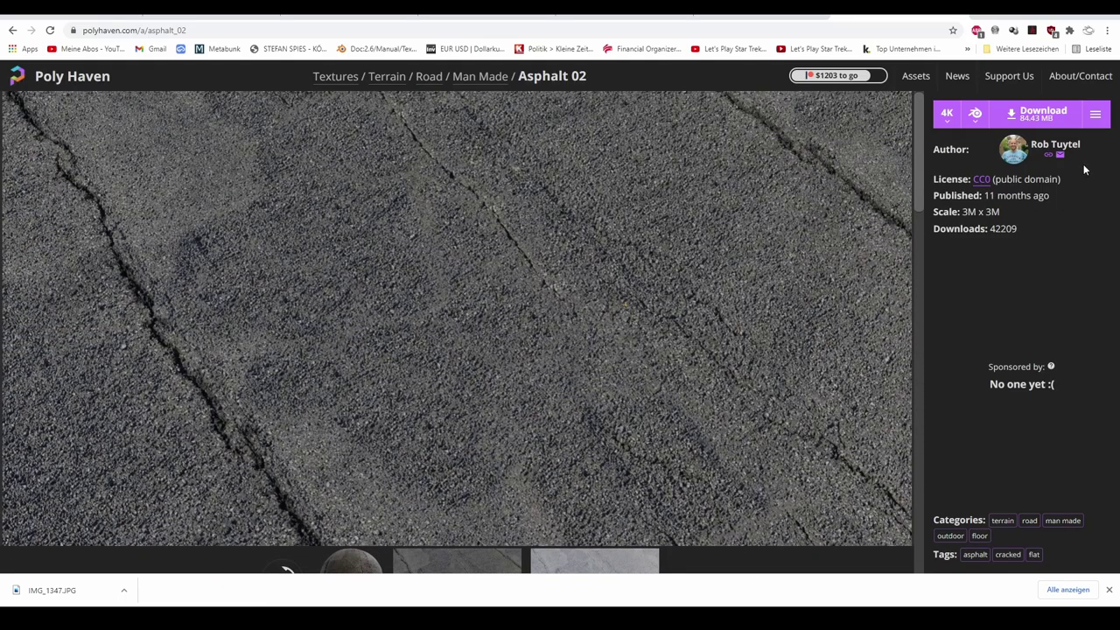
Download Asphalt 02 at 2K resolution and switch to its downloaded textures folder
{"action": "left_click", "coordinate": [948, 116]}
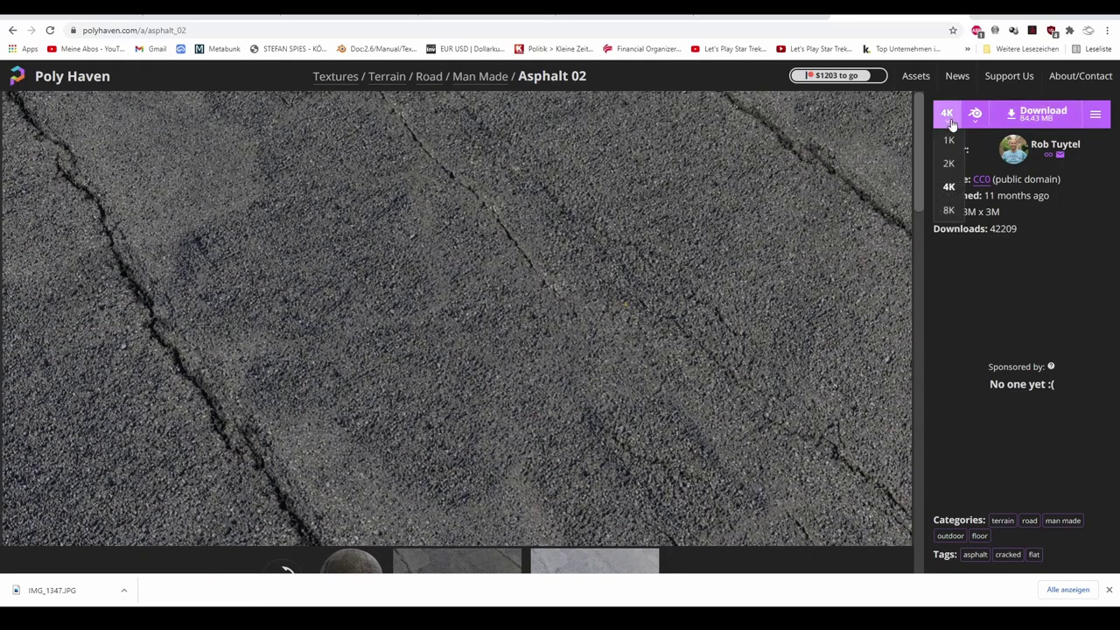
{"action": "left_click", "coordinate": [949, 164]}
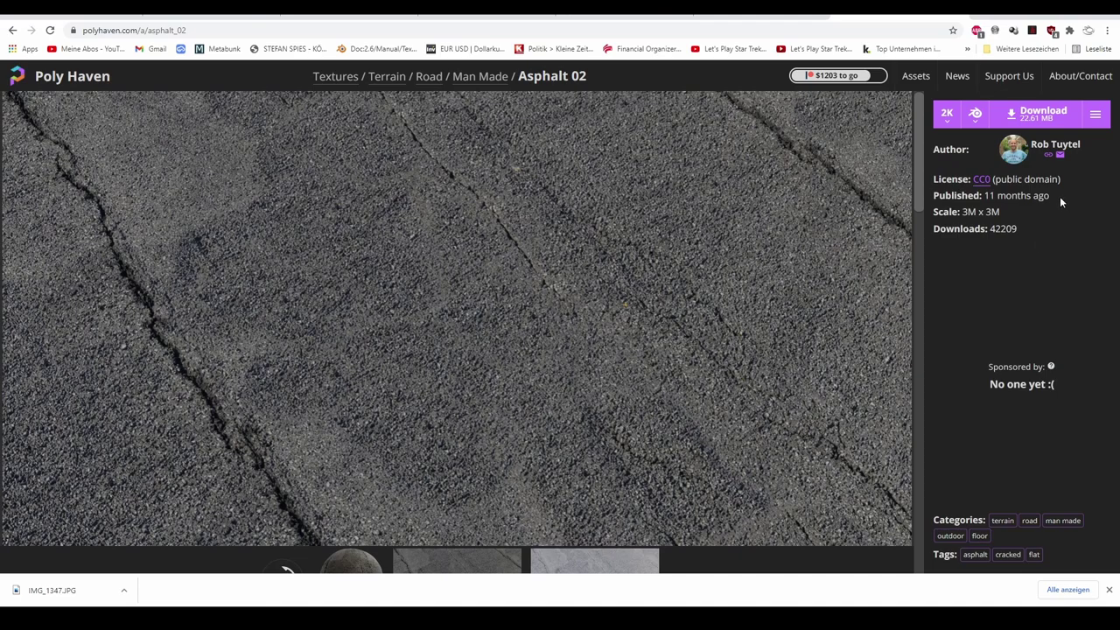
{"action": "left_click", "coordinate": [1020, 131]}
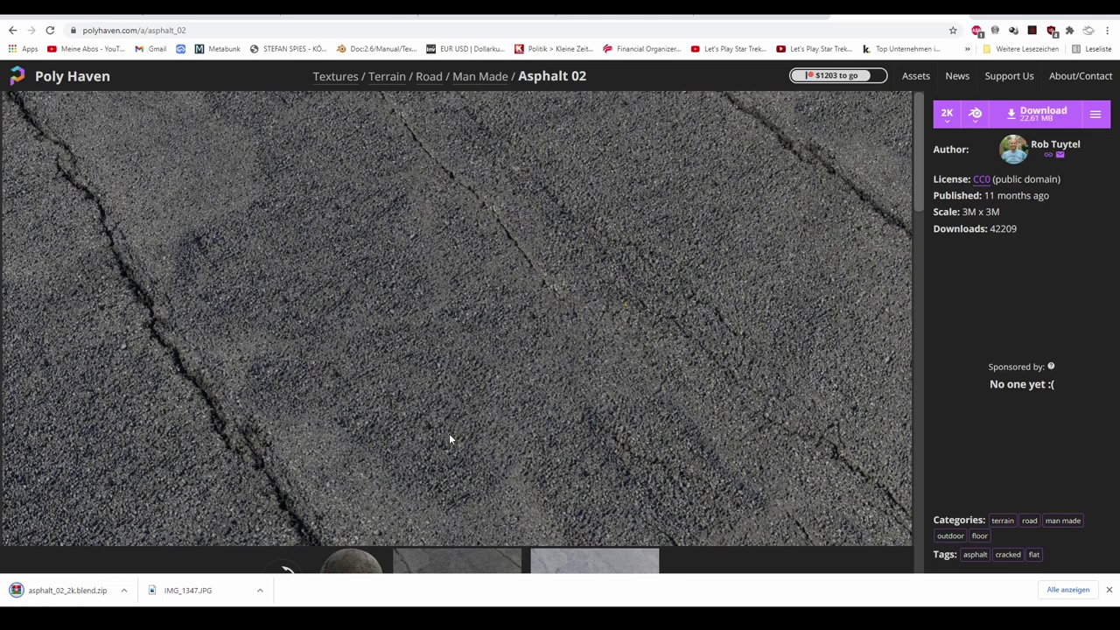
{"action": "key", "text": "alt+Tab"}
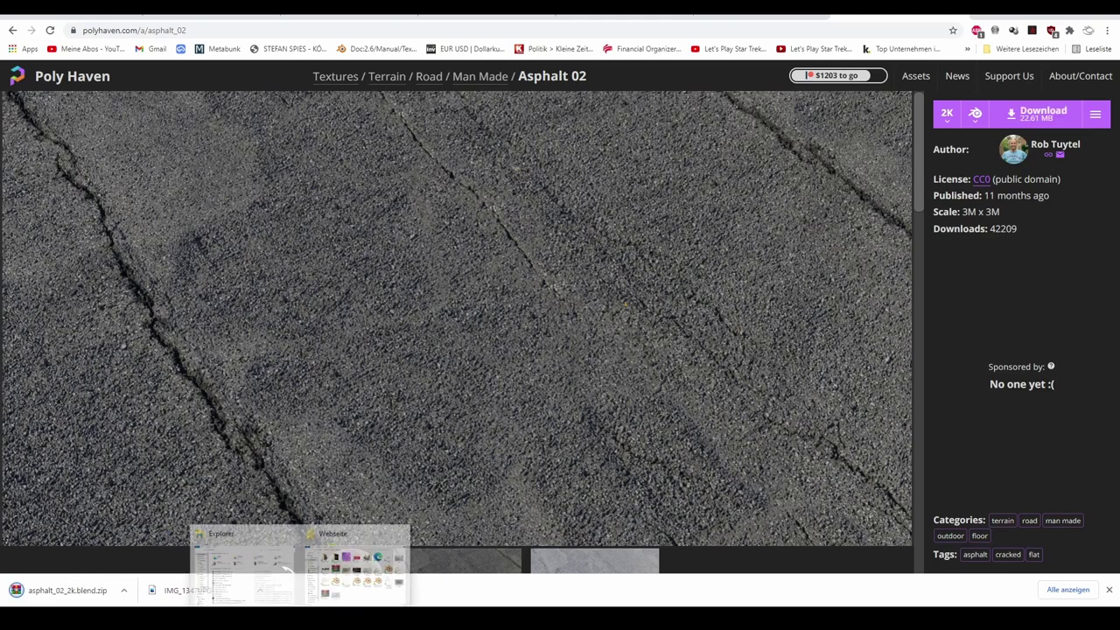
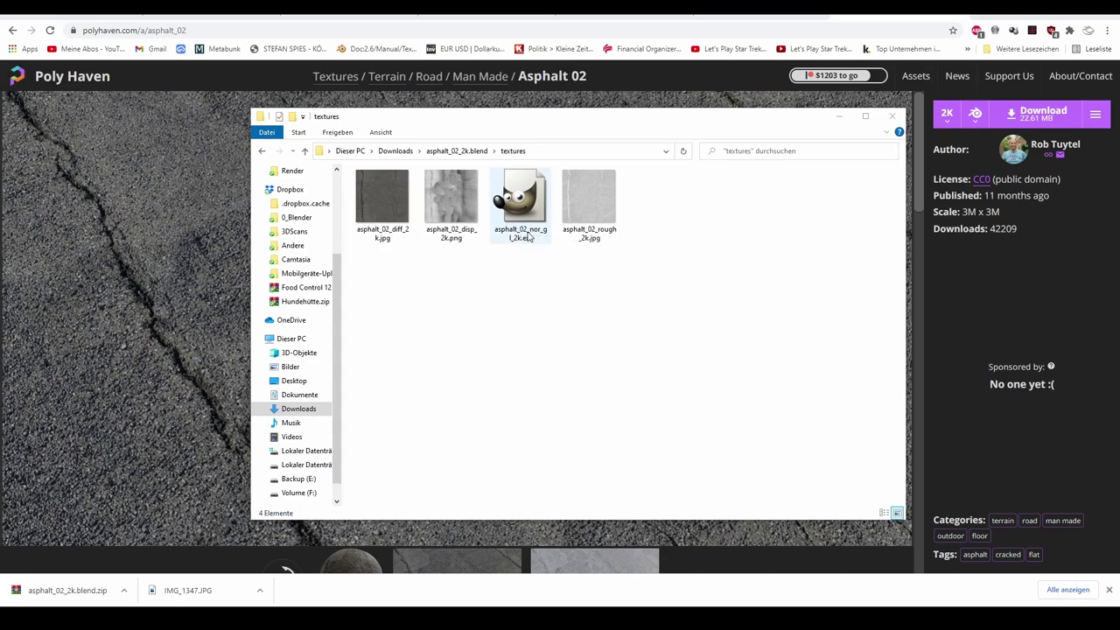
Move the textures folder window aside and return to the Poly Haven home page
{"action": "left_click_drag", "start_coordinate": [565, 124], "coordinate": [645, 120]}
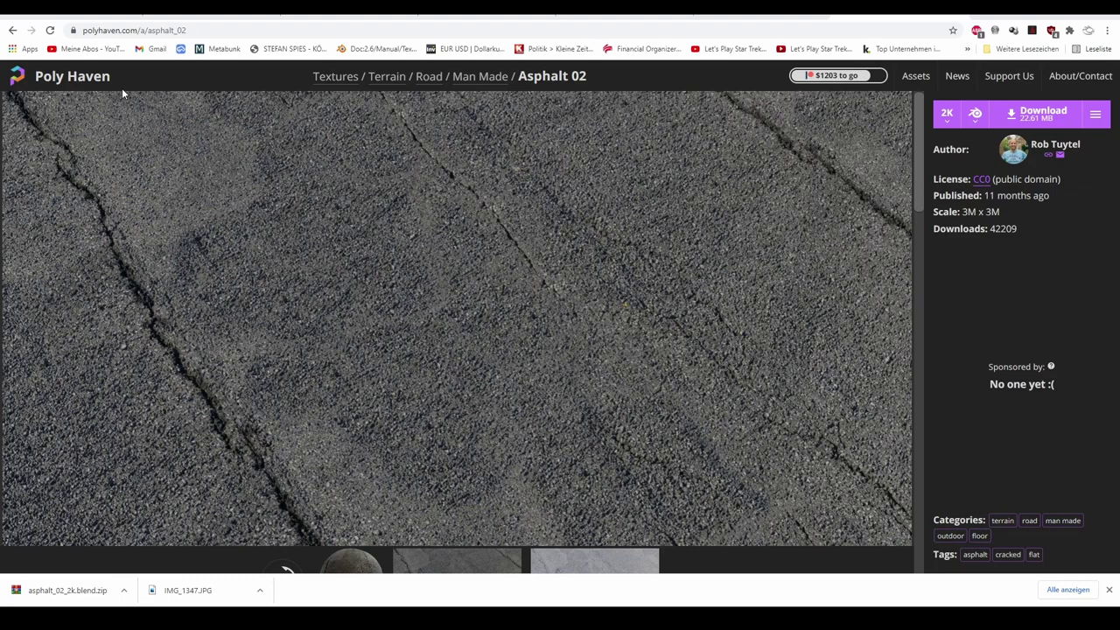
{"action": "left_click", "coordinate": [87, 77]}
{"action": "scroll", "coordinate": [555, 282], "scroll_direction": "down", "scroll_amount": 1}
{"action": "scroll", "coordinate": [555, 283], "scroll_direction": "down", "scroll_amount": 2}
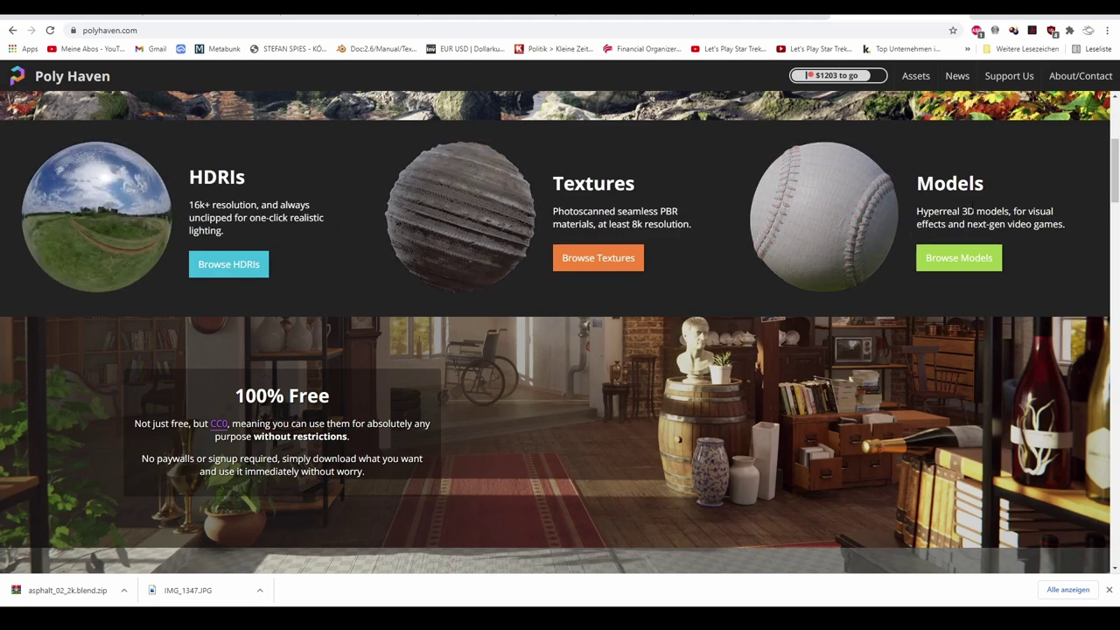
Open the All Models catalogue and scroll through its 79 models
{"action": "left_click", "coordinate": [883, 228]}
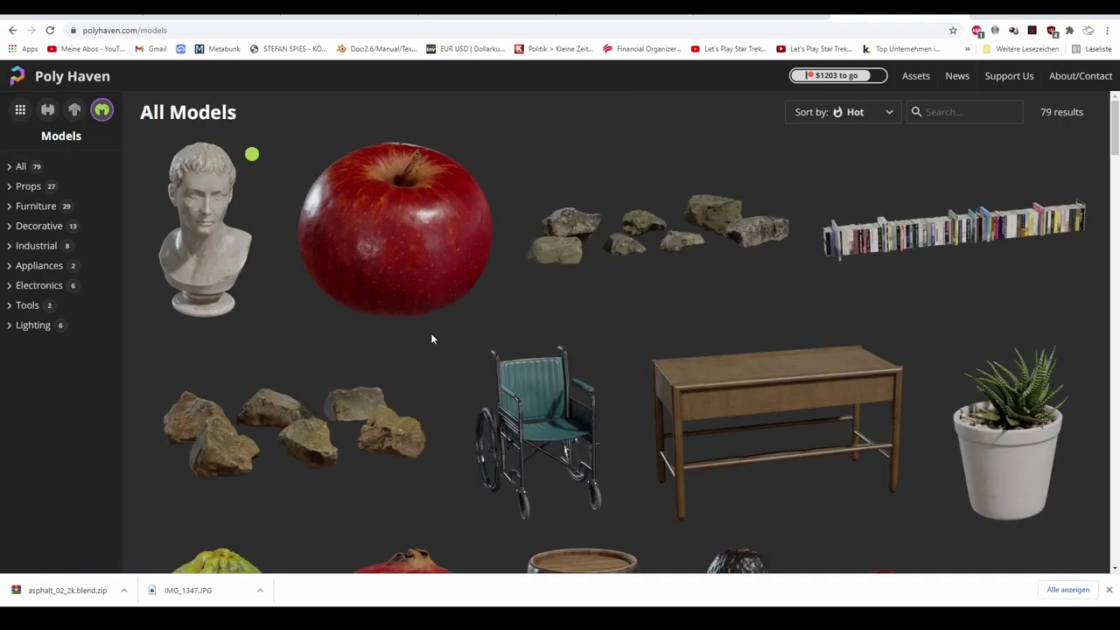
{"action": "scroll", "coordinate": [431, 337], "scroll_direction": "down", "scroll_amount": 3}
{"action": "mouse_move", "coordinate": [509, 341]}
{"action": "scroll", "coordinate": [432, 338], "scroll_direction": "down", "scroll_amount": 3}
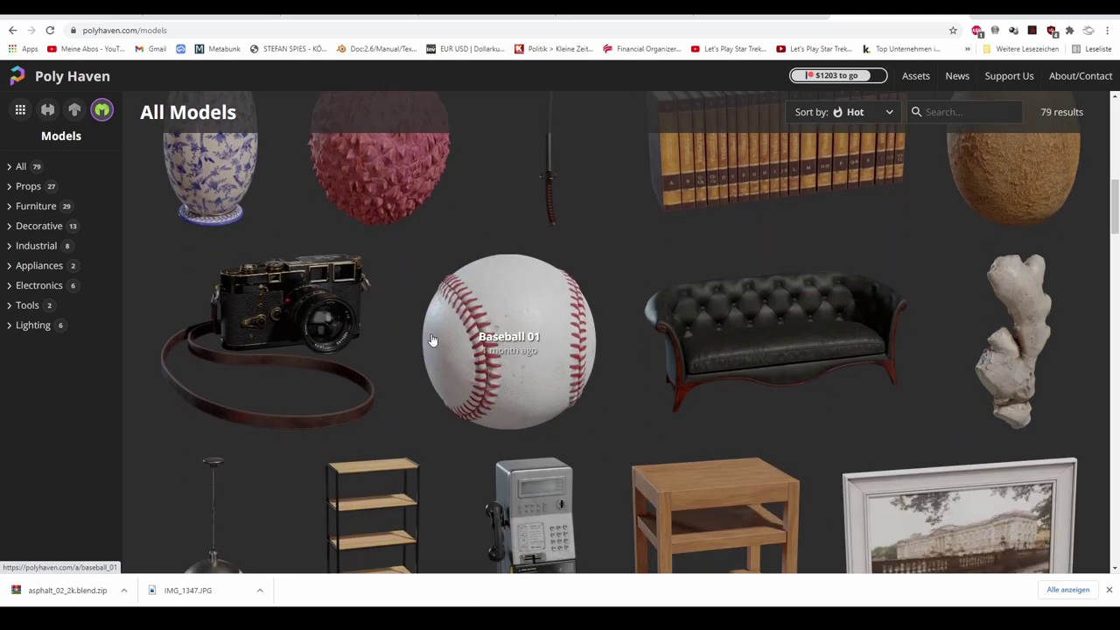
{"action": "scroll", "coordinate": [432, 337], "scroll_direction": "up", "scroll_amount": 3}
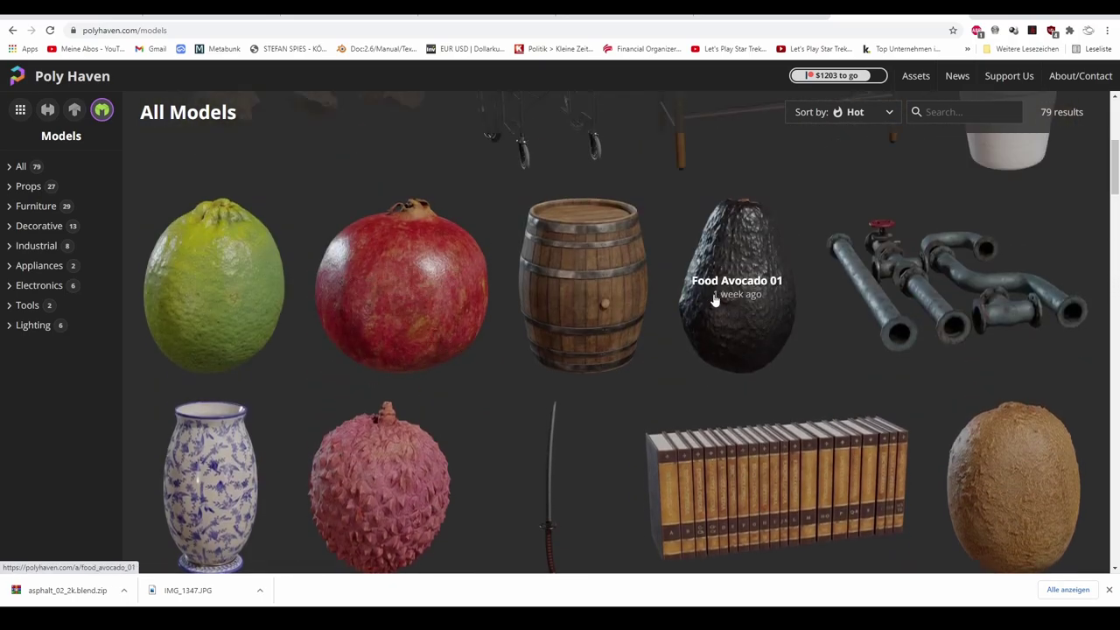
{"action": "scroll", "coordinate": [494, 350], "scroll_direction": "down", "scroll_amount": 5}
{"action": "scroll", "coordinate": [494, 349], "scroll_direction": "down", "scroll_amount": 3}
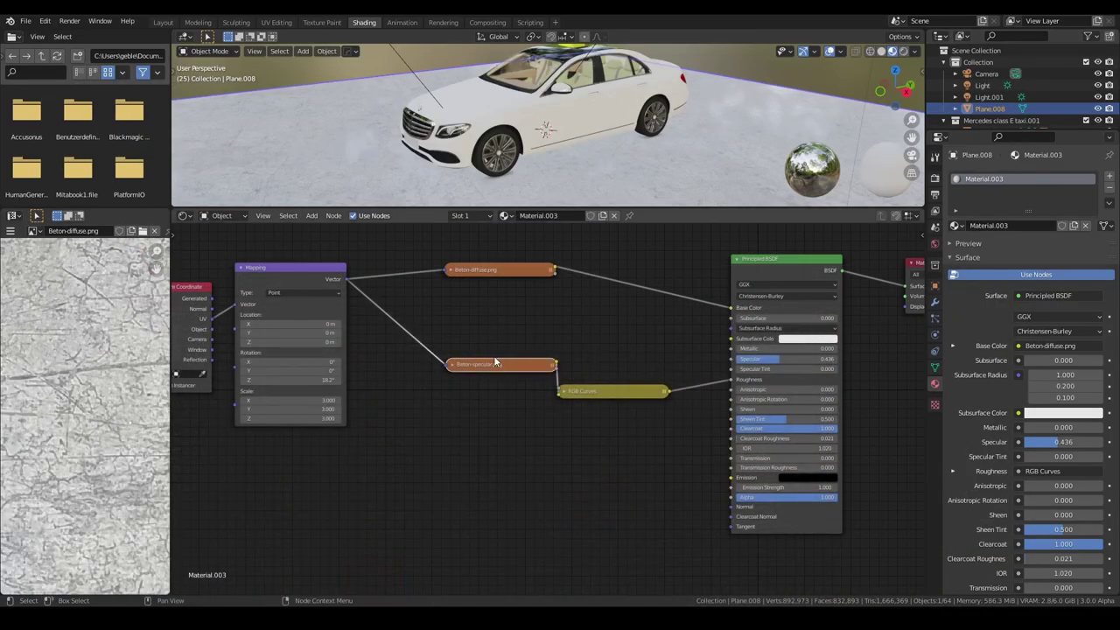
Move the Beton-specular and RGB Curves nodes up and make the upper areas taller
{"action": "left_click_drag", "start_coordinate": [495, 364], "coordinate": [492, 302]}
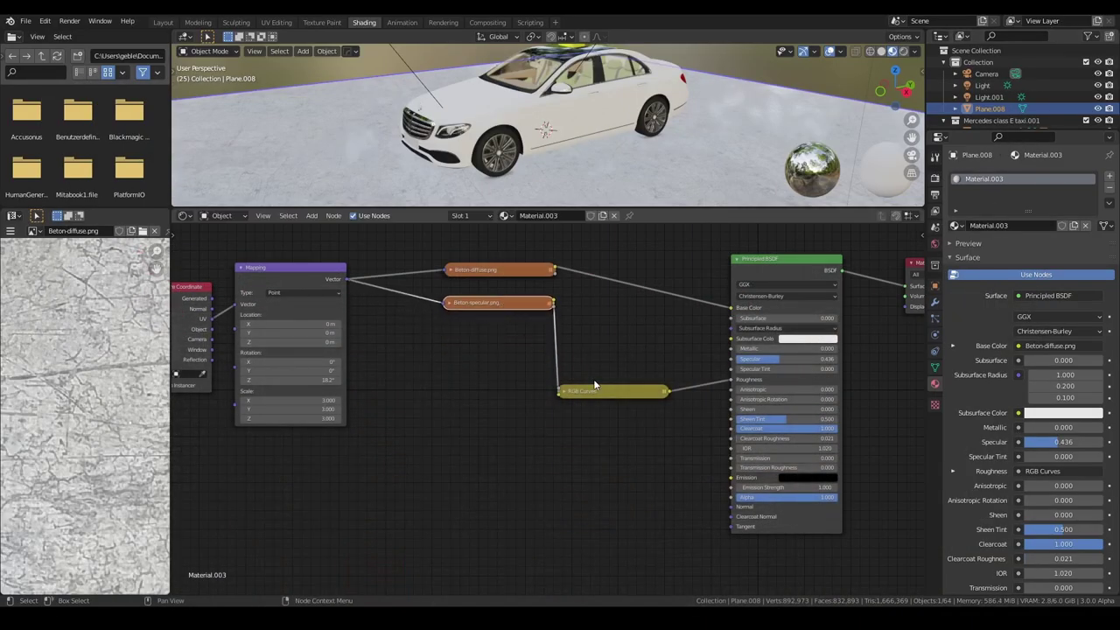
{"action": "left_click_drag", "start_coordinate": [614, 385], "coordinate": [624, 328]}
{"action": "middle_click_drag", "start_coordinate": [526, 343], "coordinate": [469, 354]}
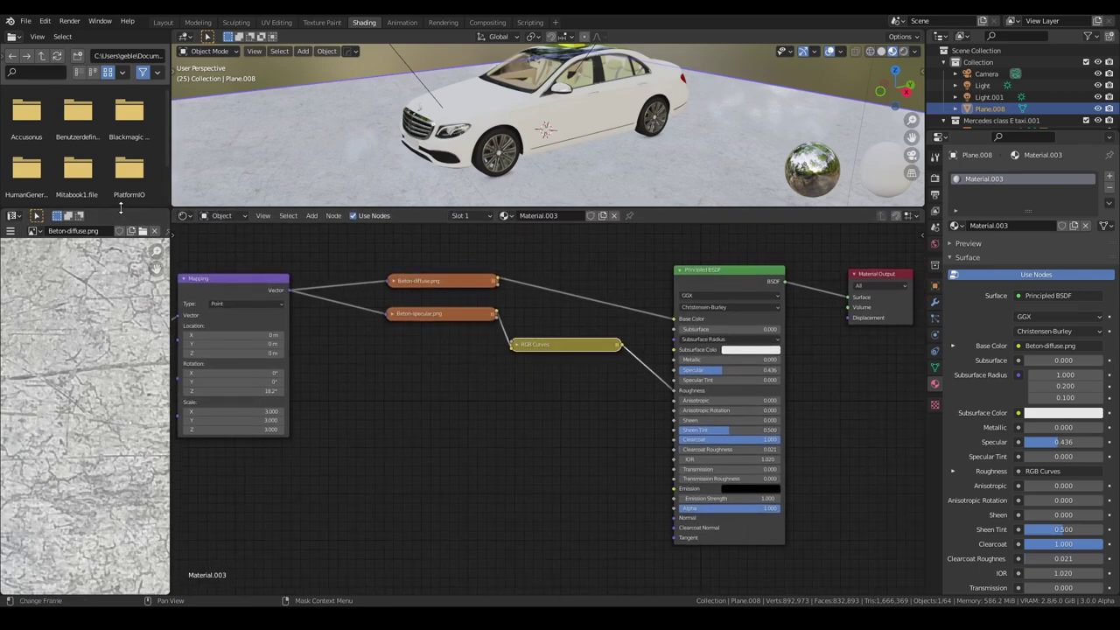
{"action": "left_click_drag", "start_coordinate": [120, 209], "coordinate": [113, 307]}
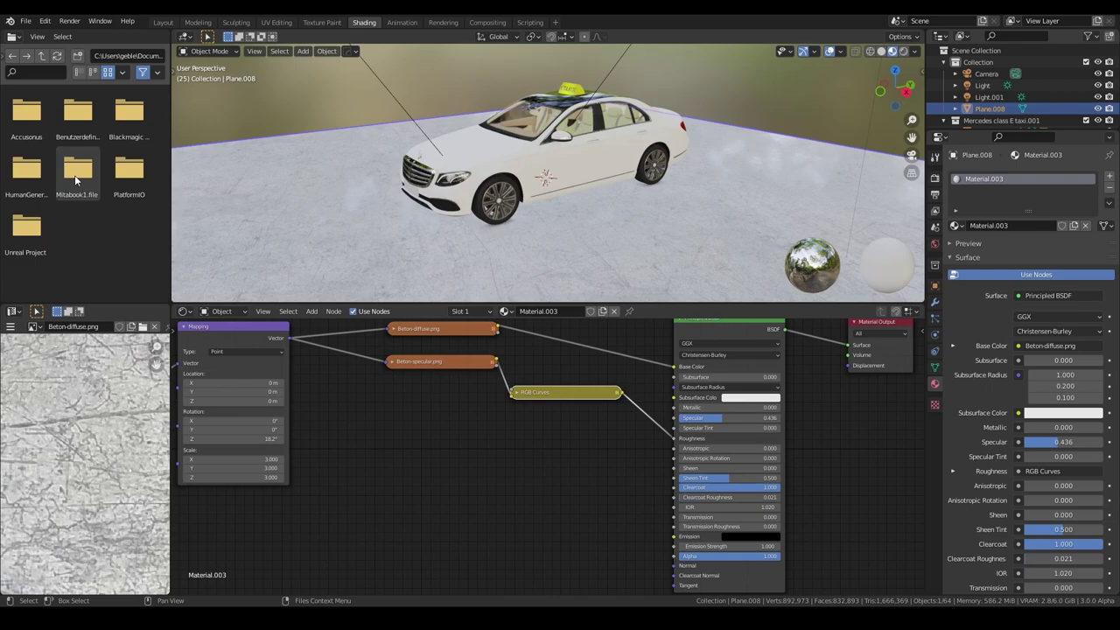
Change the file browser path from Documents to the Downloads folder
{"action": "left_click", "coordinate": [26, 112]}
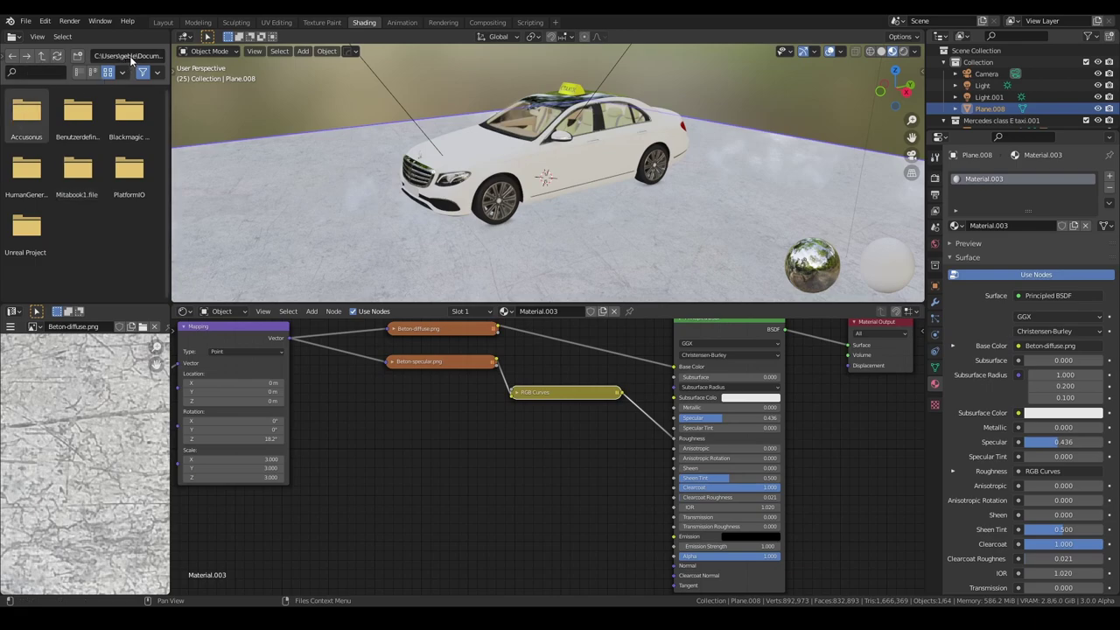
{"action": "left_click", "coordinate": [131, 56]}
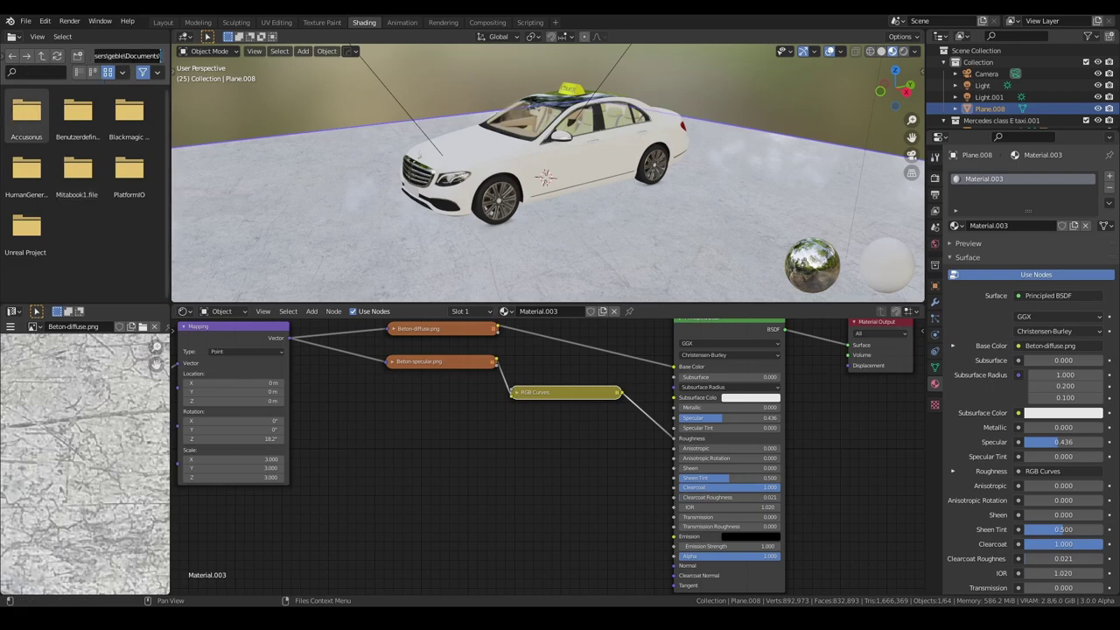
{"action": "left_click_drag", "start_coordinate": [161, 56], "coordinate": [125, 56]}
{"action": "type", "text": "D"}
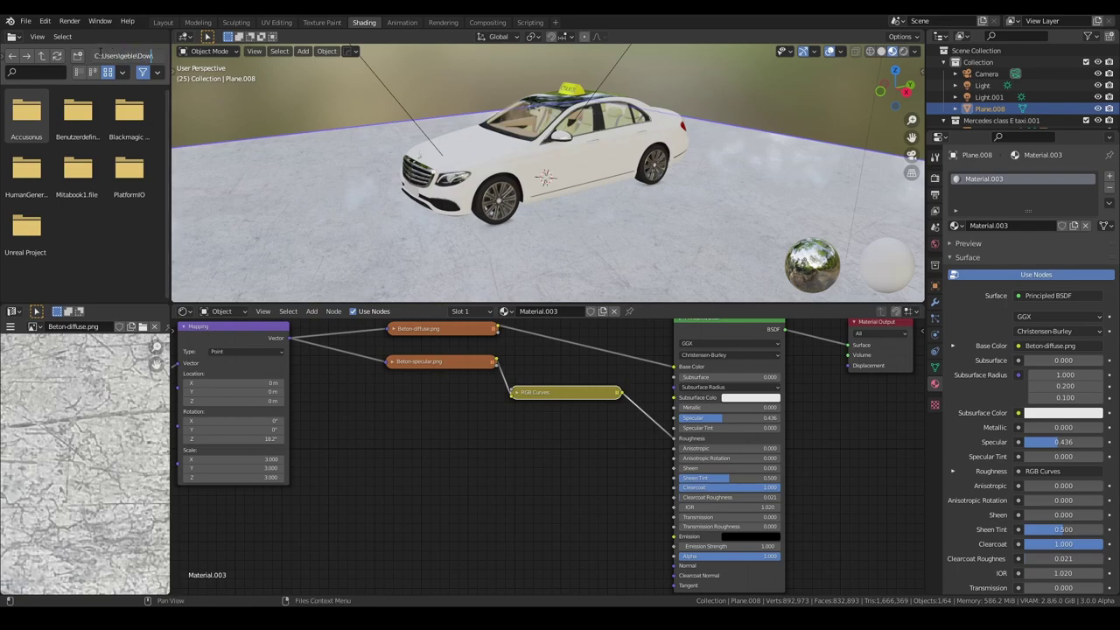
{"action": "type", "text": "loads"}
{"action": "key", "text": "Return"}
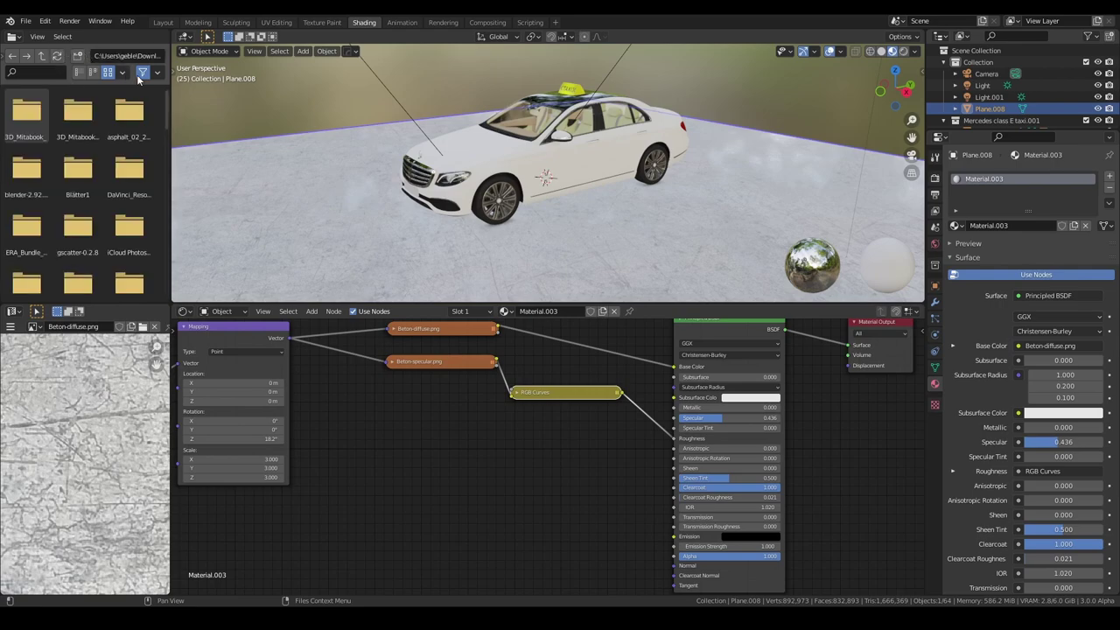
Sort the Downloads file list by Modified Date
{"action": "left_click", "coordinate": [155, 73]}
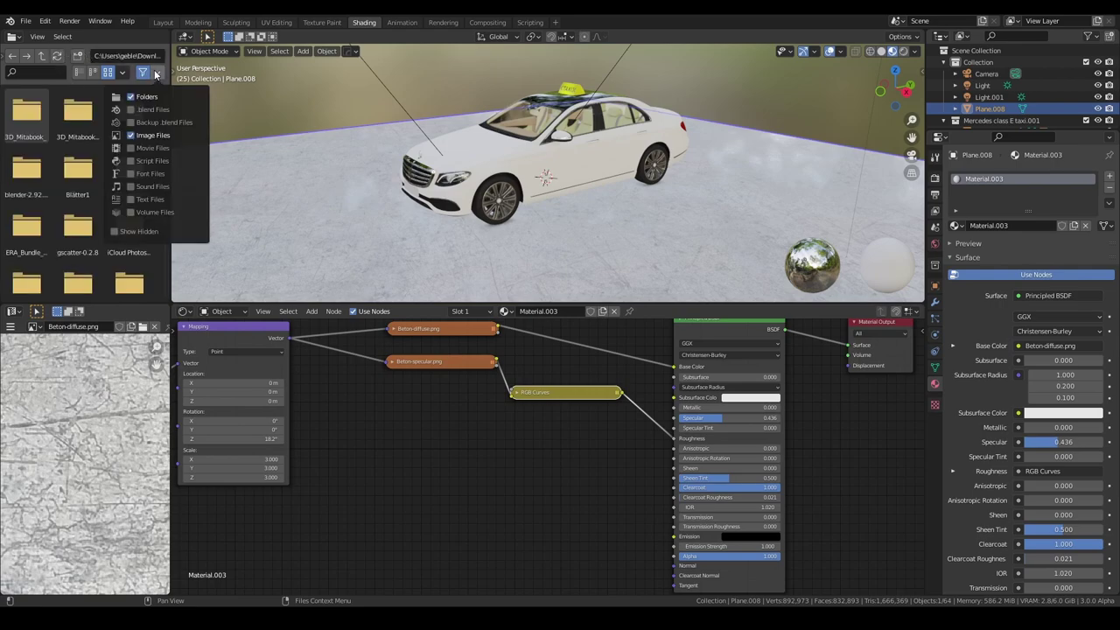
{"action": "left_click", "coordinate": [122, 71]}
{"action": "left_click", "coordinate": [146, 125]}
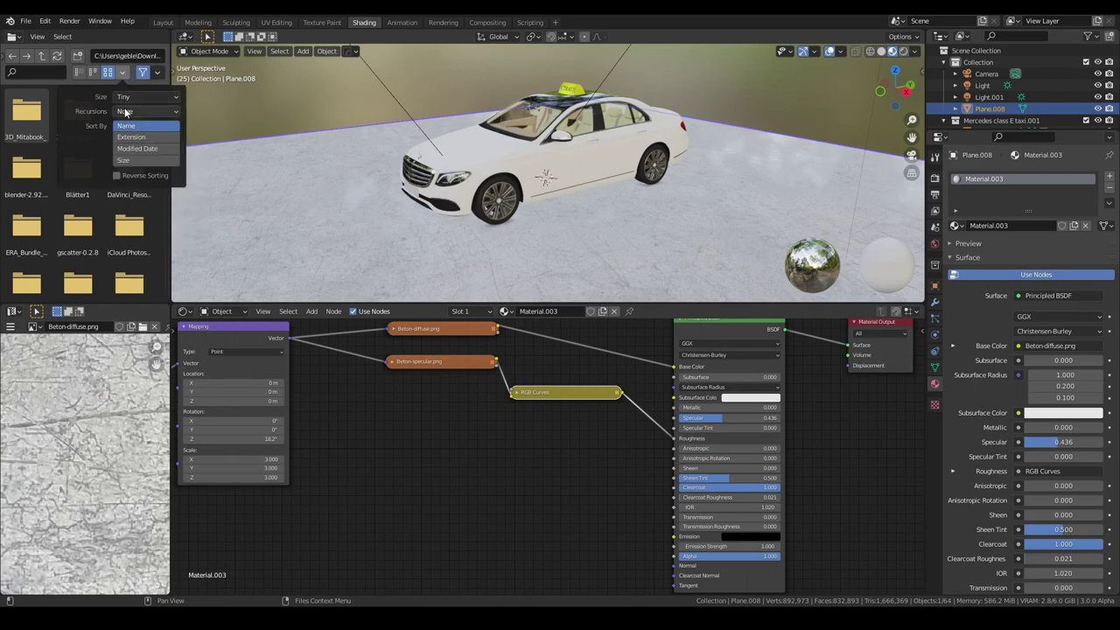
{"action": "left_click", "coordinate": [147, 150]}
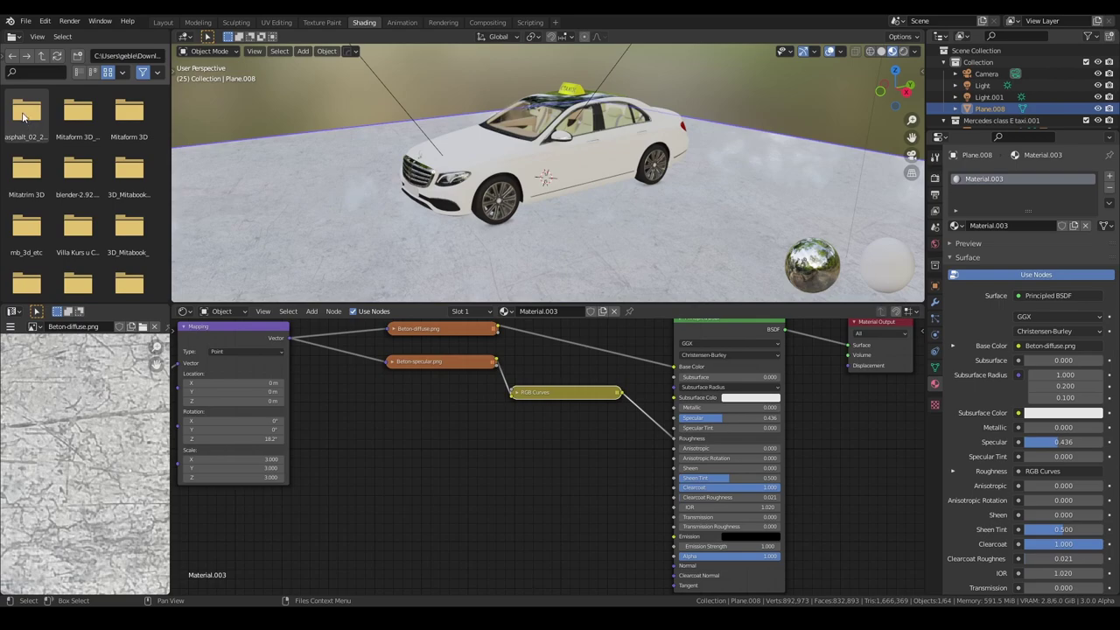
Open the downloaded asphalt textures folder and frame the ground's node tree
{"action": "double_click", "coordinate": [26, 118]}
{"action": "double_click", "coordinate": [26, 112]}
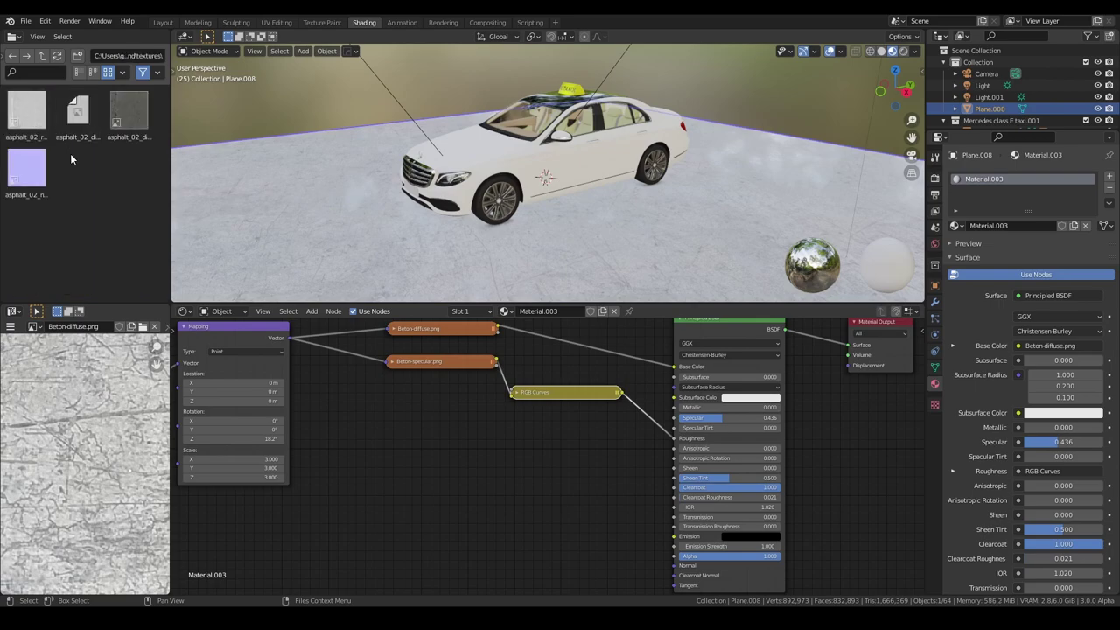
{"action": "key", "text": "ctrl+t"}
{"action": "key", "text": "Home"}
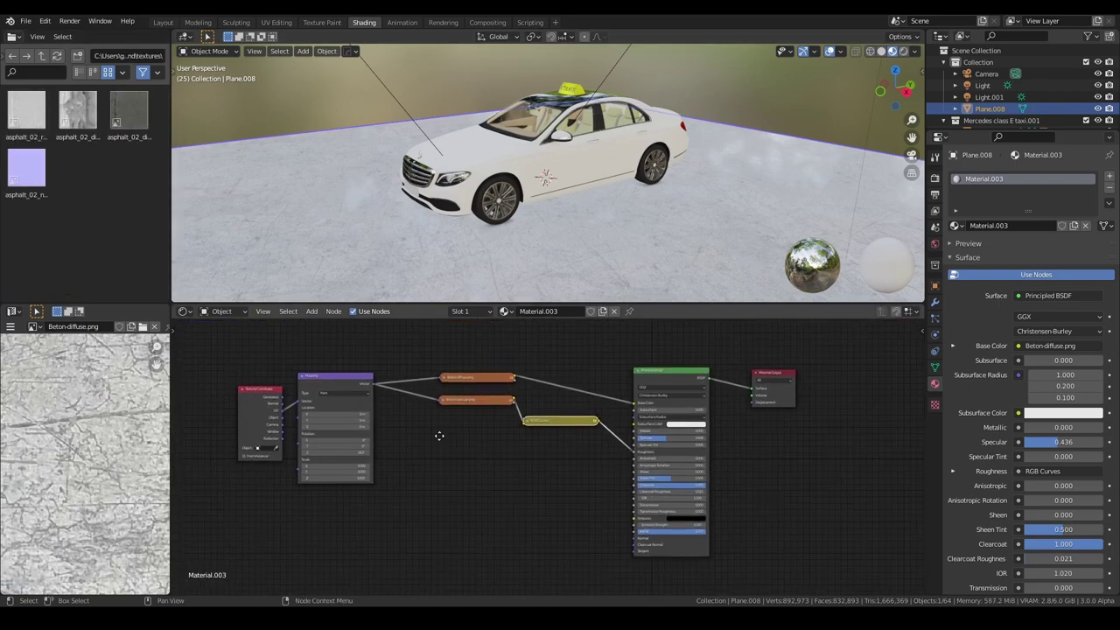
{"action": "middle_click_drag", "start_coordinate": [456, 433], "coordinate": [445, 434]}
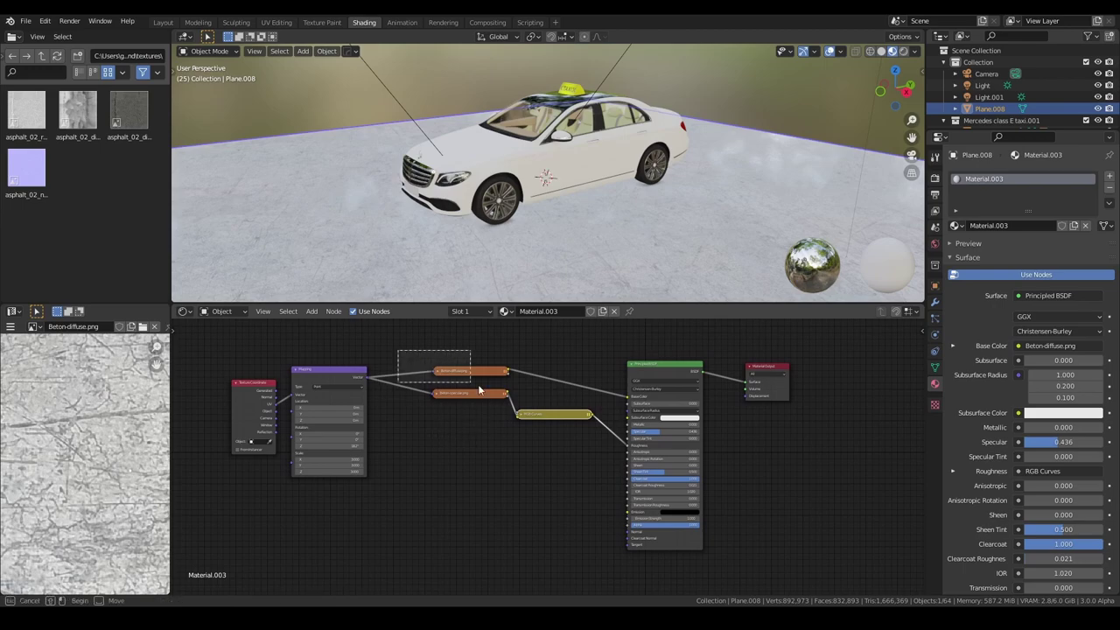
Delete the old concrete images, RGB Curves, Texture Coordinate and Mapping nodes
{"action": "left_click_drag", "start_coordinate": [397, 350], "coordinate": [608, 453]}
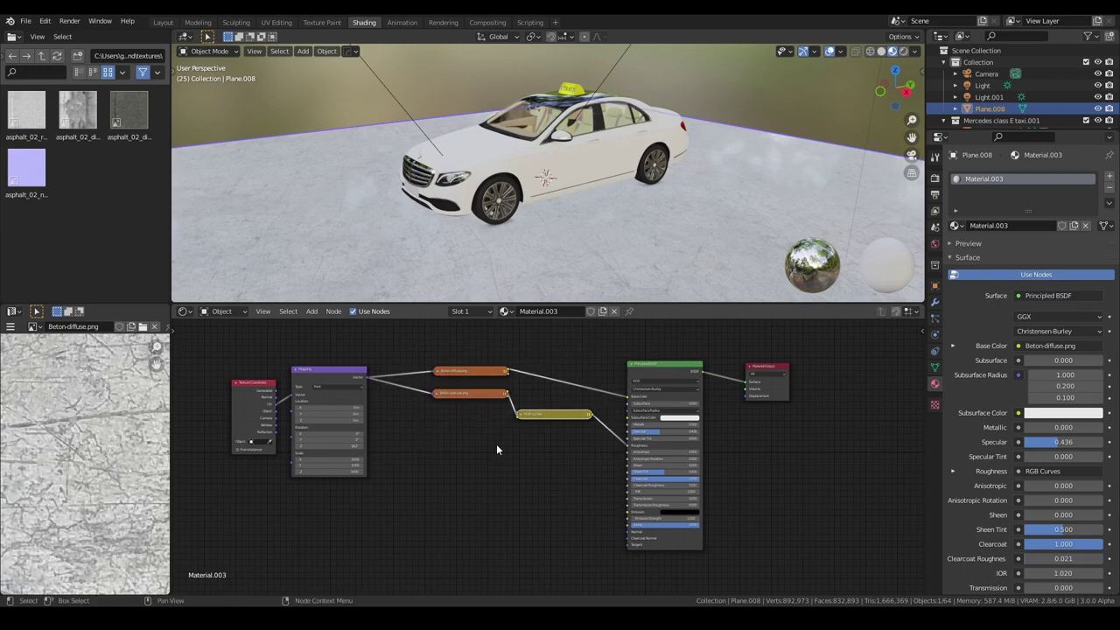
{"action": "key", "text": "Delete"}
{"action": "left_click_drag", "start_coordinate": [440, 513], "coordinate": [224, 359]}
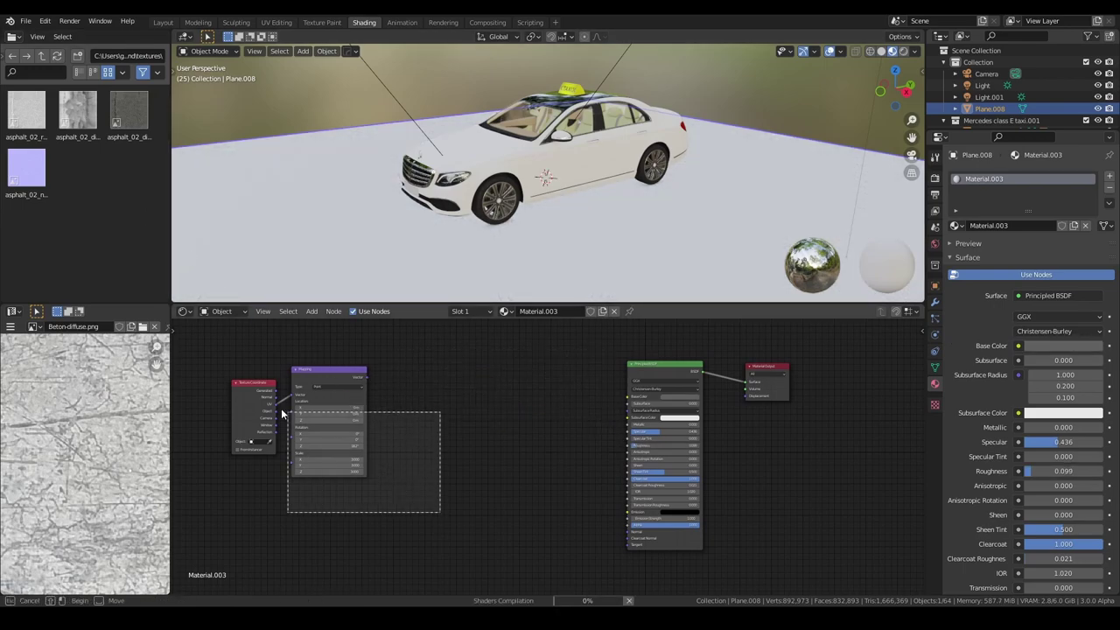
{"action": "key", "text": "Delete"}
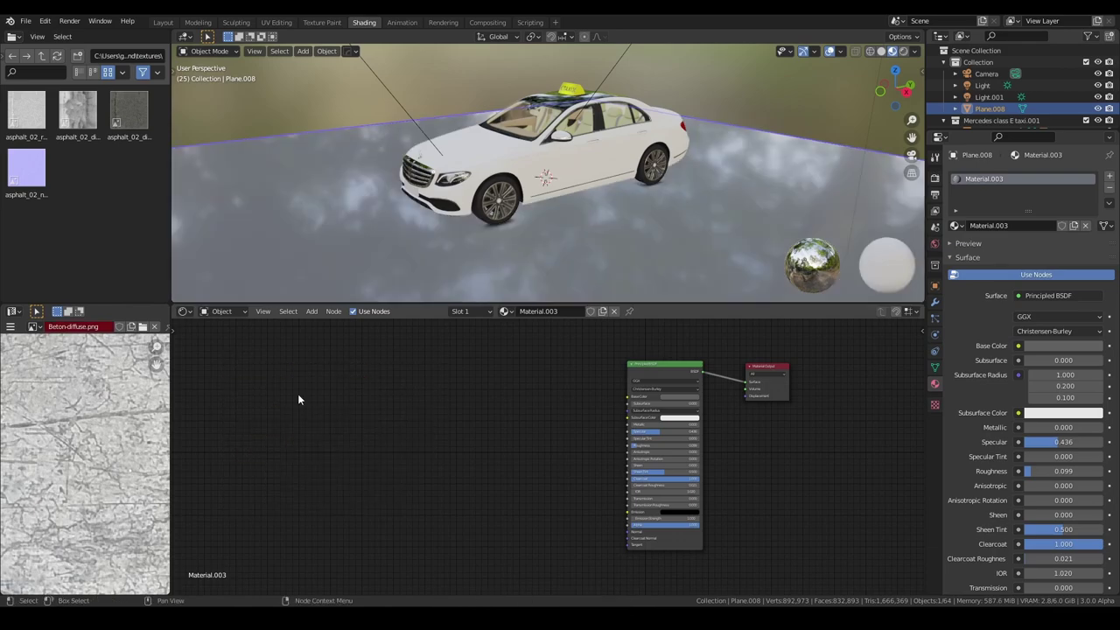
Add the asphalt roughness map as an image node and widen it
{"action": "left_click", "coordinate": [26, 122]}
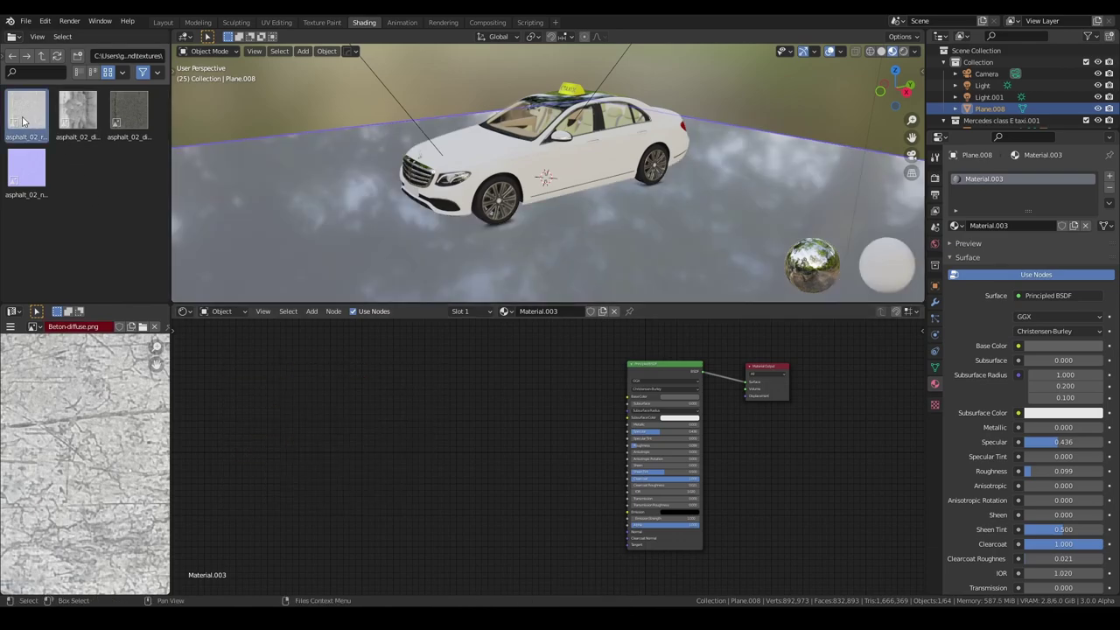
{"action": "left_click_drag", "start_coordinate": [25, 122], "coordinate": [418, 452]}
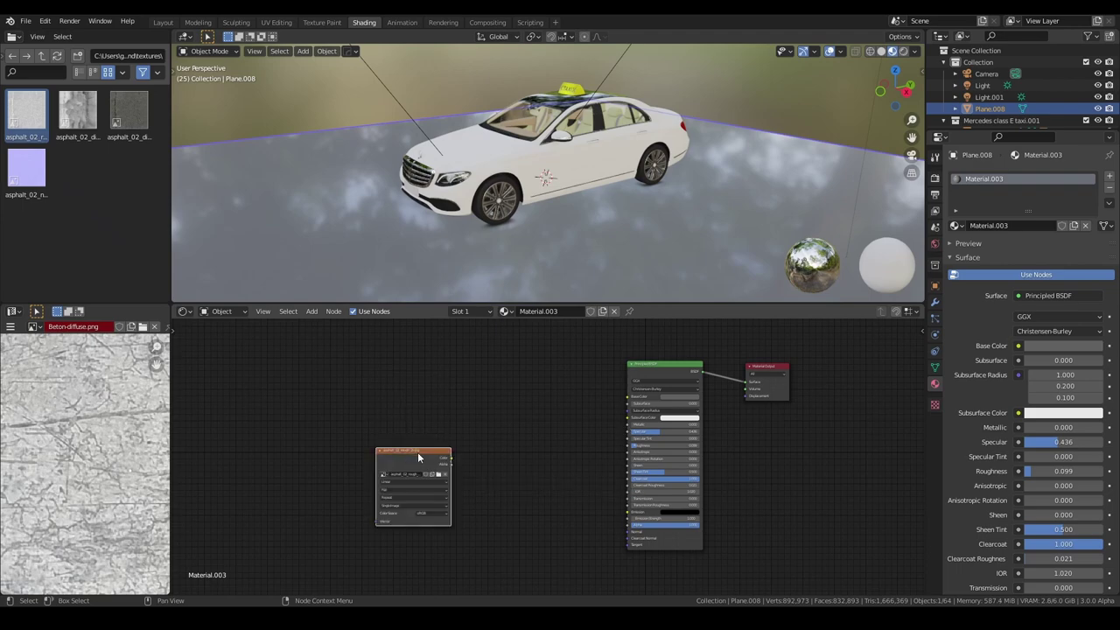
{"action": "scroll", "coordinate": [429, 464], "scroll_direction": "up", "scroll_amount": 3}
{"action": "scroll", "coordinate": [453, 479], "scroll_direction": "up", "scroll_amount": 1}
{"action": "scroll", "coordinate": [450, 490], "scroll_direction": "up", "scroll_amount": 1}
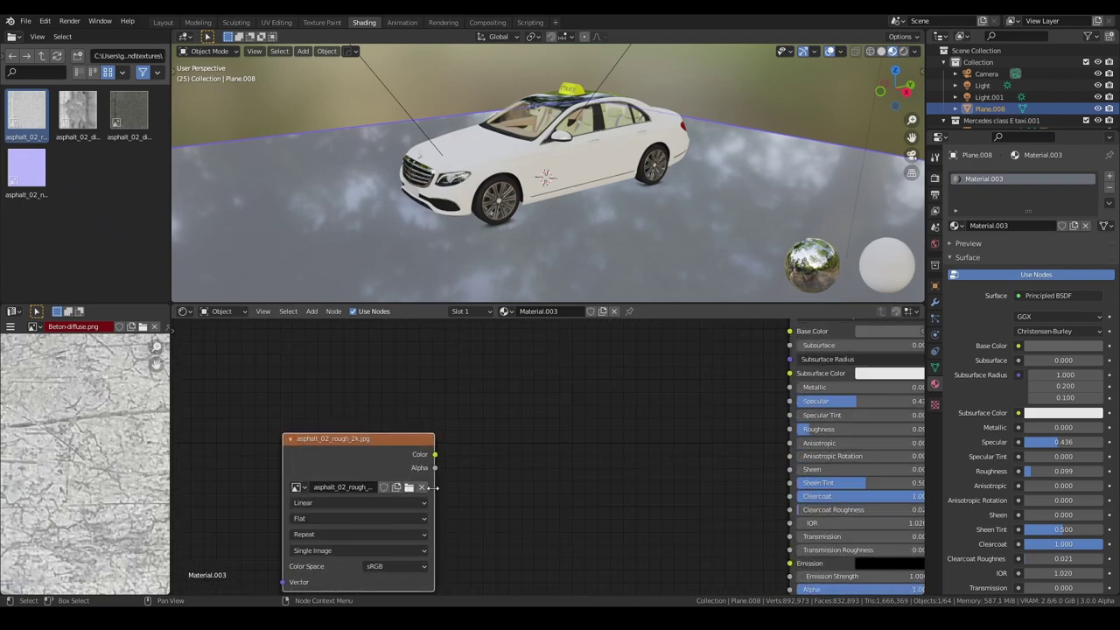
{"action": "left_click_drag", "start_coordinate": [433, 487], "coordinate": [548, 487]}
{"action": "scroll", "coordinate": [431, 486], "scroll_direction": "down", "scroll_amount": 1}
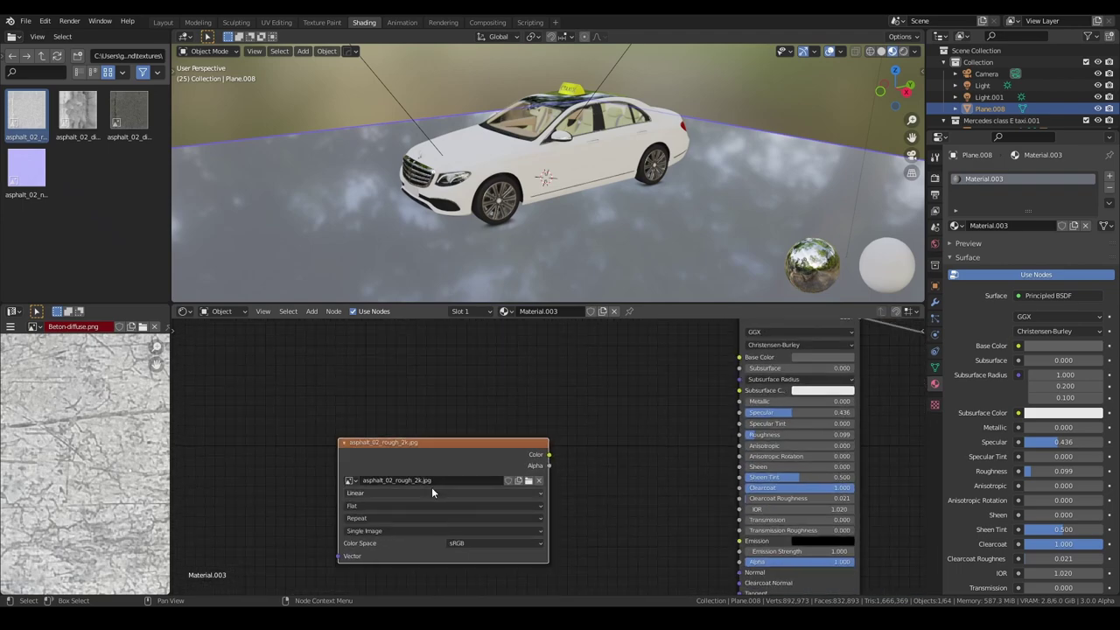
{"action": "scroll", "coordinate": [399, 467], "scroll_direction": "down", "scroll_amount": 1}
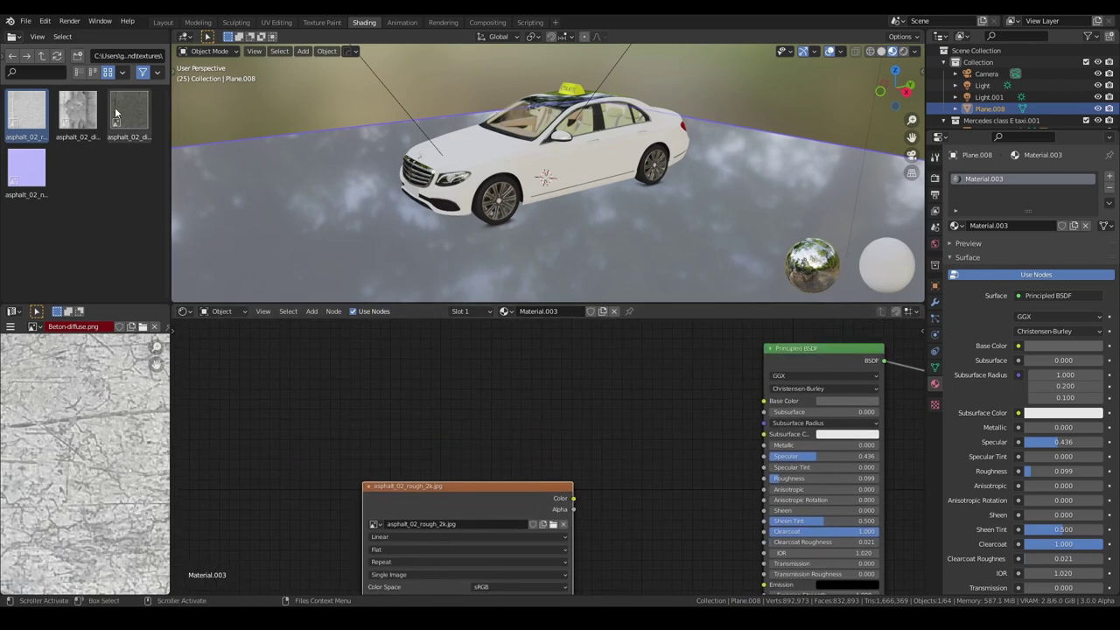
Add the asphalt diffuse map above it with Texture Coordinate and Mapping nodes
{"action": "left_click", "coordinate": [135, 127]}
{"action": "left_click_drag", "start_coordinate": [132, 121], "coordinate": [491, 372]}
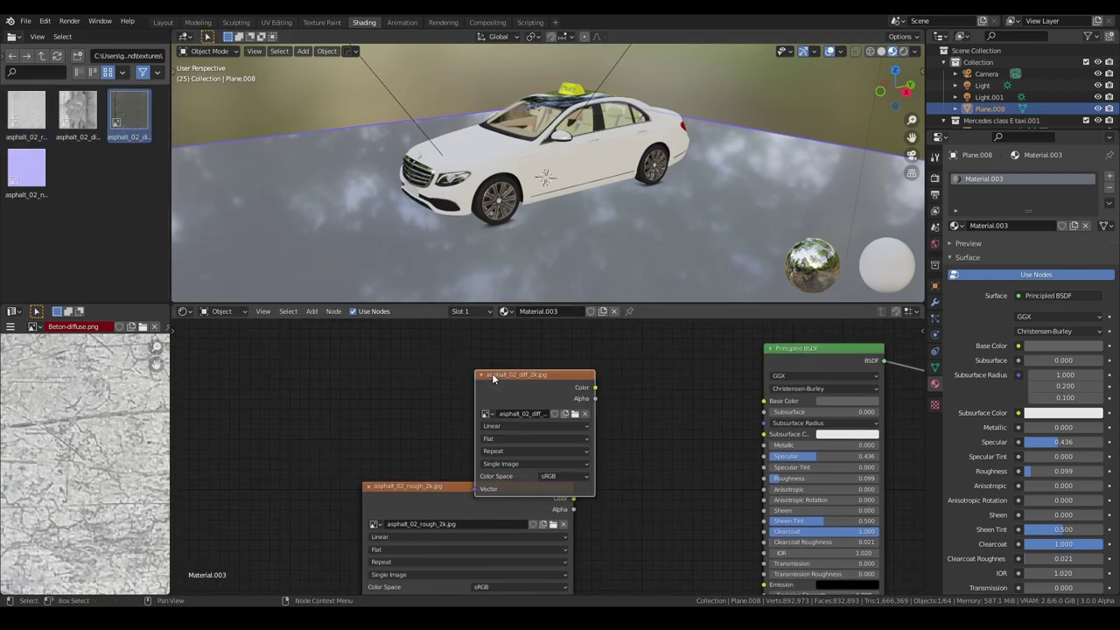
{"action": "scroll", "coordinate": [543, 426], "scroll_direction": "down", "scroll_amount": 1}
{"action": "scroll", "coordinate": [534, 407], "scroll_direction": "down", "scroll_amount": 1}
{"action": "left_click_drag", "start_coordinate": [537, 413], "coordinate": [516, 379]}
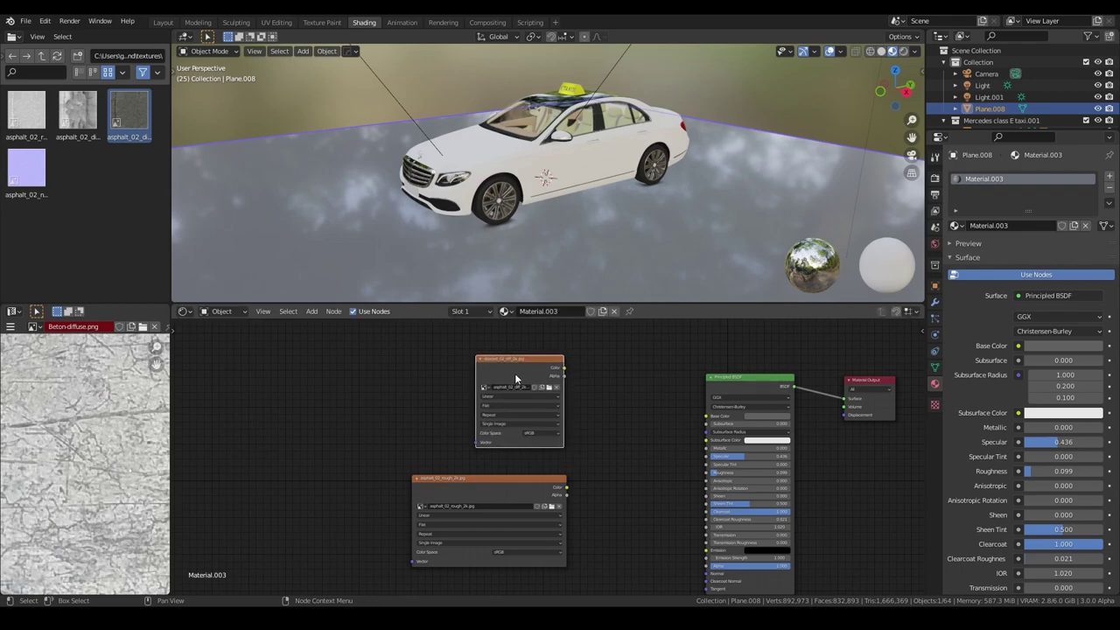
{"action": "key", "text": "ctrl"}
{"action": "key", "text": "ctrl+t"}
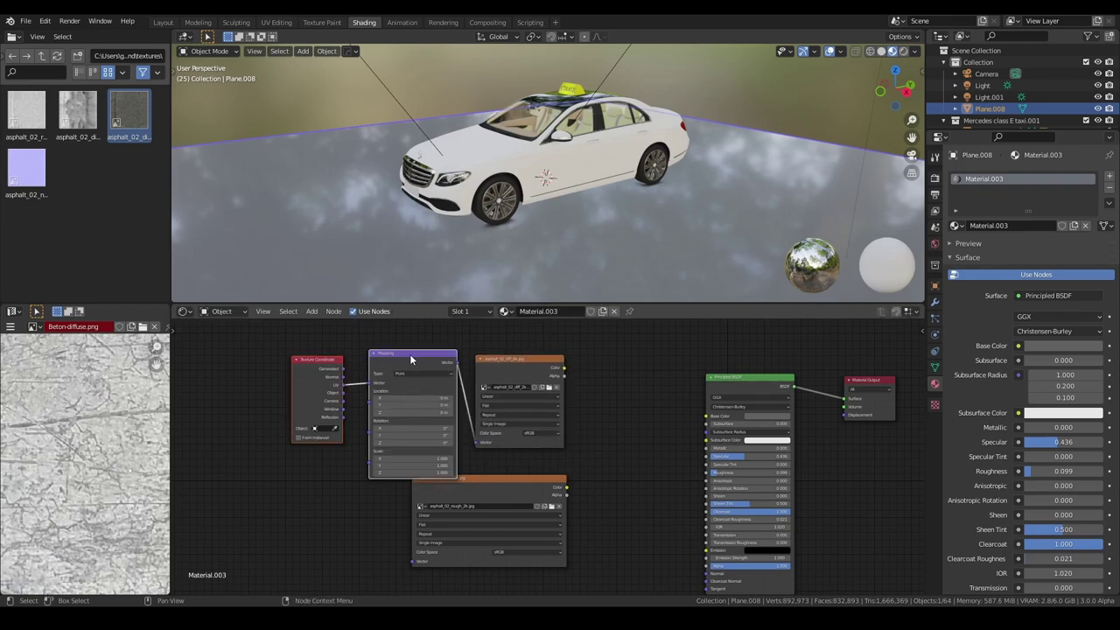
{"action": "left_click_drag", "start_coordinate": [410, 359], "coordinate": [380, 352]}
Connect the asphalt diffuse Color output to the Principled BSDF Base Color
{"action": "middle_click_drag", "start_coordinate": [535, 382], "coordinate": [411, 391]}
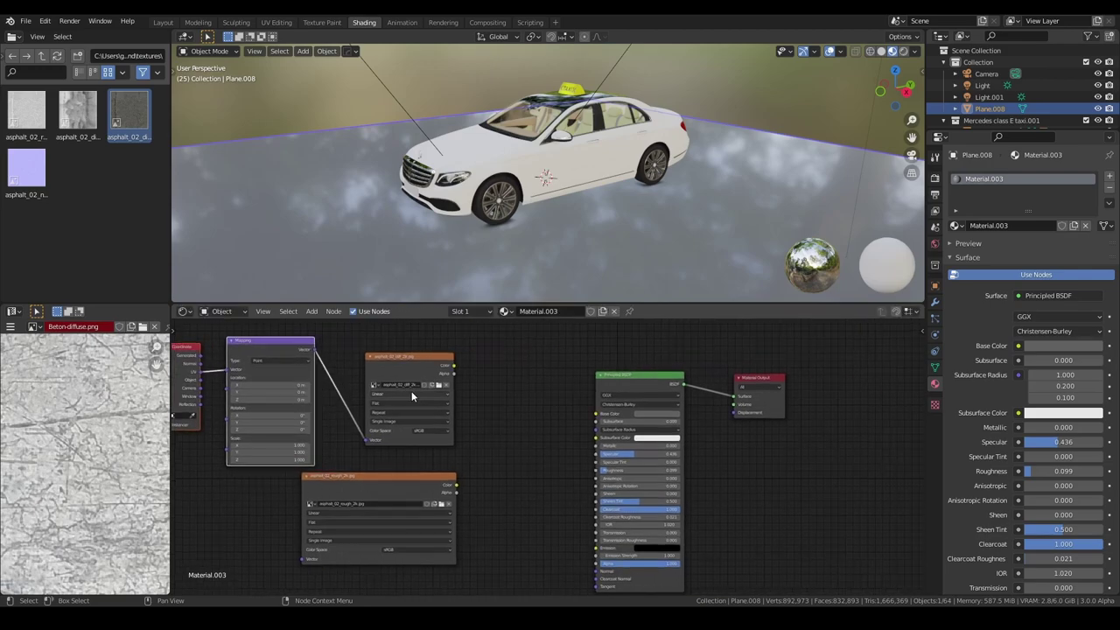
{"action": "scroll", "coordinate": [465, 378], "scroll_direction": "up", "scroll_amount": 1}
{"action": "left_click_drag", "start_coordinate": [439, 350], "coordinate": [603, 406]}
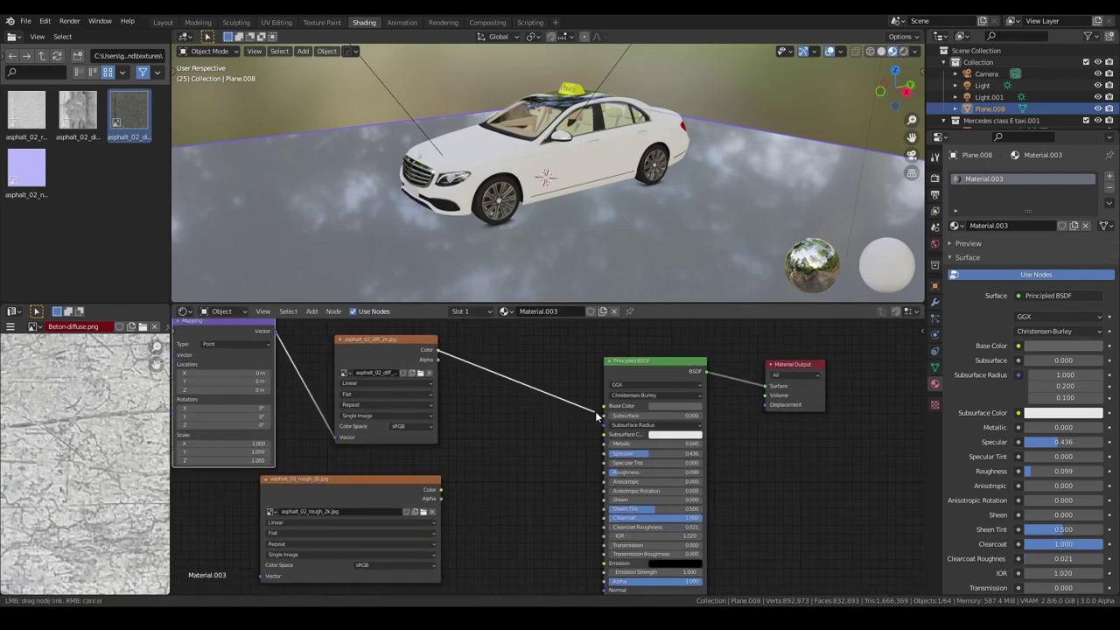
{"action": "scroll", "coordinate": [548, 438], "scroll_direction": "left", "scroll_amount": 3, "text": "ctrl"}
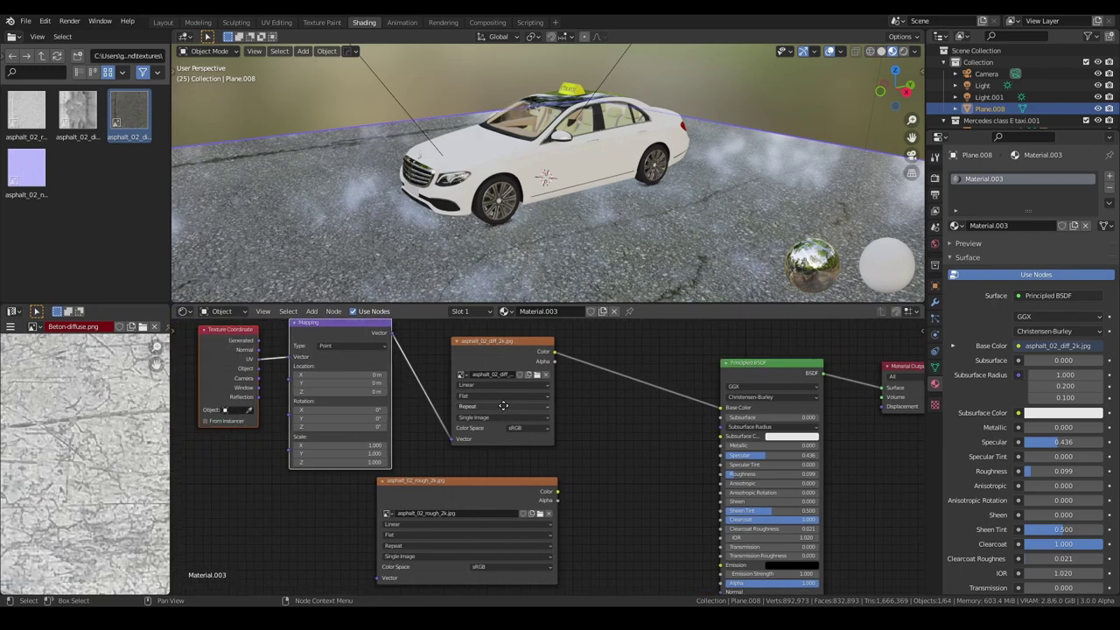
{"action": "scroll", "coordinate": [547, 439], "scroll_direction": "left", "scroll_amount": 3, "text": "ctrl"}
{"action": "scroll", "coordinate": [548, 438], "scroll_direction": "up", "scroll_amount": 2}
{"action": "left_click_drag", "start_coordinate": [486, 487], "coordinate": [567, 484]}
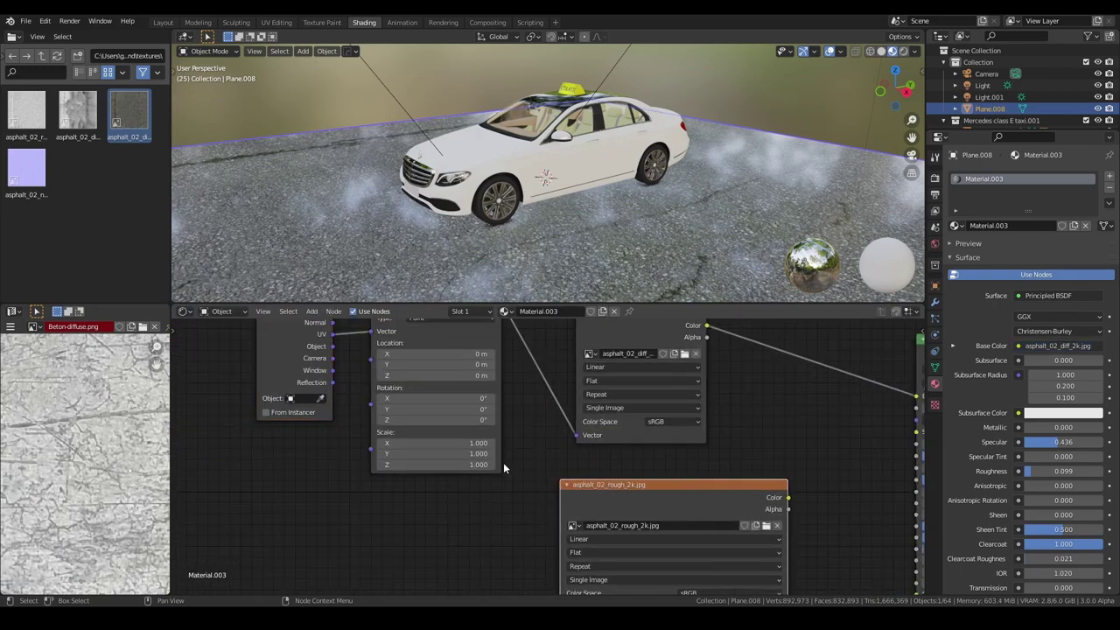
Set the Mapping scale to 3 on X, Y and Z to tile the asphalt
{"action": "mouse_move", "coordinate": [442, 443]}
{"action": "left_mouse_down"}
{"action": "mouse_move", "coordinate": [469, 444]}
{"action": "mouse_move", "coordinate": [436, 442]}
{"action": "mouse_move", "coordinate": [407, 463]}
{"action": "left_mouse_up"}
{"action": "type", "text": "2"}
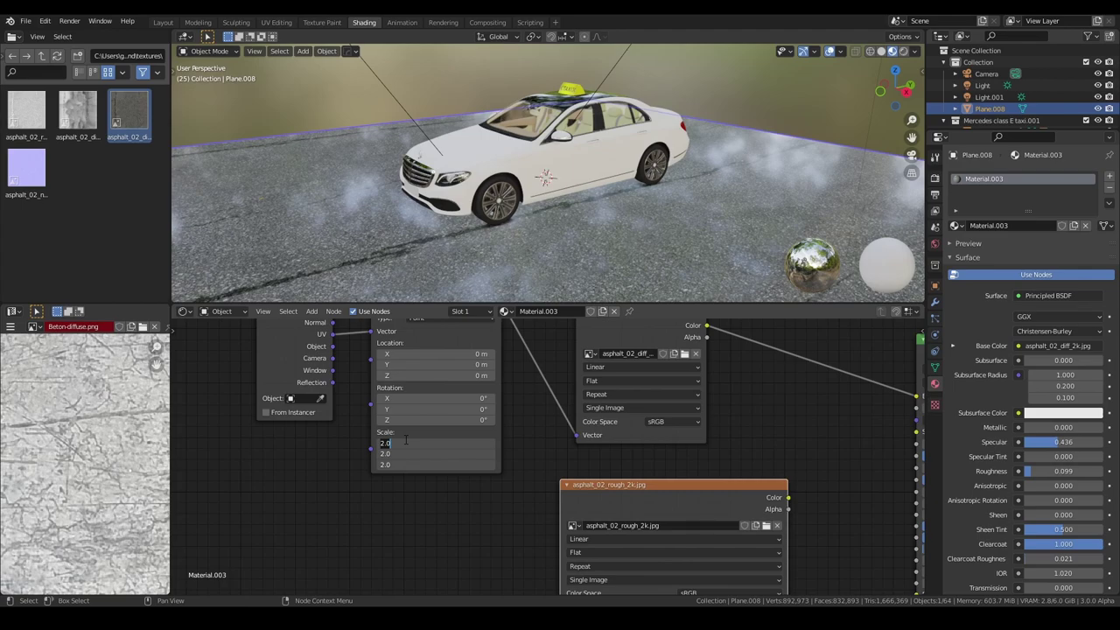
{"action": "type", "text": "3"}
{"action": "key", "text": "Return"}
{"action": "middle_click_drag", "start_coordinate": [442, 185], "coordinate": [498, 213]}
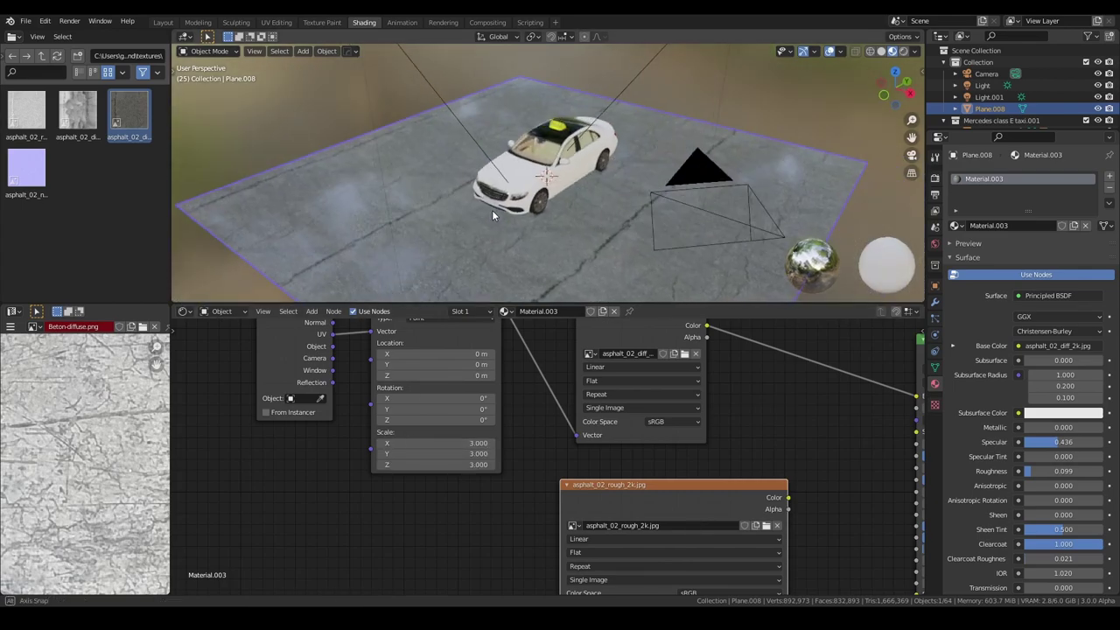
{"action": "scroll", "coordinate": [626, 437], "scroll_direction": "down", "scroll_amount": 2}
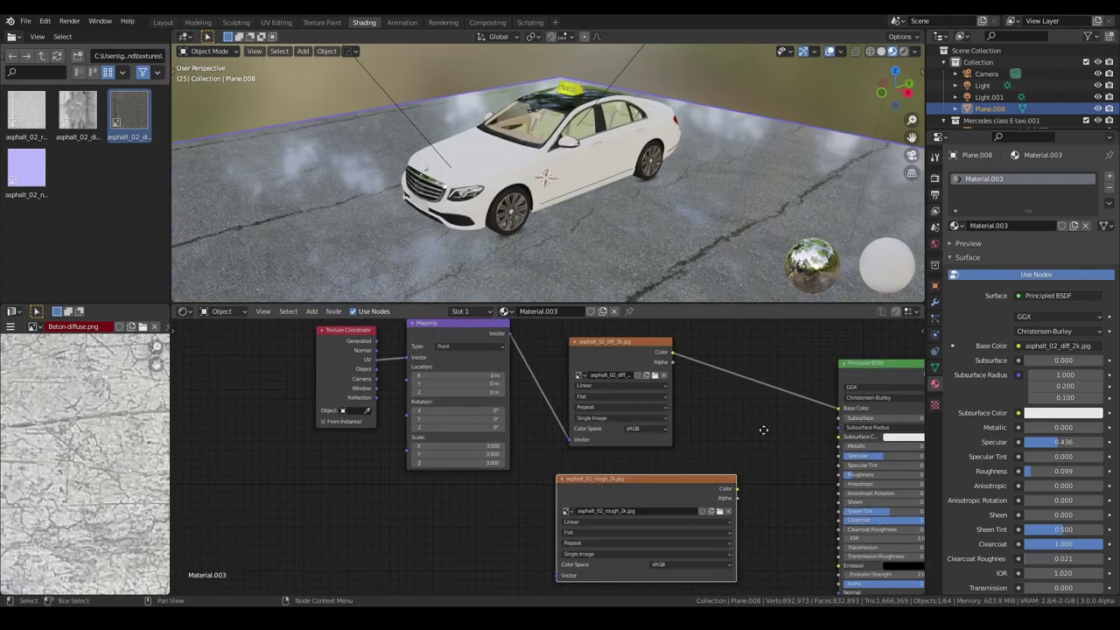
Map the roughness image through Mapping, set it to Non-Color, and plug it into Roughness
{"action": "middle_click_drag", "start_coordinate": [741, 534], "coordinate": [645, 531]}
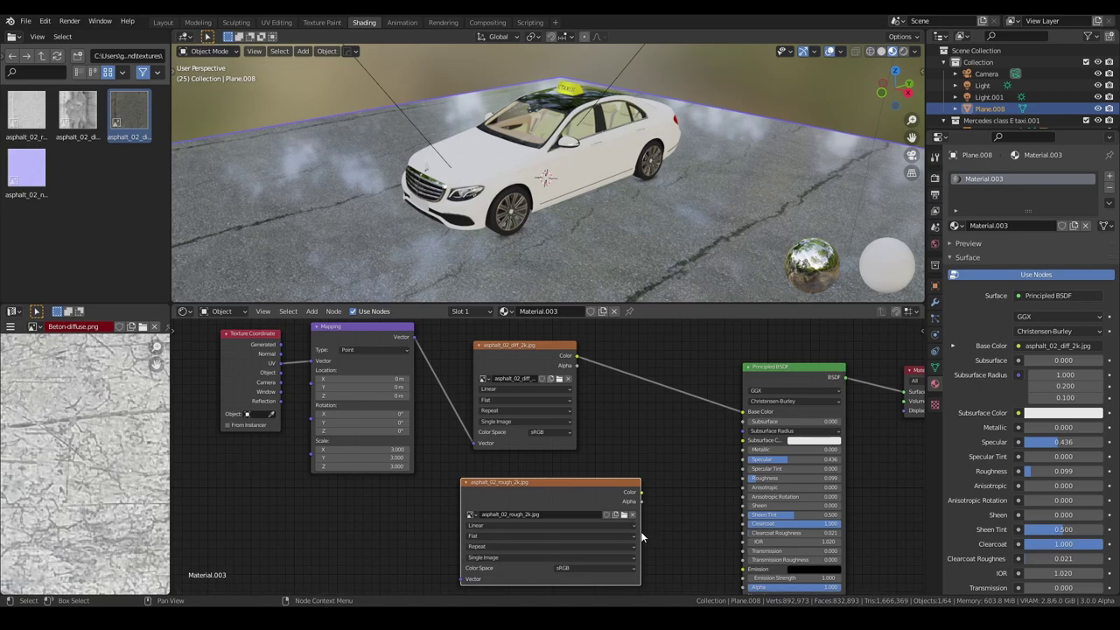
{"action": "left_click_drag", "start_coordinate": [641, 532], "coordinate": [559, 532]}
{"action": "left_click_drag", "start_coordinate": [534, 497], "coordinate": [547, 482]}
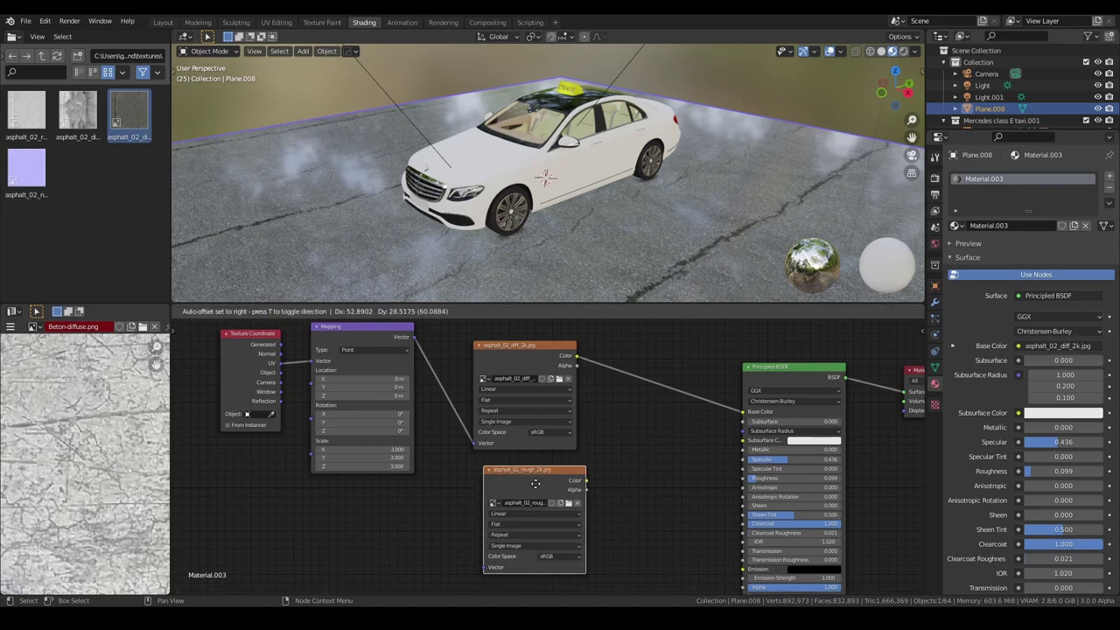
{"action": "left_click_drag", "start_coordinate": [411, 337], "coordinate": [474, 564]}
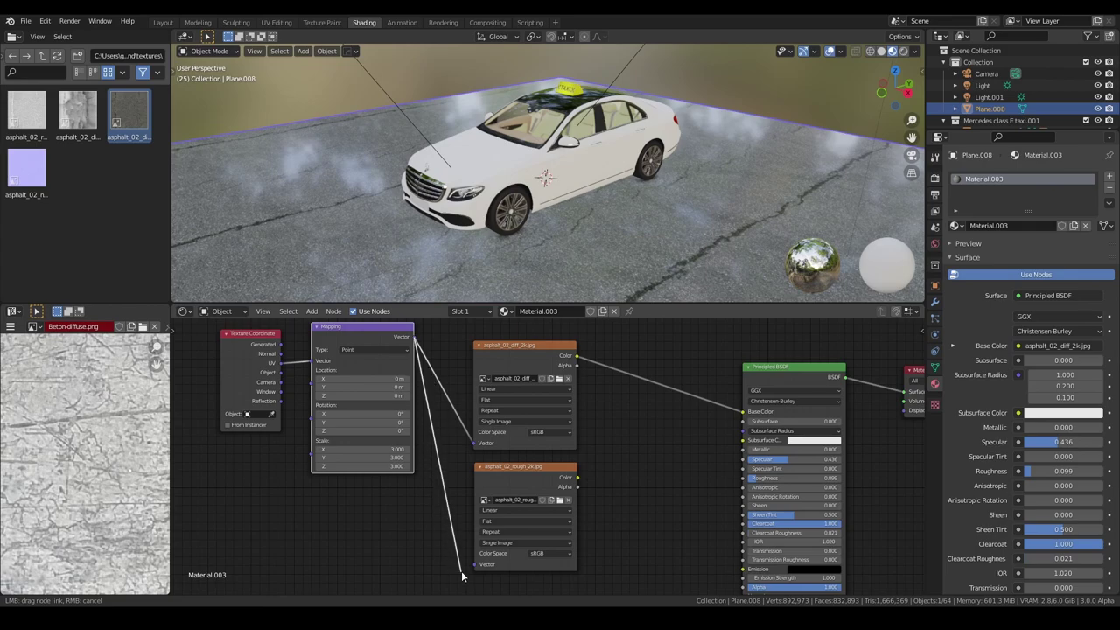
{"action": "left_click", "coordinate": [544, 551]}
{"action": "left_click", "coordinate": [555, 515]}
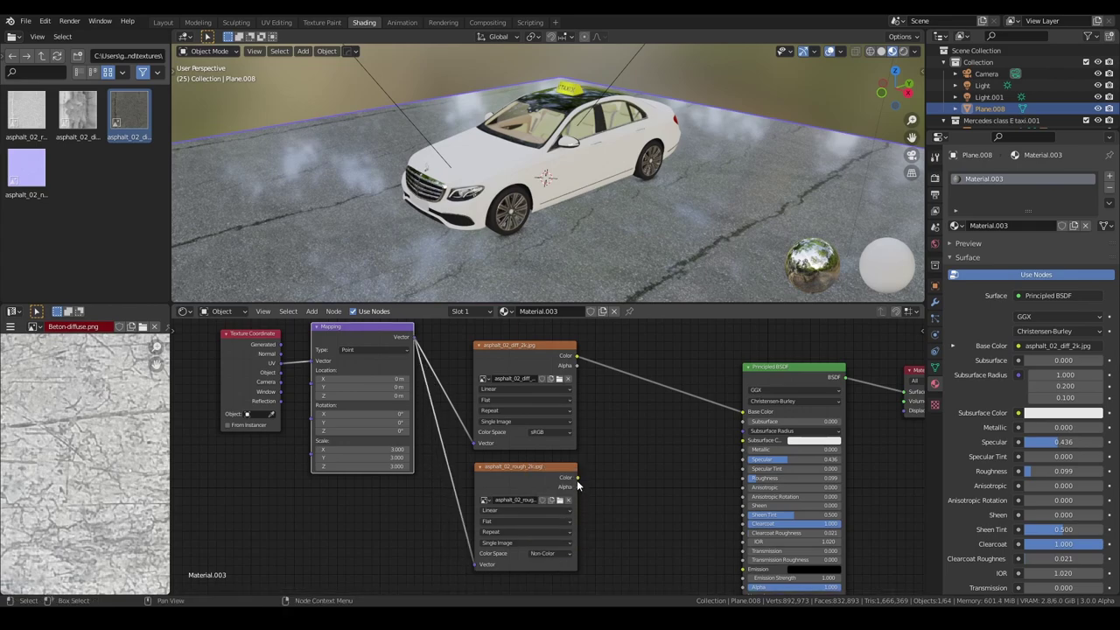
{"action": "left_click_drag", "start_coordinate": [576, 477], "coordinate": [743, 477]}
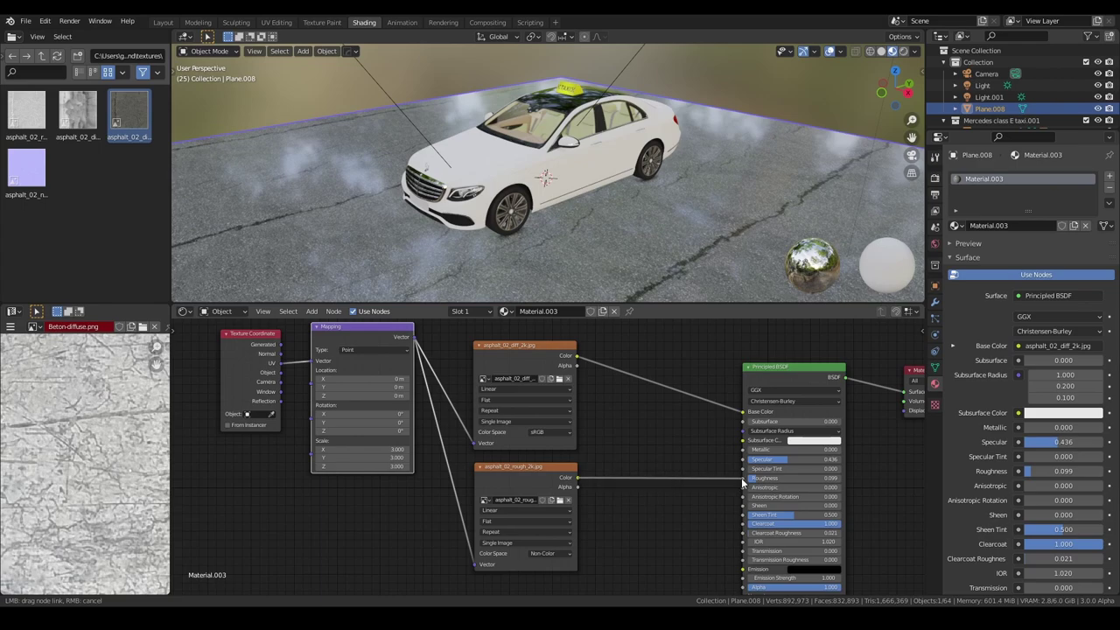
Lower the ground material's Clearcoat to 0
{"action": "middle_click_drag", "start_coordinate": [597, 235], "coordinate": [617, 262]}
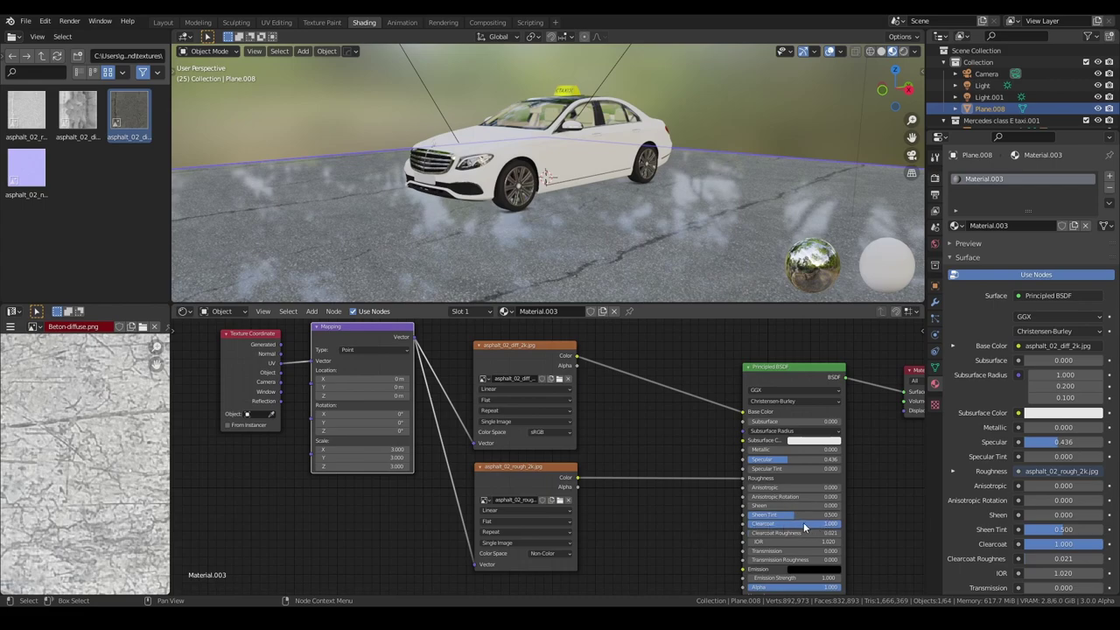
{"action": "left_click_drag", "start_coordinate": [803, 523], "coordinate": [748, 528]}
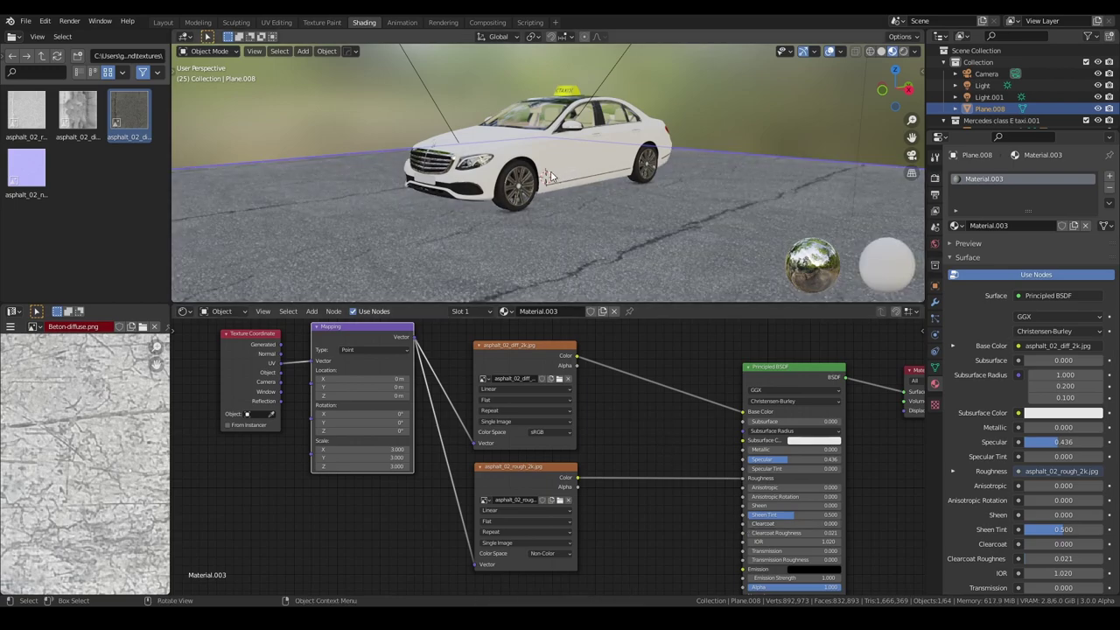
{"action": "scroll", "coordinate": [561, 183], "scroll_direction": "up", "scroll_amount": 2}
{"action": "scroll", "coordinate": [538, 126], "scroll_direction": "up", "scroll_amount": 2}
{"action": "mouse_move", "coordinate": [538, 126]}
{"action": "middle_mouse_down"}
{"action": "mouse_move", "coordinate": [533, 97]}
{"action": "mouse_move", "coordinate": [534, 115]}
{"action": "middle_mouse_up"}
{"action": "scroll", "coordinate": [628, 436], "scroll_direction": "down", "scroll_amount": 1}
{"action": "mouse_move", "coordinate": [628, 435]}
{"action": "middle_mouse_down"}
{"action": "mouse_move", "coordinate": [608, 399]}
{"action": "mouse_move", "coordinate": [580, 393]}
{"action": "mouse_move", "coordinate": [571, 411]}
{"action": "middle_mouse_up"}
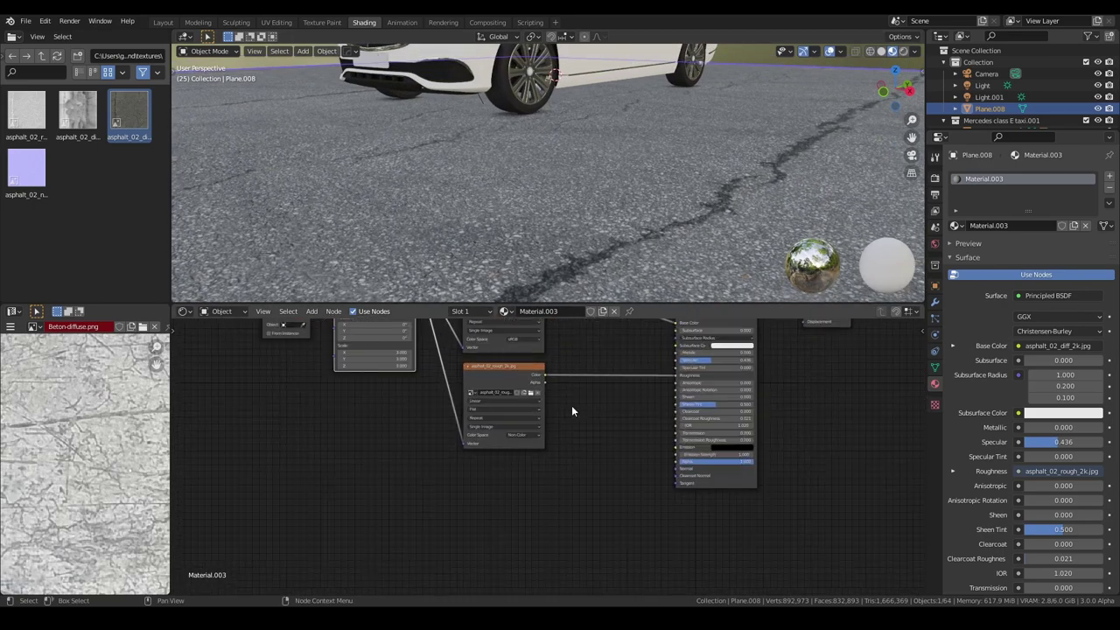
Add the asphalt_02_nor_gl_2k.exr normal map as an image node
{"action": "left_click", "coordinate": [511, 385]}
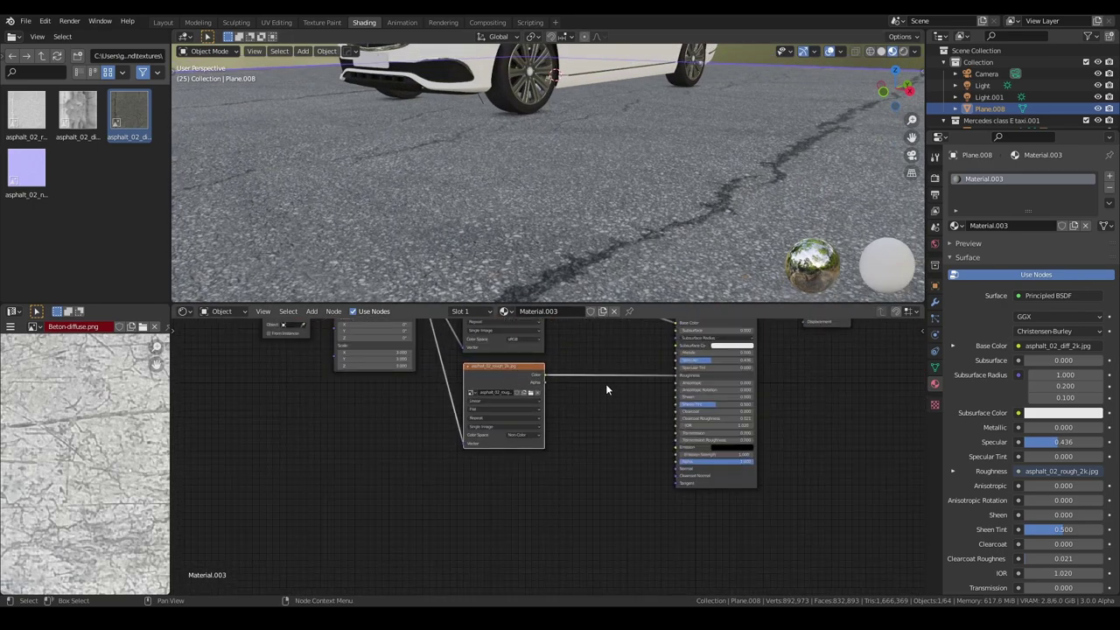
{"action": "left_click", "coordinate": [38, 176]}
{"action": "mouse_move", "coordinate": [26, 175]}
{"action": "left_mouse_down"}
{"action": "mouse_move", "coordinate": [486, 503]}
{"action": "mouse_move", "coordinate": [505, 487]}
{"action": "left_mouse_up"}
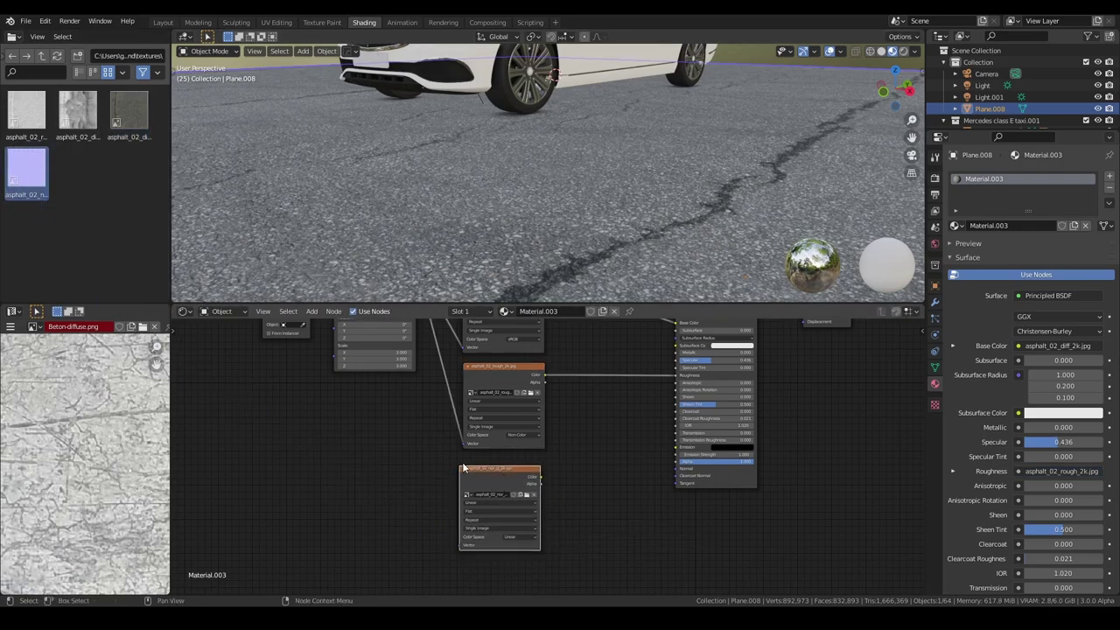
{"action": "scroll", "coordinate": [467, 437], "scroll_direction": "down", "scroll_amount": 1}
{"action": "scroll", "coordinate": [468, 438], "scroll_direction": "up", "scroll_amount": 1}
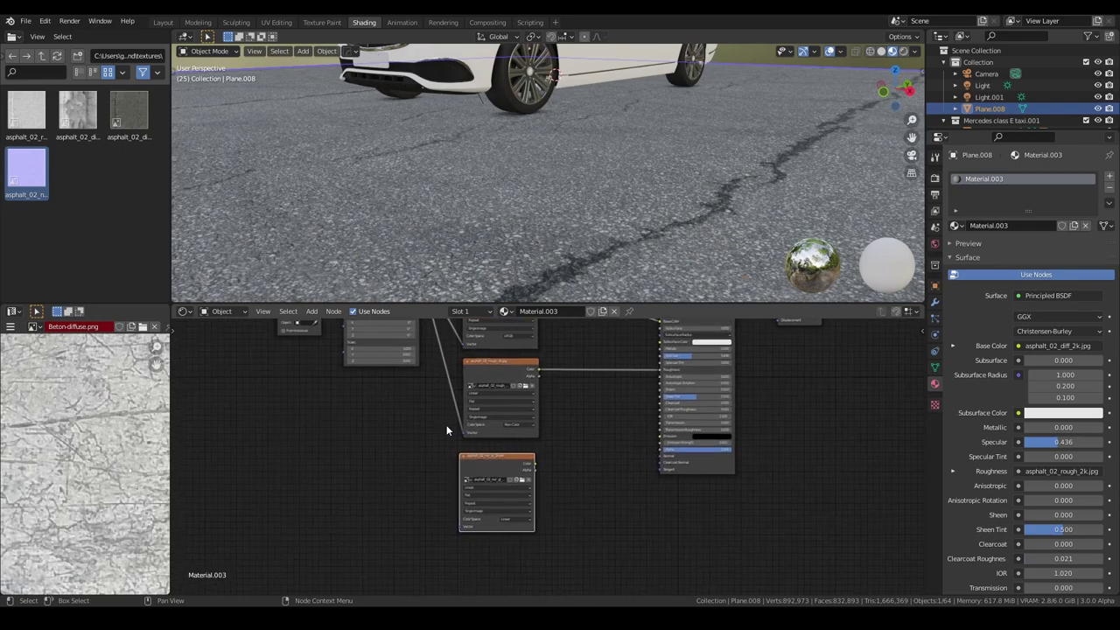
{"action": "scroll", "coordinate": [450, 435], "scroll_direction": "up", "scroll_amount": 2}
{"action": "middle_click_drag", "start_coordinate": [449, 434], "coordinate": [500, 422]}
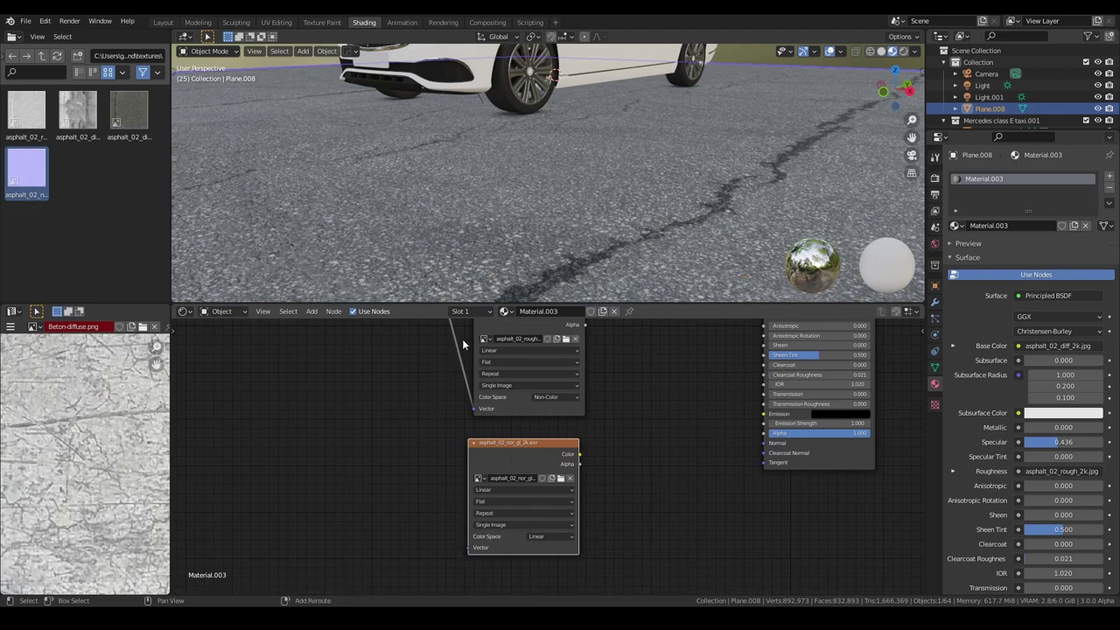
Route the Mapping vector to the normal image through a reroute point
{"action": "right_click_drag", "start_coordinate": [463, 345], "coordinate": [446, 348], "text": "shift"}
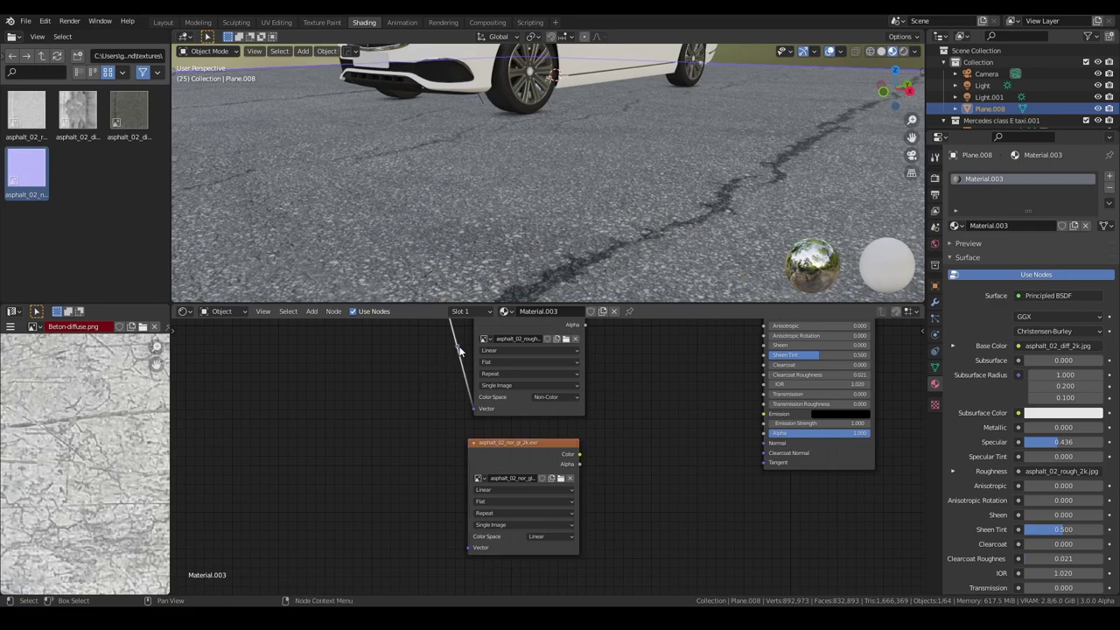
{"action": "mouse_move", "coordinate": [457, 346]}
{"action": "left_mouse_down"}
{"action": "mouse_move", "coordinate": [429, 452]}
{"action": "mouse_move", "coordinate": [434, 515]}
{"action": "left_mouse_up"}
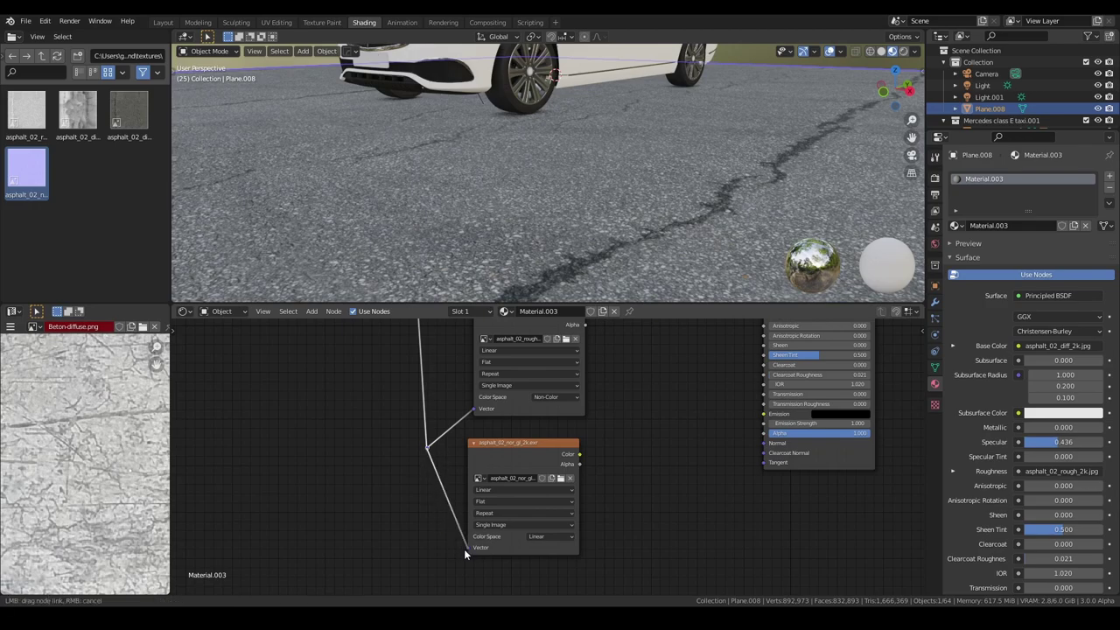
{"action": "left_click_drag", "start_coordinate": [452, 537], "coordinate": [467, 549]}
{"action": "mouse_move", "coordinate": [644, 471]}
{"action": "middle_mouse_down"}
{"action": "mouse_move", "coordinate": [545, 522]}
{"action": "mouse_move", "coordinate": [519, 475]}
{"action": "middle_mouse_up"}
{"action": "scroll", "coordinate": [523, 474], "scroll_direction": "down", "scroll_amount": 2}
{"action": "scroll", "coordinate": [526, 474], "scroll_direction": "up", "scroll_amount": 3, "text": "shift"}
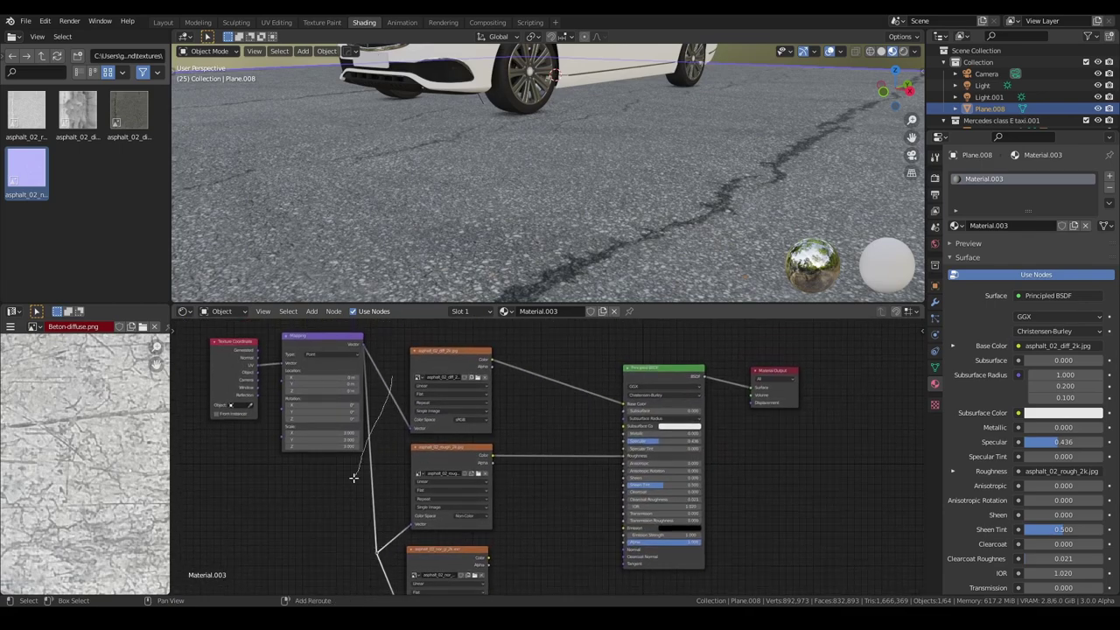
{"action": "middle_click_drag", "start_coordinate": [375, 533], "coordinate": [351, 488]}
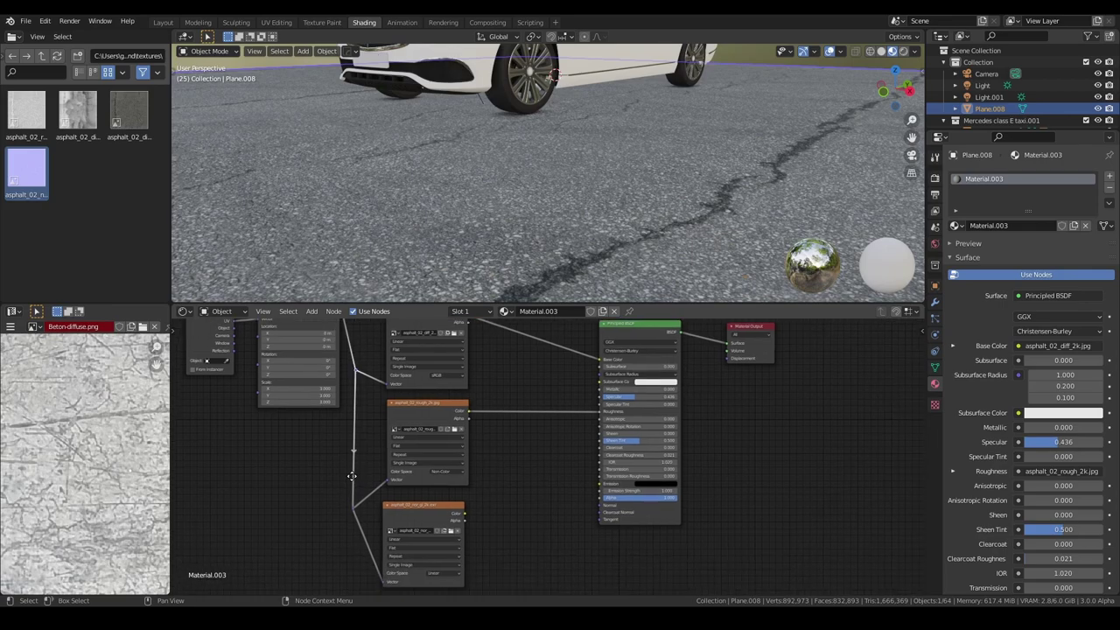
{"action": "scroll", "coordinate": [467, 432], "scroll_direction": "up", "scroll_amount": 2}
{"action": "scroll", "coordinate": [487, 436], "scroll_direction": "up", "scroll_amount": 1}
{"action": "middle_click_drag", "start_coordinate": [487, 436], "coordinate": [486, 482]}
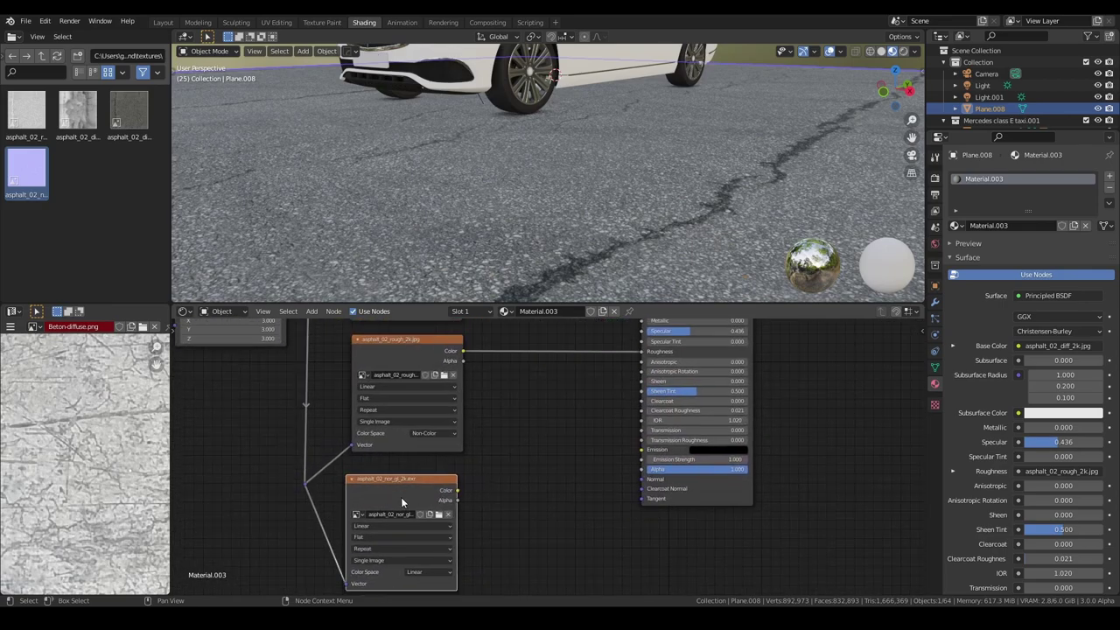
{"action": "left_click_drag", "start_coordinate": [416, 500], "coordinate": [418, 495]}
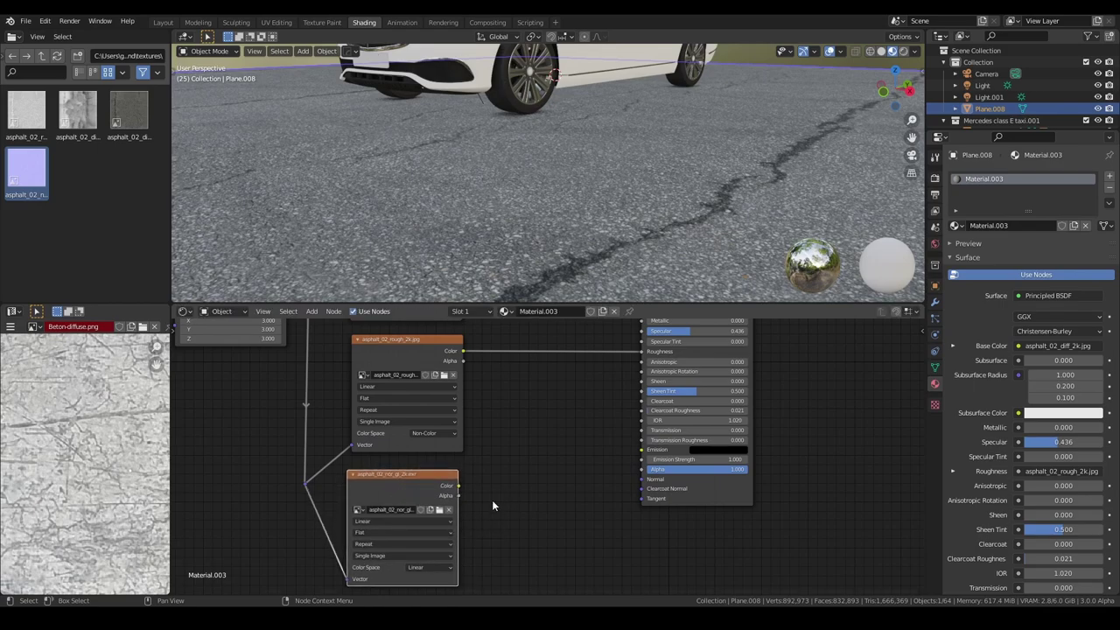
{"action": "key", "text": "shift+a"}
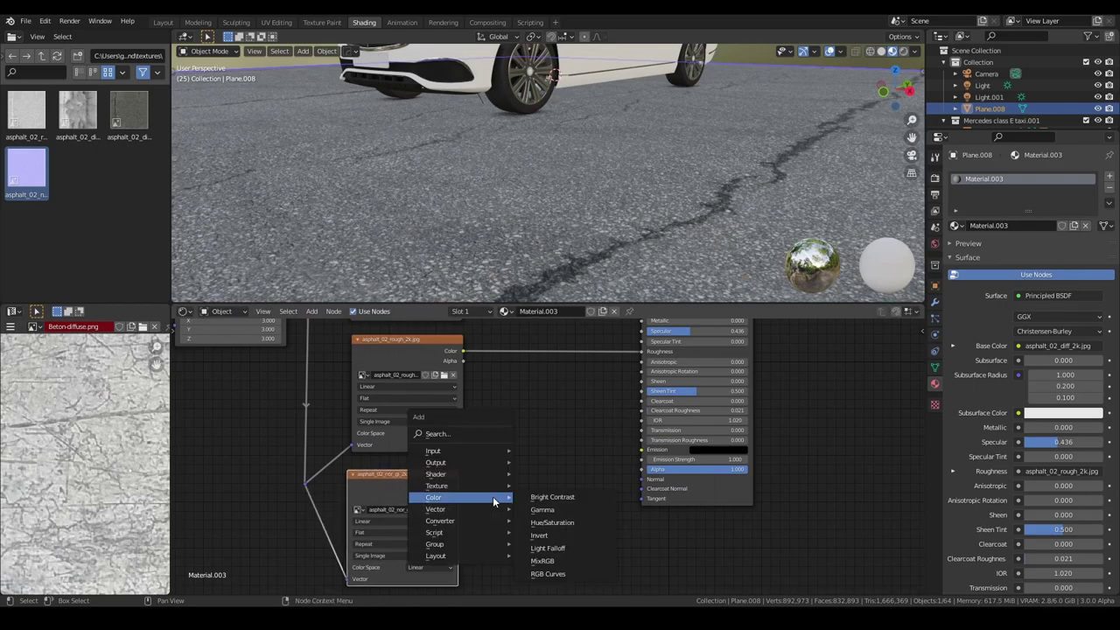
{"action": "mouse_move", "coordinate": [436, 509]}
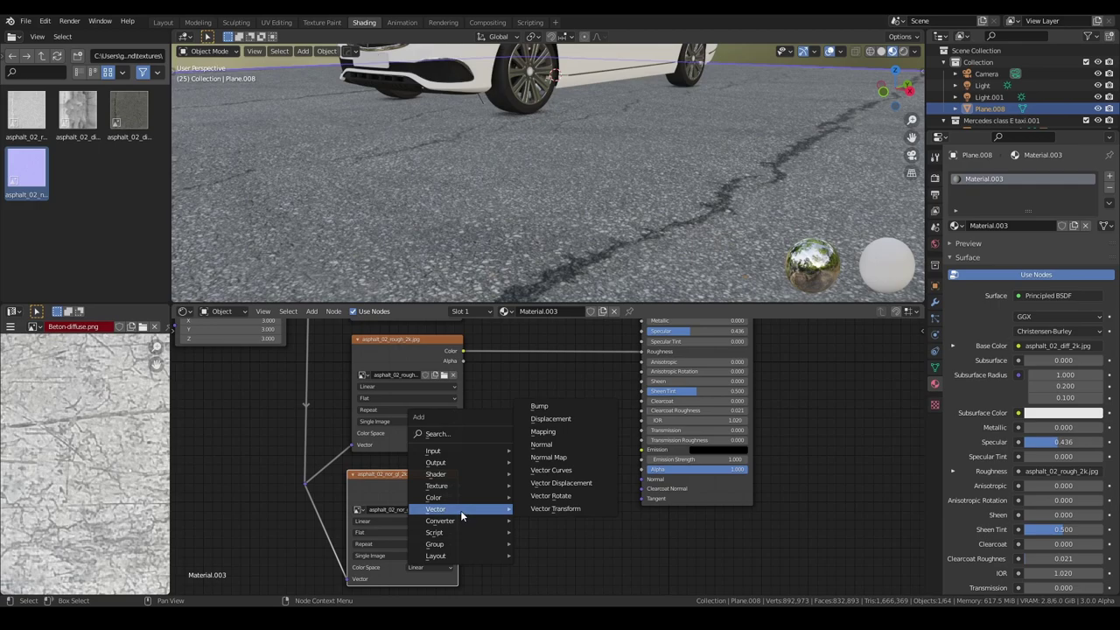
Insert a Normal Map node between the normal image and the Principled BSDF Normal input
{"action": "left_click", "coordinate": [572, 457]}
{"action": "left_click", "coordinate": [529, 477]}
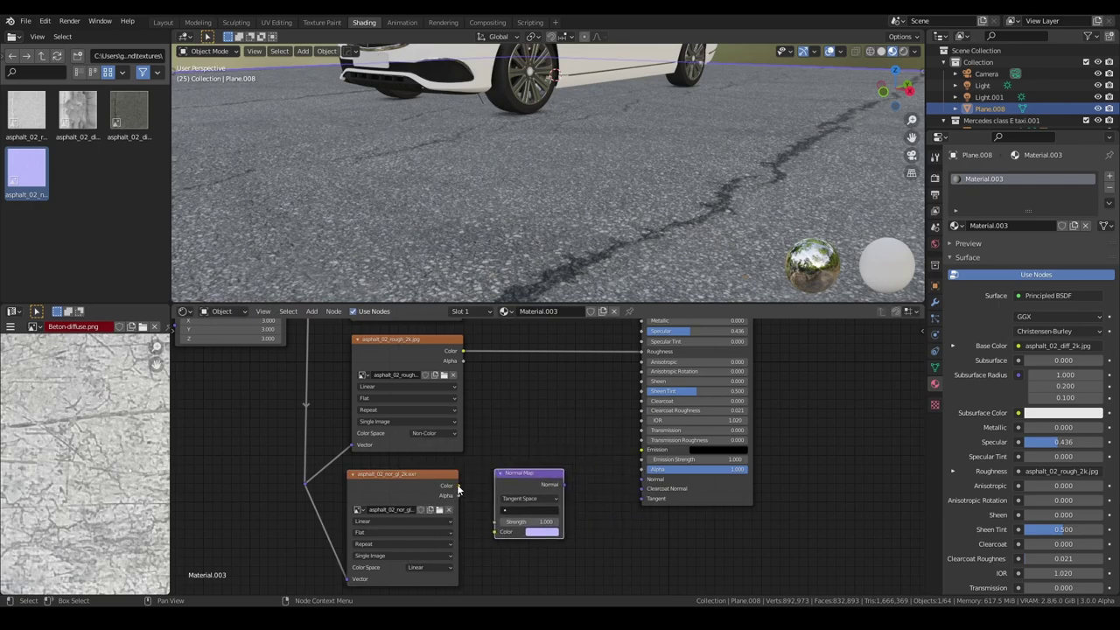
{"action": "left_click_drag", "start_coordinate": [455, 487], "coordinate": [492, 531]}
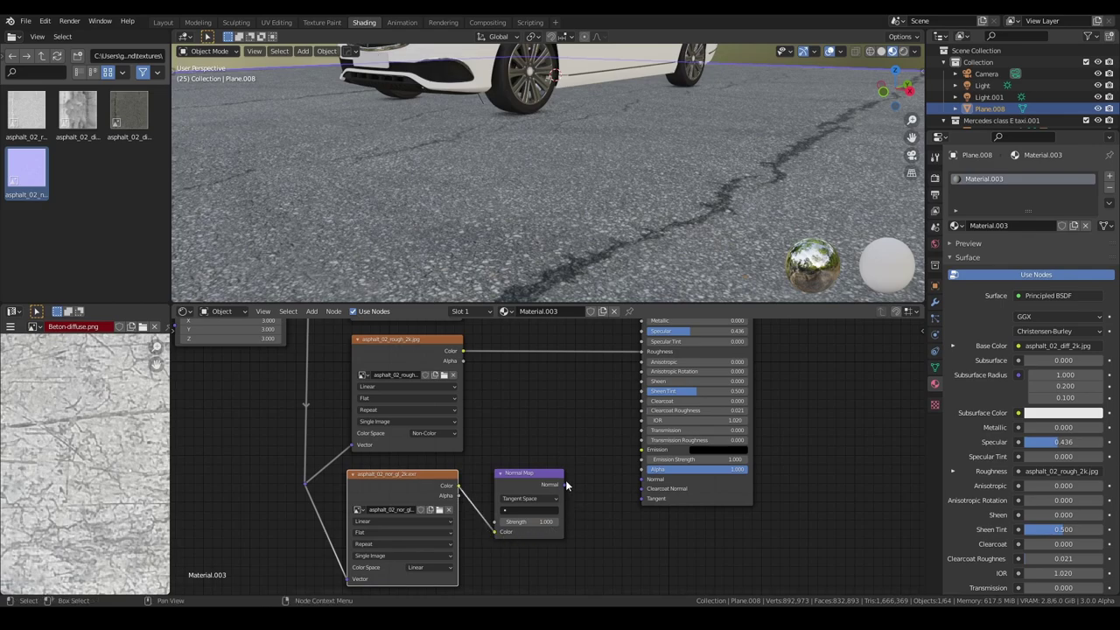
{"action": "left_click_drag", "start_coordinate": [564, 485], "coordinate": [641, 480]}
Inspect the bumpy asphalt around the car in a maximised 3D viewport
{"action": "scroll", "coordinate": [689, 232], "scroll_direction": "down", "scroll_amount": 2}
{"action": "middle_click_drag", "start_coordinate": [689, 240], "coordinate": [683, 178], "text": "ctrl"}
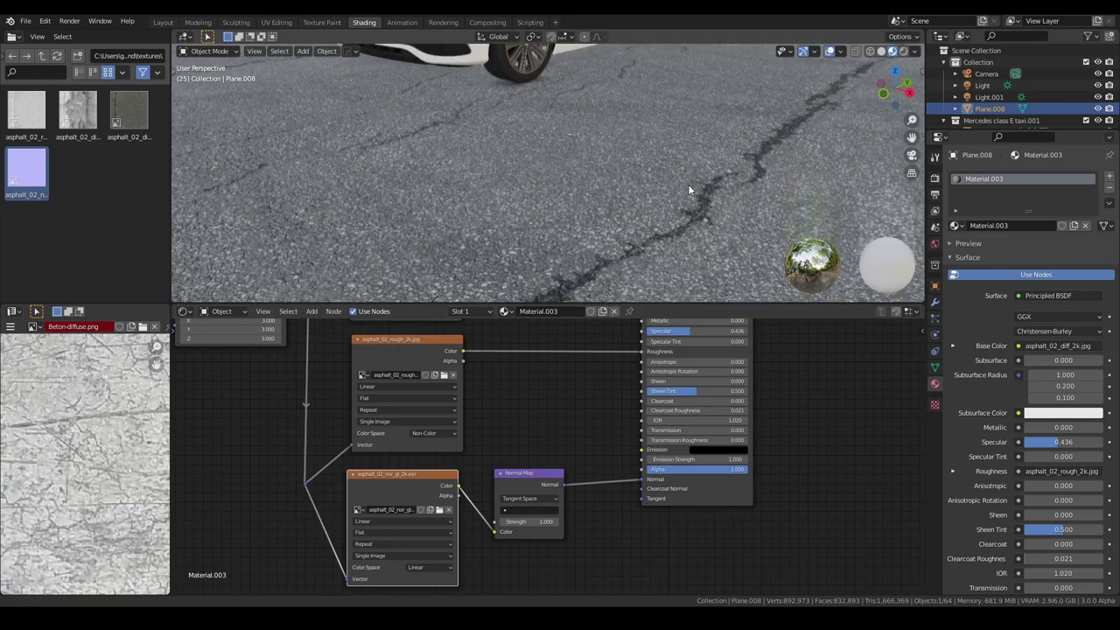
{"action": "key", "text": "ctrl+space"}
{"action": "mouse_move", "coordinate": [652, 236]}
{"action": "middle_mouse_down"}
{"action": "mouse_move", "coordinate": [668, 293]}
{"action": "mouse_move", "coordinate": [708, 337]}
{"action": "mouse_move", "coordinate": [592, 323]}
{"action": "mouse_move", "coordinate": [607, 314]}
{"action": "mouse_move", "coordinate": [607, 282]}
{"action": "mouse_move", "coordinate": [610, 296]}
{"action": "mouse_move", "coordinate": [540, 270]}
{"action": "mouse_move", "coordinate": [690, 279]}
{"action": "mouse_move", "coordinate": [615, 207]}
{"action": "middle_mouse_up"}
{"action": "scroll", "coordinate": [673, 297], "scroll_direction": "down", "scroll_amount": 3}
{"action": "key", "text": "ctrl+space"}
Review the ground node tree and orbit around the taxi to check the ground
{"action": "scroll", "coordinate": [577, 418], "scroll_direction": "down", "scroll_amount": 3}
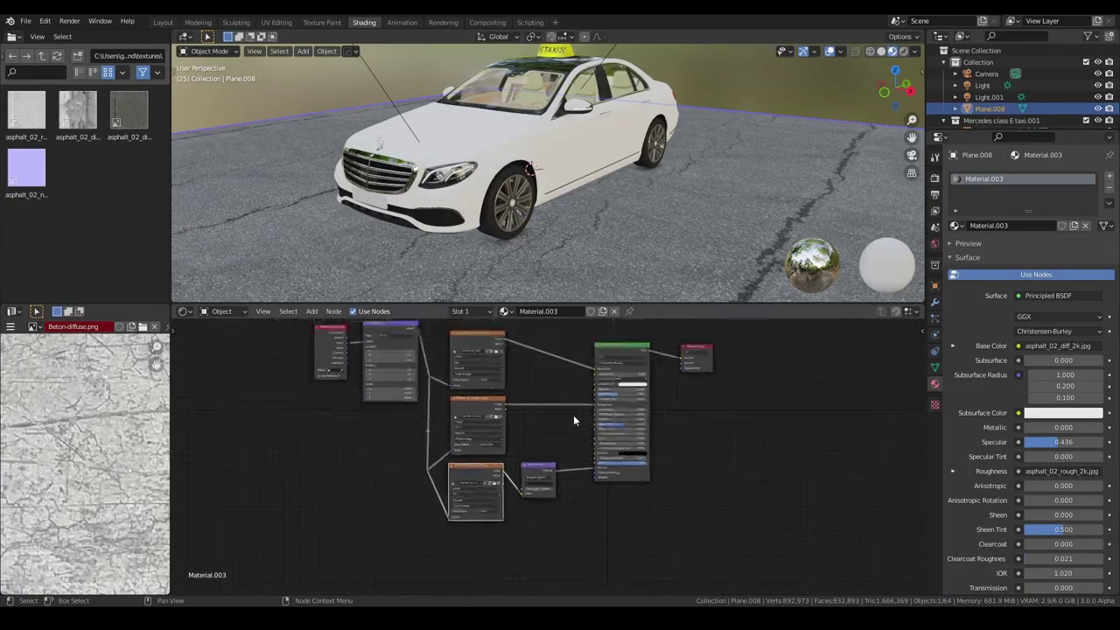
{"action": "mouse_move", "coordinate": [573, 414]}
{"action": "middle_mouse_down"}
{"action": "mouse_move", "coordinate": [522, 412]}
{"action": "mouse_move", "coordinate": [514, 389]}
{"action": "mouse_move", "coordinate": [523, 455]}
{"action": "middle_mouse_up"}
{"action": "scroll", "coordinate": [578, 415], "scroll_direction": "up", "scroll_amount": 1}
{"action": "scroll", "coordinate": [579, 416], "scroll_direction": "up", "scroll_amount": 1}
{"action": "scroll", "coordinate": [539, 418], "scroll_direction": "up", "scroll_amount": 1}
{"action": "scroll", "coordinate": [508, 401], "scroll_direction": "up", "scroll_amount": 1}
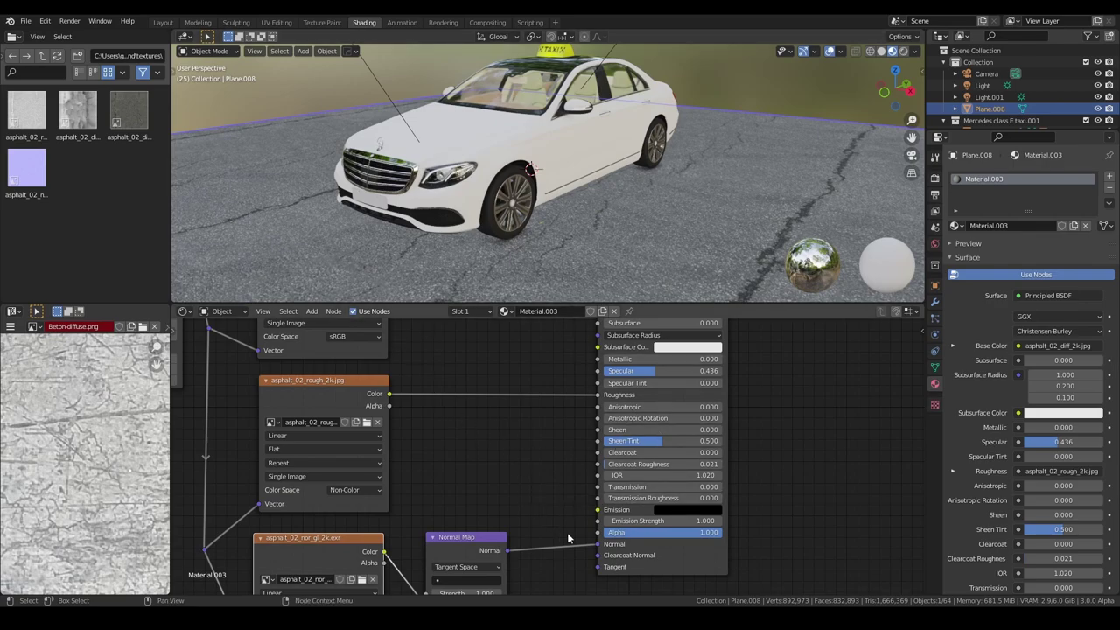
{"action": "middle_click_drag", "start_coordinate": [565, 474], "coordinate": [585, 453]}
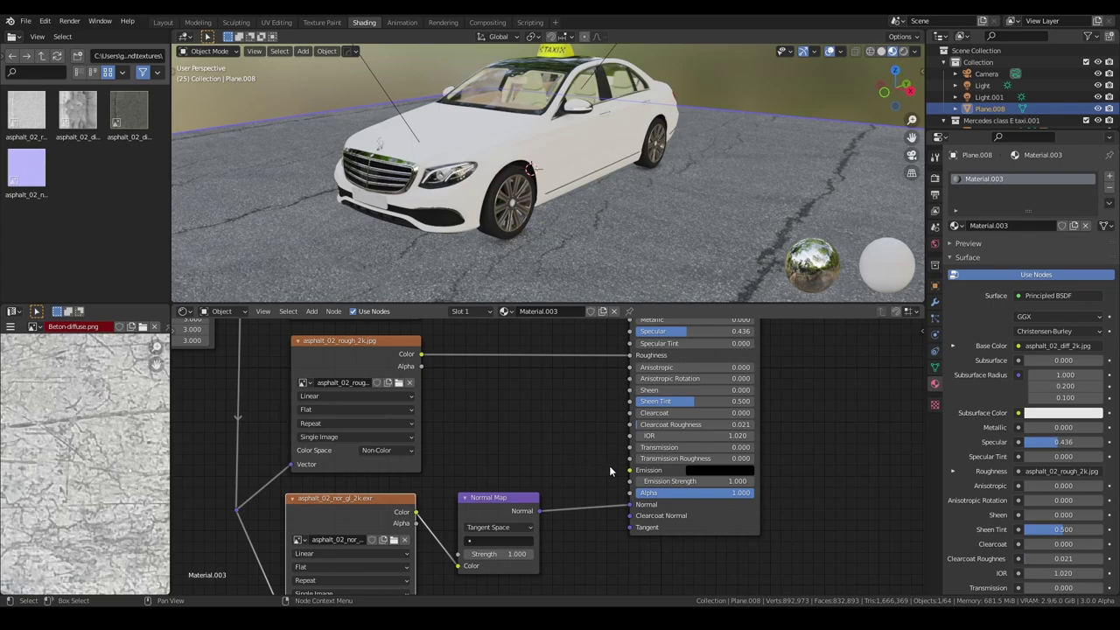
{"action": "middle_click_drag", "start_coordinate": [604, 494], "coordinate": [627, 458]}
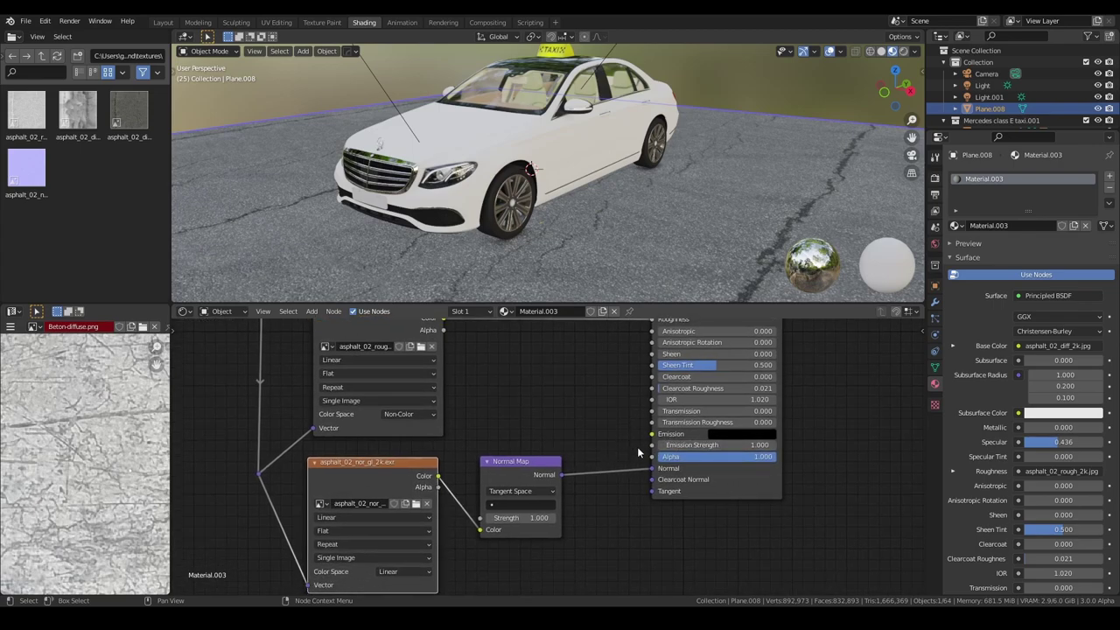
{"action": "mouse_move", "coordinate": [586, 204]}
{"action": "middle_mouse_down"}
{"action": "mouse_move", "coordinate": [568, 216]}
{"action": "mouse_move", "coordinate": [583, 208]}
{"action": "mouse_move", "coordinate": [516, 196]}
{"action": "mouse_move", "coordinate": [506, 181]}
{"action": "middle_mouse_up"}
{"action": "scroll", "coordinate": [543, 421], "scroll_direction": "down", "scroll_amount": 1}
{"action": "scroll", "coordinate": [553, 391], "scroll_direction": "down", "scroll_amount": 1}
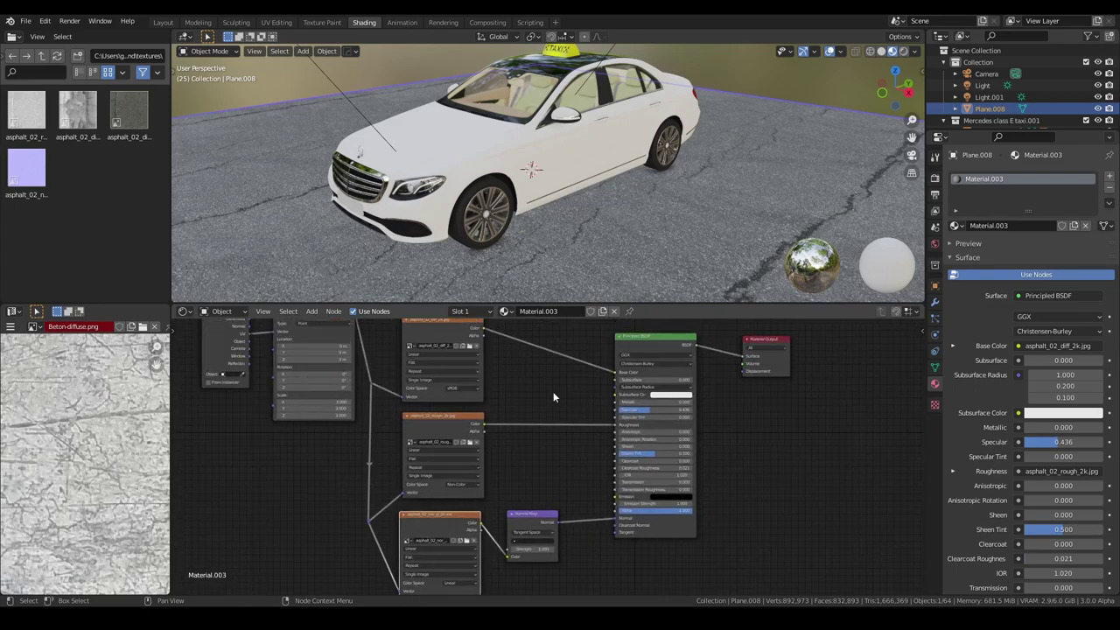
{"action": "scroll", "coordinate": [553, 390], "scroll_direction": "down", "scroll_amount": 1}
{"action": "scroll", "coordinate": [518, 413], "scroll_direction": "down", "scroll_amount": 1}
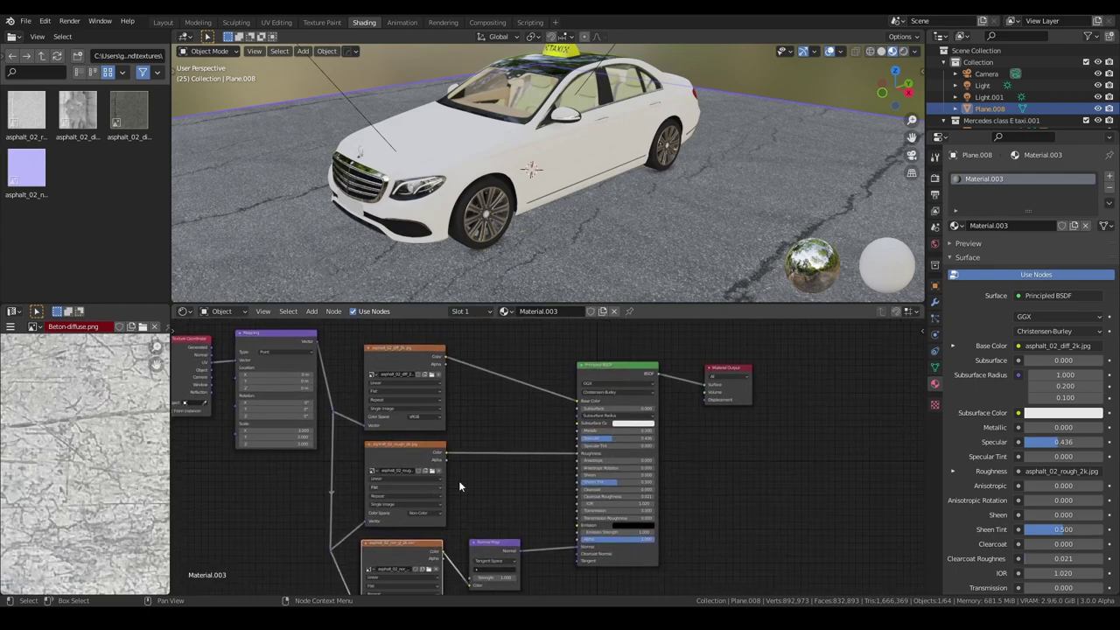
Select the taxi body and change its base colour to yellow
{"action": "left_click", "coordinate": [476, 162]}
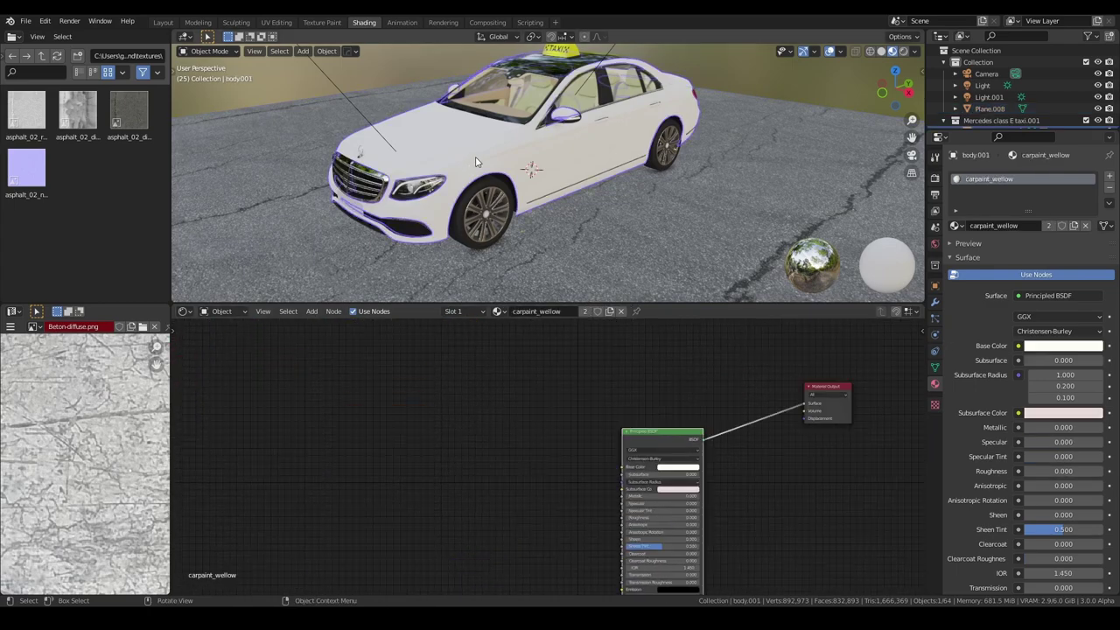
{"action": "middle_click_drag", "start_coordinate": [443, 221], "coordinate": [497, 178]}
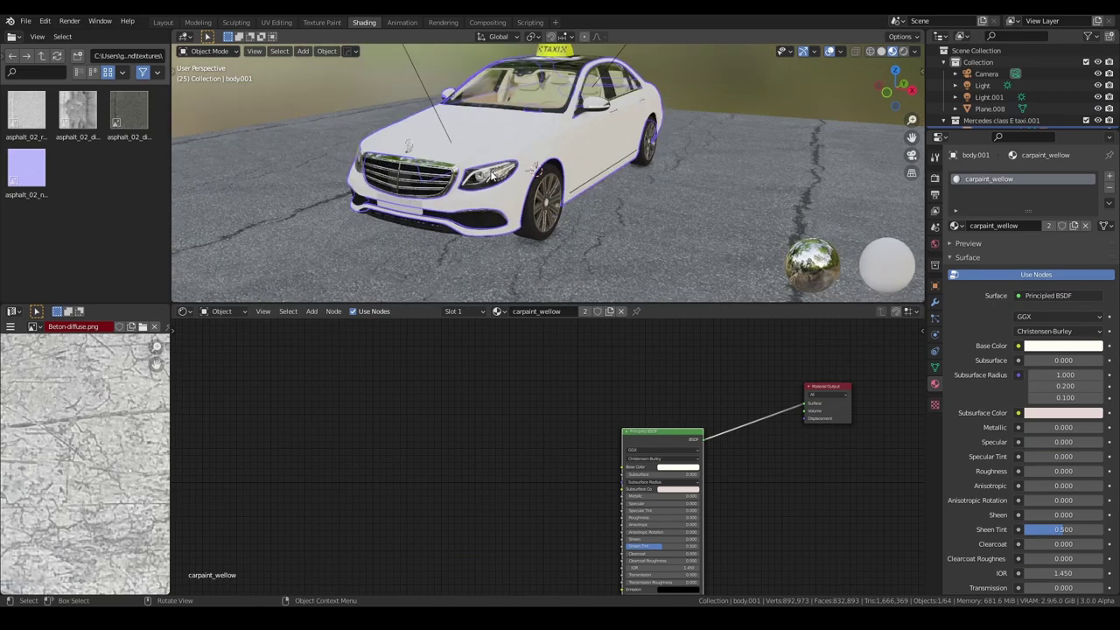
{"action": "scroll", "coordinate": [579, 184], "scroll_direction": "up", "scroll_amount": 3}
{"action": "scroll", "coordinate": [579, 184], "scroll_direction": "up", "scroll_amount": 2}
{"action": "scroll", "coordinate": [579, 183], "scroll_direction": "up", "scroll_amount": 2}
{"action": "scroll", "coordinate": [590, 190], "scroll_direction": "up", "scroll_amount": 2}
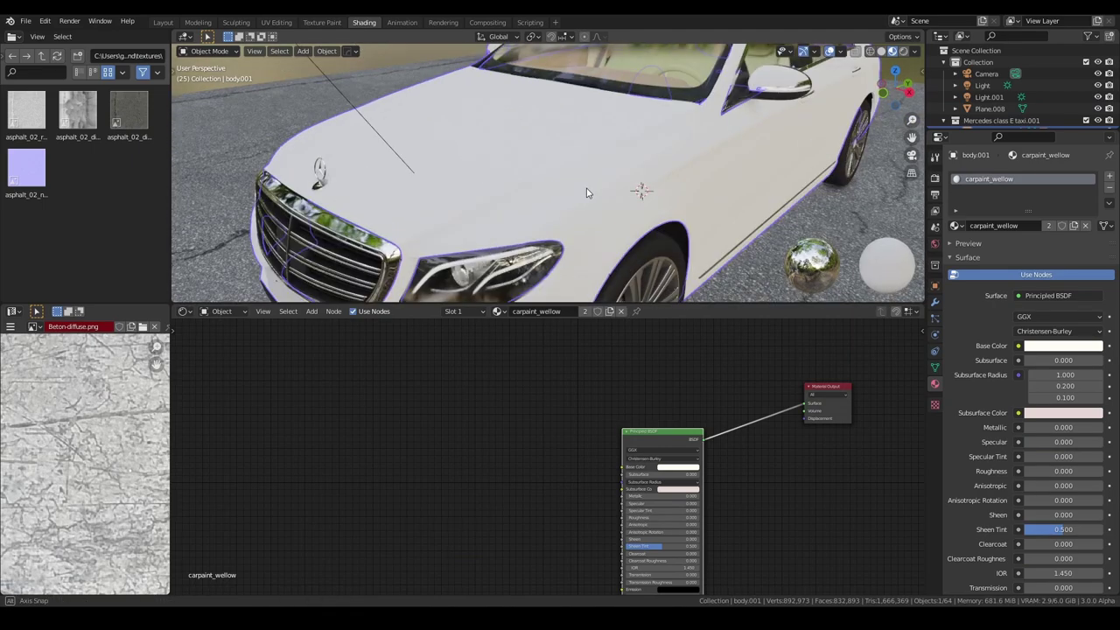
{"action": "scroll", "coordinate": [660, 403], "scroll_direction": "up", "scroll_amount": 3}
{"action": "left_click", "coordinate": [687, 396]}
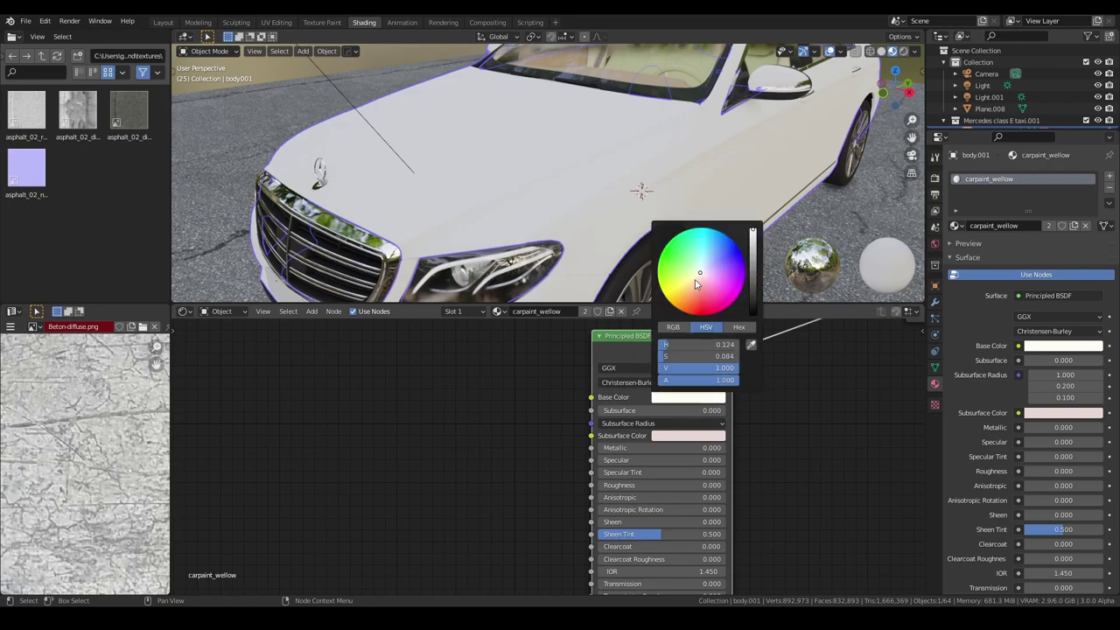
{"action": "left_click_drag", "start_coordinate": [681, 287], "coordinate": [677, 287]}
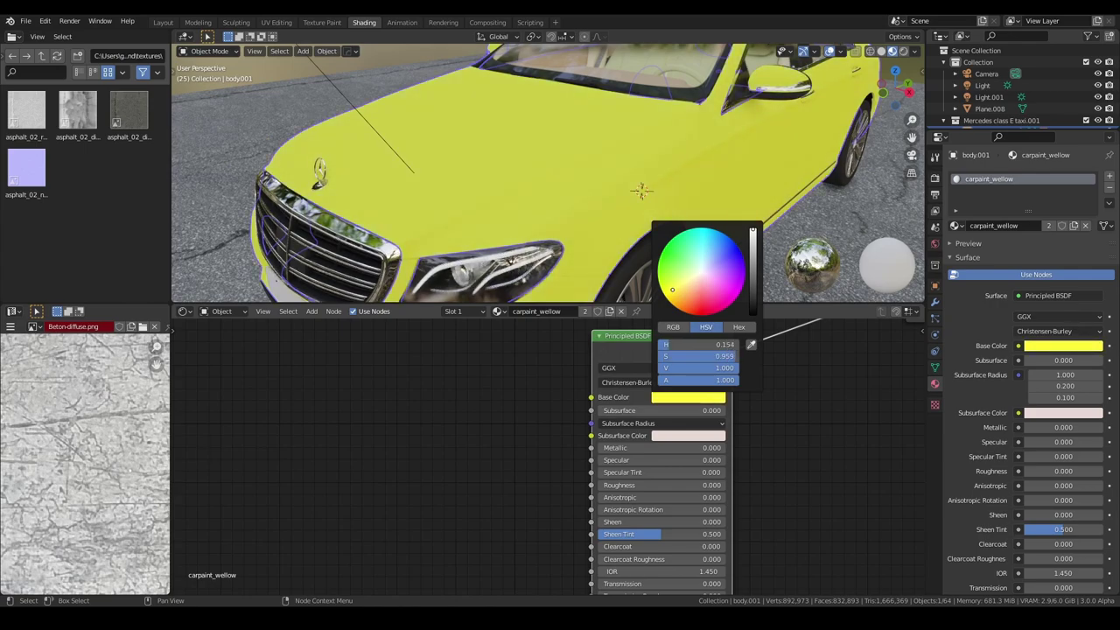
Set the paint's Specular to 0.491, Roughness to 0.027 and Clearcoat to 1.0
{"action": "middle_click_drag", "start_coordinate": [637, 237], "coordinate": [615, 254]}
{"action": "scroll", "coordinate": [615, 252], "scroll_direction": "down", "scroll_amount": 3}
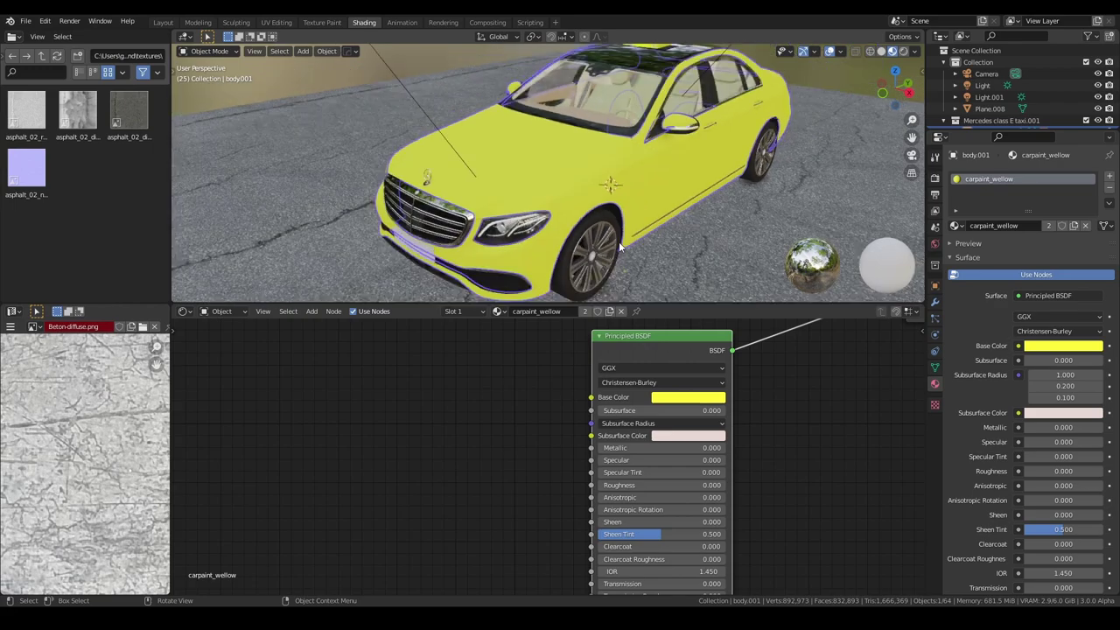
{"action": "scroll", "coordinate": [621, 248], "scroll_direction": "up", "scroll_amount": 3}
{"action": "scroll", "coordinate": [670, 472], "scroll_direction": "up", "scroll_amount": 2}
{"action": "middle_click_drag", "start_coordinate": [673, 478], "coordinate": [598, 450]}
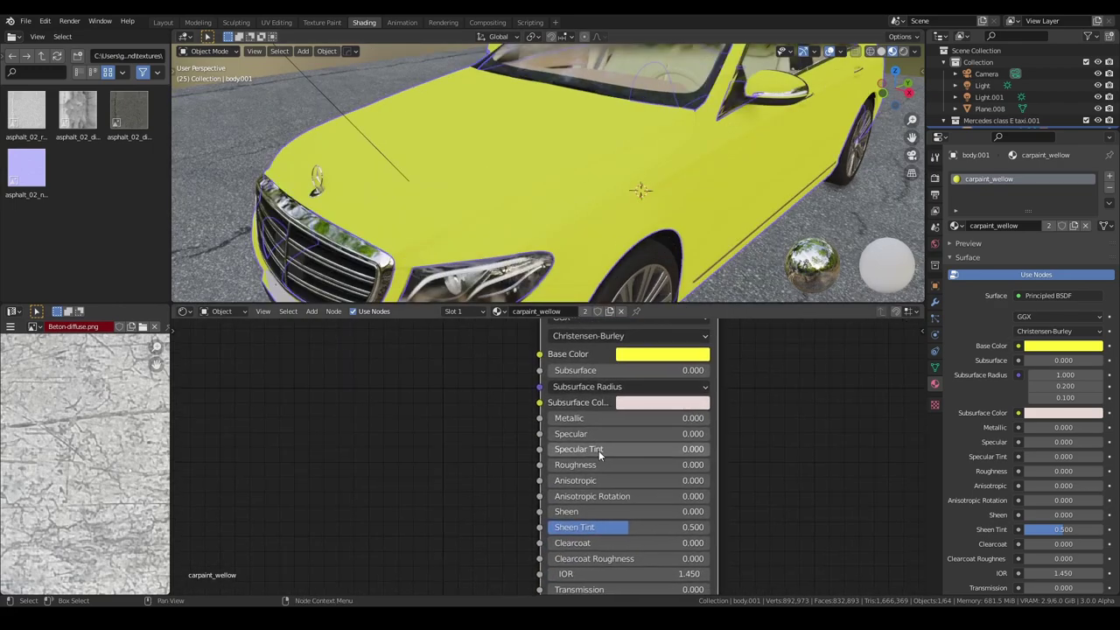
{"action": "left_click_drag", "start_coordinate": [586, 436], "coordinate": [630, 436]}
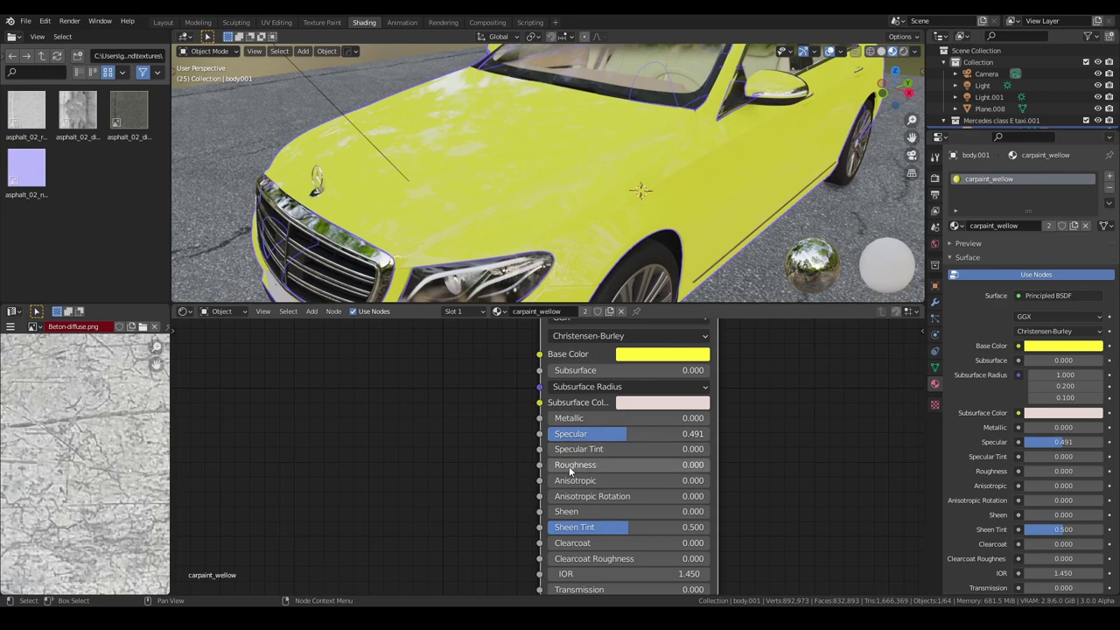
{"action": "left_click_drag", "start_coordinate": [575, 464], "coordinate": [583, 464]}
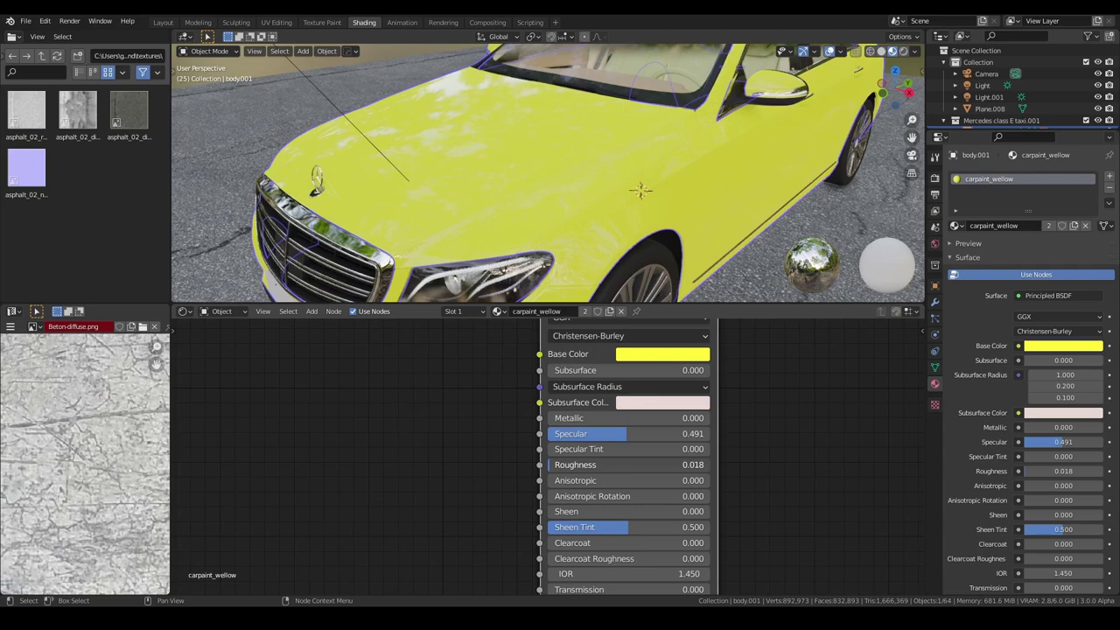
{"action": "left_click_drag", "start_coordinate": [583, 464], "coordinate": [586, 464]}
{"action": "scroll", "coordinate": [569, 421], "scroll_direction": "down", "scroll_amount": 4, "text": "shift"}
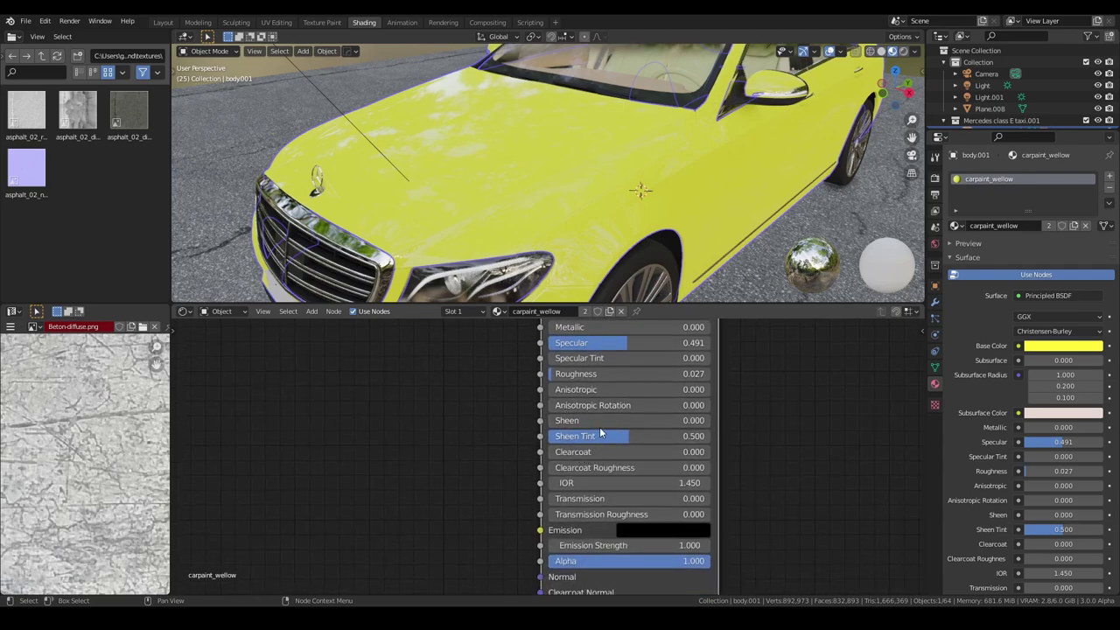
{"action": "left_click_drag", "start_coordinate": [558, 458], "coordinate": [749, 451]}
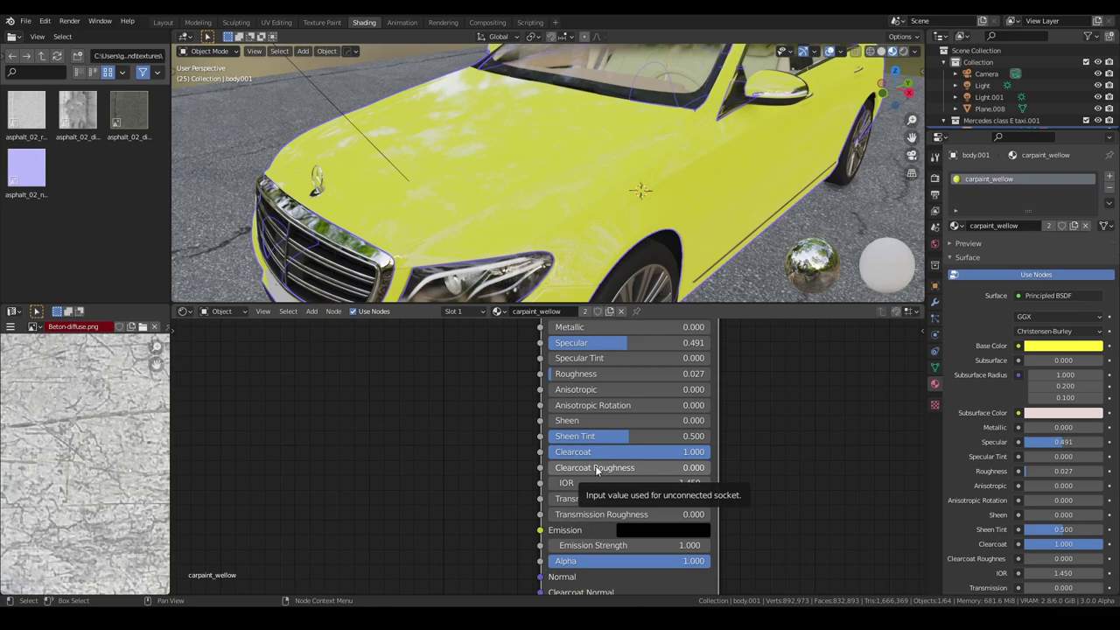
{"action": "middle_click_drag", "start_coordinate": [577, 201], "coordinate": [525, 197]}
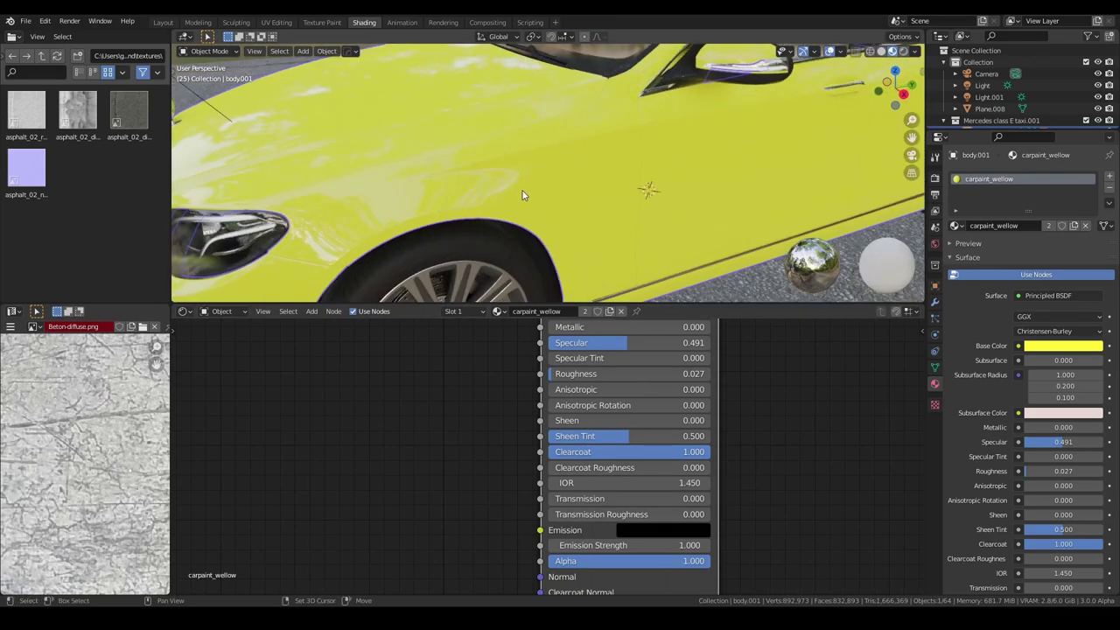
Maximize the 3D viewport and orbit around the car front to inspect the glossy yellow paint reflections
{"action": "key", "text": "ctrl+space"}
{"action": "scroll", "coordinate": [670, 248], "scroll_direction": "down", "scroll_amount": 3}
{"action": "scroll", "coordinate": [577, 243], "scroll_direction": "down", "scroll_amount": 1}
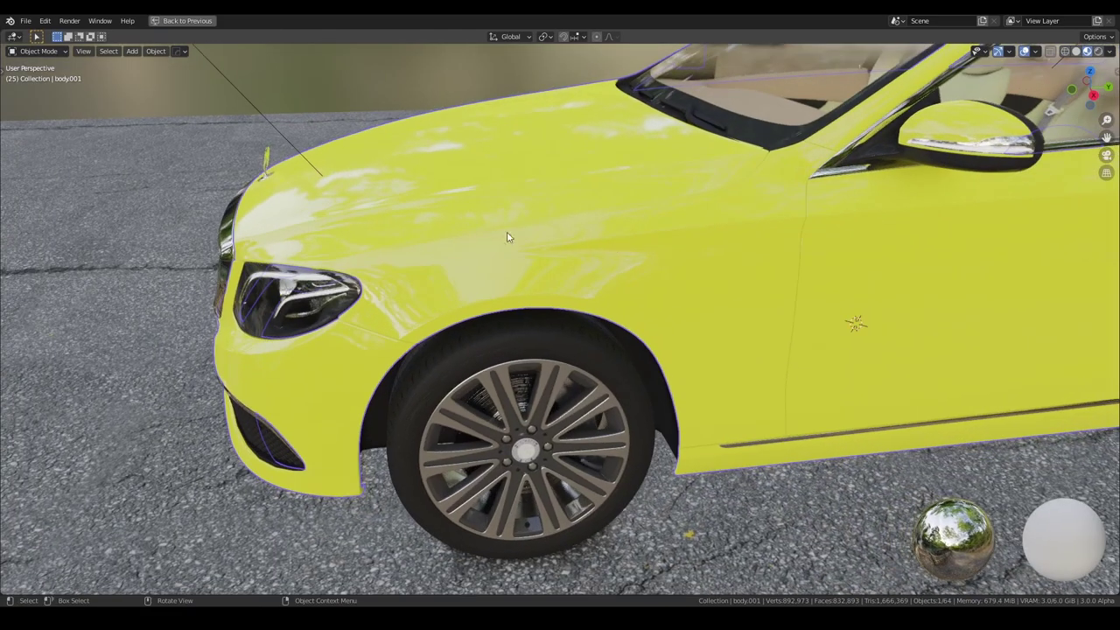
{"action": "scroll", "coordinate": [502, 218], "scroll_direction": "up", "scroll_amount": 2}
{"action": "scroll", "coordinate": [512, 203], "scroll_direction": "up", "scroll_amount": 2}
{"action": "scroll", "coordinate": [520, 195], "scroll_direction": "up", "scroll_amount": 1}
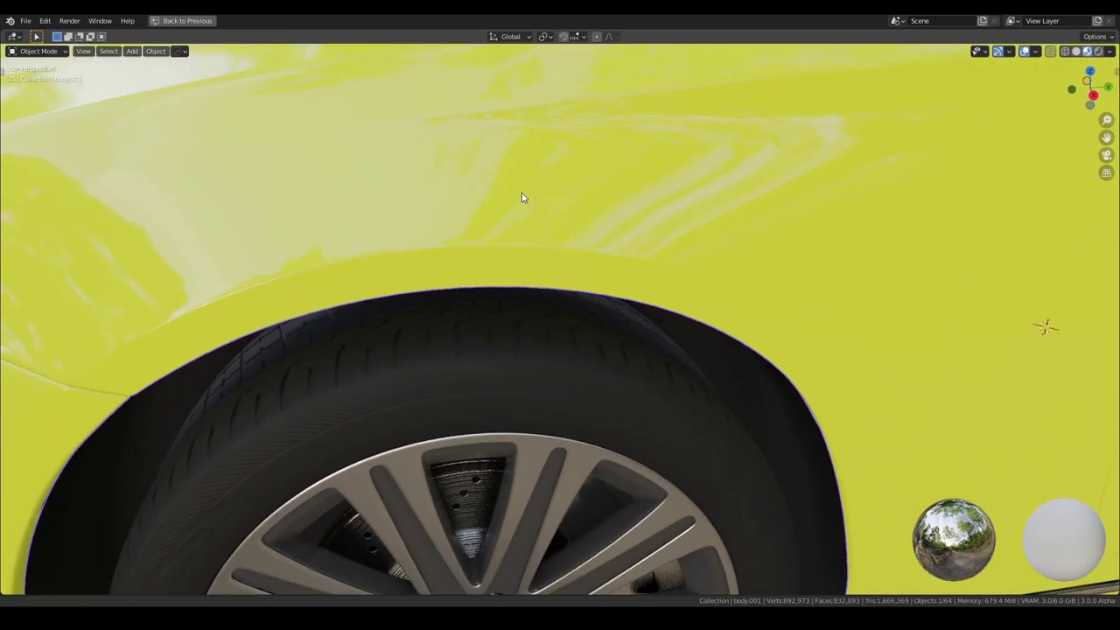
{"action": "scroll", "coordinate": [542, 214], "scroll_direction": "up", "scroll_amount": 1}
{"action": "scroll", "coordinate": [595, 249], "scroll_direction": "up", "scroll_amount": 1}
{"action": "mouse_move", "coordinate": [613, 258]}
{"action": "middle_mouse_down"}
{"action": "mouse_move", "coordinate": [650, 270]}
{"action": "mouse_move", "coordinate": [672, 245]}
{"action": "mouse_move", "coordinate": [640, 225]}
{"action": "mouse_move", "coordinate": [590, 237]}
{"action": "middle_mouse_up"}
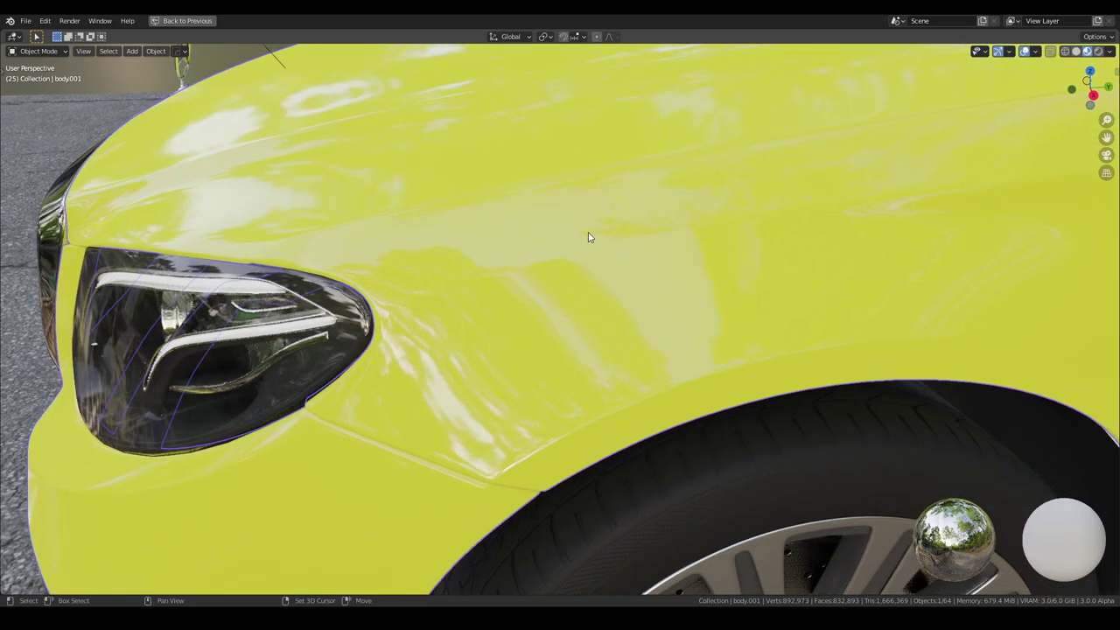
{"action": "scroll", "coordinate": [478, 274], "scroll_direction": "down", "scroll_amount": 2}
{"action": "mouse_move", "coordinate": [477, 274]}
{"action": "middle_mouse_down"}
{"action": "mouse_move", "coordinate": [534, 288]}
{"action": "mouse_move", "coordinate": [707, 270]}
{"action": "mouse_move", "coordinate": [617, 278]}
{"action": "mouse_move", "coordinate": [626, 277]}
{"action": "mouse_move", "coordinate": [574, 296]}
{"action": "middle_mouse_up"}
{"action": "scroll", "coordinate": [534, 288], "scroll_direction": "down", "scroll_amount": 2}
{"action": "scroll", "coordinate": [580, 281], "scroll_direction": "up", "scroll_amount": 1}
{"action": "scroll", "coordinate": [634, 276], "scroll_direction": "up", "scroll_amount": 2}
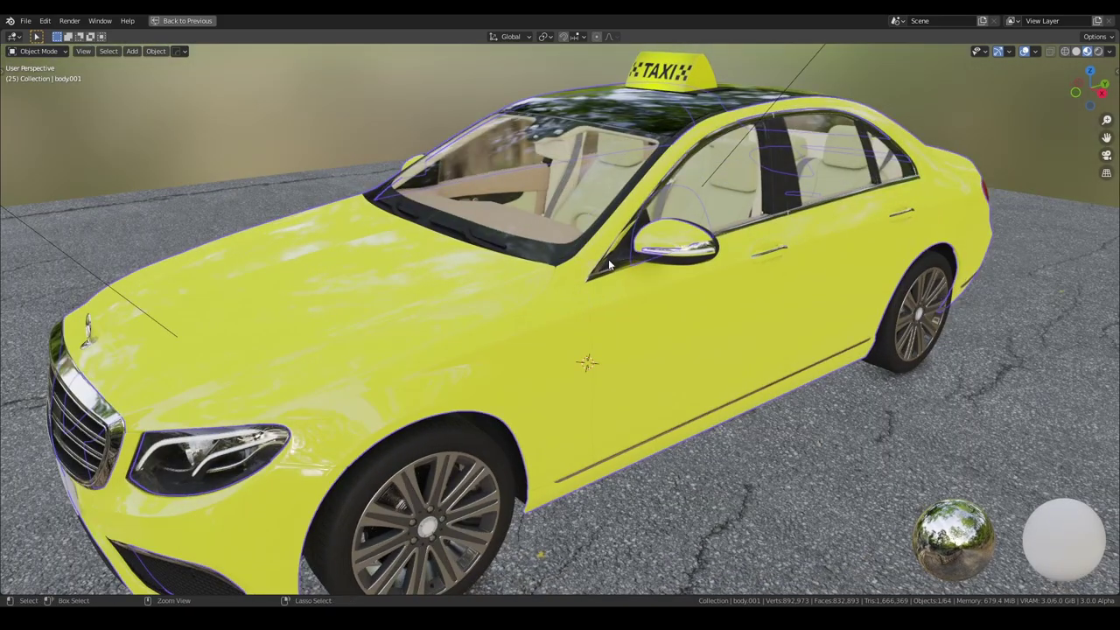
Restore the shading workspace, orbit to a front view, and place the 3D cursor on the hood
{"action": "key", "text": "ctrl+space"}
{"action": "scroll", "coordinate": [710, 454], "scroll_direction": "down", "scroll_amount": 2}
{"action": "middle_click_drag", "start_coordinate": [597, 410], "coordinate": [690, 464]}
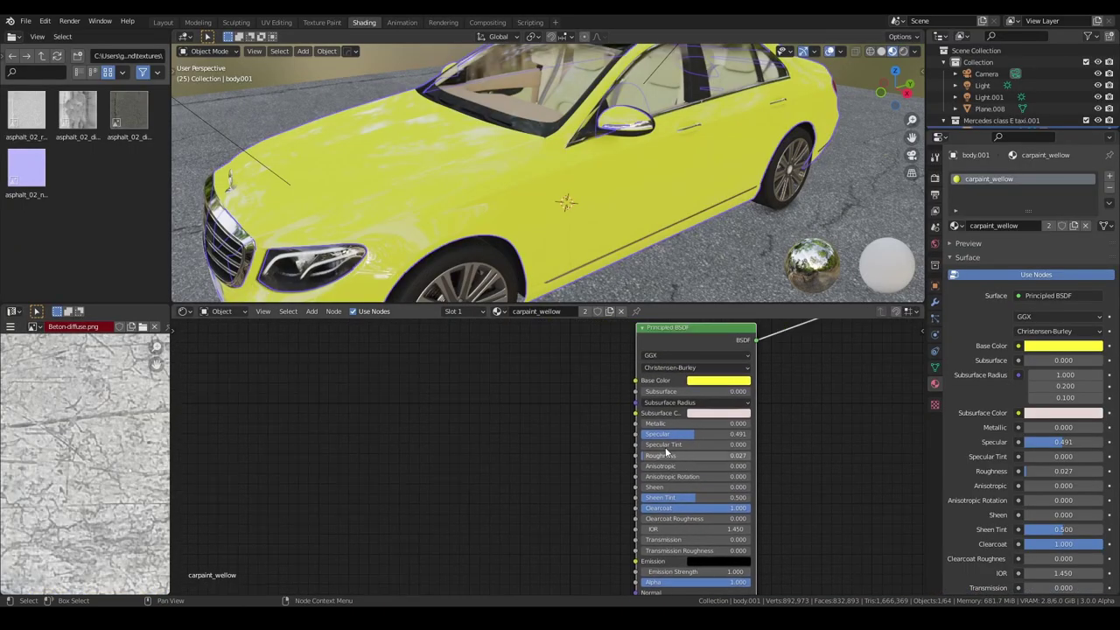
{"action": "mouse_move", "coordinate": [595, 254]}
{"action": "middle_mouse_down"}
{"action": "mouse_move", "coordinate": [510, 230]}
{"action": "mouse_move", "coordinate": [543, 239]}
{"action": "mouse_move", "coordinate": [590, 222]}
{"action": "middle_mouse_up"}
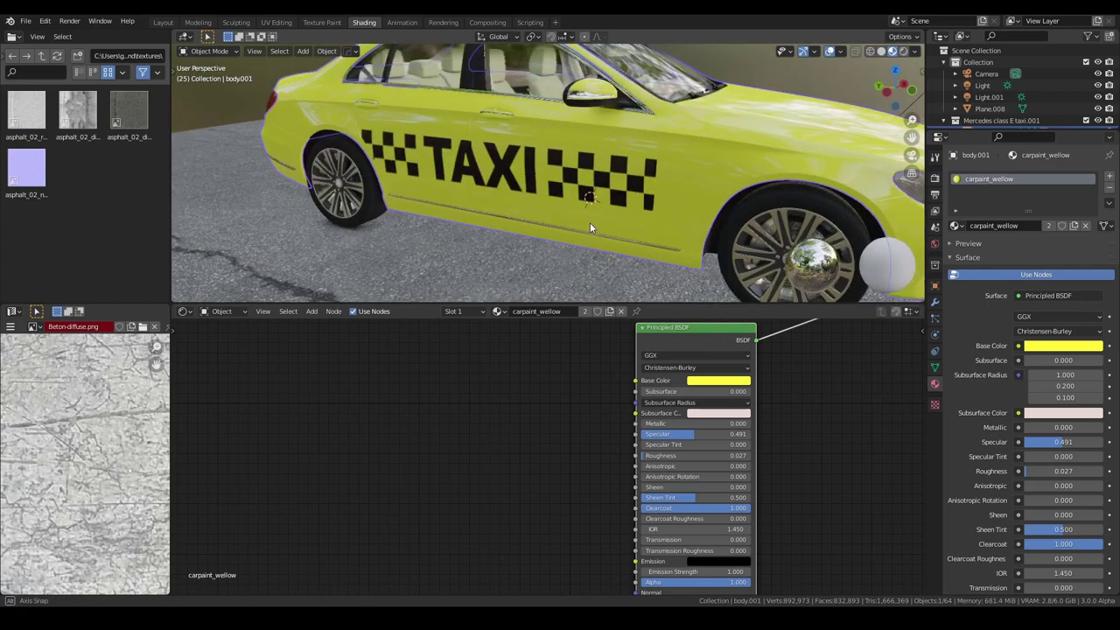
{"action": "mouse_move", "coordinate": [594, 182]}
{"action": "middle_mouse_down"}
{"action": "mouse_move", "coordinate": [642, 173]}
{"action": "mouse_move", "coordinate": [561, 162]}
{"action": "mouse_move", "coordinate": [582, 187]}
{"action": "mouse_move", "coordinate": [586, 173]}
{"action": "mouse_move", "coordinate": [574, 169]}
{"action": "mouse_move", "coordinate": [591, 167]}
{"action": "mouse_move", "coordinate": [589, 153]}
{"action": "middle_mouse_up"}
{"action": "right_click", "coordinate": [597, 152], "text": "shift"}
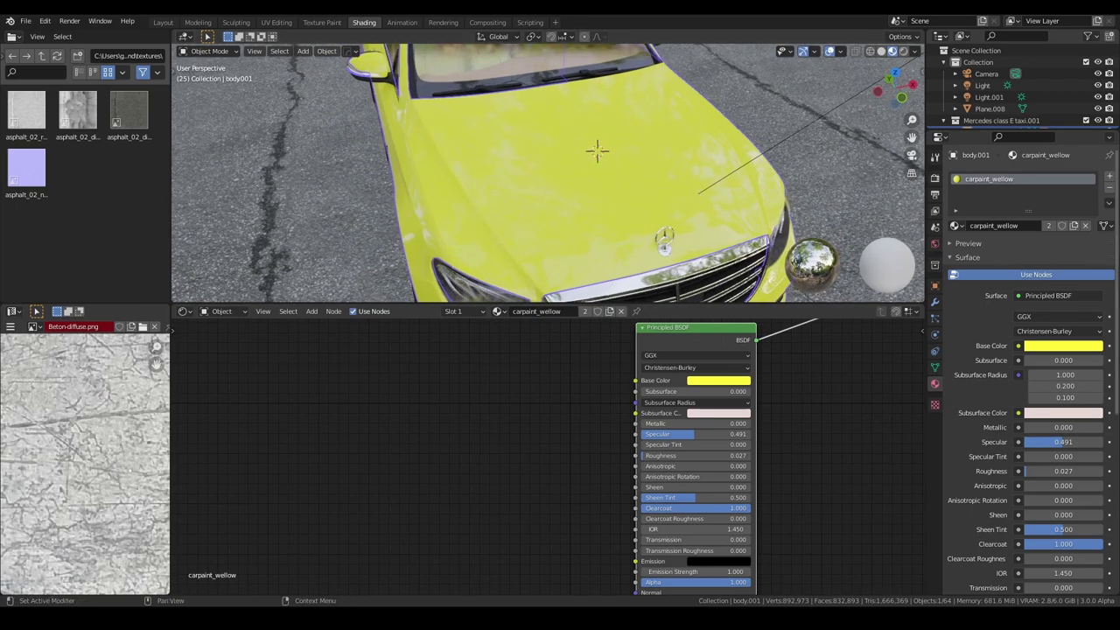
{"action": "middle_click_drag", "start_coordinate": [598, 151], "coordinate": [561, 164]}
Add a plane at the hood and shrink it to a small patch in Edit Mode
{"action": "key", "text": "shift+a"}
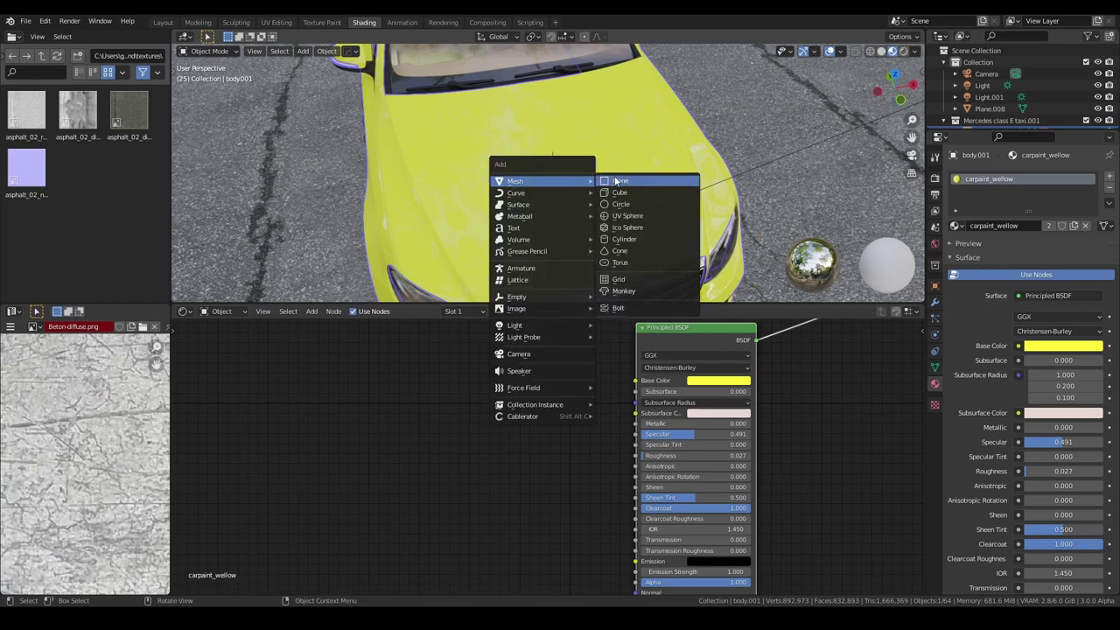
{"action": "left_click", "coordinate": [614, 182]}
{"action": "key", "text": "Tab"}
{"action": "key", "text": "s"}
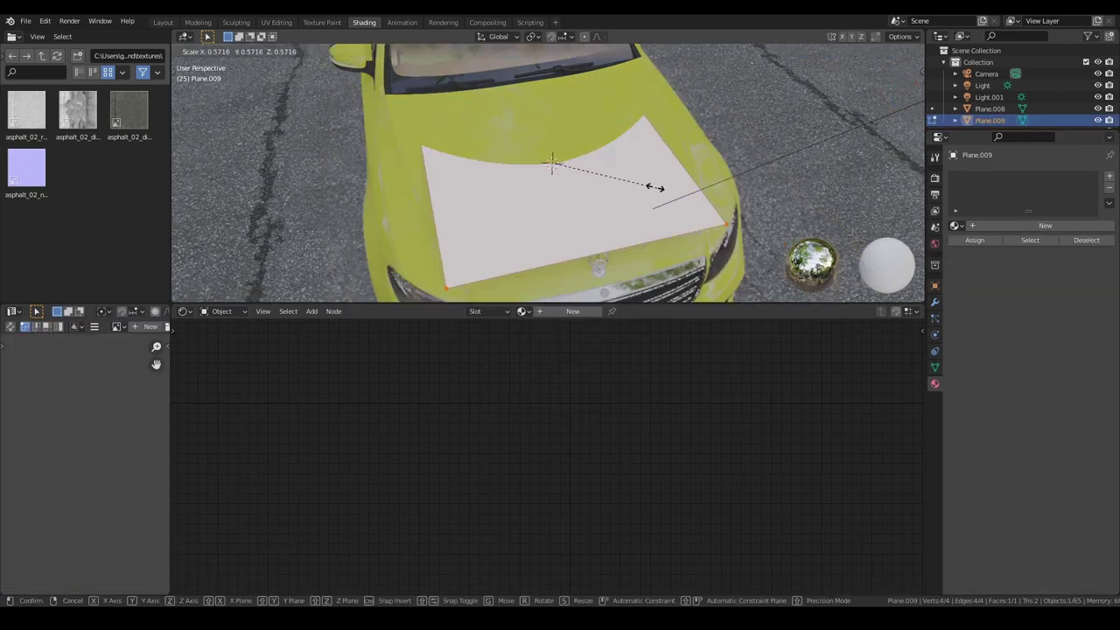
{"action": "left_click", "coordinate": [614, 180]}
{"action": "middle_click_drag", "start_coordinate": [614, 181], "coordinate": [682, 153]}
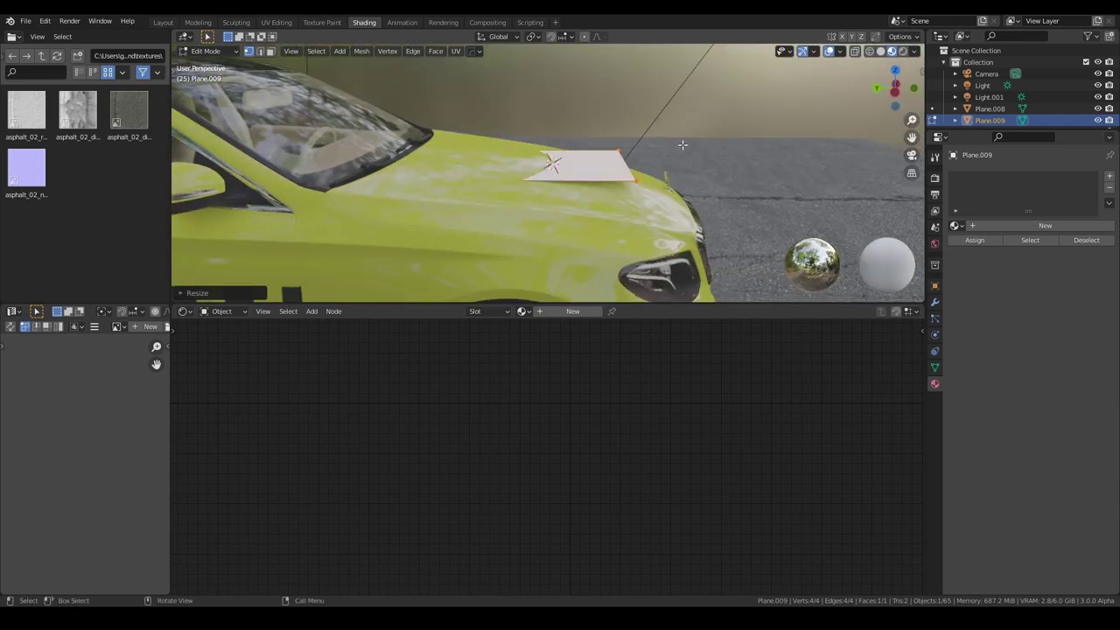
{"action": "key", "text": "Tab"}
Rotate the plane on X to match the hood slope and move it onto the hood surface
{"action": "key", "text": "r"}
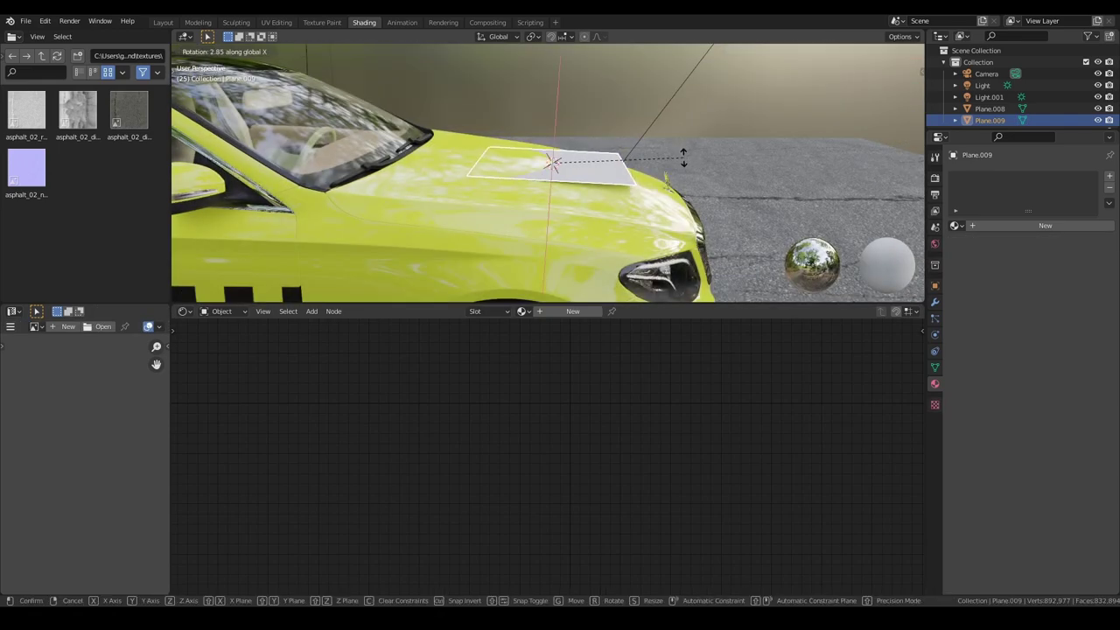
{"action": "key", "text": "x"}
{"action": "left_click", "coordinate": [674, 184]}
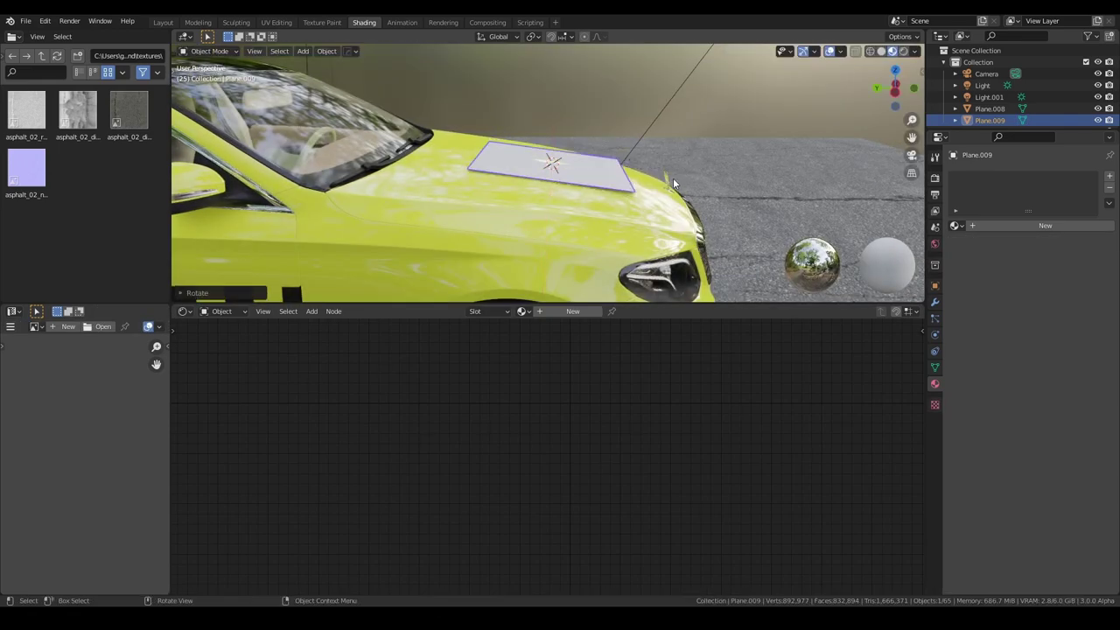
{"action": "key", "text": "g"}
{"action": "left_click", "coordinate": [698, 167]}
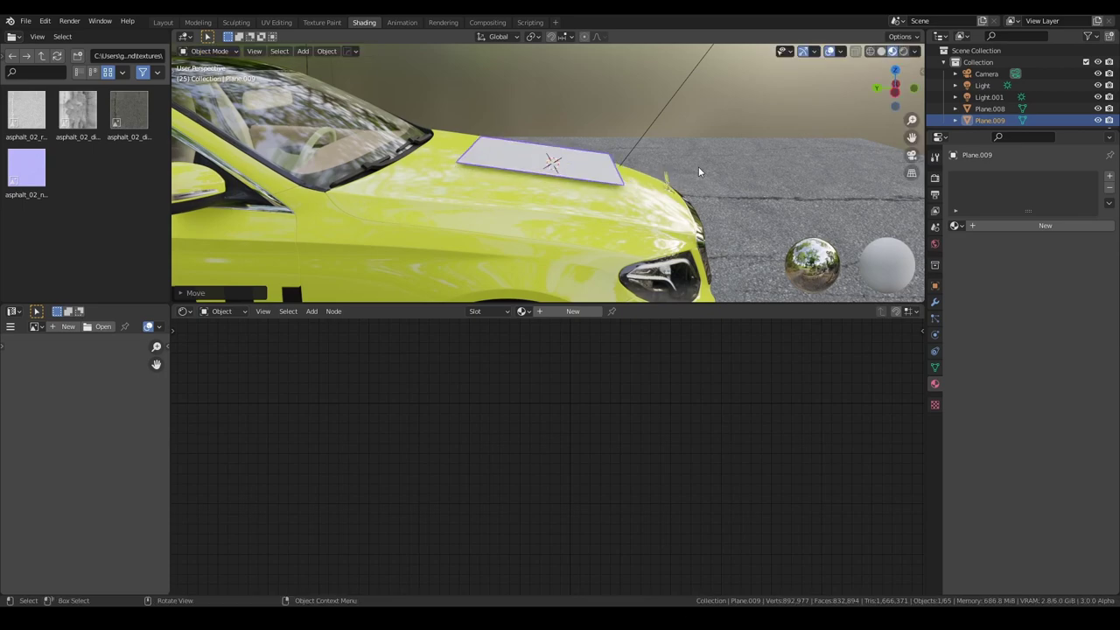
{"action": "mouse_move", "coordinate": [698, 166]}
{"action": "middle_mouse_down"}
{"action": "mouse_move", "coordinate": [566, 200]}
{"action": "mouse_move", "coordinate": [604, 236]}
{"action": "middle_mouse_up"}
Give the plane a new material with the logo image texture driving its Base Color
{"action": "left_click", "coordinate": [572, 311]}
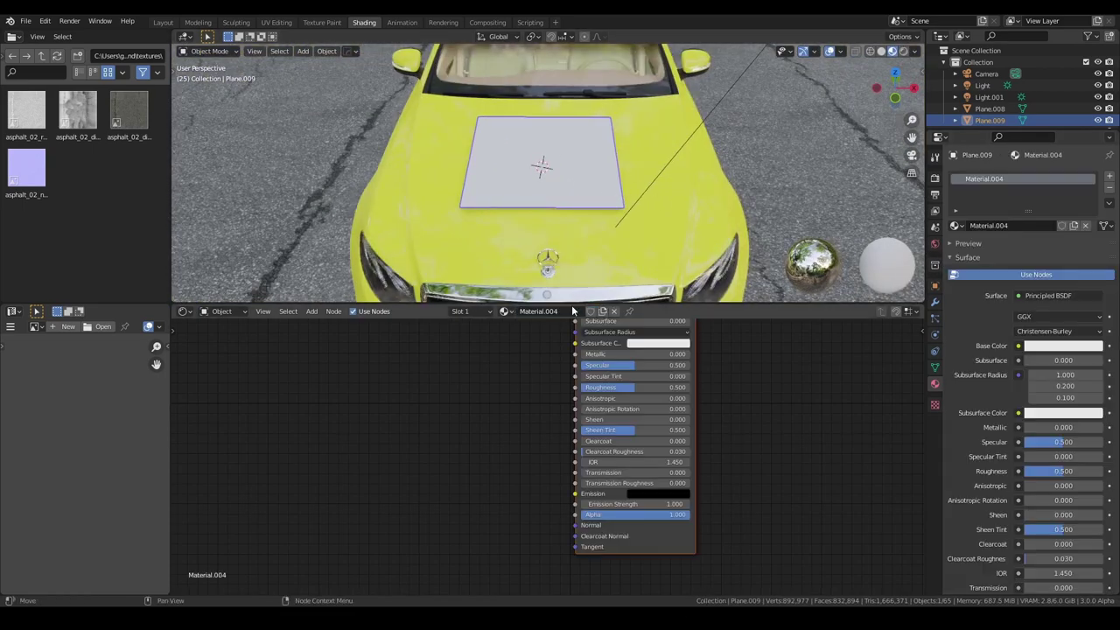
{"action": "middle_click_drag", "start_coordinate": [671, 385], "coordinate": [744, 454]}
{"action": "scroll", "coordinate": [766, 428], "scroll_direction": "down", "scroll_amount": 1}
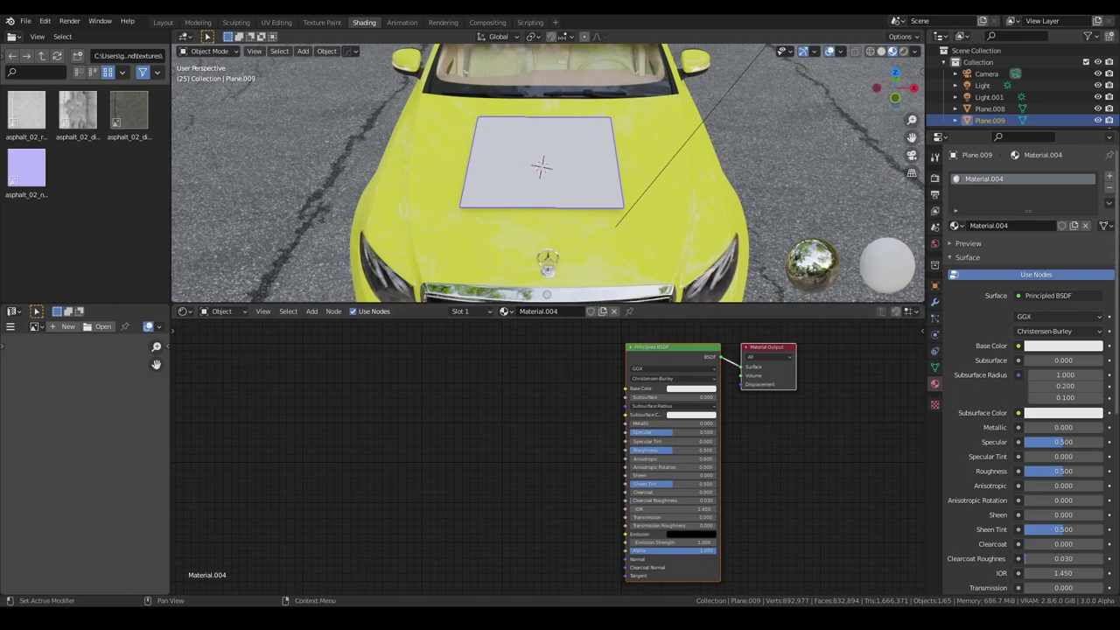
{"action": "mouse_move", "coordinate": [465, 385]}
{"action": "left_mouse_down"}
{"action": "mouse_move", "coordinate": [518, 399]}
{"action": "mouse_move", "coordinate": [459, 417]}
{"action": "left_mouse_up"}
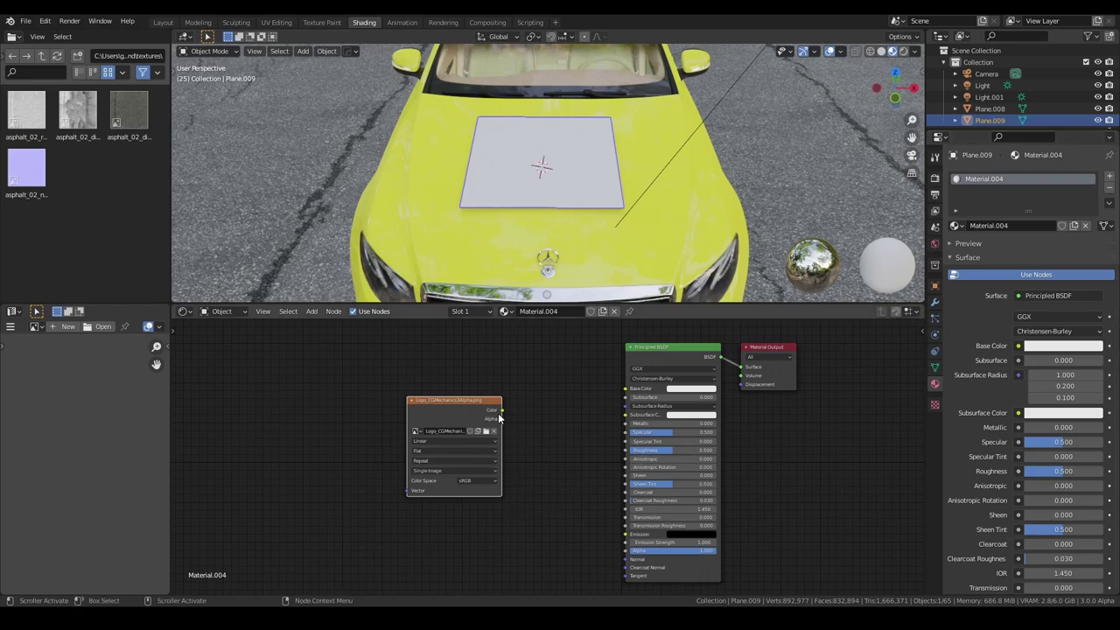
{"action": "left_click_drag", "start_coordinate": [501, 410], "coordinate": [626, 388]}
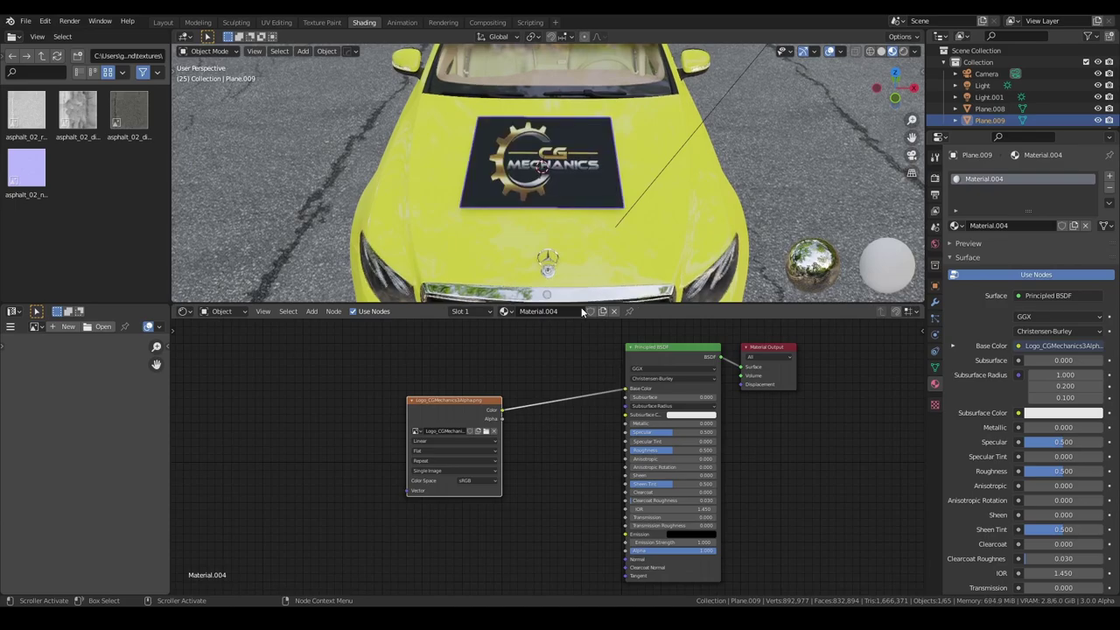
Scale the logo plane along X to stretch it wider across the hood
{"action": "mouse_move", "coordinate": [574, 238]}
{"action": "middle_mouse_down"}
{"action": "mouse_move", "coordinate": [688, 188]}
{"action": "mouse_move", "coordinate": [654, 233]}
{"action": "mouse_move", "coordinate": [726, 214]}
{"action": "mouse_move", "coordinate": [590, 232]}
{"action": "middle_mouse_up"}
{"action": "scroll", "coordinate": [593, 232], "scroll_direction": "up", "scroll_amount": 4}
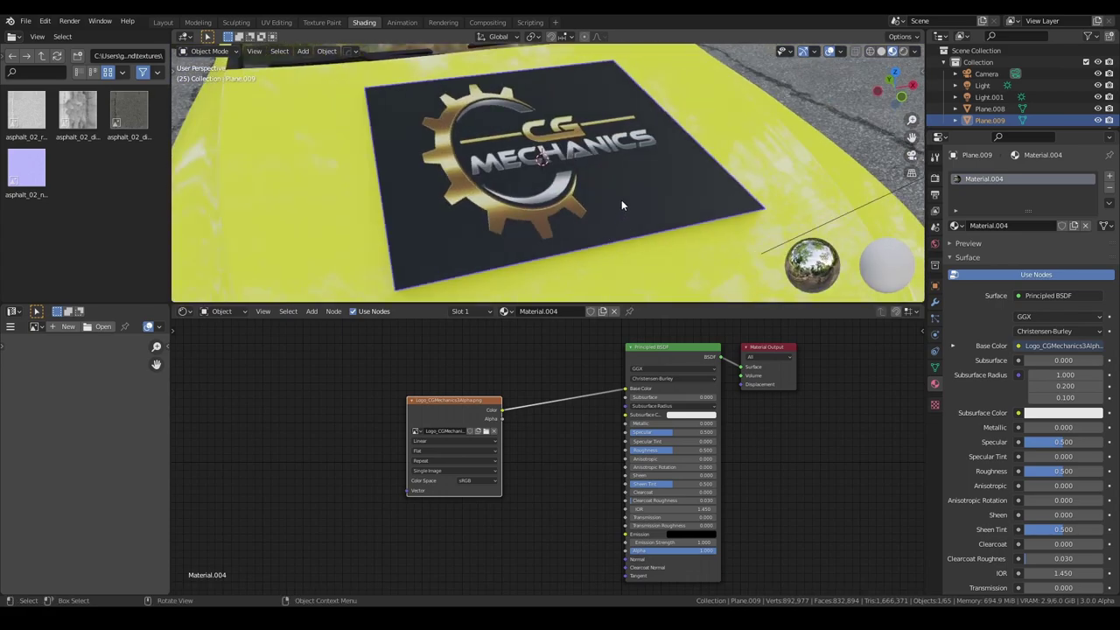
{"action": "key", "text": "s"}
{"action": "key", "text": "x"}
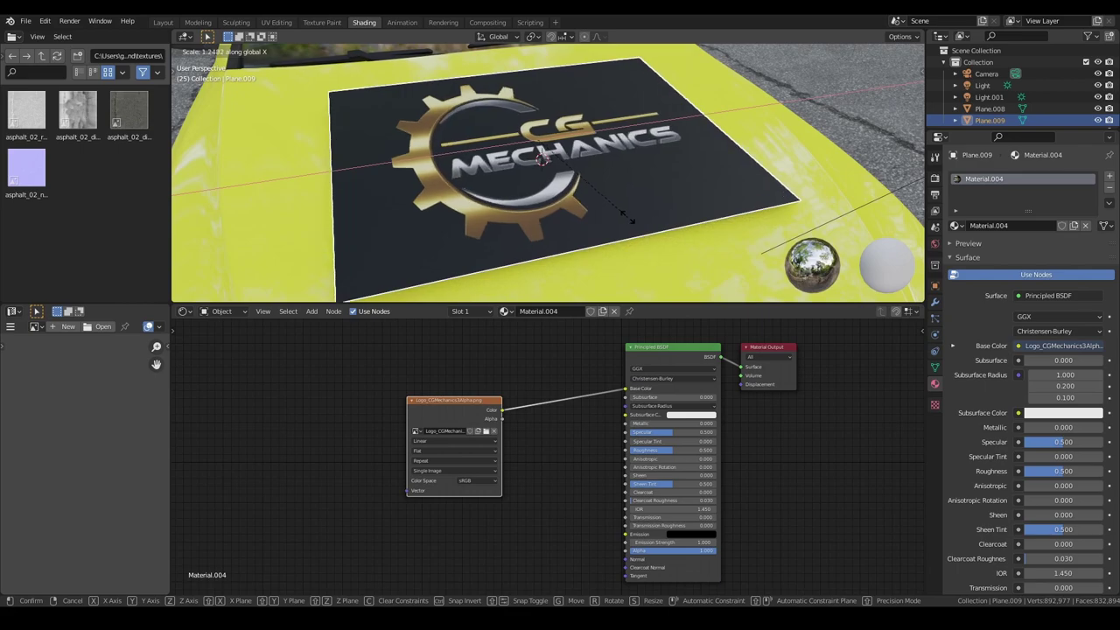
{"action": "left_click", "coordinate": [637, 217]}
{"action": "scroll", "coordinate": [595, 158], "scroll_direction": "down", "scroll_amount": 4}
{"action": "mouse_move", "coordinate": [593, 170]}
{"action": "middle_mouse_down"}
{"action": "mouse_move", "coordinate": [641, 126]}
{"action": "mouse_move", "coordinate": [601, 164]}
{"action": "middle_mouse_up"}
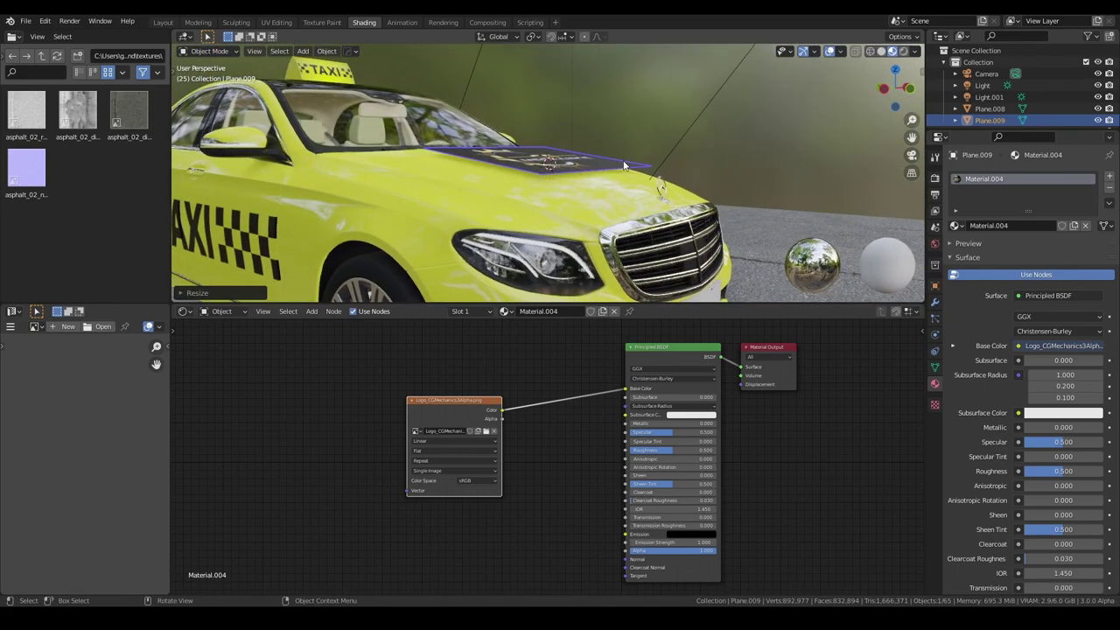
Show the Modifier Properties and frame the logo plane, entering Edit Mode on it
{"action": "left_click", "coordinate": [934, 301]}
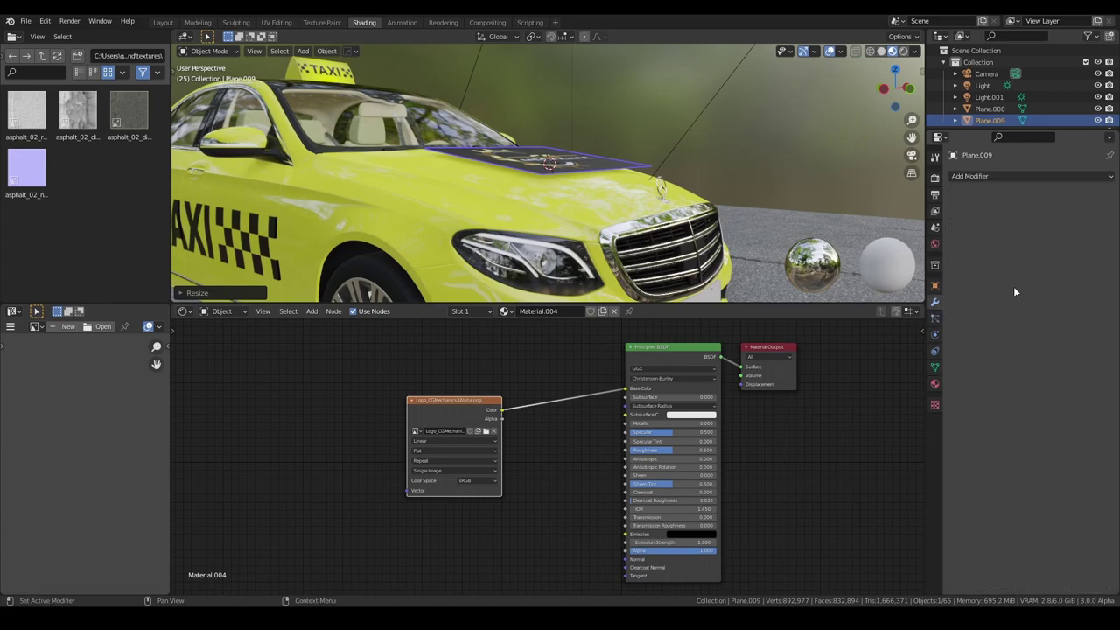
{"action": "middle_click_drag", "start_coordinate": [630, 193], "coordinate": [665, 216]}
{"action": "key", "text": "KP_Decimal"}
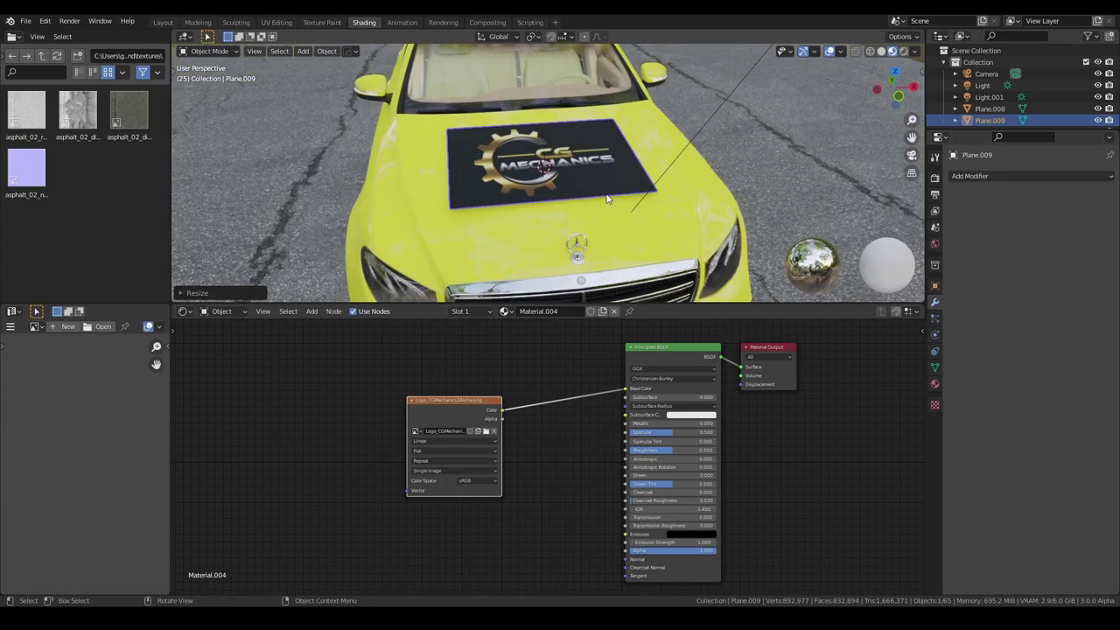
{"action": "key", "text": "Tab"}
Add vertical and horizontal loop cuts across the logo plane, then return to Object Mode
{"action": "key", "text": "ctrl+r"}
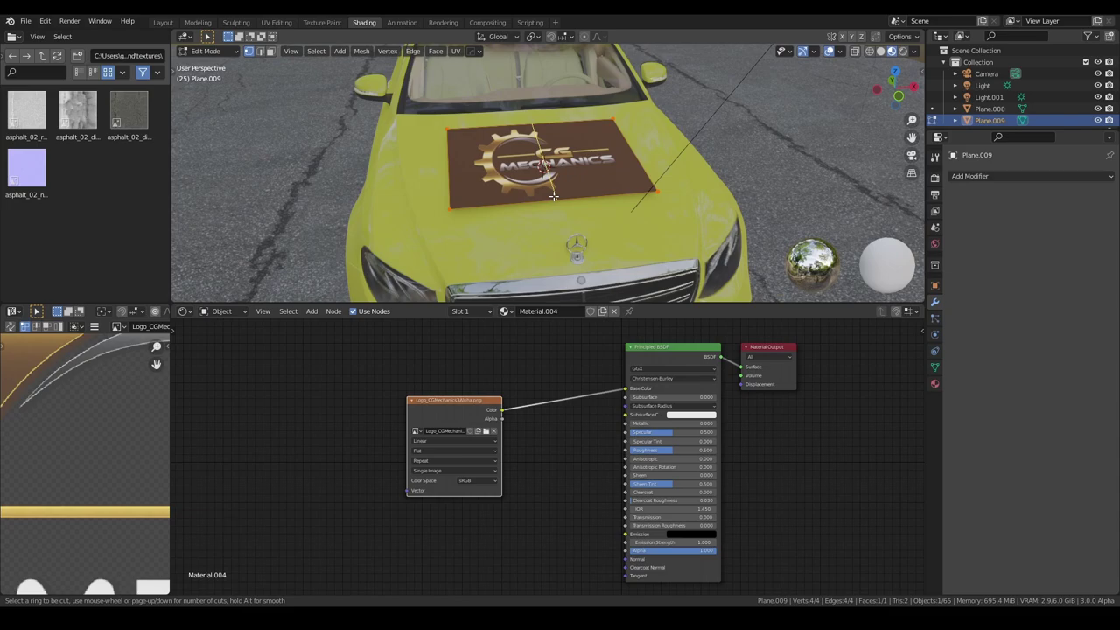
{"action": "scroll", "coordinate": [553, 195], "scroll_direction": "up", "scroll_amount": 2}
{"action": "scroll", "coordinate": [553, 195], "scroll_direction": "down", "scroll_amount": 1}
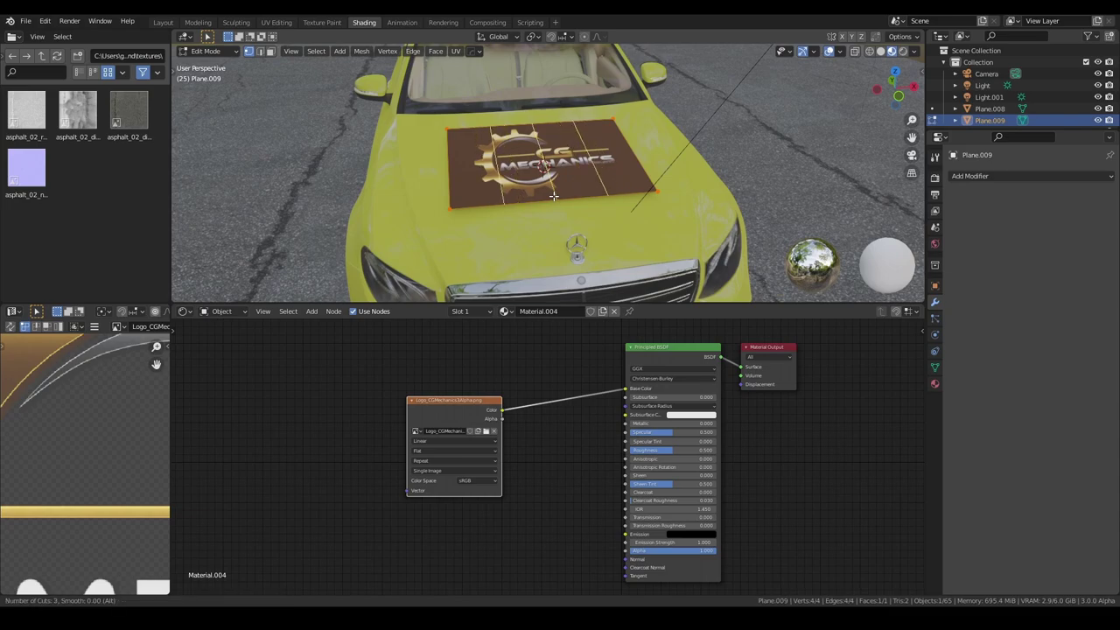
{"action": "left_click", "coordinate": [553, 195]}
{"action": "left_click", "coordinate": [531, 166]}
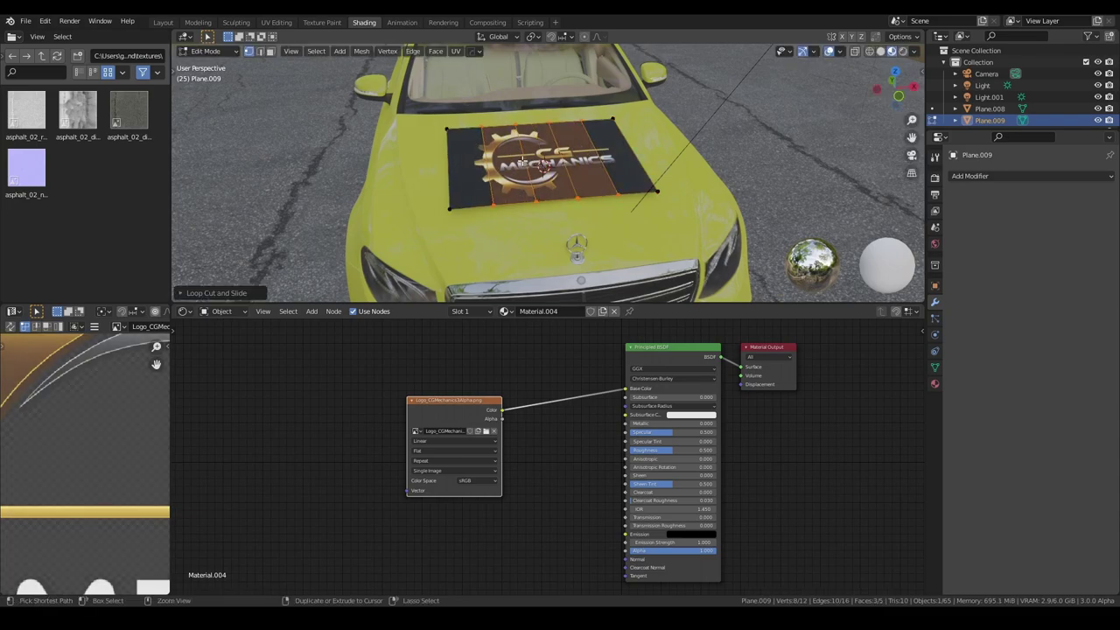
{"action": "key", "text": "ctrl+r"}
{"action": "left_click", "coordinate": [539, 162]}
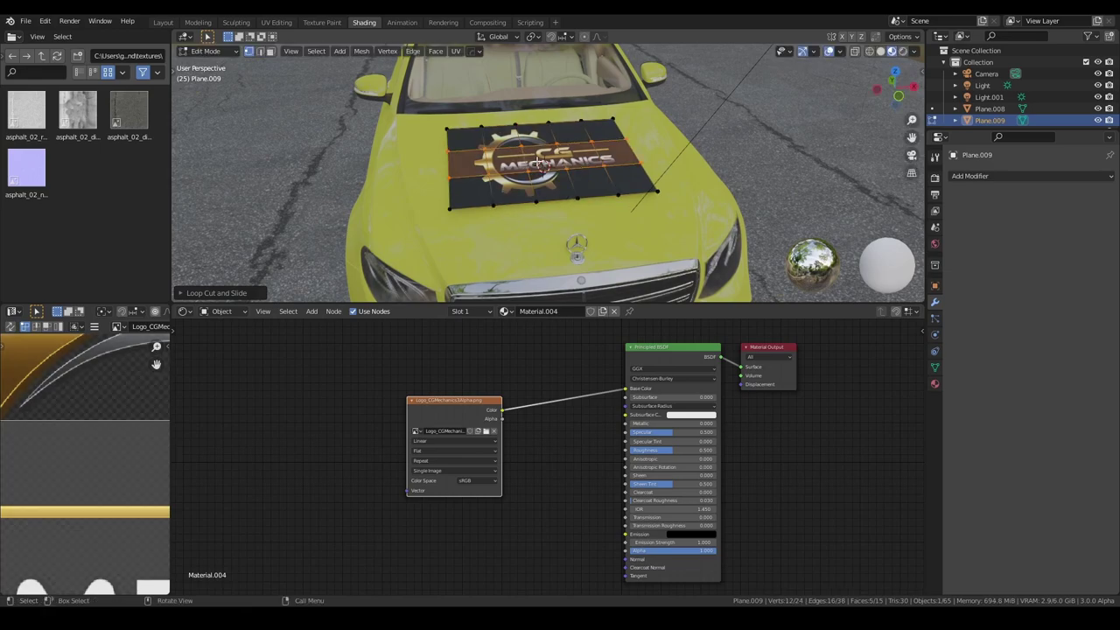
{"action": "middle_click_drag", "start_coordinate": [539, 163], "coordinate": [583, 178]}
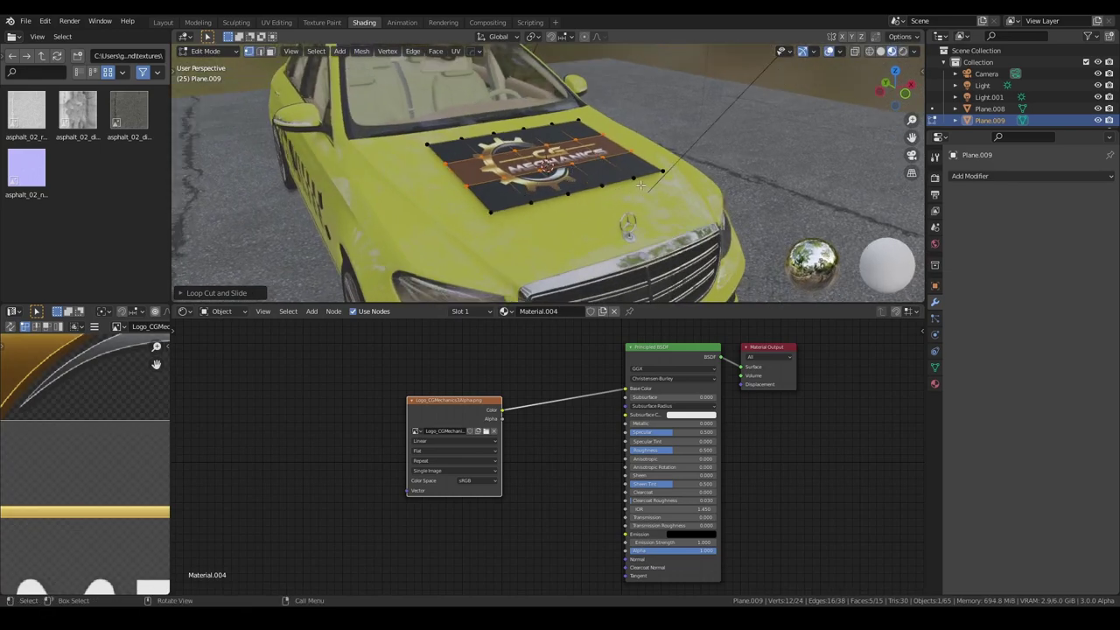
{"action": "key", "text": "Tab"}
Add a Subdivision Surface modifier set to Simple, with viewport and render levels at 3
{"action": "left_click", "coordinate": [1005, 176]}
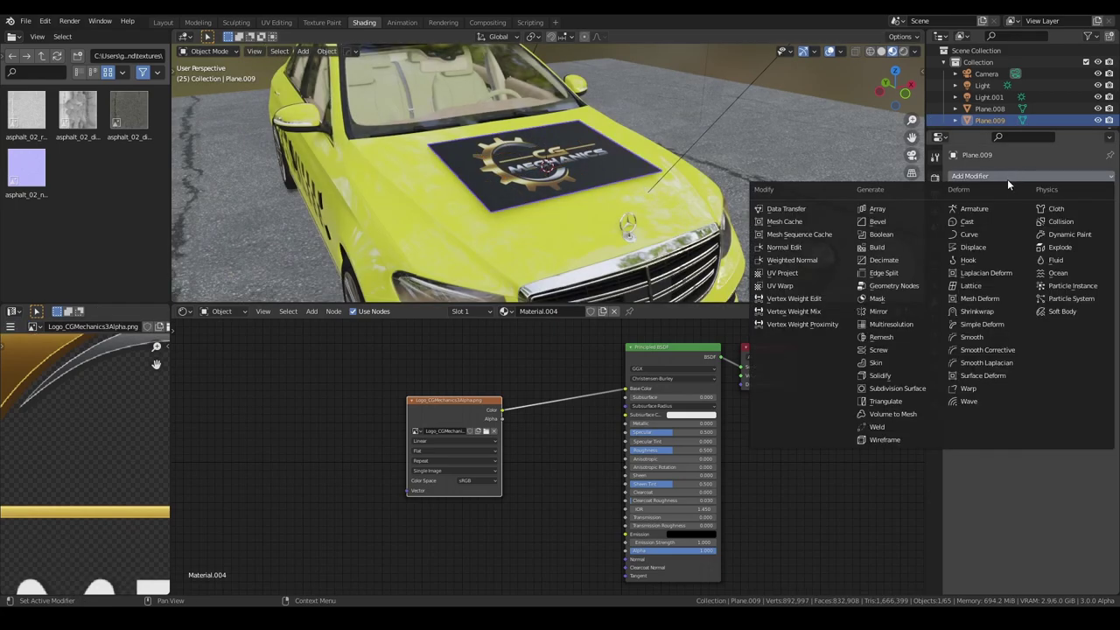
{"action": "key", "text": "Escape"}
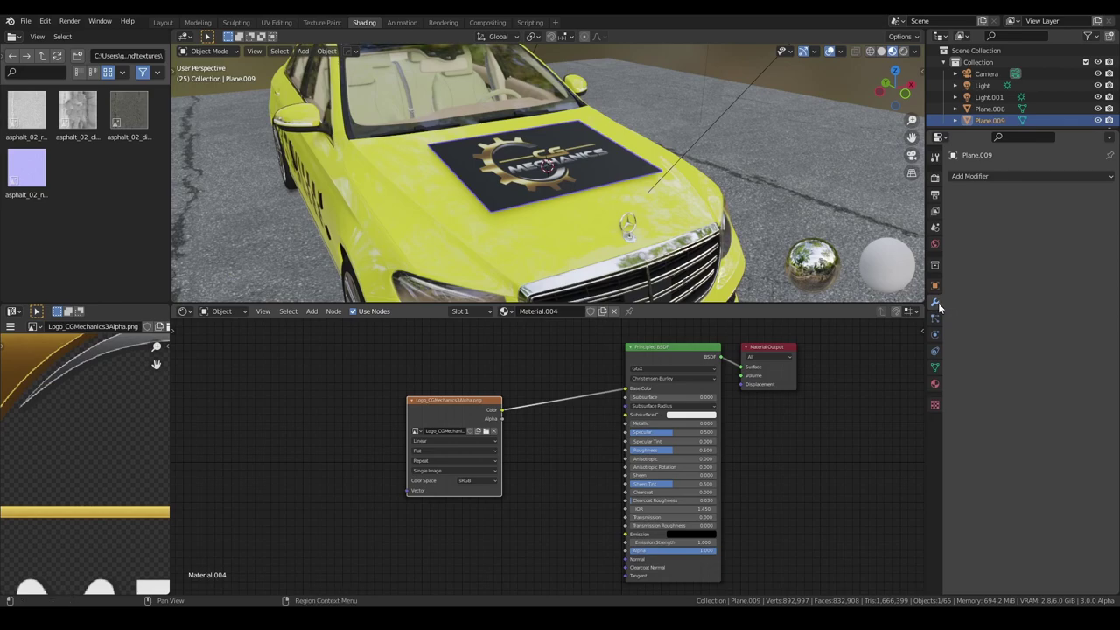
{"action": "left_click", "coordinate": [1007, 176]}
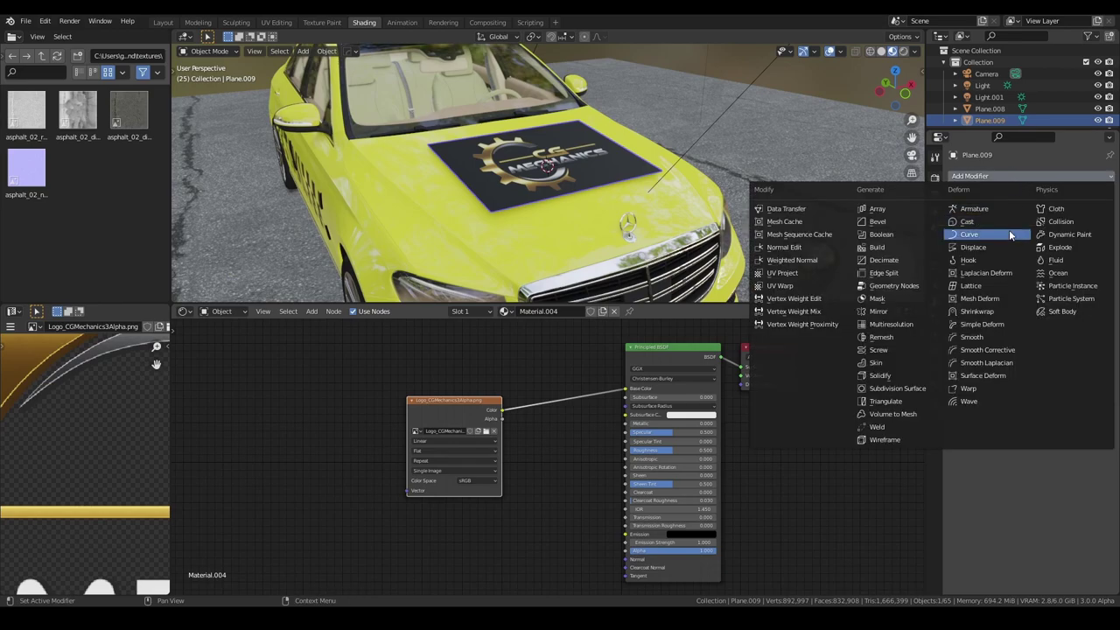
{"action": "left_click", "coordinate": [927, 388]}
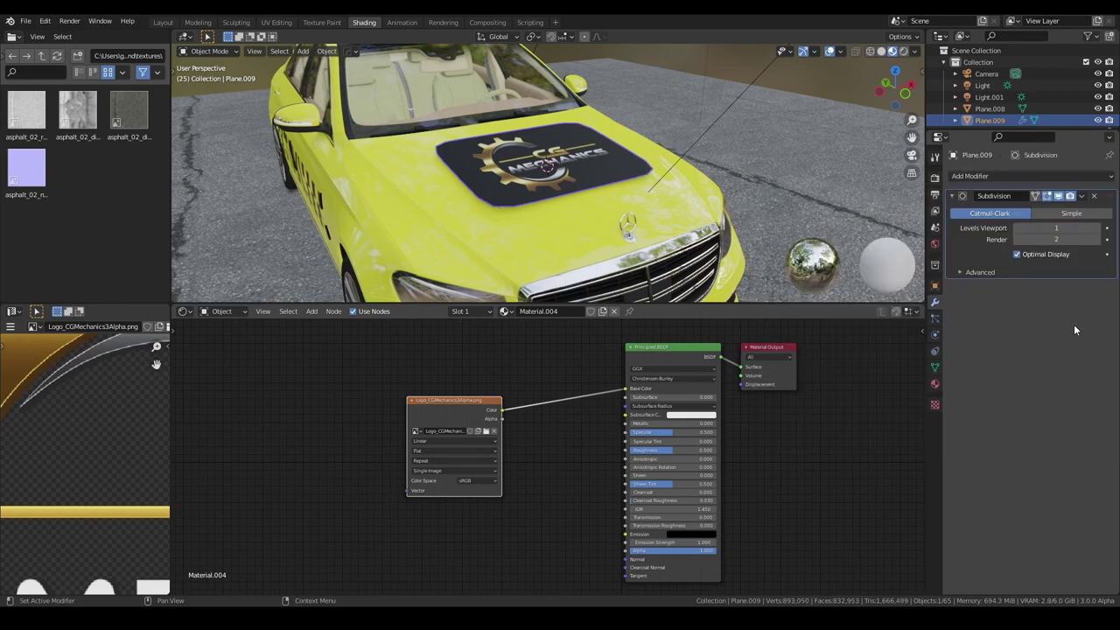
{"action": "left_click", "coordinate": [1078, 213]}
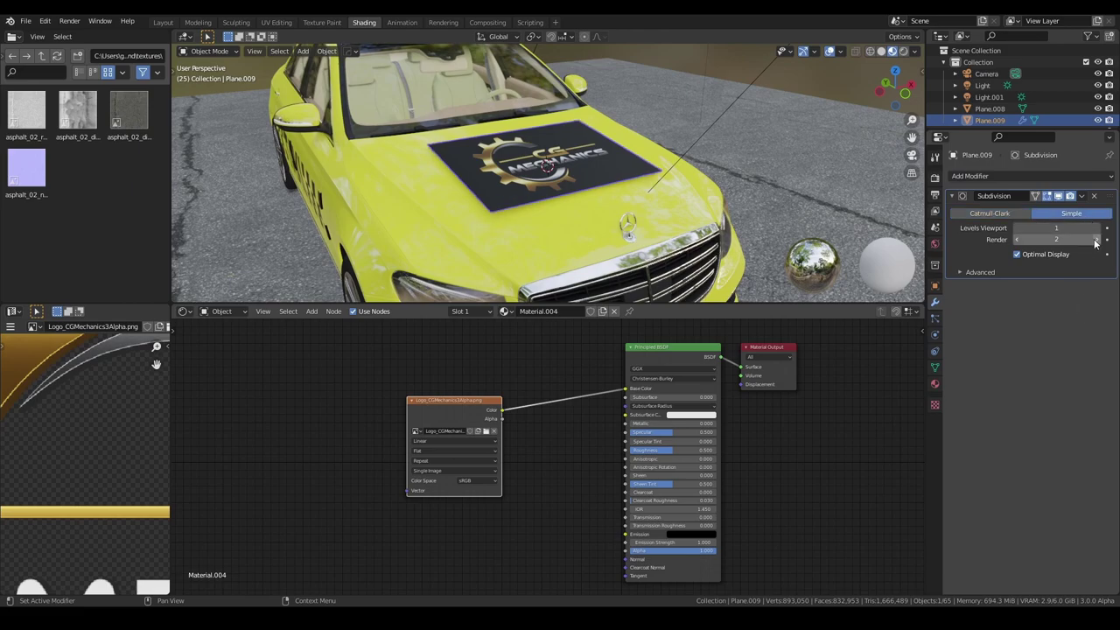
{"action": "left_click", "coordinate": [989, 213]}
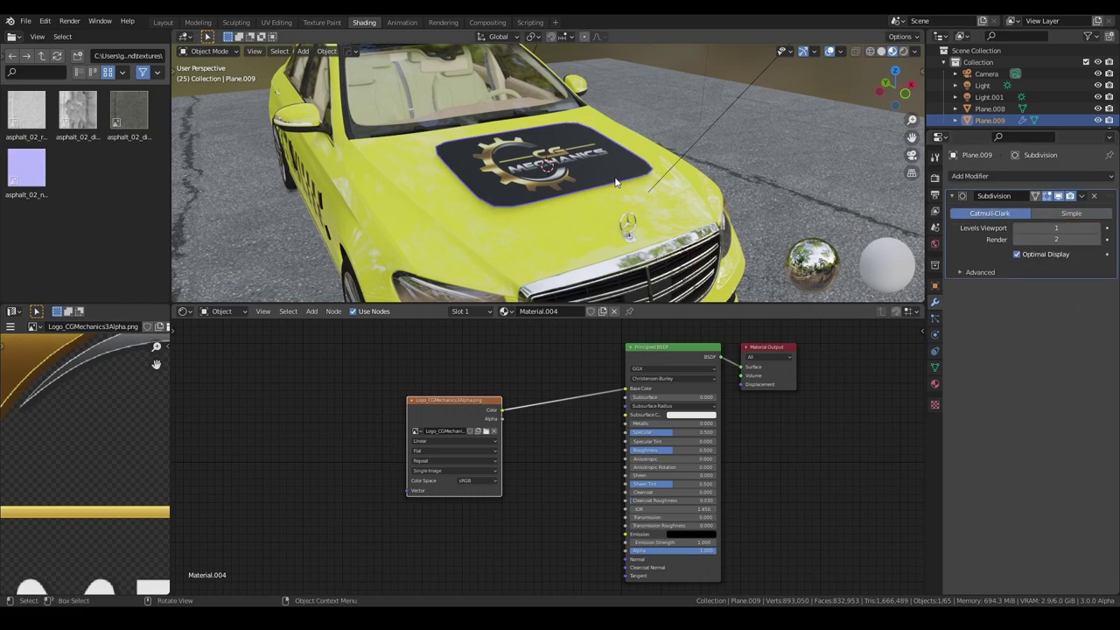
{"action": "left_click", "coordinate": [1072, 214]}
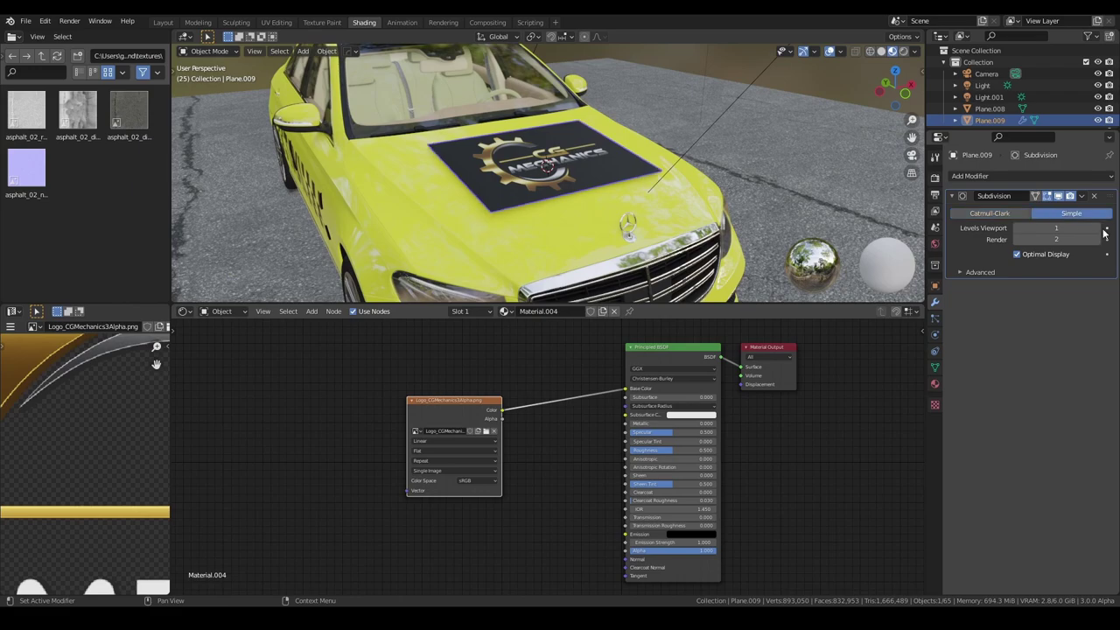
{"action": "left_click", "coordinate": [1100, 229]}
{"action": "left_click", "coordinate": [1097, 228]}
{"action": "left_click", "coordinate": [1096, 239]}
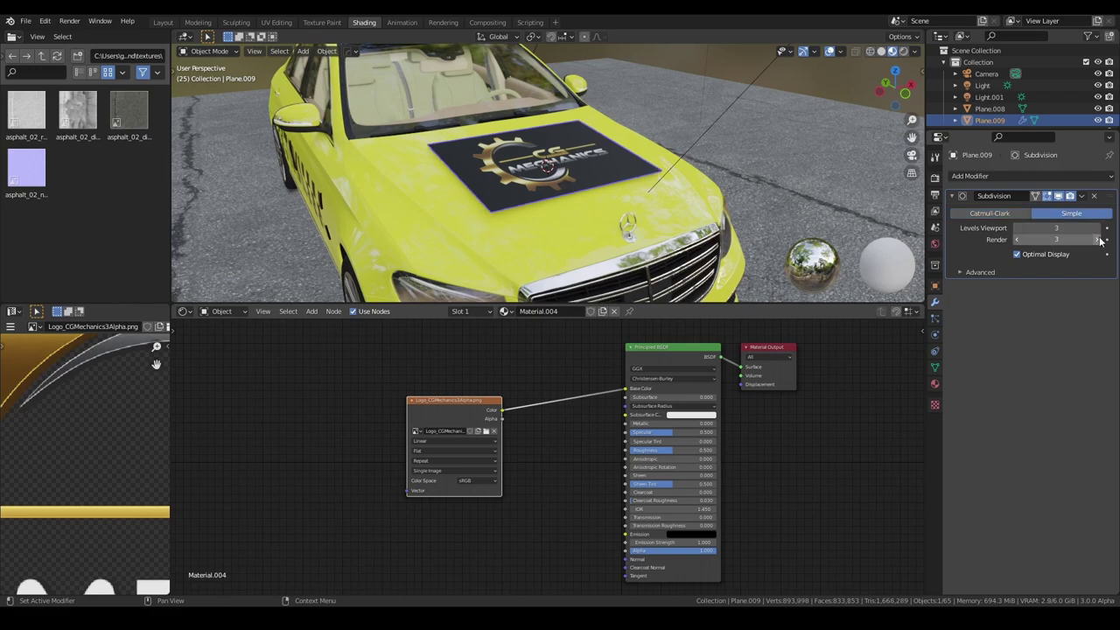
{"action": "mouse_move", "coordinate": [663, 210]}
{"action": "middle_mouse_down"}
{"action": "mouse_move", "coordinate": [516, 187]}
{"action": "mouse_move", "coordinate": [573, 140]}
{"action": "middle_mouse_up"}
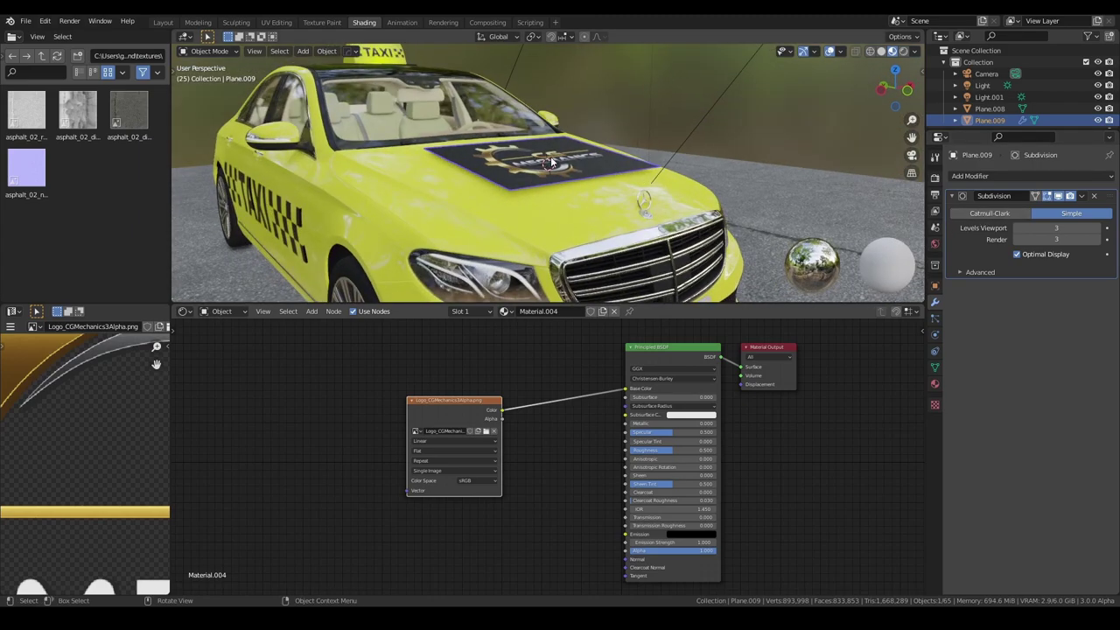
{"action": "left_click", "coordinate": [1041, 175]}
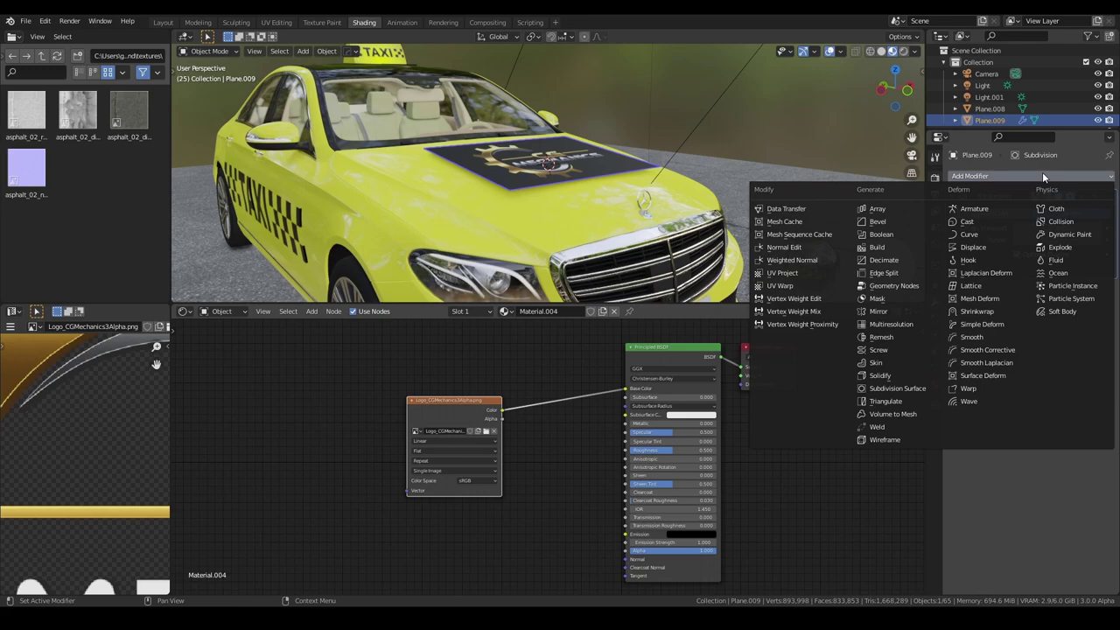
Add a Shrinkwrap modifier, pick body.001 as target with the eyedropper, and set Offset to 0.34 m
{"action": "left_click", "coordinate": [997, 311]}
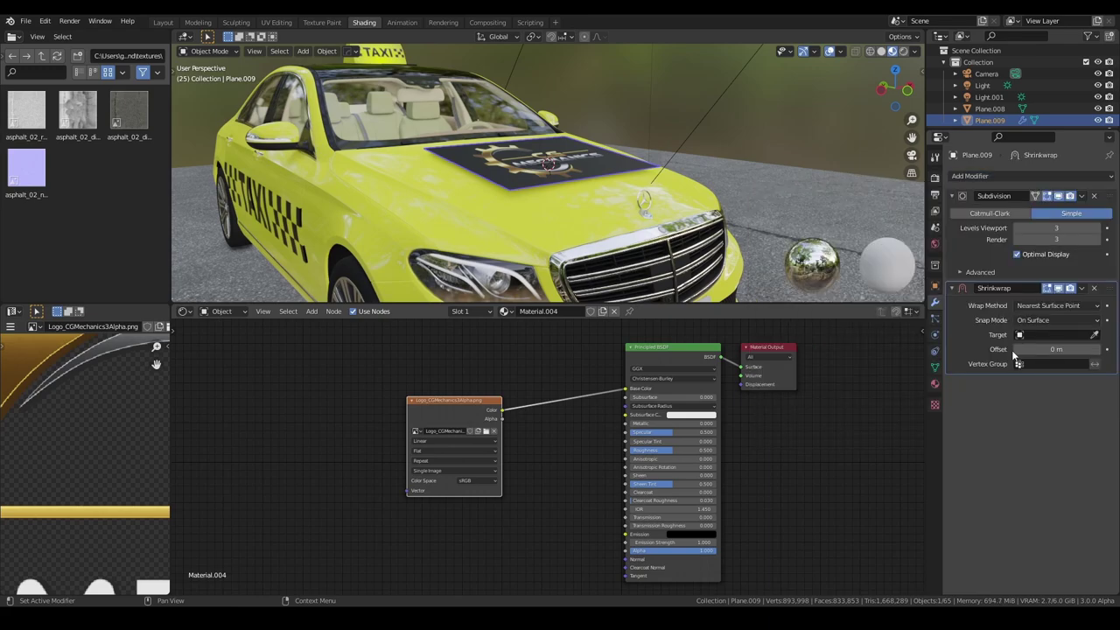
{"action": "left_click", "coordinate": [1095, 336]}
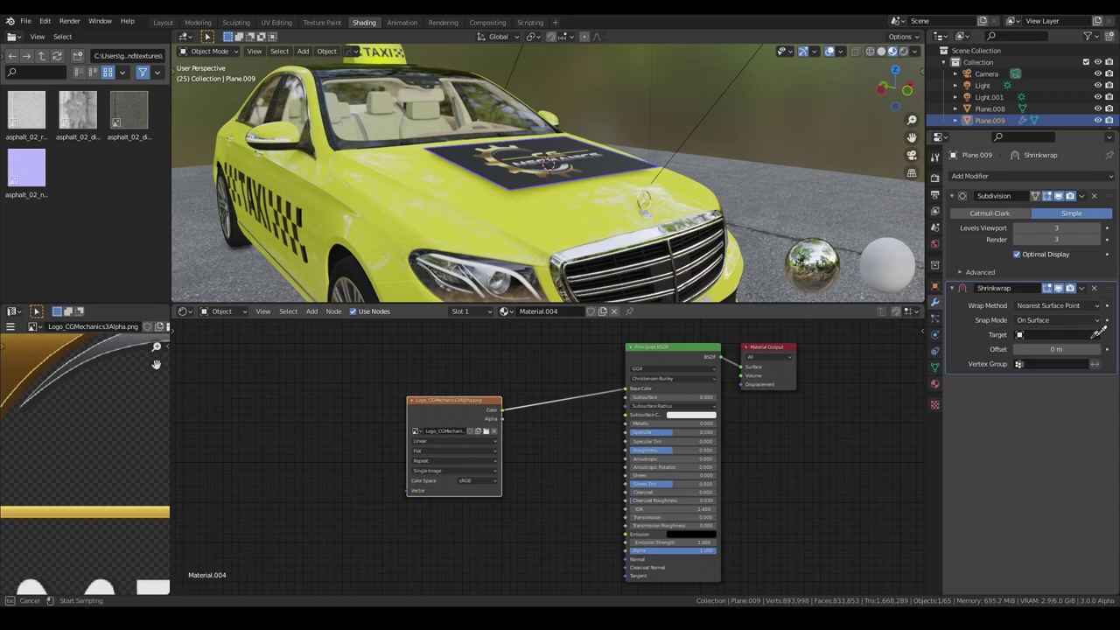
{"action": "left_click", "coordinate": [440, 184]}
{"action": "scroll", "coordinate": [623, 210], "scroll_direction": "up", "scroll_amount": 3}
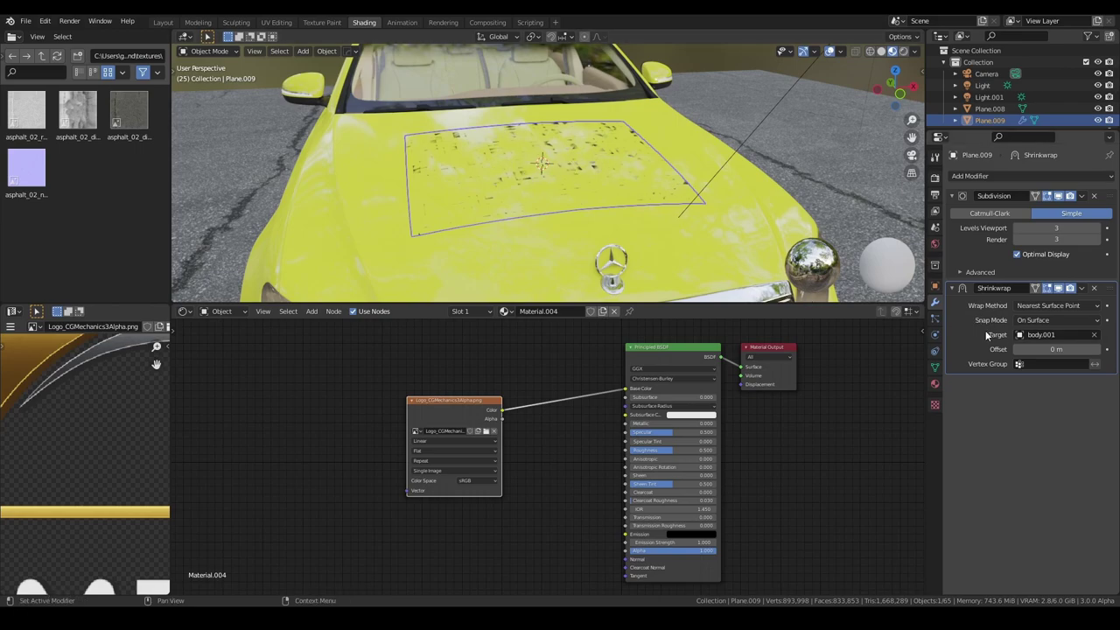
{"action": "middle_click_drag", "start_coordinate": [610, 200], "coordinate": [600, 186]}
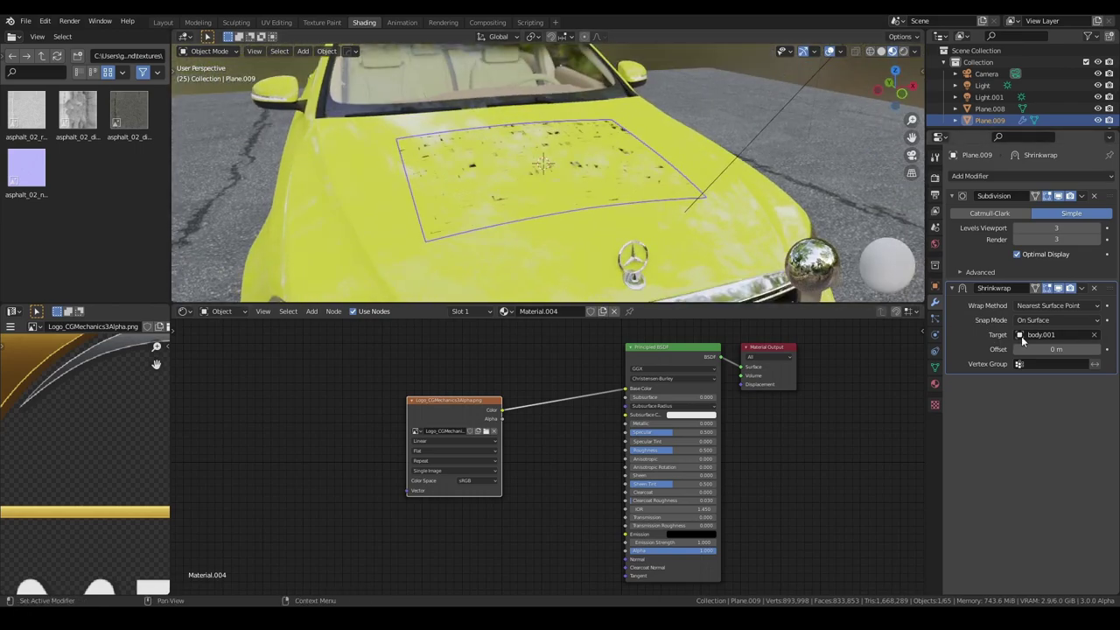
{"action": "left_click_drag", "start_coordinate": [1045, 349], "coordinate": [1108, 349]}
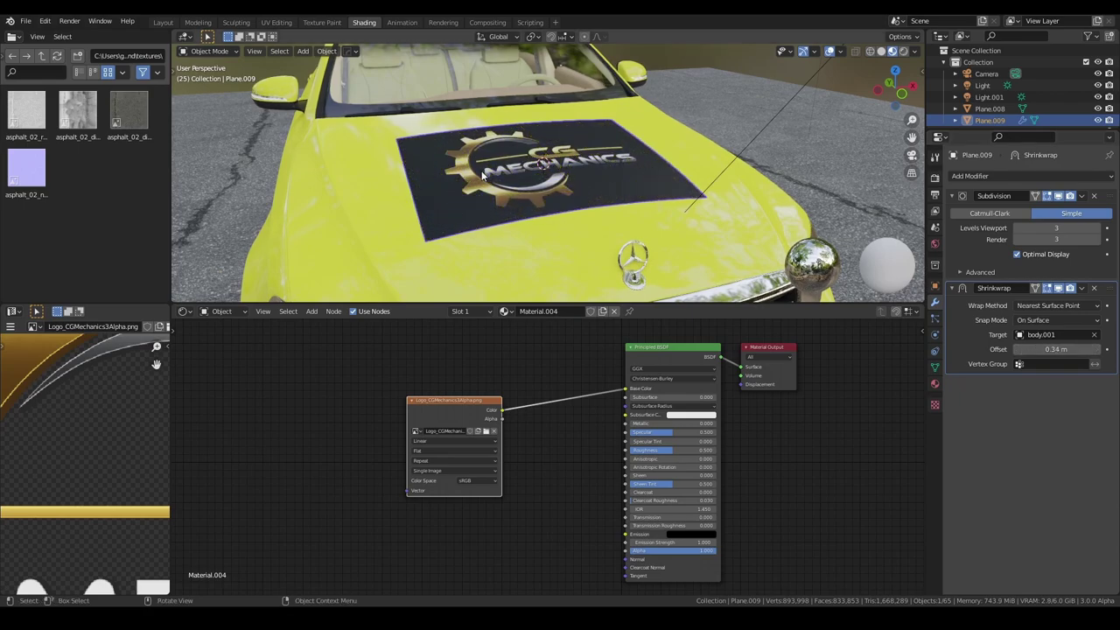
{"action": "mouse_move", "coordinate": [542, 166]}
{"action": "middle_mouse_down"}
{"action": "mouse_move", "coordinate": [489, 175]}
{"action": "mouse_move", "coordinate": [544, 189]}
{"action": "mouse_move", "coordinate": [560, 170]}
{"action": "middle_mouse_up"}
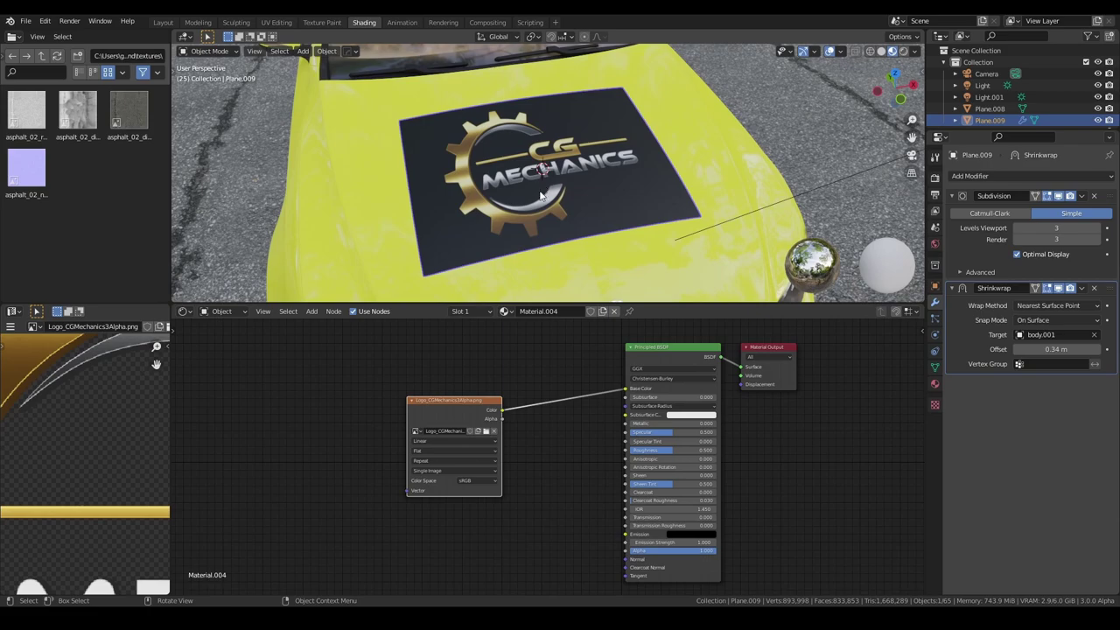
{"action": "scroll", "coordinate": [558, 172], "scroll_direction": "up", "scroll_amount": 2}
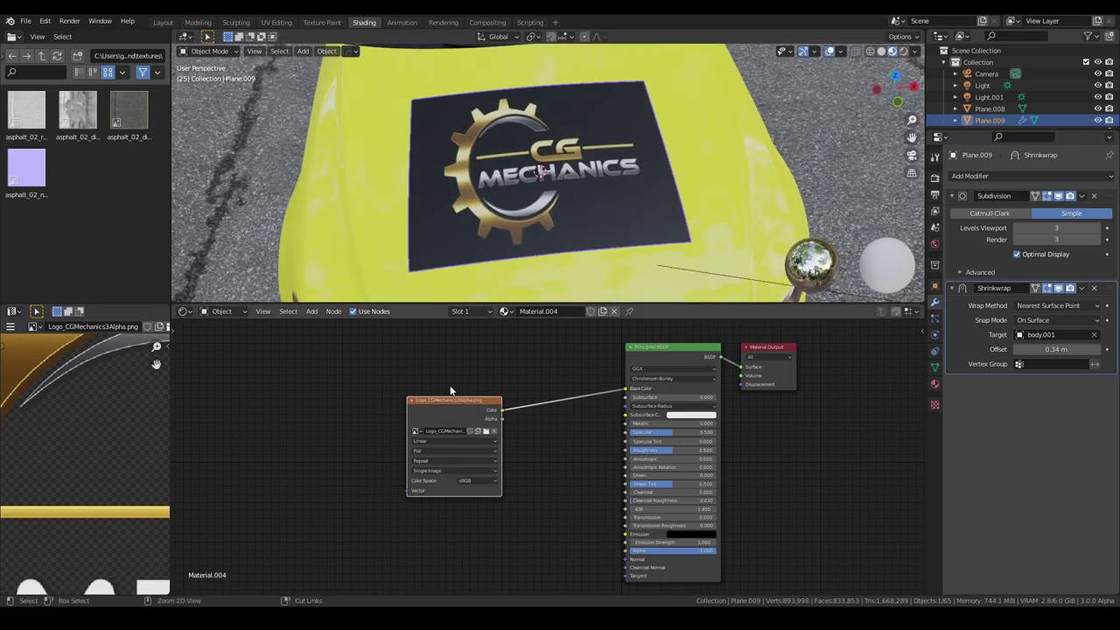
Add Texture Coordinate and Mapping nodes to the logo image, adjusting its scale and shifting it 0.1 m sideways
{"action": "key", "text": "ctrl+t"}
{"action": "middle_click_drag", "start_coordinate": [426, 401], "coordinate": [533, 411]}
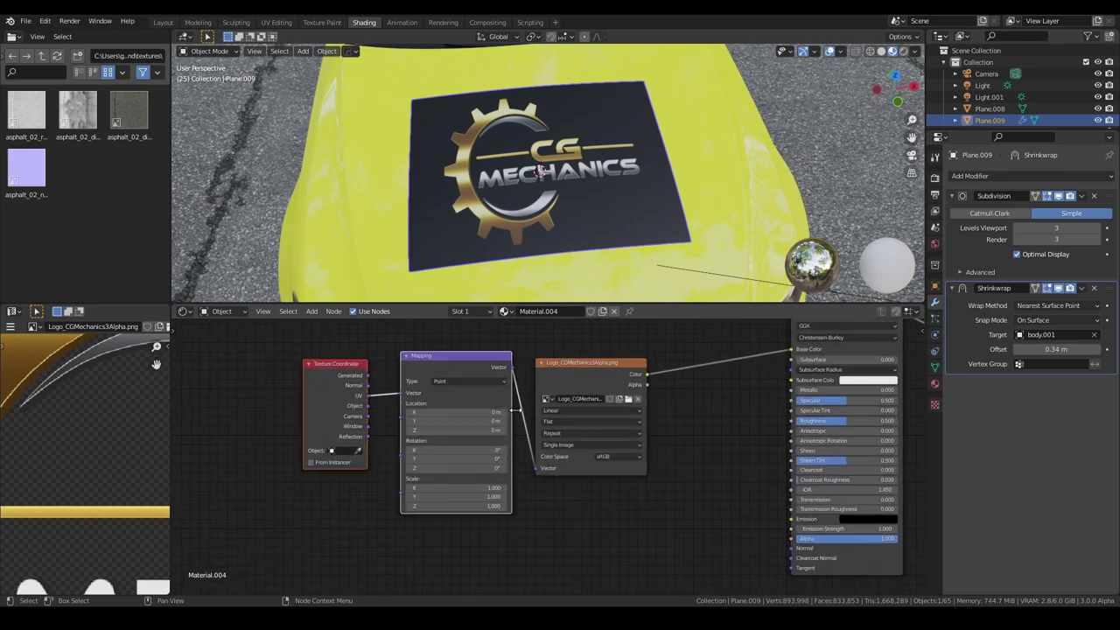
{"action": "scroll", "coordinate": [529, 449], "scroll_direction": "up", "scroll_amount": 2}
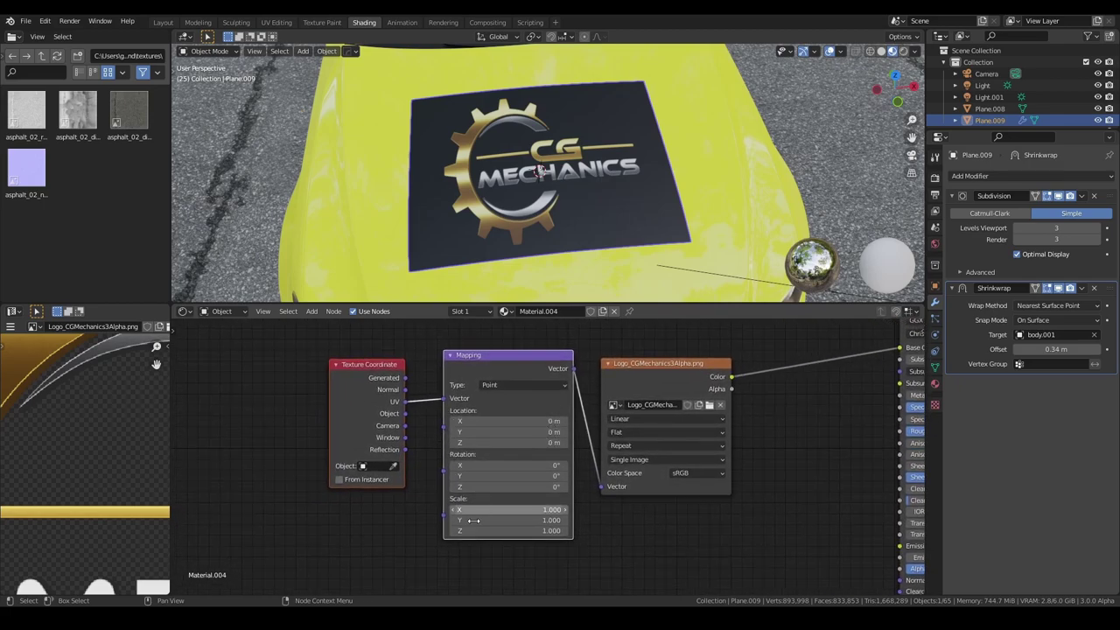
{"action": "mouse_move", "coordinate": [512, 520]}
{"action": "left_mouse_down"}
{"action": "mouse_move", "coordinate": [560, 520]}
{"action": "mouse_move", "coordinate": [499, 519]}
{"action": "mouse_move", "coordinate": [514, 520]}
{"action": "left_mouse_up"}
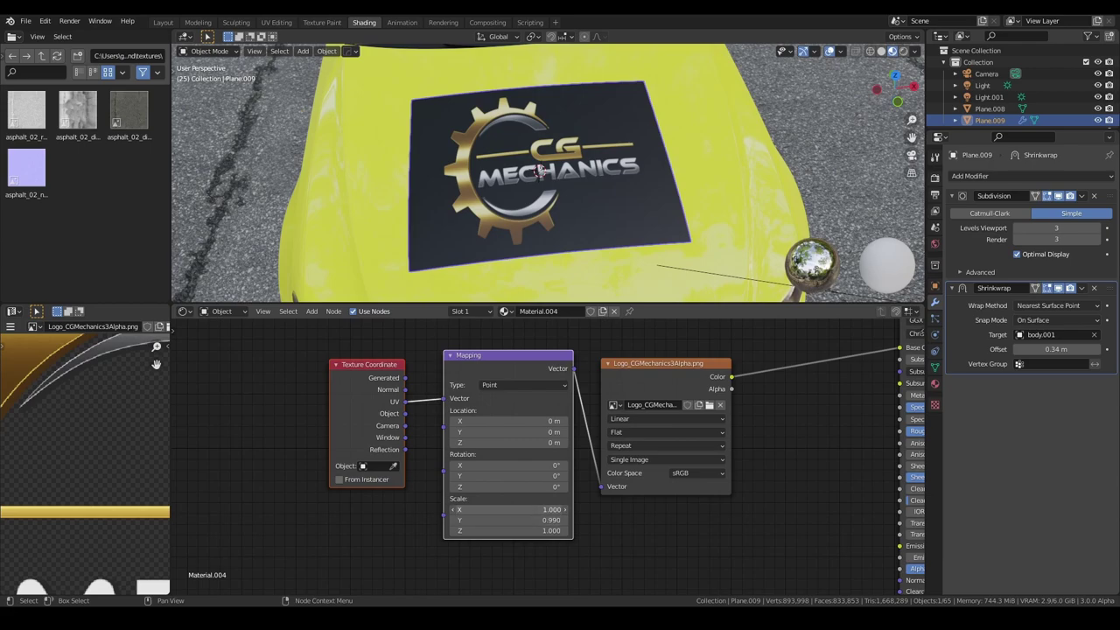
{"action": "left_click_drag", "start_coordinate": [514, 509], "coordinate": [501, 509], "text": "shift"}
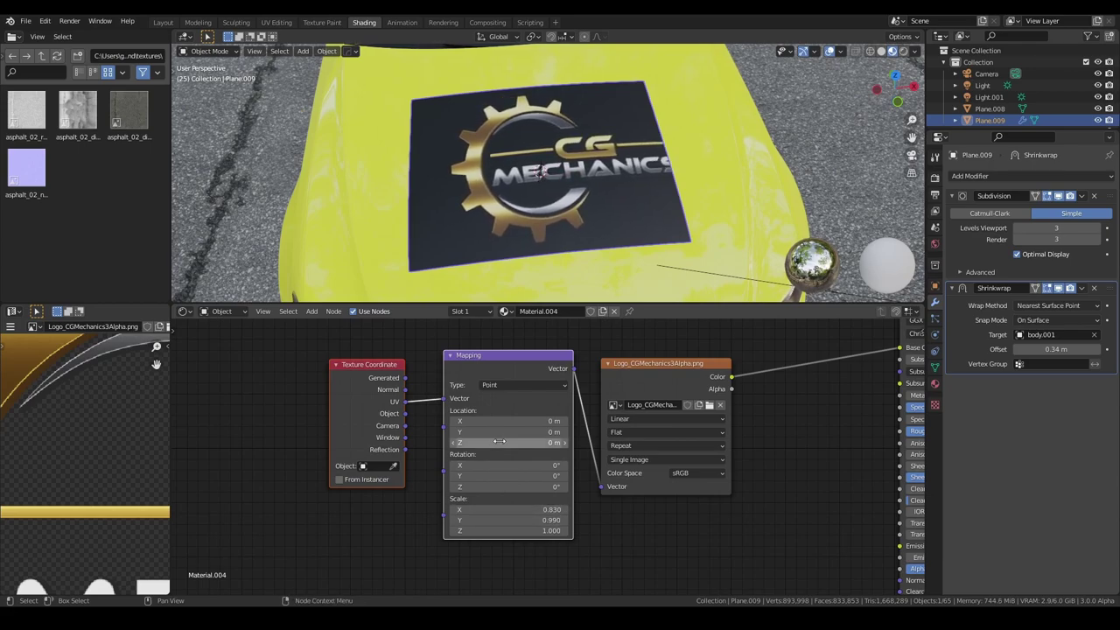
{"action": "left_click_drag", "start_coordinate": [500, 421], "coordinate": [507, 422], "text": "shift"}
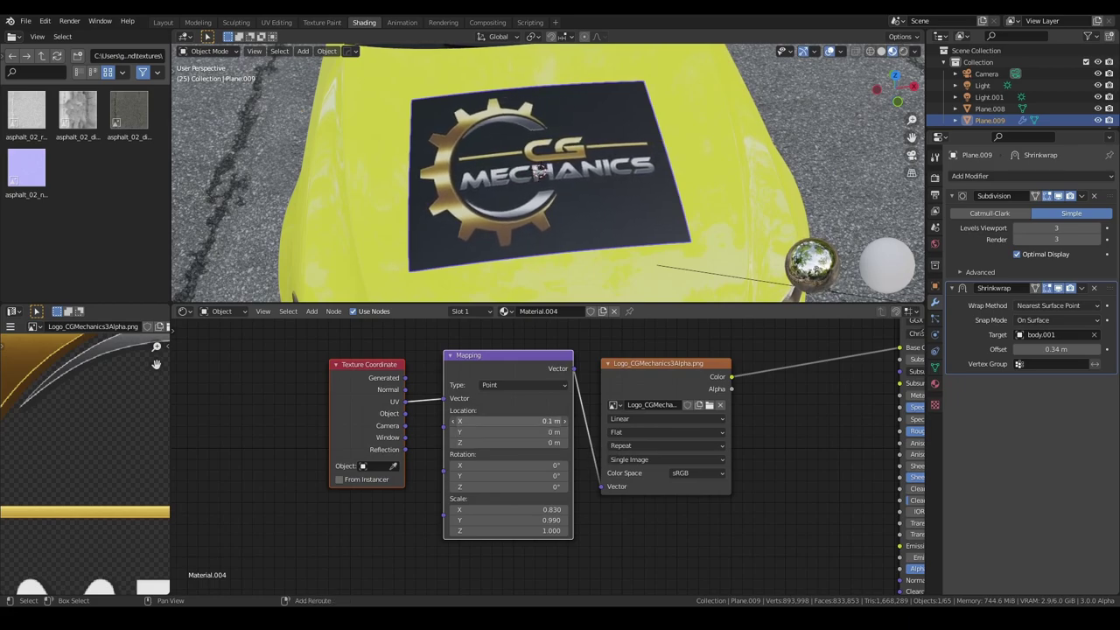
{"action": "middle_click_drag", "start_coordinate": [552, 183], "coordinate": [575, 197]}
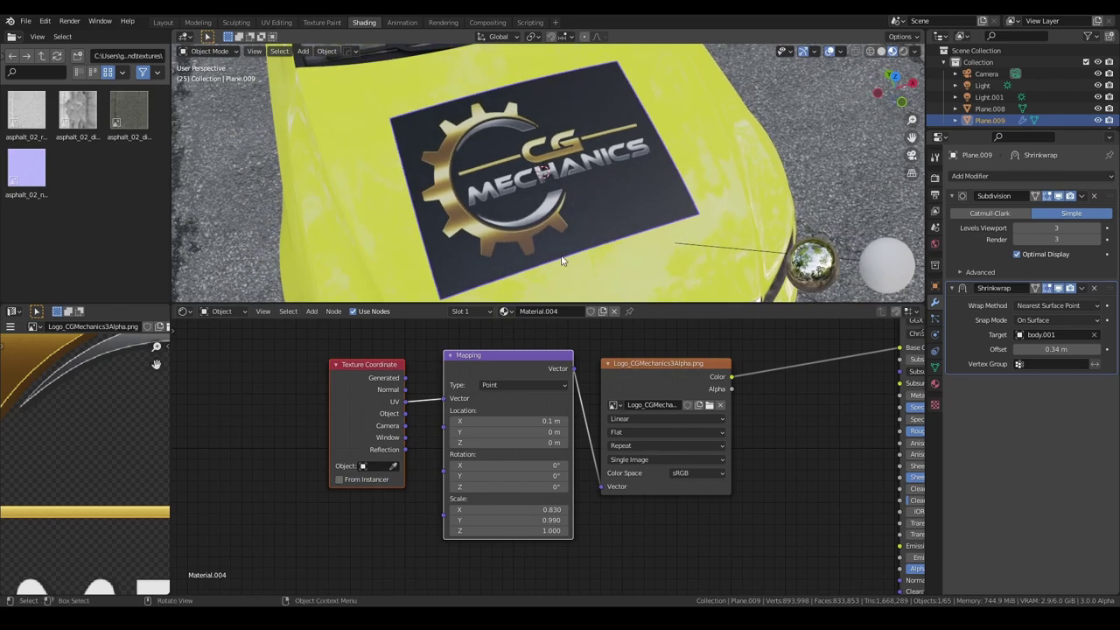
{"action": "scroll", "coordinate": [507, 219], "scroll_direction": "down", "scroll_amount": 2}
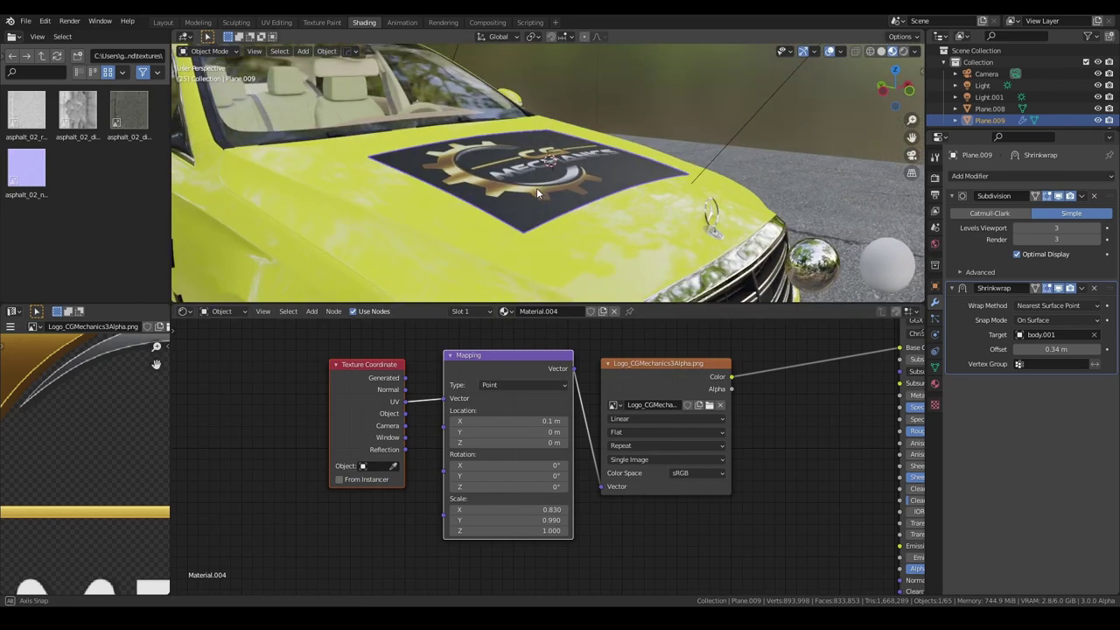
{"action": "middle_click_drag", "start_coordinate": [536, 187], "coordinate": [496, 223]}
{"action": "scroll", "coordinate": [496, 223], "scroll_direction": "down", "scroll_amount": 2}
Reposition the logo Image Texture node and preview its Color output through a Viewer node
{"action": "middle_click_drag", "start_coordinate": [752, 402], "coordinate": [570, 406]}
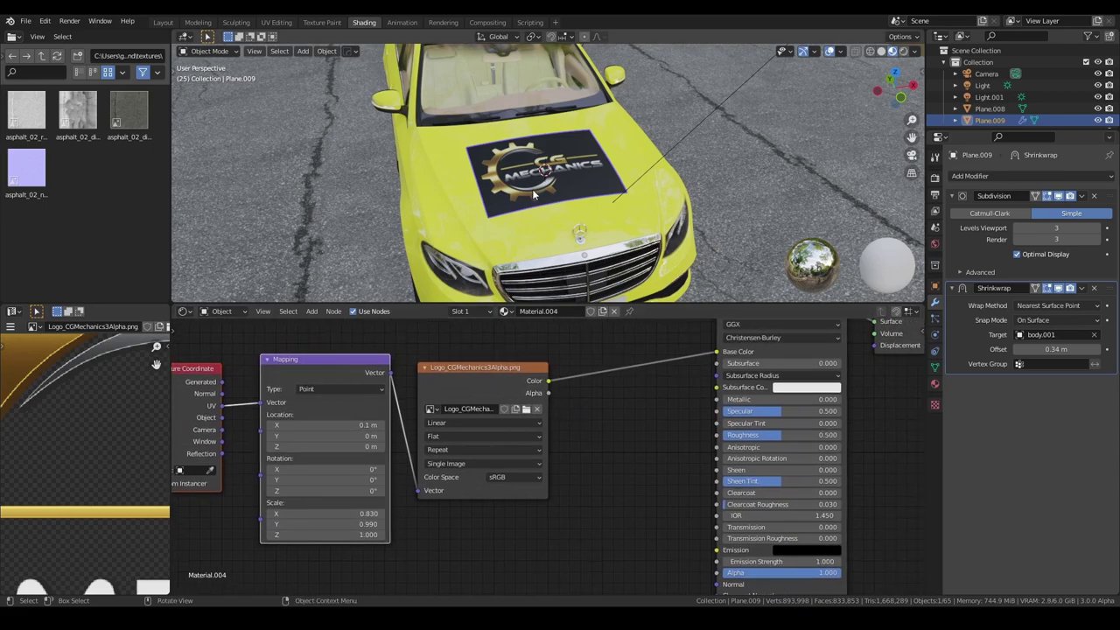
{"action": "left_click_drag", "start_coordinate": [476, 392], "coordinate": [493, 372]}
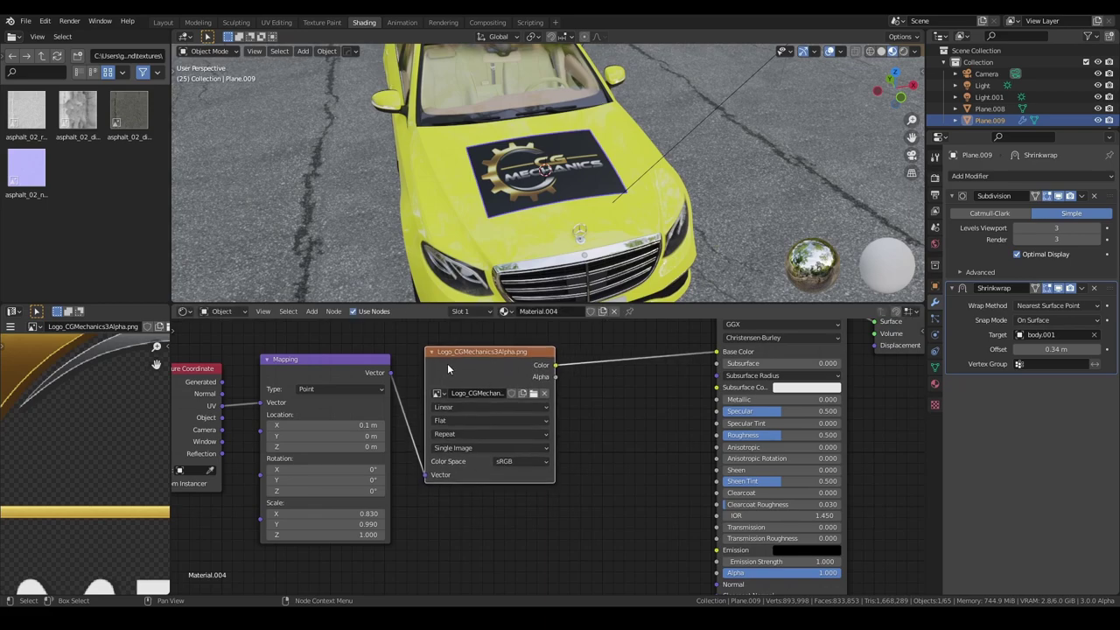
{"action": "left_click", "coordinate": [497, 379], "text": "ctrl+shift"}
{"action": "middle_click_drag", "start_coordinate": [423, 376], "coordinate": [480, 427]}
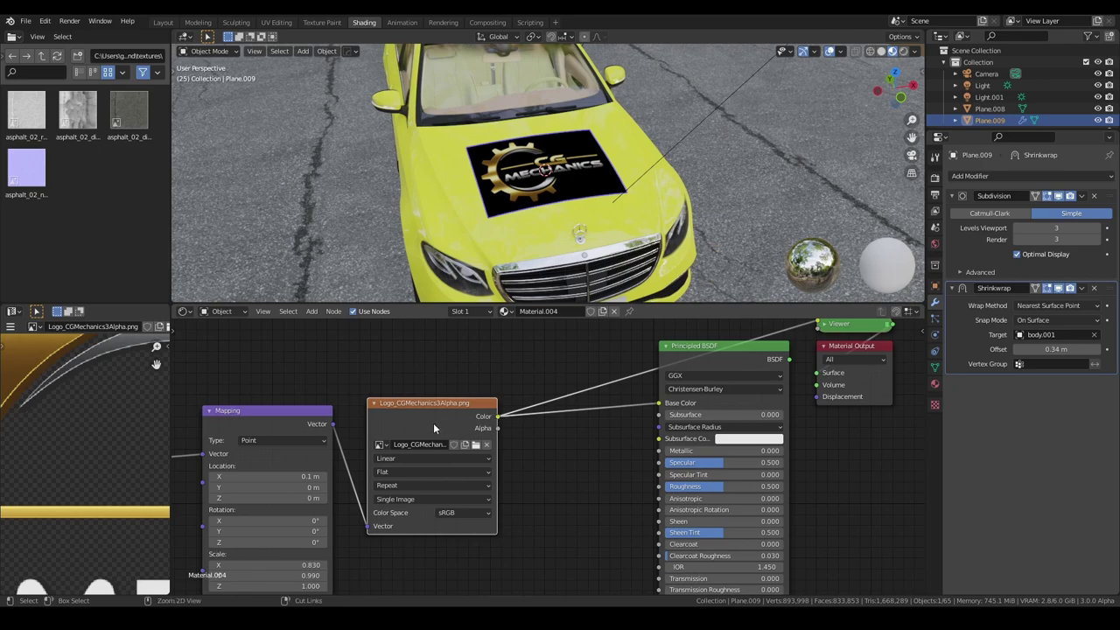
Preview the logo's Alpha, remove the Viewer node, and connect Image Alpha to the Principled BSDF Alpha
{"action": "left_click", "coordinate": [432, 418], "text": "ctrl+shift"}
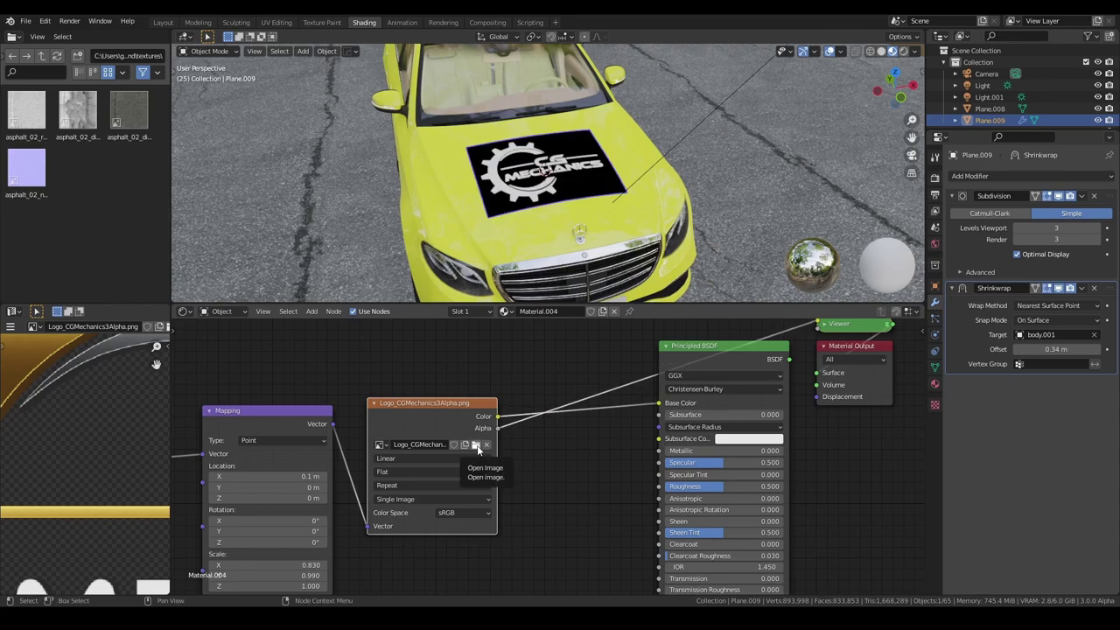
{"action": "scroll", "coordinate": [520, 442], "scroll_direction": "down", "scroll_amount": 2}
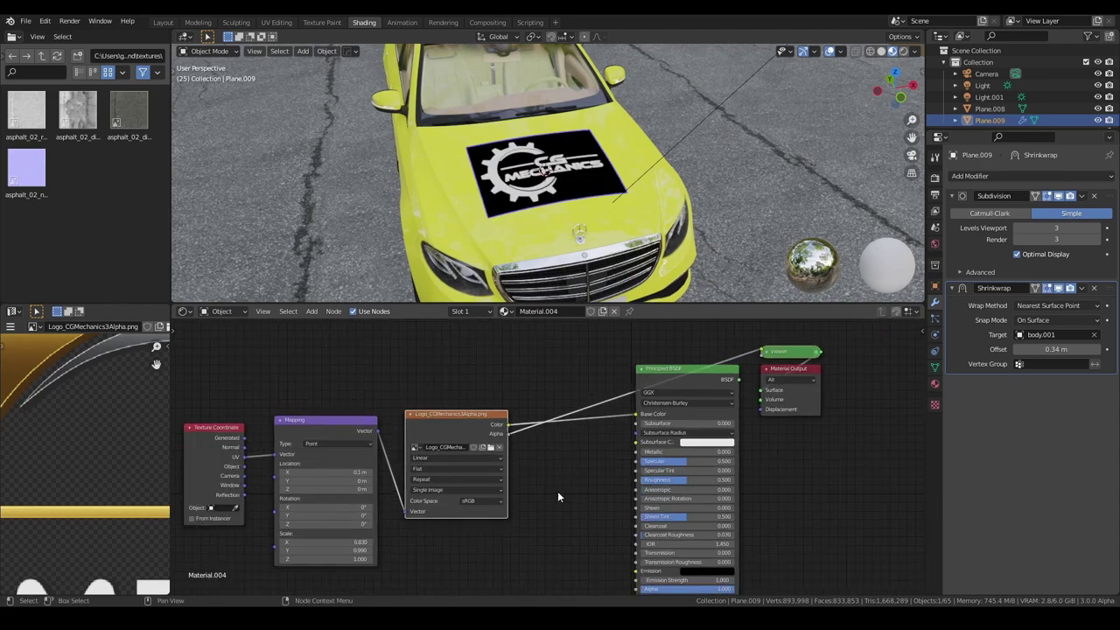
{"action": "middle_click_drag", "start_coordinate": [557, 491], "coordinate": [539, 449]}
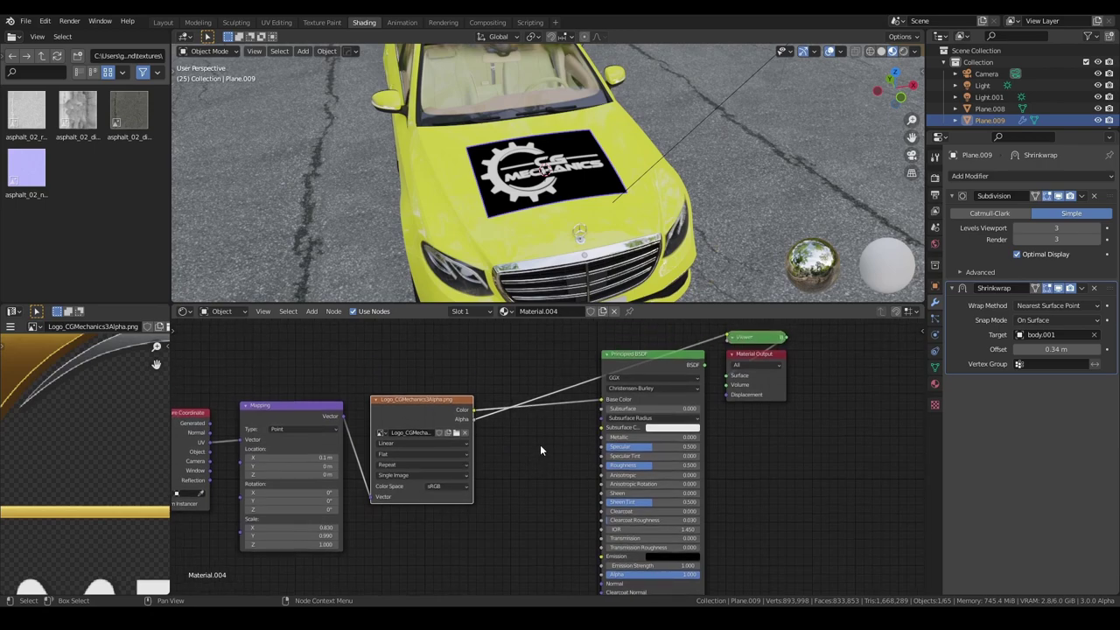
{"action": "left_click", "coordinate": [628, 363], "text": "ctrl+shift"}
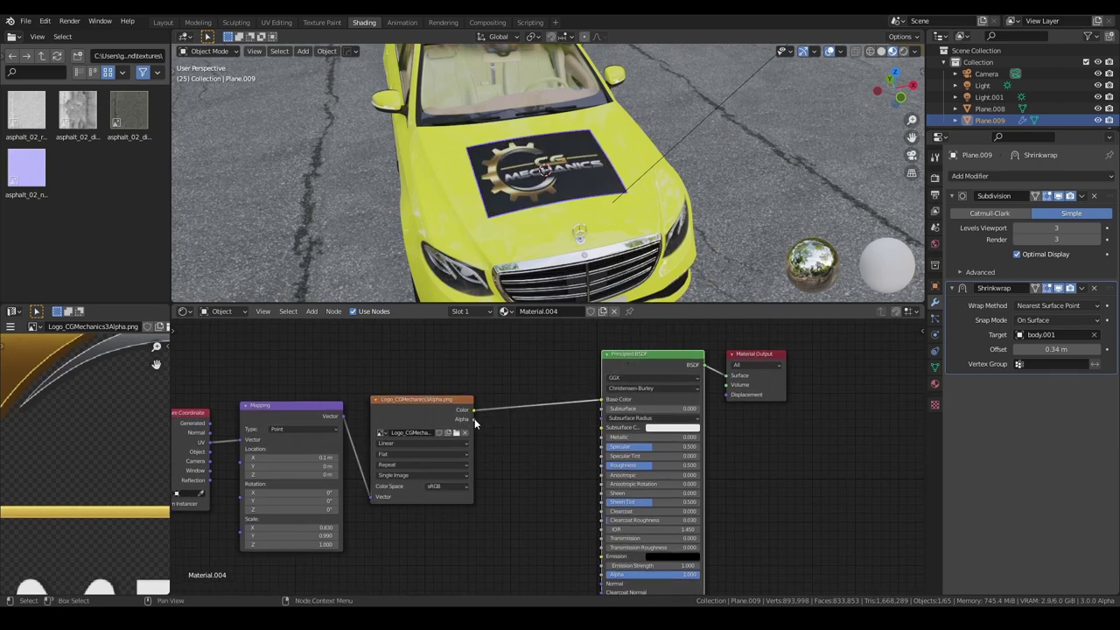
{"action": "mouse_move", "coordinate": [474, 419]}
{"action": "left_mouse_down"}
{"action": "mouse_move", "coordinate": [593, 582]}
{"action": "mouse_move", "coordinate": [602, 534]}
{"action": "left_mouse_up"}
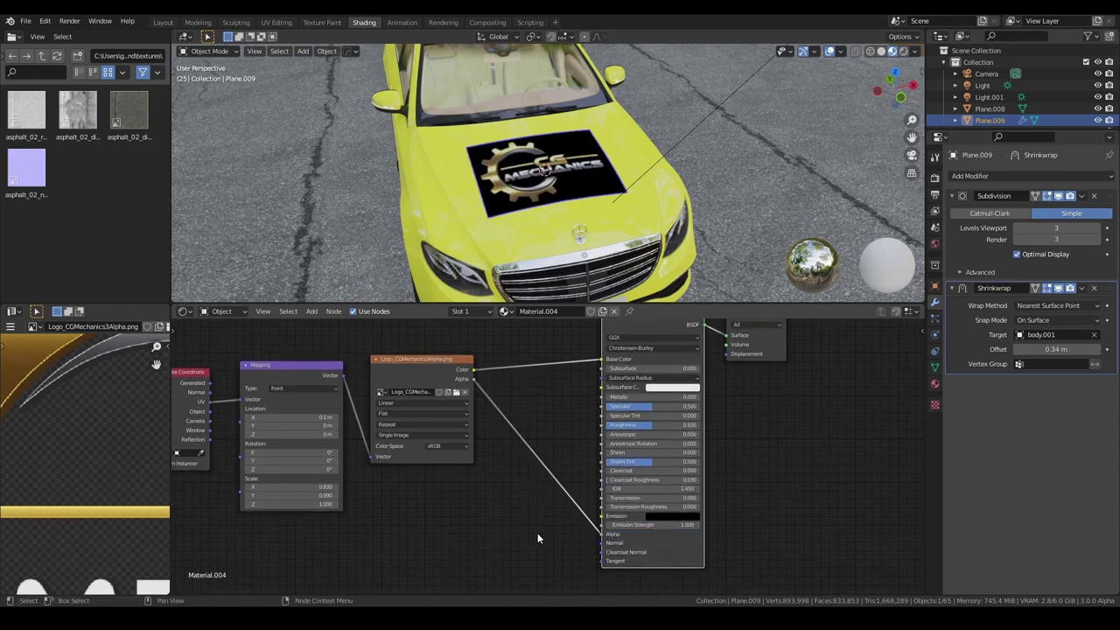
{"action": "mouse_move", "coordinate": [544, 410]}
{"action": "middle_mouse_down"}
{"action": "mouse_move", "coordinate": [516, 445]}
{"action": "mouse_move", "coordinate": [537, 420]}
{"action": "middle_mouse_up"}
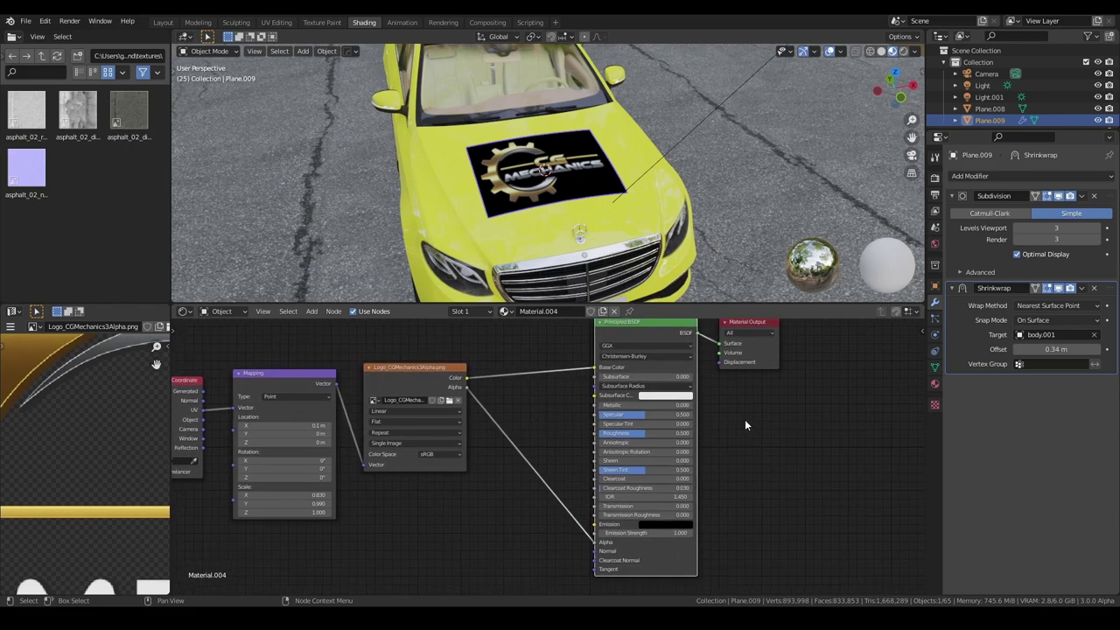
{"action": "mouse_move", "coordinate": [754, 448]}
{"action": "middle_mouse_down"}
{"action": "mouse_move", "coordinate": [705, 449]}
{"action": "mouse_move", "coordinate": [715, 457]}
{"action": "middle_mouse_up"}
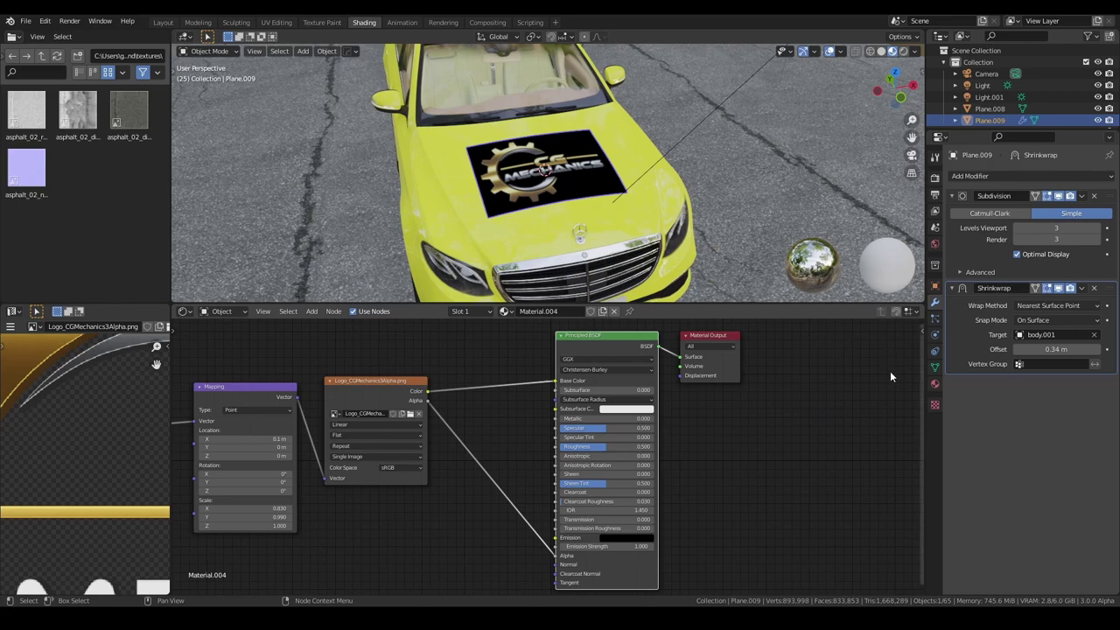
In Material Settings, try Blend Mode Alpha Clip and test the BSDF Alpha value with the image disconnected
{"action": "left_click", "coordinate": [934, 384]}
{"action": "scroll", "coordinate": [1012, 413], "scroll_direction": "down", "scroll_amount": 5}
{"action": "scroll", "coordinate": [1012, 413], "scroll_direction": "down", "scroll_amount": 5}
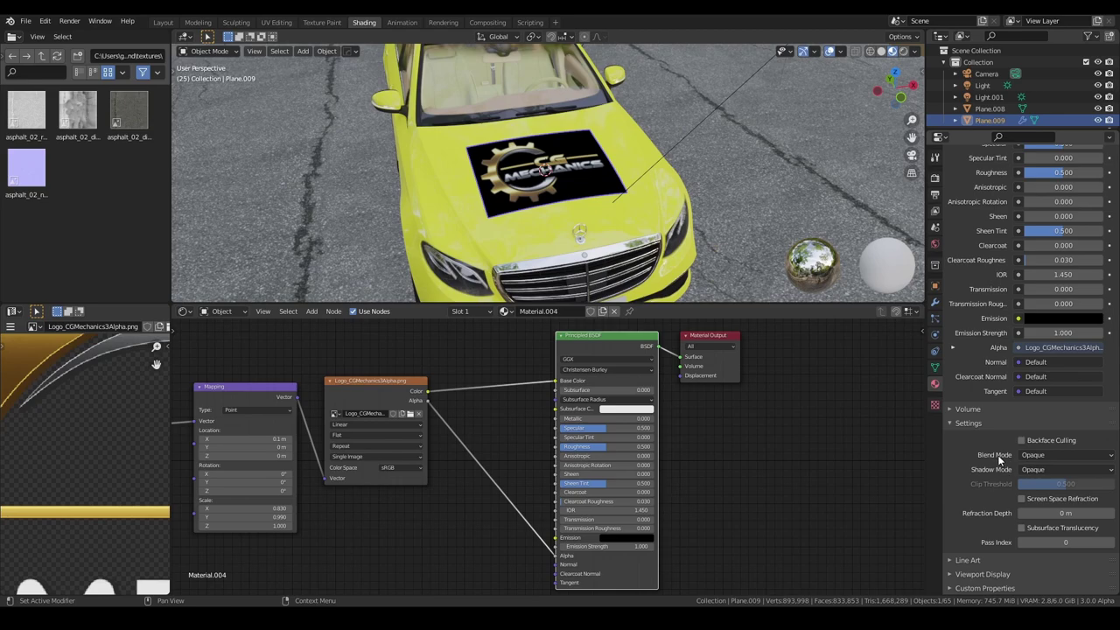
{"action": "left_click", "coordinate": [1040, 454]}
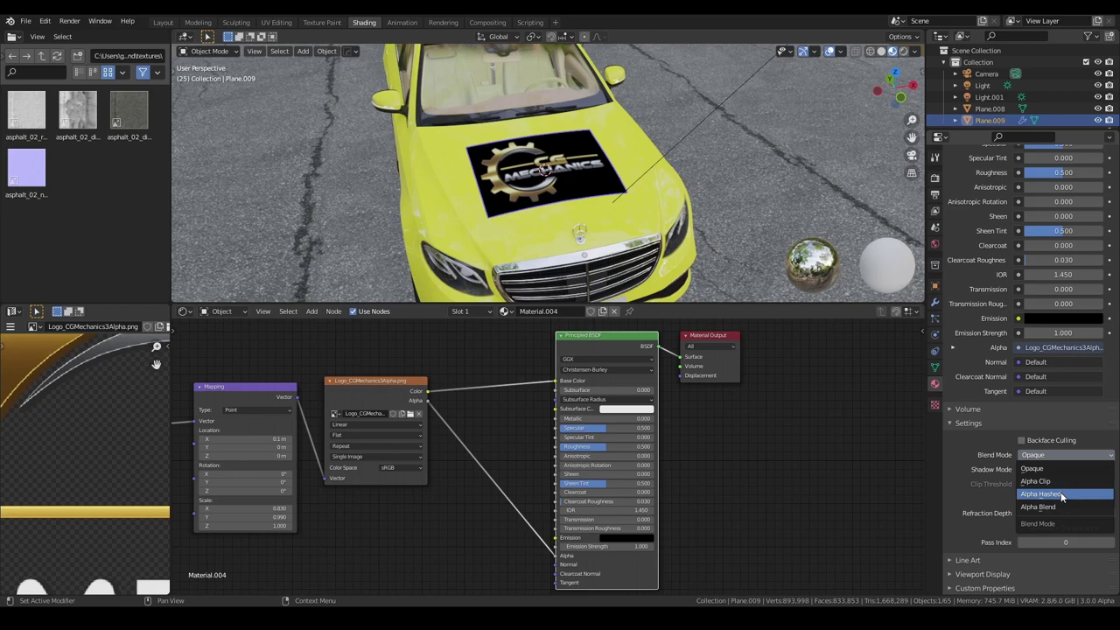
{"action": "left_click", "coordinate": [1058, 481]}
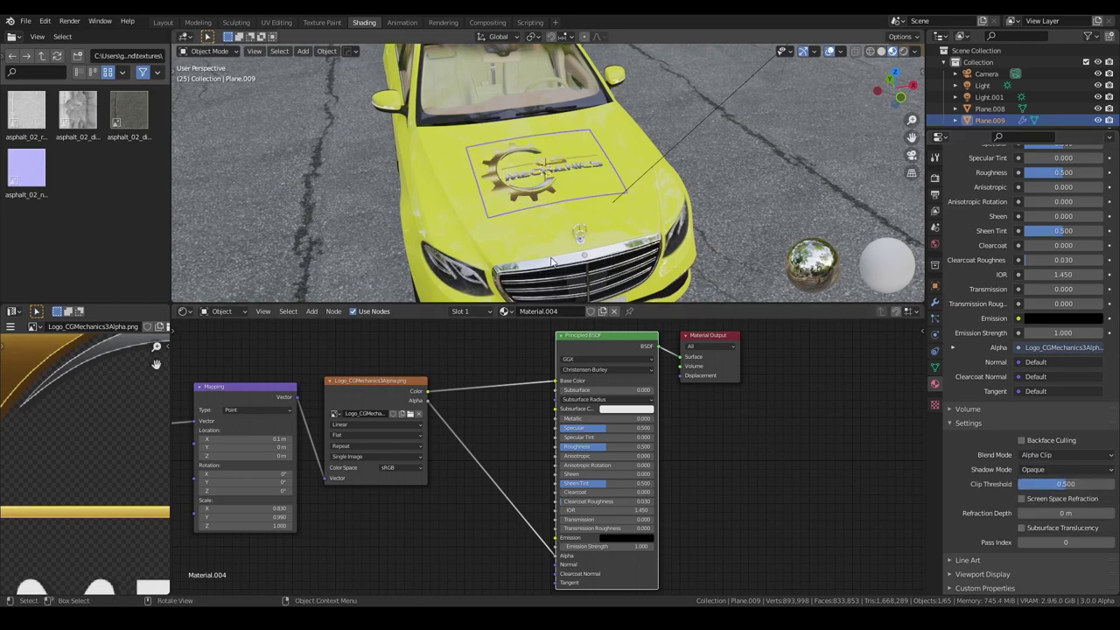
{"action": "key", "text": "KP_Decimal"}
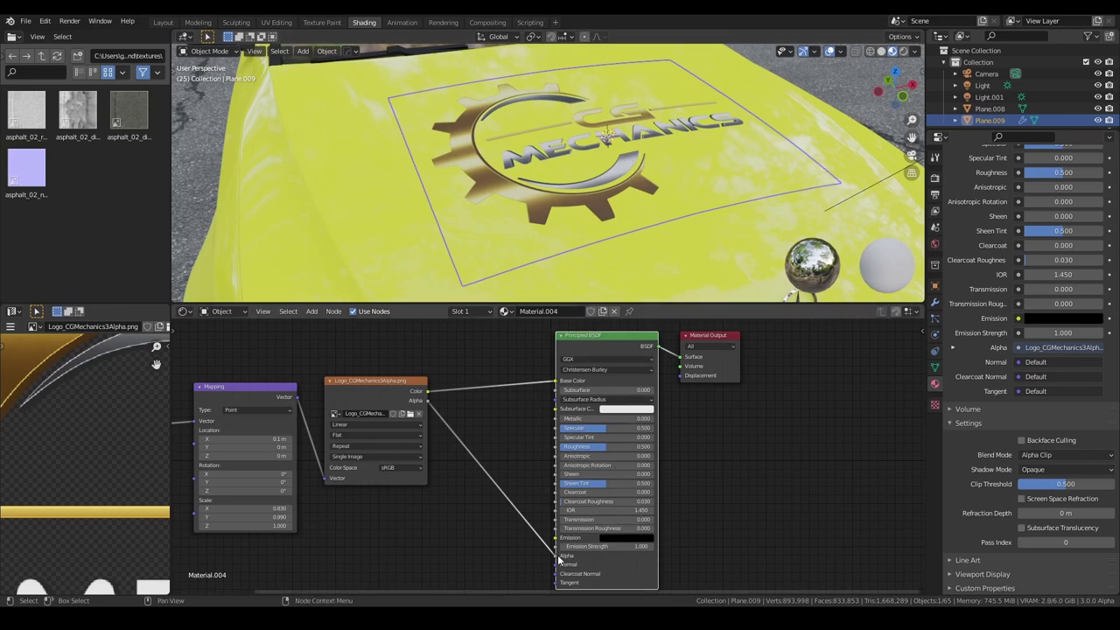
{"action": "left_click_drag", "start_coordinate": [560, 557], "coordinate": [618, 555]}
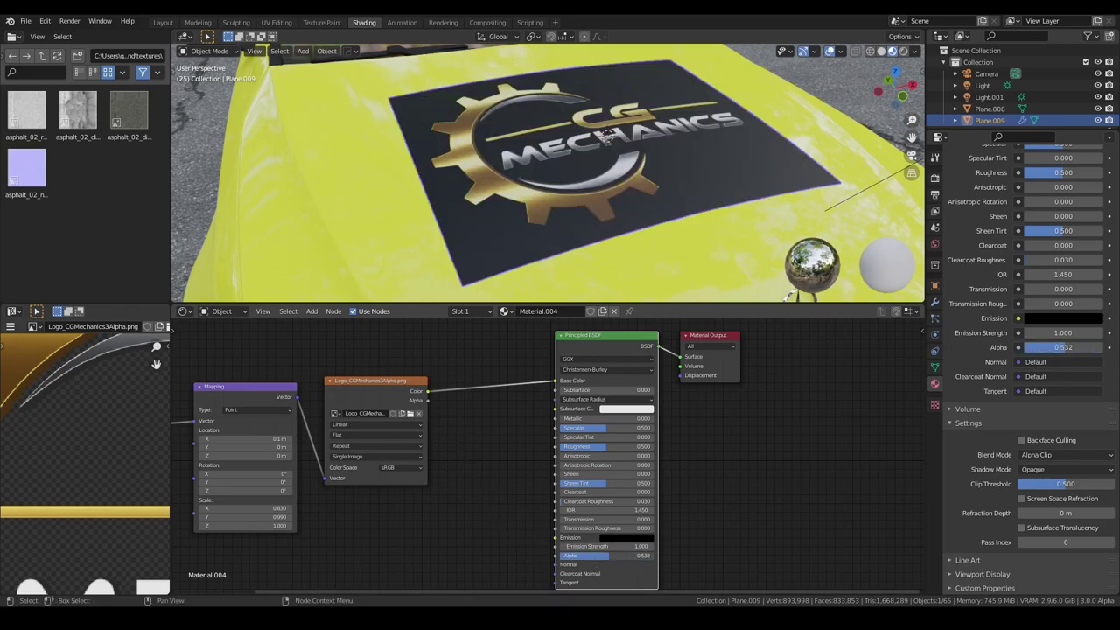
{"action": "left_click_drag", "start_coordinate": [612, 555], "coordinate": [619, 555]}
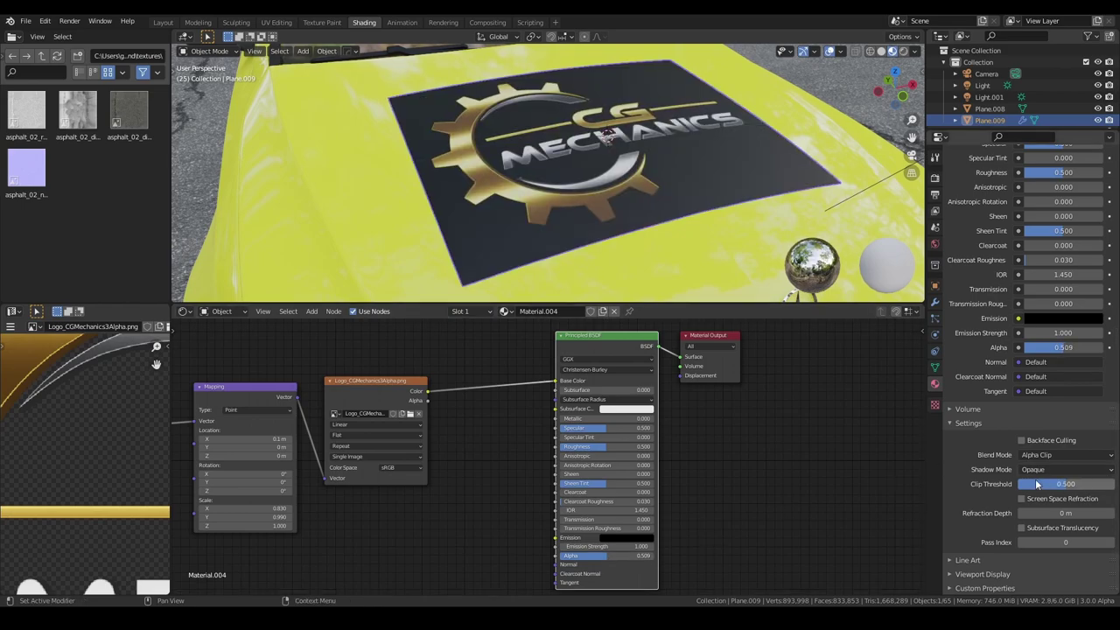
Set Blend Mode to Alpha Hashed and Shadow Mode to Alpha Clip, then reconnect Image Alpha to BSDF Alpha
{"action": "left_click", "coordinate": [1053, 455]}
{"action": "left_click", "coordinate": [1060, 493]}
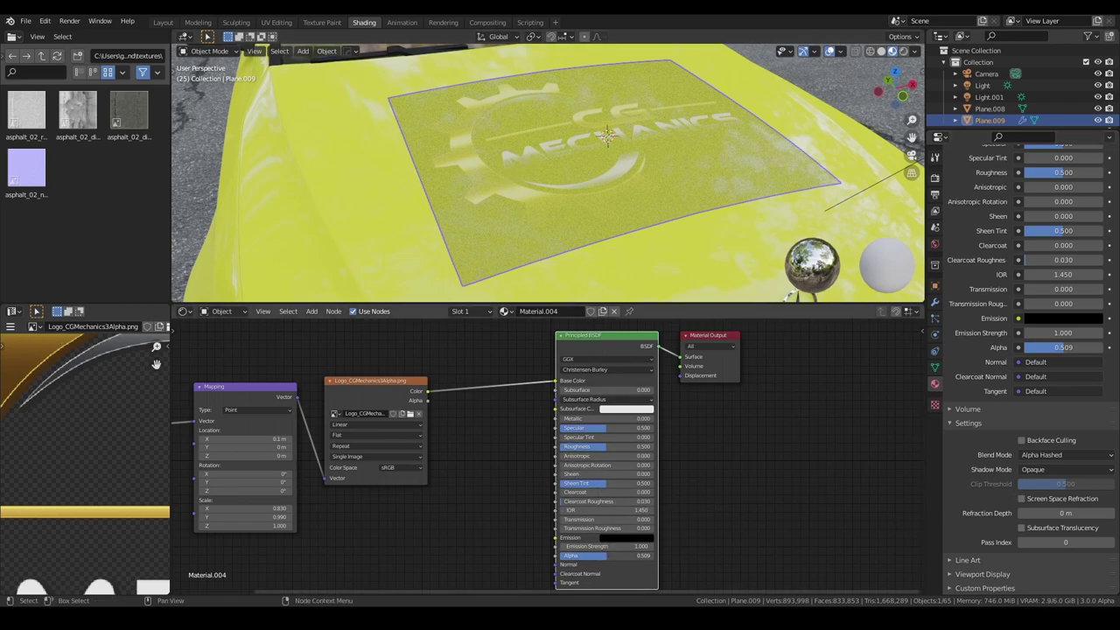
{"action": "mouse_move", "coordinate": [606, 556]}
{"action": "left_mouse_down"}
{"action": "mouse_move", "coordinate": [570, 556]}
{"action": "mouse_move", "coordinate": [617, 557]}
{"action": "left_mouse_up"}
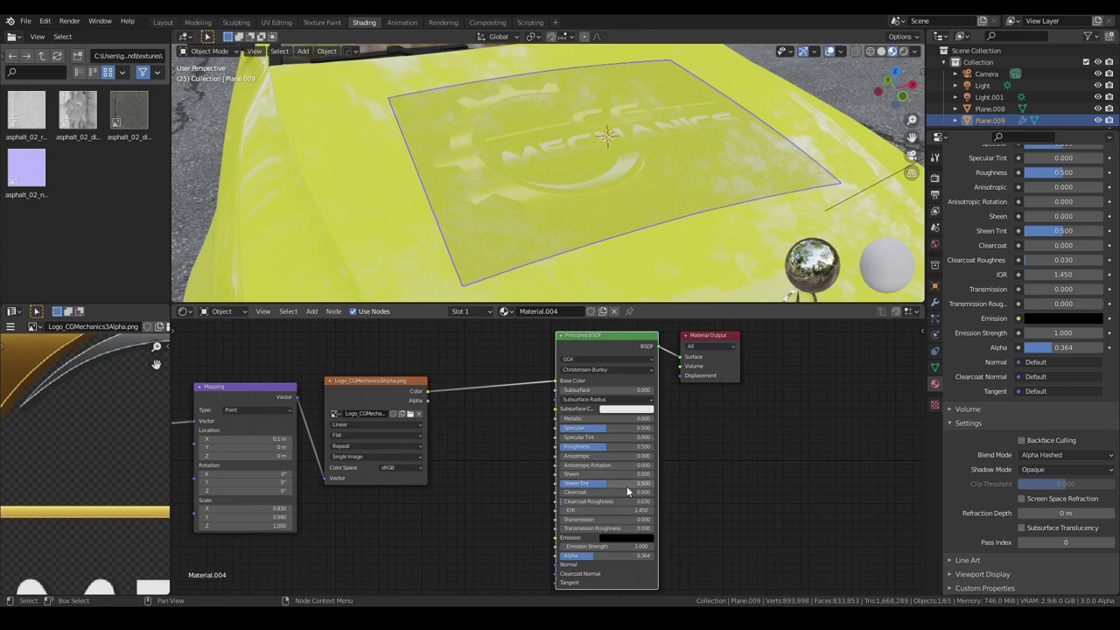
{"action": "left_click", "coordinate": [1035, 470]}
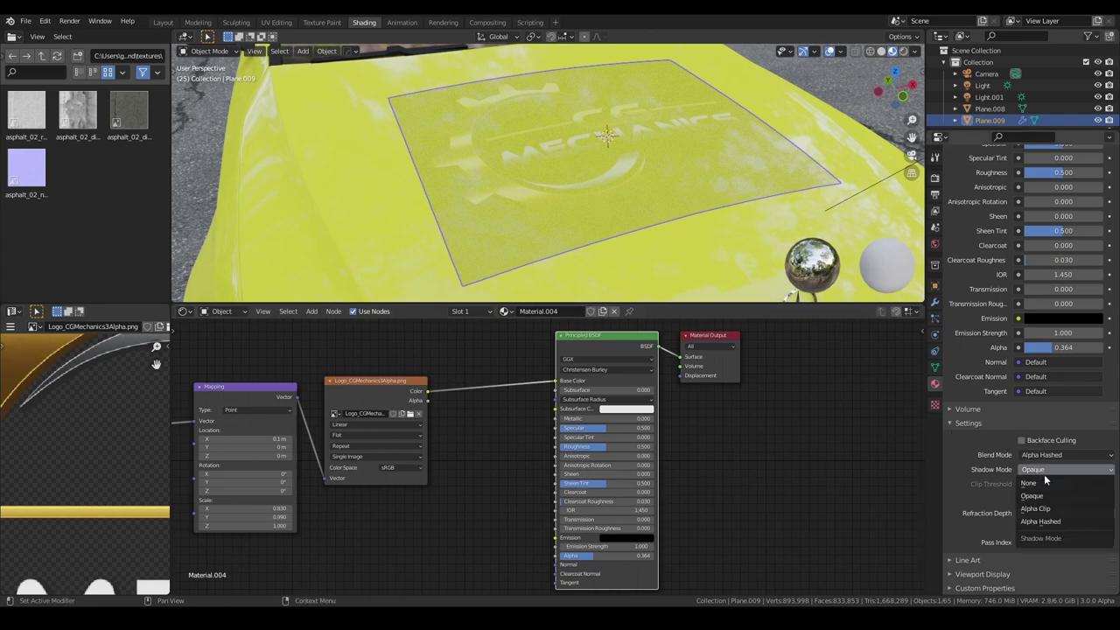
{"action": "left_click", "coordinate": [1041, 508]}
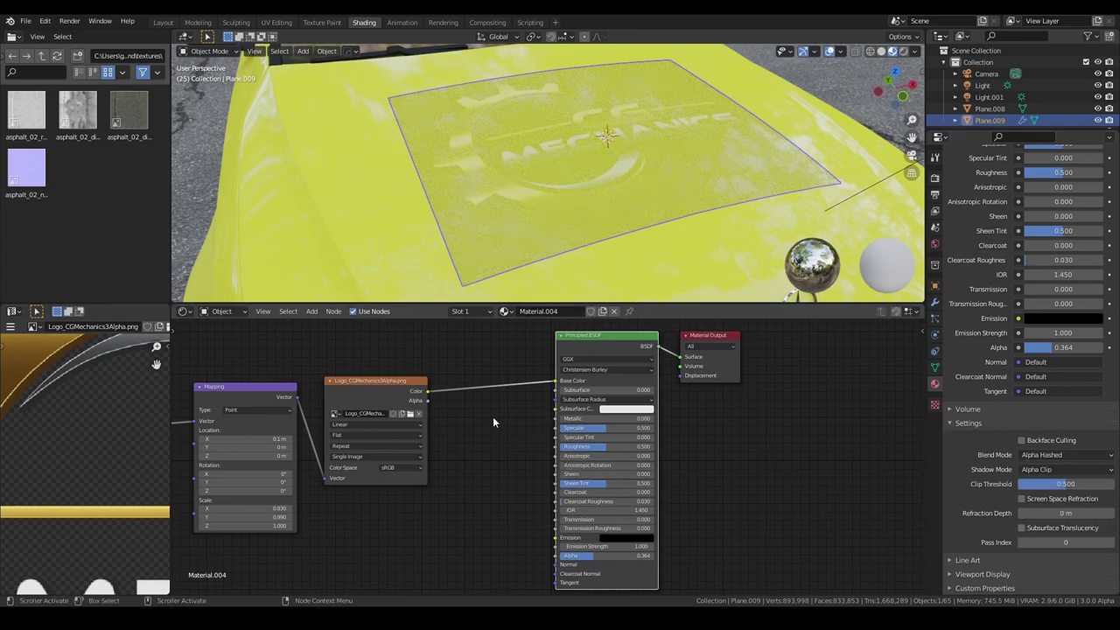
{"action": "left_click_drag", "start_coordinate": [427, 400], "coordinate": [554, 557]}
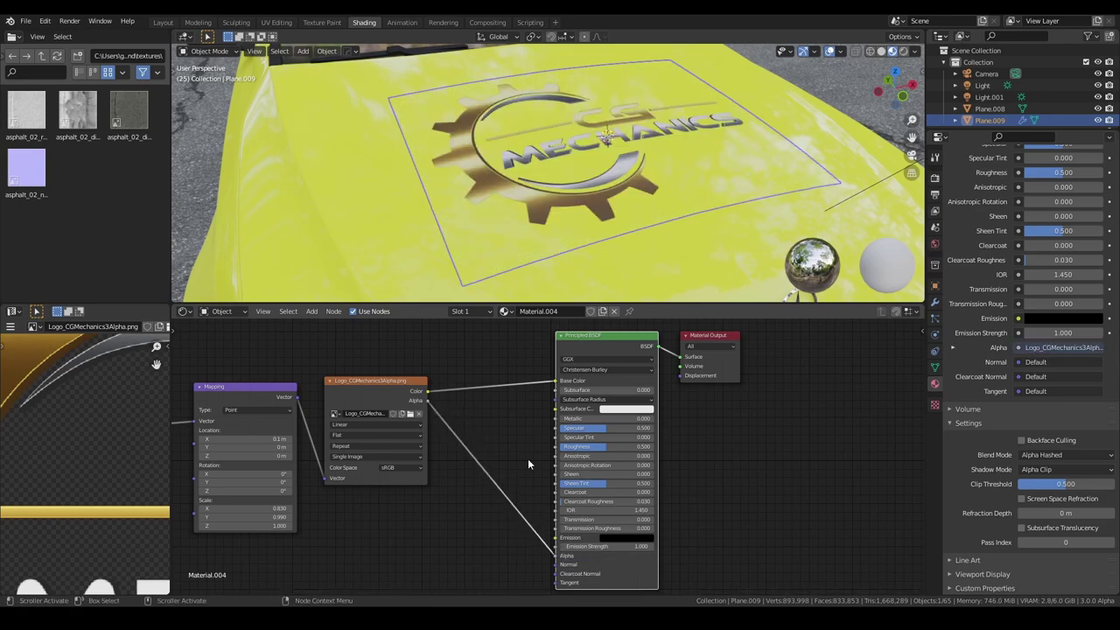
{"action": "scroll", "coordinate": [708, 181], "scroll_direction": "down", "scroll_amount": 5}
Lower the logo material's Roughness to 0.032 and raise Clearcoat to 1.000
{"action": "left_click", "coordinate": [720, 277]}
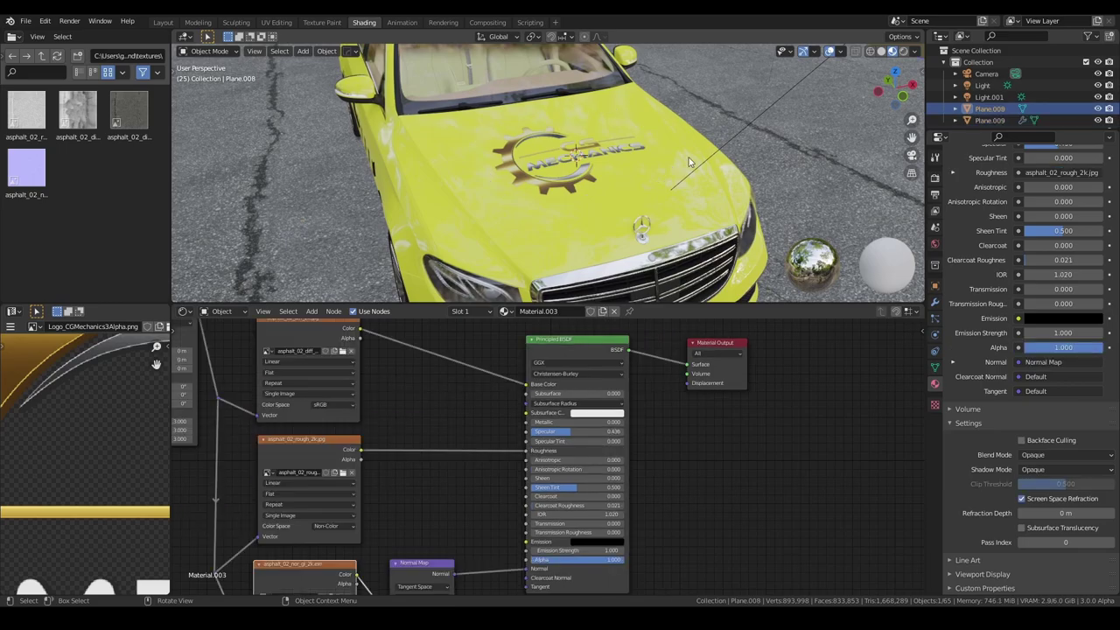
{"action": "scroll", "coordinate": [667, 166], "scroll_direction": "up", "scroll_amount": 2}
{"action": "mouse_move", "coordinate": [667, 165]}
{"action": "middle_mouse_down"}
{"action": "mouse_move", "coordinate": [709, 169]}
{"action": "mouse_move", "coordinate": [679, 185]}
{"action": "mouse_move", "coordinate": [691, 210]}
{"action": "middle_mouse_up"}
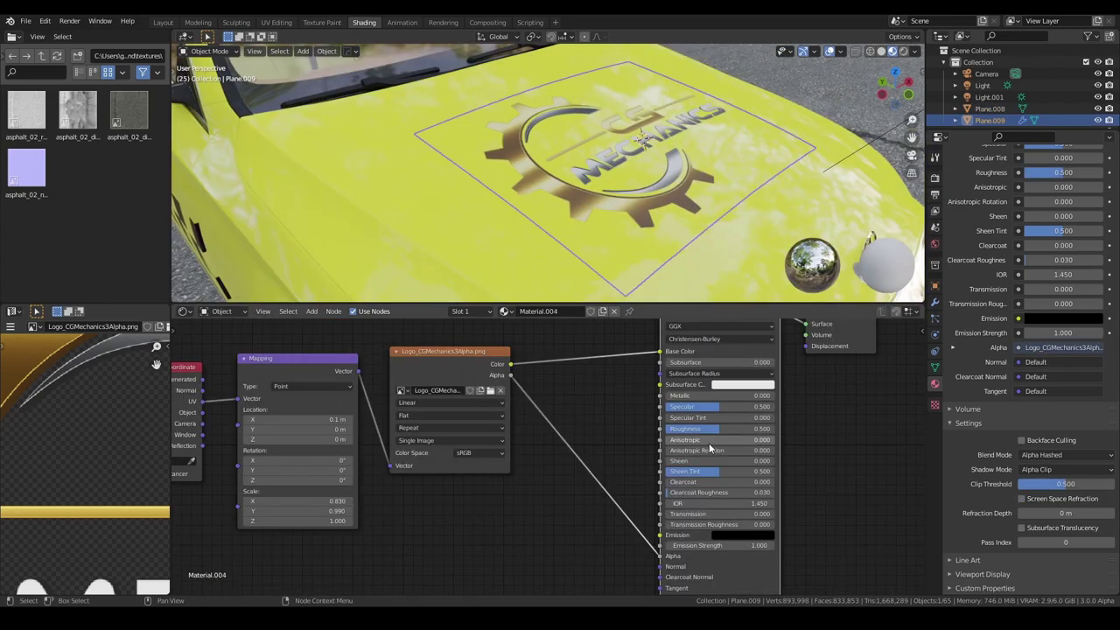
{"action": "left_click_drag", "start_coordinate": [708, 429], "coordinate": [674, 428]}
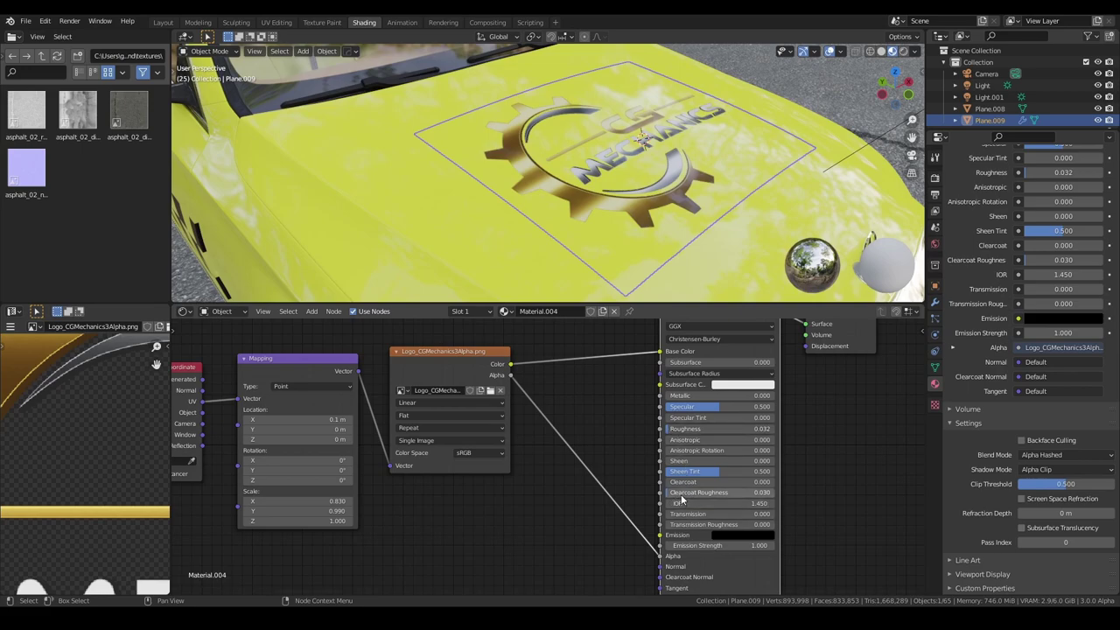
{"action": "left_click_drag", "start_coordinate": [681, 484], "coordinate": [776, 487]}
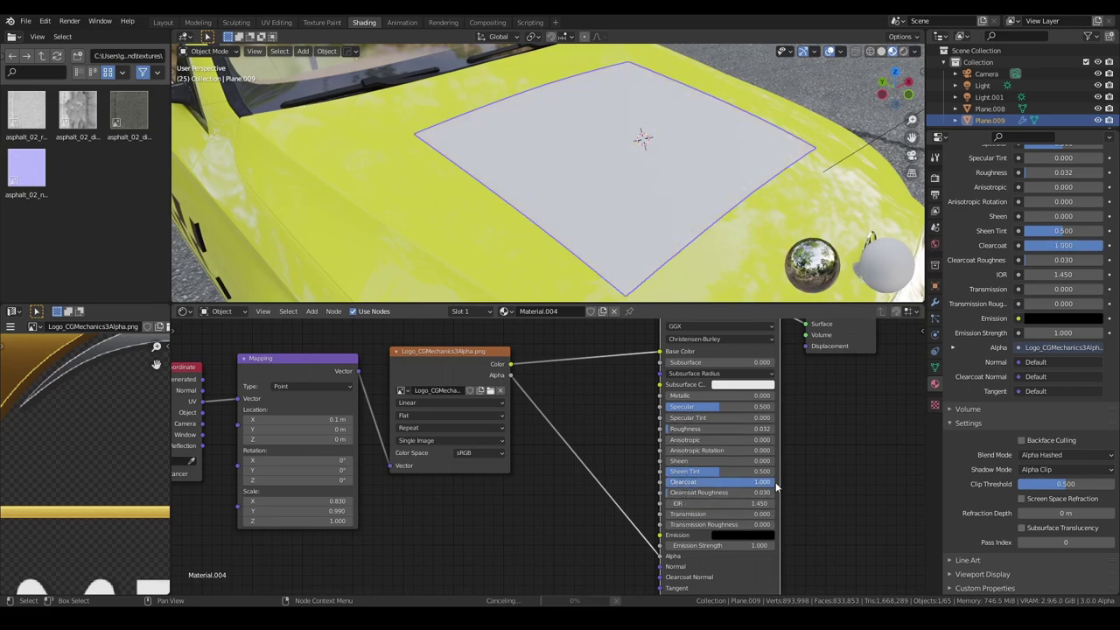
Orbit and zoom around the hood to inspect the glossy logo finish
{"action": "middle_click_drag", "start_coordinate": [646, 164], "coordinate": [670, 163]}
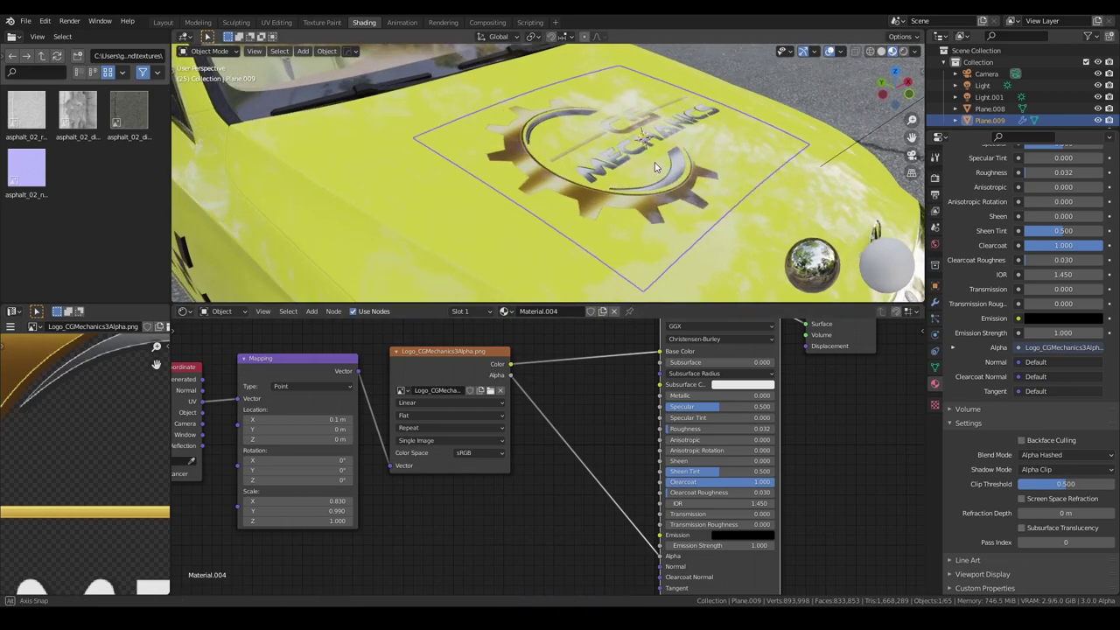
{"action": "scroll", "coordinate": [669, 165], "scroll_direction": "up", "scroll_amount": 2}
{"action": "scroll", "coordinate": [665, 167], "scroll_direction": "up", "scroll_amount": 1}
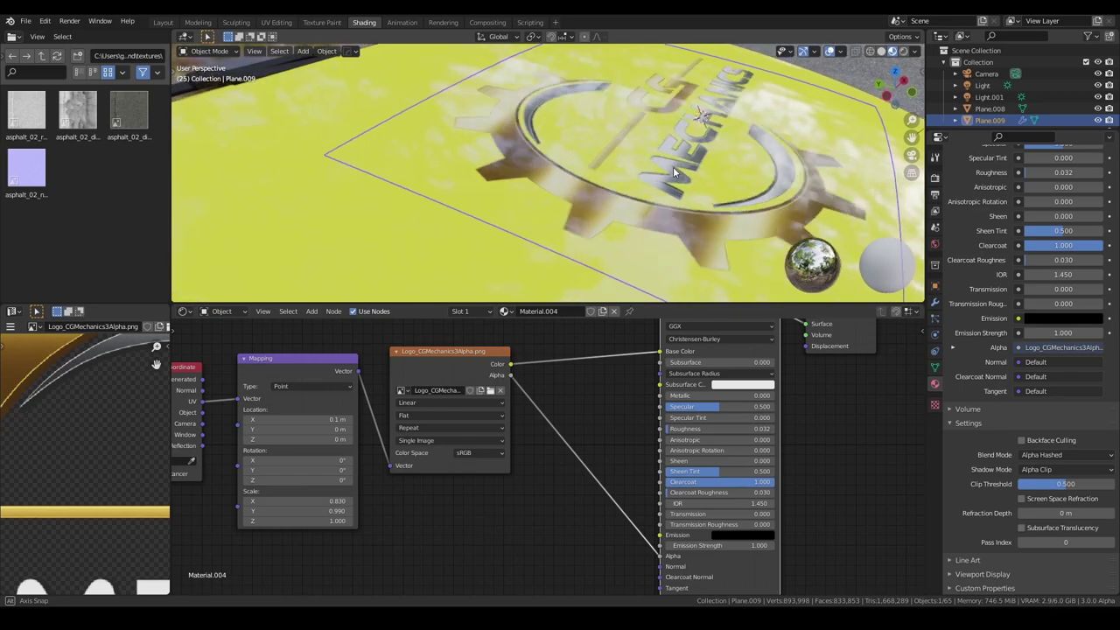
{"action": "mouse_move", "coordinate": [662, 168]}
{"action": "middle_mouse_down"}
{"action": "mouse_move", "coordinate": [673, 172]}
{"action": "mouse_move", "coordinate": [647, 171]}
{"action": "middle_mouse_up"}
{"action": "scroll", "coordinate": [647, 171], "scroll_direction": "down", "scroll_amount": 4}
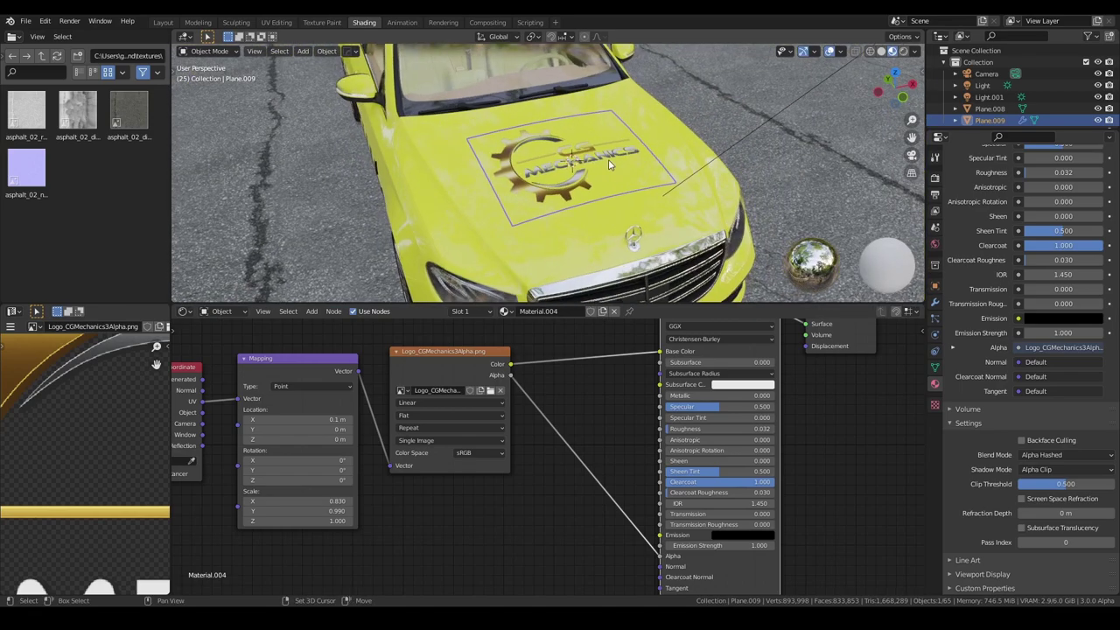
{"action": "scroll", "coordinate": [622, 170], "scroll_direction": "up", "scroll_amount": 4}
{"action": "scroll", "coordinate": [622, 171], "scroll_direction": "down", "scroll_amount": 2}
{"action": "scroll", "coordinate": [621, 171], "scroll_direction": "down", "scroll_amount": 2}
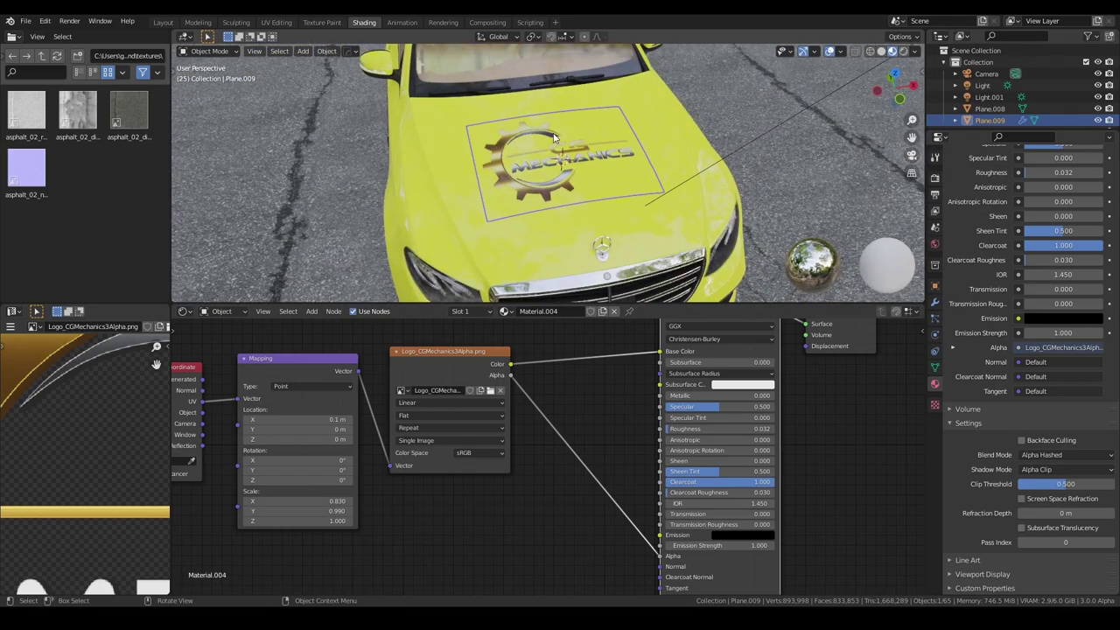
Delete the hood logo plane, then select the car body and enter Edit Mode
{"action": "key", "text": "x"}
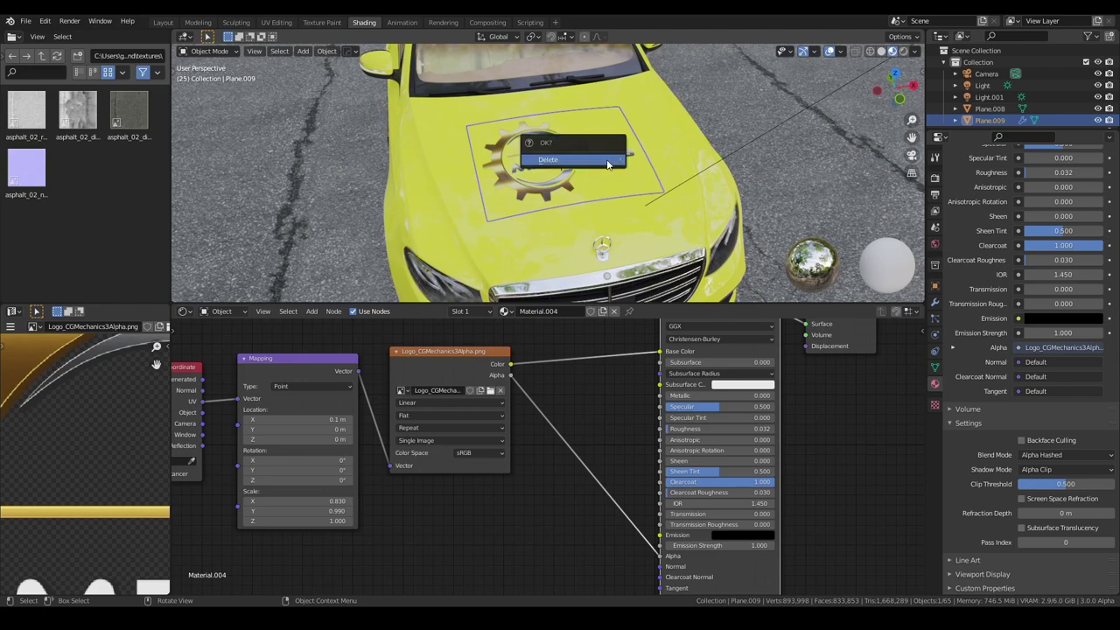
{"action": "left_click", "coordinate": [607, 164]}
{"action": "scroll", "coordinate": [584, 172], "scroll_direction": "up", "scroll_amount": 2}
{"action": "scroll", "coordinate": [583, 172], "scroll_direction": "down", "scroll_amount": 2}
{"action": "left_click", "coordinate": [568, 156]}
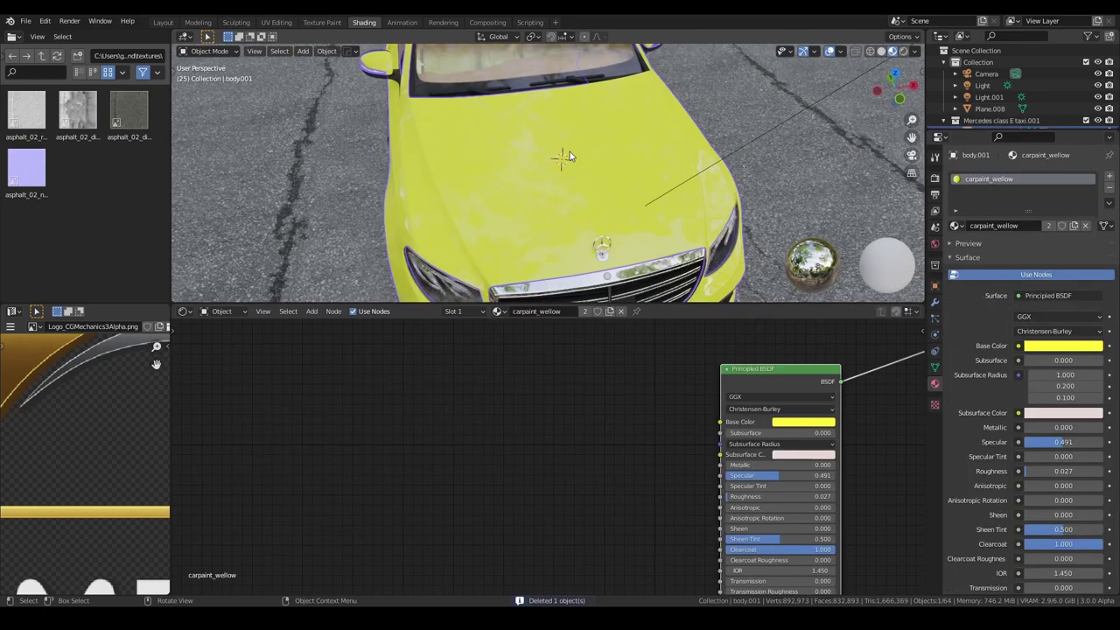
{"action": "key", "text": "Tab"}
Switch to face select in solid shading and pick a starting face on the upper hood
{"action": "middle_click_drag", "start_coordinate": [573, 159], "coordinate": [554, 161]}
{"action": "scroll", "coordinate": [555, 161], "scroll_direction": "up", "scroll_amount": 2}
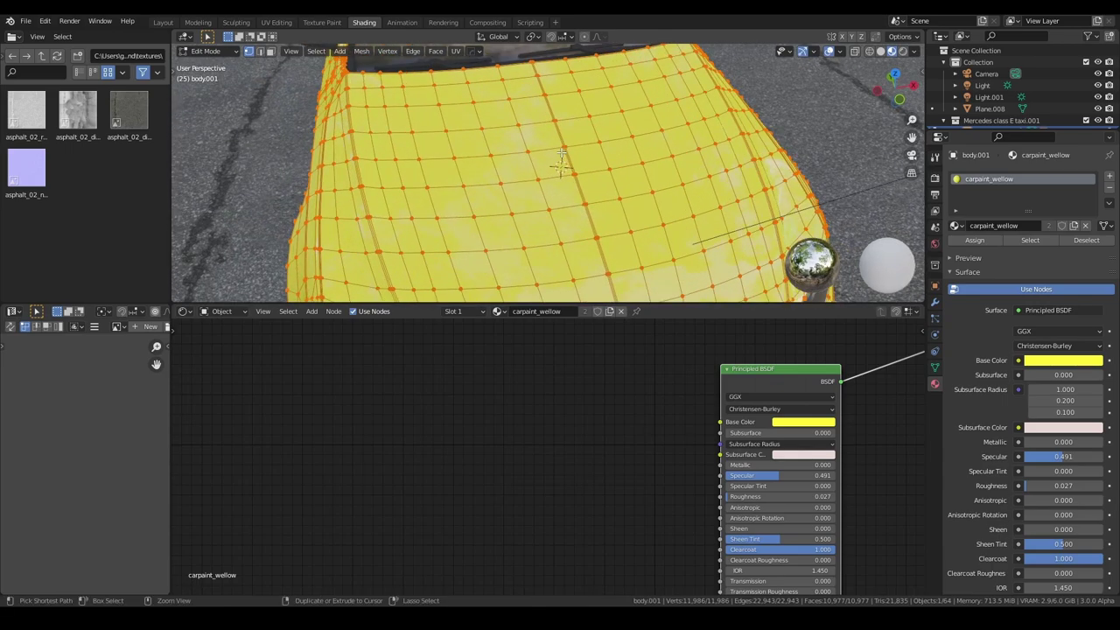
{"action": "scroll", "coordinate": [554, 161], "scroll_direction": "up", "scroll_amount": 1}
{"action": "left_click", "coordinate": [416, 115]}
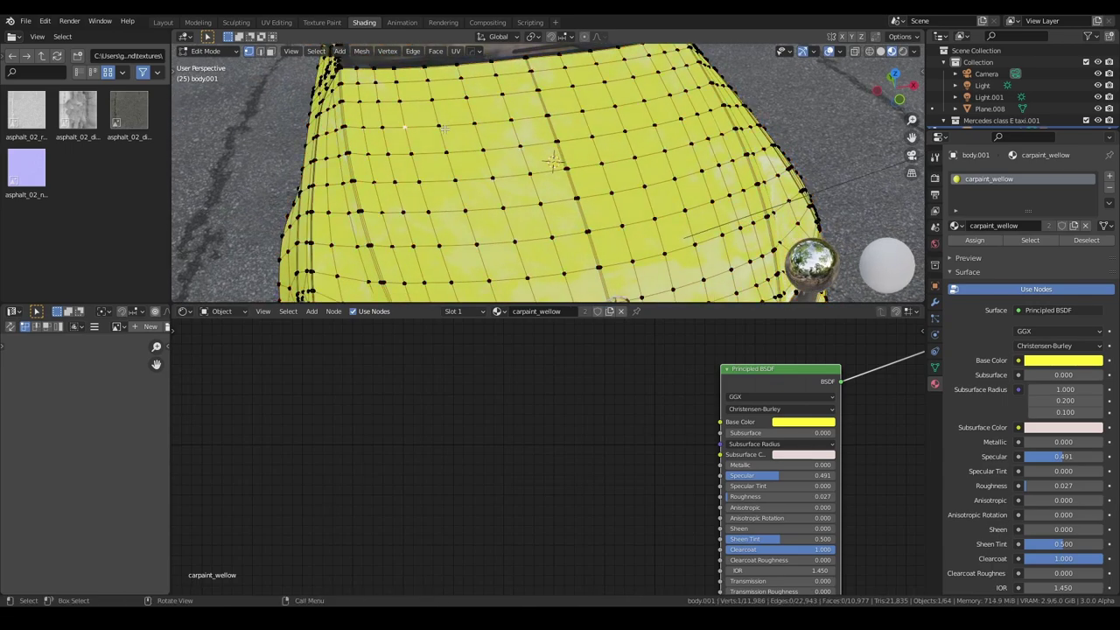
{"action": "key", "text": "3"}
{"action": "scroll", "coordinate": [437, 115], "scroll_direction": "down", "scroll_amount": 3}
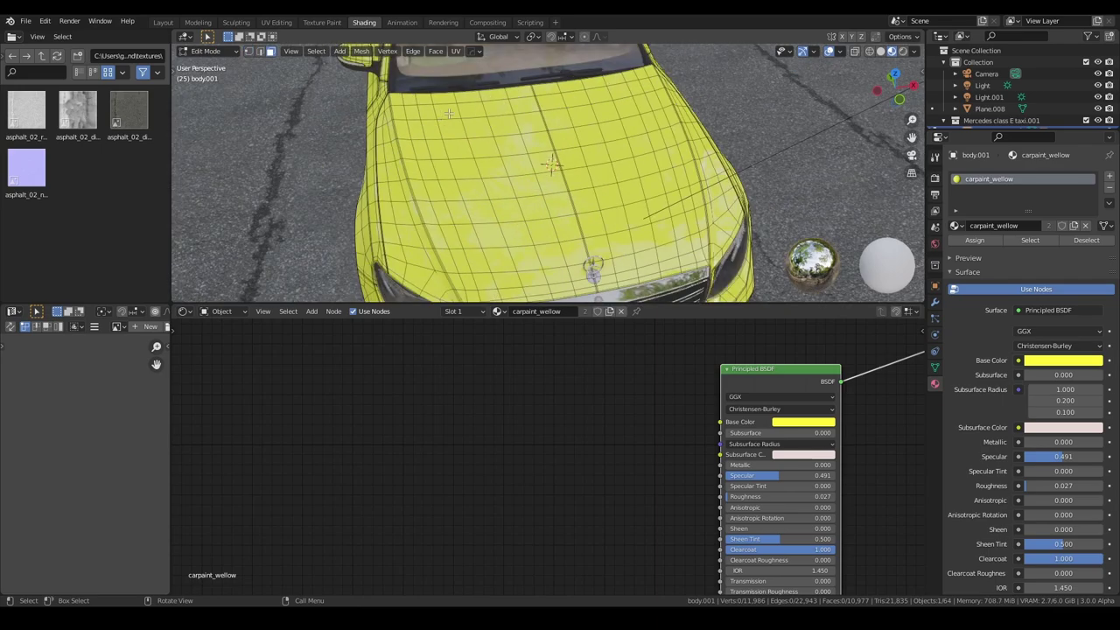
{"action": "middle_click_drag", "start_coordinate": [481, 146], "coordinate": [404, 173]}
{"action": "left_click", "coordinate": [405, 144]}
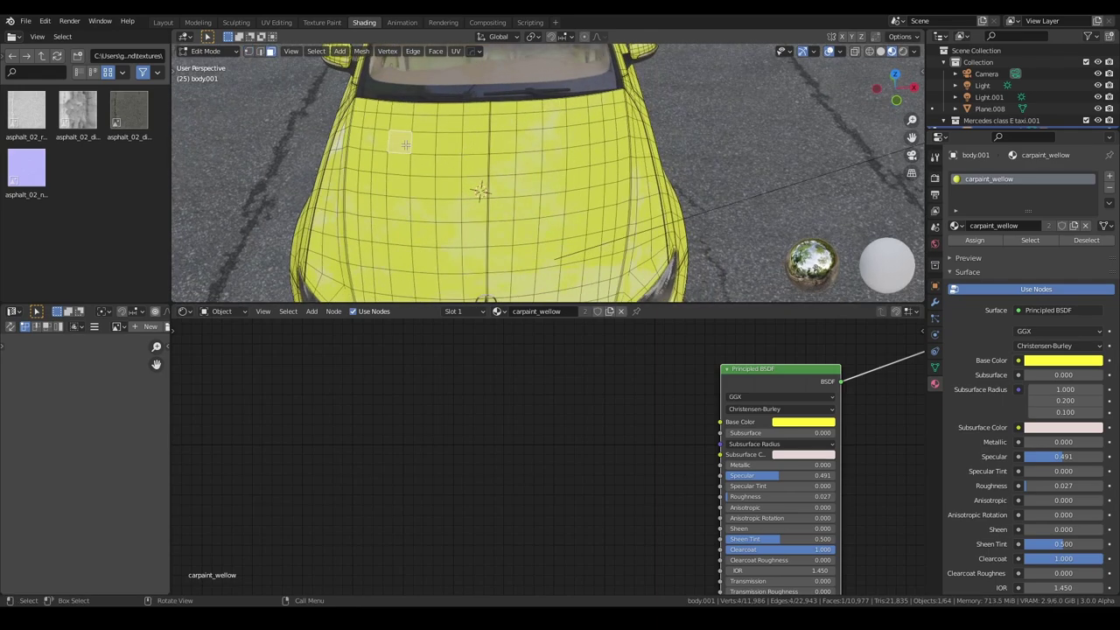
{"action": "left_click", "coordinate": [400, 232], "text": "shift"}
{"action": "left_click", "coordinate": [405, 146]}
{"action": "middle_click_drag", "start_coordinate": [418, 163], "coordinate": [434, 161]}
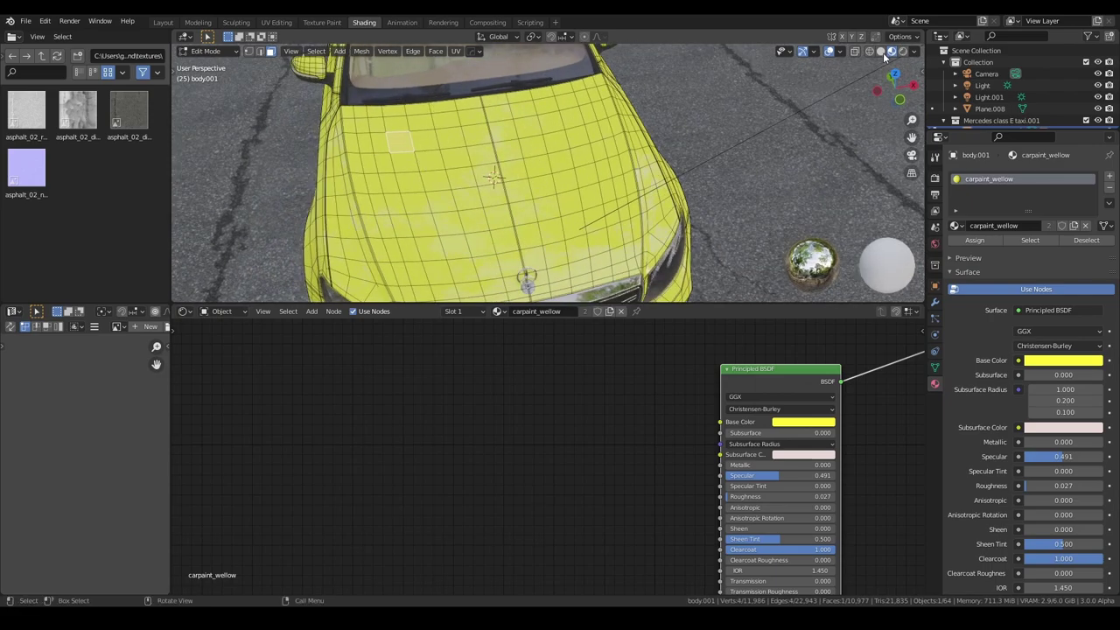
{"action": "left_click", "coordinate": [880, 51]}
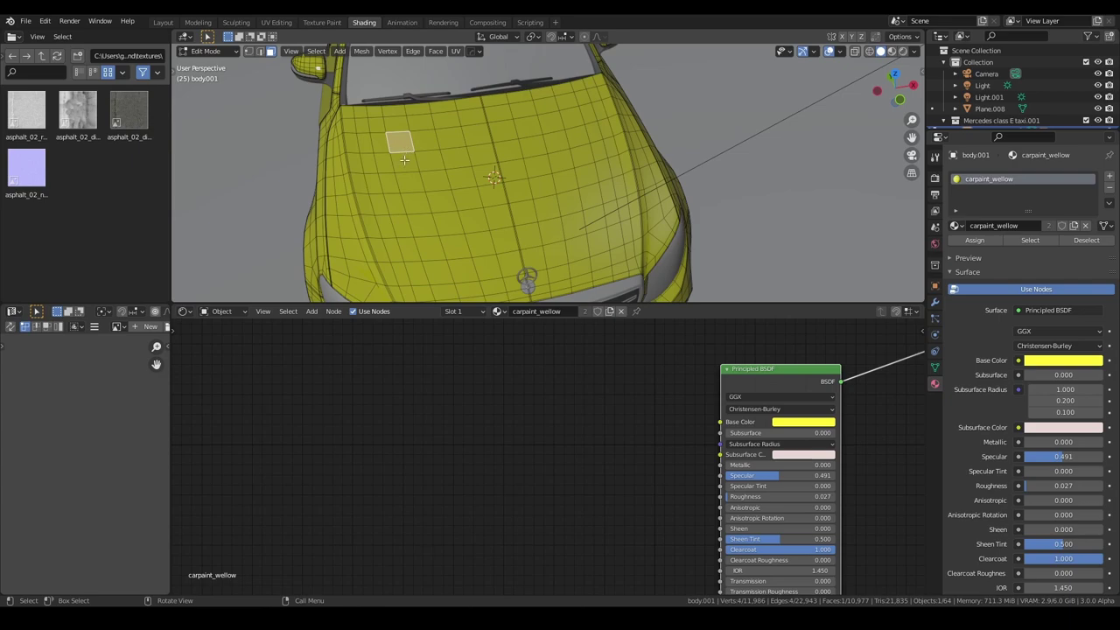
Select a rectangular ring of hood faces by shortest path and circle-select its interior
{"action": "left_click", "coordinate": [429, 247], "text": "ctrl"}
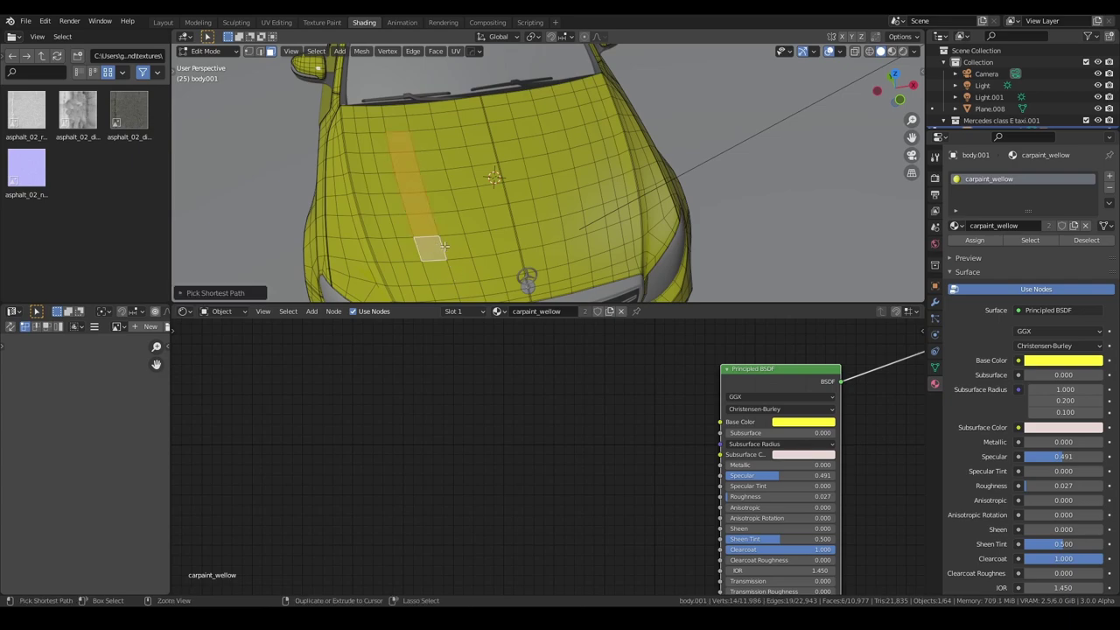
{"action": "left_click", "coordinate": [591, 209], "text": "ctrl"}
{"action": "left_click", "coordinate": [573, 118], "text": "ctrl"}
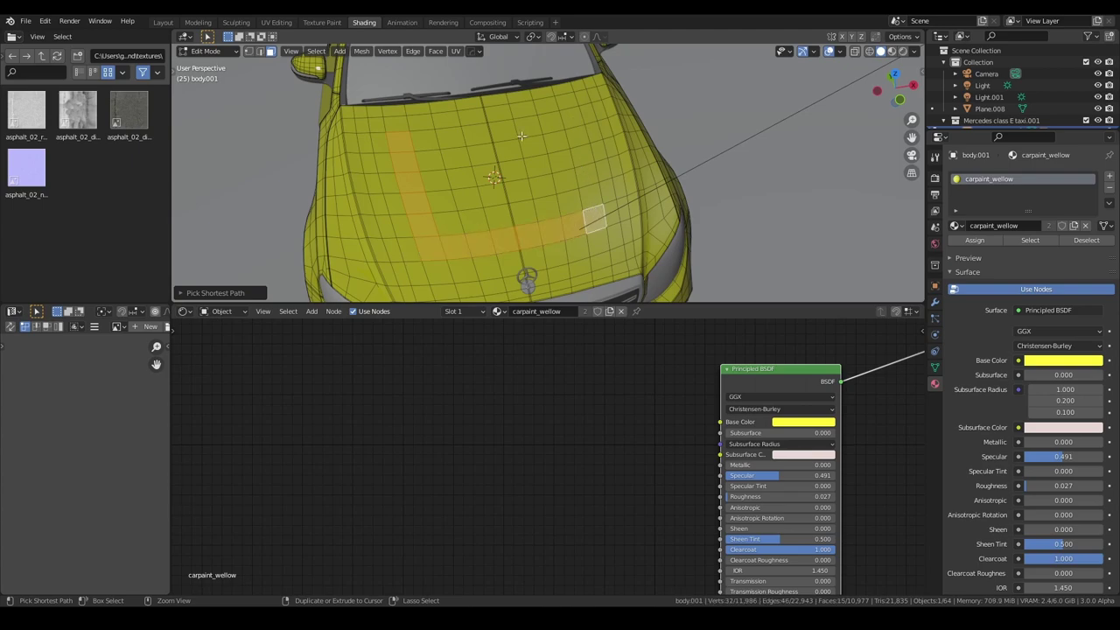
{"action": "left_click", "coordinate": [422, 140], "text": "ctrl"}
{"action": "key", "text": "c"}
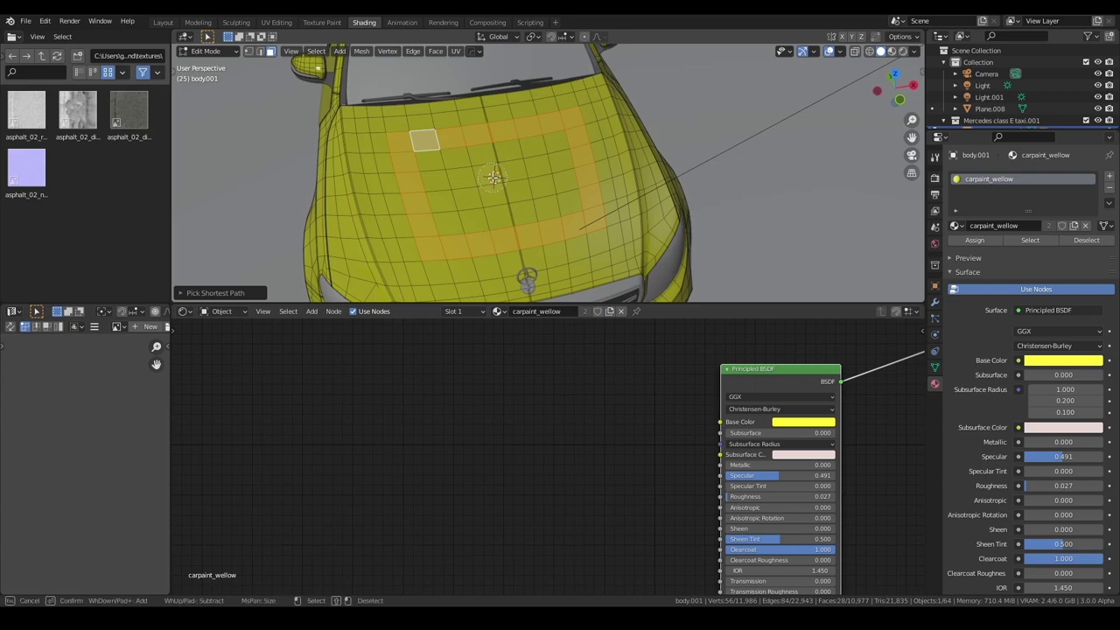
{"action": "mouse_move", "coordinate": [470, 185]}
{"action": "left_mouse_down"}
{"action": "mouse_move", "coordinate": [548, 192]}
{"action": "mouse_move", "coordinate": [477, 209]}
{"action": "left_mouse_up"}
{"action": "right_click", "coordinate": [477, 210]}
Add a new empty second material slot to the car body
{"action": "mouse_move", "coordinate": [487, 198]}
{"action": "middle_mouse_down"}
{"action": "mouse_move", "coordinate": [557, 161]}
{"action": "mouse_move", "coordinate": [576, 168]}
{"action": "middle_mouse_up"}
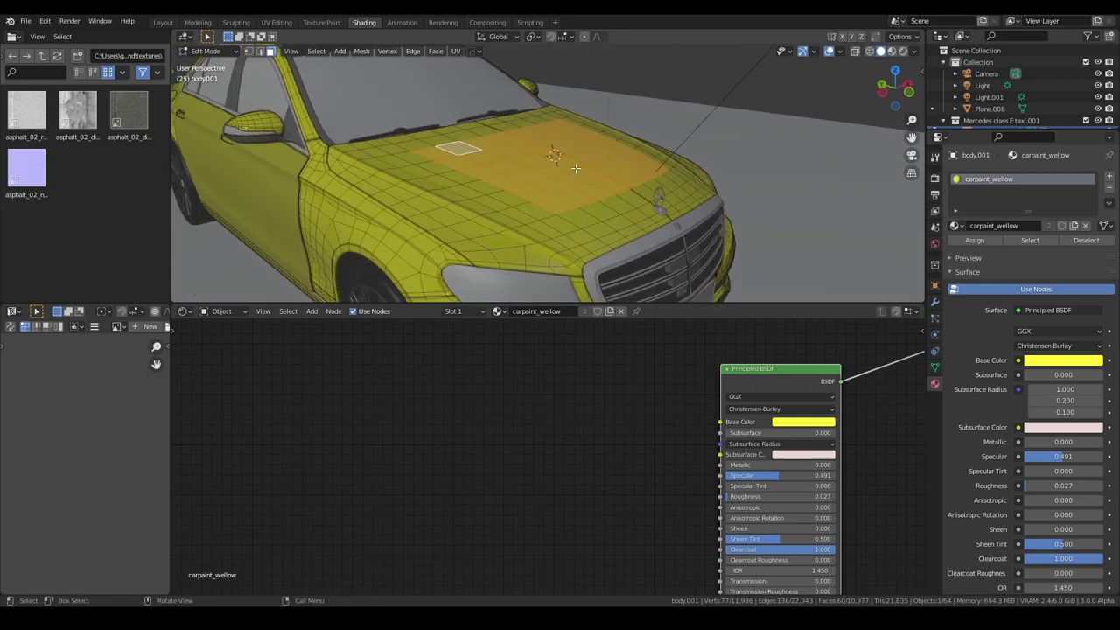
{"action": "middle_click_drag", "start_coordinate": [583, 180], "coordinate": [603, 204]}
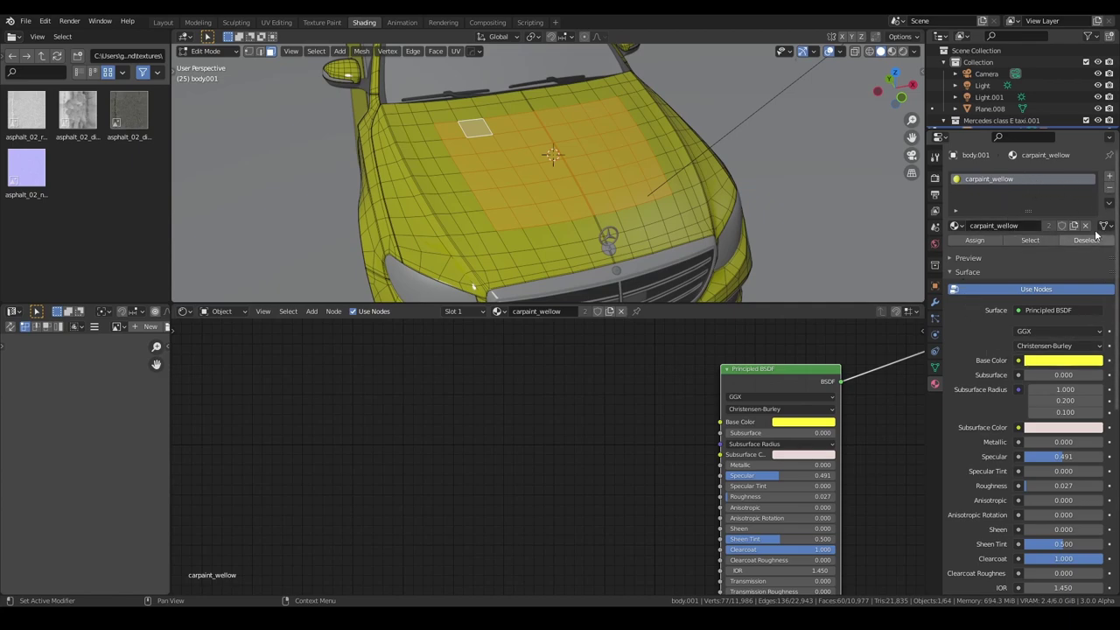
{"action": "left_click", "coordinate": [1109, 177]}
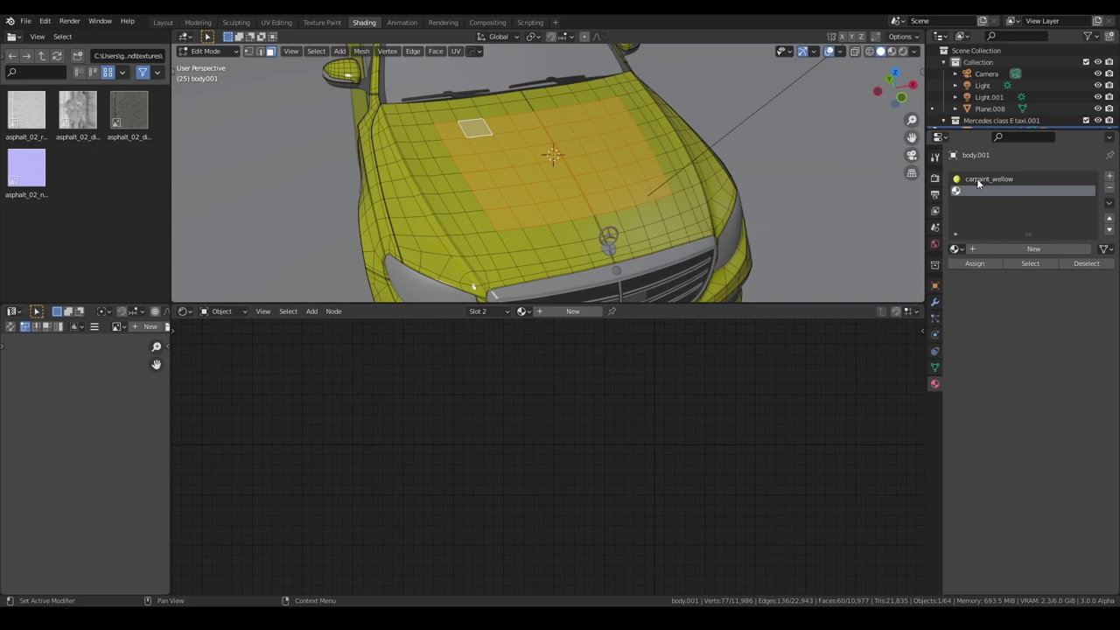
Load carpaint_wellow into slot 2 and assign the selected hood faces to it
{"action": "left_click", "coordinate": [957, 248]}
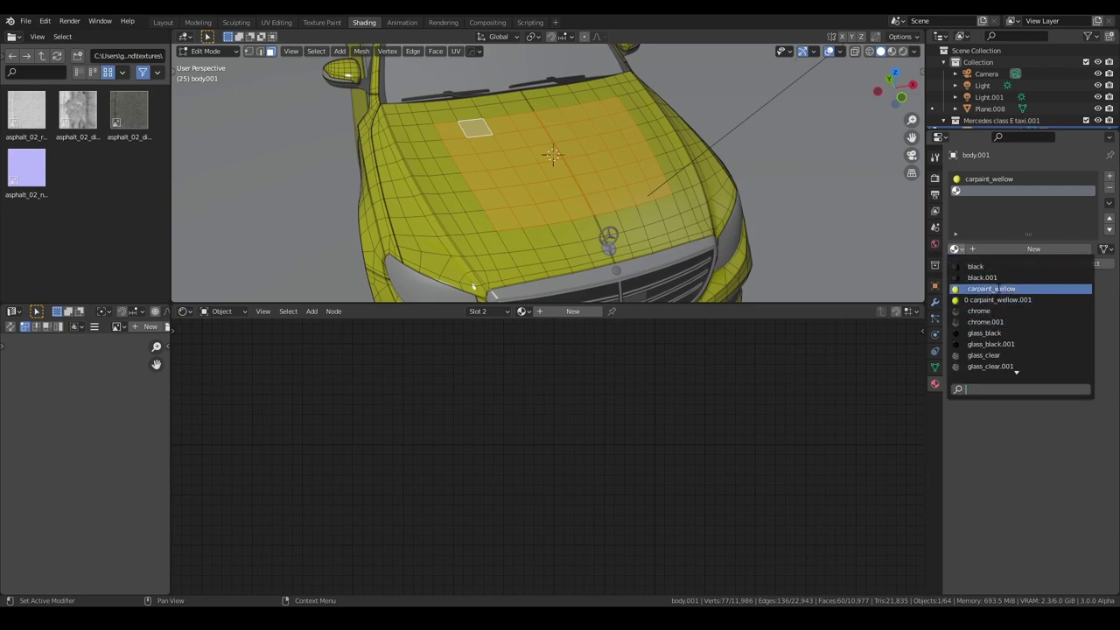
{"action": "left_click", "coordinate": [999, 290]}
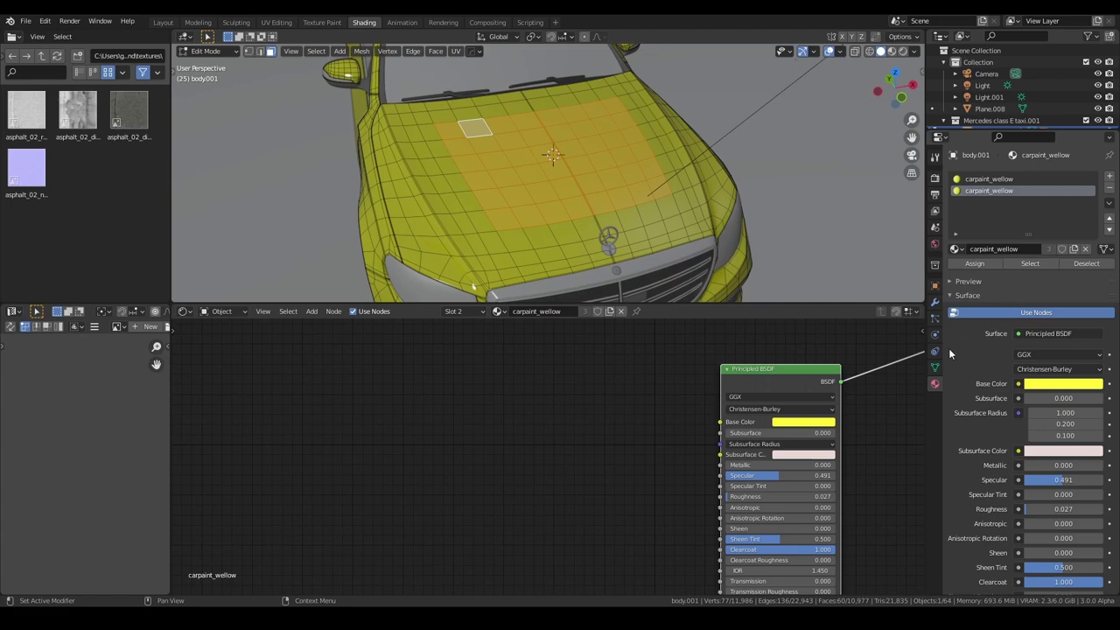
{"action": "scroll", "coordinate": [805, 370], "scroll_direction": "down", "scroll_amount": 2}
{"action": "scroll", "coordinate": [781, 330], "scroll_direction": "right", "scroll_amount": 2, "text": "ctrl"}
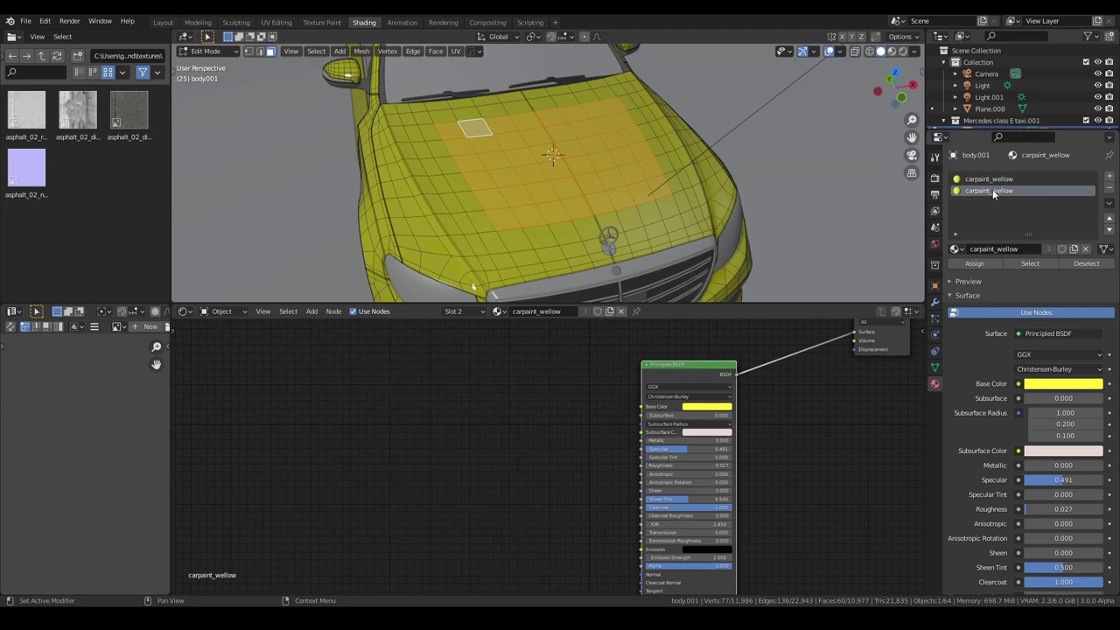
{"action": "left_click", "coordinate": [978, 263]}
Test the slot's Base Color as red and inspect the car in Material Preview
{"action": "left_click", "coordinate": [720, 408]}
{"action": "left_click", "coordinate": [715, 348]}
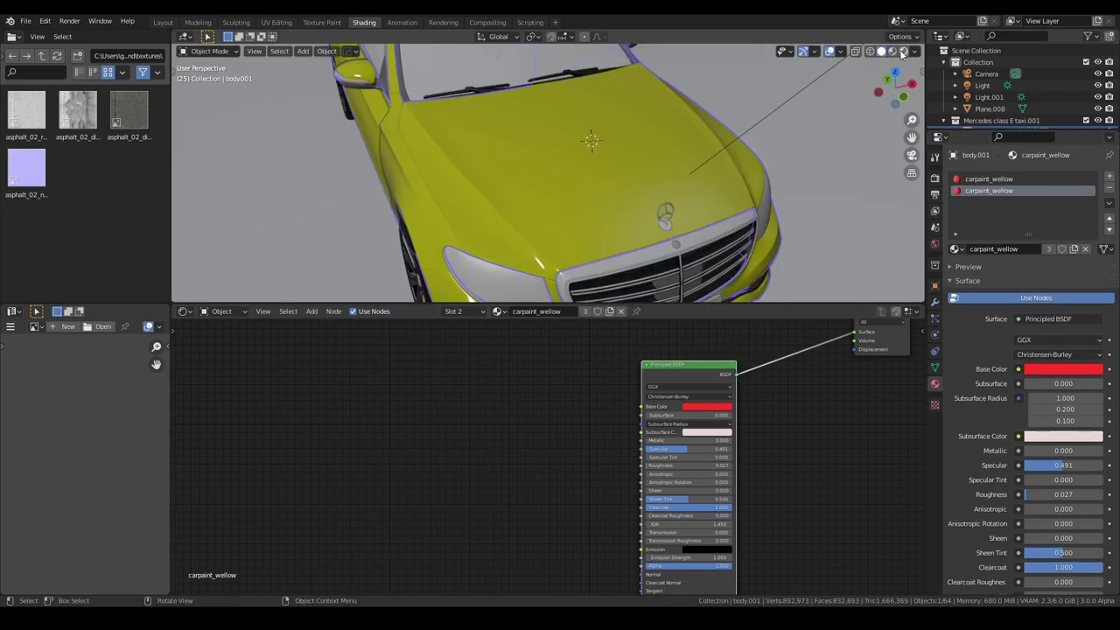
{"action": "left_click", "coordinate": [892, 51]}
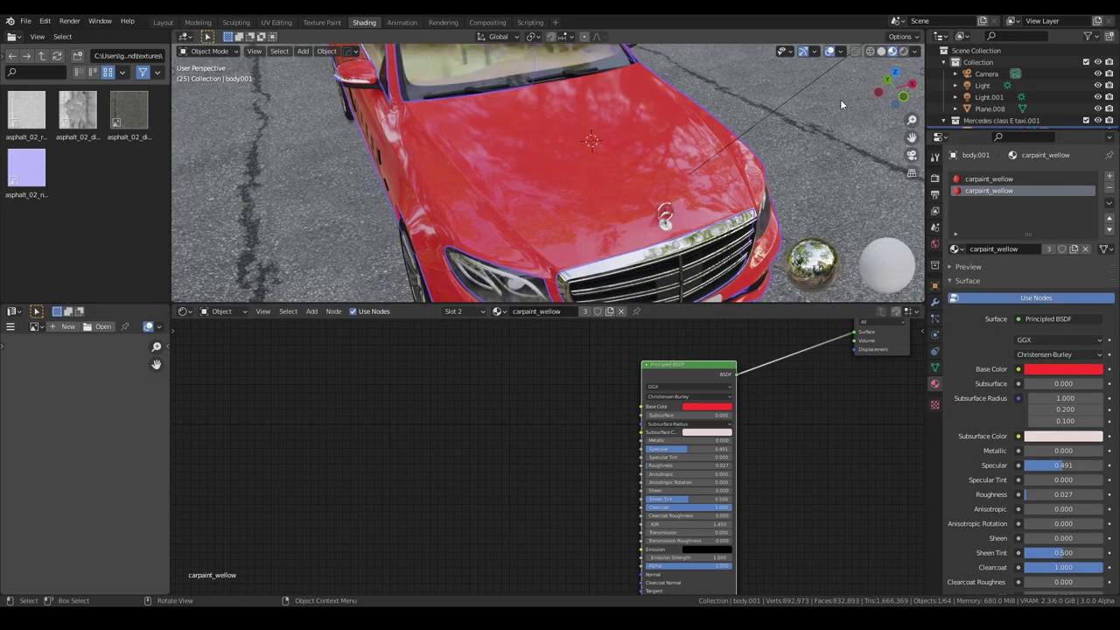
{"action": "mouse_move", "coordinate": [840, 99]}
{"action": "middle_mouse_down"}
{"action": "mouse_move", "coordinate": [641, 224]}
{"action": "mouse_move", "coordinate": [678, 305]}
{"action": "middle_mouse_up"}
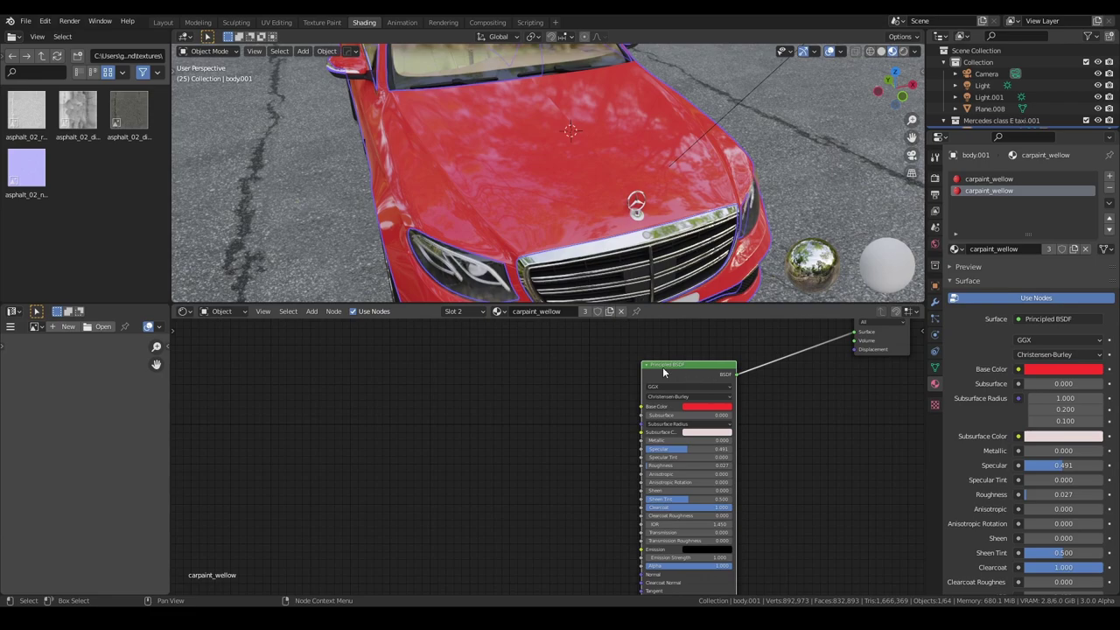
{"action": "middle_click_drag", "start_coordinate": [678, 192], "coordinate": [616, 226]}
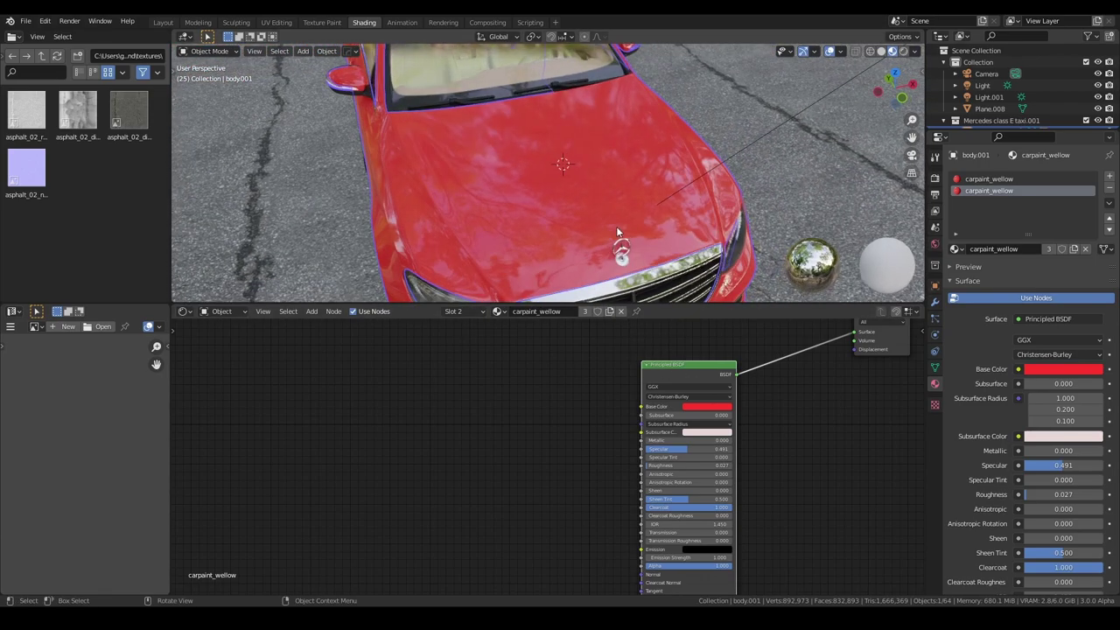
Set the Base Color back to yellow and return to Object Mode
{"action": "key", "text": "Tab"}
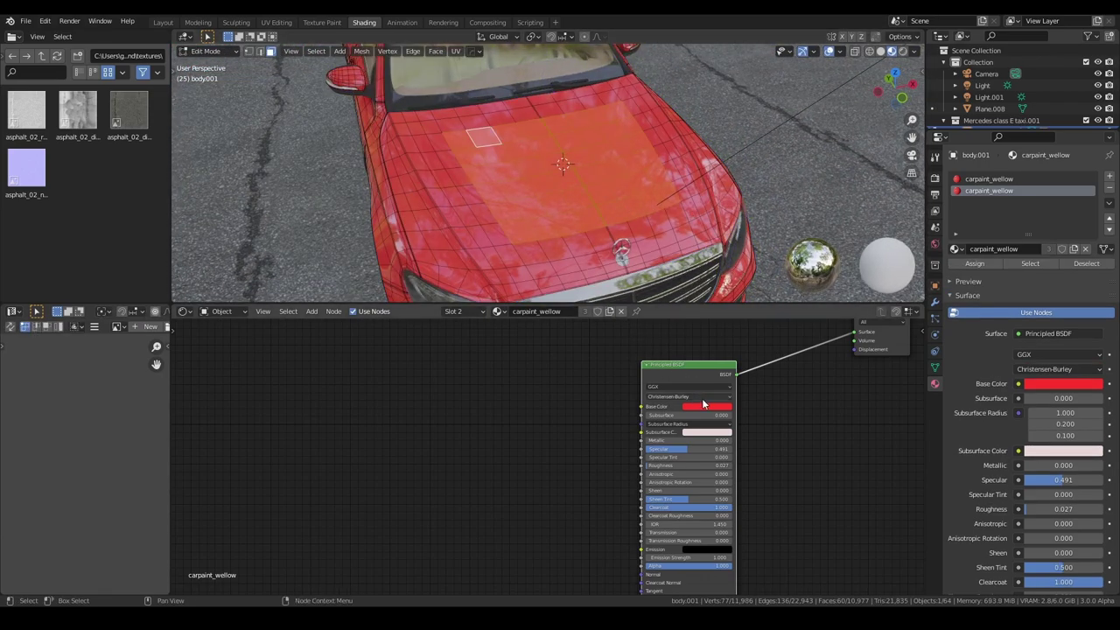
{"action": "left_click", "coordinate": [703, 406]}
{"action": "left_click_drag", "start_coordinate": [709, 370], "coordinate": [730, 370]}
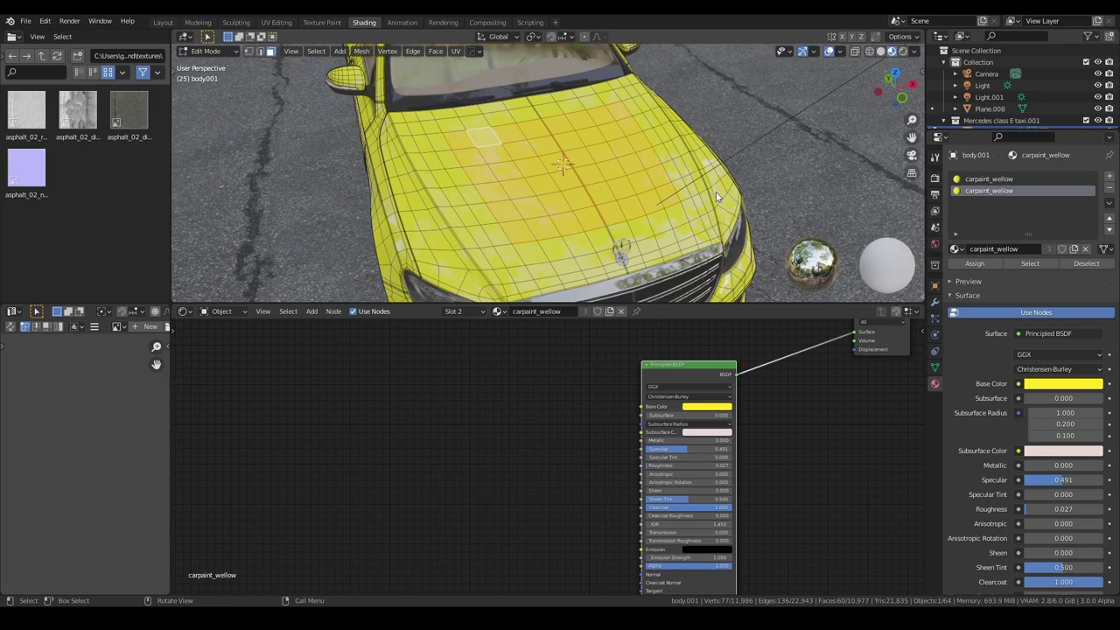
{"action": "key", "text": "Tab"}
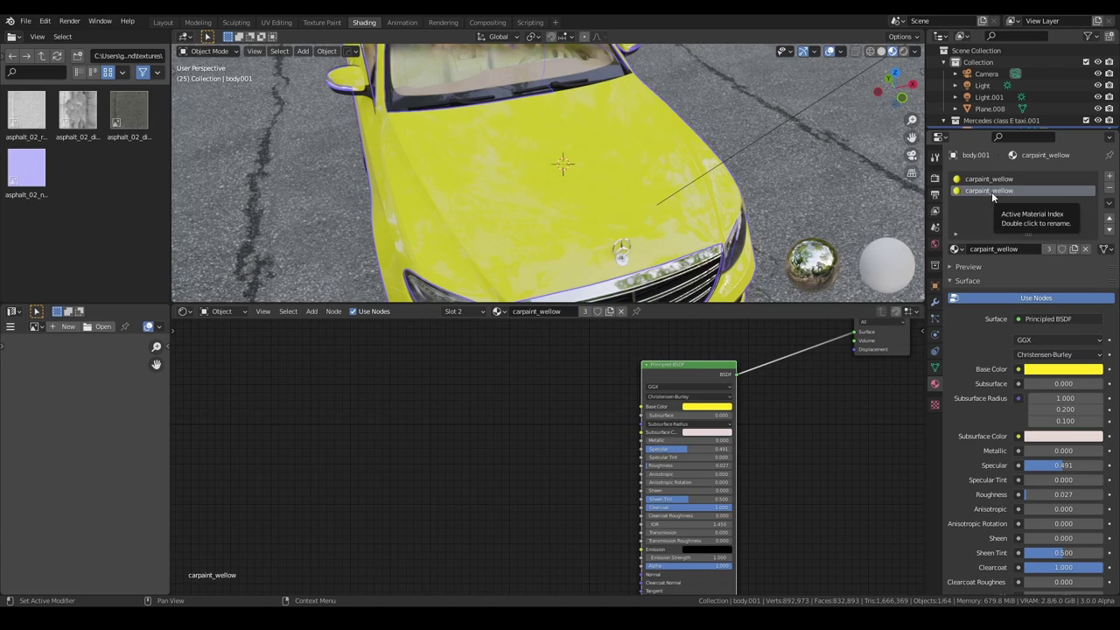
Make slot 2 a single-user carpaint_wellow.002 and add the Logo_CGMechanics image texture, previewing it on the hood
{"action": "left_click", "coordinate": [1050, 249]}
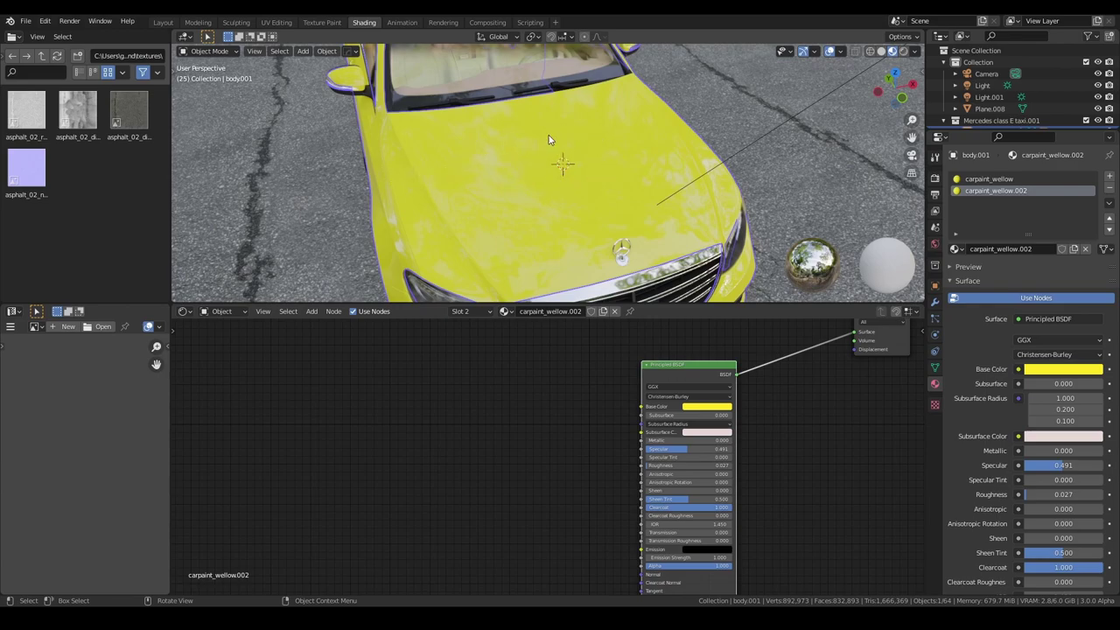
{"action": "middle_click_drag", "start_coordinate": [623, 394], "coordinate": [664, 388]}
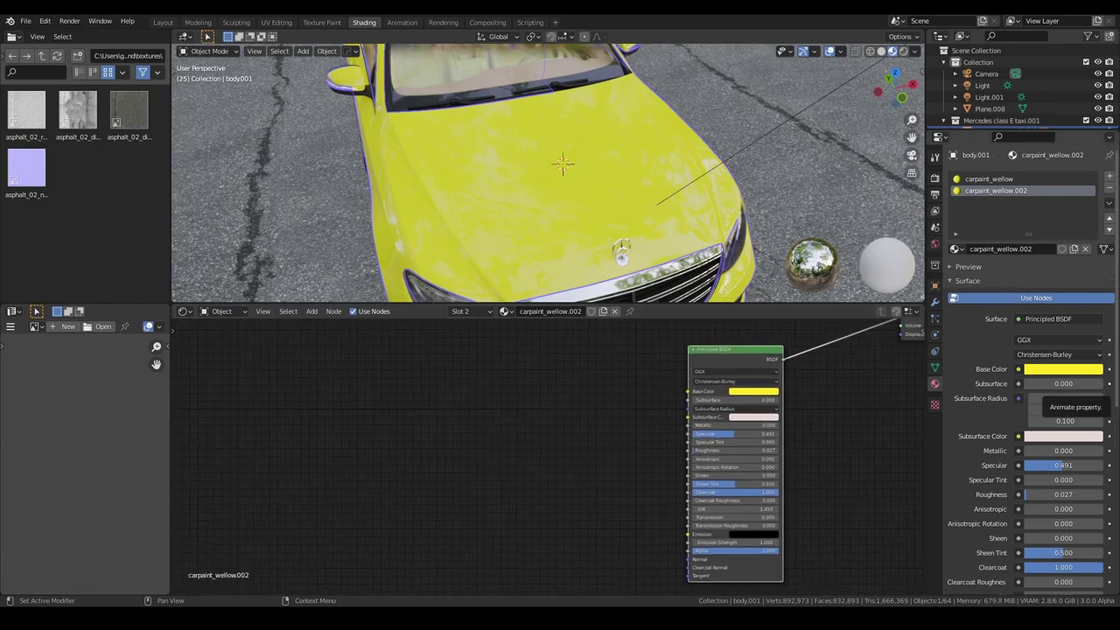
{"action": "left_click_drag", "start_coordinate": [1118, 402], "coordinate": [490, 403]}
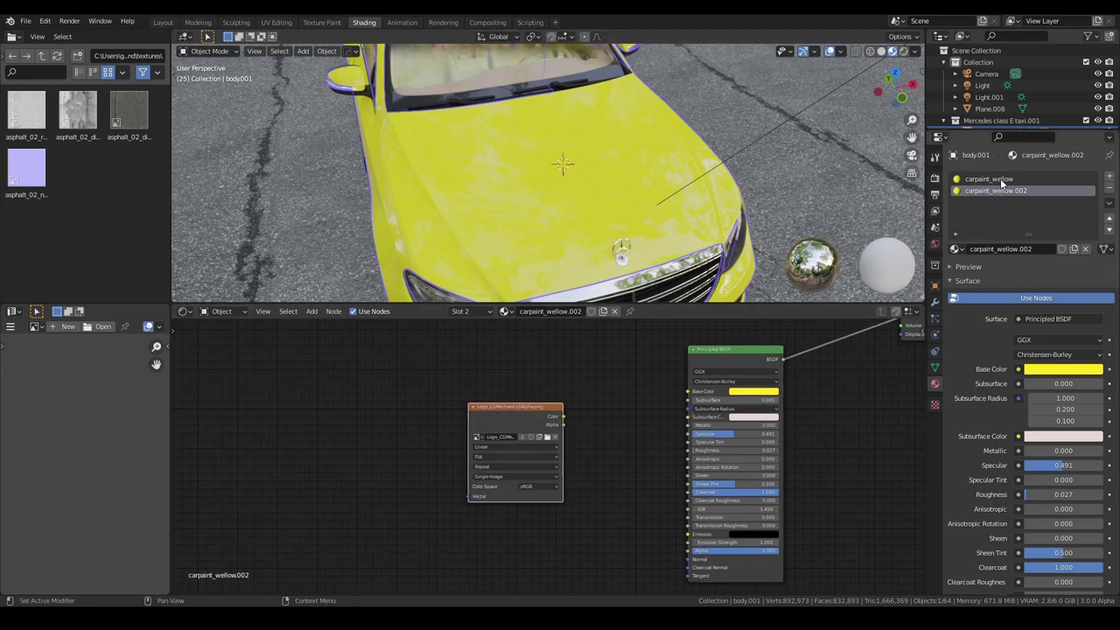
{"action": "left_click", "coordinate": [1000, 179]}
{"action": "left_click", "coordinate": [996, 191]}
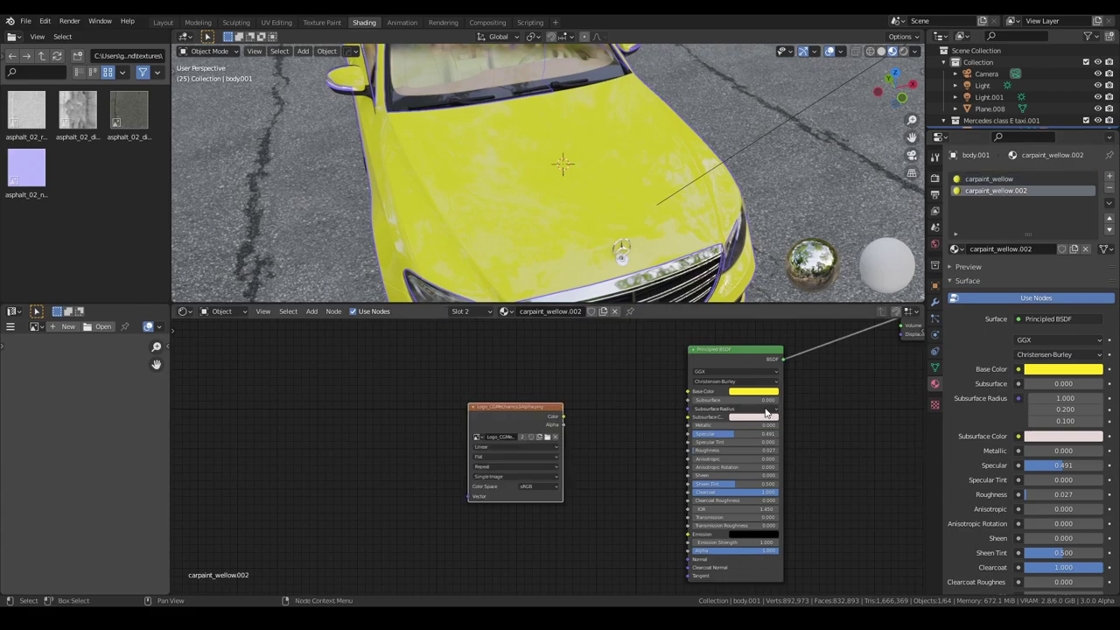
{"action": "mouse_move", "coordinate": [703, 455]}
{"action": "middle_mouse_down"}
{"action": "mouse_move", "coordinate": [638, 455]}
{"action": "mouse_move", "coordinate": [593, 430]}
{"action": "middle_mouse_up"}
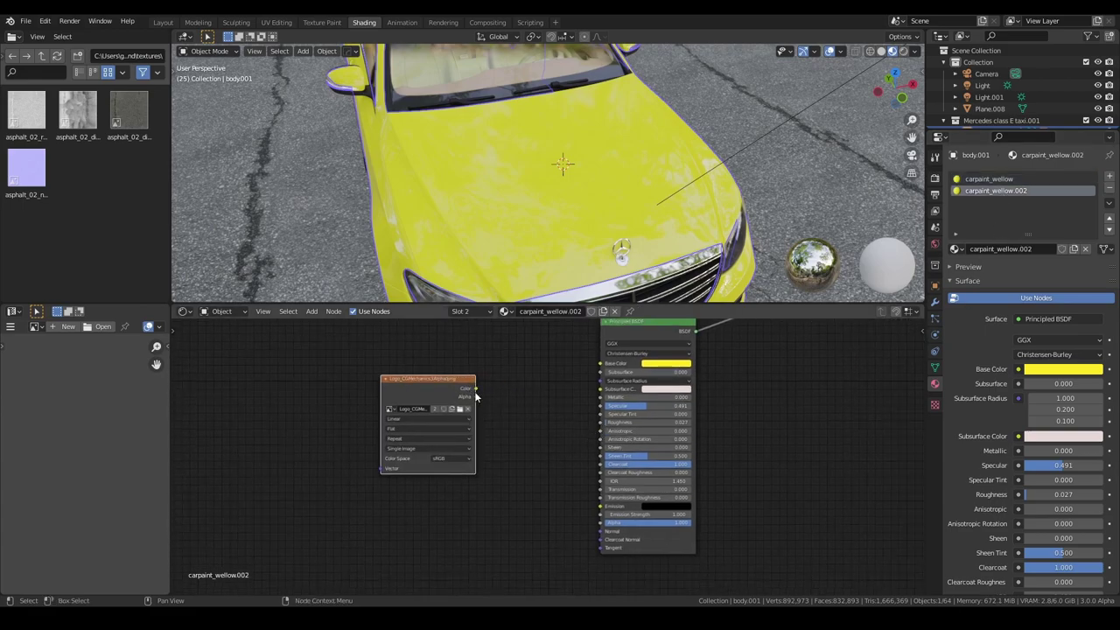
{"action": "mouse_move", "coordinate": [473, 387]}
{"action": "left_mouse_down"}
{"action": "mouse_move", "coordinate": [490, 387]}
{"action": "mouse_move", "coordinate": [353, 380]}
{"action": "left_mouse_up"}
{"action": "mouse_move", "coordinate": [451, 399]}
{"action": "middle_mouse_down"}
{"action": "mouse_move", "coordinate": [520, 411]}
{"action": "mouse_move", "coordinate": [507, 400]}
{"action": "middle_mouse_up"}
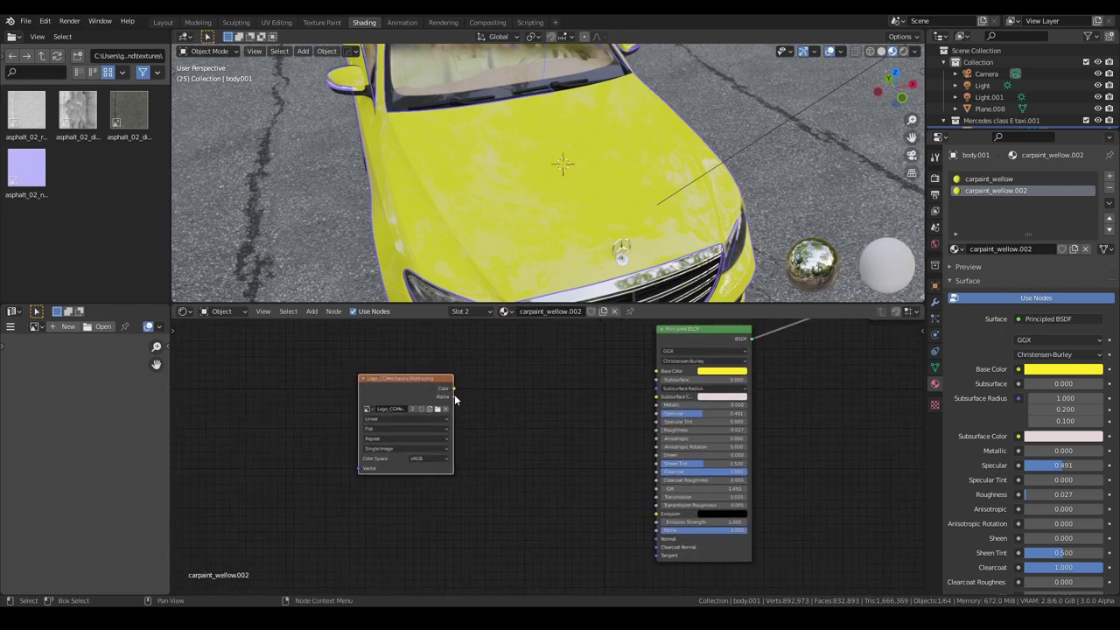
{"action": "left_click_drag", "start_coordinate": [683, 339], "coordinate": [694, 352]}
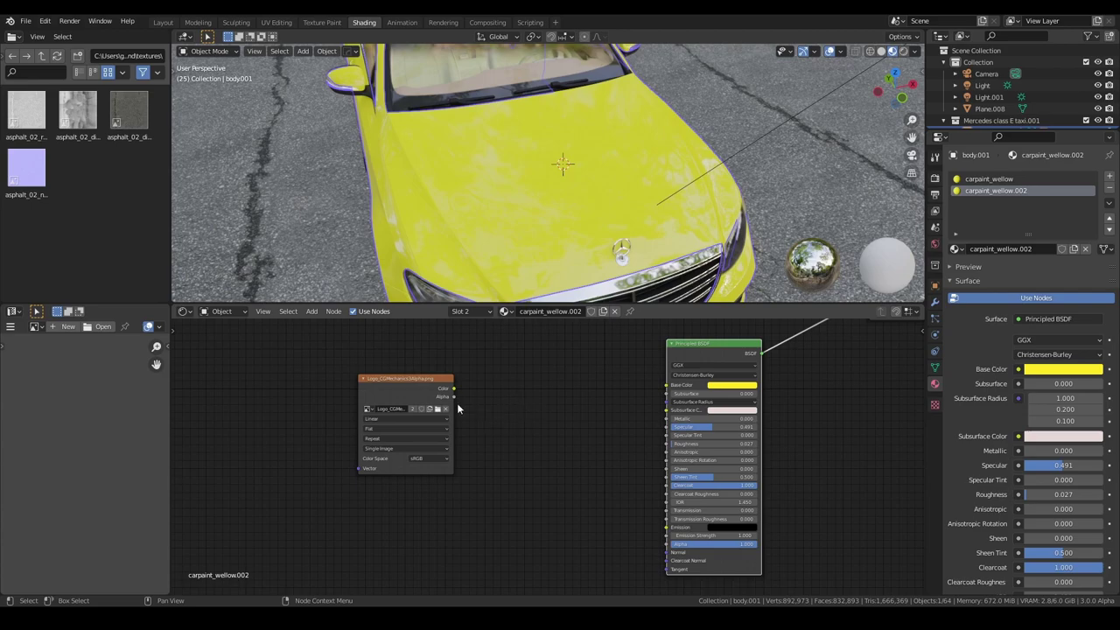
{"action": "left_click", "coordinate": [410, 392], "text": "ctrl+shift"}
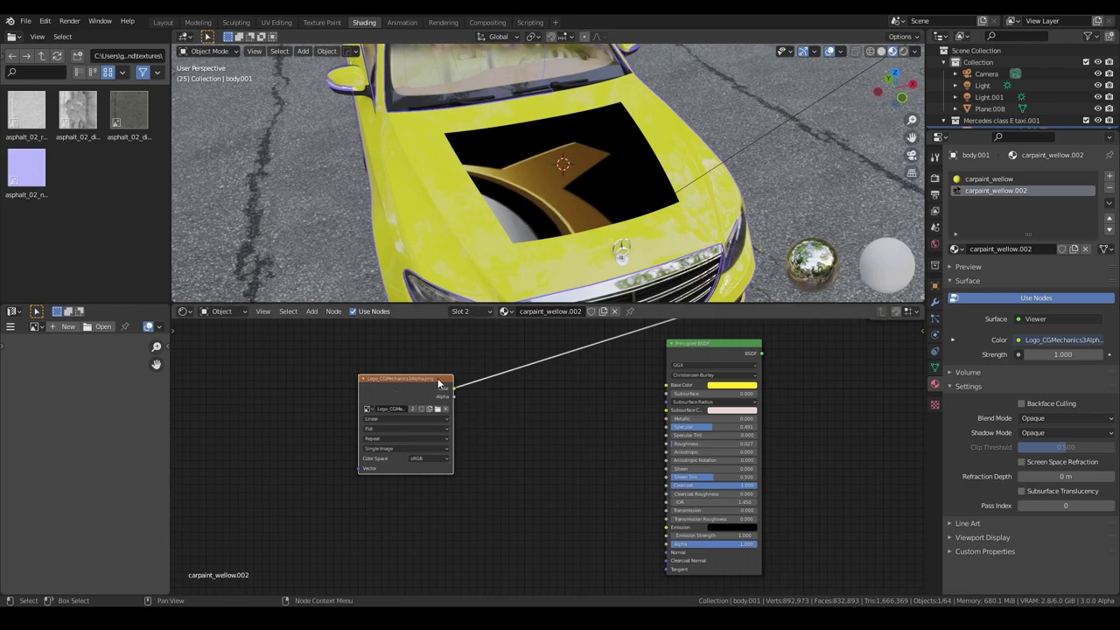
{"action": "left_click_drag", "start_coordinate": [419, 393], "coordinate": [473, 390]}
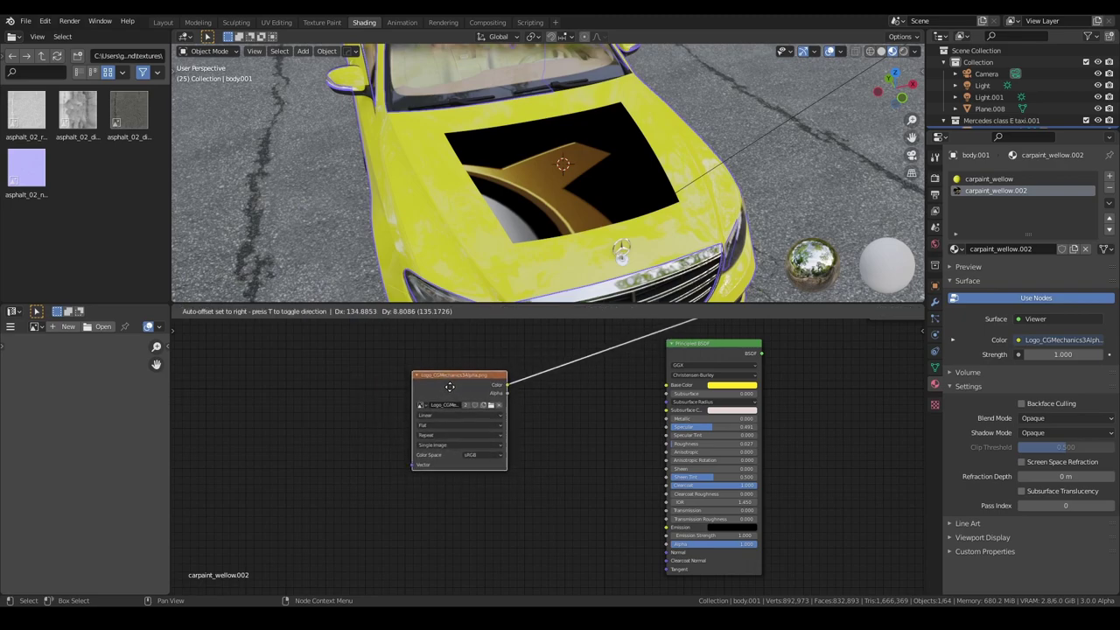
Add Texture Coordinate and Mapping nodes with Ctrl+T and line them up with the image node
{"action": "key", "text": "ctrl+t"}
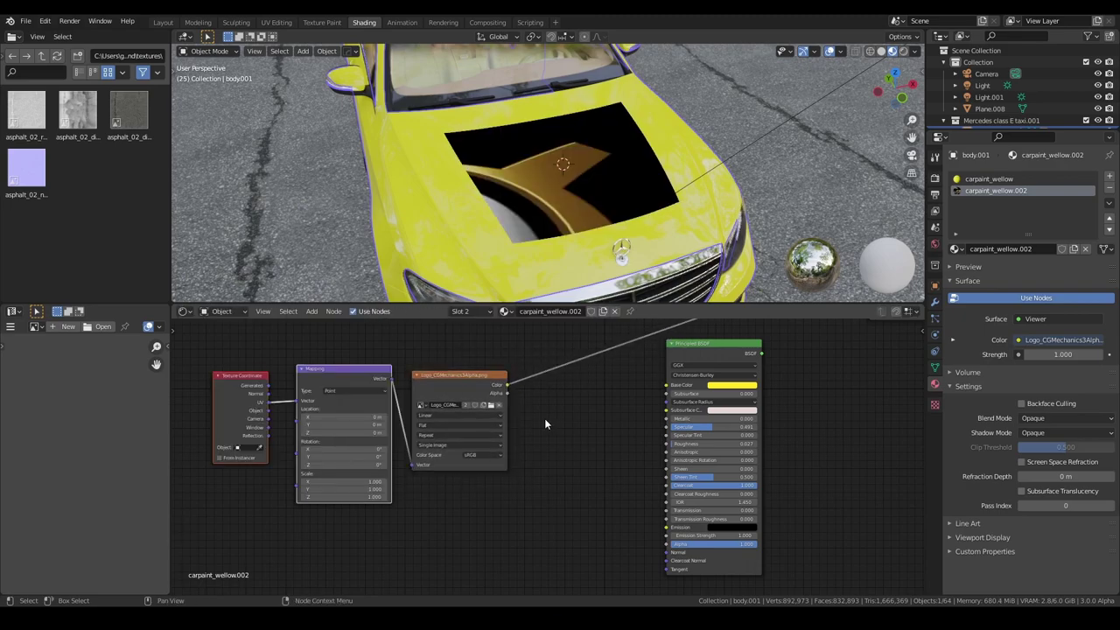
{"action": "middle_click_drag", "start_coordinate": [378, 382], "coordinate": [528, 406]}
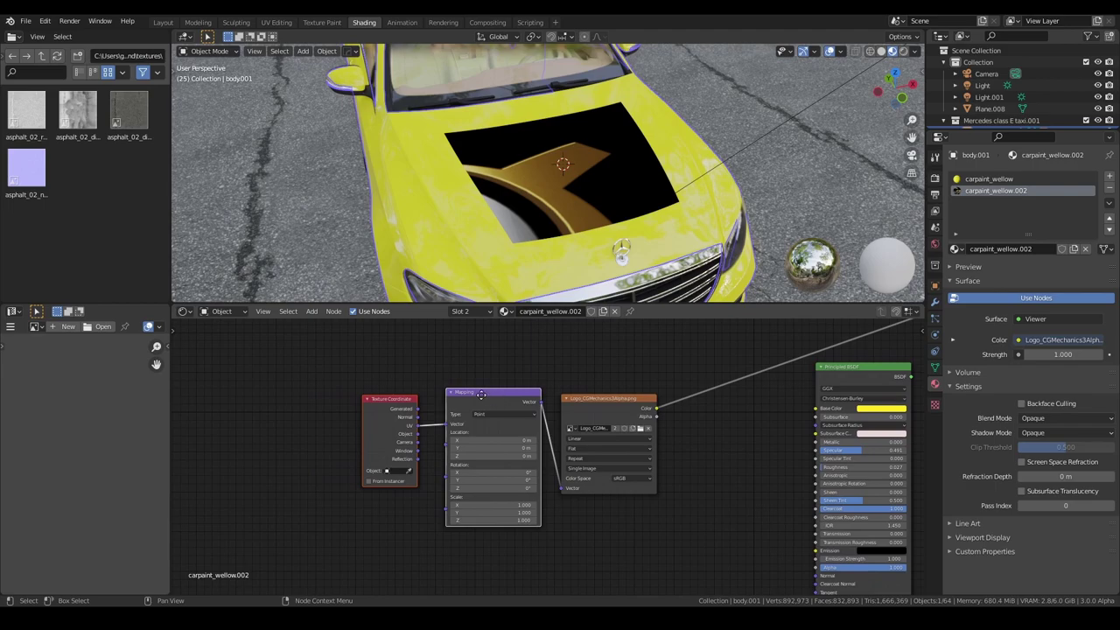
{"action": "left_click_drag", "start_coordinate": [496, 394], "coordinate": [471, 392]}
{"action": "middle_click_drag", "start_coordinate": [551, 416], "coordinate": [492, 424]}
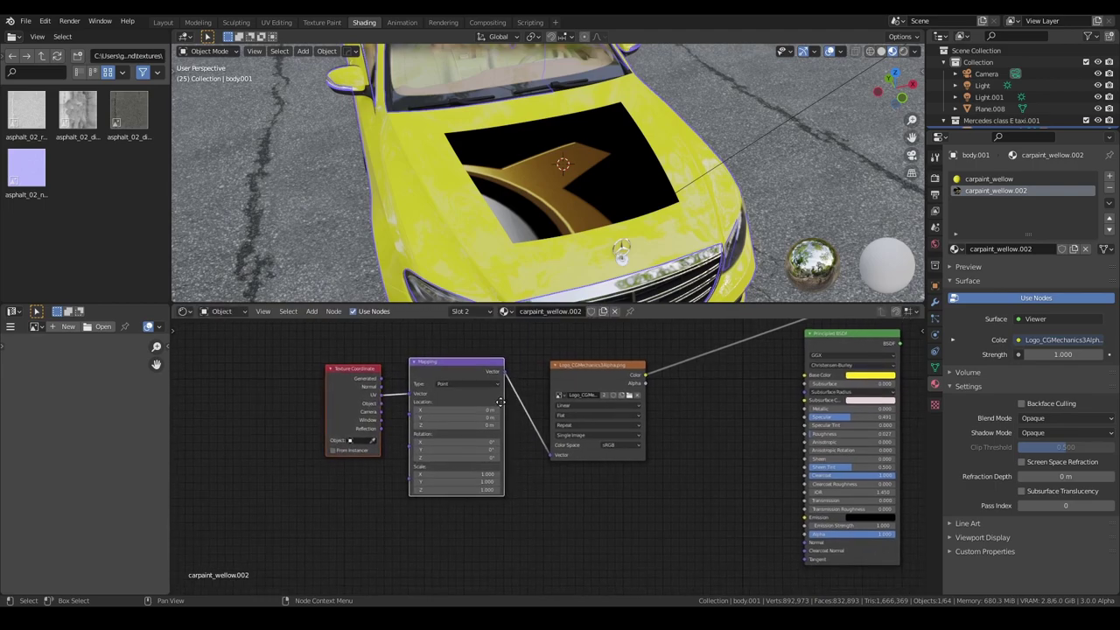
{"action": "scroll", "coordinate": [492, 424], "scroll_direction": "up", "scroll_amount": 1}
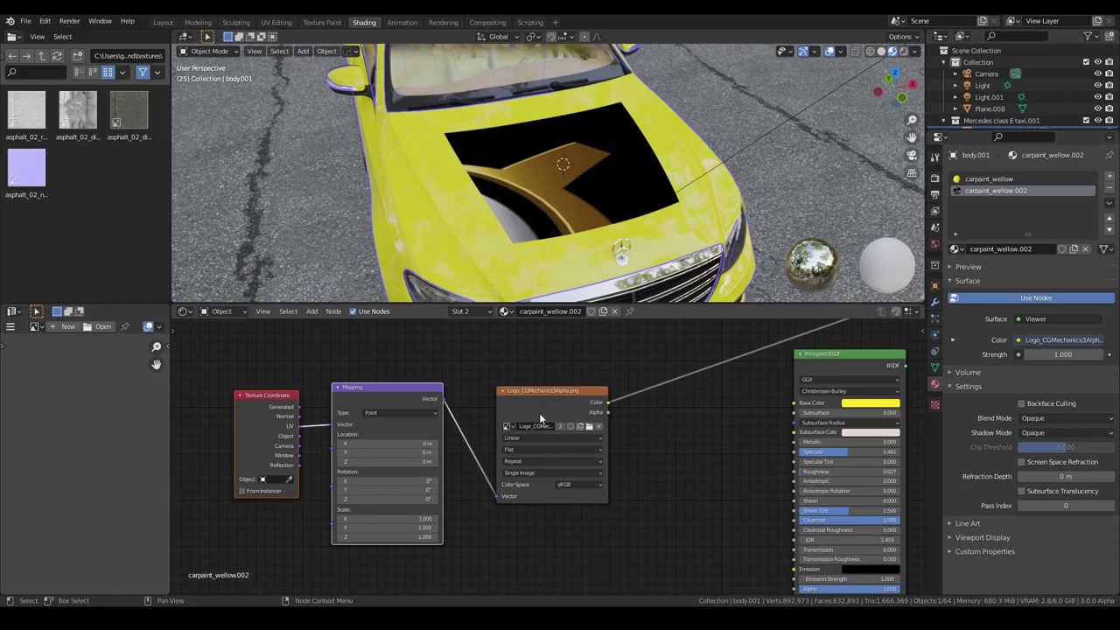
{"action": "left_click_drag", "start_coordinate": [539, 413], "coordinate": [515, 411]}
{"action": "middle_click_drag", "start_coordinate": [442, 428], "coordinate": [528, 418]}
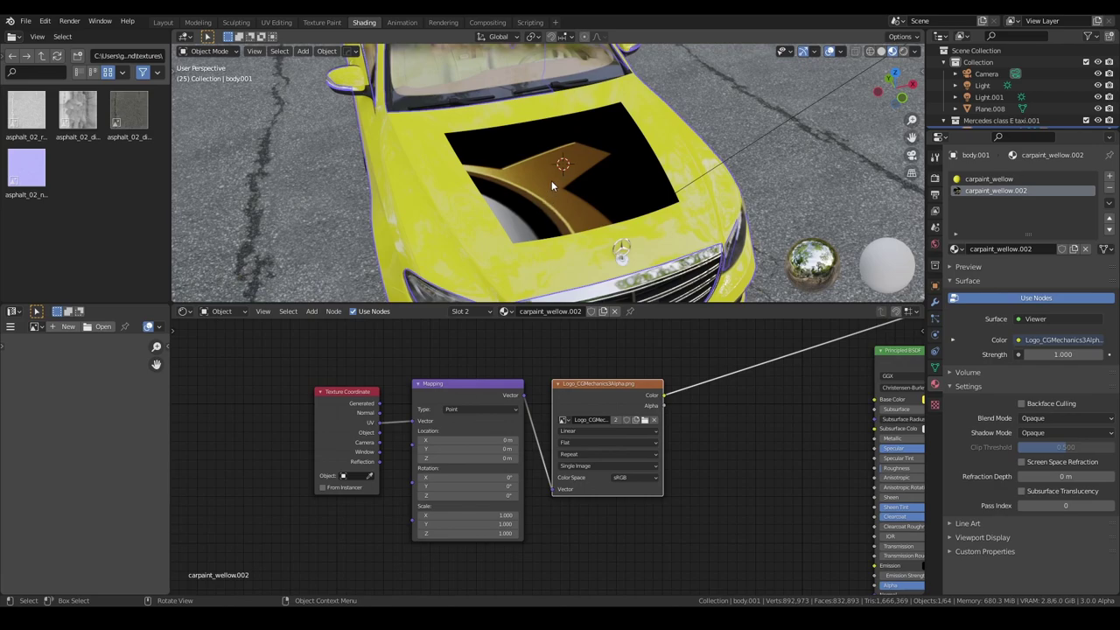
In Edit Mode, select all hood UVs in the UV Editor and move them over the logo
{"action": "key", "text": "Tab"}
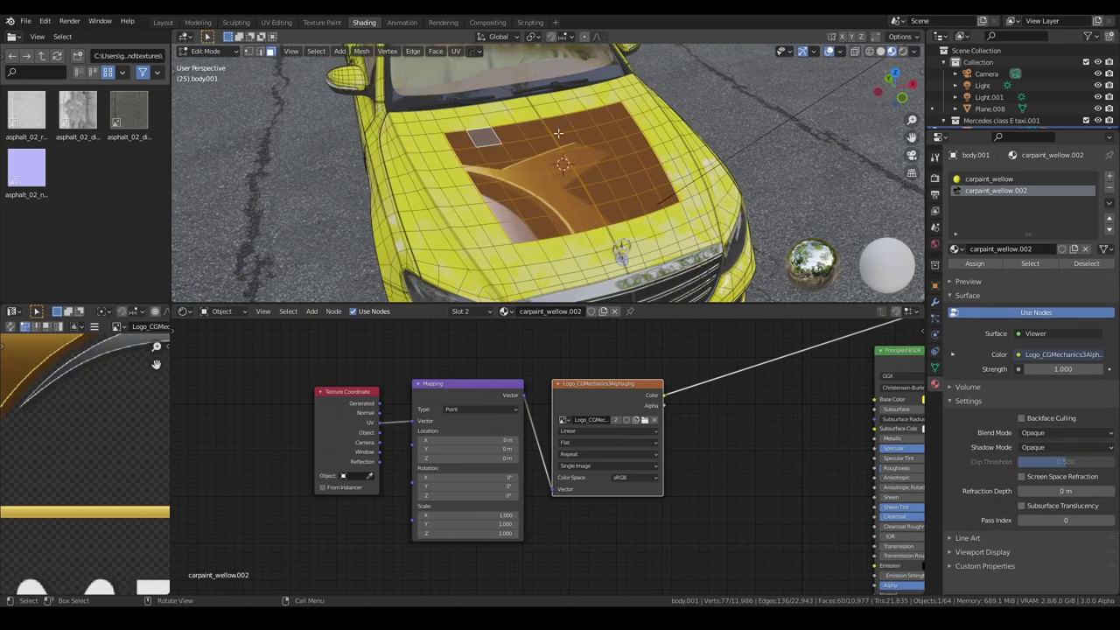
{"action": "scroll", "coordinate": [120, 447], "scroll_direction": "down", "scroll_amount": 3}
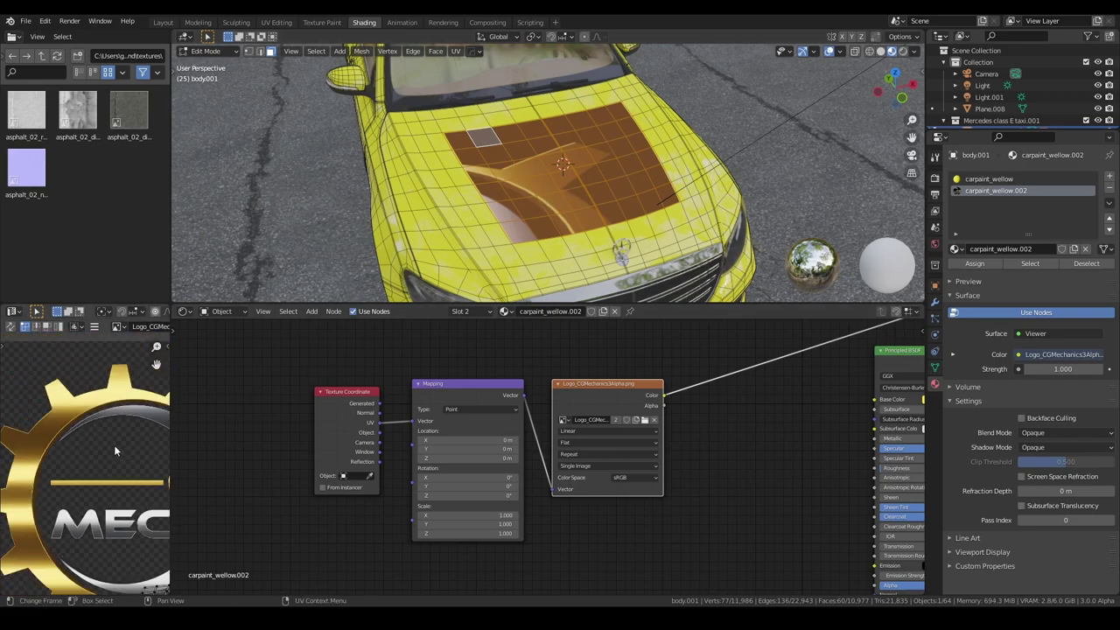
{"action": "scroll", "coordinate": [114, 446], "scroll_direction": "down", "scroll_amount": 2}
{"action": "scroll", "coordinate": [111, 456], "scroll_direction": "down", "scroll_amount": 2}
{"action": "scroll", "coordinate": [107, 450], "scroll_direction": "down", "scroll_amount": 1}
{"action": "scroll", "coordinate": [103, 446], "scroll_direction": "down", "scroll_amount": 1}
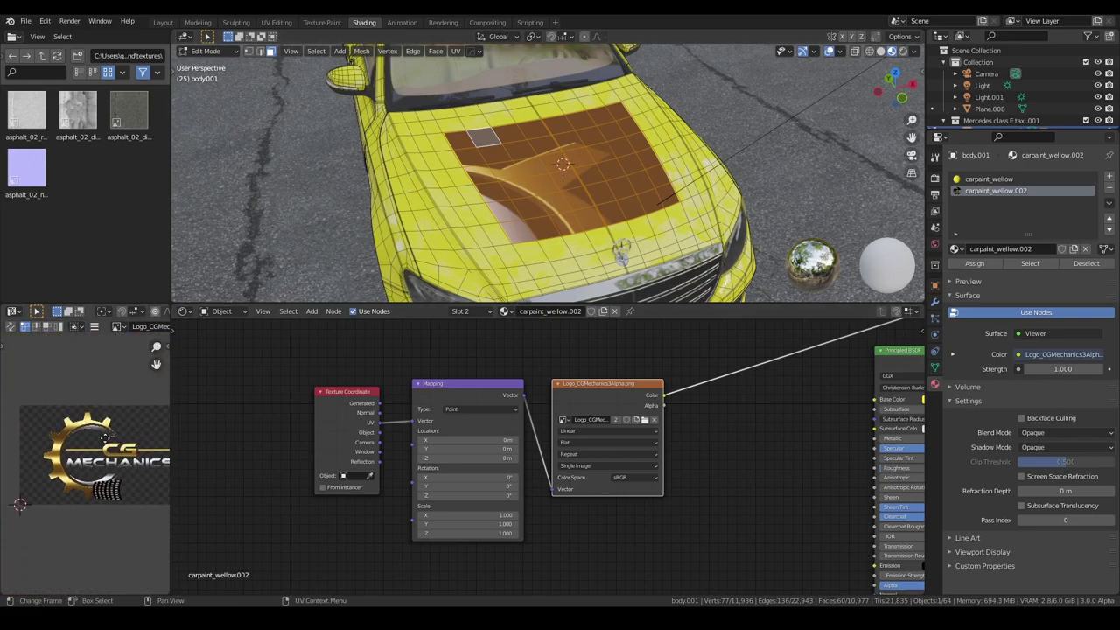
{"action": "scroll", "coordinate": [101, 442], "scroll_direction": "down", "scroll_amount": 1}
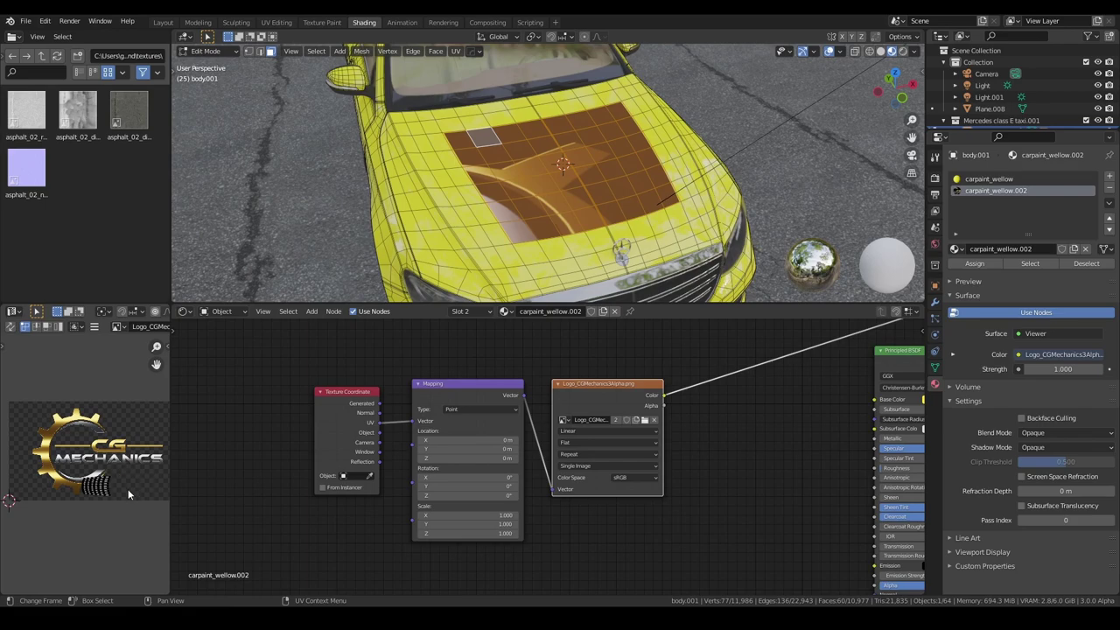
{"action": "key", "text": "ctrl+space"}
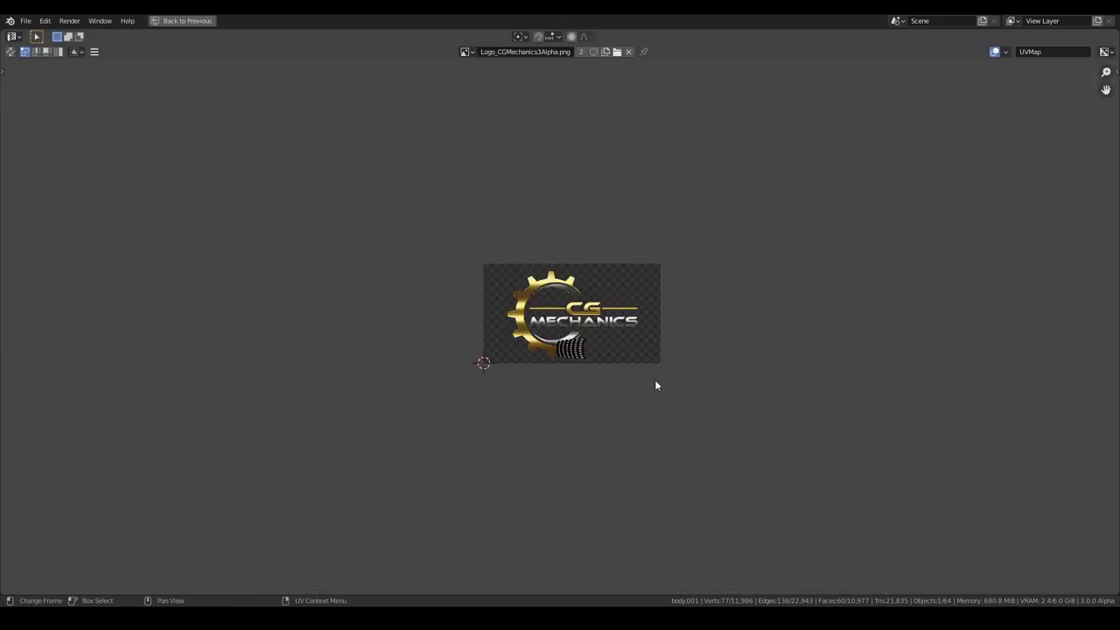
{"action": "scroll", "coordinate": [604, 352], "scroll_direction": "up", "scroll_amount": 1}
{"action": "scroll", "coordinate": [626, 367], "scroll_direction": "up", "scroll_amount": 4}
{"action": "key", "text": "a"}
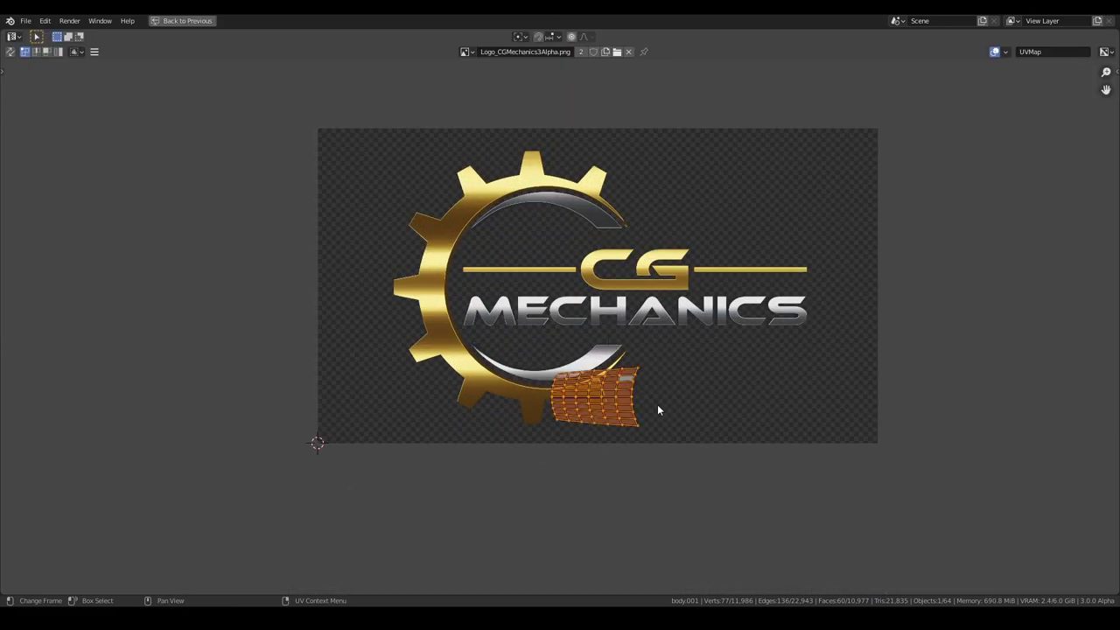
{"action": "key", "text": "g"}
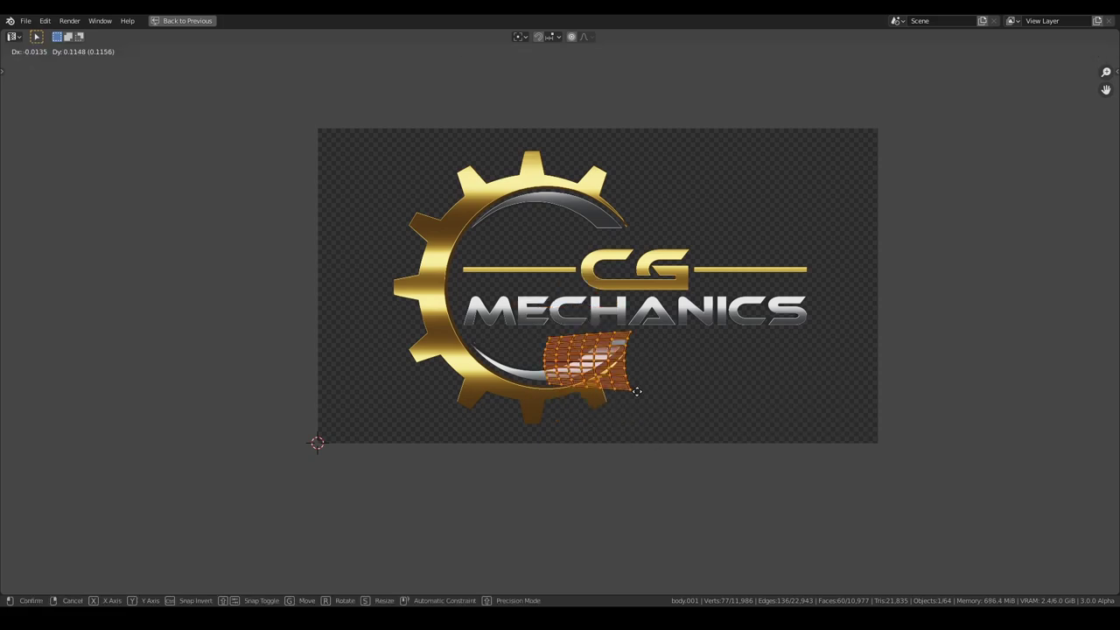
{"action": "left_click", "coordinate": [601, 341]}
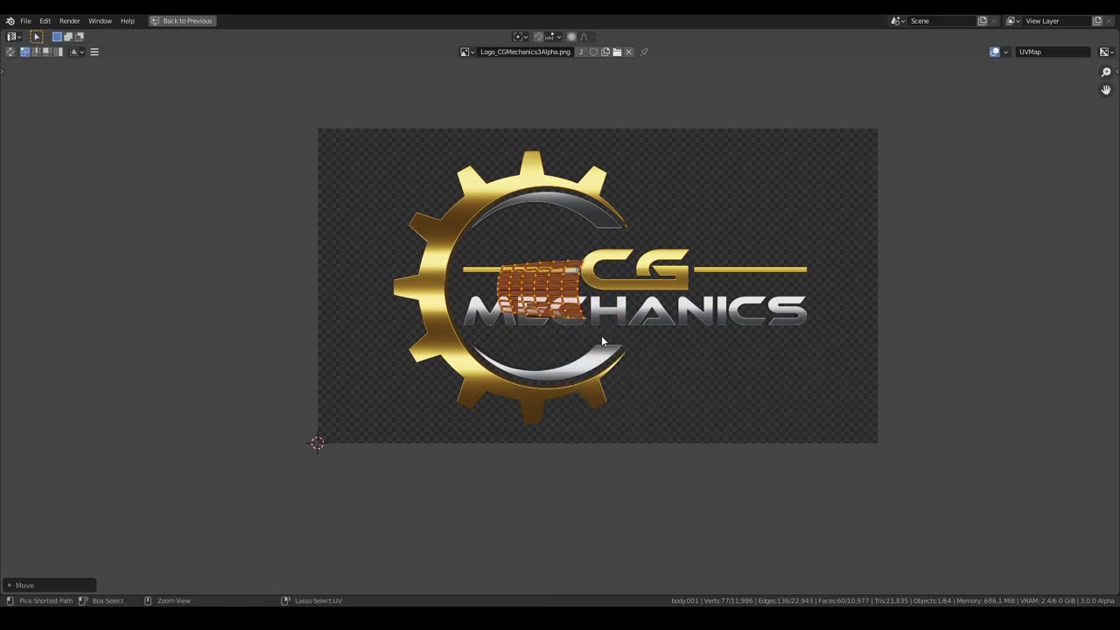
{"action": "key", "text": "ctrl+space"}
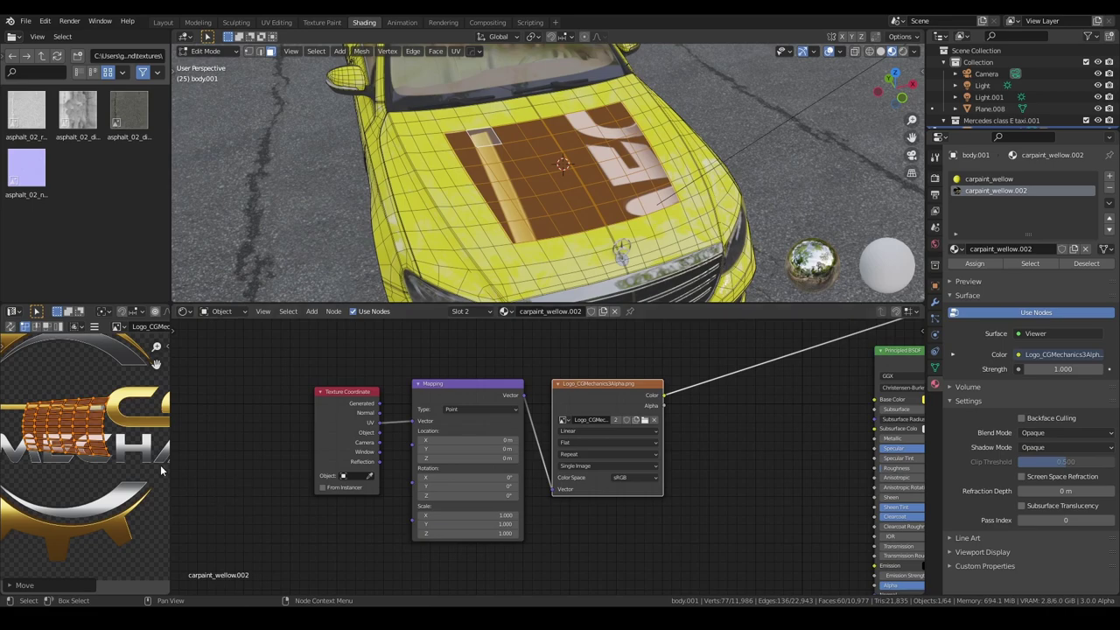
{"action": "key", "text": "g"}
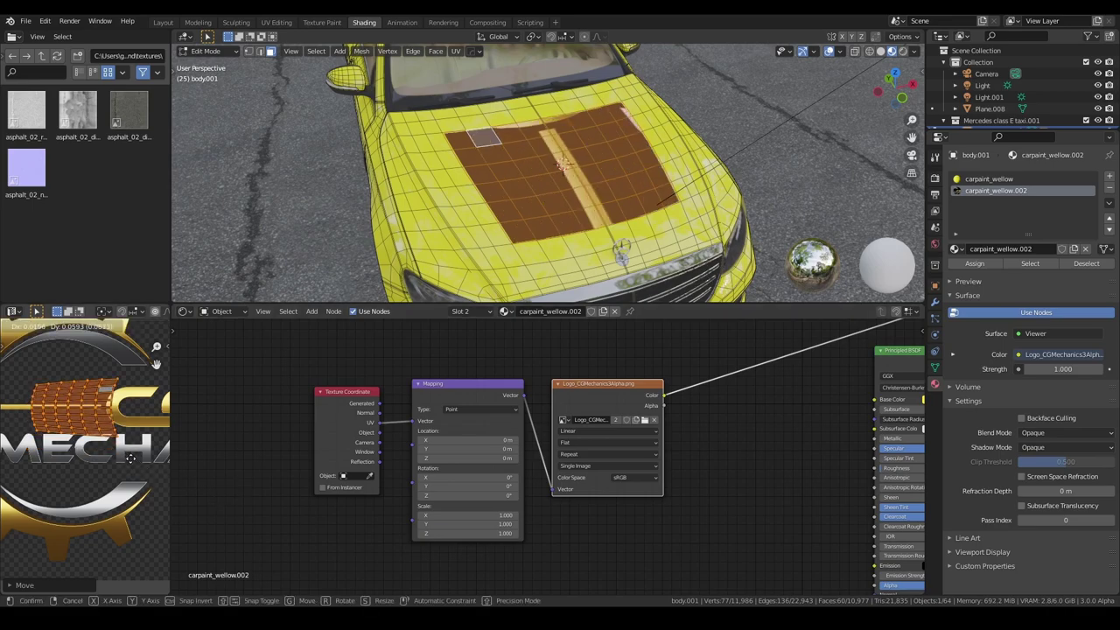
{"action": "left_click", "coordinate": [122, 455]}
{"action": "scroll", "coordinate": [123, 455], "scroll_direction": "down", "scroll_amount": 2}
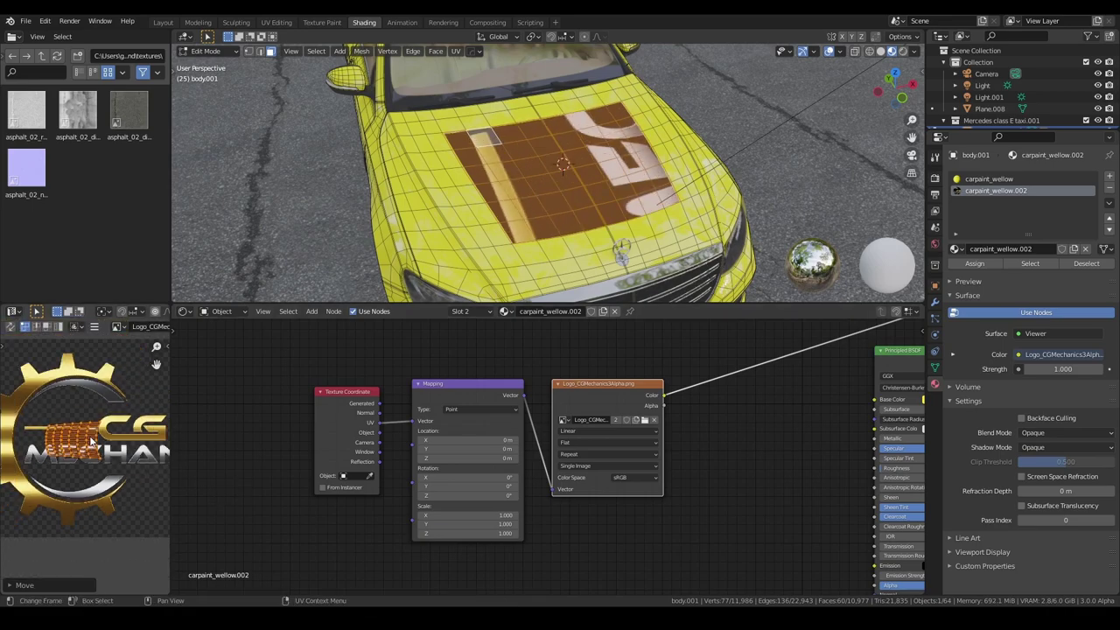
{"action": "left_click_drag", "start_coordinate": [173, 428], "coordinate": [278, 437]}
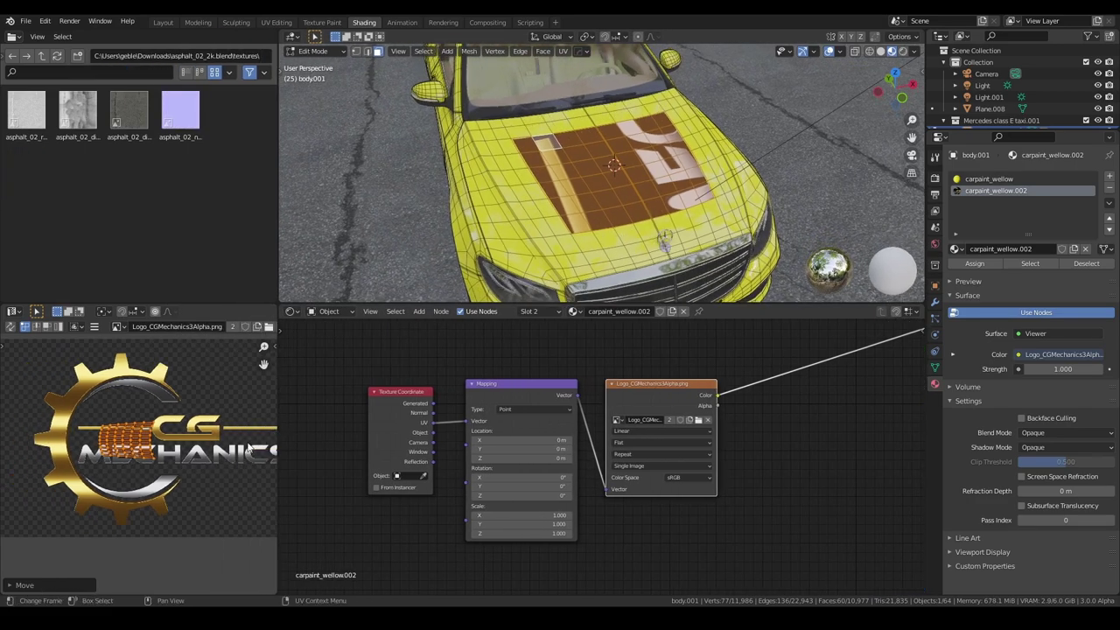
Rotate the hood UVs 90°, scale them along X, uniformly and along Y, and center them on the logo
{"action": "key", "text": "r"}
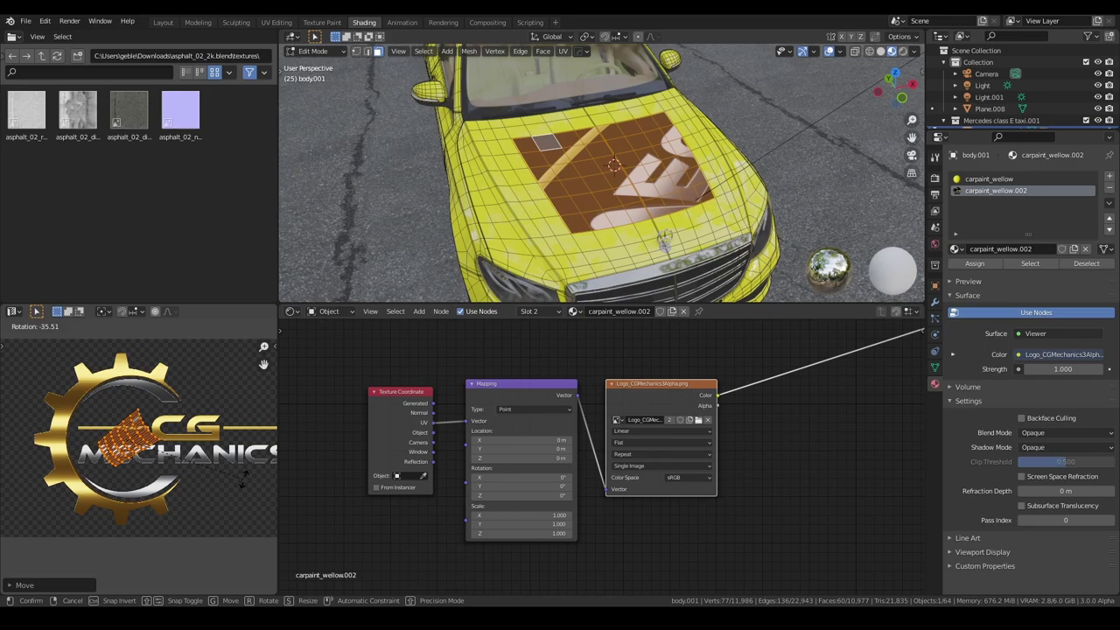
{"action": "type", "text": "90"}
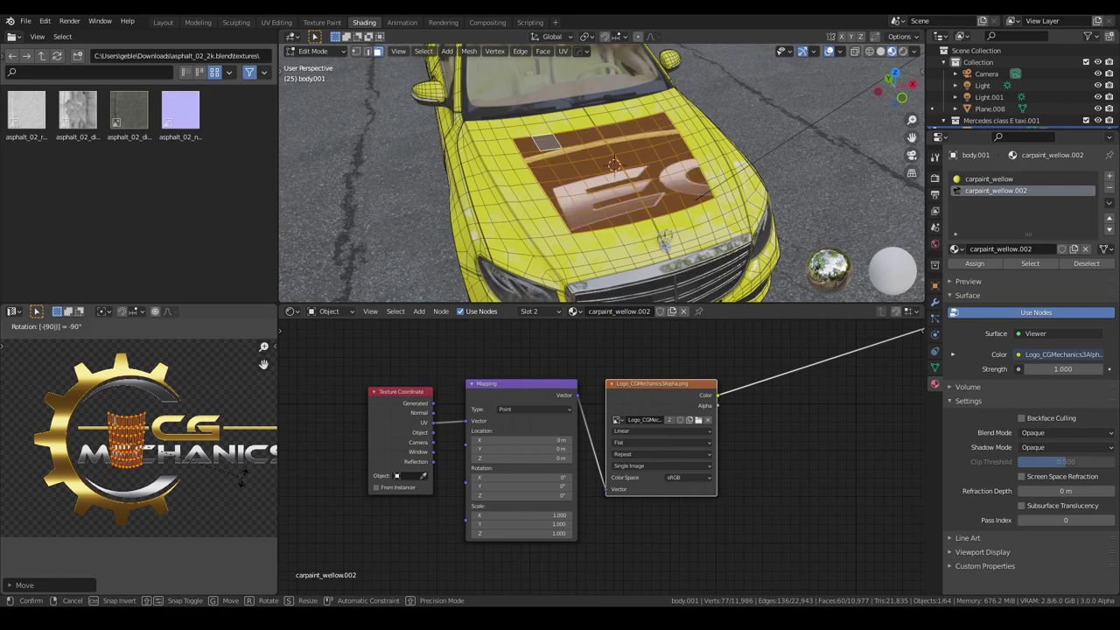
{"action": "key", "text": "Return"}
{"action": "key", "text": "s"}
{"action": "key", "text": "x"}
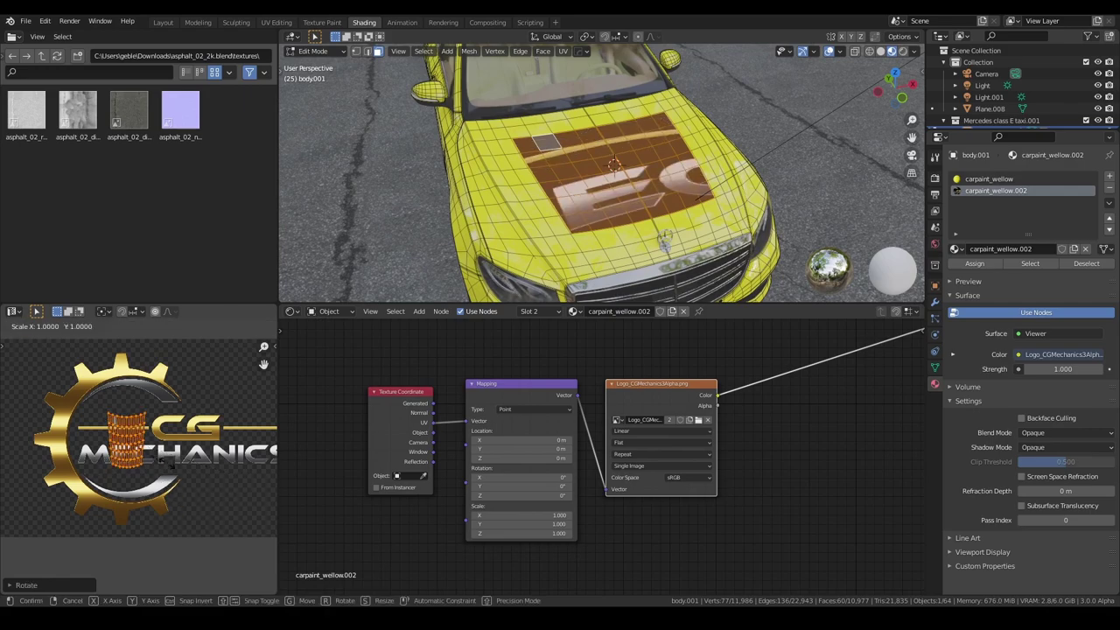
{"action": "left_click", "coordinate": [255, 484]}
{"action": "key", "text": "s"}
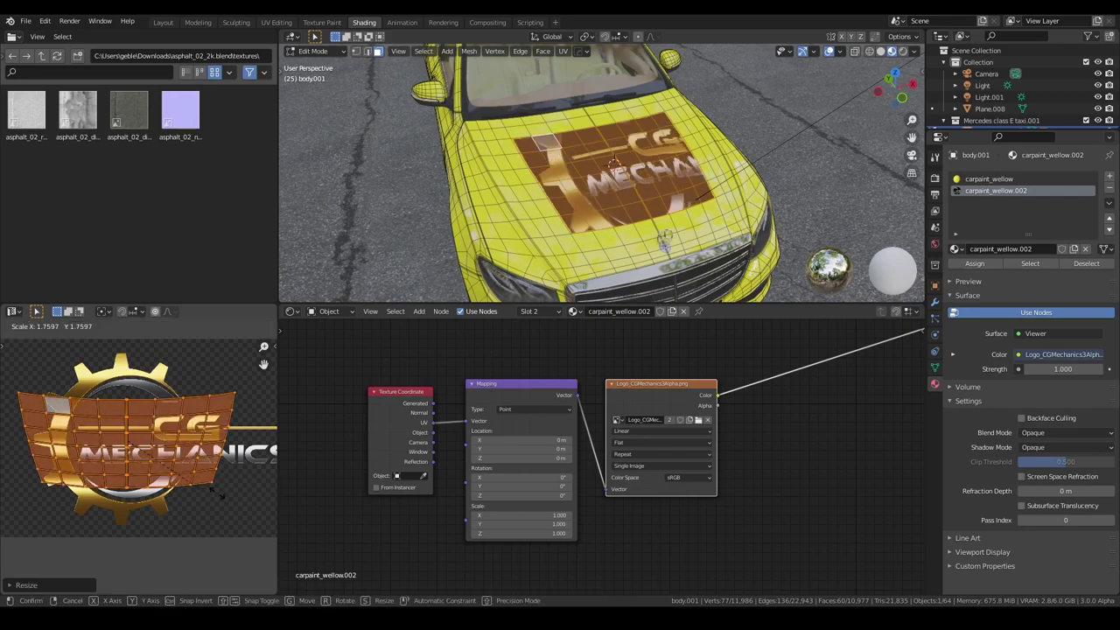
{"action": "left_click", "coordinate": [248, 490]}
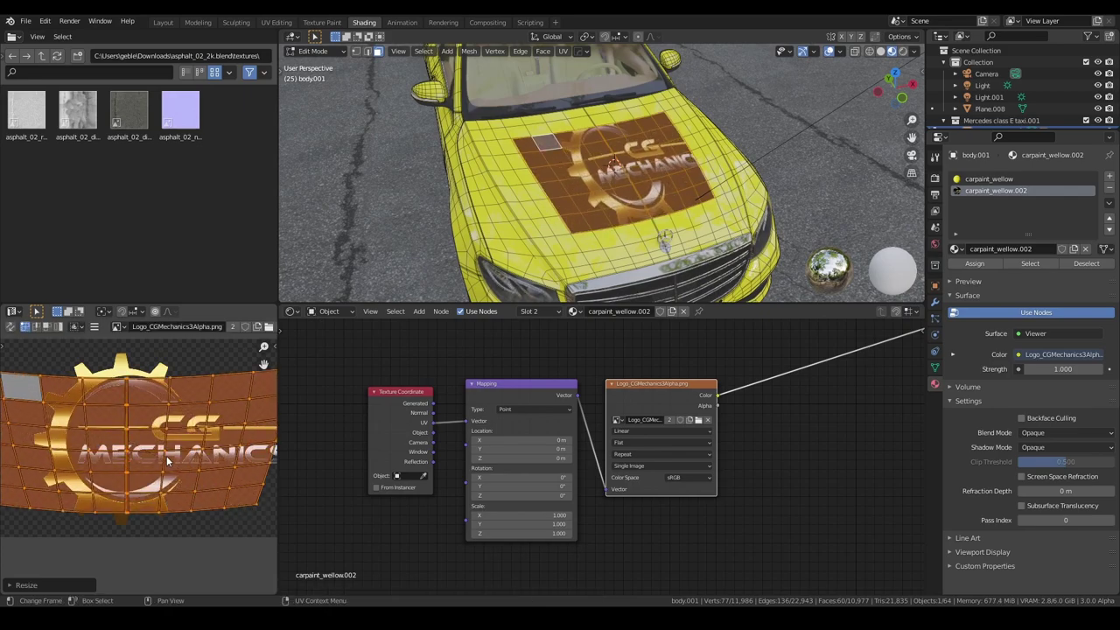
{"action": "scroll", "coordinate": [166, 456], "scroll_direction": "down", "scroll_amount": 3}
{"action": "key", "text": "s"}
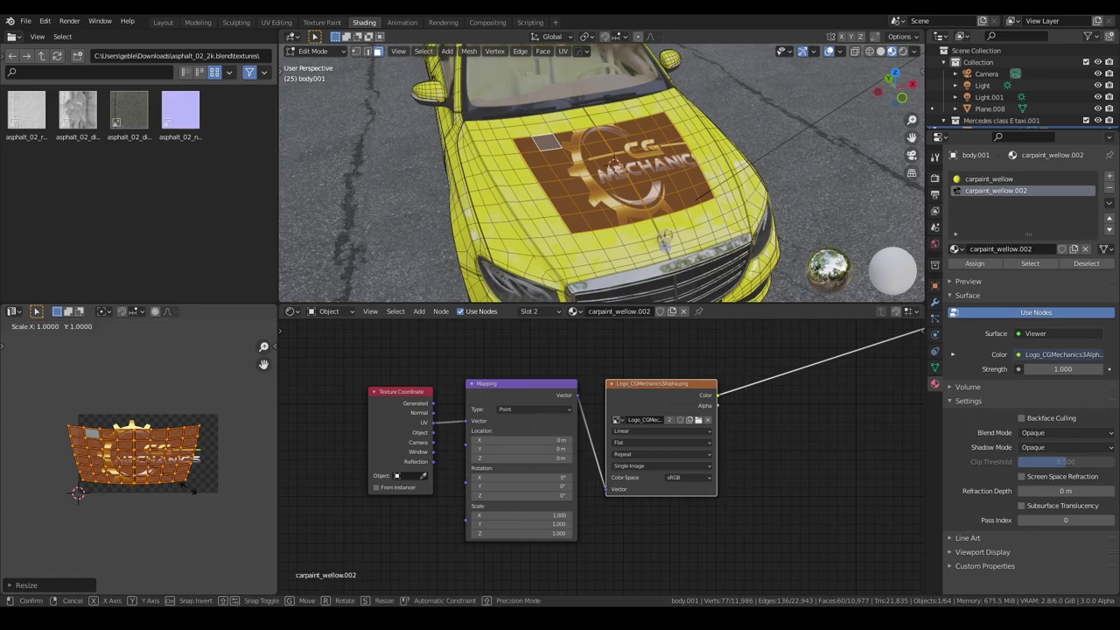
{"action": "key", "text": "y"}
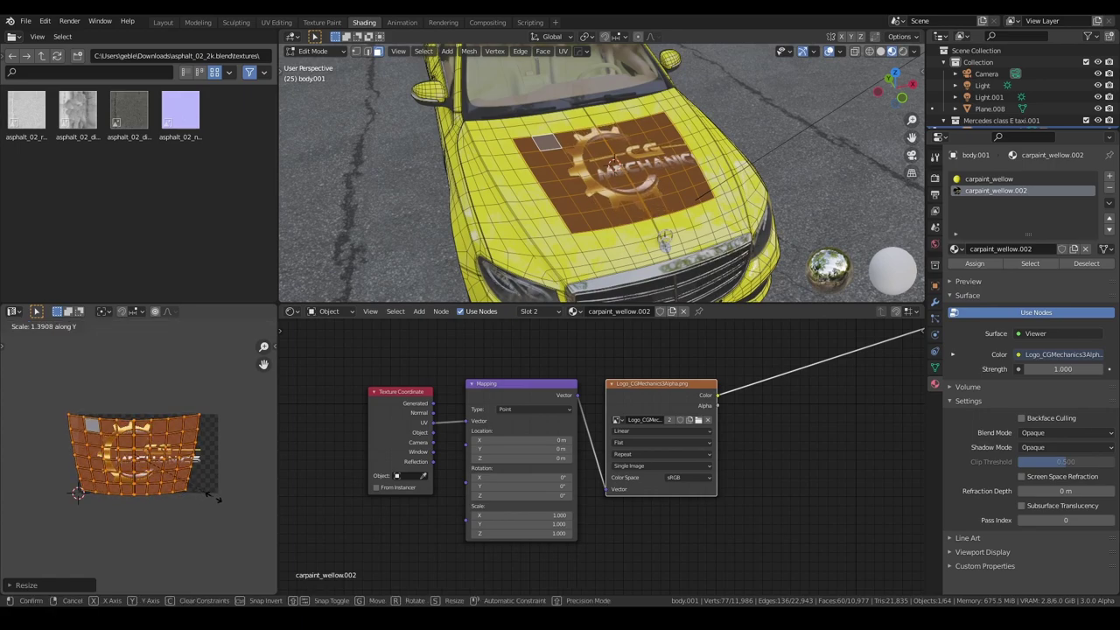
{"action": "left_click", "coordinate": [221, 502]}
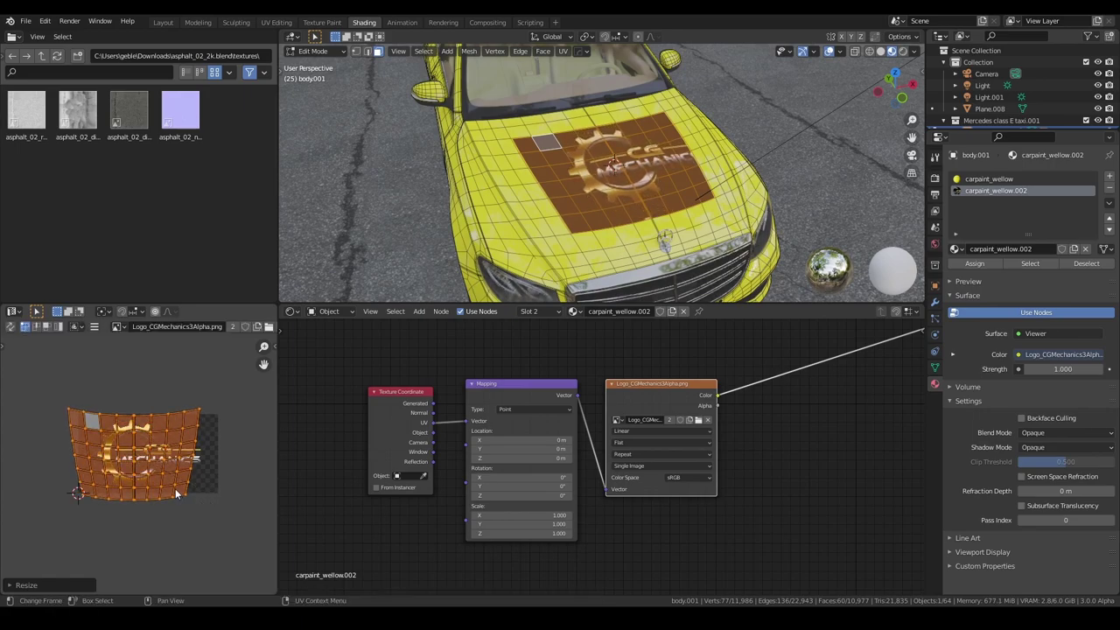
{"action": "key", "text": "g"}
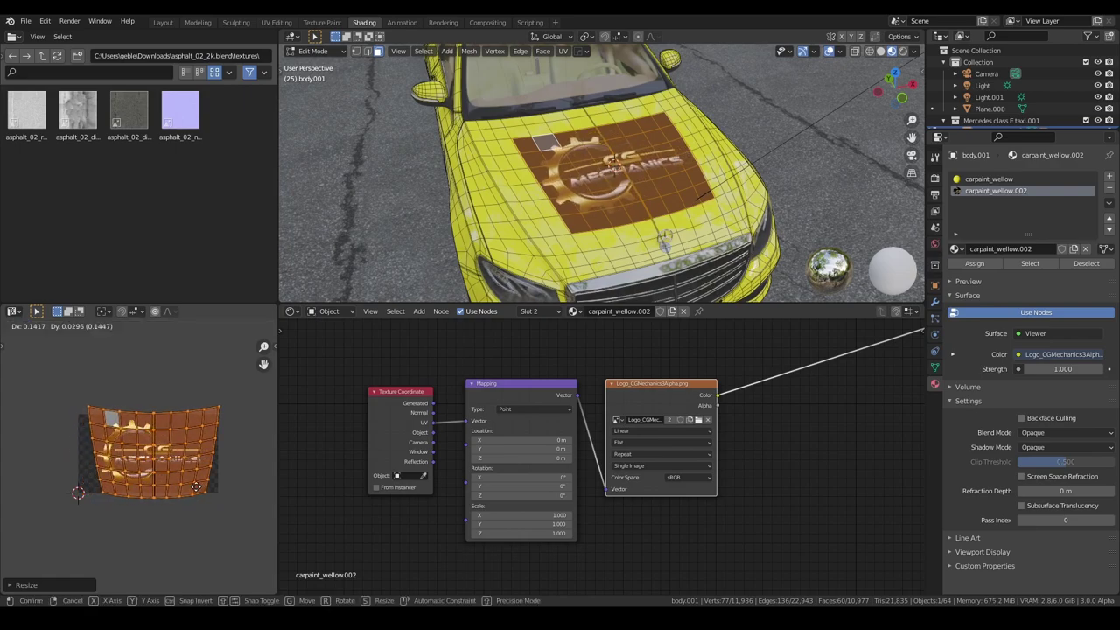
{"action": "left_click", "coordinate": [195, 491]}
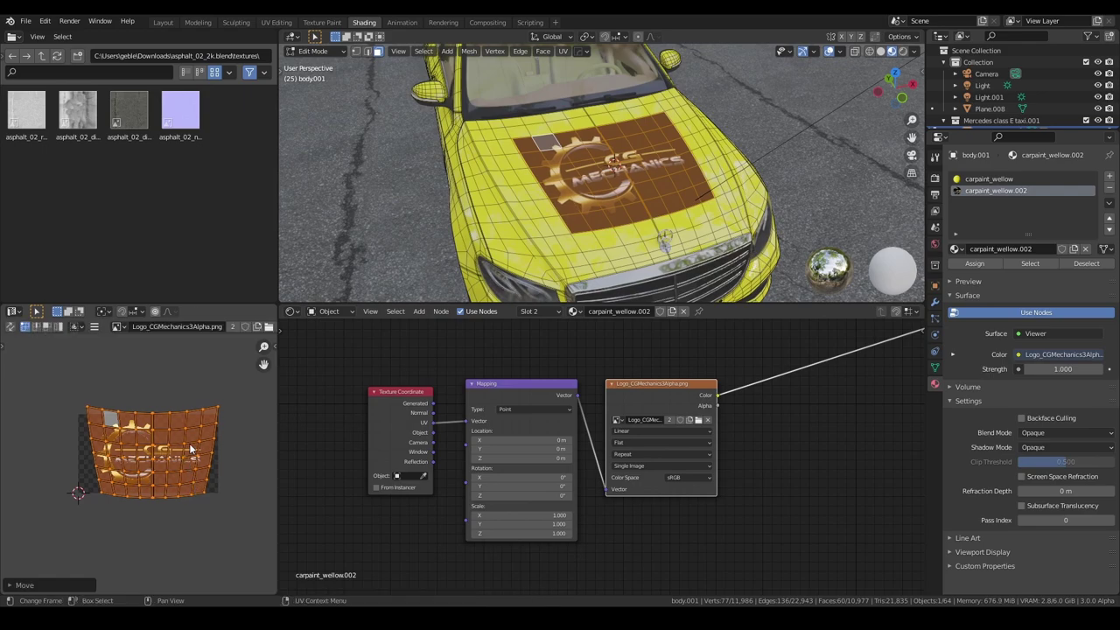
{"action": "key", "text": "Tab"}
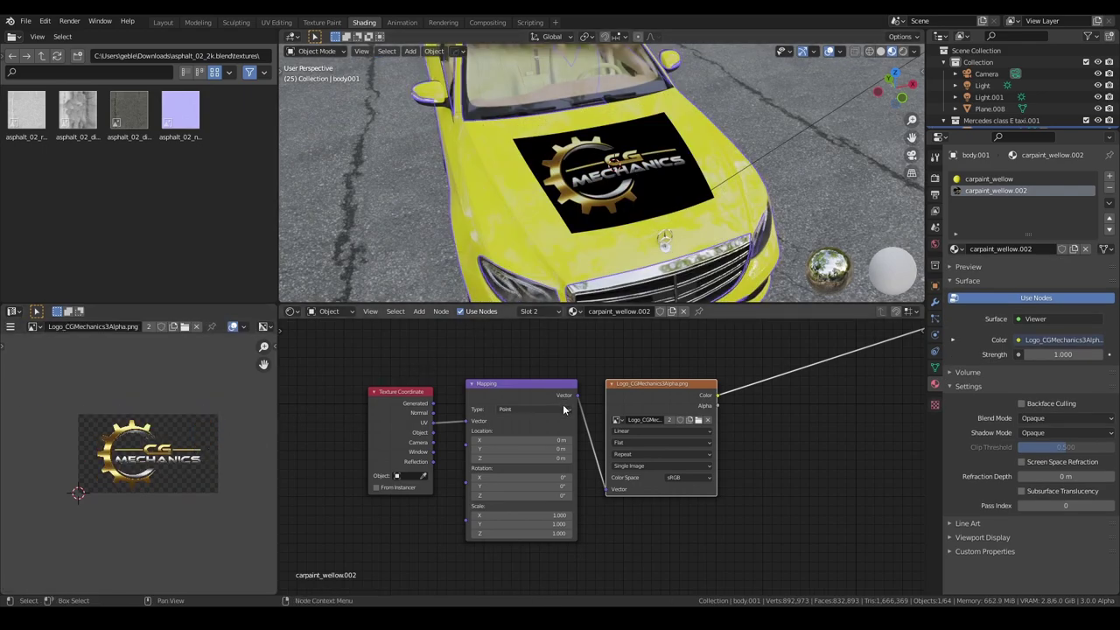
Drag the Principled BSDF node rightward past the Material Output area, clearing space beside the logo image node
{"action": "scroll", "coordinate": [531, 404], "scroll_direction": "down", "scroll_amount": 3}
{"action": "left_click_drag", "start_coordinate": [598, 388], "coordinate": [568, 453]}
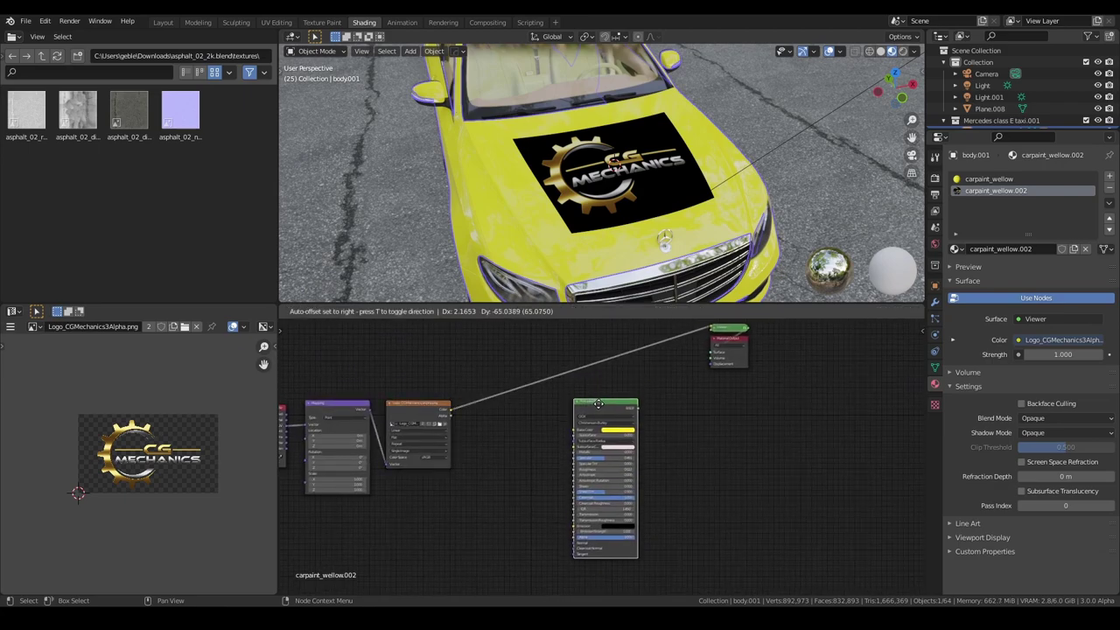
{"action": "middle_click_drag", "start_coordinate": [568, 453], "coordinate": [596, 411]}
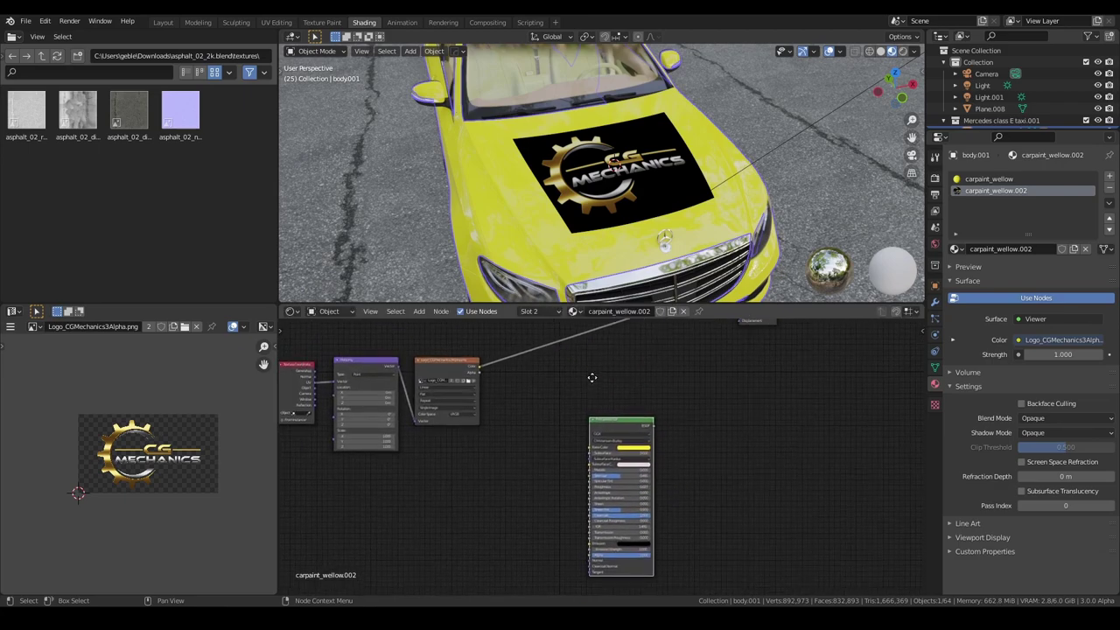
{"action": "left_click_drag", "start_coordinate": [598, 416], "coordinate": [478, 455]}
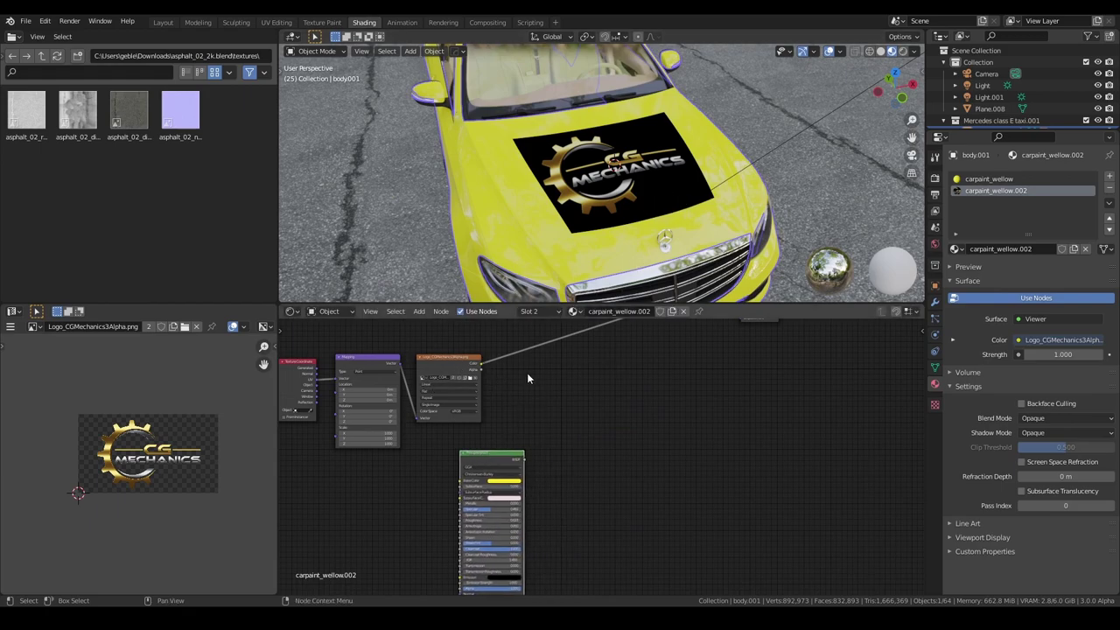
{"action": "middle_click_drag", "start_coordinate": [526, 373], "coordinate": [387, 464]}
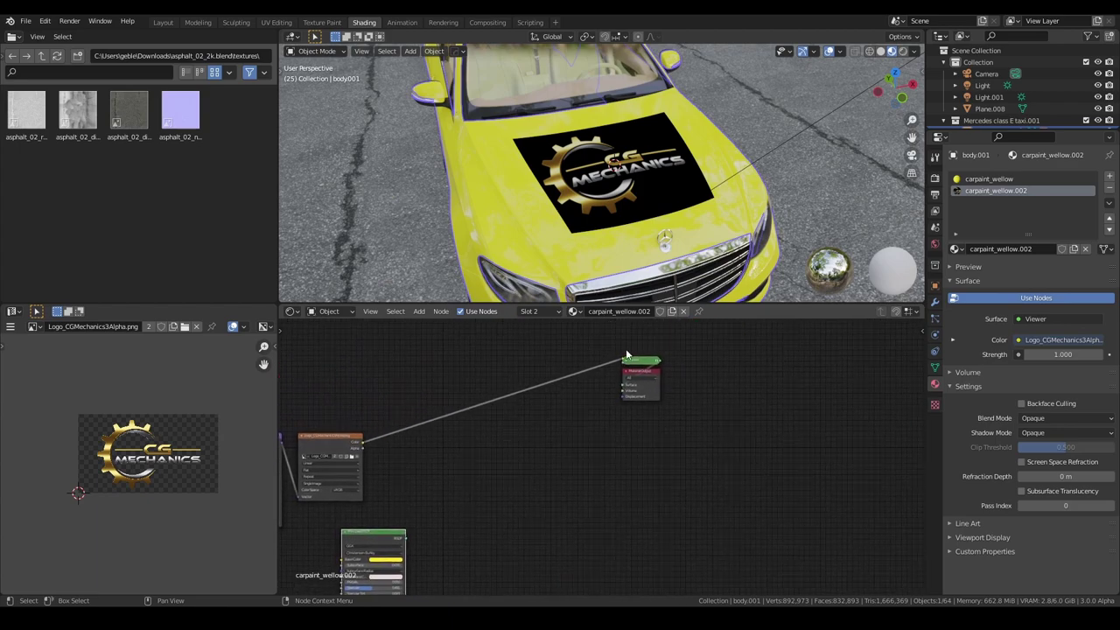
{"action": "scroll", "coordinate": [560, 437], "scroll_direction": "up", "scroll_amount": 2}
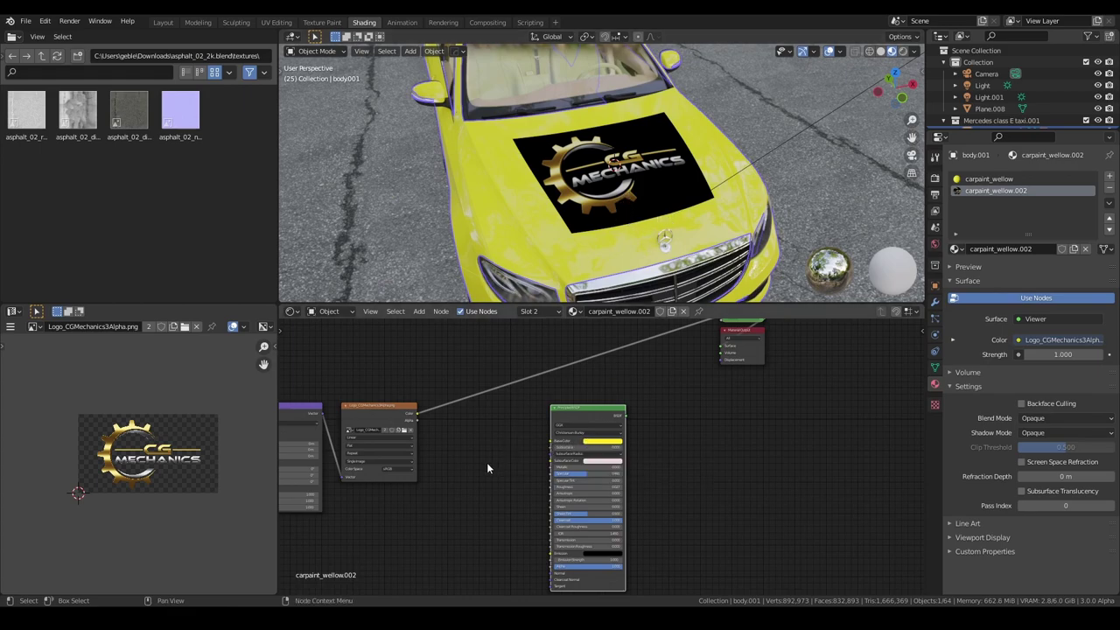
{"action": "middle_click_drag", "start_coordinate": [487, 462], "coordinate": [563, 467]}
{"action": "left_click_drag", "start_coordinate": [652, 411], "coordinate": [678, 411]}
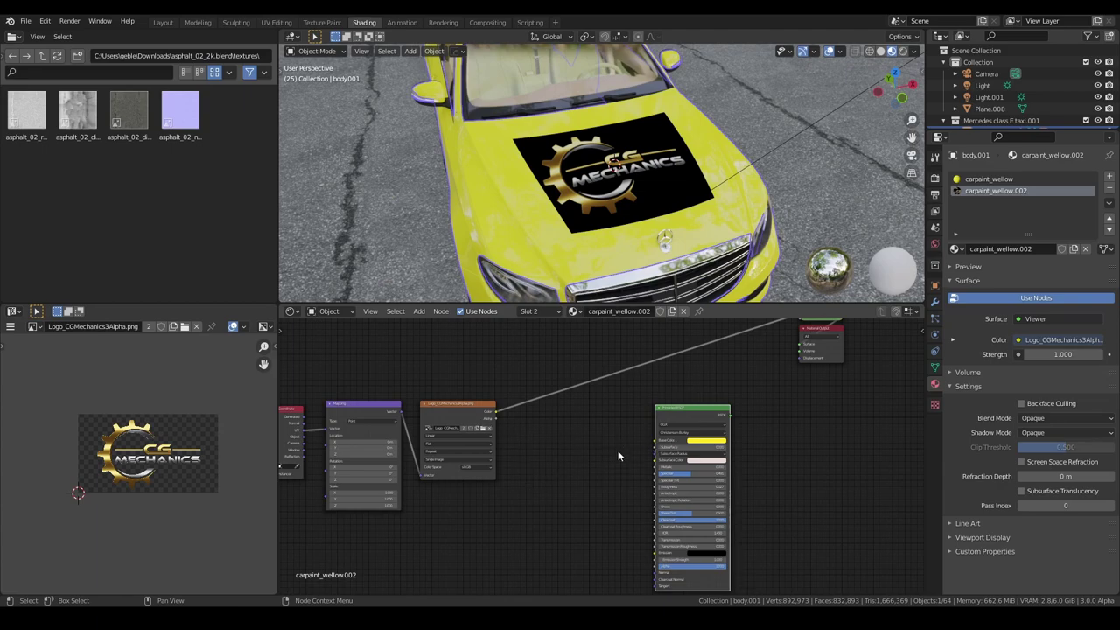
{"action": "scroll", "coordinate": [605, 453], "scroll_direction": "up", "scroll_amount": 2}
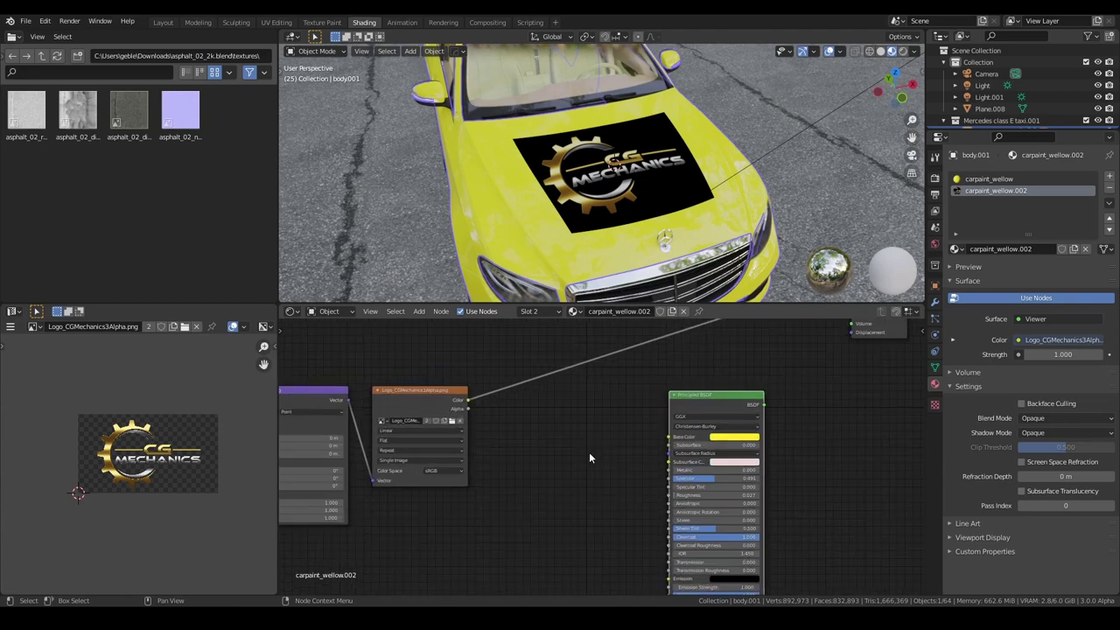
Add a MixRGB node and place it before the Principled BSDF
{"action": "key", "text": "shift+a"}
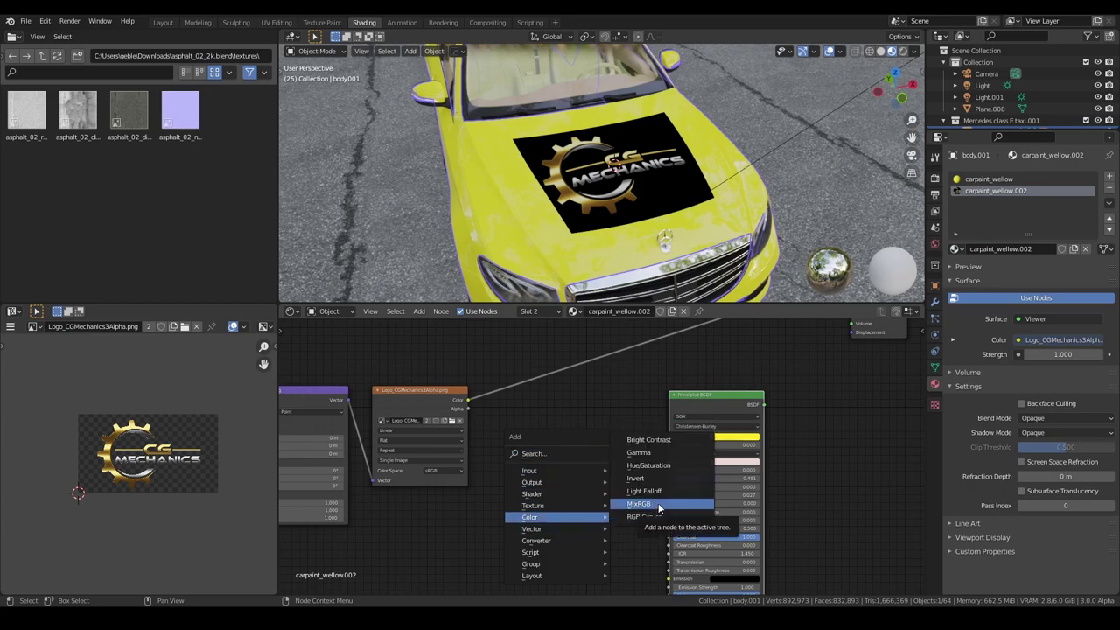
{"action": "left_click", "coordinate": [636, 504]}
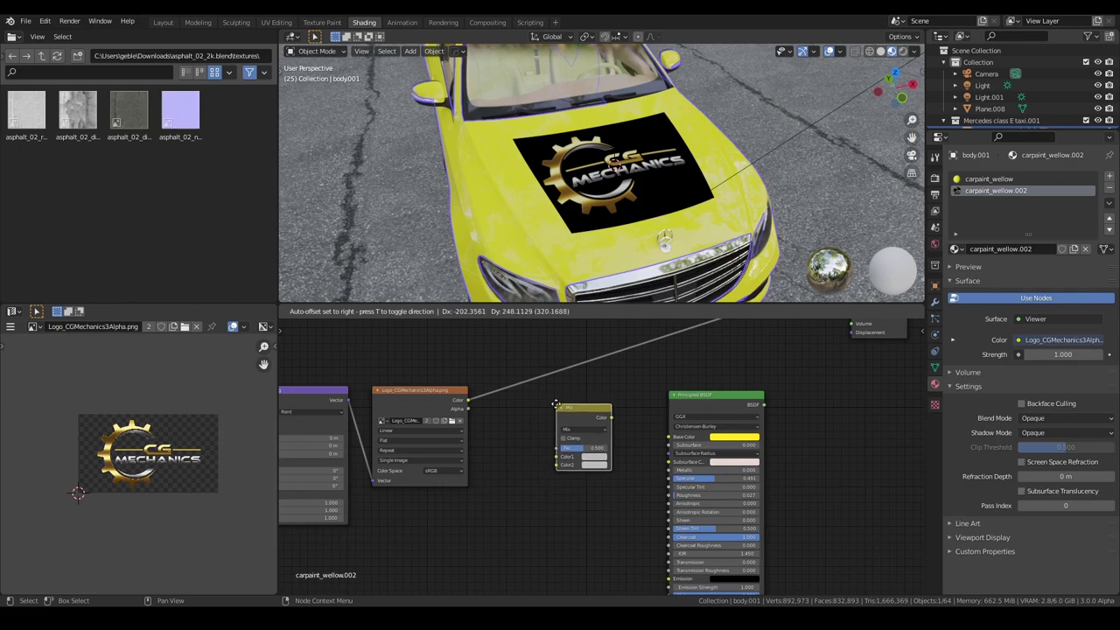
{"action": "left_click", "coordinate": [617, 469]}
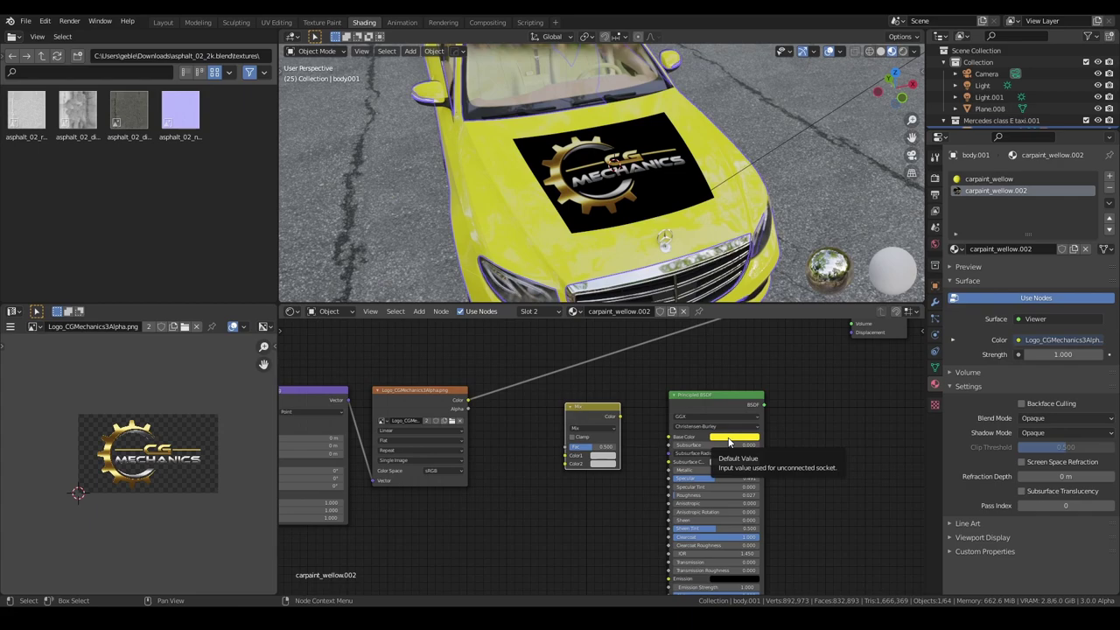
Copy the yellow Base Color into Mix Color1 and link the logo's Color to Color2
{"action": "key", "text": "ctrl"}
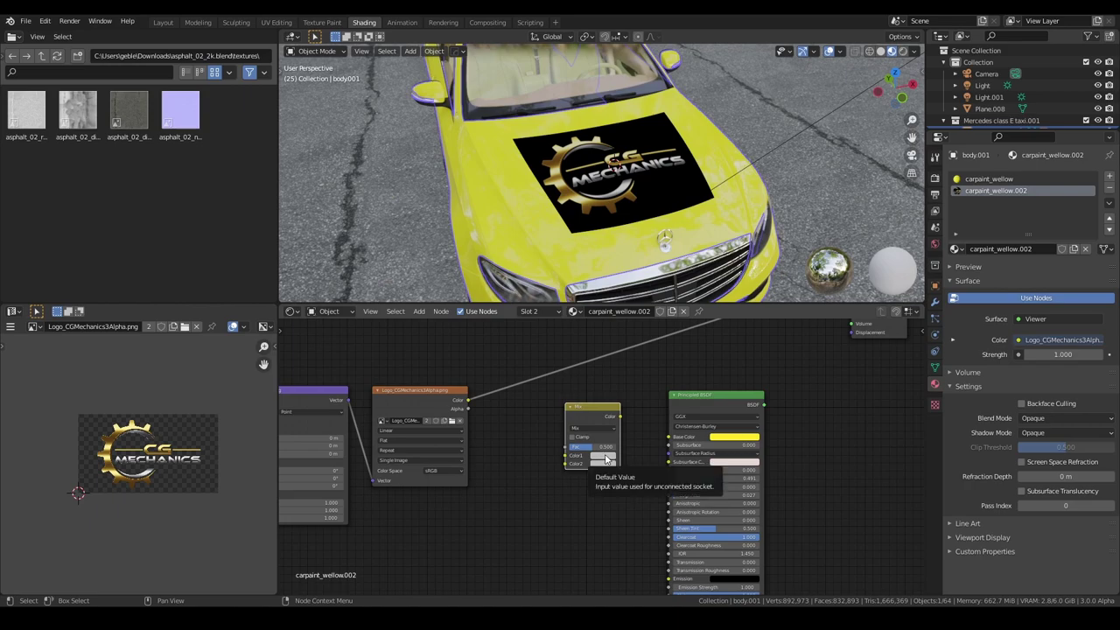
{"action": "key", "text": "ctrl+v"}
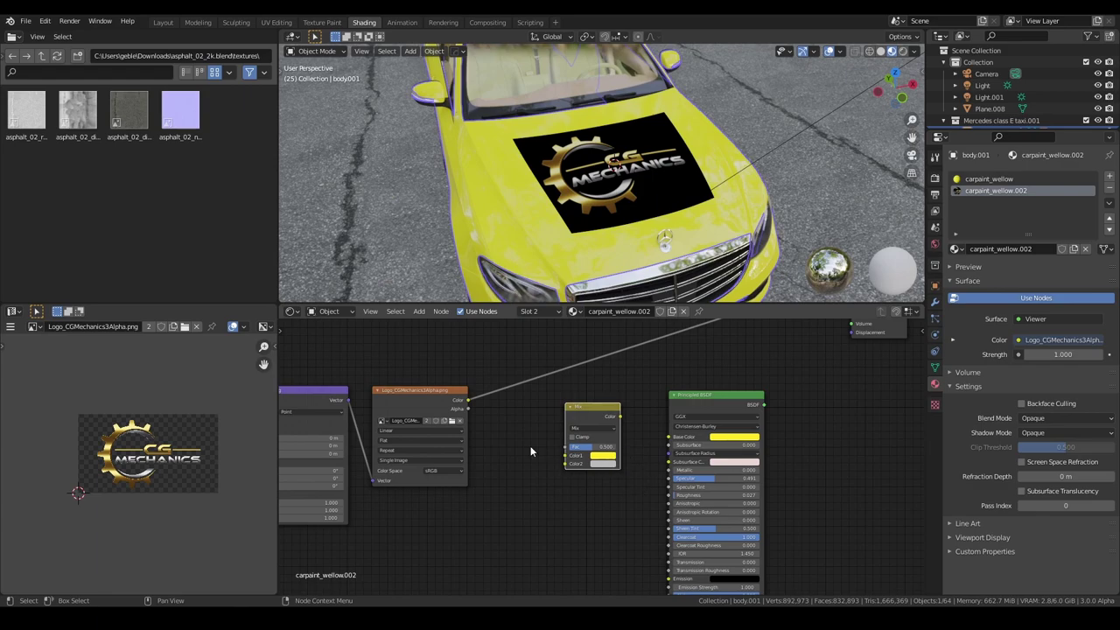
{"action": "left_click_drag", "start_coordinate": [476, 404], "coordinate": [565, 462]}
{"action": "left_click_drag", "start_coordinate": [591, 413], "coordinate": [581, 409]}
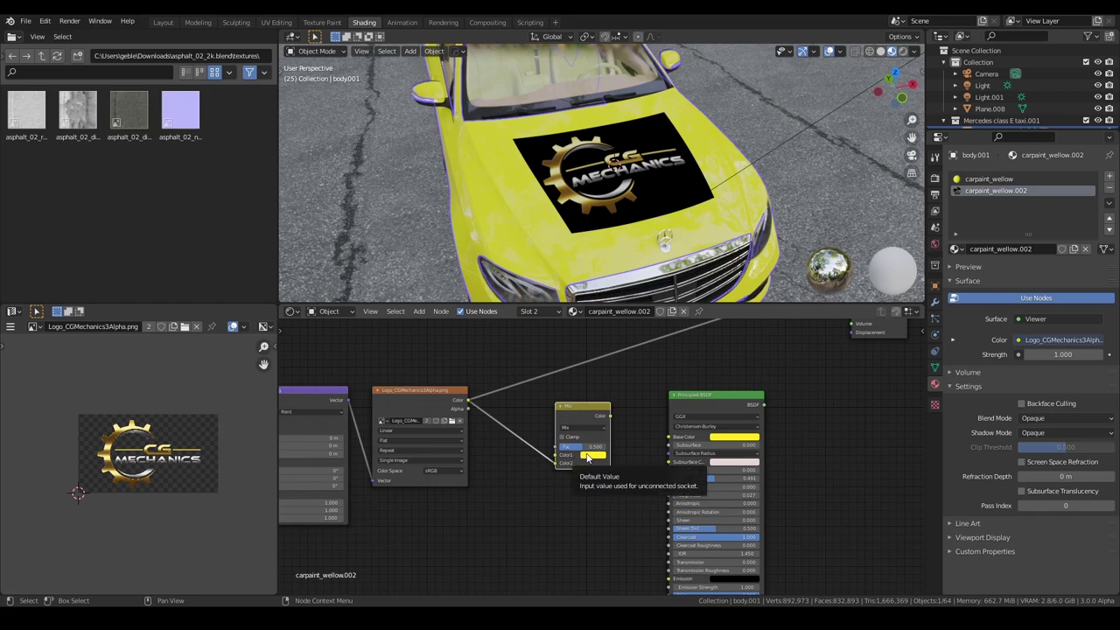
{"action": "scroll", "coordinate": [590, 457], "scroll_direction": "up", "scroll_amount": 2}
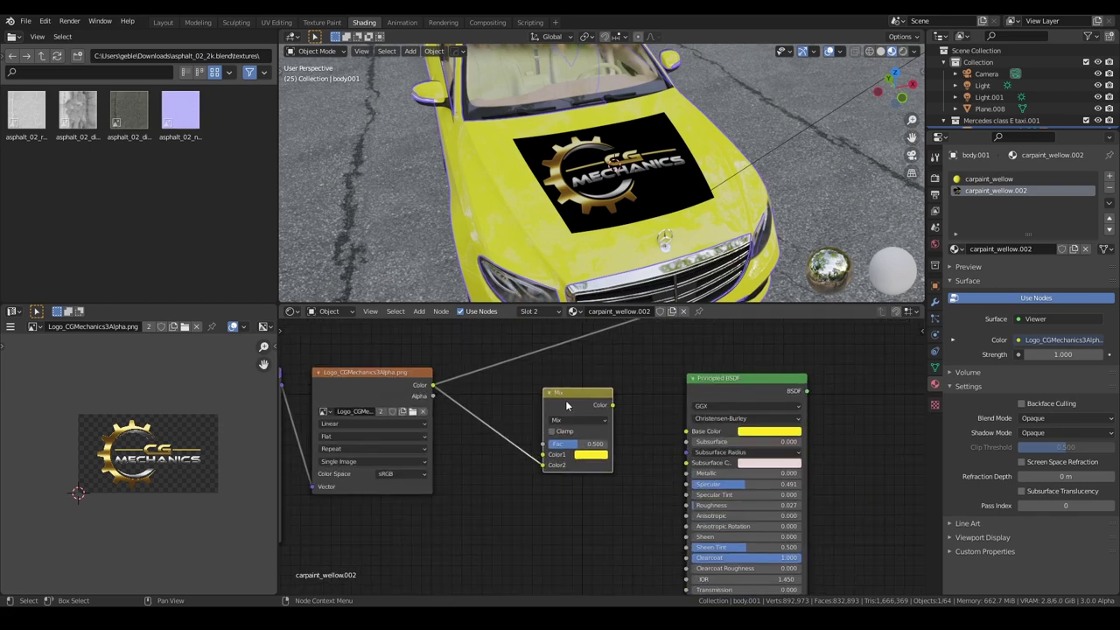
Link the logo Alpha to Mix Fac and the Mix output to Base Color, restoring the Principled BSDF output
{"action": "left_click", "coordinate": [382, 385], "text": "ctrl+shift"}
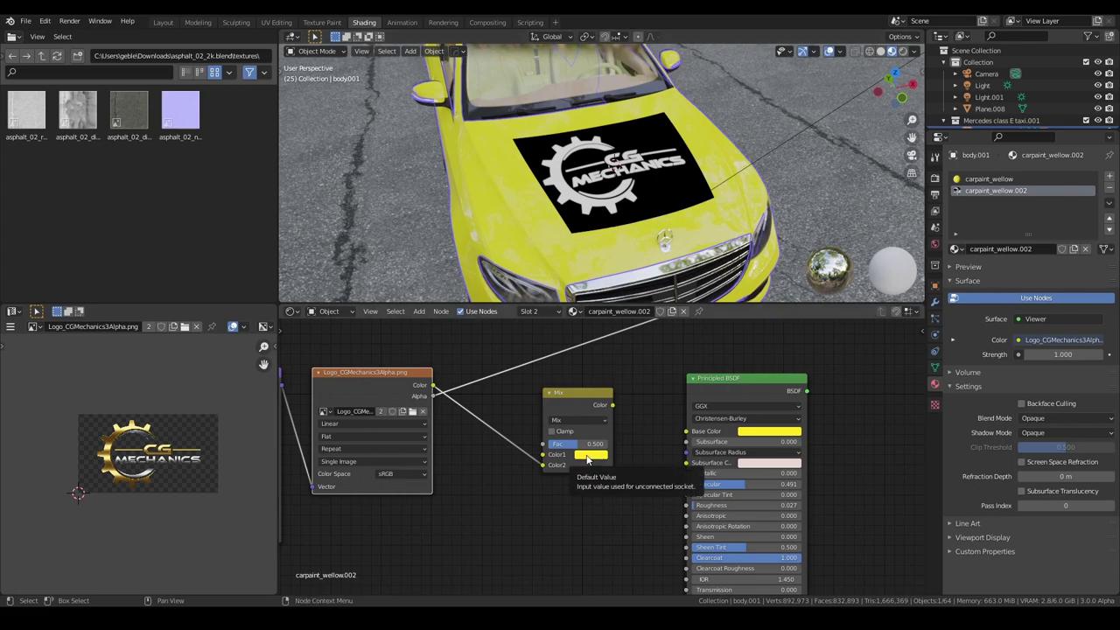
{"action": "scroll", "coordinate": [497, 434], "scroll_direction": "up", "scroll_amount": 2}
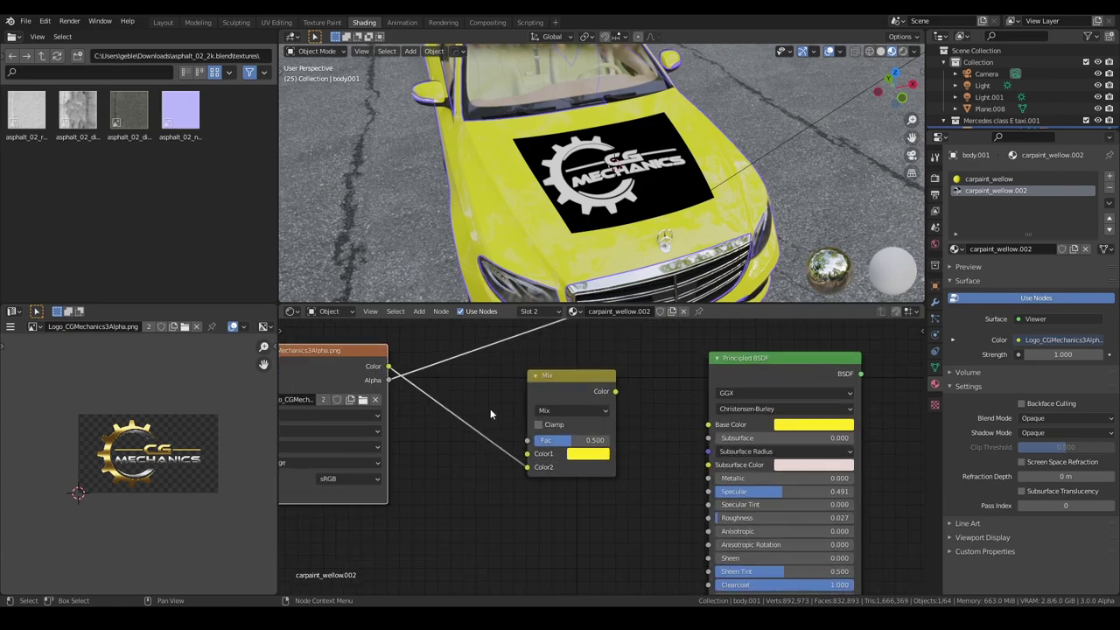
{"action": "middle_click_drag", "start_coordinate": [388, 380], "coordinate": [454, 413]}
{"action": "mouse_move", "coordinate": [455, 413]}
{"action": "left_mouse_down"}
{"action": "mouse_move", "coordinate": [470, 440]}
{"action": "mouse_move", "coordinate": [568, 447]}
{"action": "mouse_move", "coordinate": [595, 473]}
{"action": "left_mouse_up"}
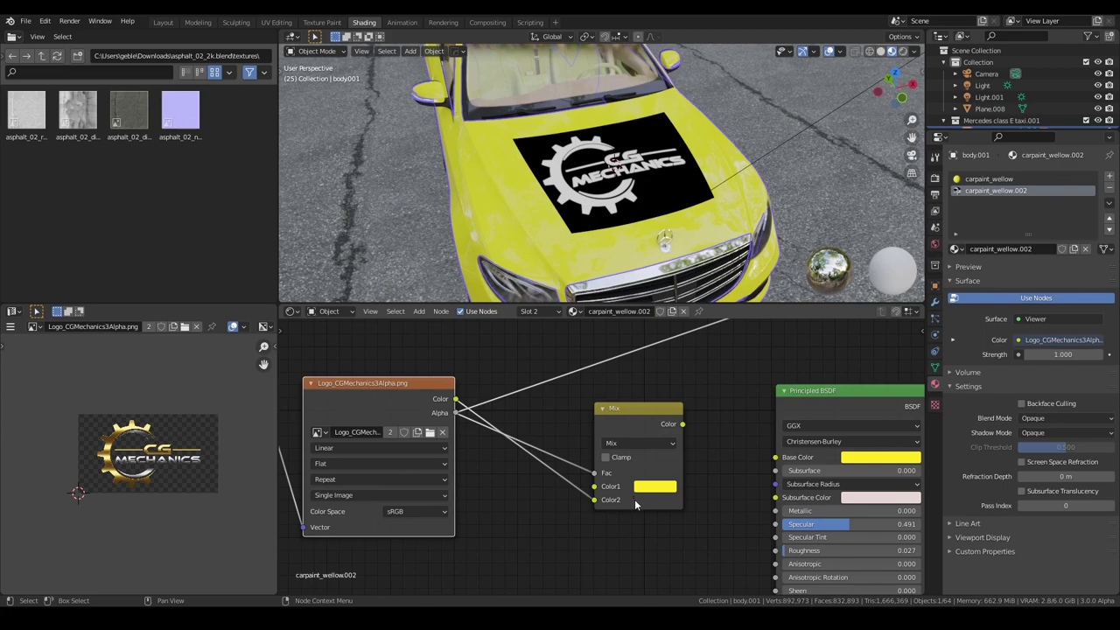
{"action": "middle_click_drag", "start_coordinate": [714, 468], "coordinate": [646, 463]}
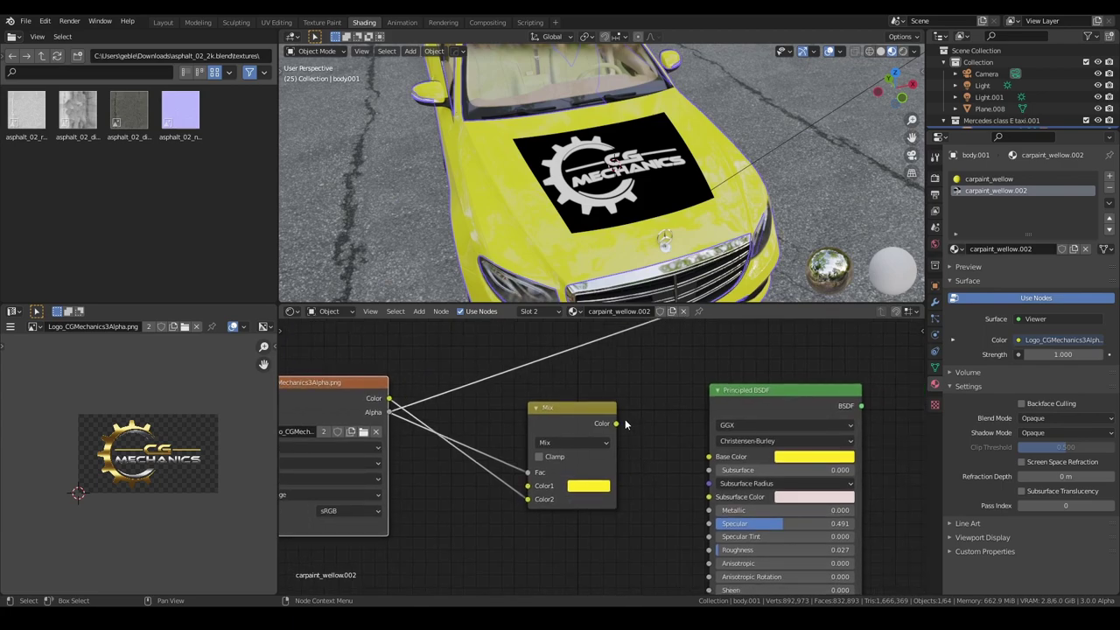
{"action": "left_click_drag", "start_coordinate": [617, 424], "coordinate": [708, 456]}
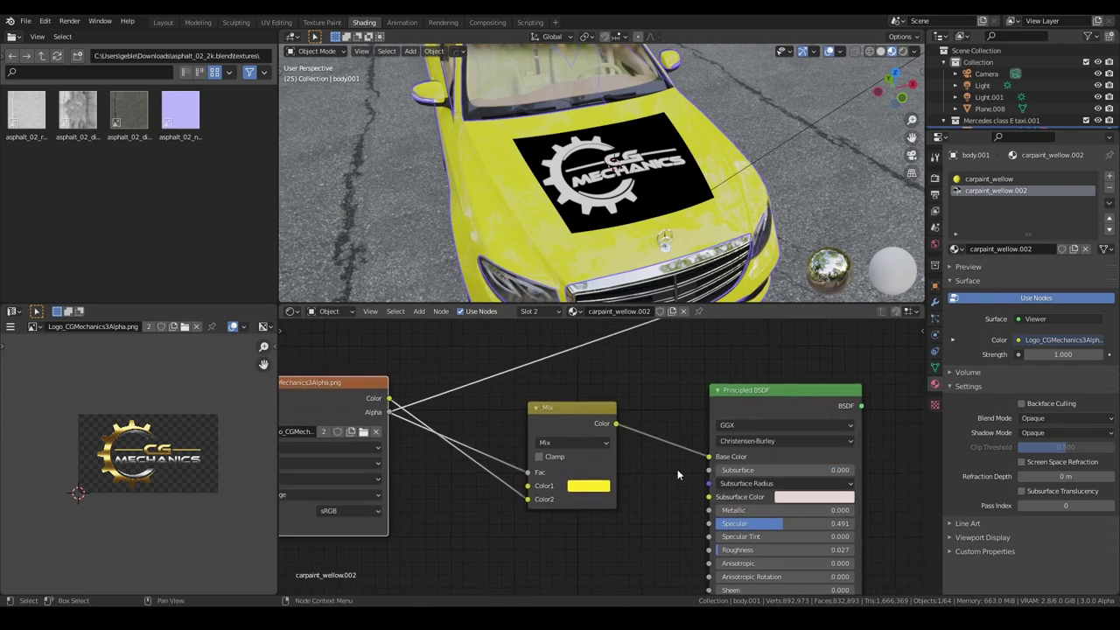
{"action": "left_click", "coordinate": [761, 396], "text": "ctrl+shift"}
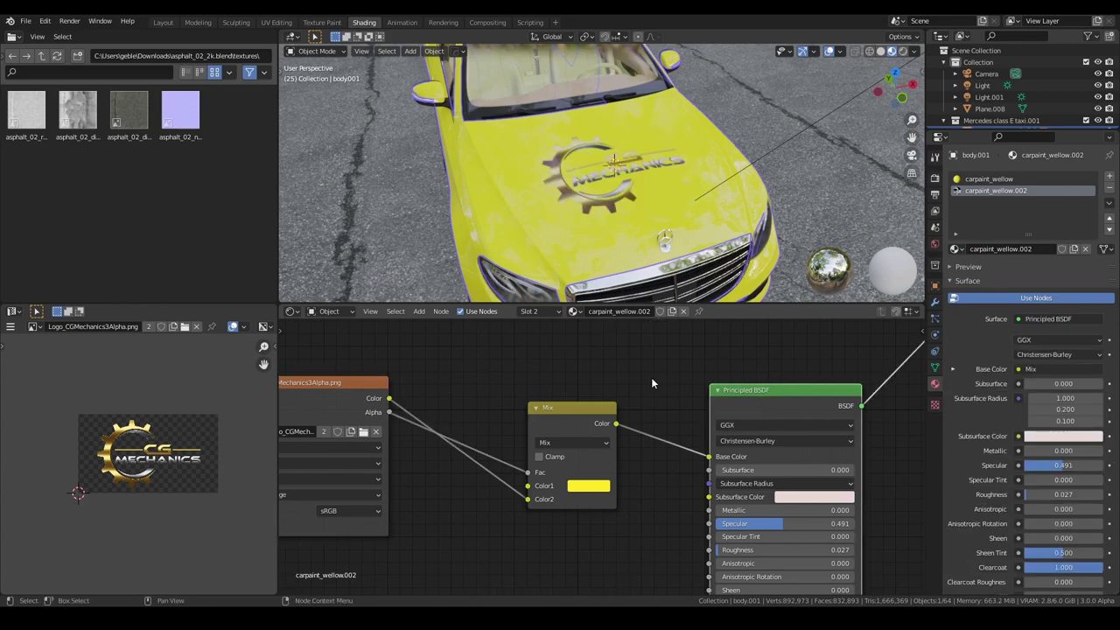
Inspect the gold logo on the yellow hood in a full-screen 3D view
{"action": "mouse_move", "coordinate": [656, 228]}
{"action": "middle_mouse_down"}
{"action": "mouse_move", "coordinate": [651, 173]}
{"action": "mouse_move", "coordinate": [569, 190]}
{"action": "mouse_move", "coordinate": [595, 166]}
{"action": "middle_mouse_up"}
{"action": "key", "text": "ctrl+space"}
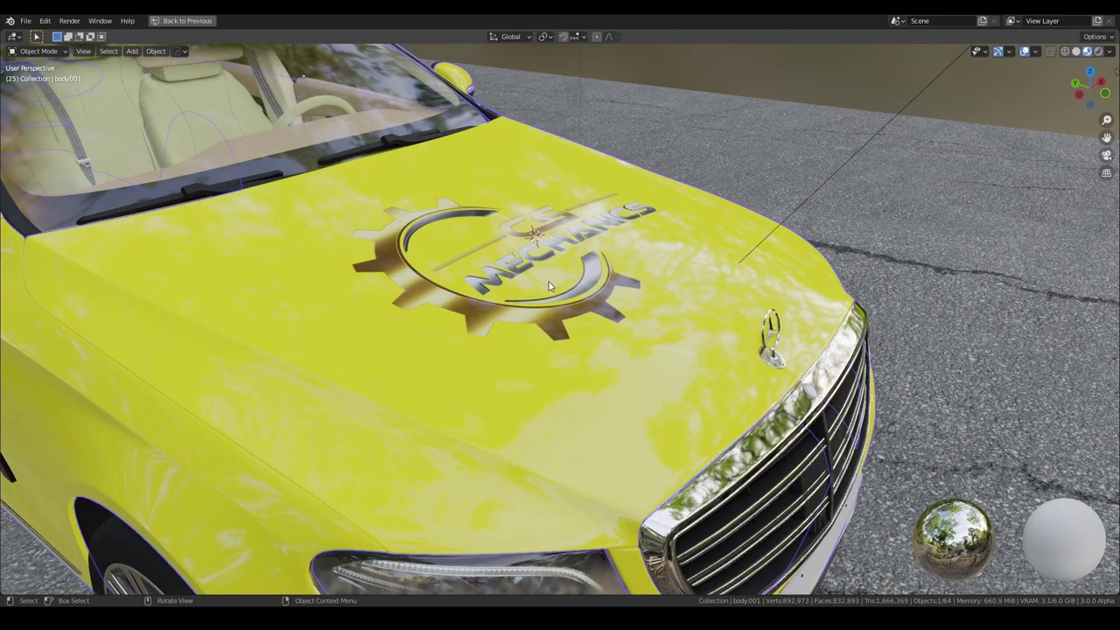
{"action": "scroll", "coordinate": [551, 280], "scroll_direction": "down", "scroll_amount": 3}
{"action": "scroll", "coordinate": [562, 257], "scroll_direction": "up", "scroll_amount": 5}
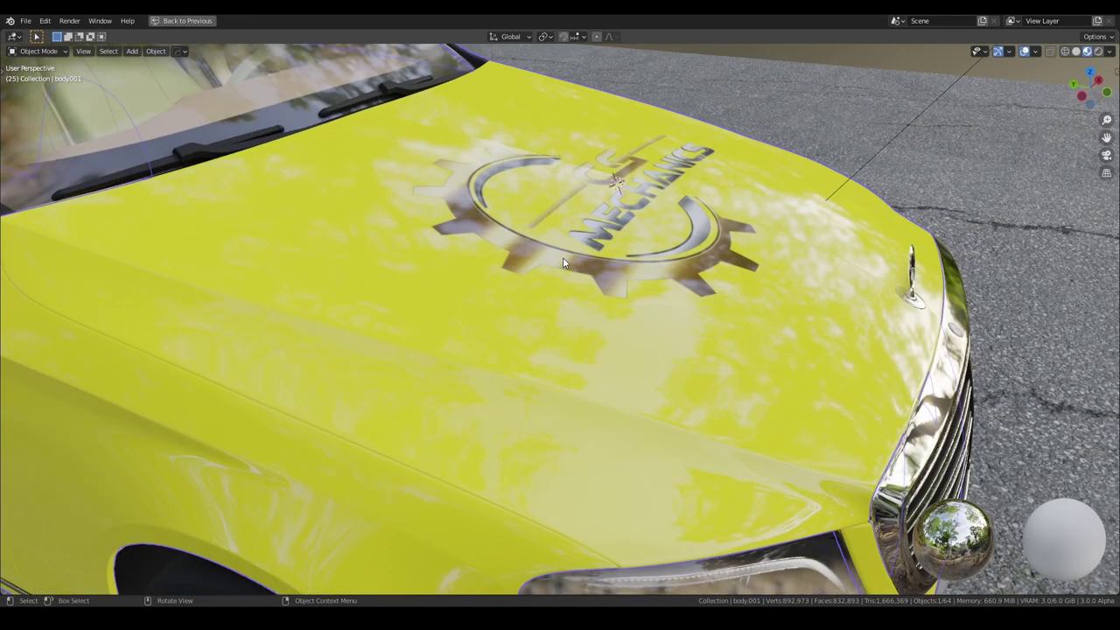
{"action": "left_click", "coordinate": [618, 237]}
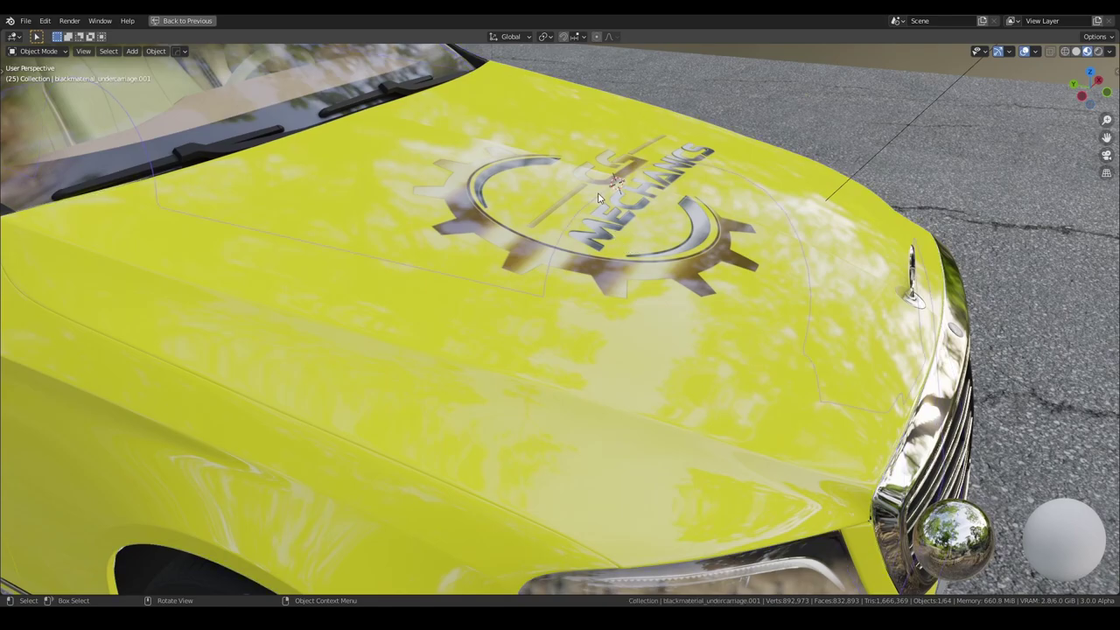
{"action": "left_click", "coordinate": [602, 204]}
{"action": "mouse_move", "coordinate": [624, 249]}
{"action": "middle_mouse_down"}
{"action": "mouse_move", "coordinate": [611, 259]}
{"action": "mouse_move", "coordinate": [767, 257]}
{"action": "mouse_move", "coordinate": [599, 281]}
{"action": "mouse_move", "coordinate": [681, 242]}
{"action": "middle_mouse_up"}
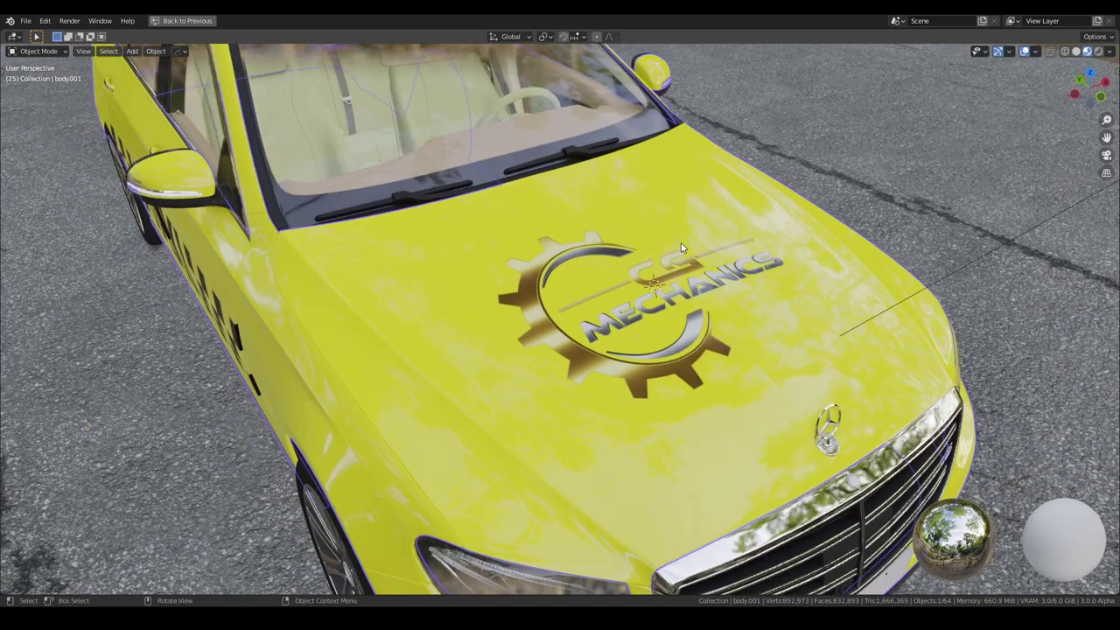
{"action": "key", "text": "ctrl+space"}
{"action": "scroll", "coordinate": [635, 414], "scroll_direction": "down", "scroll_amount": 1}
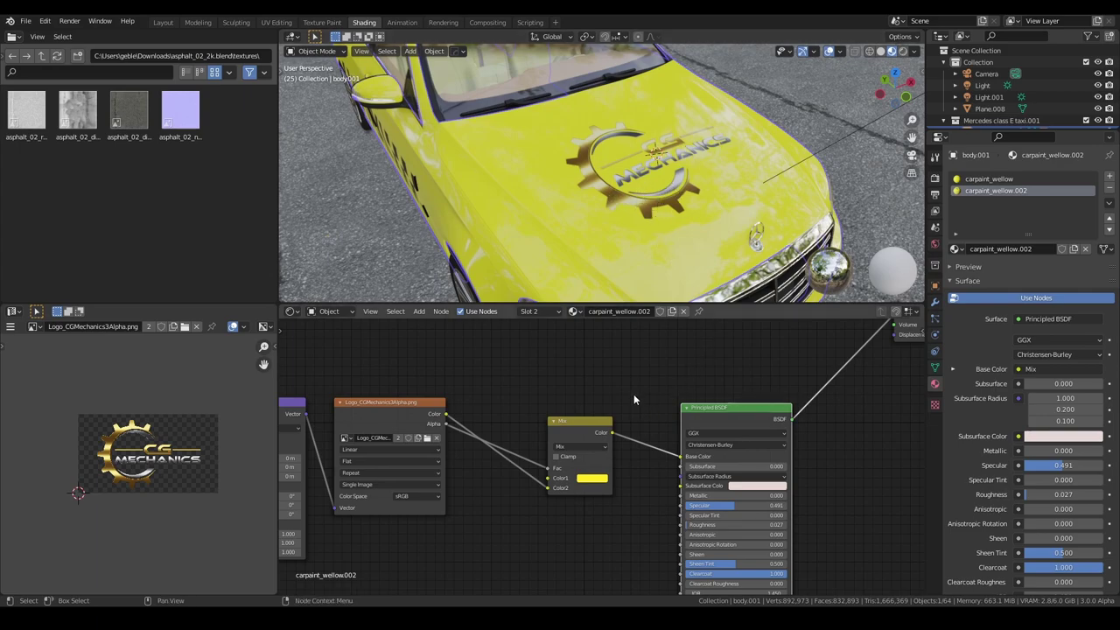
From a top view of the hood, set the Mapping node Scale Y to 1.120 and Location Y to -0.07 m
{"action": "mouse_move", "coordinate": [673, 105]}
{"action": "middle_mouse_down"}
{"action": "mouse_move", "coordinate": [687, 161]}
{"action": "mouse_move", "coordinate": [648, 258]}
{"action": "middle_mouse_up"}
{"action": "middle_click_drag", "start_coordinate": [390, 402], "coordinate": [697, 375]}
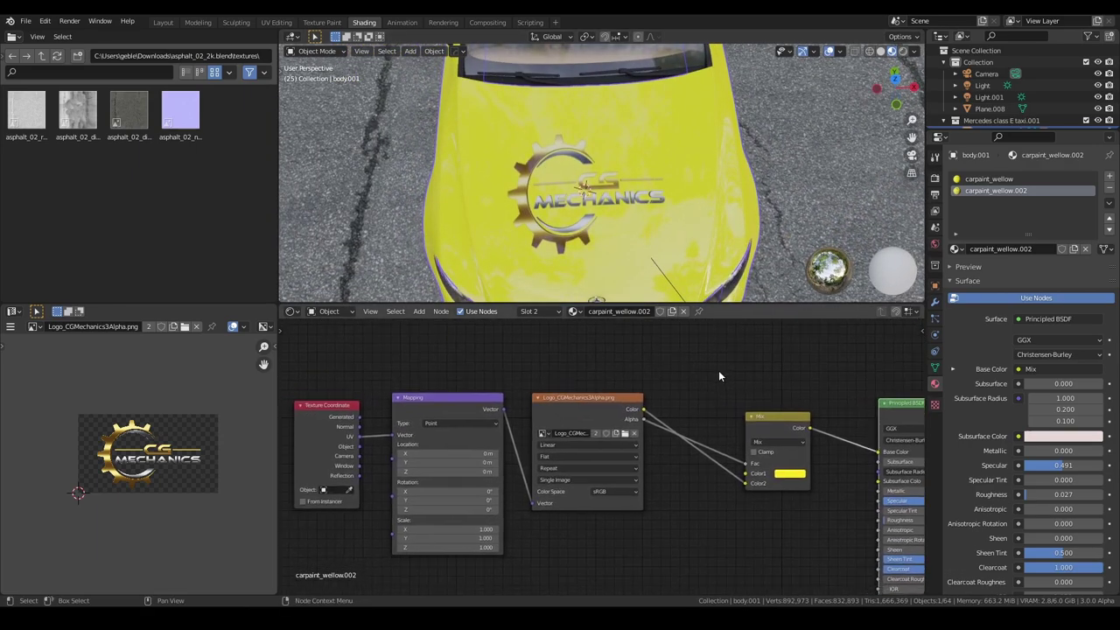
{"action": "scroll", "coordinate": [574, 509], "scroll_direction": "up", "scroll_amount": 1}
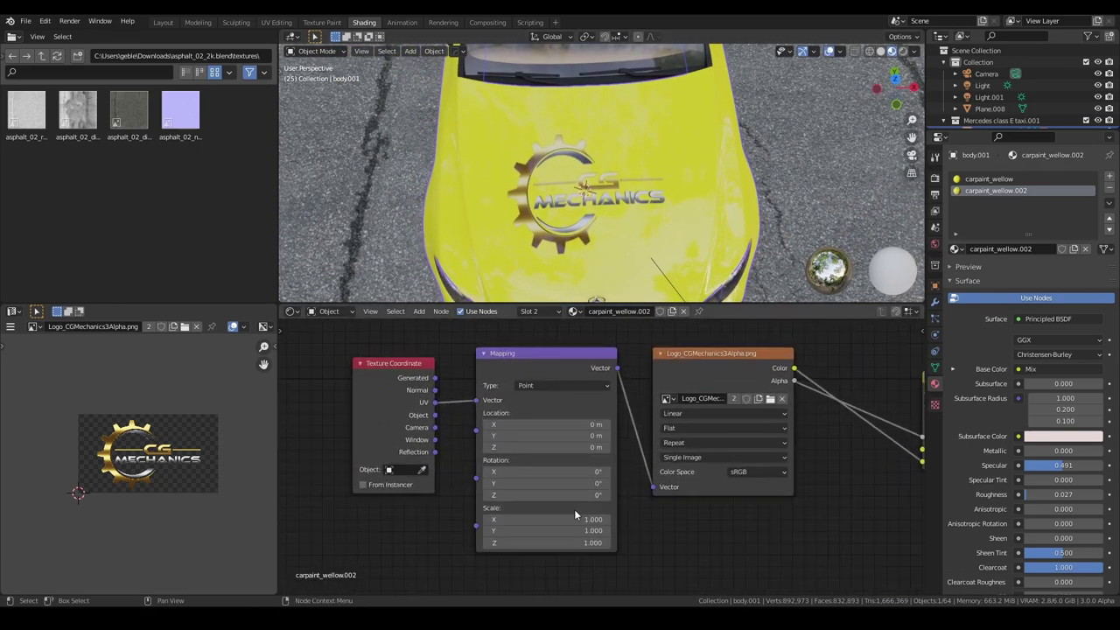
{"action": "scroll", "coordinate": [577, 490], "scroll_direction": "up", "scroll_amount": 2}
{"action": "scroll", "coordinate": [581, 479], "scroll_direction": "up", "scroll_amount": 1}
{"action": "scroll", "coordinate": [577, 487], "scroll_direction": "up", "scroll_amount": 1}
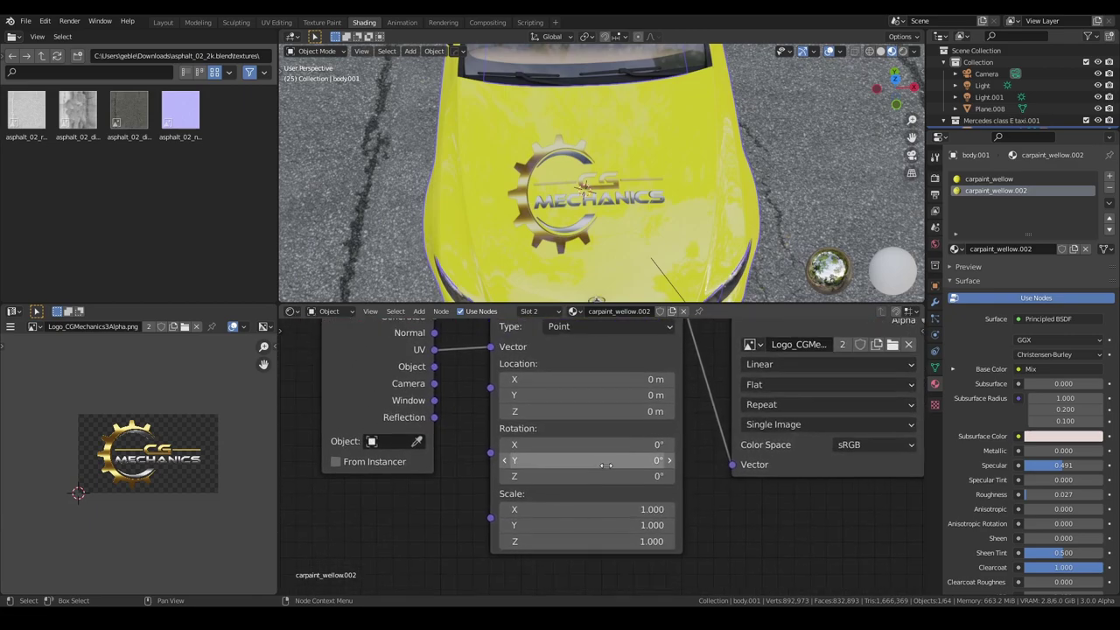
{"action": "scroll", "coordinate": [577, 488], "scroll_direction": "down", "scroll_amount": 1}
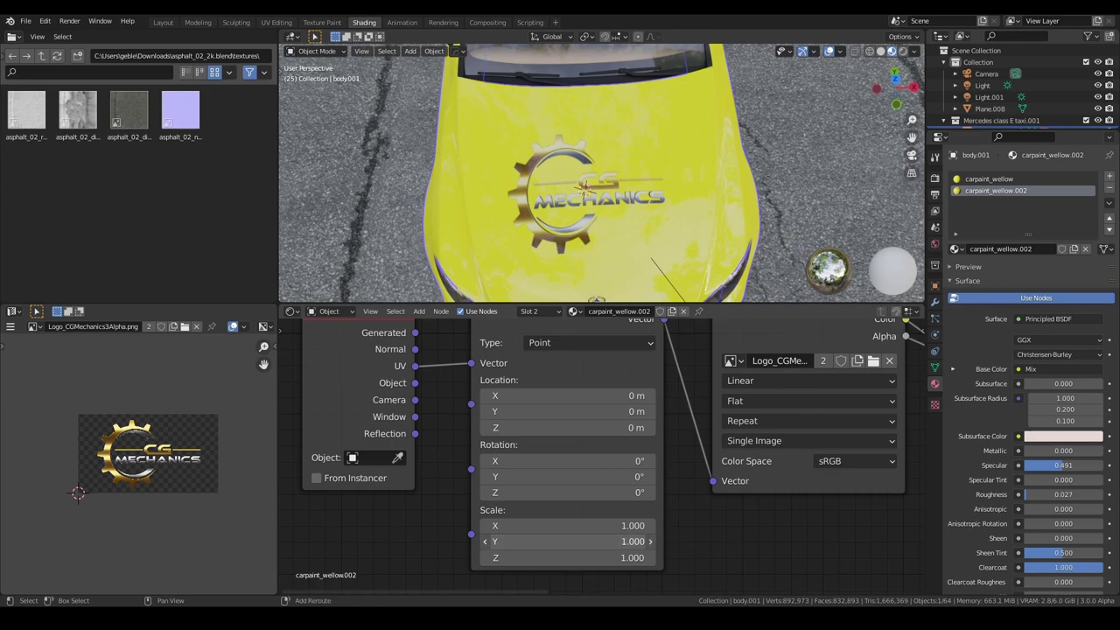
{"action": "mouse_move", "coordinate": [568, 541]}
{"action": "left_mouse_down"}
{"action": "mouse_move", "coordinate": [603, 541]}
{"action": "mouse_move", "coordinate": [560, 542]}
{"action": "left_mouse_up"}
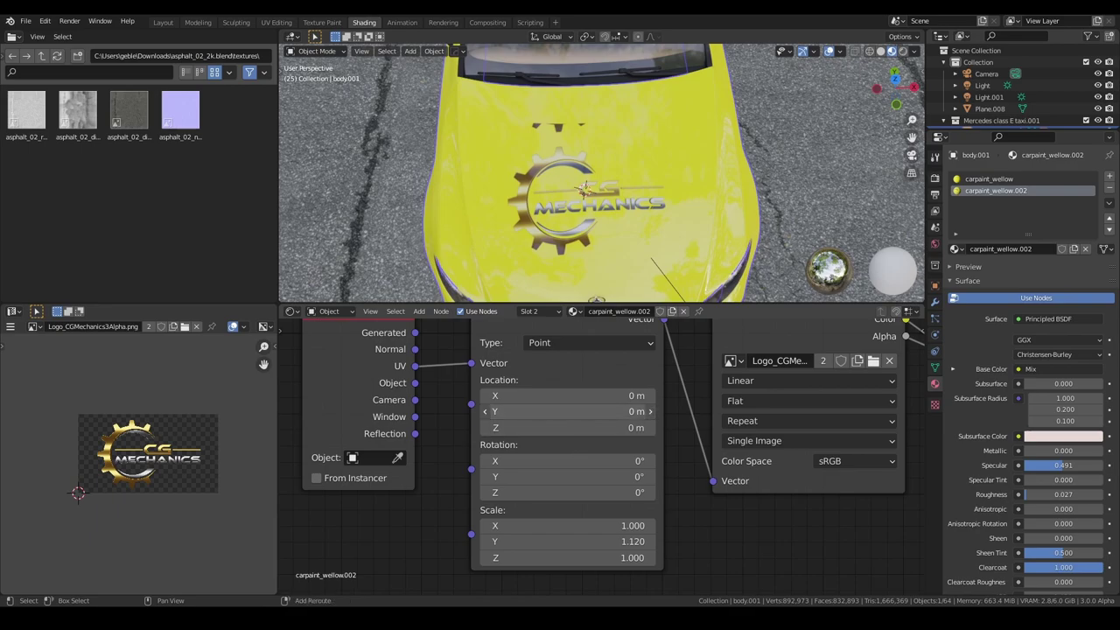
{"action": "mouse_move", "coordinate": [569, 411]}
{"action": "left_mouse_down"}
{"action": "mouse_move", "coordinate": [551, 411]}
{"action": "mouse_move", "coordinate": [568, 411]}
{"action": "left_mouse_up"}
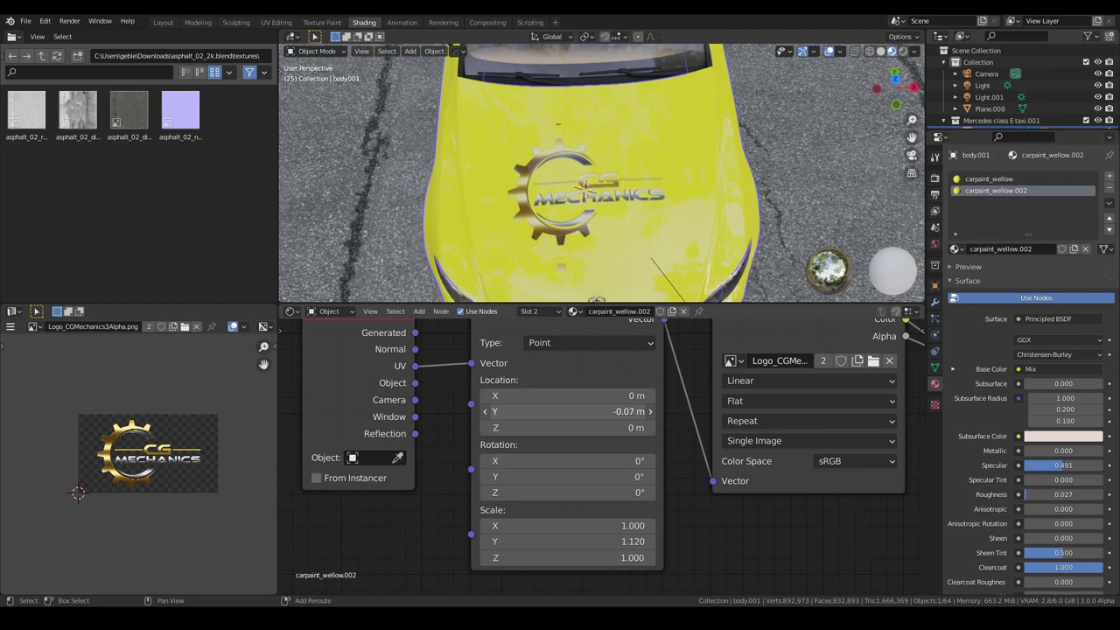
{"action": "scroll", "coordinate": [568, 411], "scroll_direction": "down", "scroll_amount": 2}
{"action": "middle_click_drag", "start_coordinate": [787, 502], "coordinate": [662, 502]}
{"action": "scroll", "coordinate": [662, 502], "scroll_direction": "up", "scroll_amount": 3}
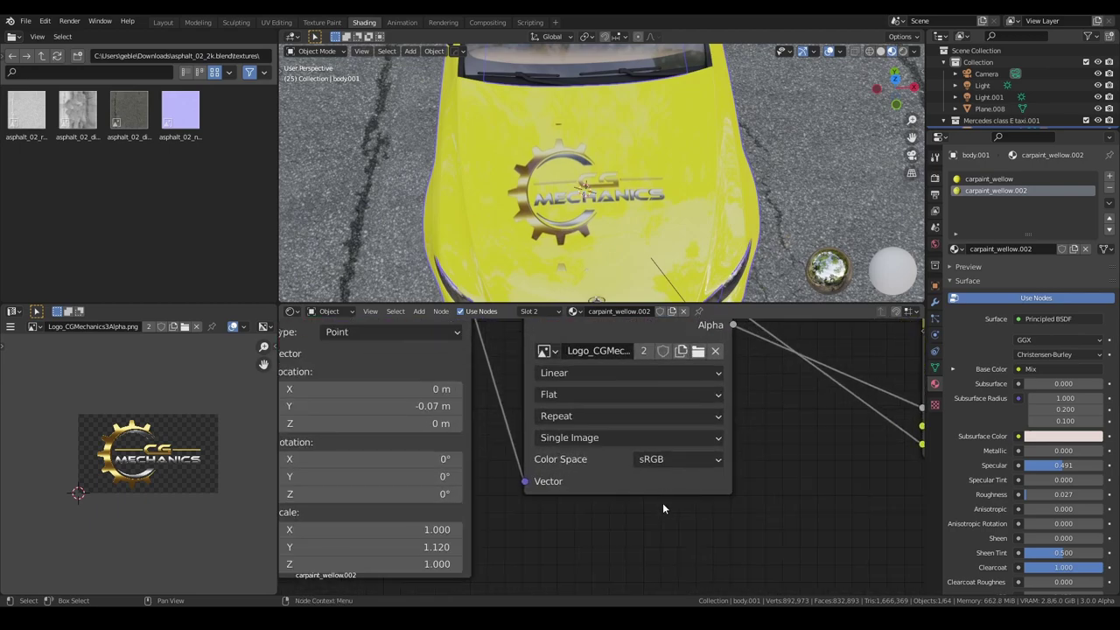
Clip the logo texture's extension and stretch the logo vertically via the Mapping Y scale
{"action": "left_click", "coordinate": [638, 416]}
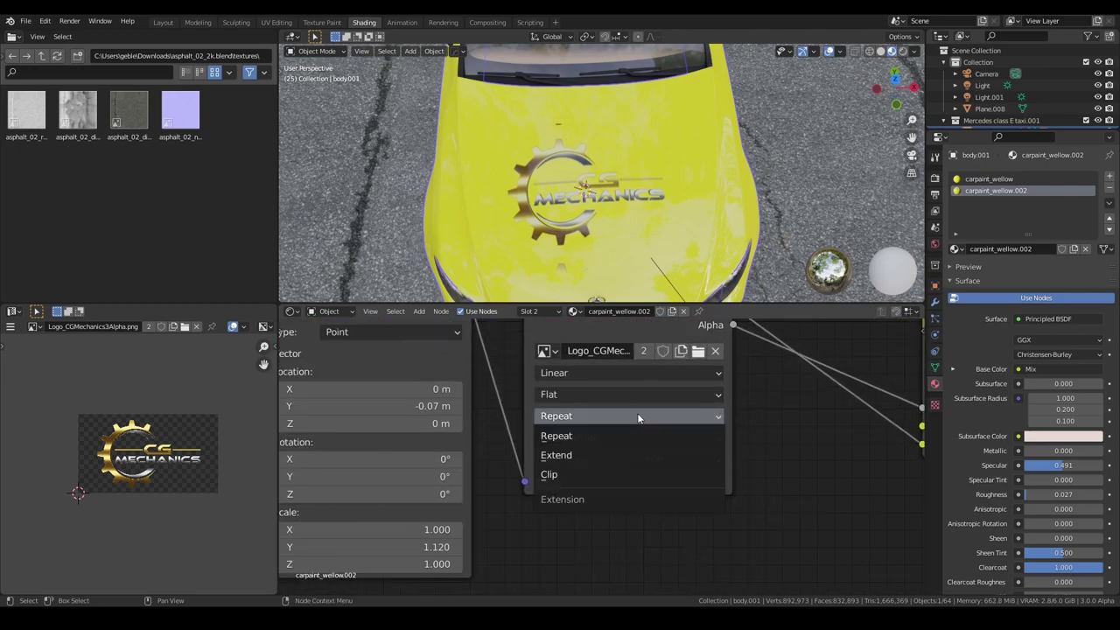
{"action": "left_click", "coordinate": [621, 473]}
{"action": "middle_click_drag", "start_coordinate": [636, 501], "coordinate": [814, 473]}
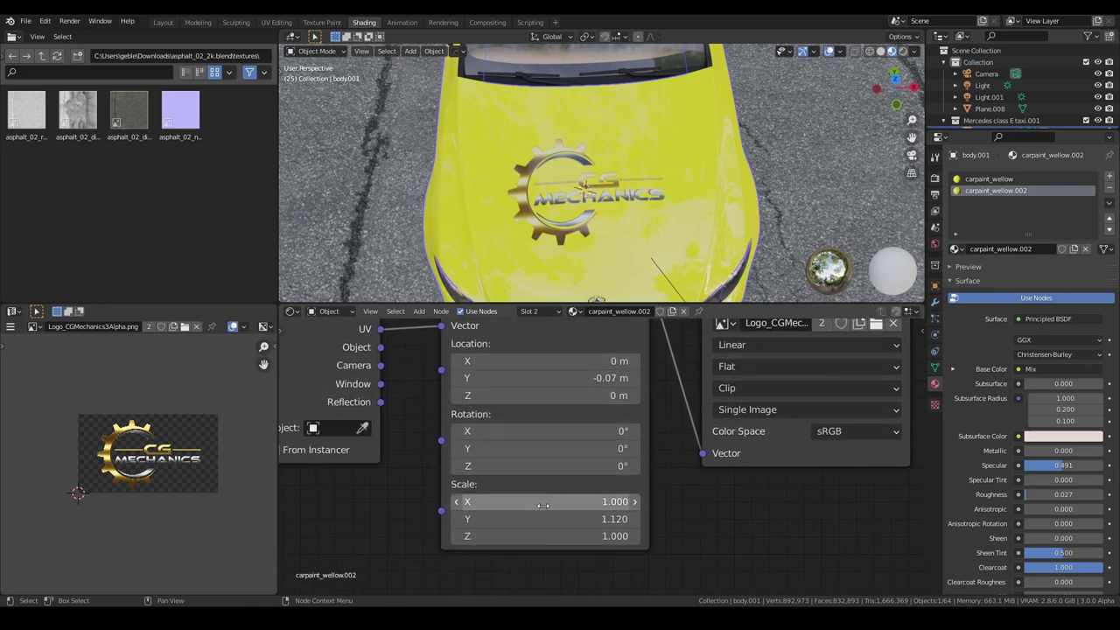
{"action": "left_click_drag", "start_coordinate": [544, 516], "coordinate": [586, 516], "text": "shift"}
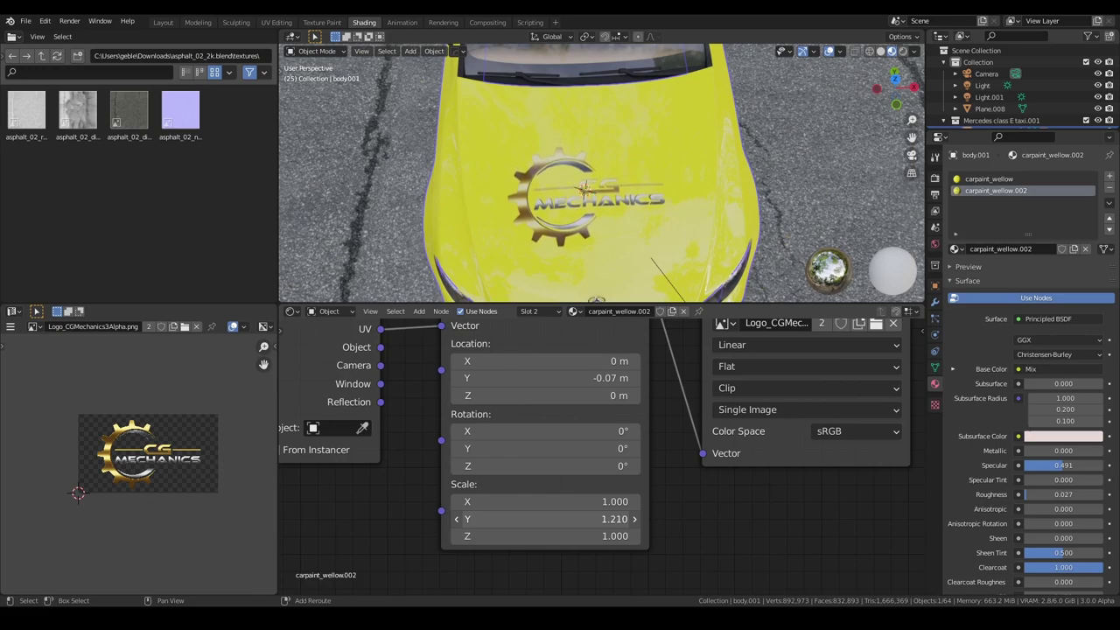
{"action": "middle_click_drag", "start_coordinate": [586, 212], "coordinate": [562, 244]}
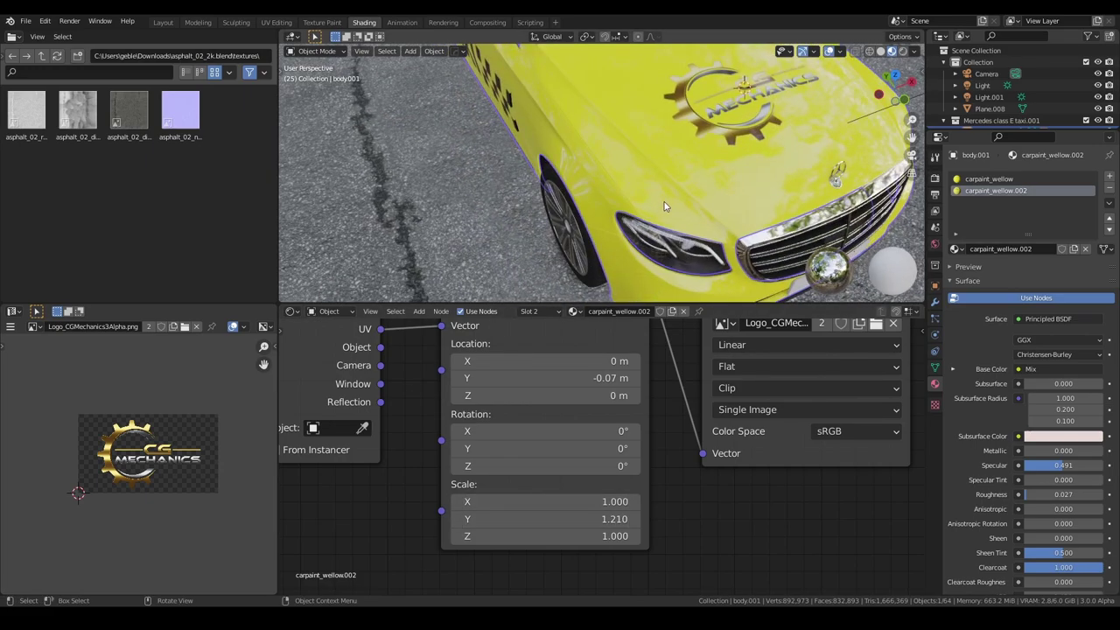
Switch the logo texture to Repeat and preview it alone on the car with the Viewer
{"action": "left_click", "coordinate": [799, 386]}
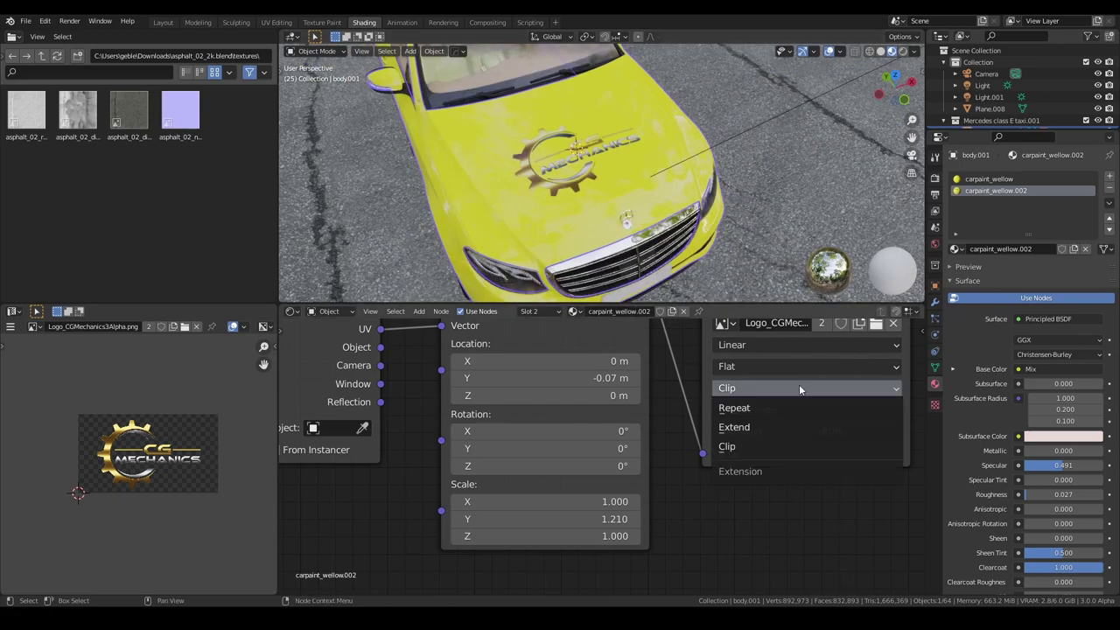
{"action": "left_click", "coordinate": [797, 409]}
{"action": "scroll", "coordinate": [709, 384], "scroll_direction": "down", "scroll_amount": 2}
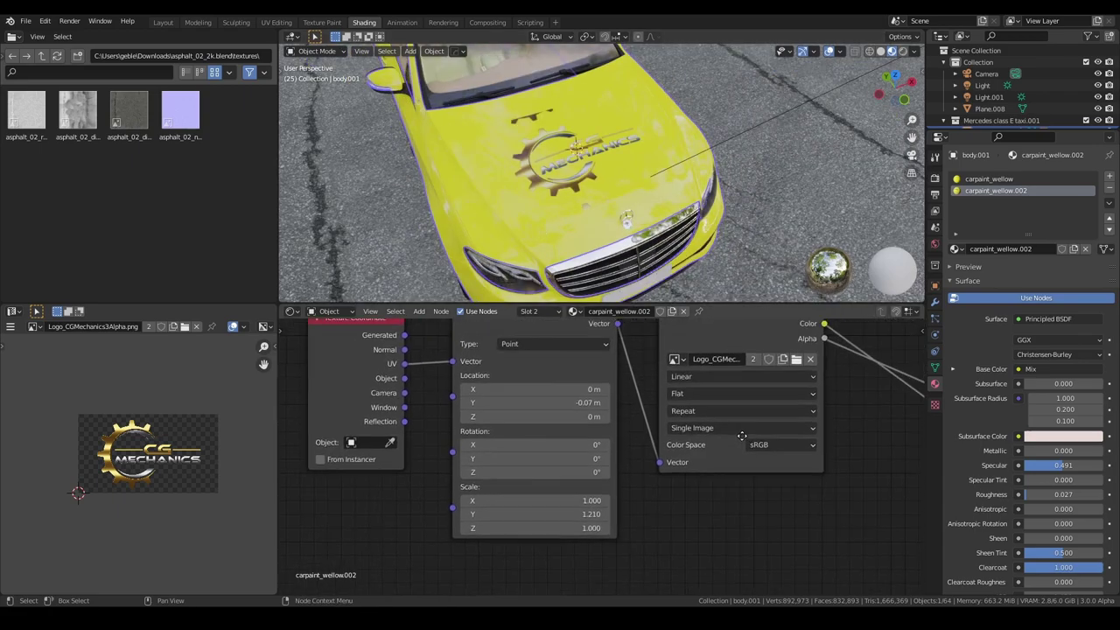
{"action": "middle_click_drag", "start_coordinate": [709, 384], "coordinate": [565, 396]}
{"action": "left_click", "coordinate": [565, 396], "text": "ctrl+shift"}
{"action": "middle_click_drag", "start_coordinate": [513, 439], "coordinate": [577, 442]}
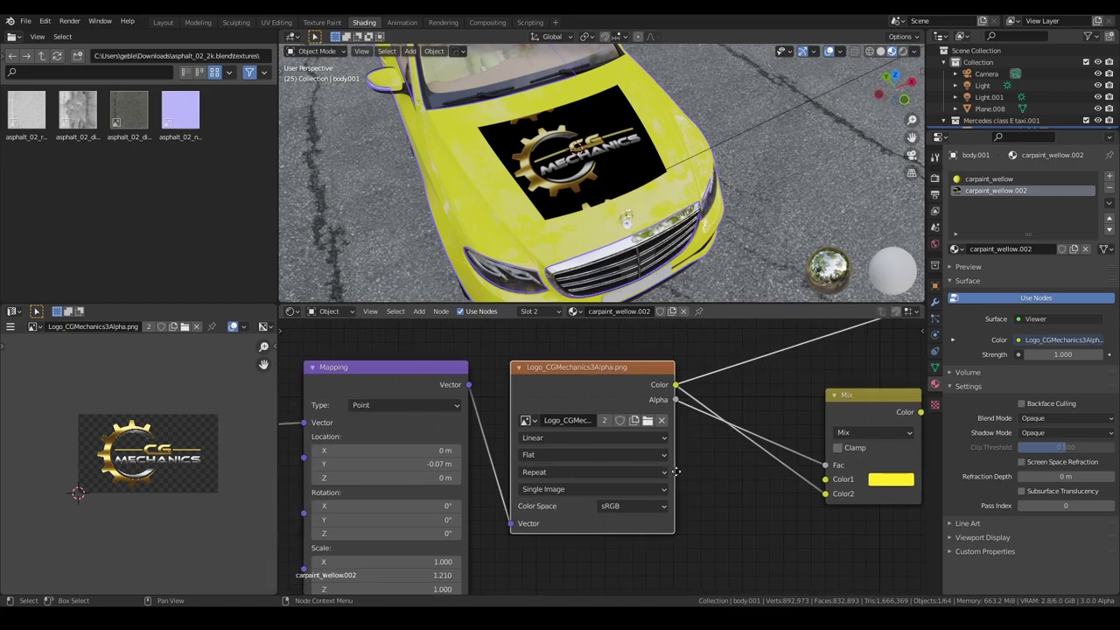
Set the logo extension back to Clip and restore the Principled BSDF as the hood surface
{"action": "left_click", "coordinate": [589, 477]}
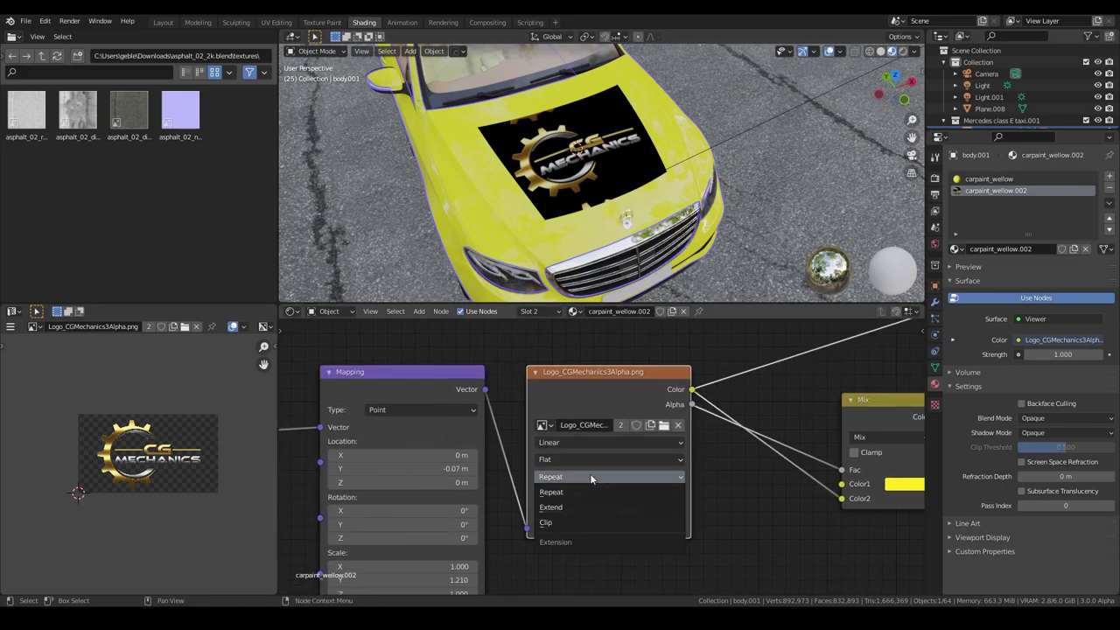
{"action": "left_click", "coordinate": [602, 520]}
{"action": "scroll", "coordinate": [705, 463], "scroll_direction": "down", "scroll_amount": 1}
{"action": "scroll", "coordinate": [710, 464], "scroll_direction": "down", "scroll_amount": 1}
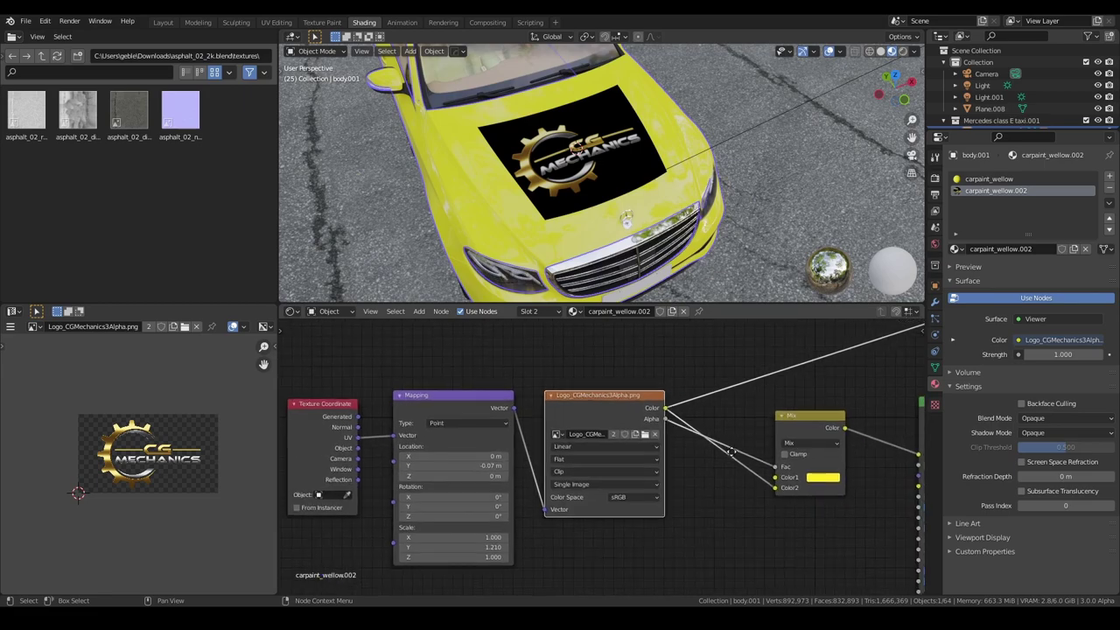
{"action": "mouse_move", "coordinate": [769, 417]}
{"action": "middle_mouse_down"}
{"action": "mouse_move", "coordinate": [638, 446]}
{"action": "mouse_move", "coordinate": [622, 385]}
{"action": "middle_mouse_up"}
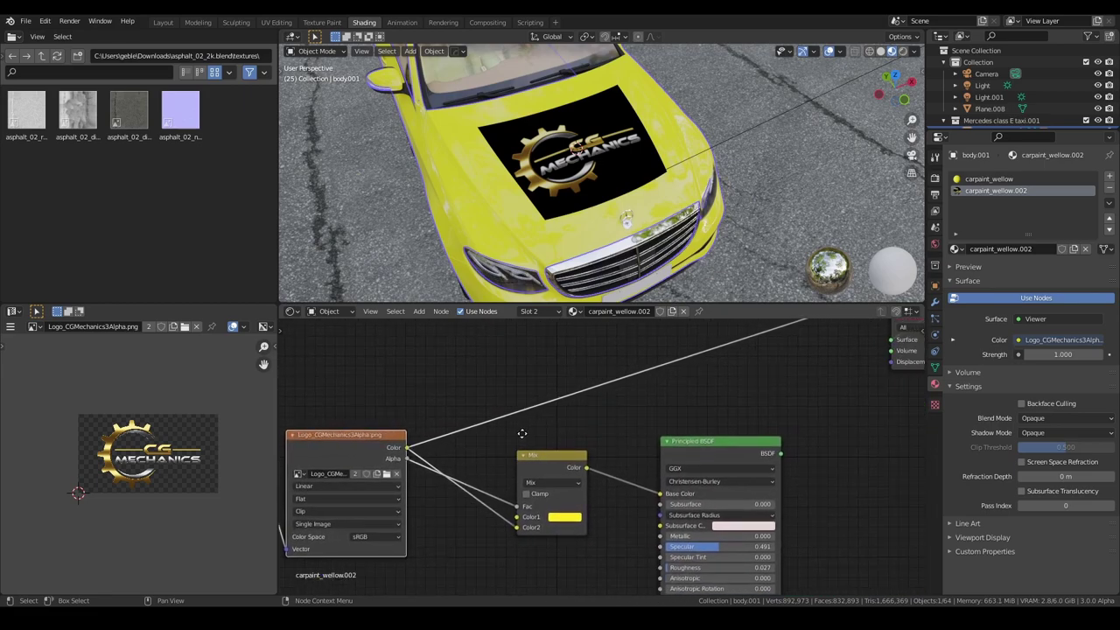
{"action": "left_click", "coordinate": [773, 405], "text": "ctrl+shift"}
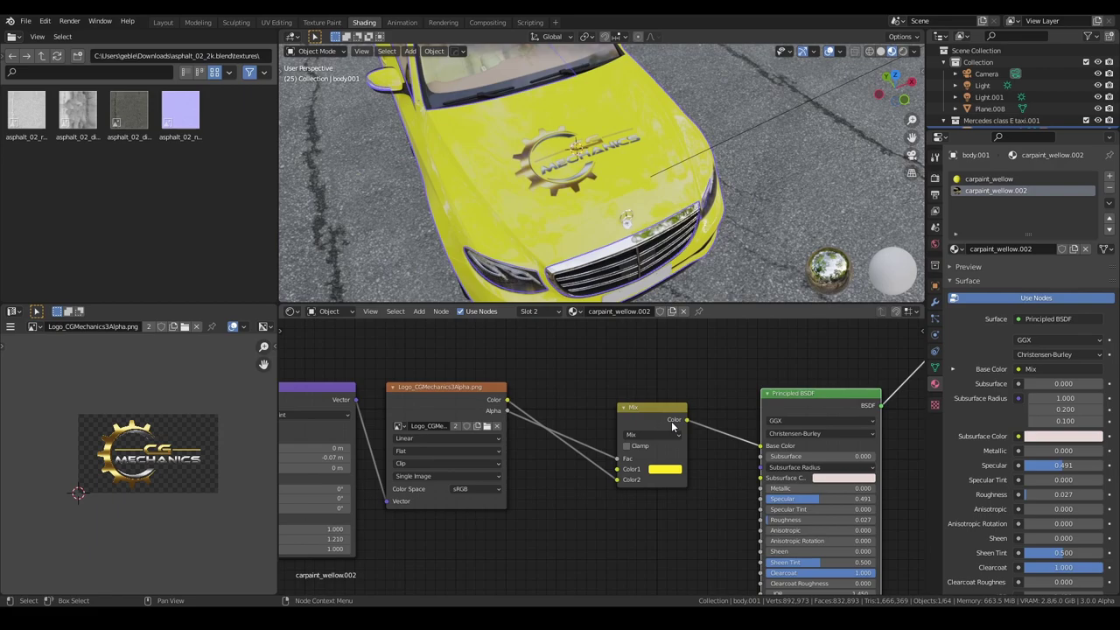
{"action": "mouse_move", "coordinate": [656, 262]}
{"action": "middle_mouse_down"}
{"action": "mouse_move", "coordinate": [632, 222]}
{"action": "mouse_move", "coordinate": [666, 231]}
{"action": "mouse_move", "coordinate": [570, 190]}
{"action": "mouse_move", "coordinate": [529, 204]}
{"action": "mouse_move", "coordinate": [569, 215]}
{"action": "mouse_move", "coordinate": [525, 205]}
{"action": "middle_mouse_up"}
{"action": "scroll", "coordinate": [534, 208], "scroll_direction": "down", "scroll_amount": 3}
{"action": "key", "text": "Home"}
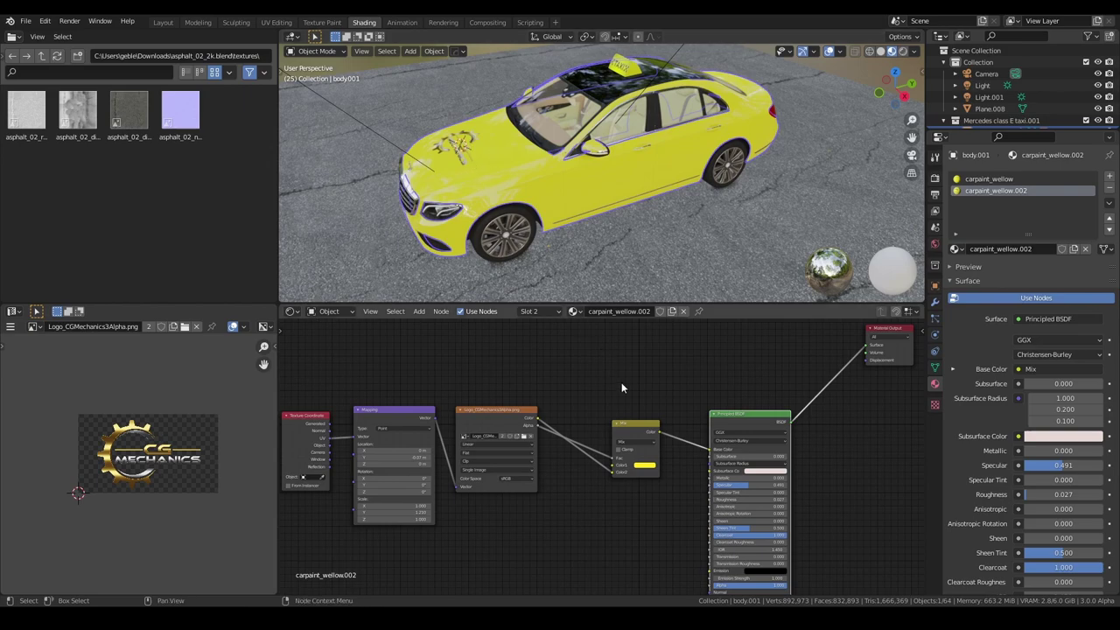
{"action": "mouse_move", "coordinate": [624, 237]}
{"action": "middle_mouse_down"}
{"action": "mouse_move", "coordinate": [626, 195]}
{"action": "mouse_move", "coordinate": [585, 228]}
{"action": "mouse_move", "coordinate": [569, 227]}
{"action": "middle_mouse_up"}
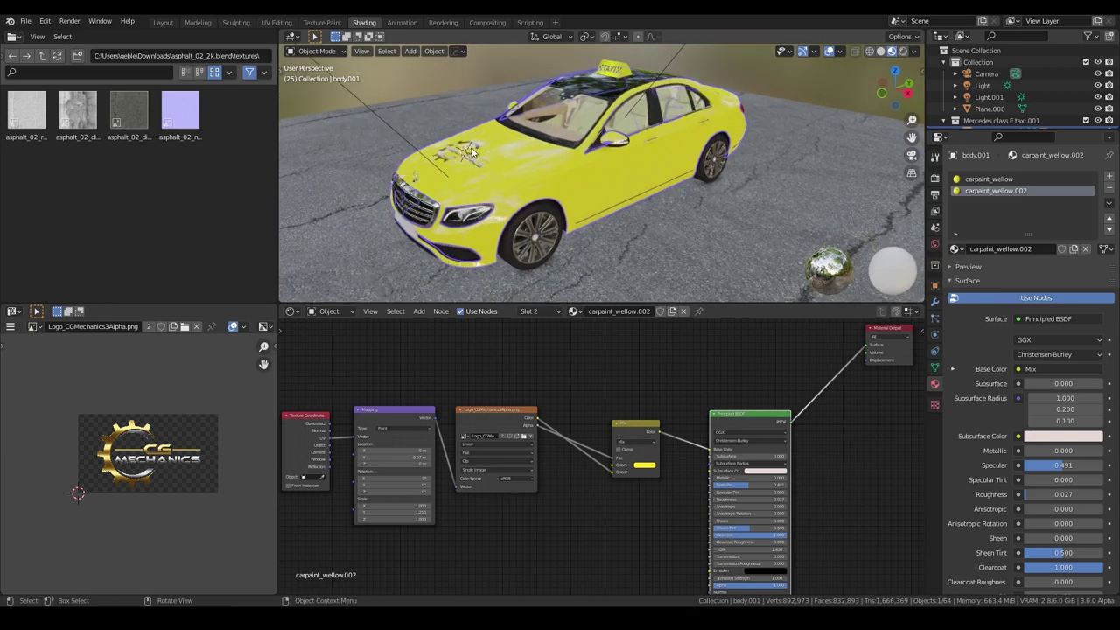
{"action": "mouse_move", "coordinate": [538, 187]}
{"action": "middle_mouse_down"}
{"action": "mouse_move", "coordinate": [639, 206]}
{"action": "mouse_move", "coordinate": [608, 193]}
{"action": "mouse_move", "coordinate": [604, 204]}
{"action": "middle_mouse_up"}
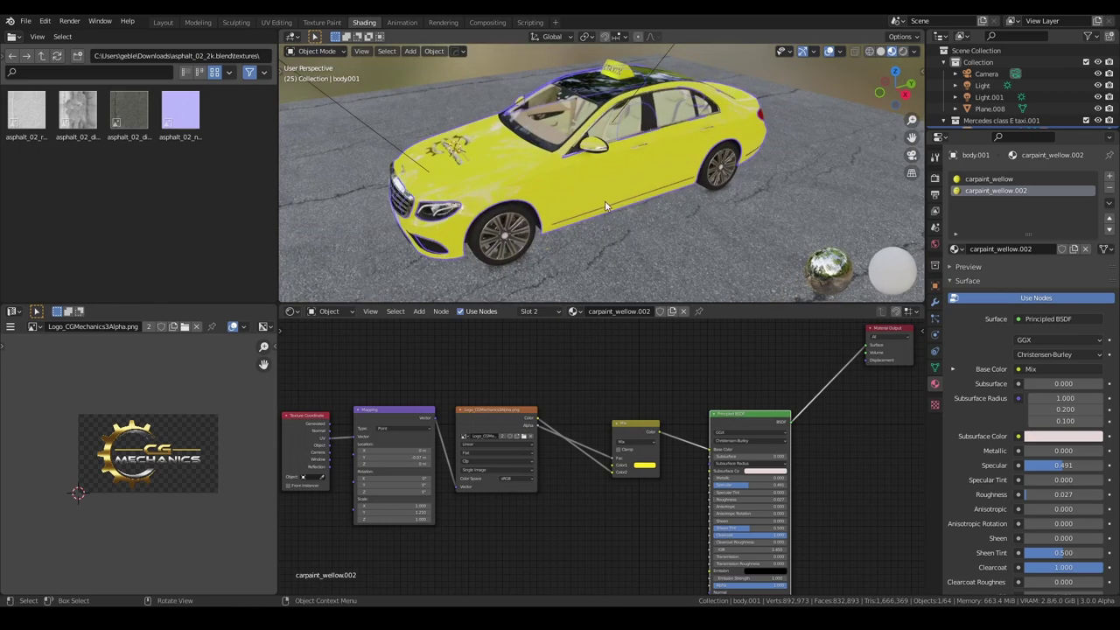
{"action": "middle_click_drag", "start_coordinate": [495, 212], "coordinate": [516, 228]}
{"action": "scroll", "coordinate": [581, 378], "scroll_direction": "down", "scroll_amount": 2}
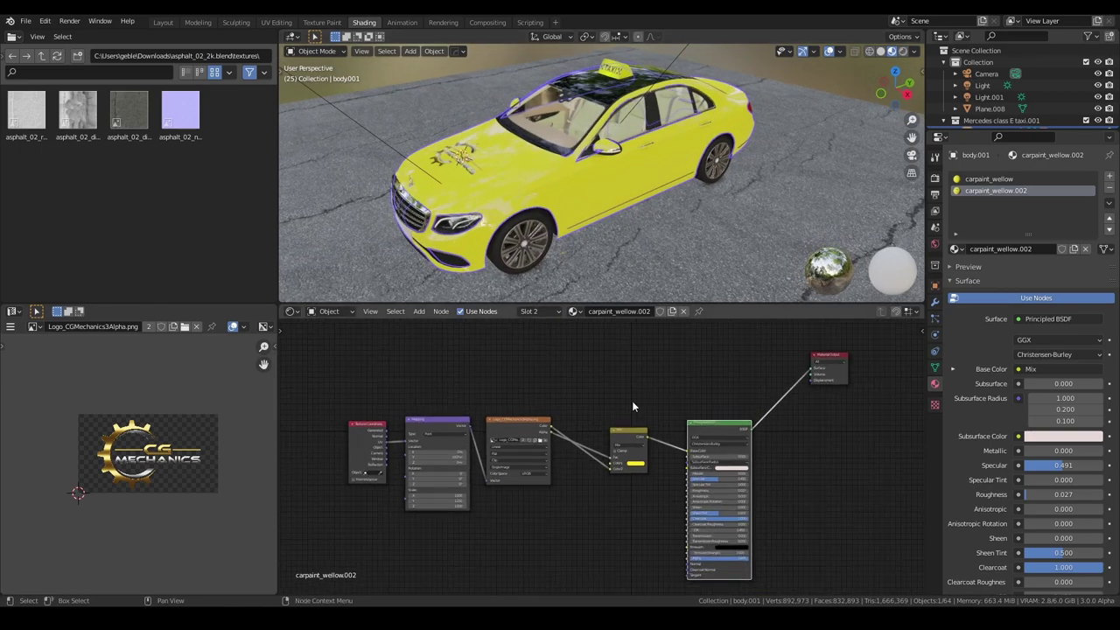
{"action": "mouse_move", "coordinate": [632, 401]}
{"action": "middle_mouse_down"}
{"action": "mouse_move", "coordinate": [568, 376]}
{"action": "mouse_move", "coordinate": [600, 400]}
{"action": "middle_mouse_up"}
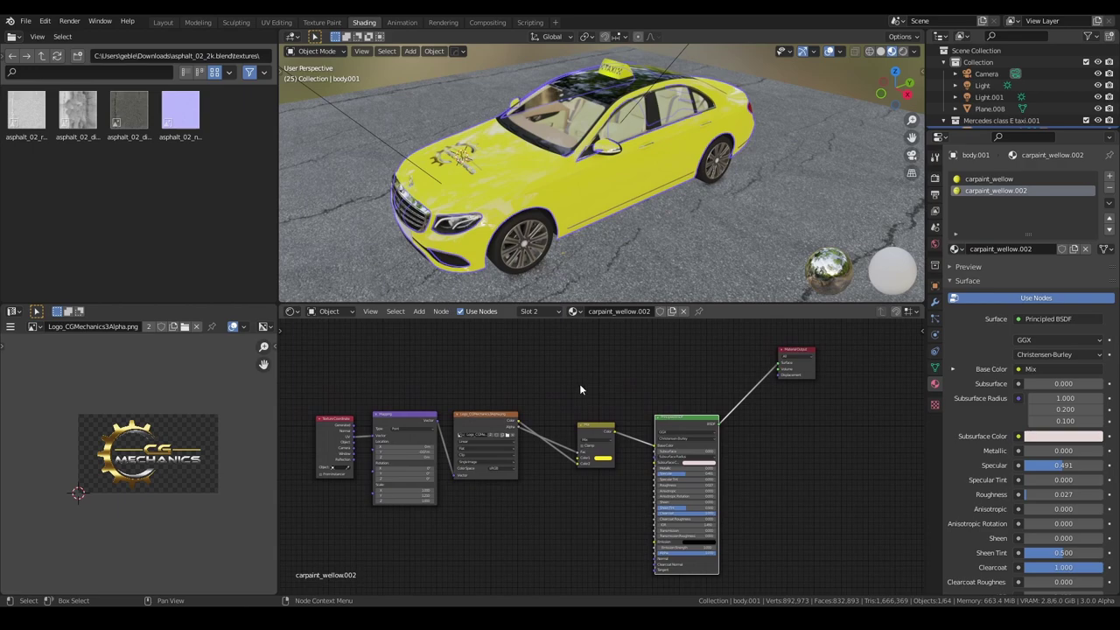
{"action": "mouse_move", "coordinate": [456, 170]}
{"action": "middle_mouse_down"}
{"action": "mouse_move", "coordinate": [509, 204]}
{"action": "mouse_move", "coordinate": [564, 179]}
{"action": "mouse_move", "coordinate": [599, 181]}
{"action": "mouse_move", "coordinate": [603, 167]}
{"action": "mouse_move", "coordinate": [608, 183]}
{"action": "middle_mouse_up"}
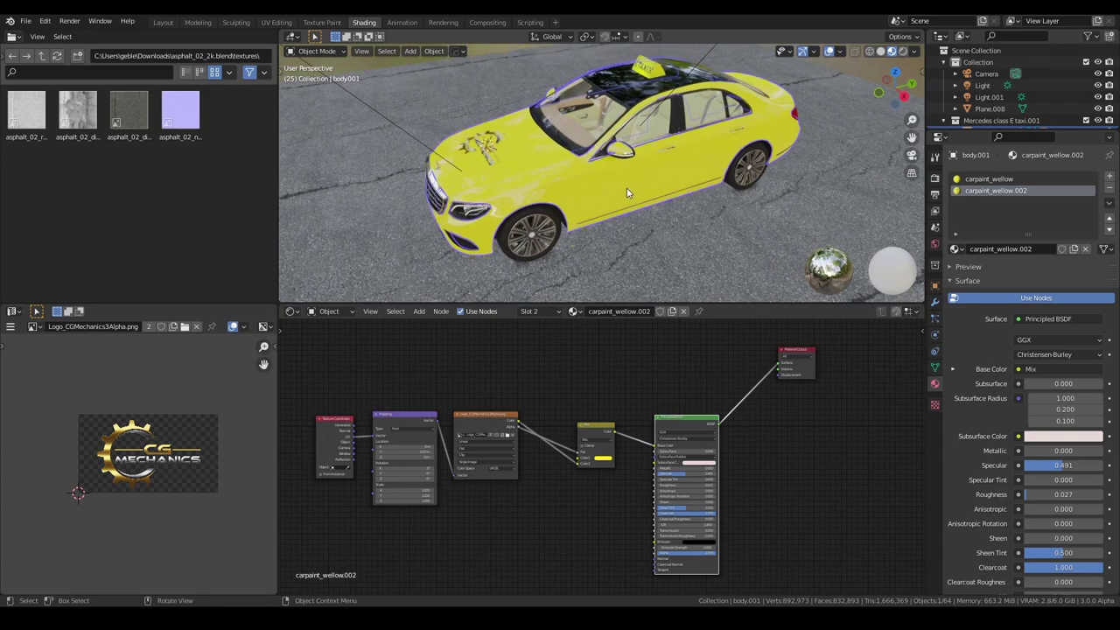
{"action": "mouse_move", "coordinate": [628, 193]}
{"action": "middle_mouse_down"}
{"action": "mouse_move", "coordinate": [634, 181]}
{"action": "mouse_move", "coordinate": [655, 185]}
{"action": "middle_mouse_up"}
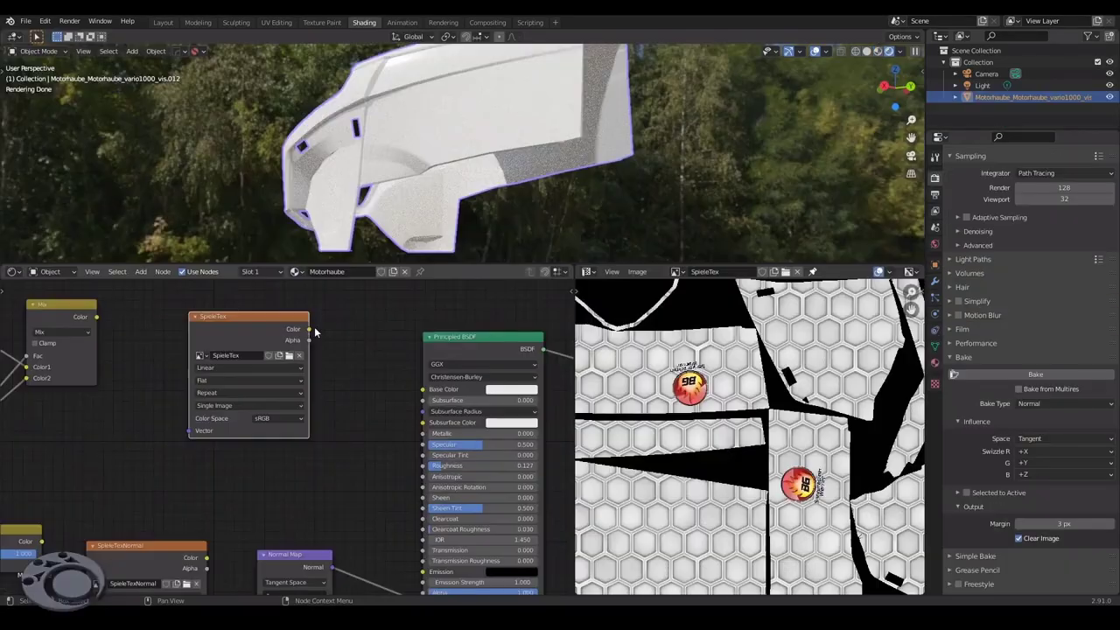
Link SpieleTexNormal Color into the Normal Map Color socket and make it Non-Color
{"action": "left_click_drag", "start_coordinate": [211, 478], "coordinate": [293, 538]}
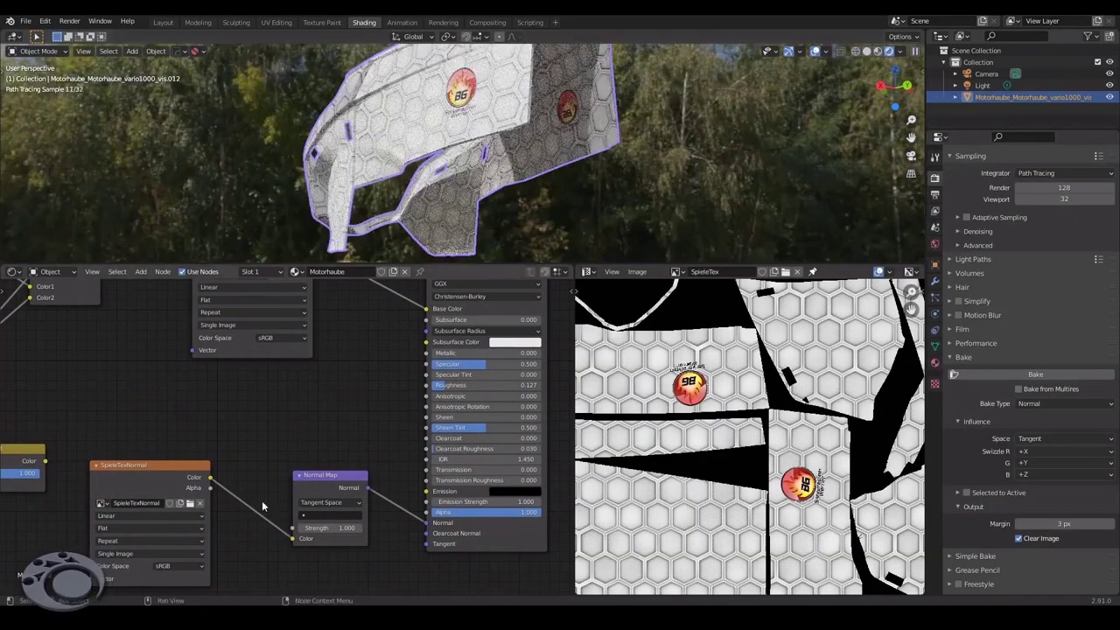
{"action": "left_click", "coordinate": [179, 566]}
{"action": "left_click", "coordinate": [187, 543]}
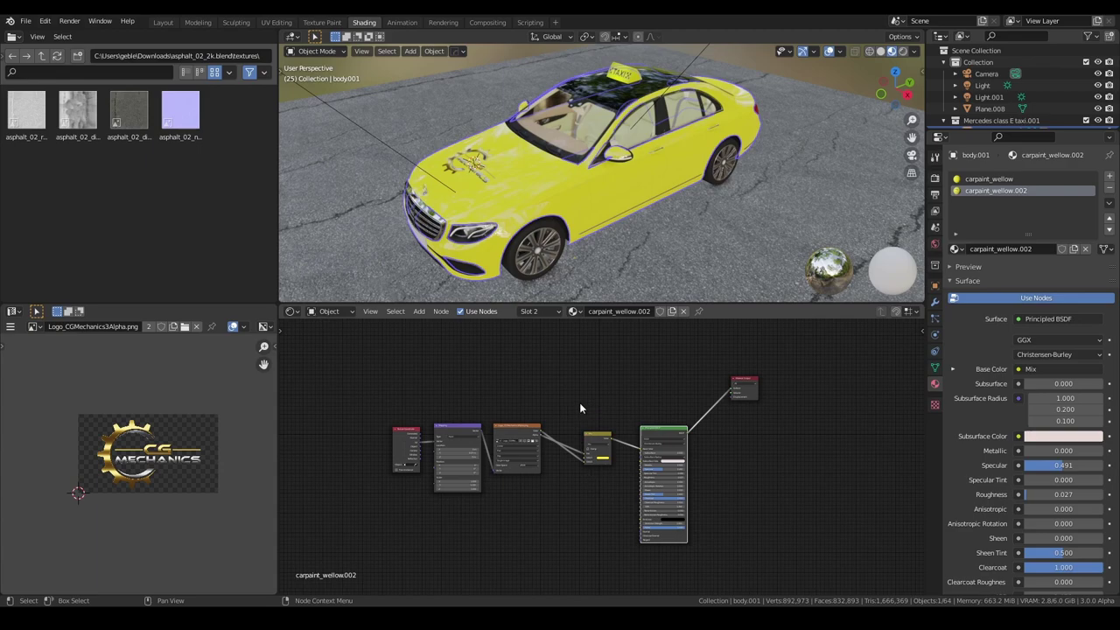
Move the Material Output node beside the Principled BSDF and fit all nodes in view
{"action": "middle_click_drag", "start_coordinate": [579, 403], "coordinate": [524, 376]}
{"action": "scroll", "coordinate": [601, 412], "scroll_direction": "up", "scroll_amount": 2}
{"action": "middle_click_drag", "start_coordinate": [601, 412], "coordinate": [590, 432]}
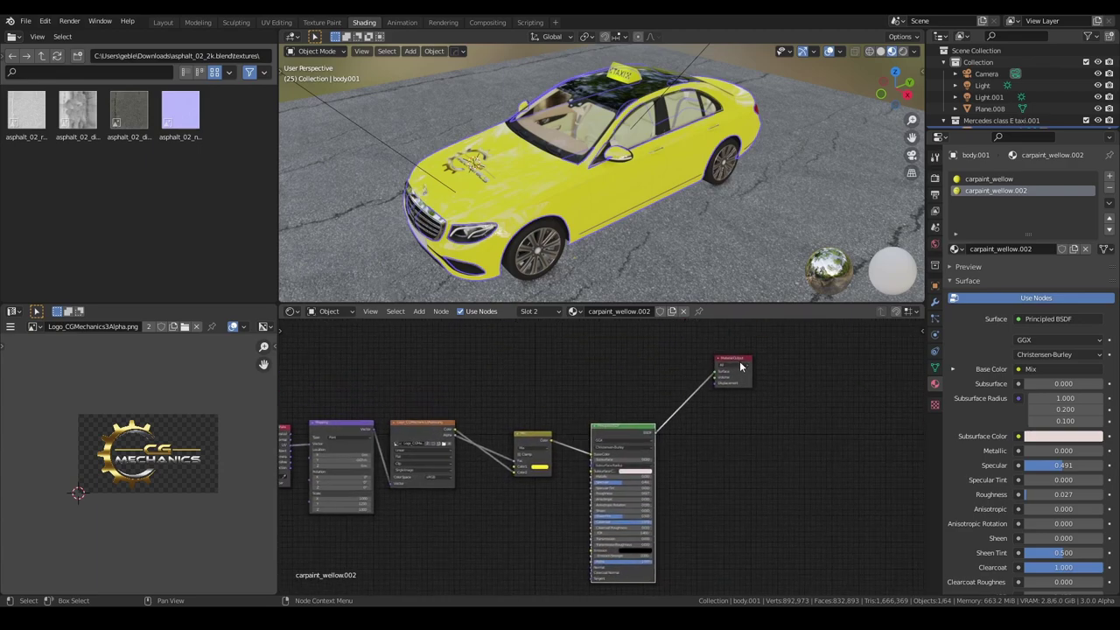
{"action": "left_click_drag", "start_coordinate": [742, 361], "coordinate": [733, 437]}
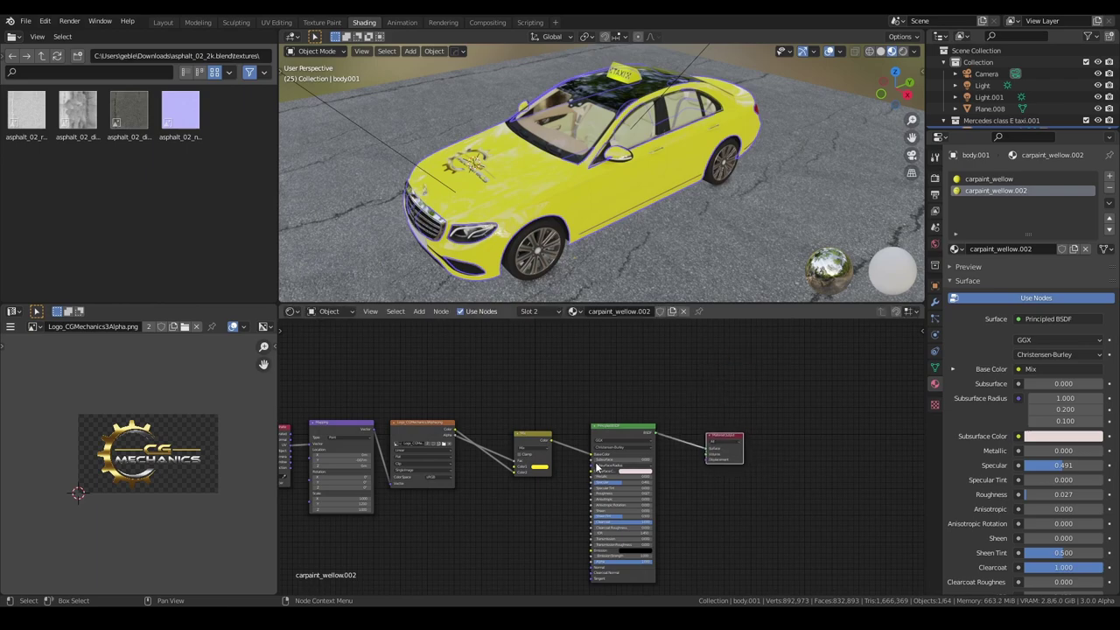
{"action": "key", "text": "Home"}
{"action": "scroll", "coordinate": [718, 422], "scroll_direction": "up", "scroll_amount": 2}
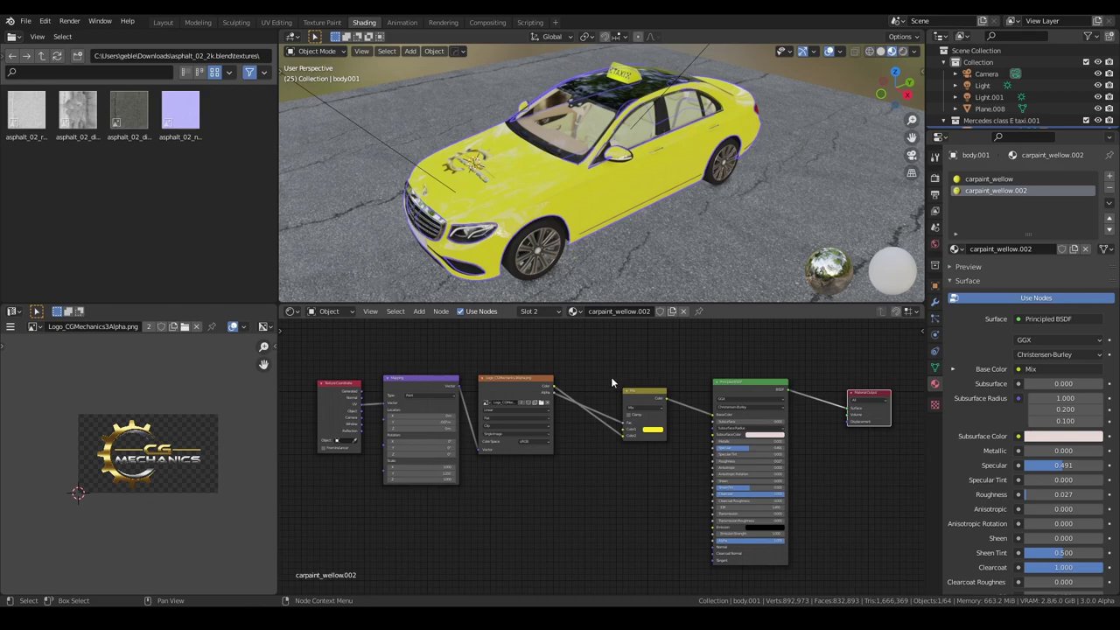
Orbit around the taxi, then maximize the 3D view and show the N sidebar
{"action": "mouse_move", "coordinate": [525, 234]}
{"action": "middle_mouse_down"}
{"action": "mouse_move", "coordinate": [745, 229]}
{"action": "mouse_move", "coordinate": [580, 194]}
{"action": "middle_mouse_up"}
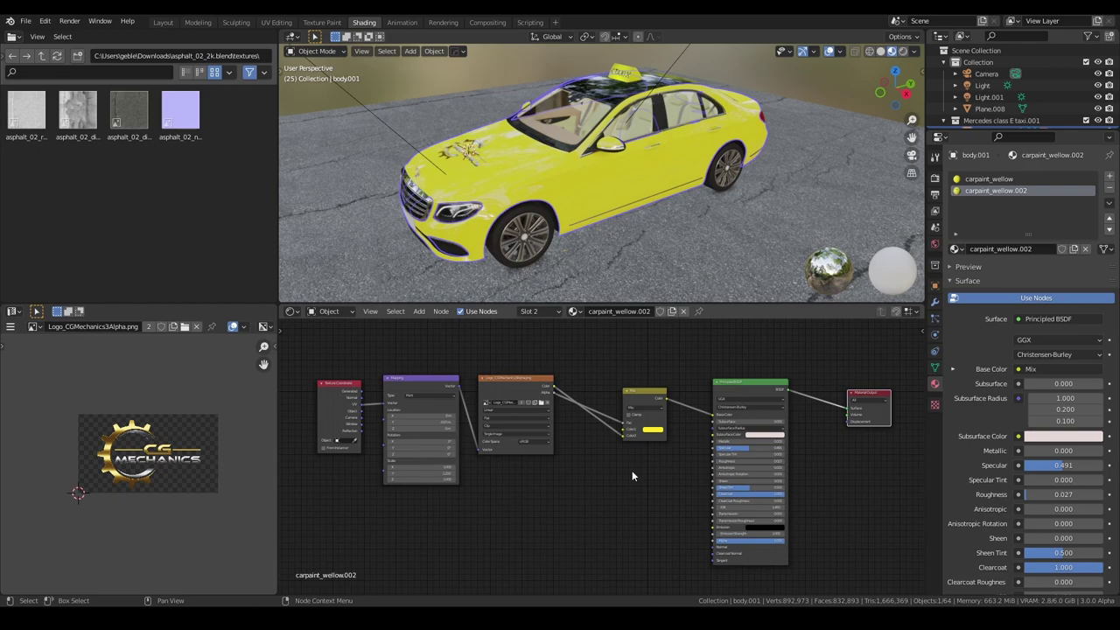
{"action": "mouse_move", "coordinate": [555, 277]}
{"action": "middle_mouse_down"}
{"action": "mouse_move", "coordinate": [660, 254]}
{"action": "mouse_move", "coordinate": [547, 240]}
{"action": "middle_mouse_up"}
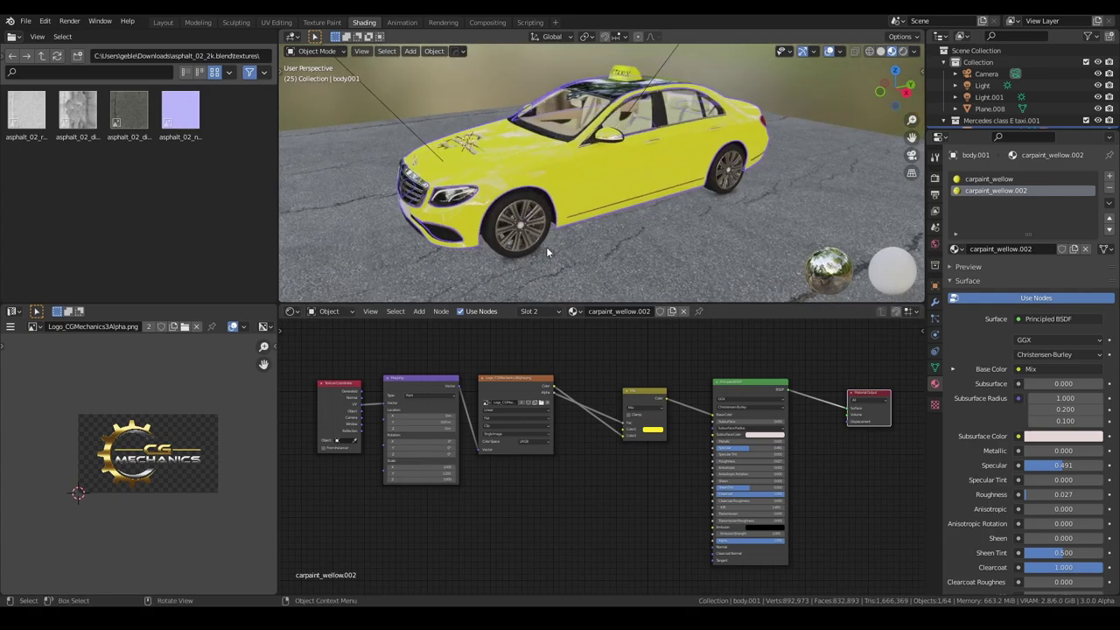
{"action": "middle_click_drag", "start_coordinate": [553, 243], "coordinate": [606, 224]}
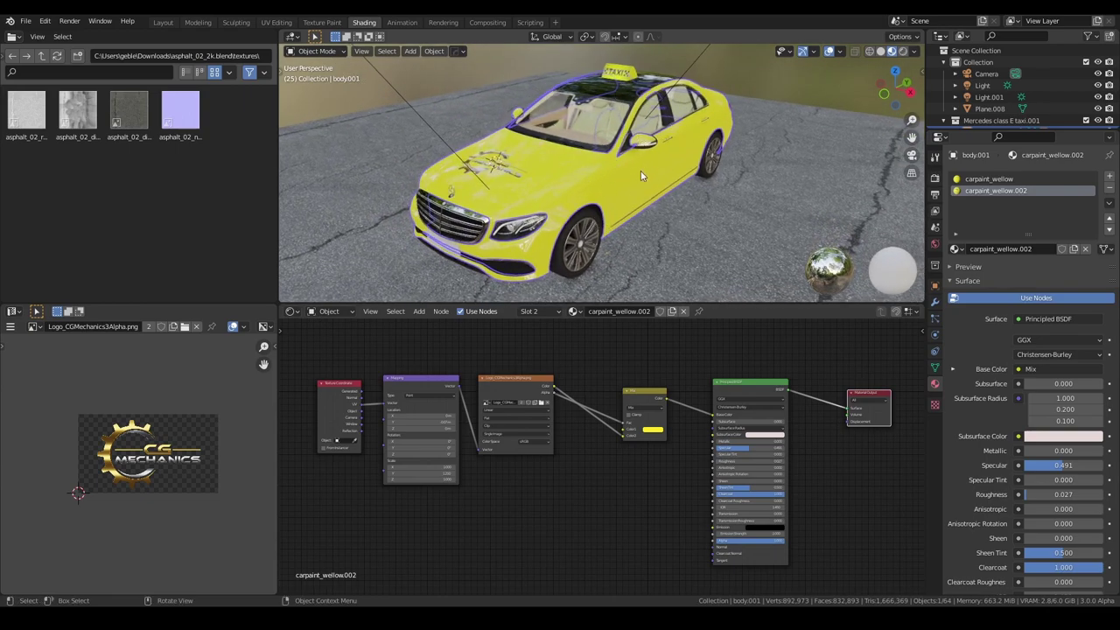
{"action": "mouse_move", "coordinate": [641, 171]}
{"action": "middle_mouse_down"}
{"action": "mouse_move", "coordinate": [609, 206]}
{"action": "mouse_move", "coordinate": [550, 195]}
{"action": "middle_mouse_up"}
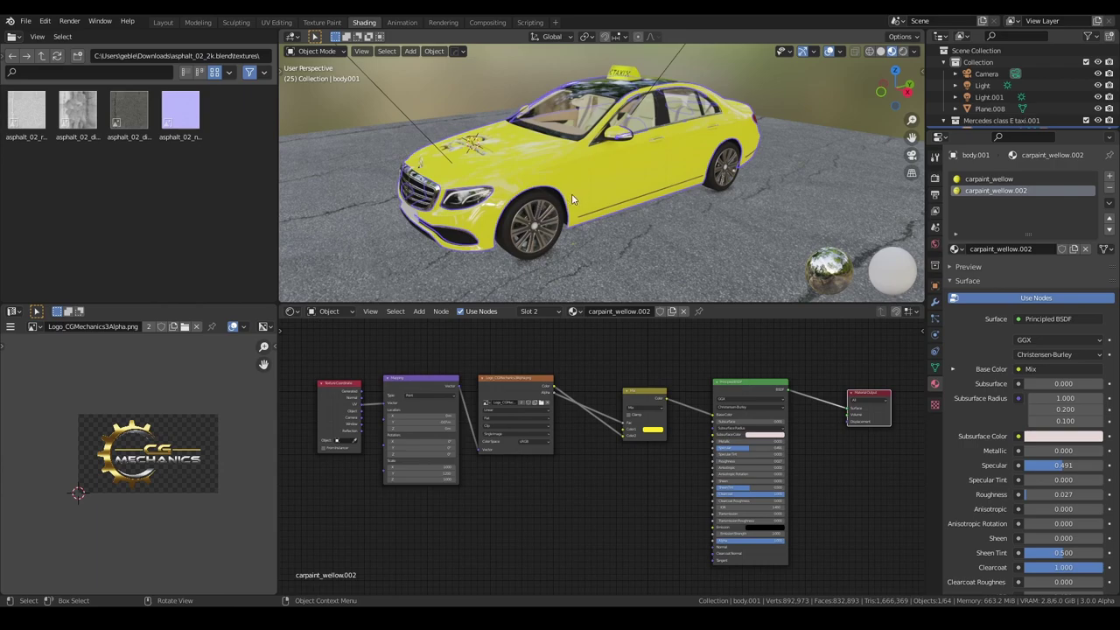
{"action": "key", "text": "ctrl+space"}
{"action": "key", "text": "n"}
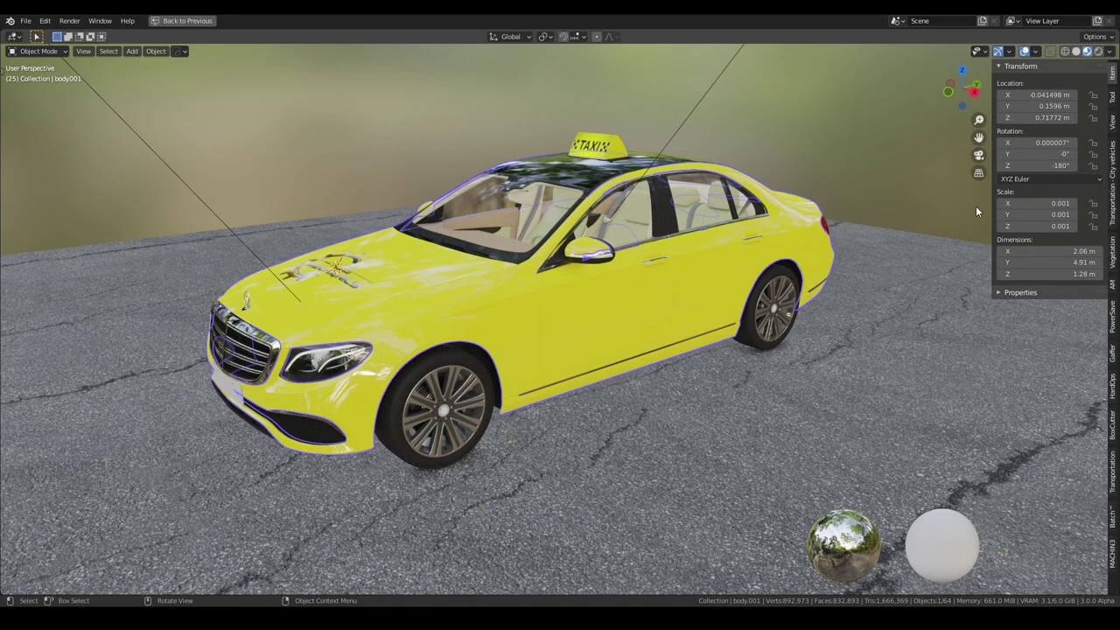
Switch the sidebar to the Transportation Car models panel and browse the vehicle thumbnails
{"action": "left_click", "coordinate": [1112, 166]}
{"action": "left_click", "coordinate": [1064, 120]}
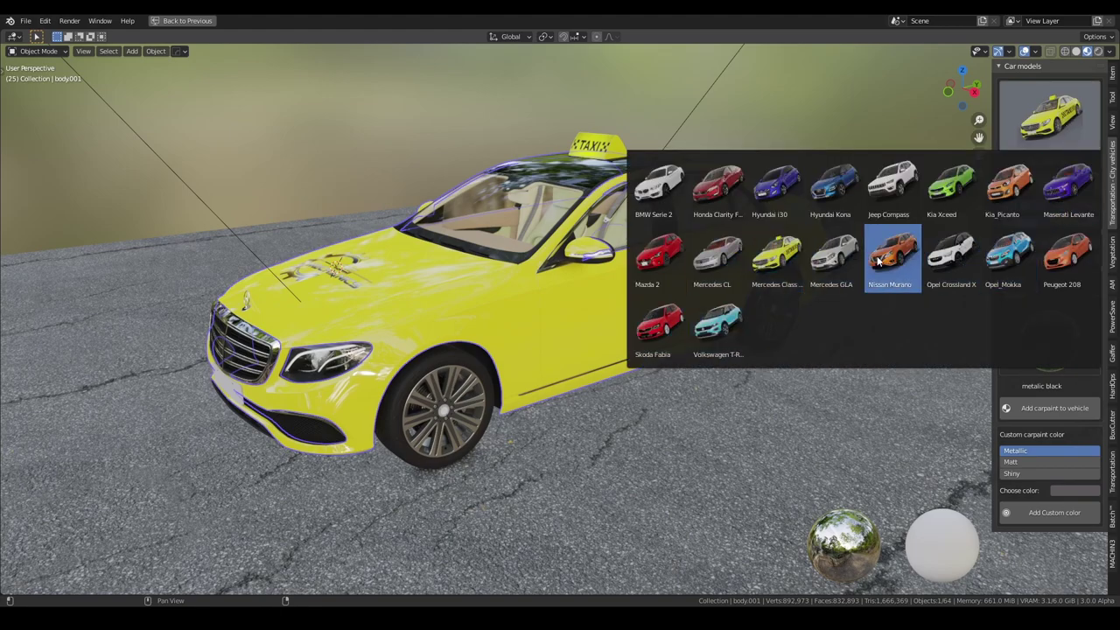
{"action": "left_click", "coordinate": [395, 283]}
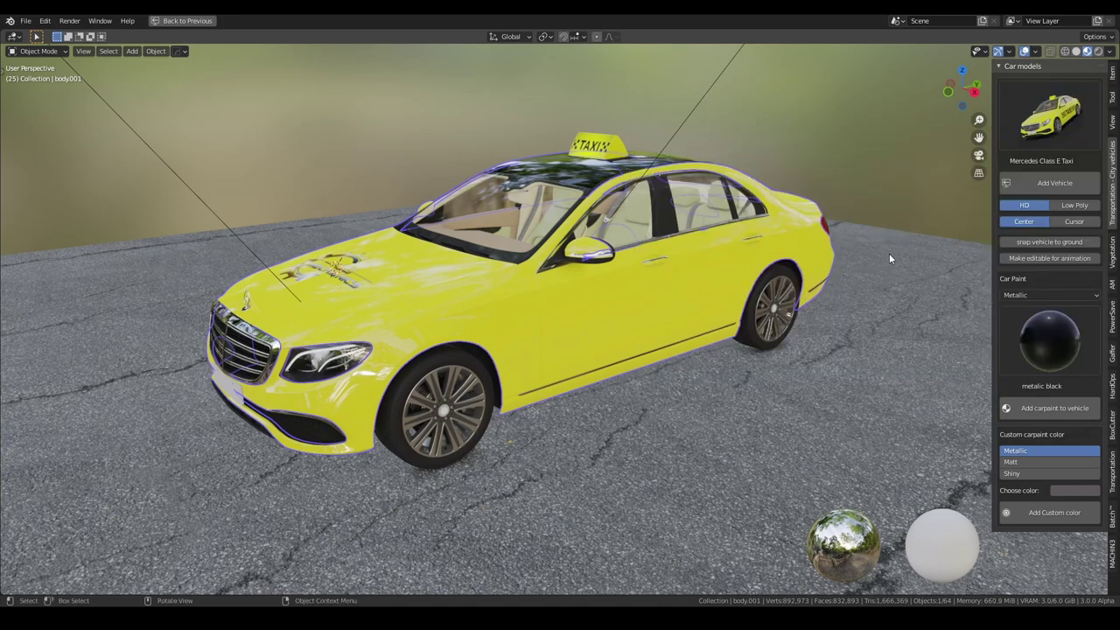
{"action": "left_click", "coordinate": [1010, 122]}
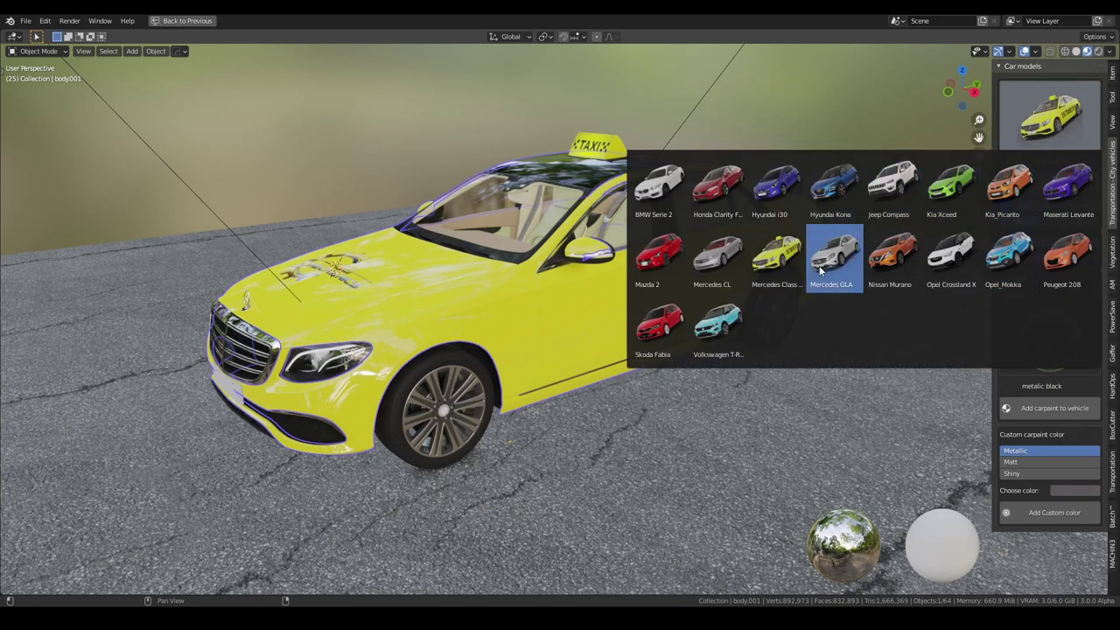
{"action": "left_click", "coordinate": [391, 318]}
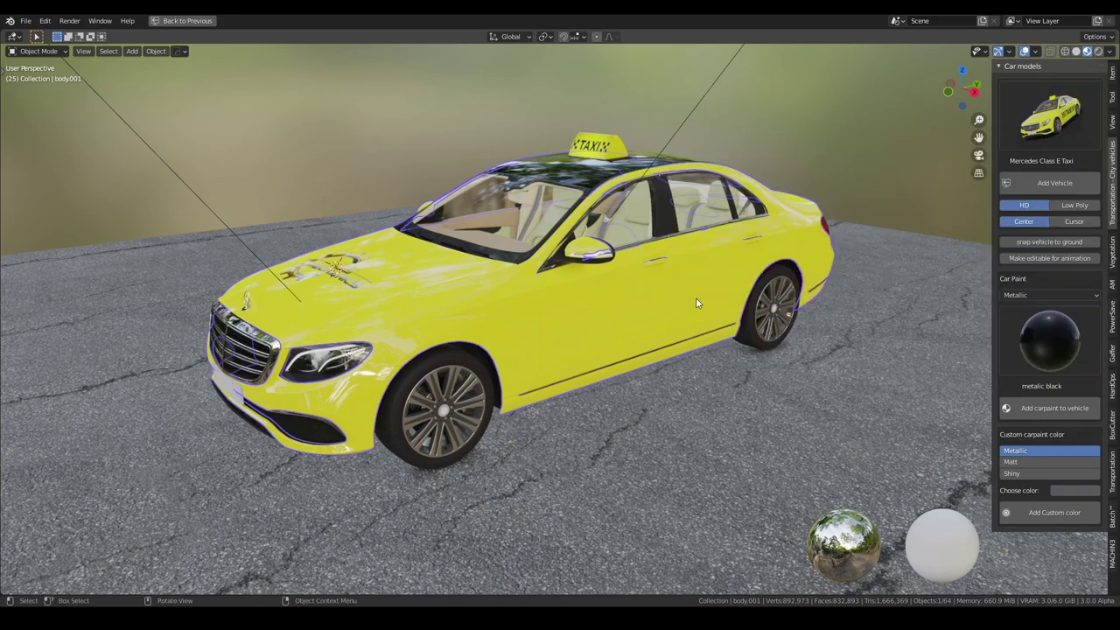
Orbit around the taxi and browse the car model grid again, keeping Mercedes Class E Taxi
{"action": "middle_click_drag", "start_coordinate": [695, 302], "coordinate": [743, 319]}
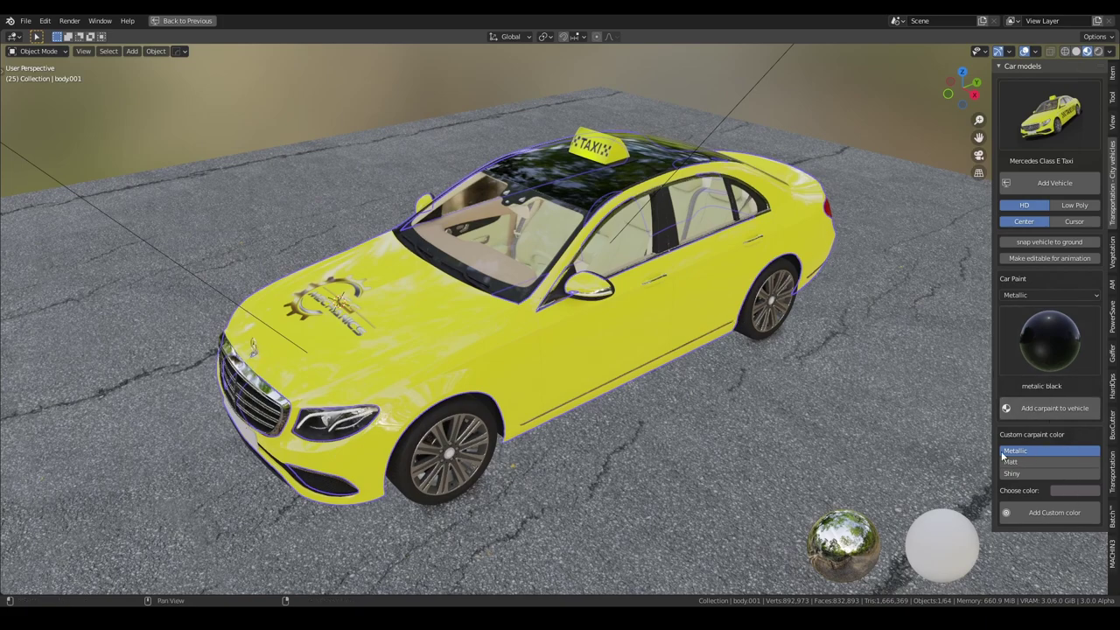
{"action": "mouse_move", "coordinate": [697, 252]}
{"action": "middle_mouse_down"}
{"action": "mouse_move", "coordinate": [684, 251]}
{"action": "mouse_move", "coordinate": [702, 253]}
{"action": "mouse_move", "coordinate": [670, 275]}
{"action": "middle_mouse_up"}
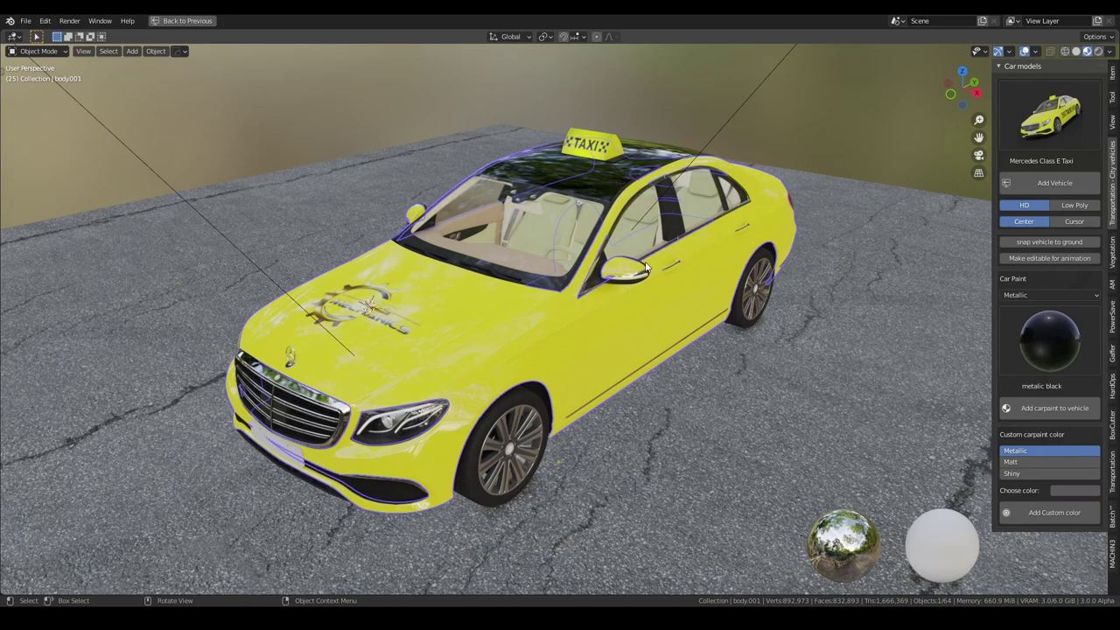
{"action": "left_click", "coordinate": [1046, 118]}
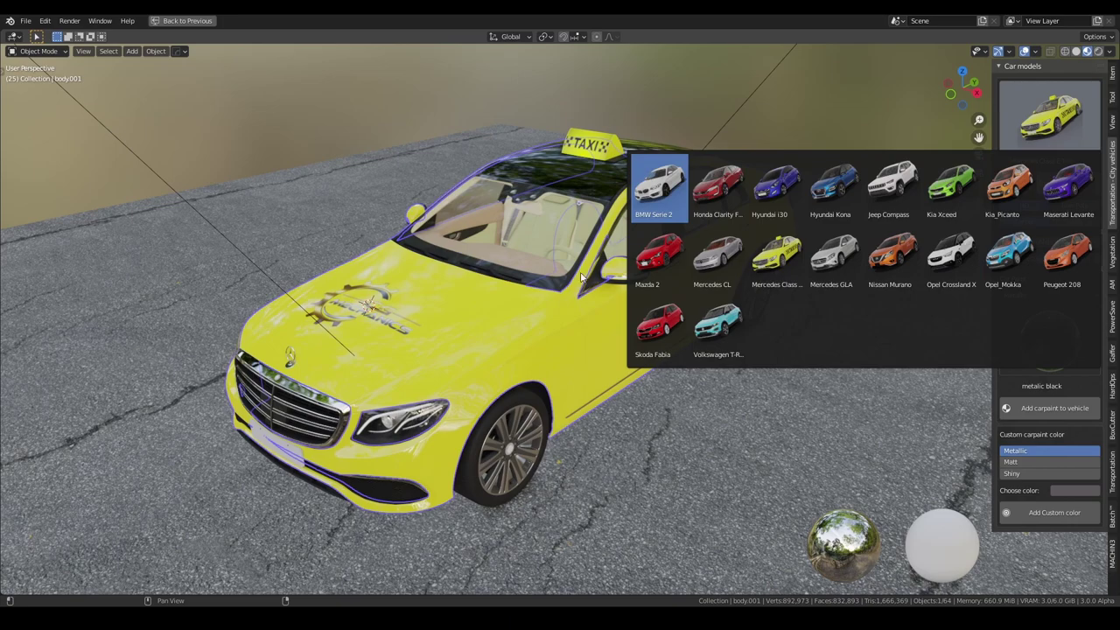
{"action": "mouse_move", "coordinate": [648, 301]}
{"action": "middle_mouse_down"}
{"action": "mouse_move", "coordinate": [636, 303]}
{"action": "mouse_move", "coordinate": [696, 293]}
{"action": "mouse_move", "coordinate": [696, 303]}
{"action": "mouse_move", "coordinate": [711, 267]}
{"action": "mouse_move", "coordinate": [721, 284]}
{"action": "mouse_move", "coordinate": [691, 282]}
{"action": "middle_mouse_up"}
{"action": "scroll", "coordinate": [711, 268], "scroll_direction": "up", "scroll_amount": 2}
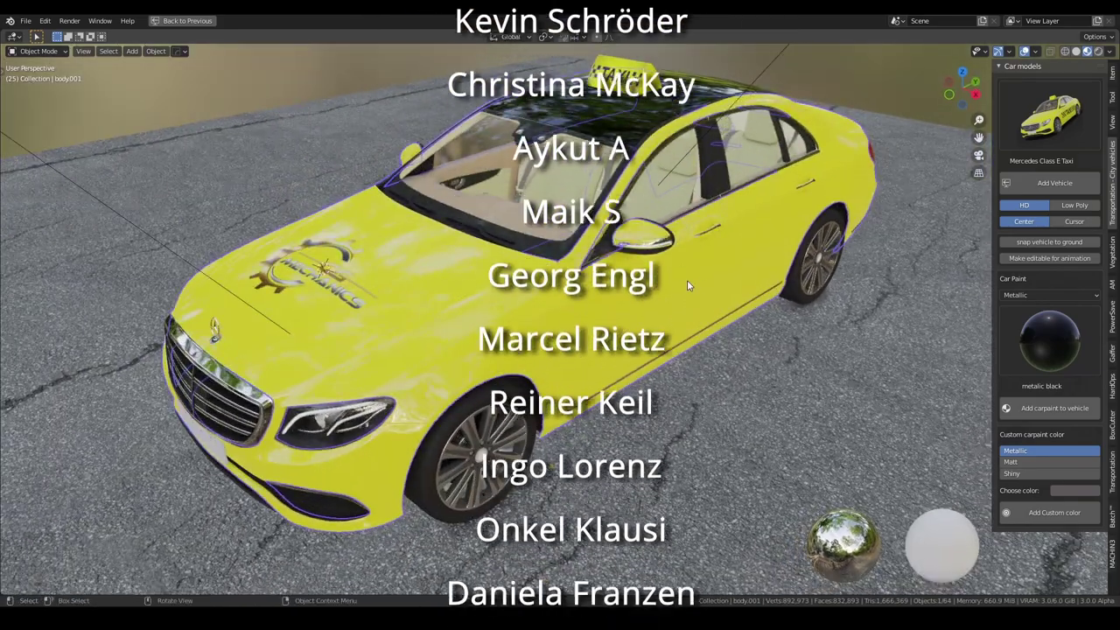